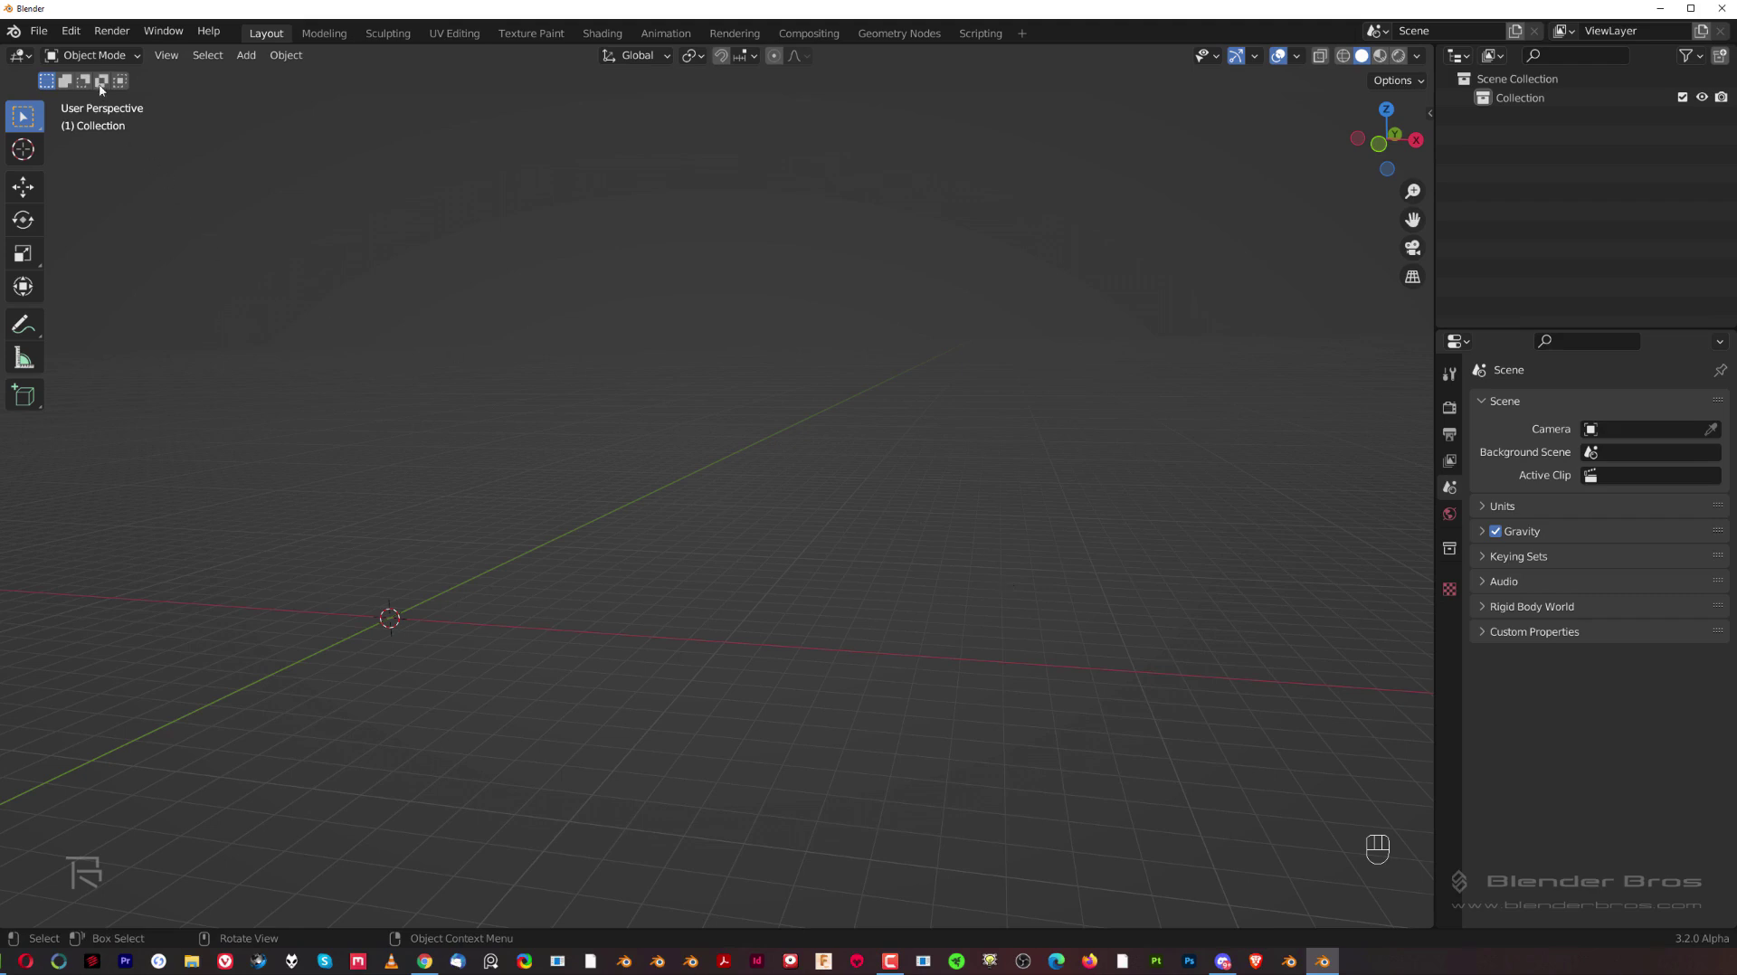
Open the preferences, go to the theme settings and expand the 3D Viewport colours, moving the preferences window clear of the scene's centre.
left_click(72, 32)
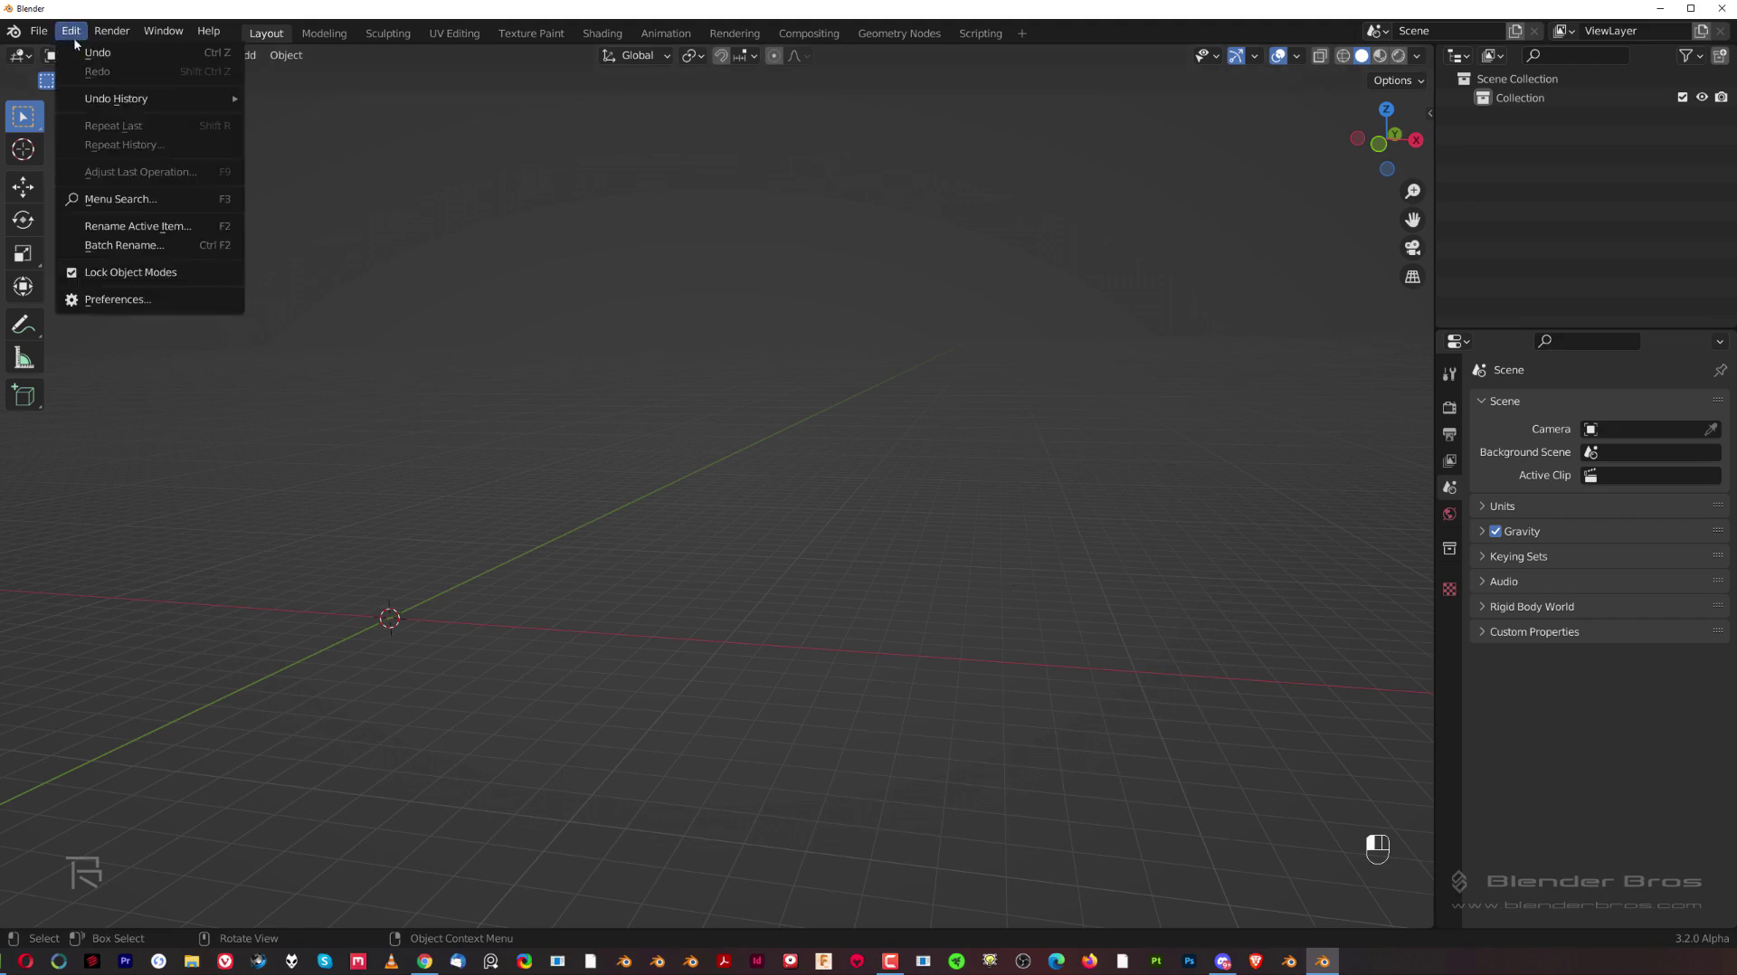
left_click(175, 302)
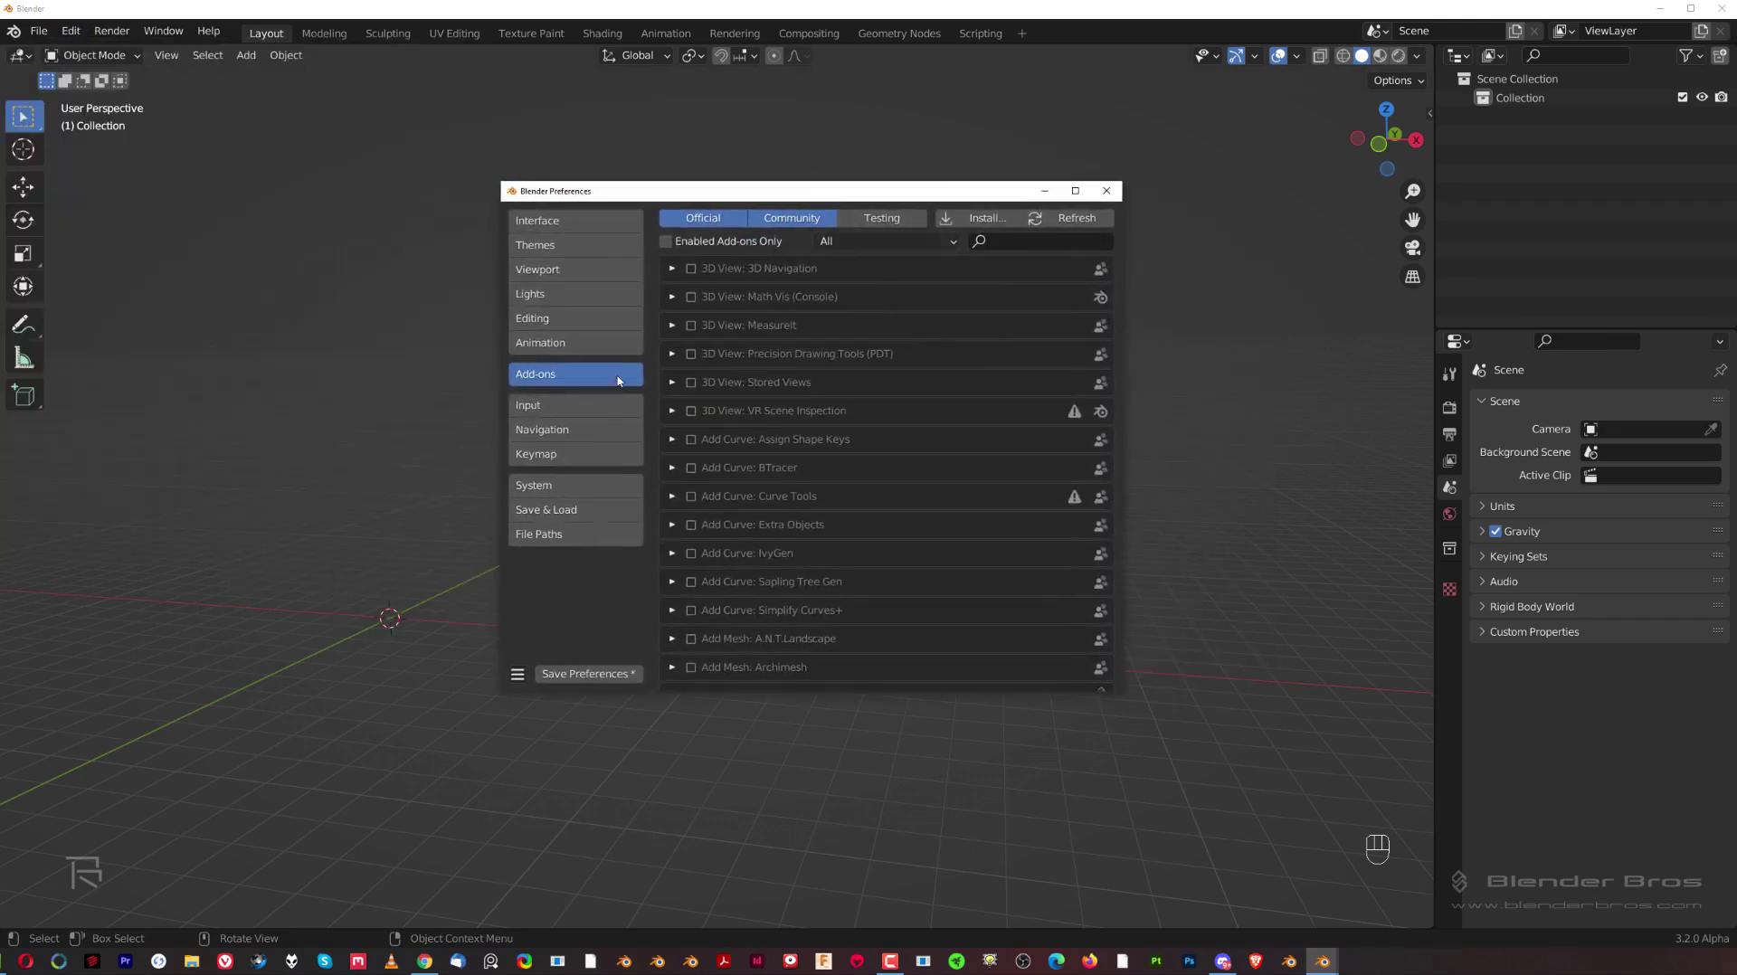
left_click(608, 221)
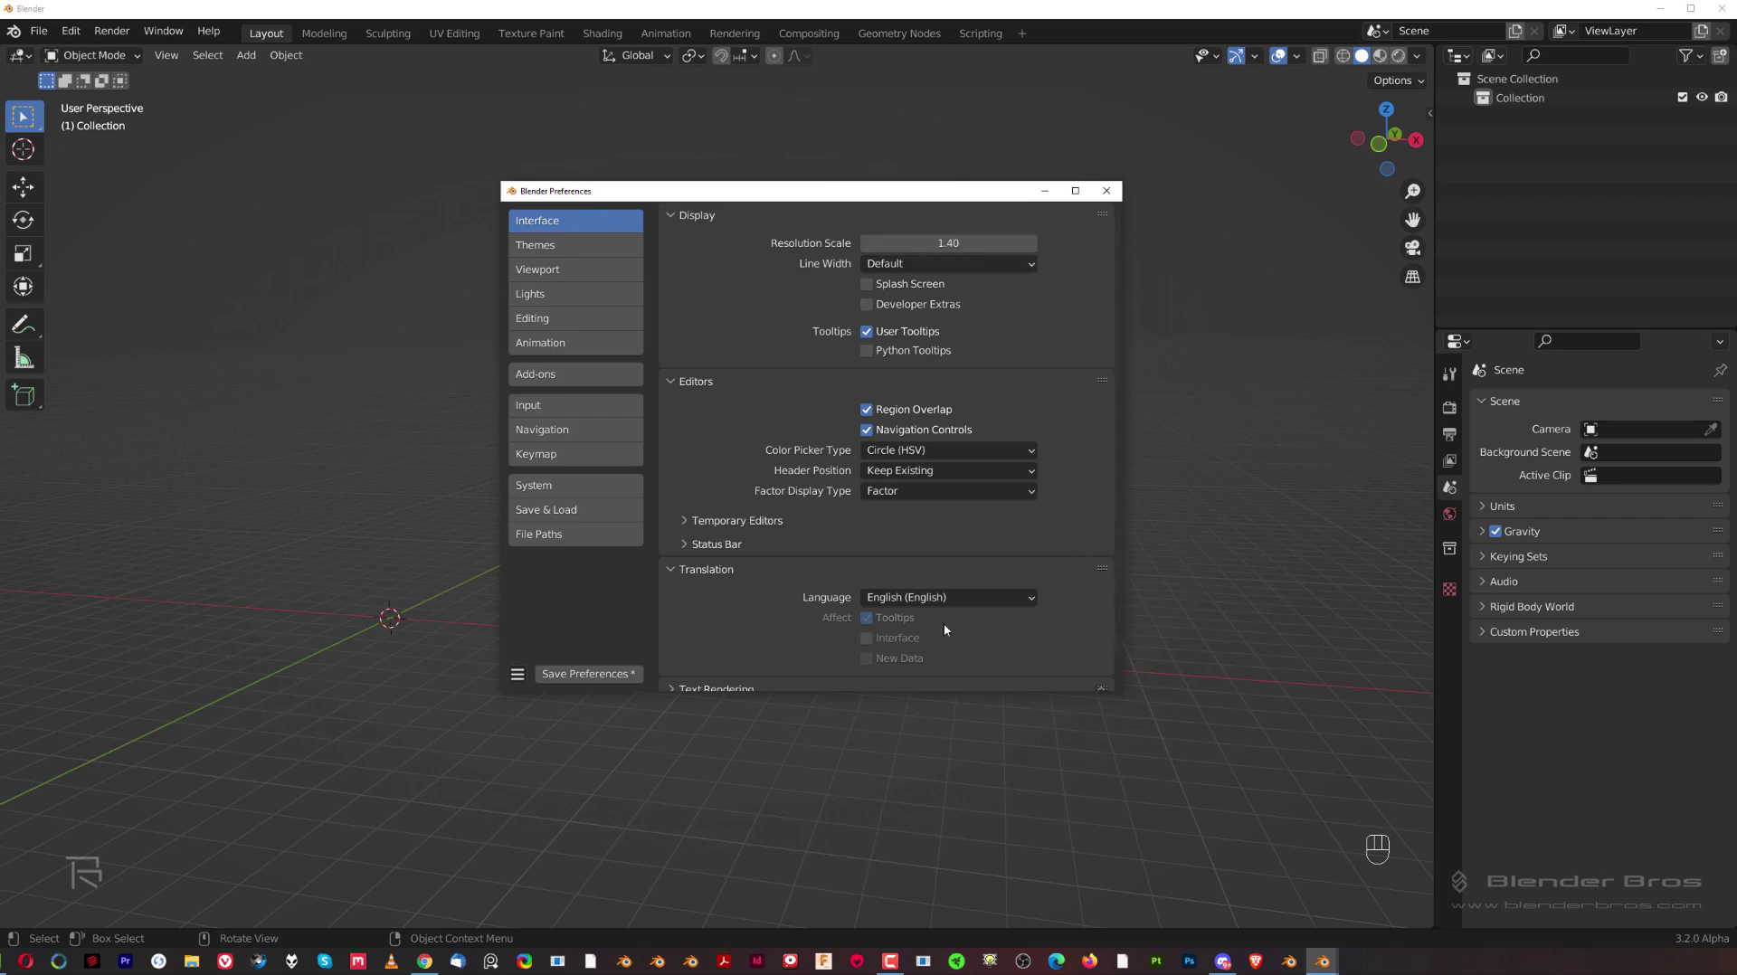
left_click(563, 244)
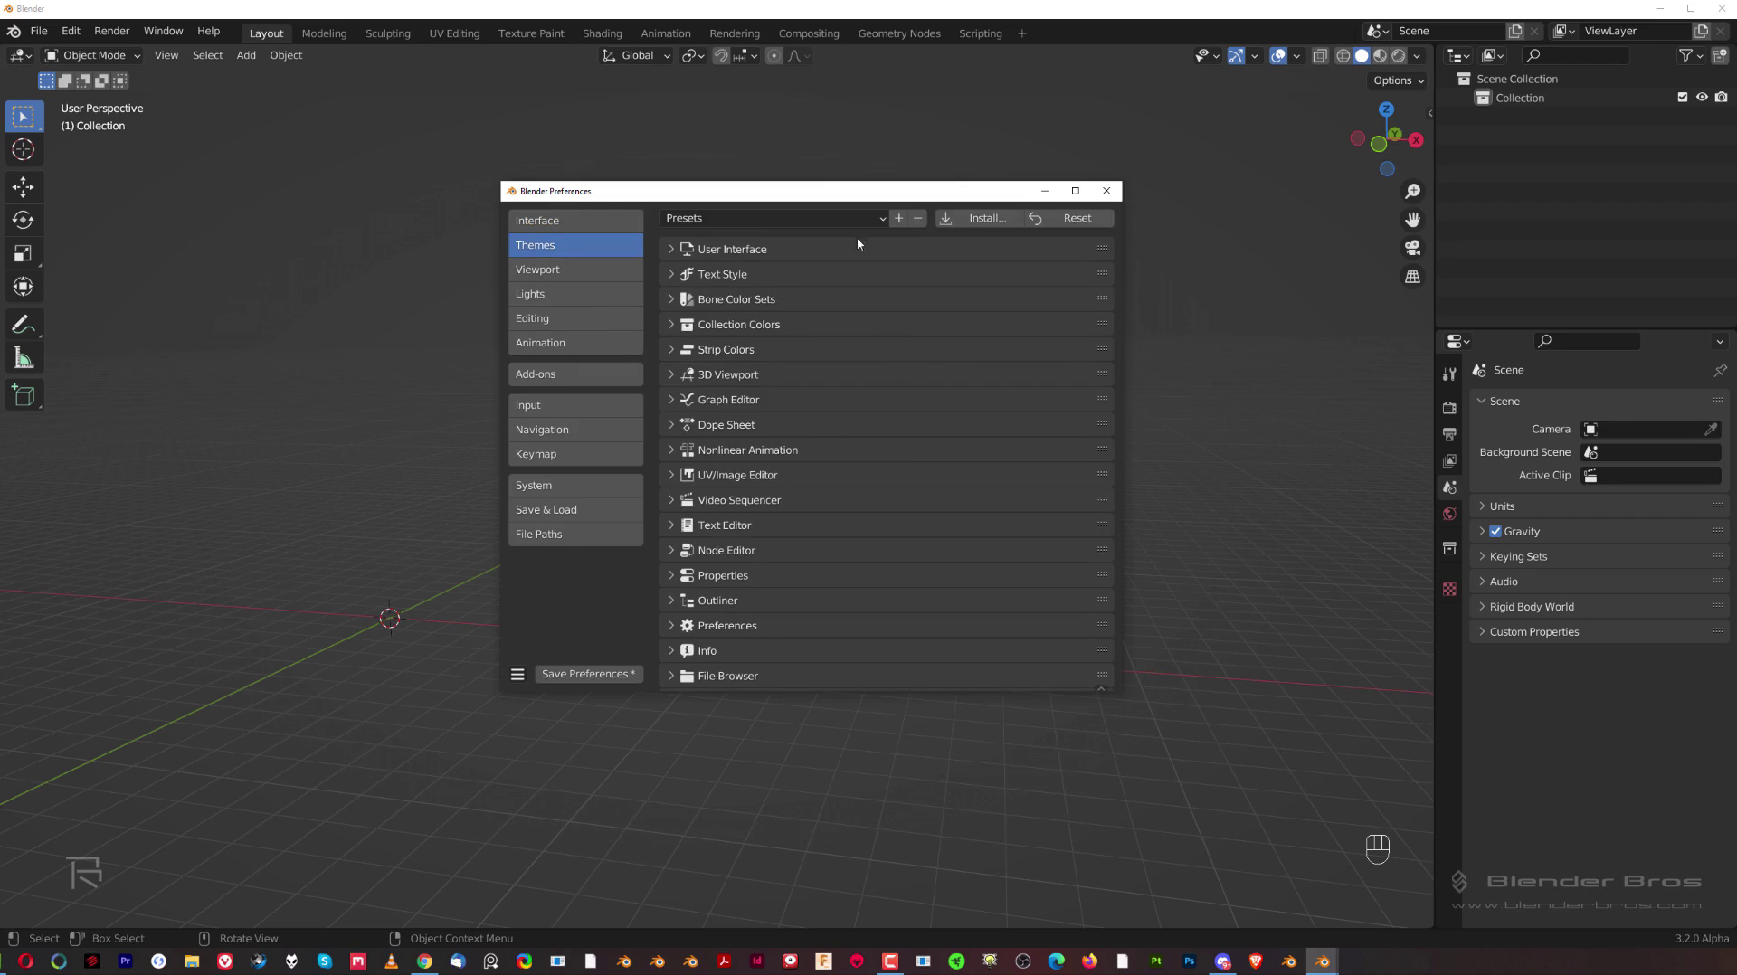
left_click_drag(856, 190, 1106, 185)
left_click(927, 370)
scroll(1140, 407, "down", 3)
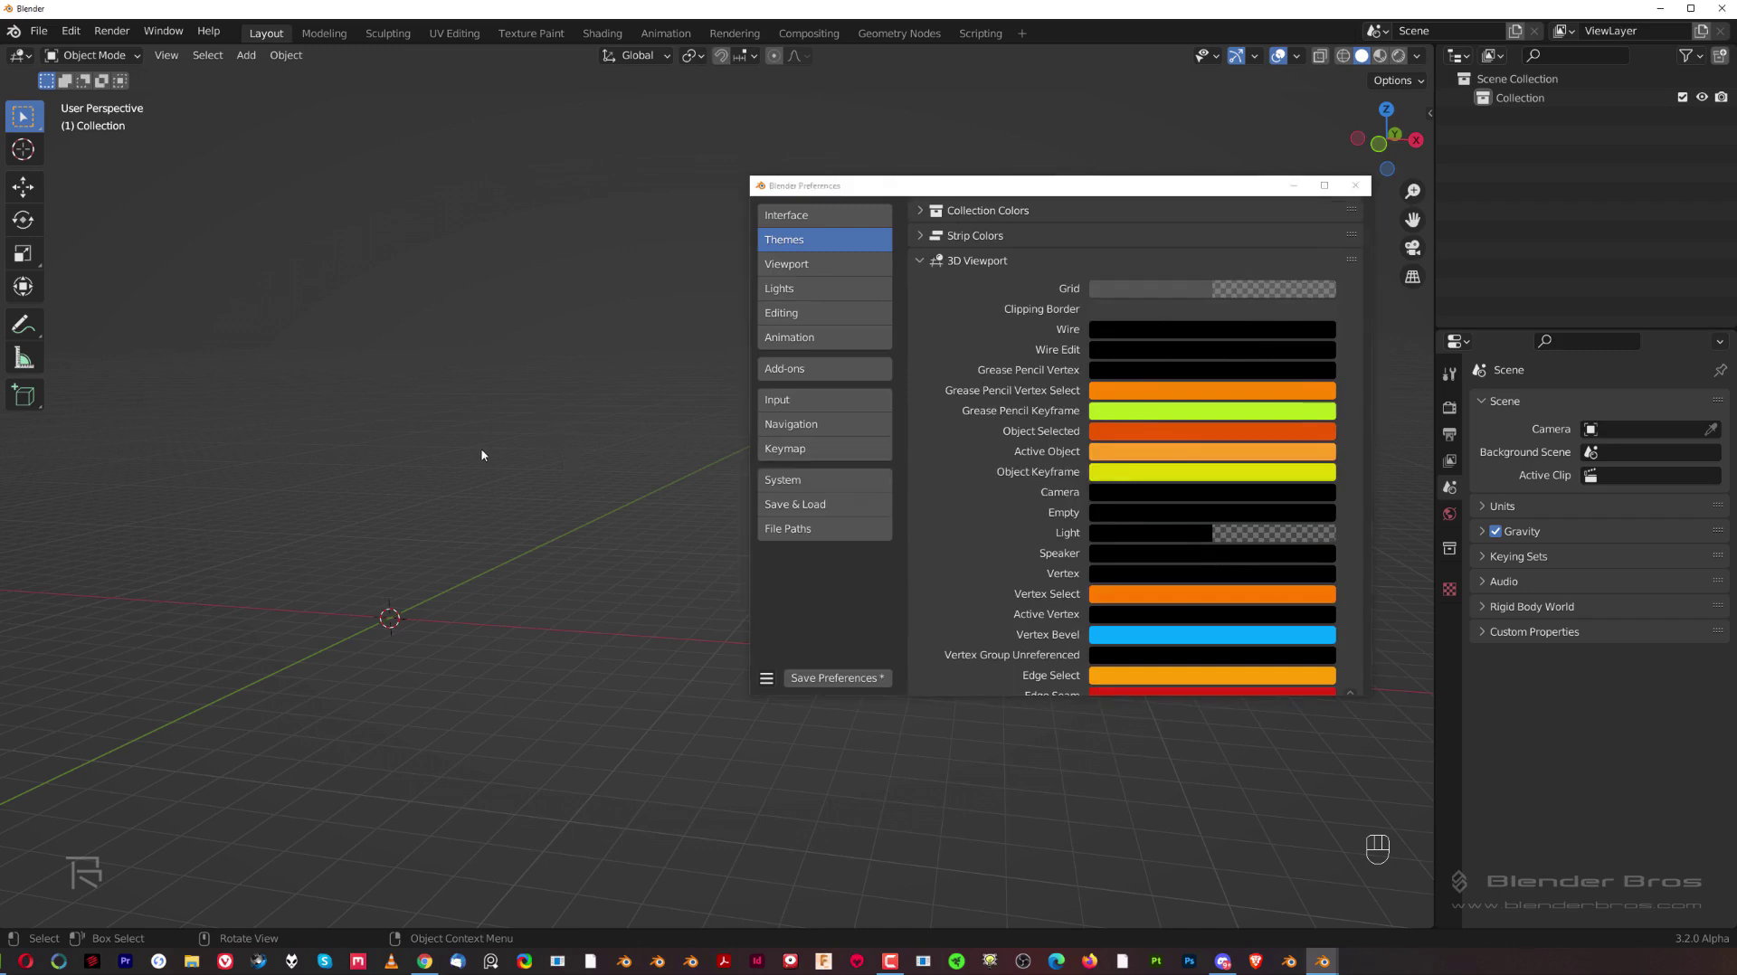
Add a cube mesh to the scene and frame it beside the preferences window.
key("shift+a")
mouse_move(482, 455)
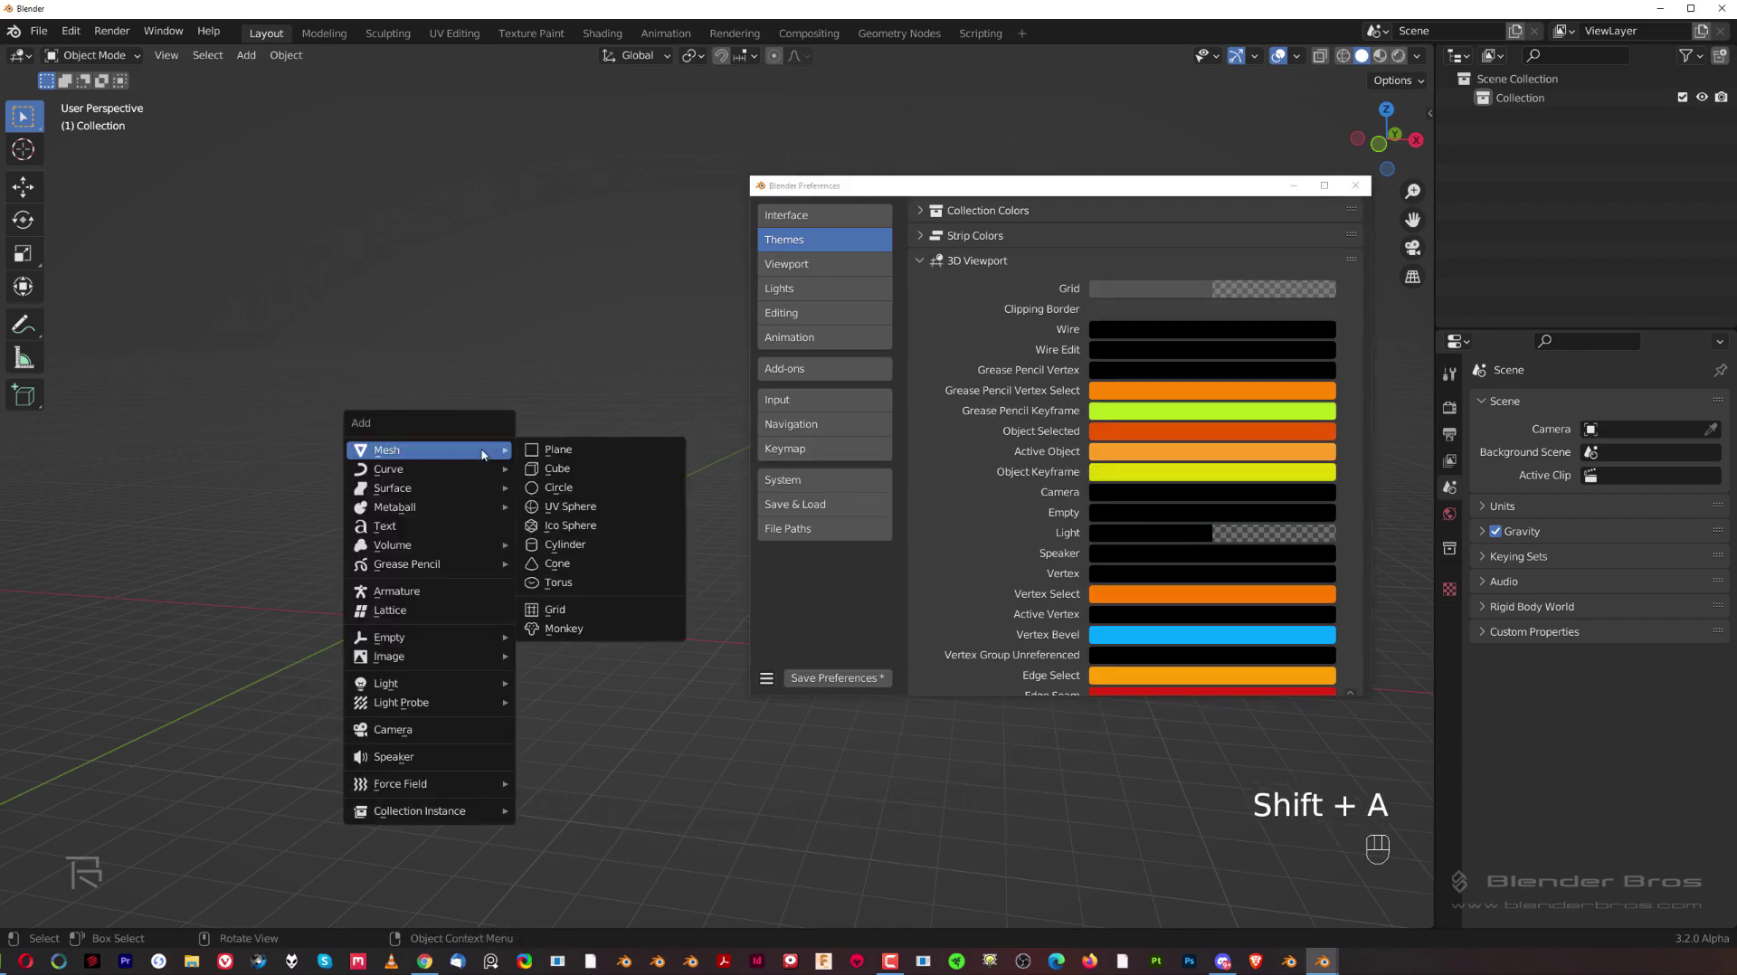
left_click(559, 469)
middle_click_drag(485, 608, 638, 496, "shift")
scroll(600, 514, "up", 6)
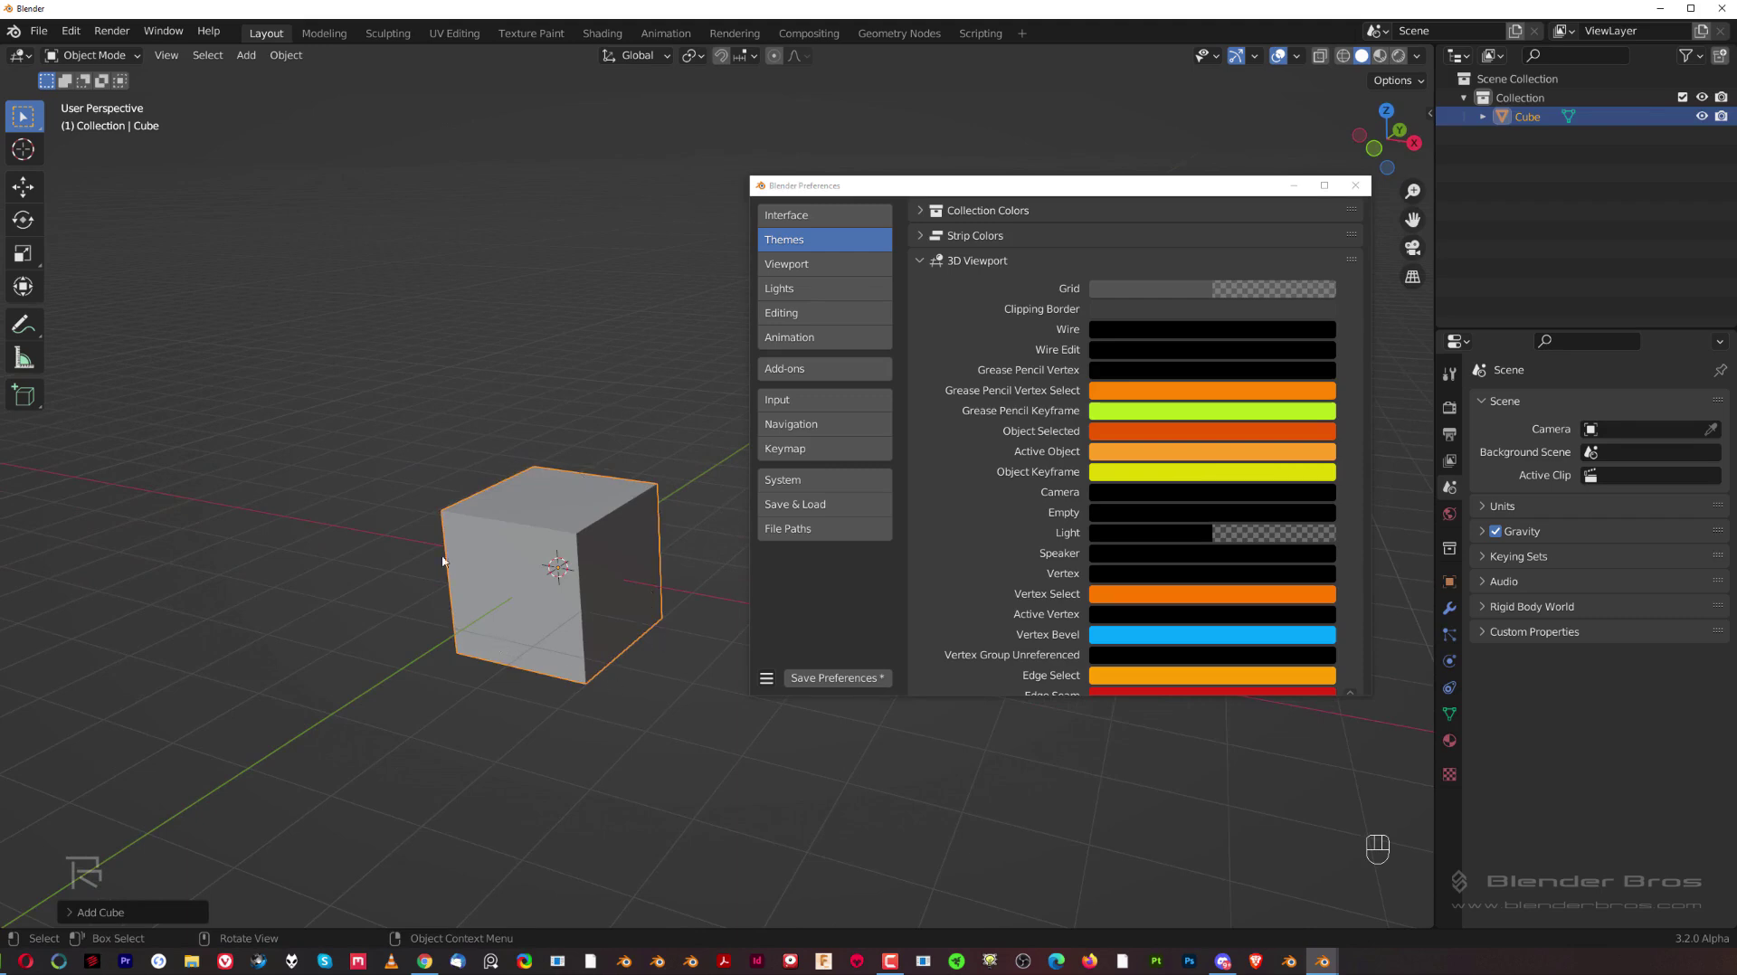
middle_click_drag(597, 481, 589, 482, "shift")
scroll(1235, 447, "up", 1)
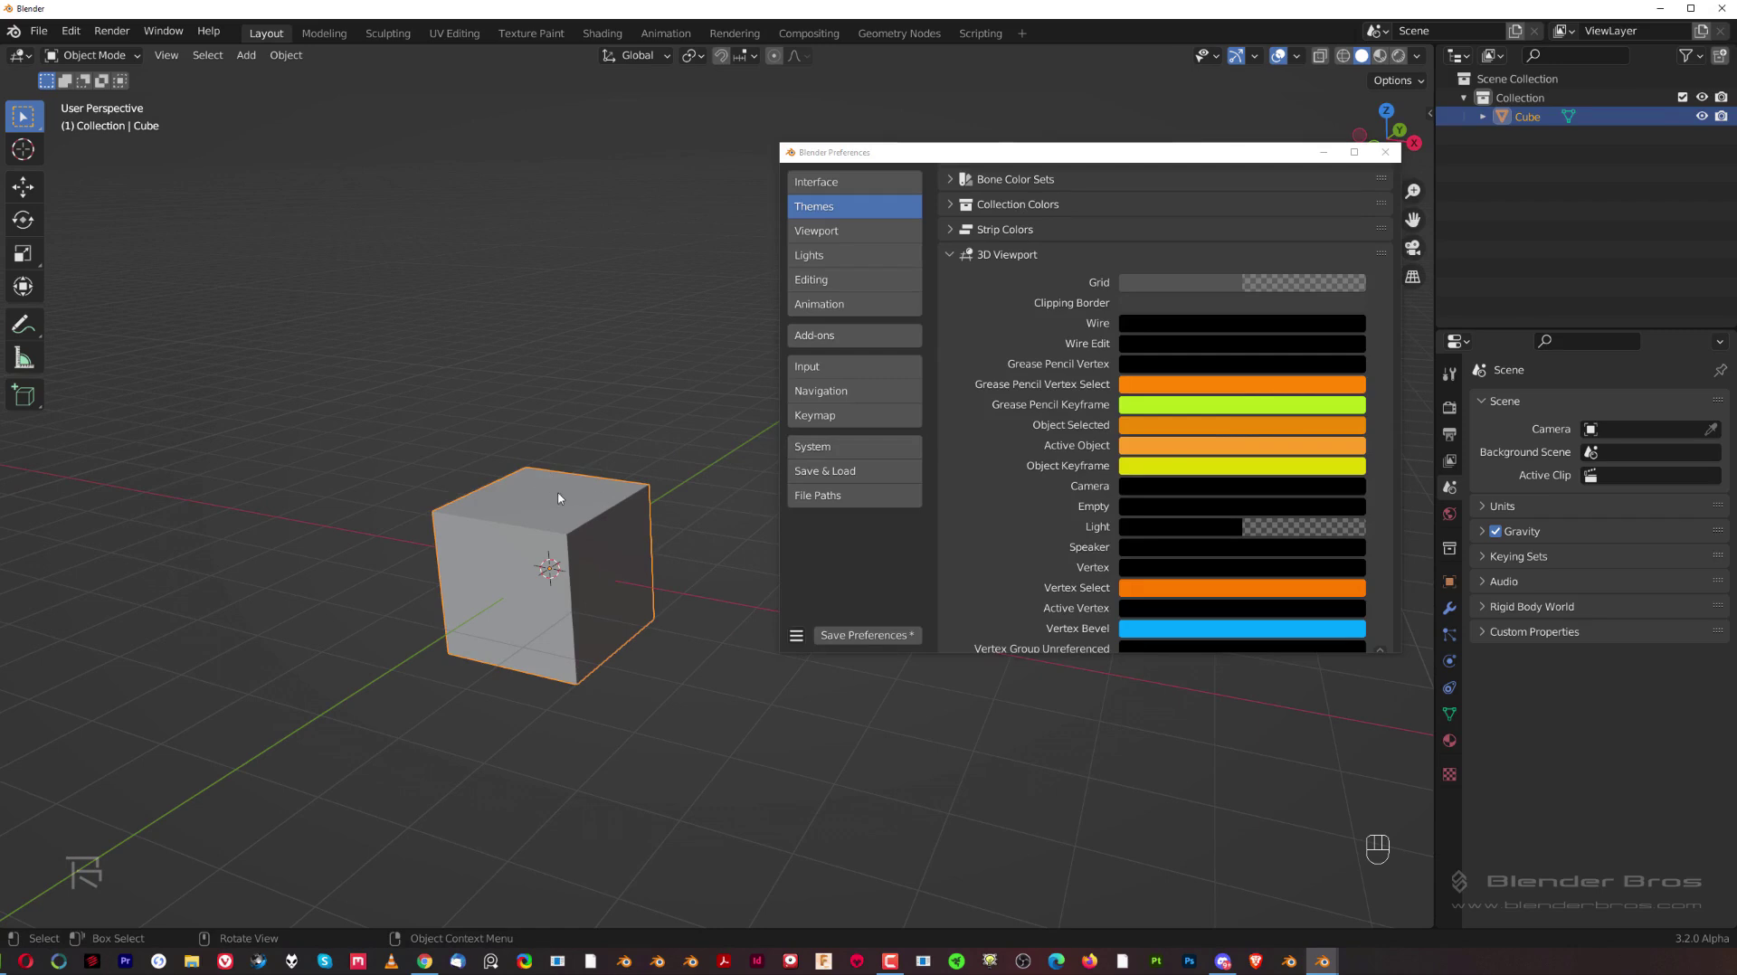
Desaturate the Active Object and Object Selected theme colours to white.
left_click(1194, 448)
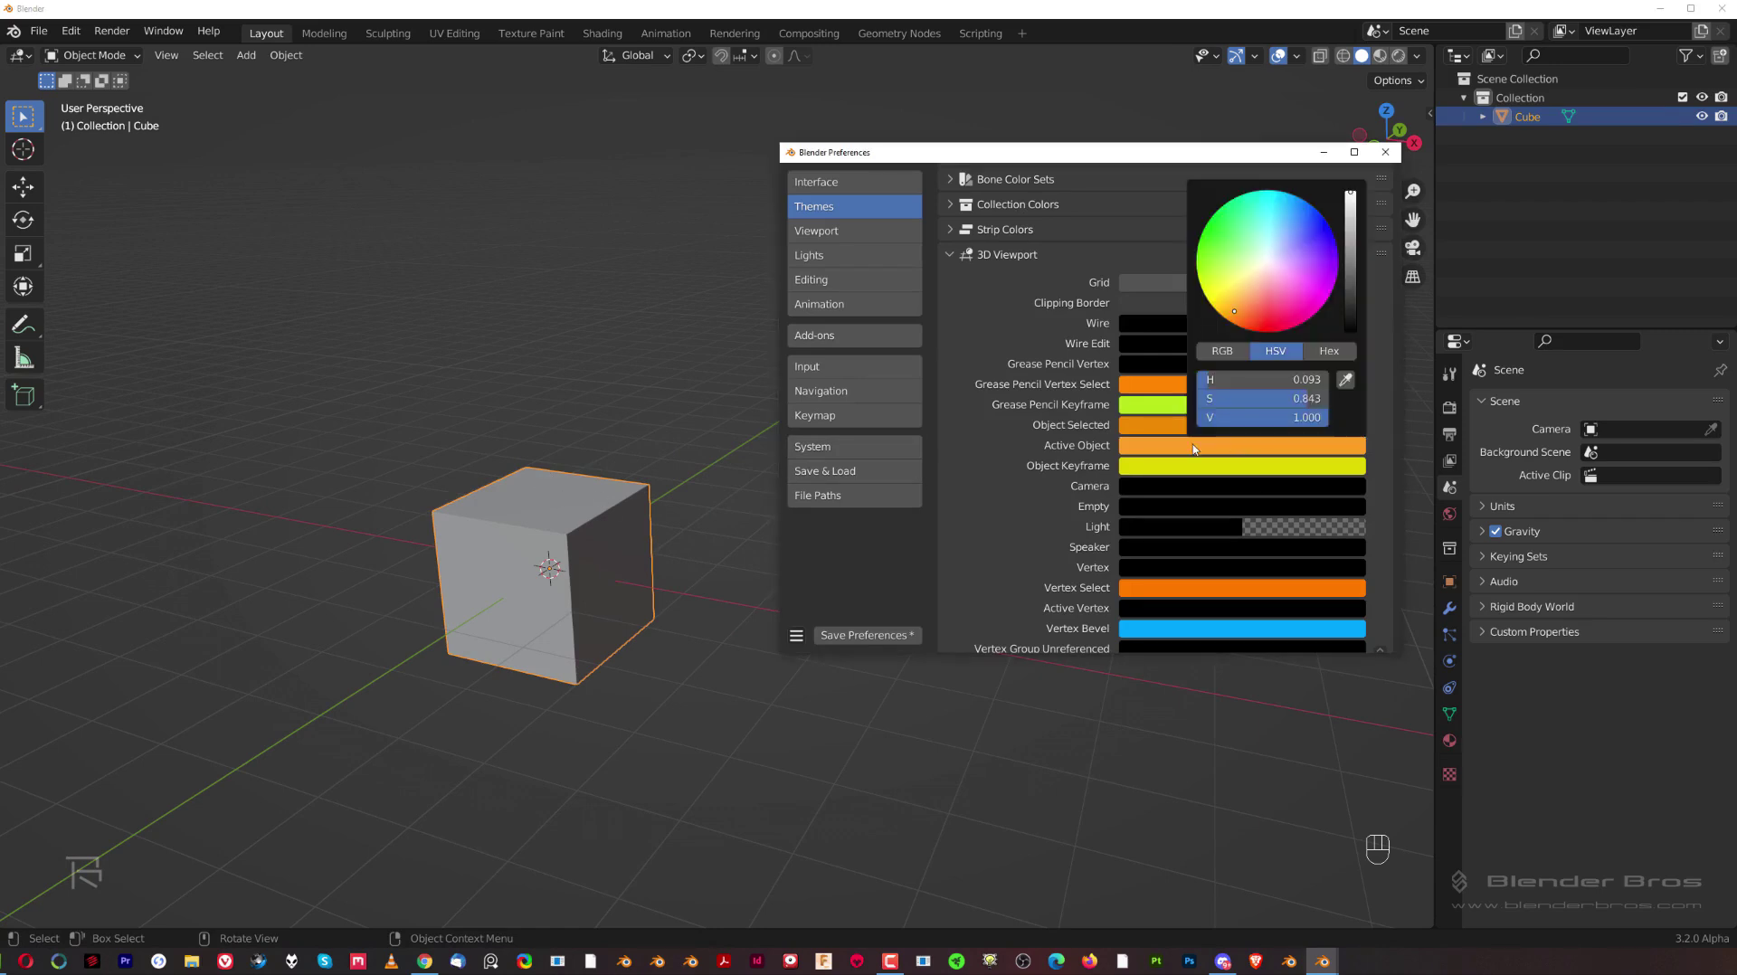
left_click_drag(1306, 398, 1199, 398)
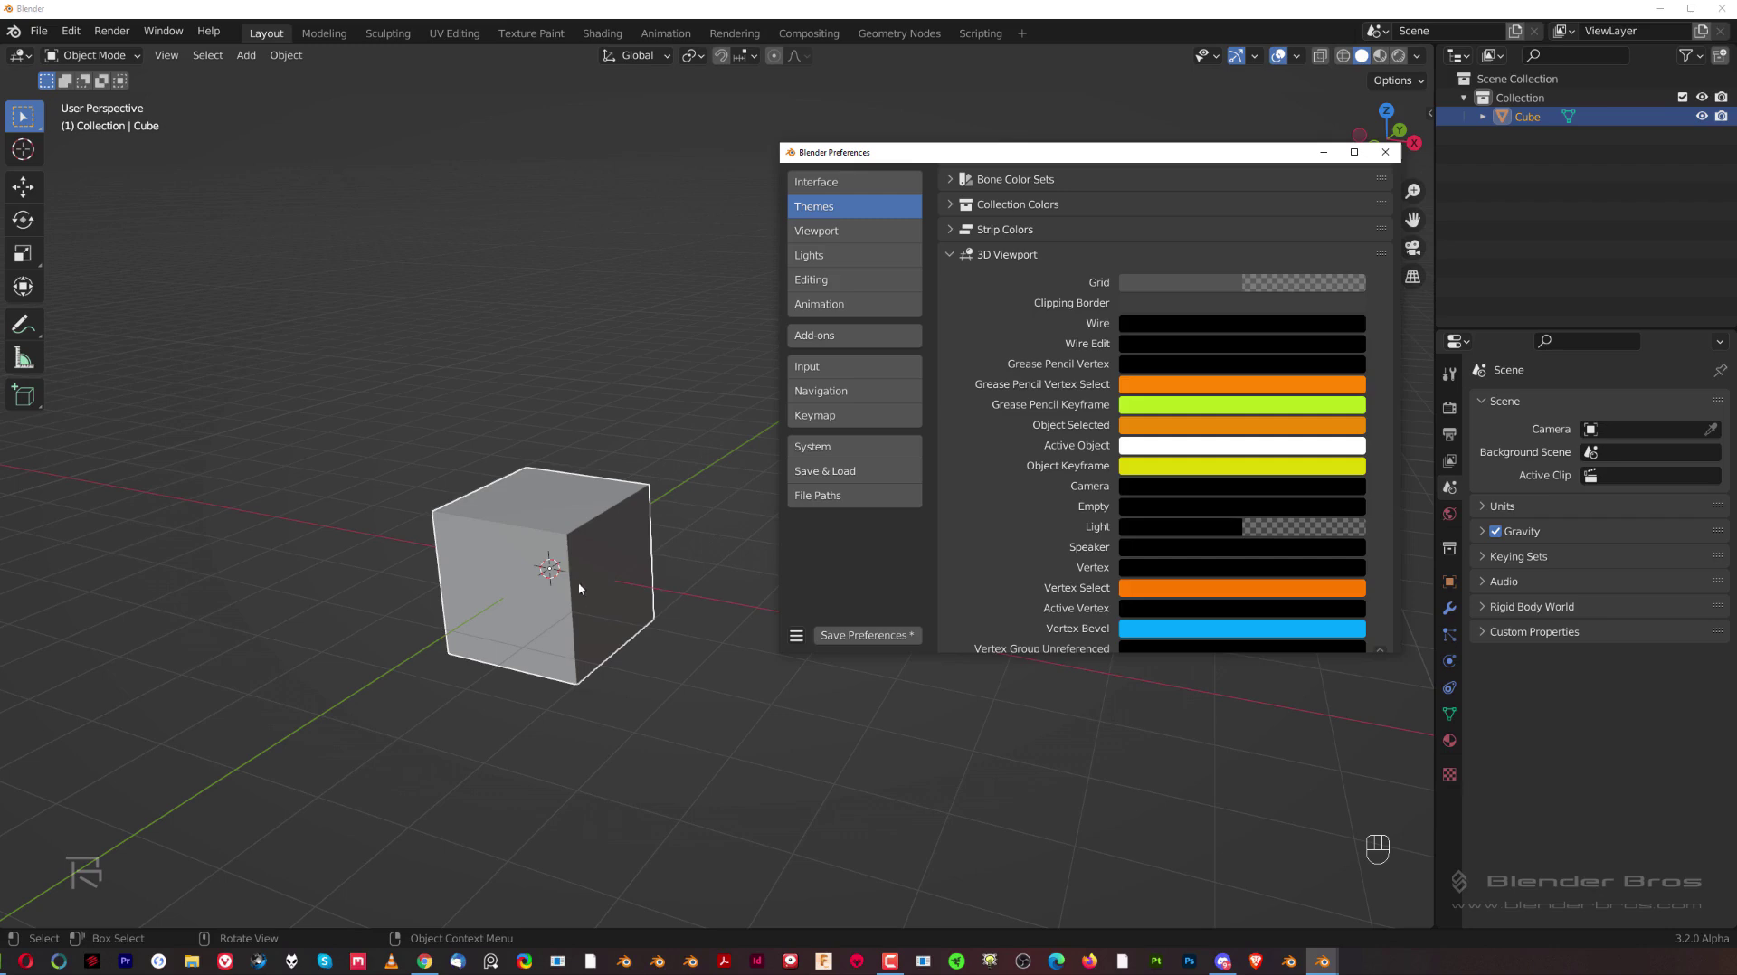
left_click(1193, 428)
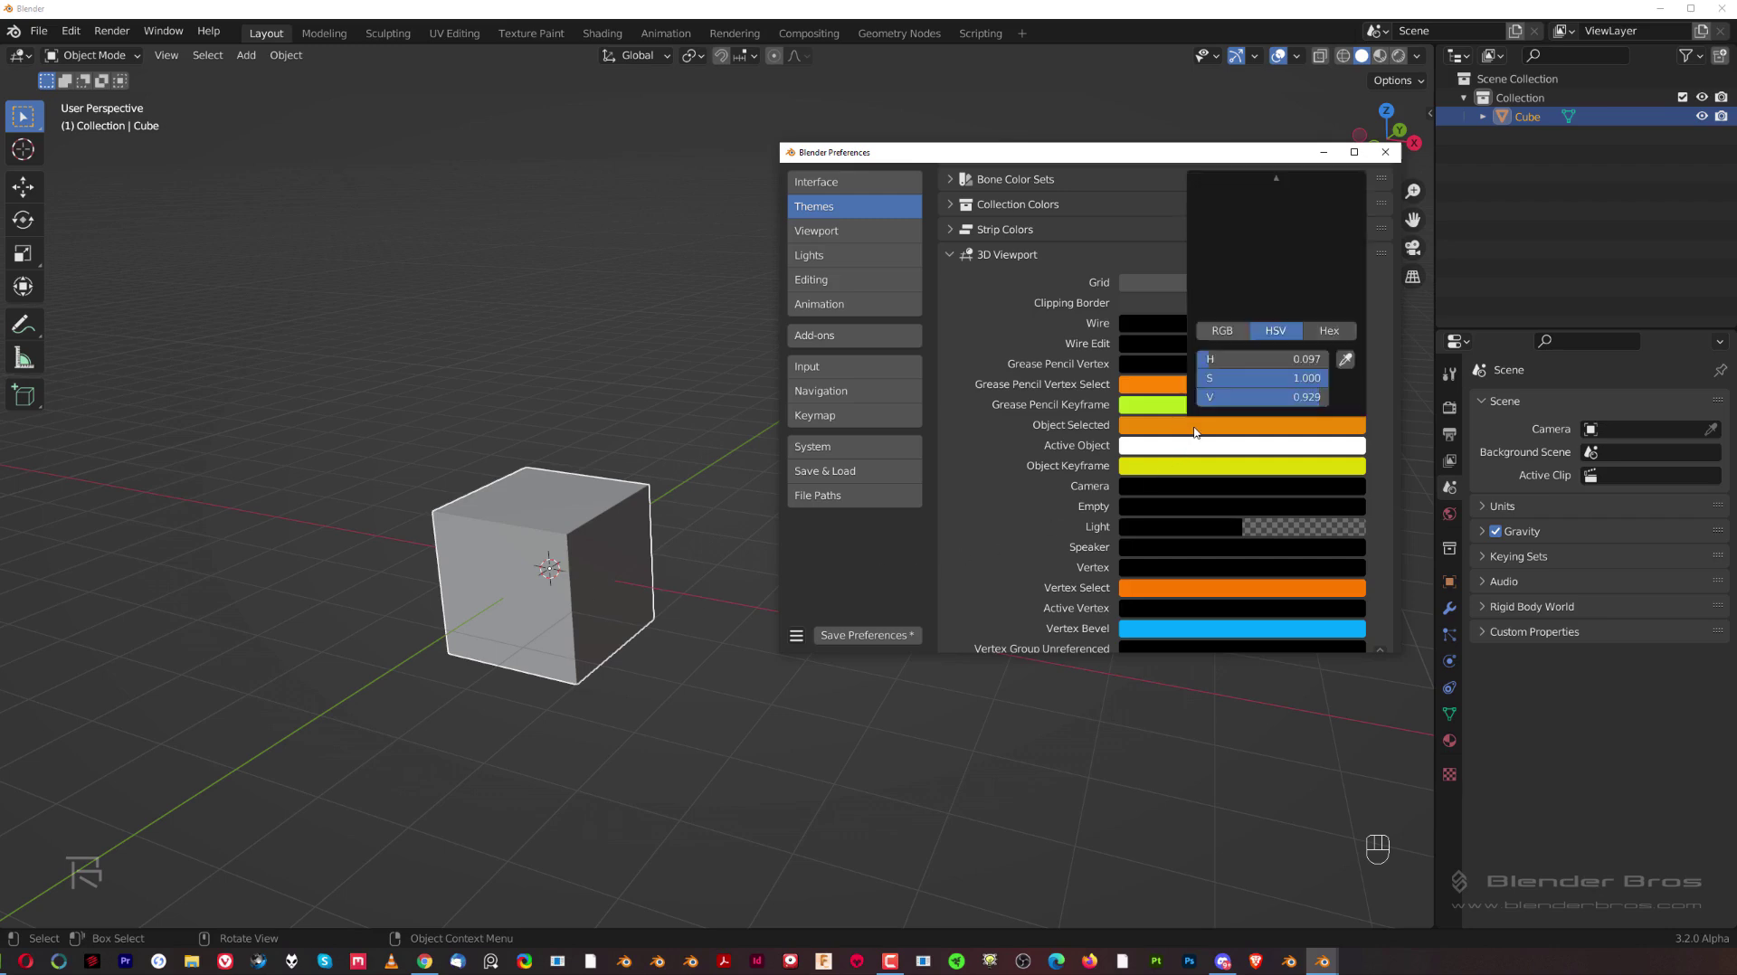
left_click(1194, 428)
left_click_drag(1263, 384, 1203, 386)
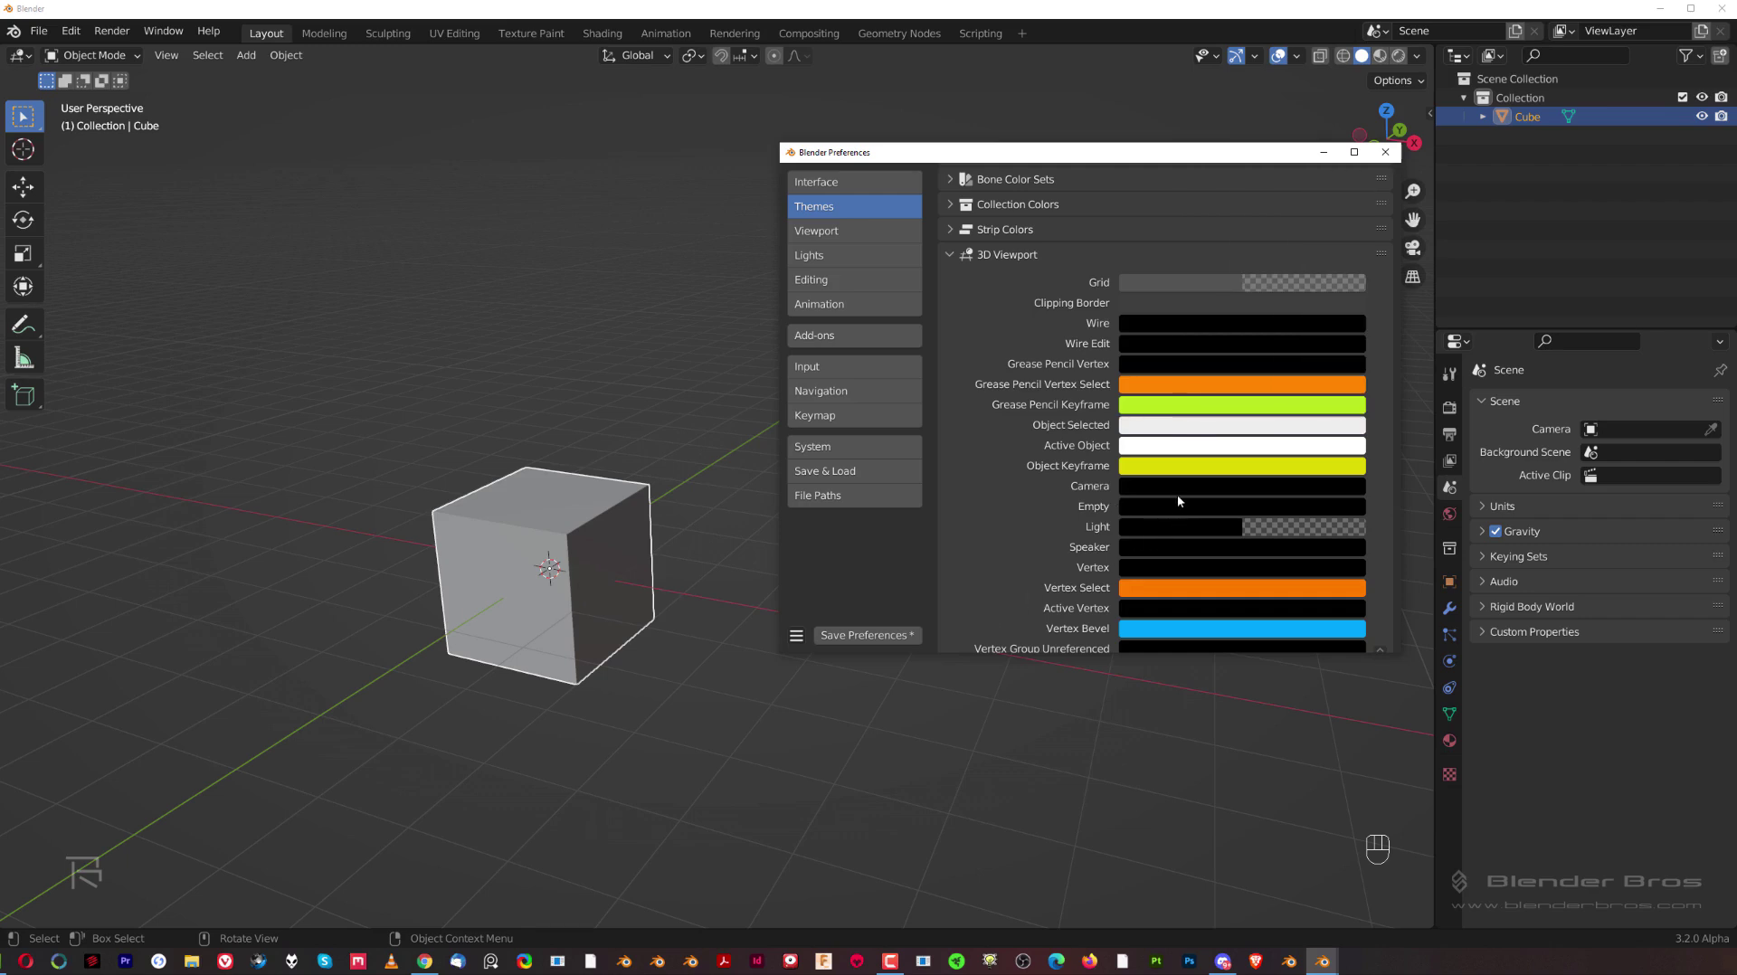
Select all the cube's edges in Edit Mode and set the Edge Select theme colour's saturation to 0, making it white.
left_click(596, 519)
key("Tab")
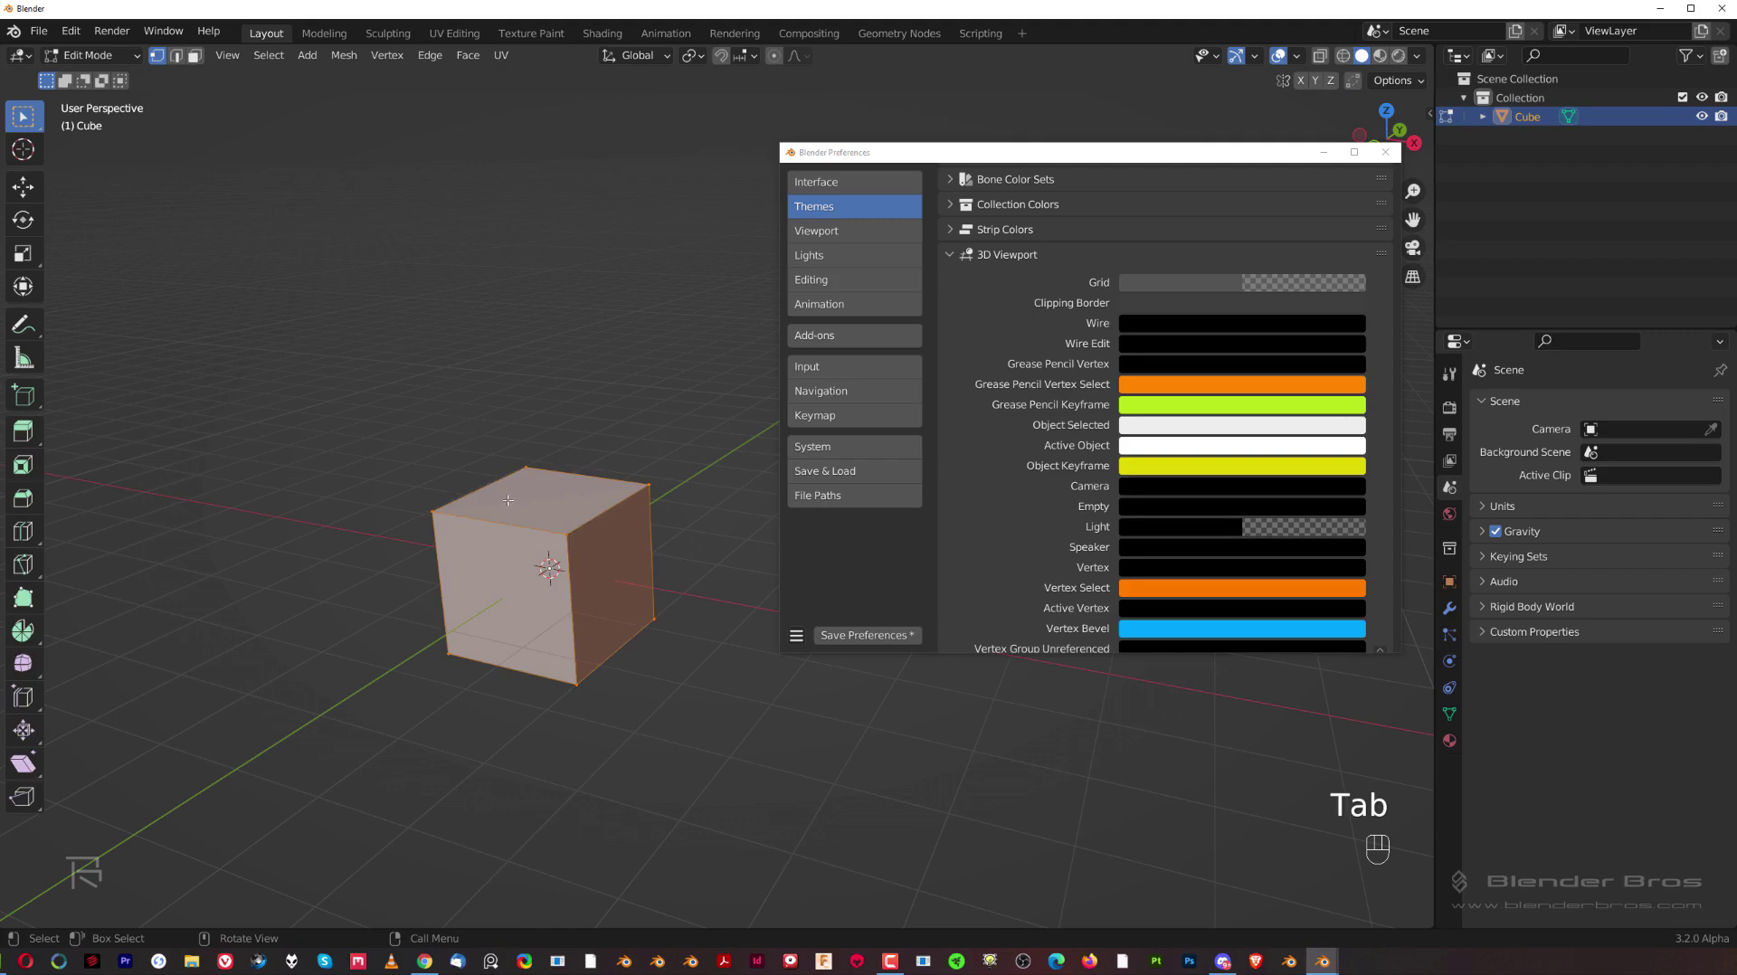
key("2")
left_click(600, 514)
key("a")
scroll(579, 578, "down", 5)
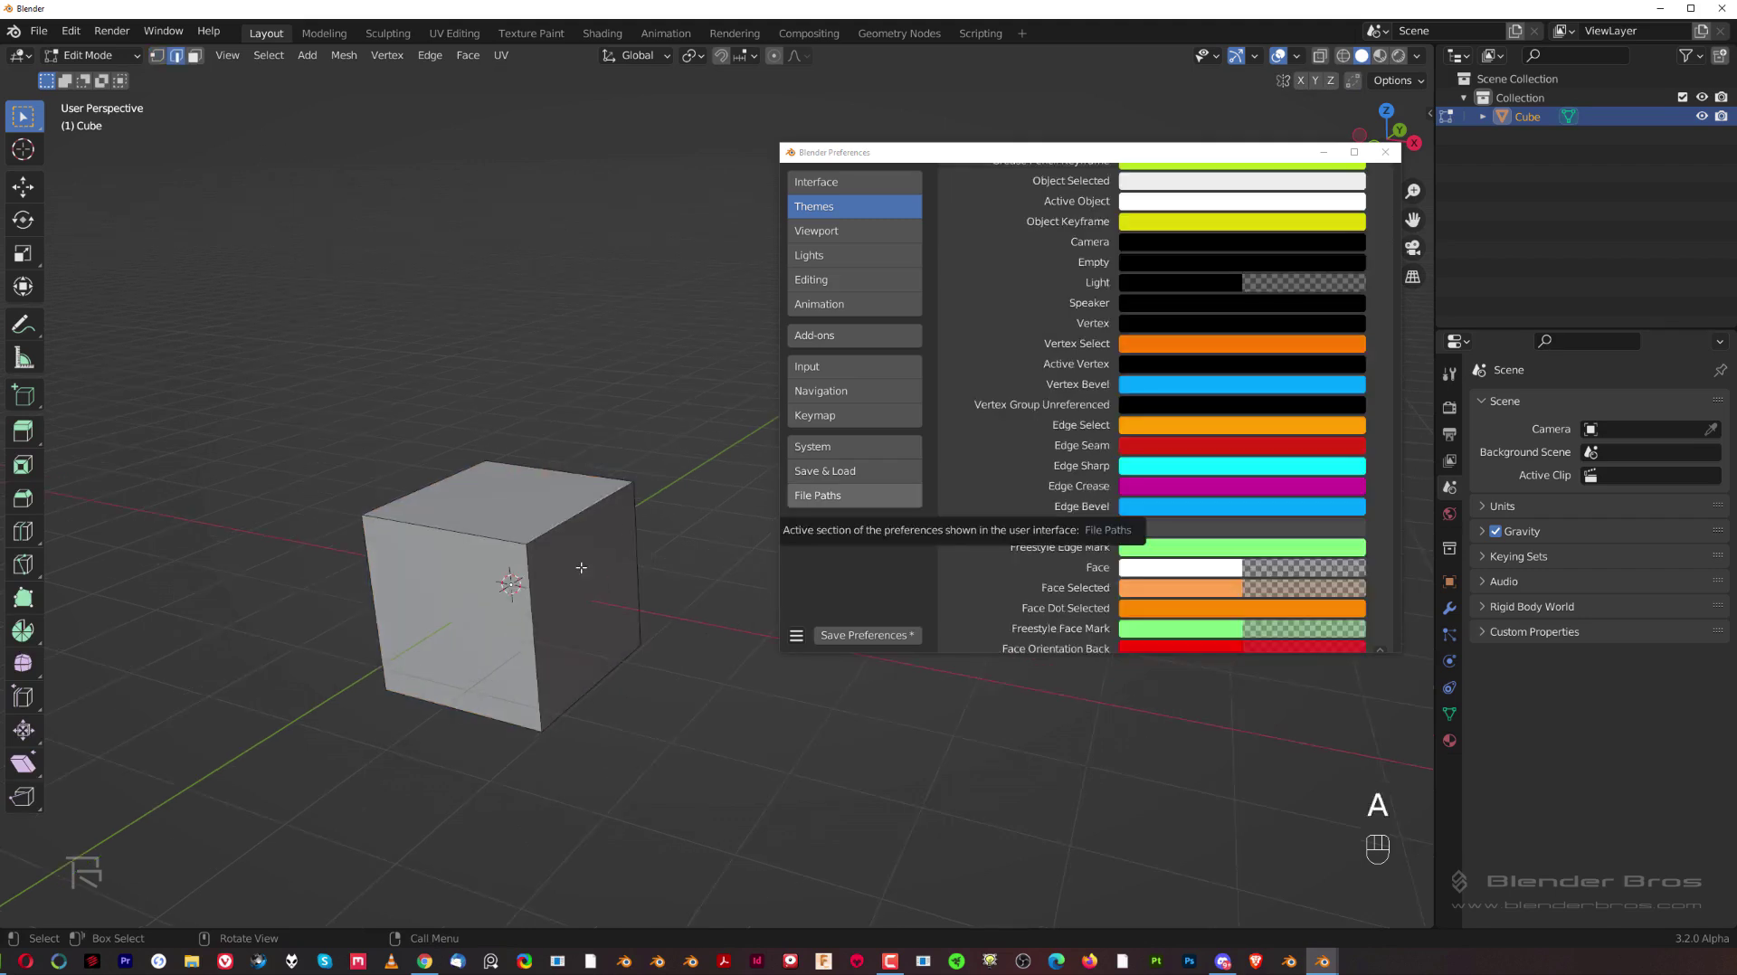
middle_click_drag(581, 570, 623, 544, "shift")
key("a")
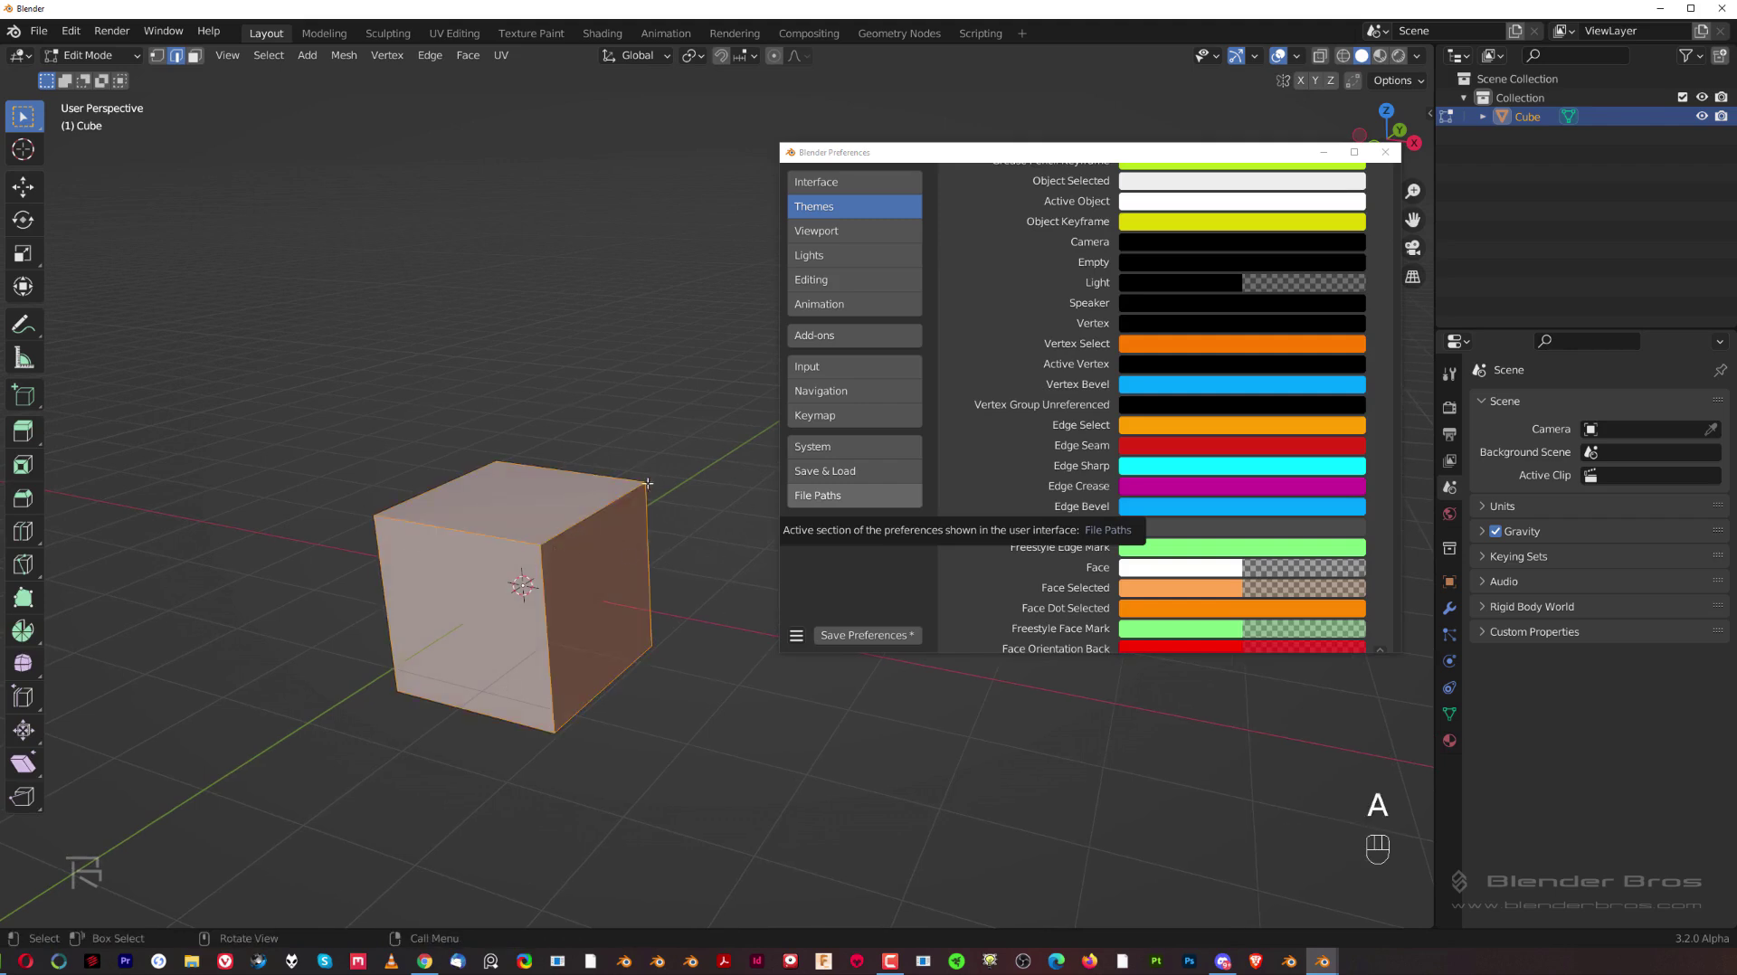
left_click(1212, 427)
key("BackSpace")
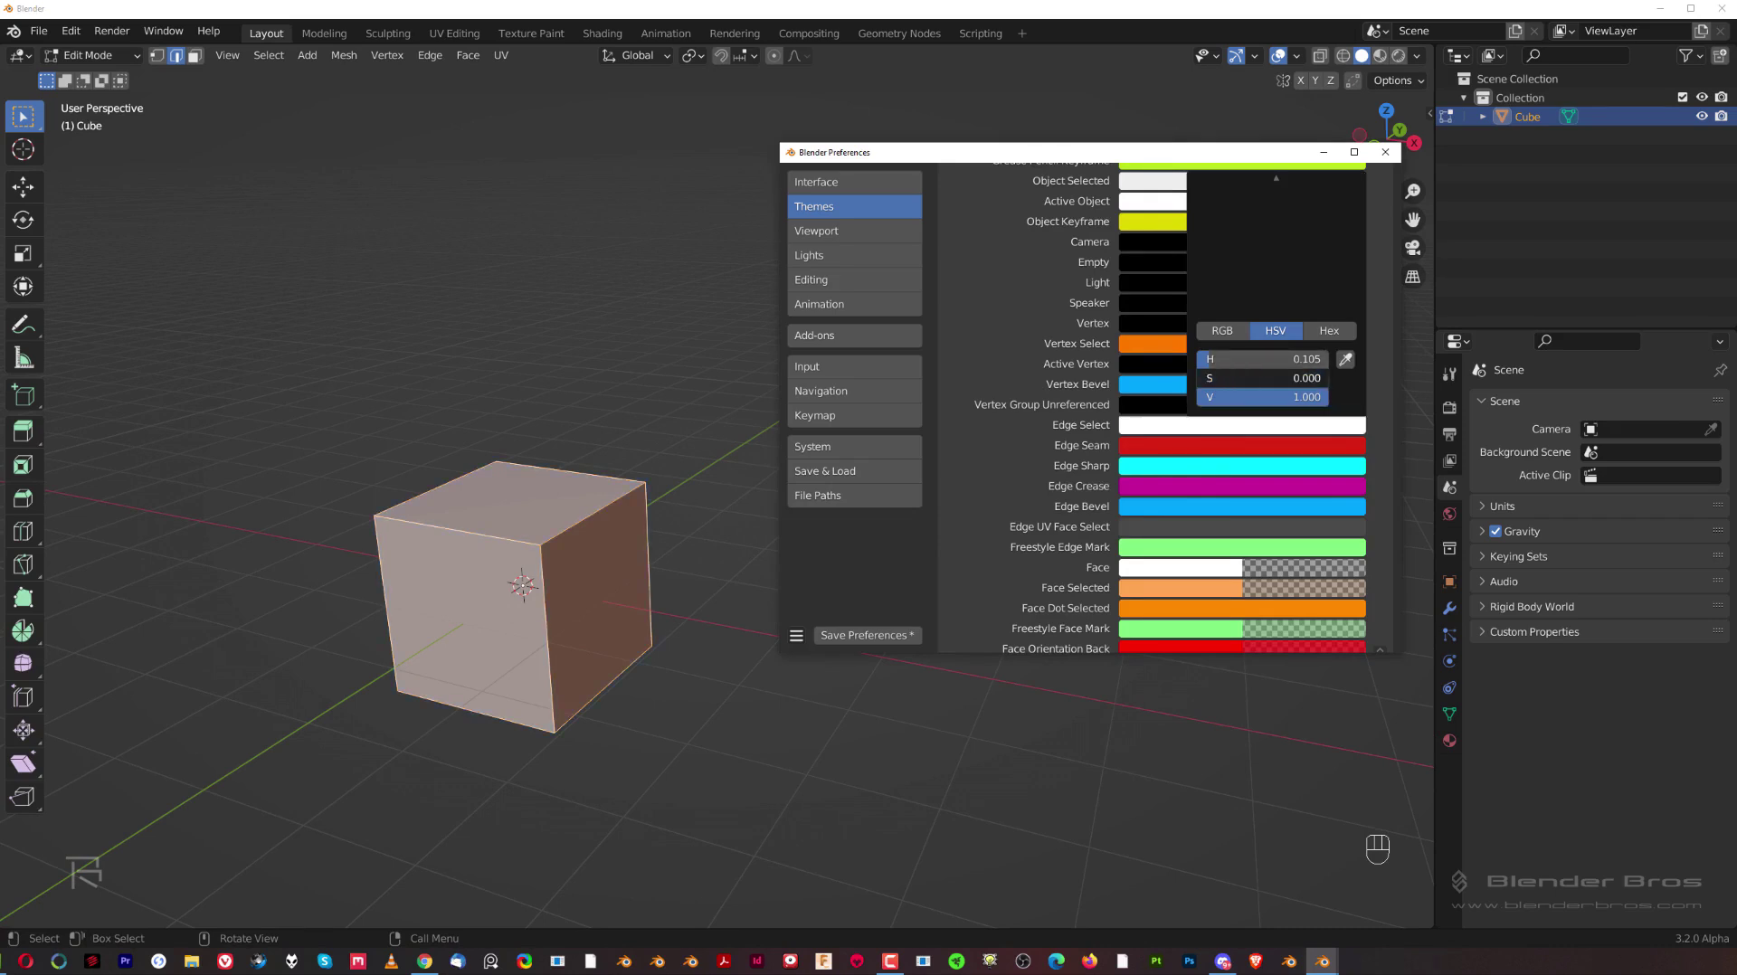
Select all the cube's faces in face selection mode and change the Face Selected theme colour to light blue.
scroll(1230, 508, "down", 2)
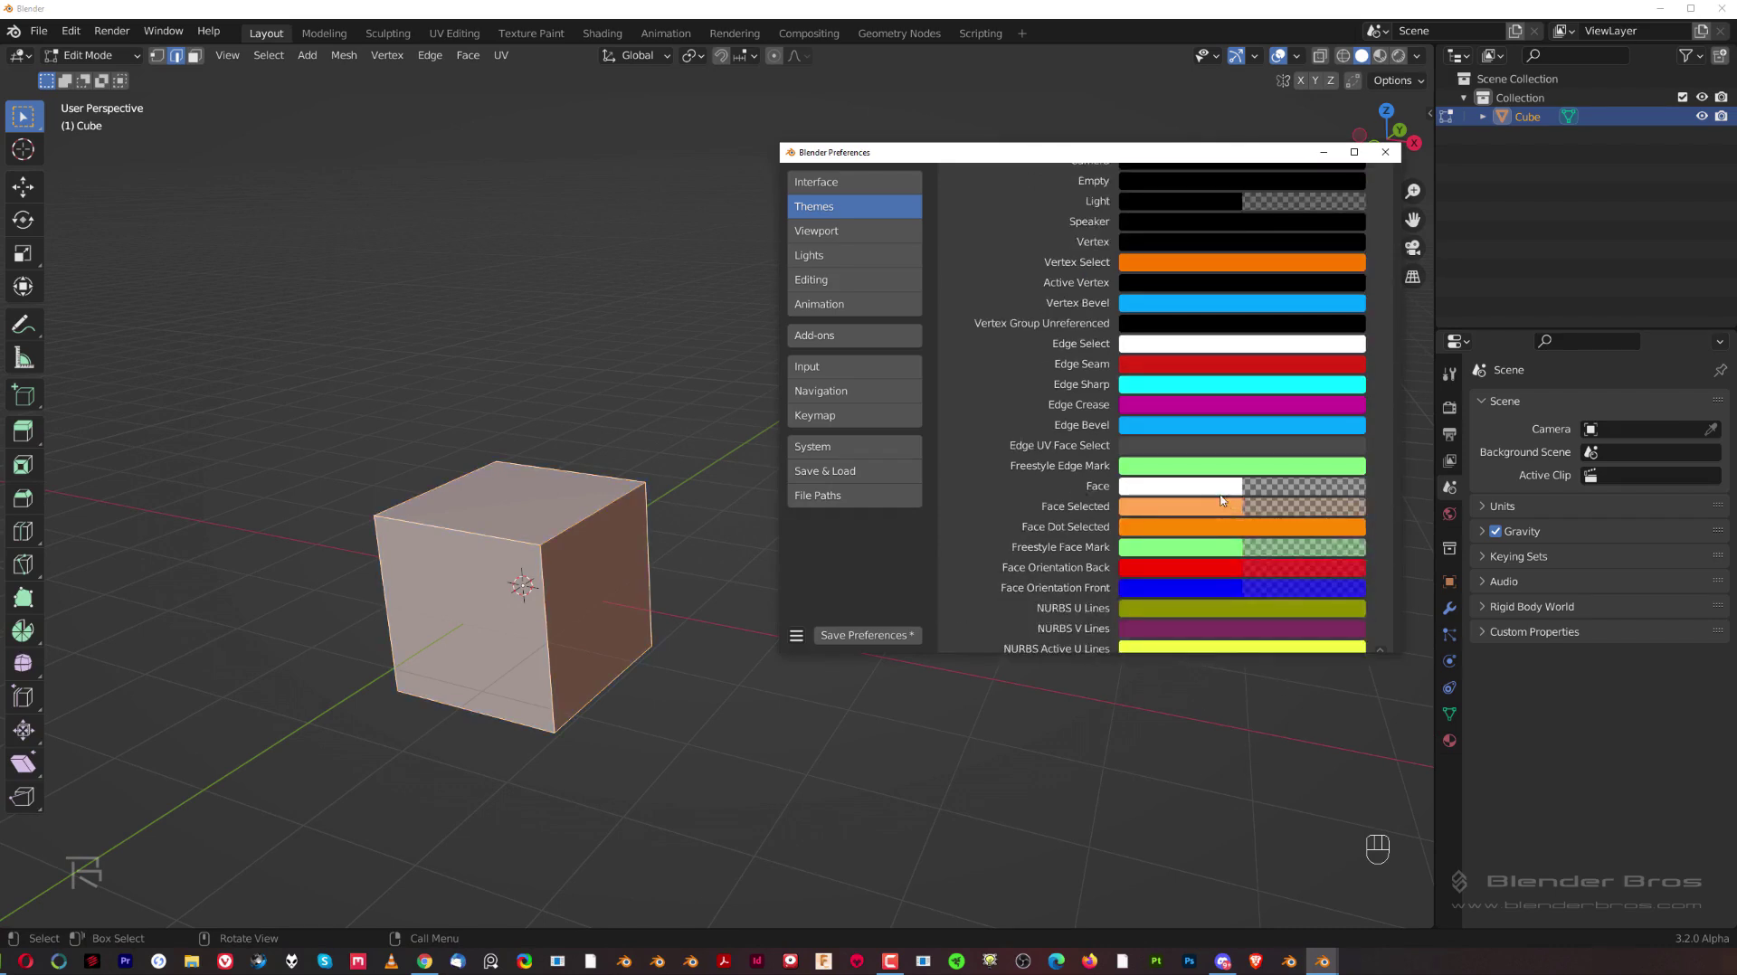
left_click(558, 423)
key("3")
key("a")
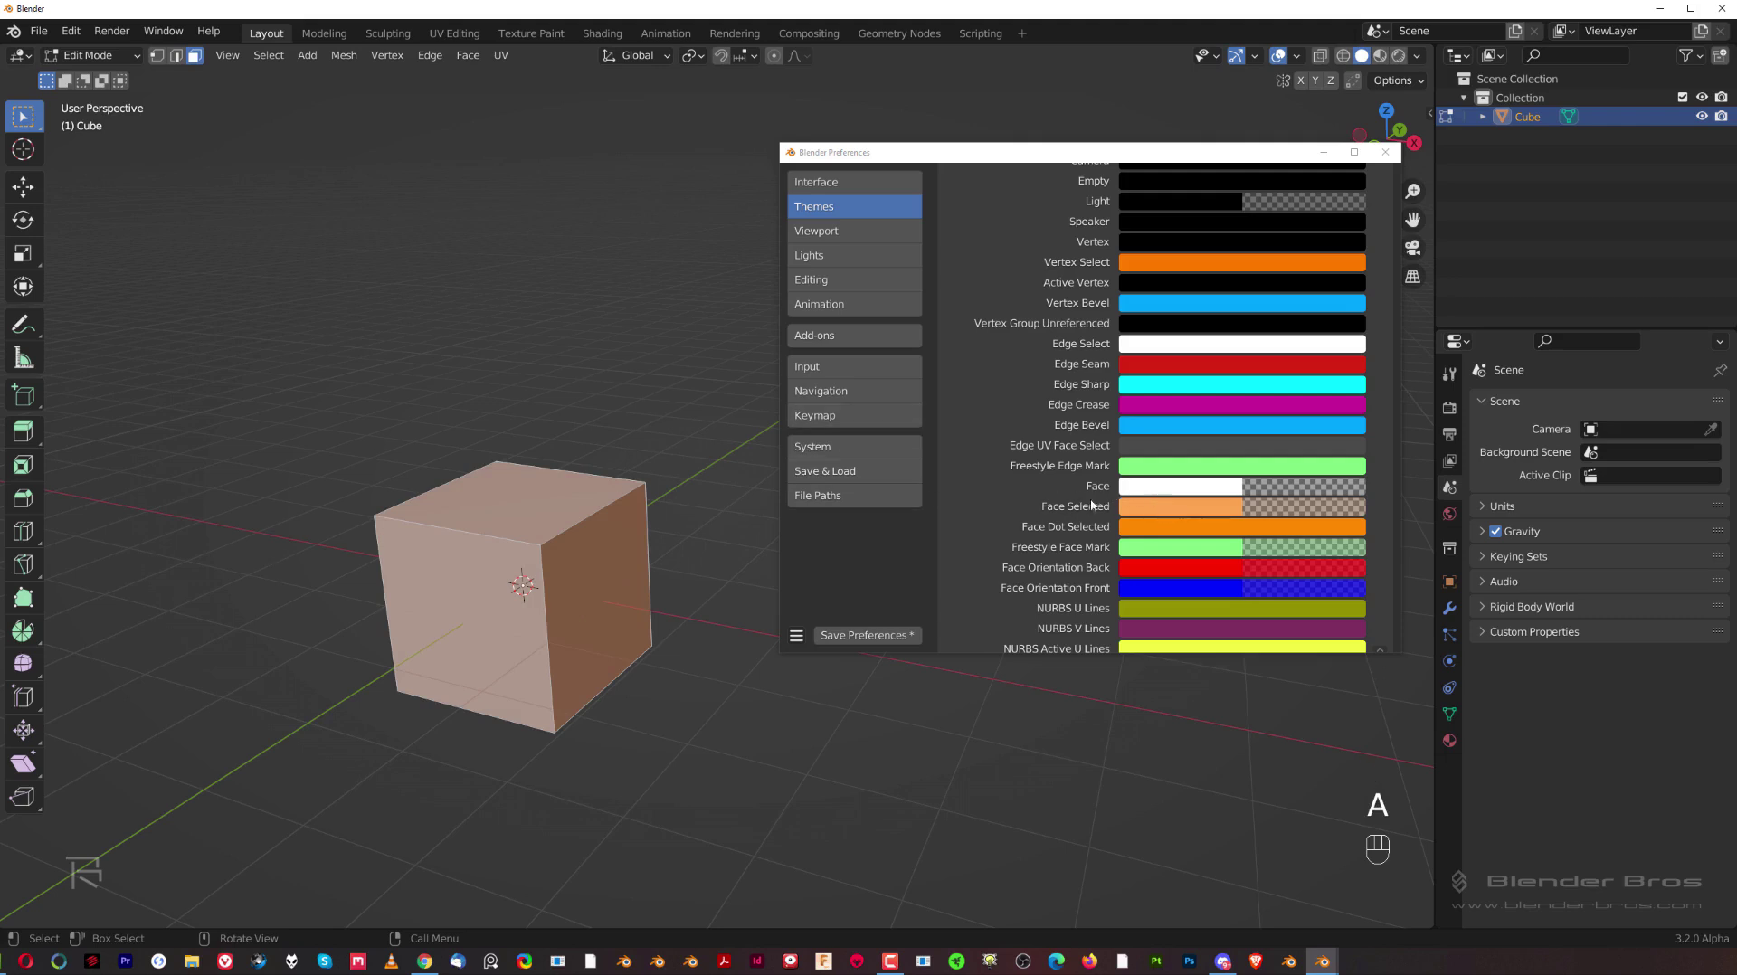
left_click(1198, 509)
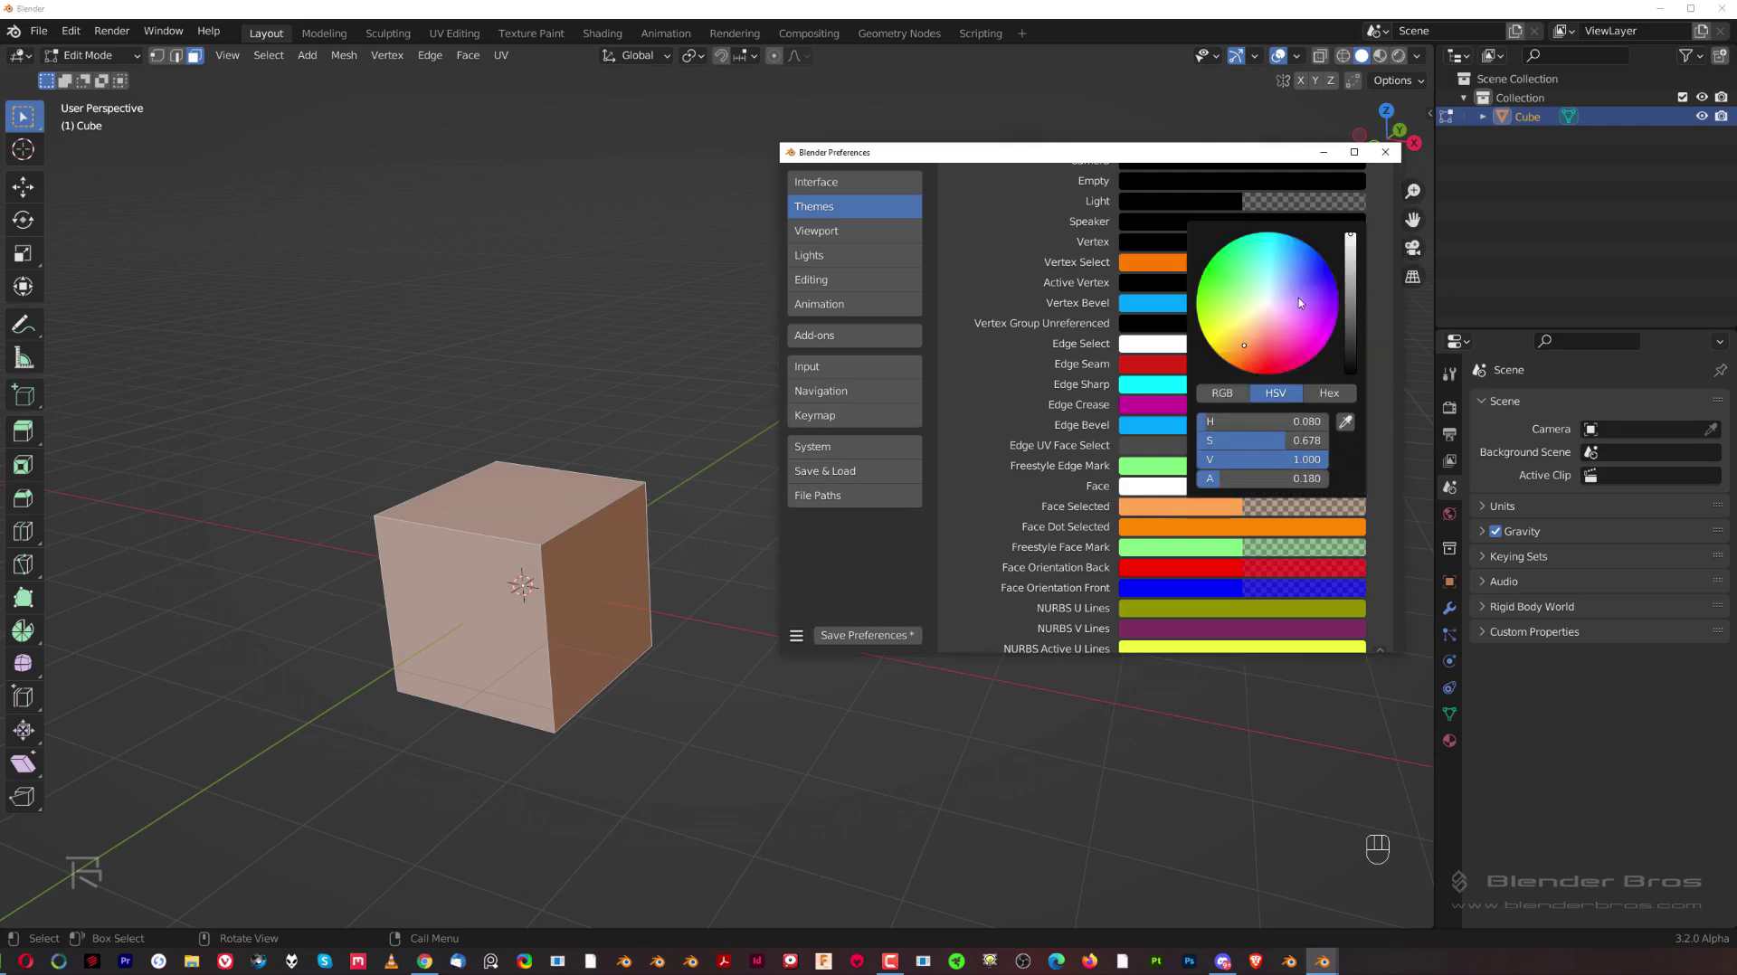
left_click_drag(1288, 269, 1281, 233)
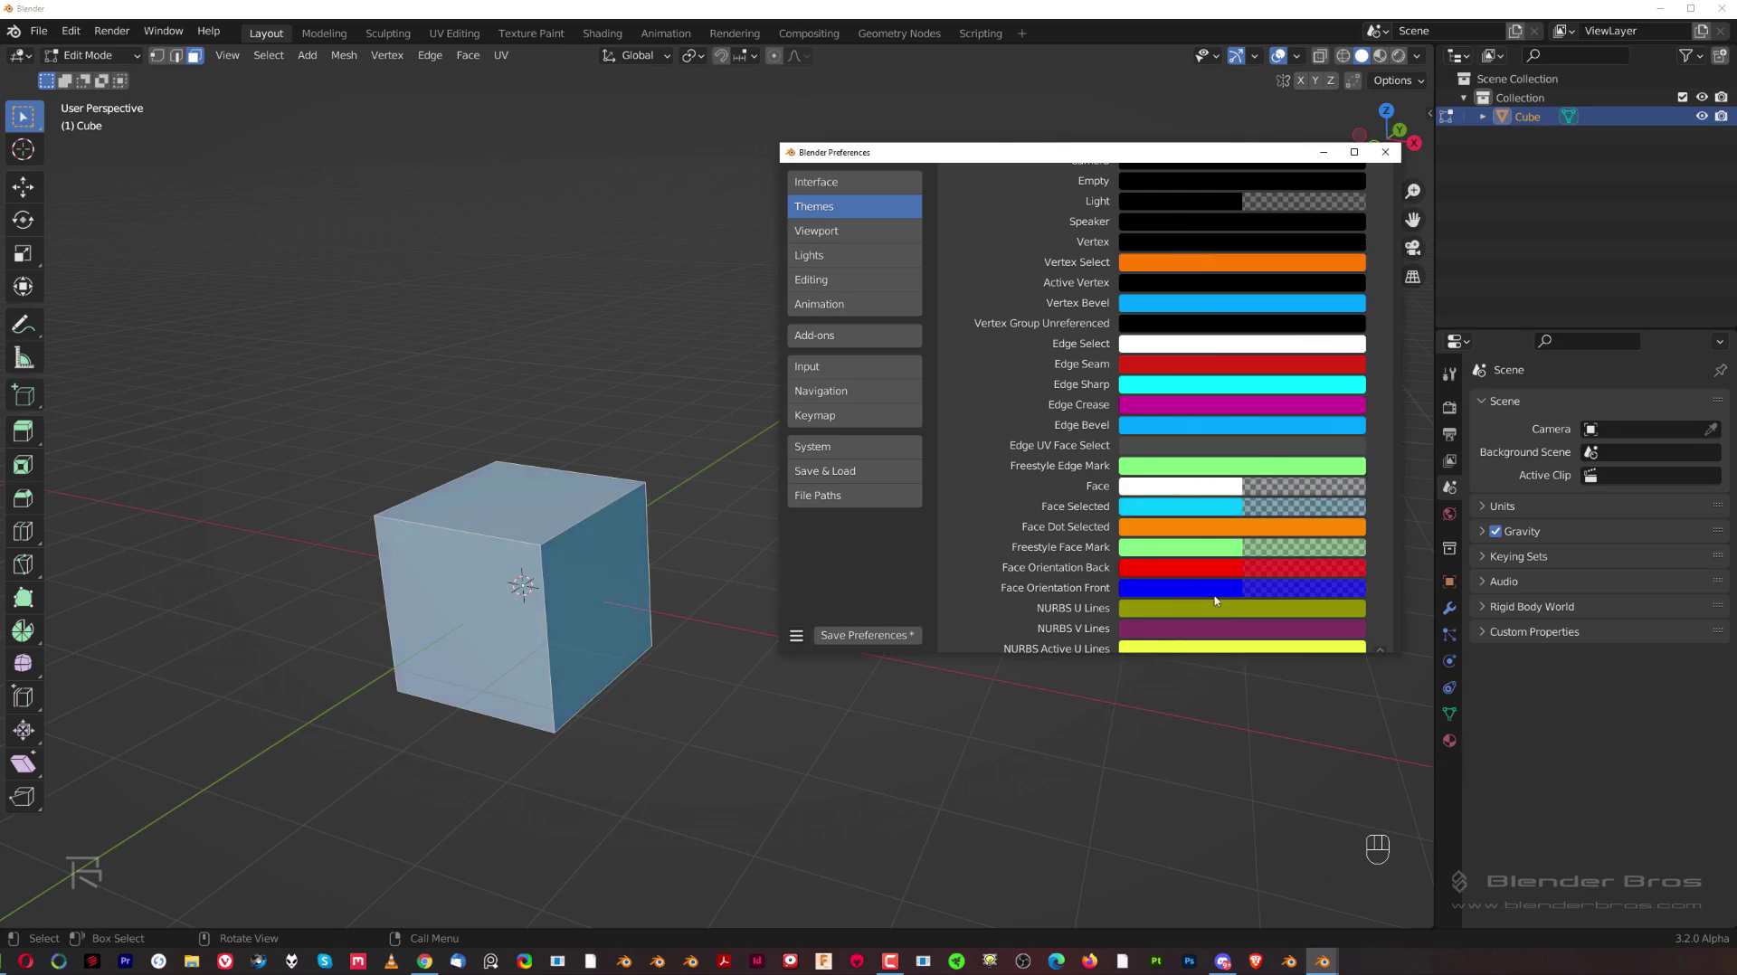
Select individual faces of the cube in turn and switch to edge selection to check the new selection colours.
left_click(581, 531)
left_click(523, 552)
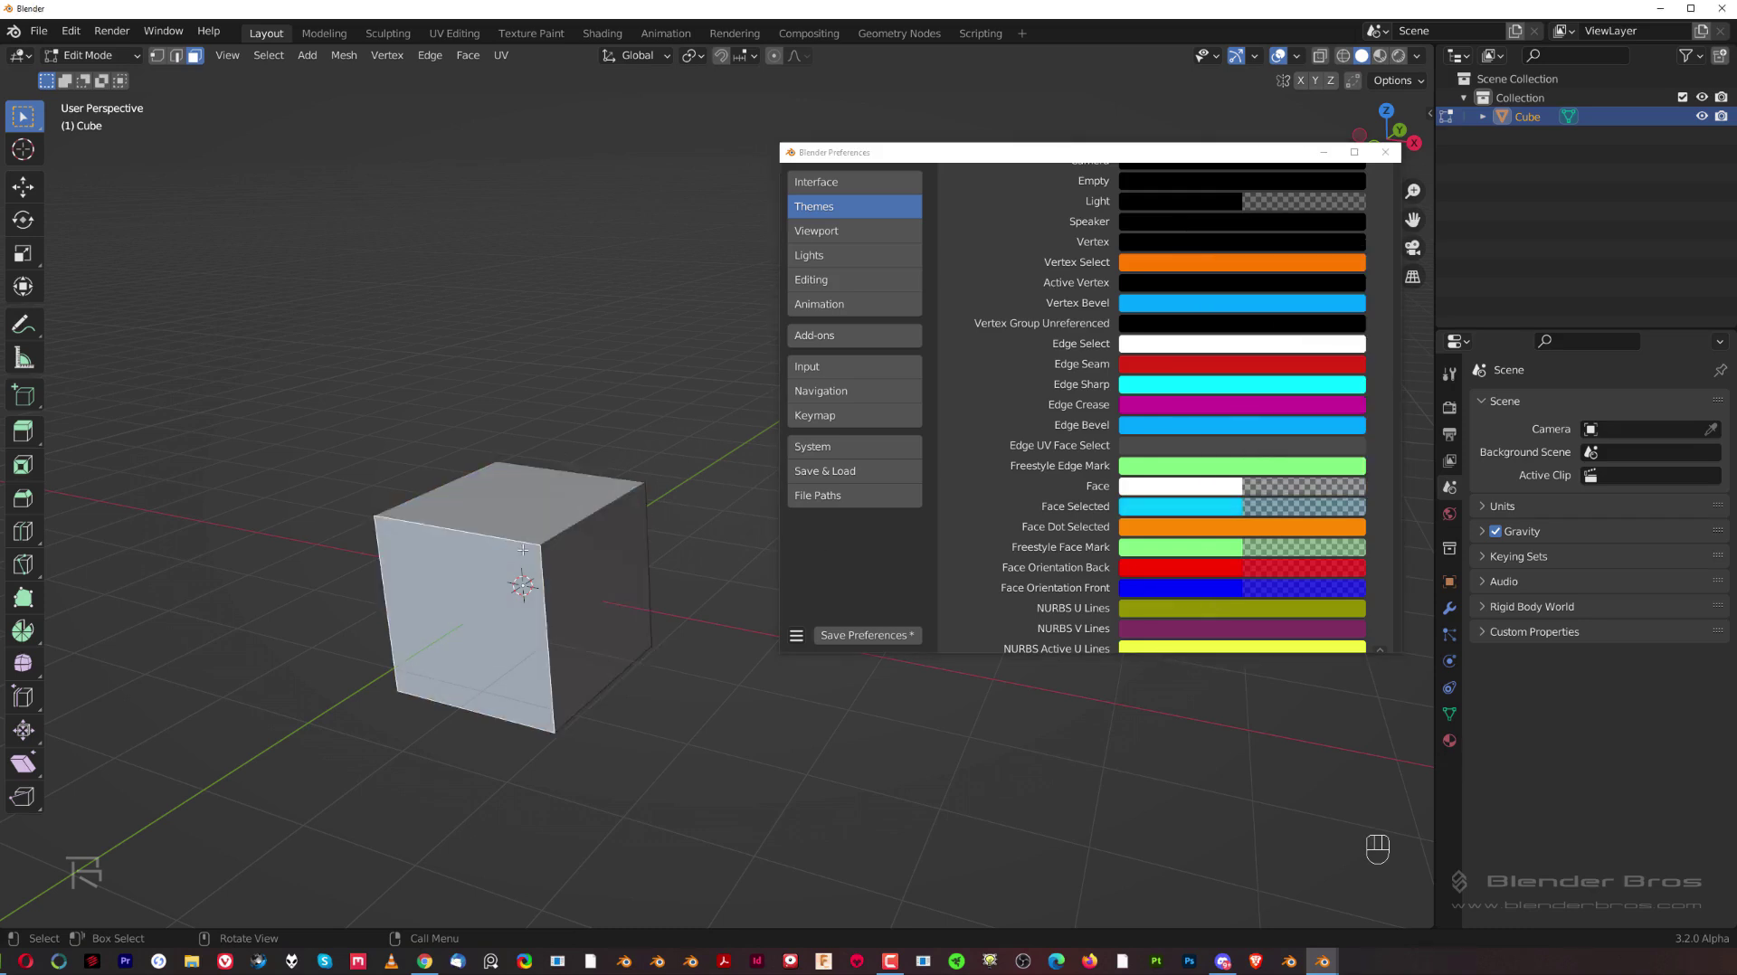
left_click(606, 552)
left_click(520, 585)
left_click(617, 564)
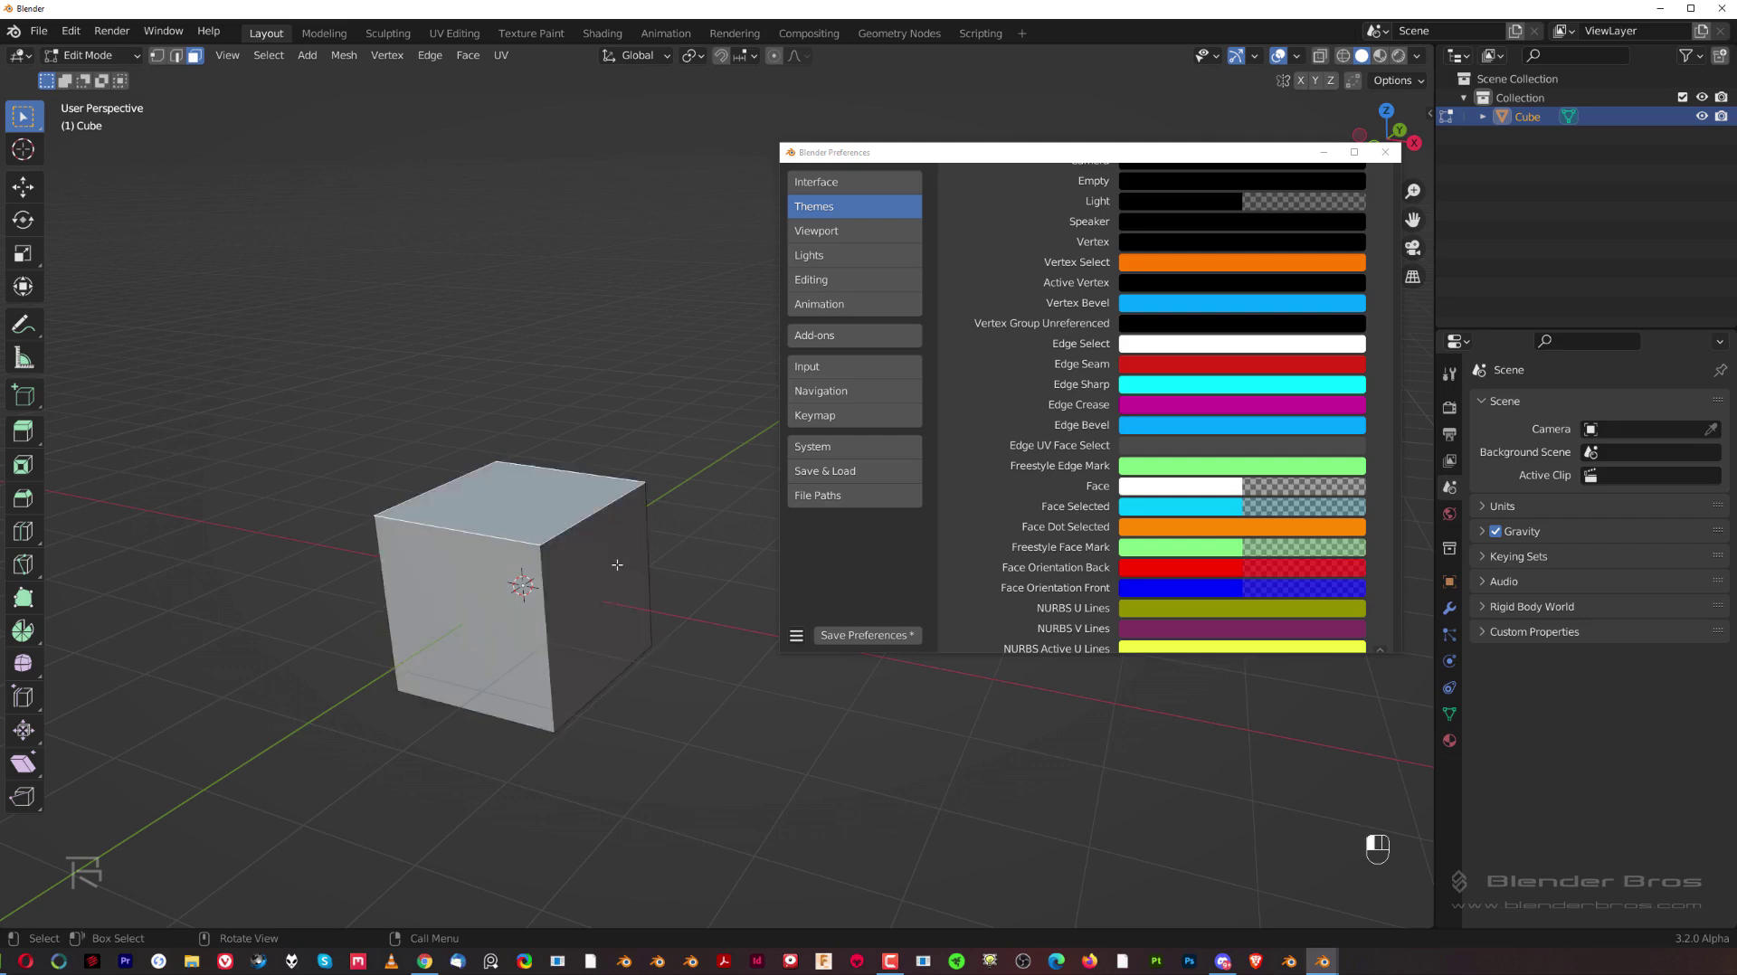
left_click(519, 584)
key("2")
left_click(601, 568)
Switch the cube to vertex selection mode and set the theme's Vertex Size to 7 px.
key("1")
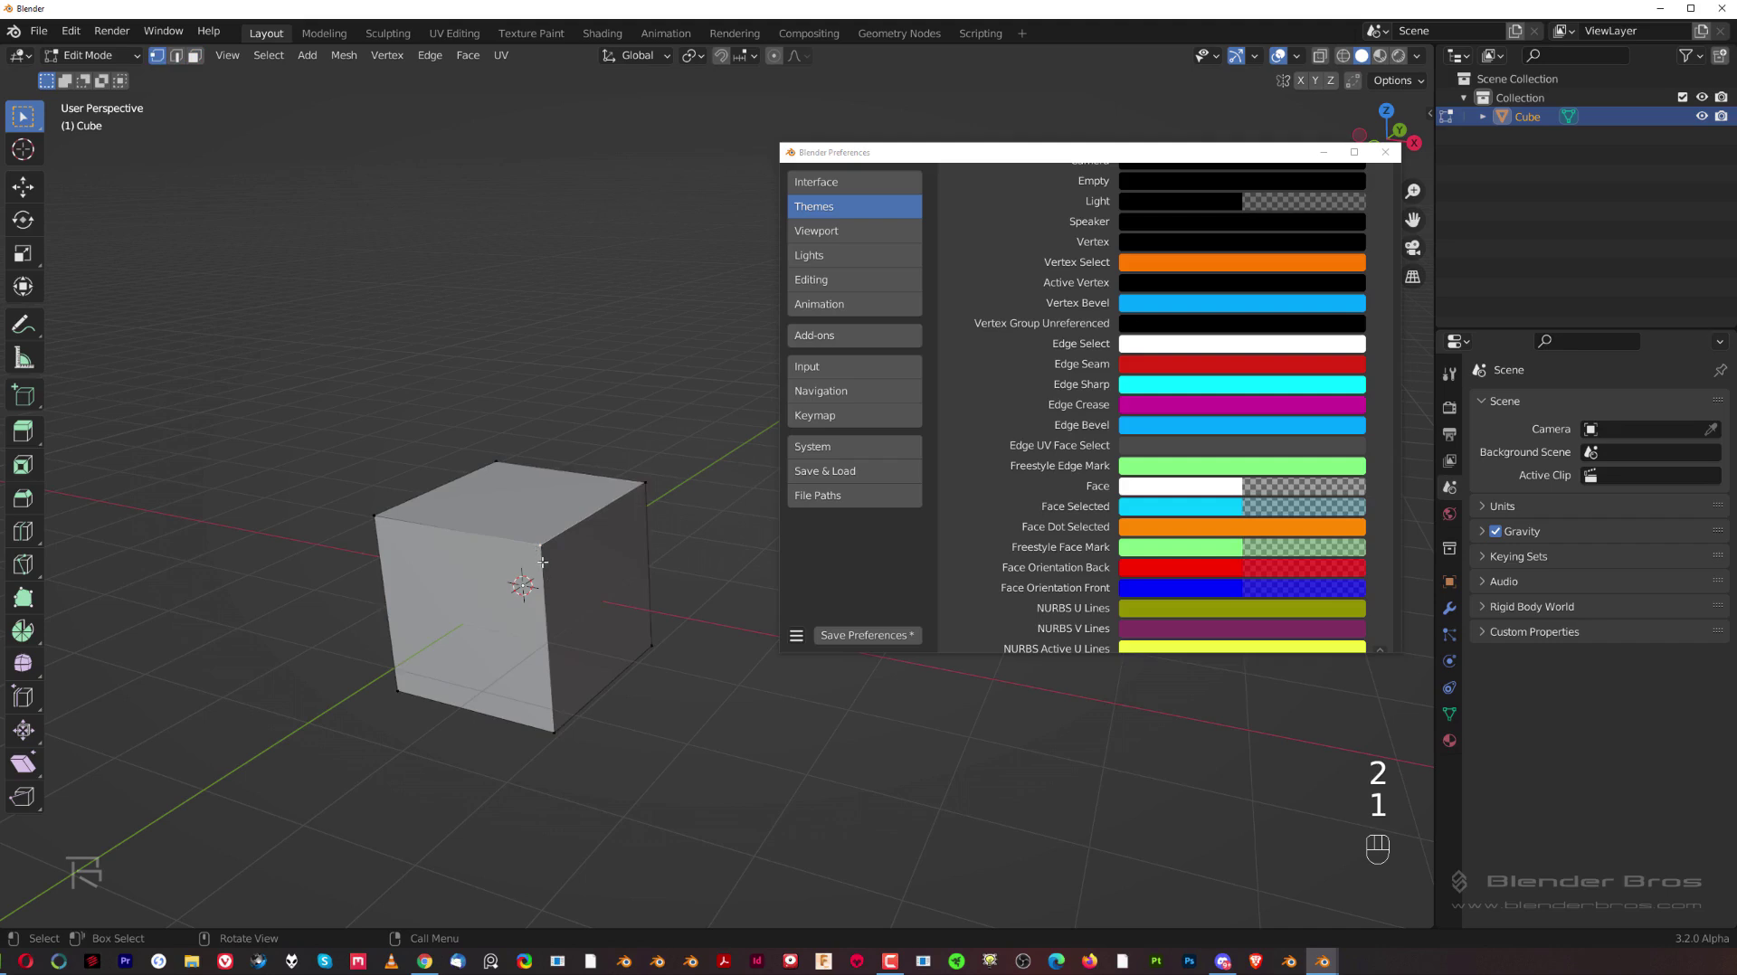
scroll(557, 603, "up", 3)
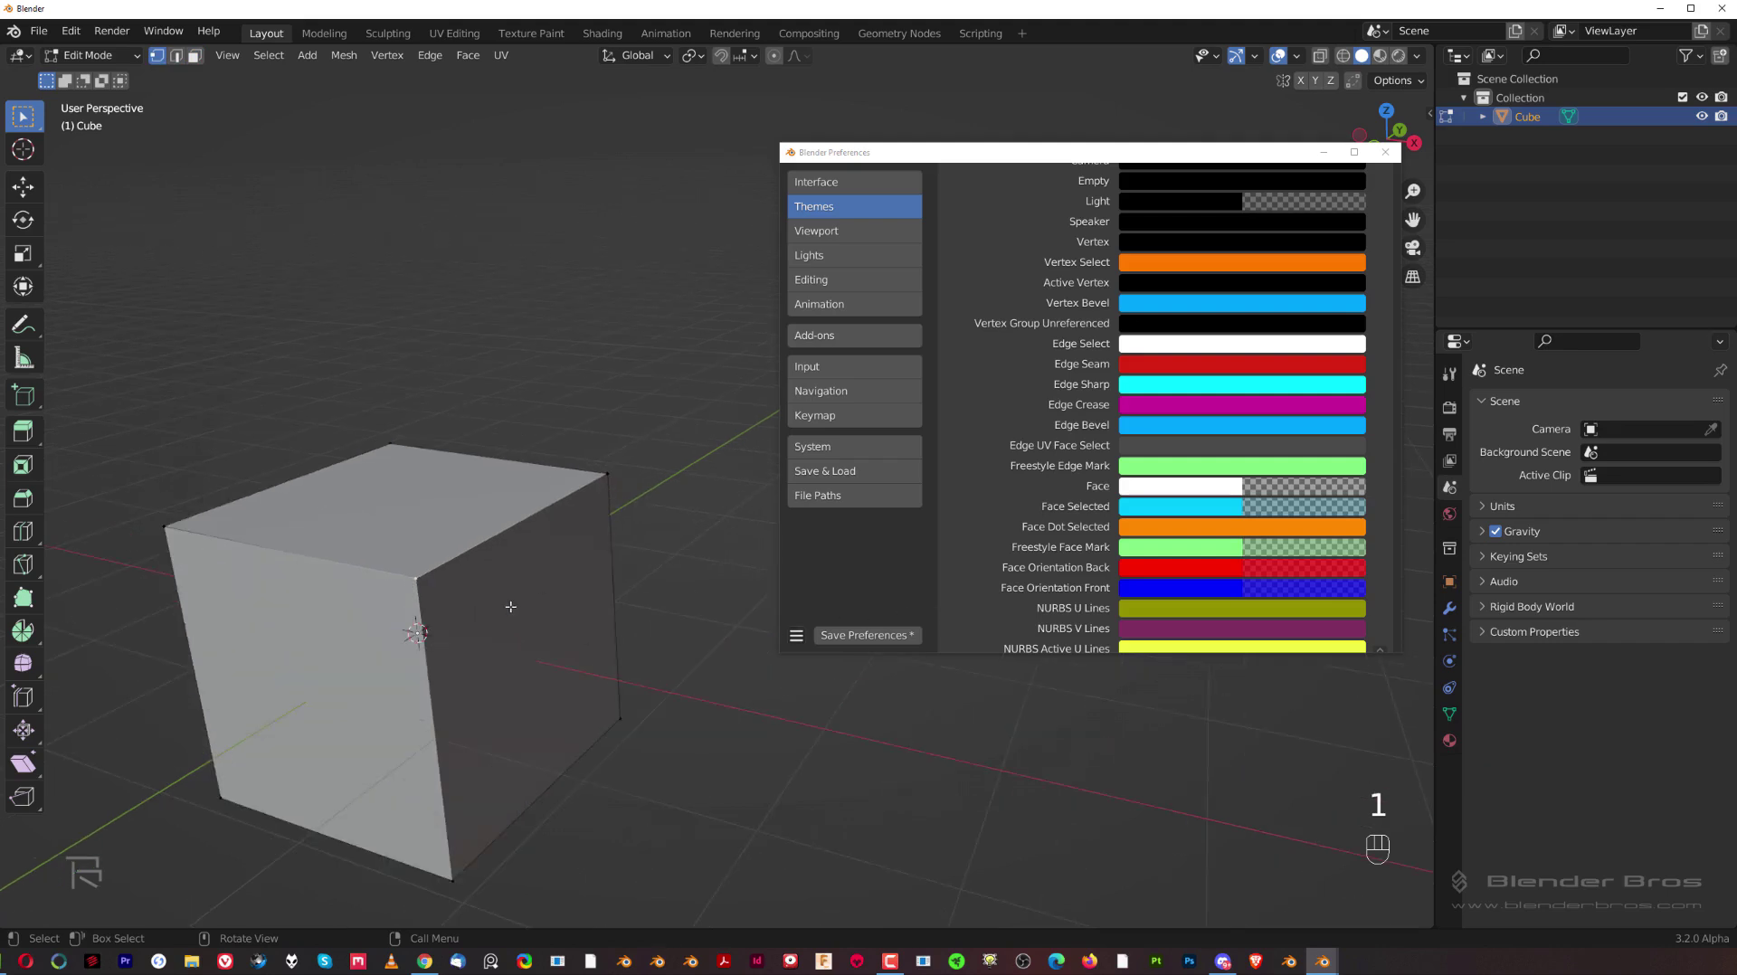
middle_click_drag(557, 602, 587, 539, "shift")
scroll(588, 538, "up", 3)
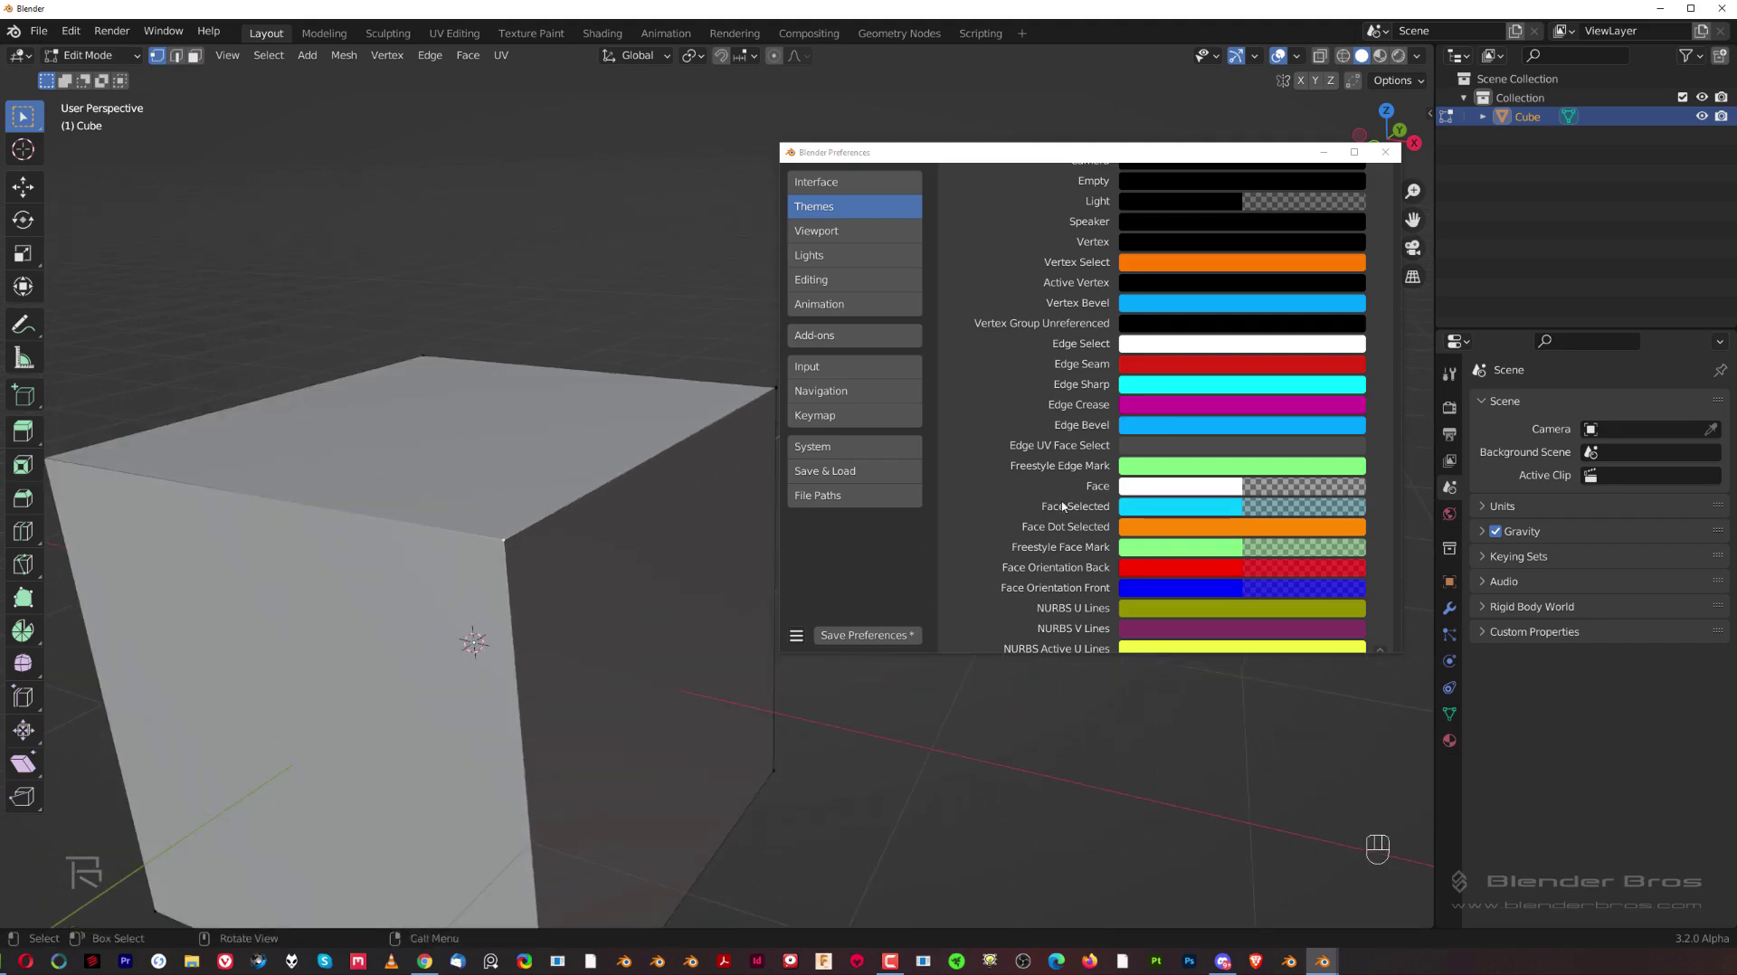
scroll(1202, 470, "down", 20)
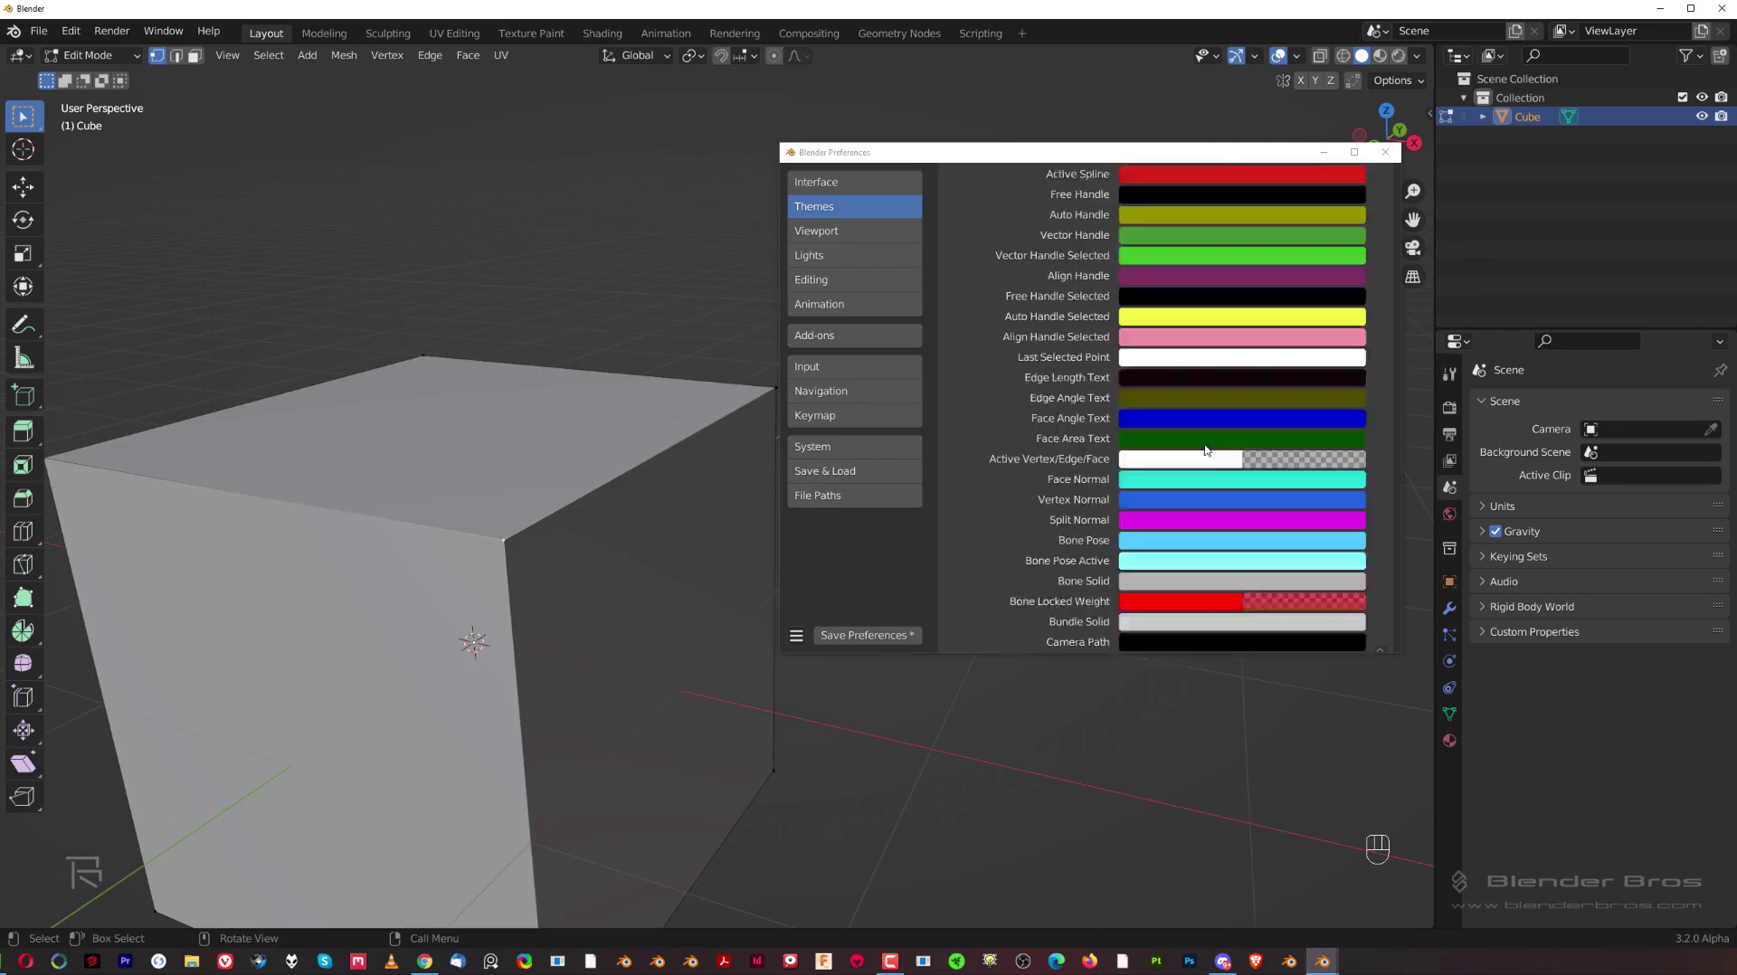
scroll(1206, 462, "down", 5)
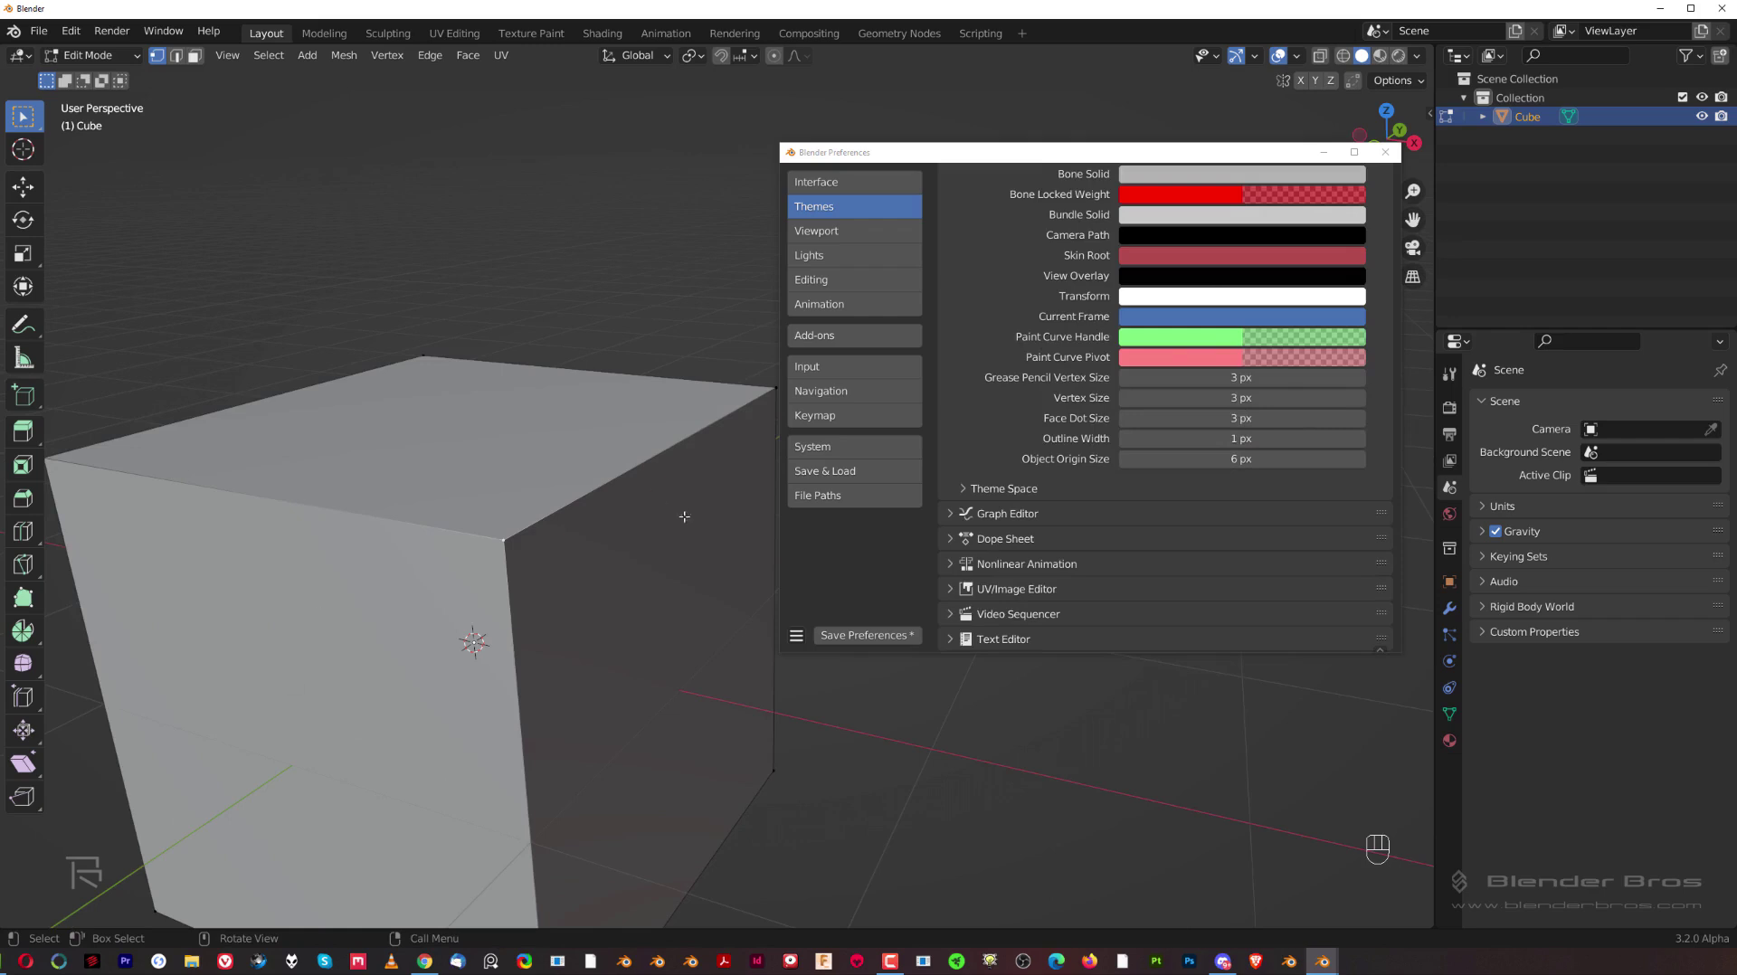
left_click(1244, 399)
type("7")
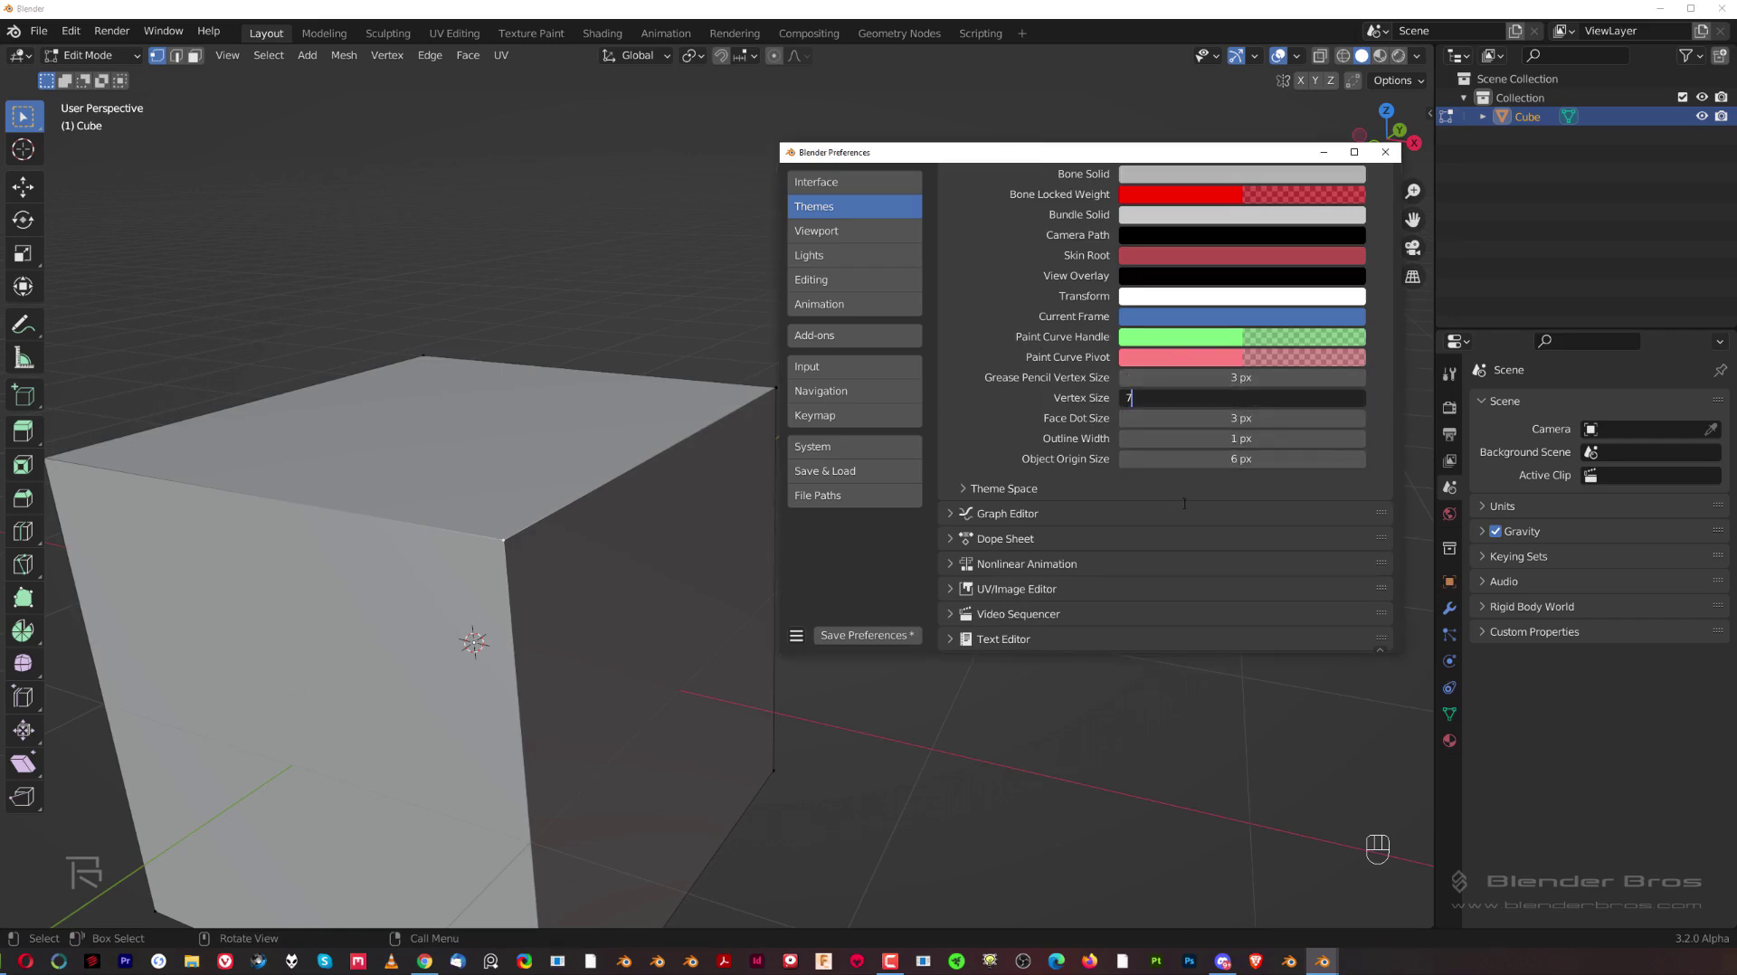
key("Return")
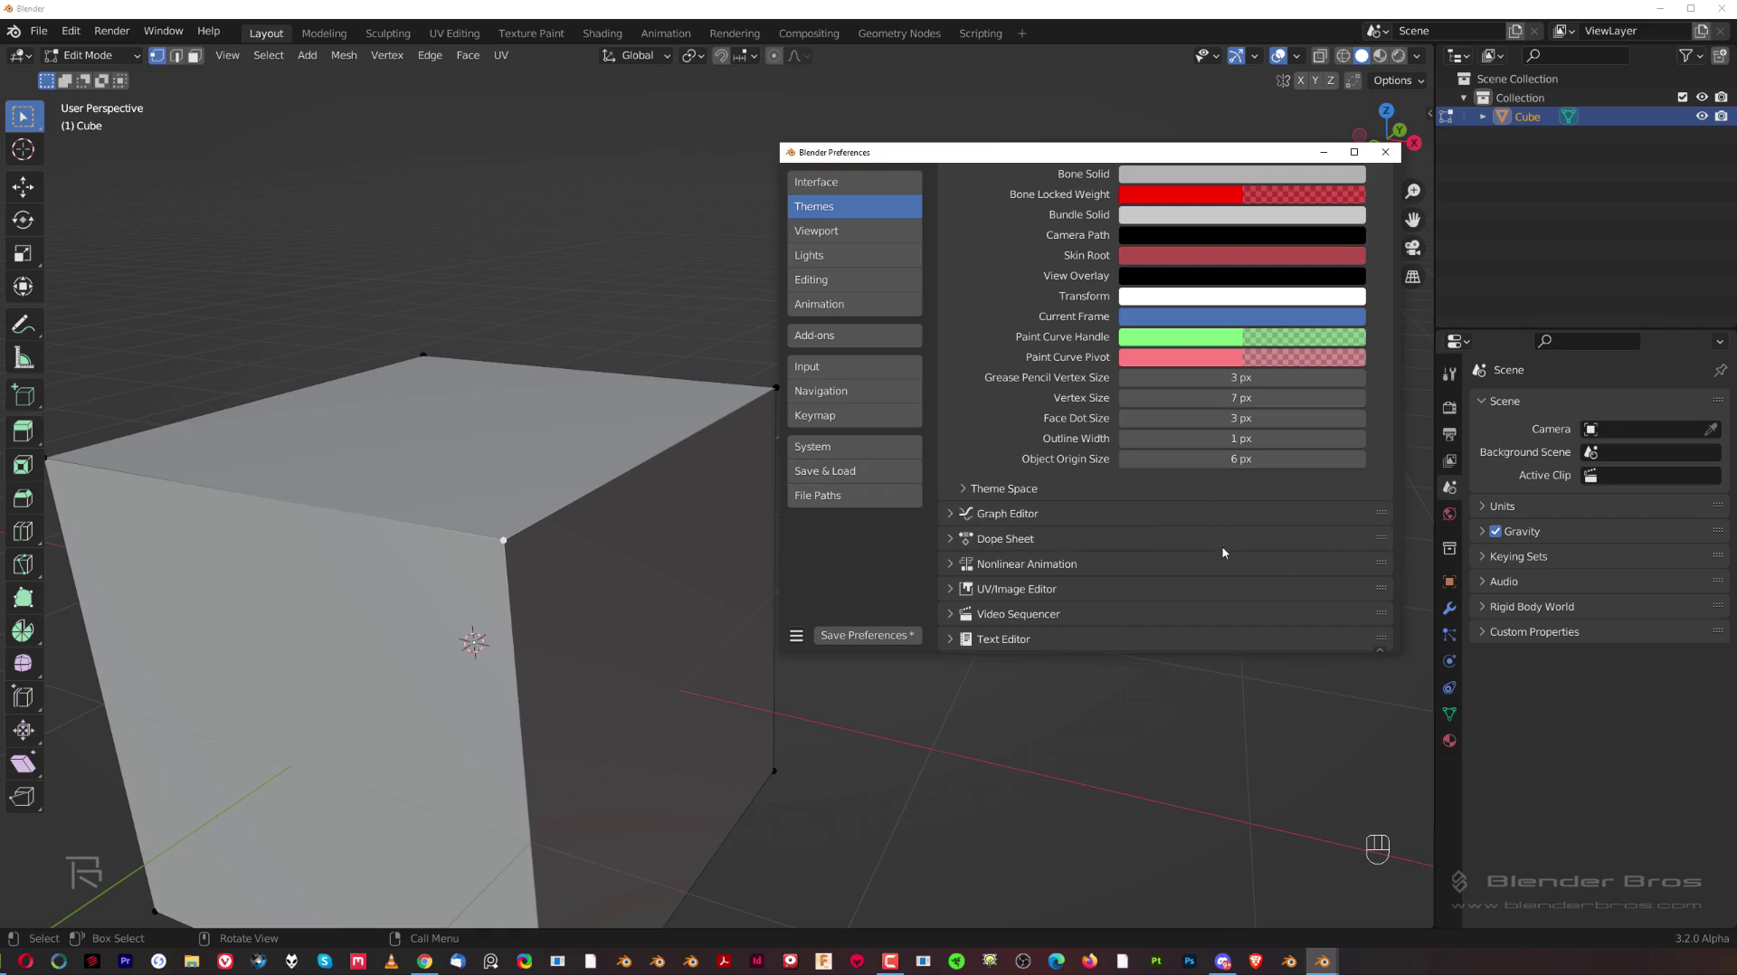
Set the theme's Object Origin Size to 7 px and return the cube to Object Mode.
left_click(1264, 460)
type("7")
scroll(658, 554, "down", 4)
middle_click_drag(699, 614, 619, 581, "shift")
key("Tab")
Desaturate the Vertex Select theme colour to white.
scroll(1229, 572, "up", 10)
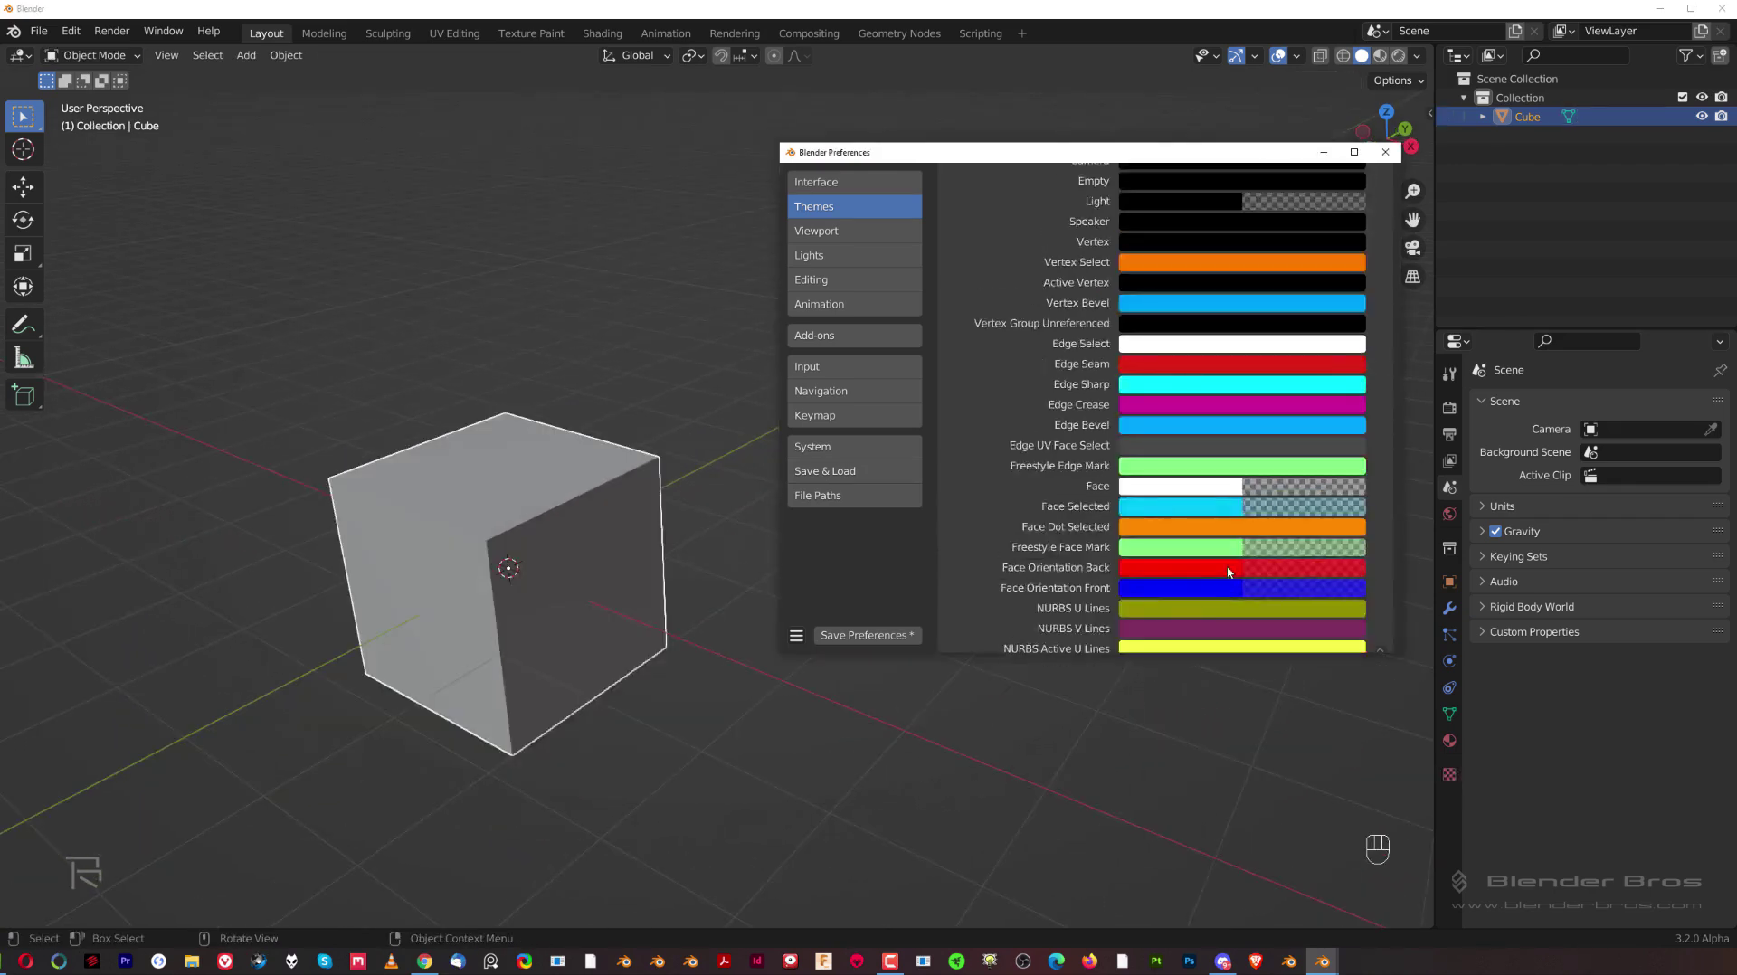
scroll(1230, 552, "up", 4)
left_click(1215, 425)
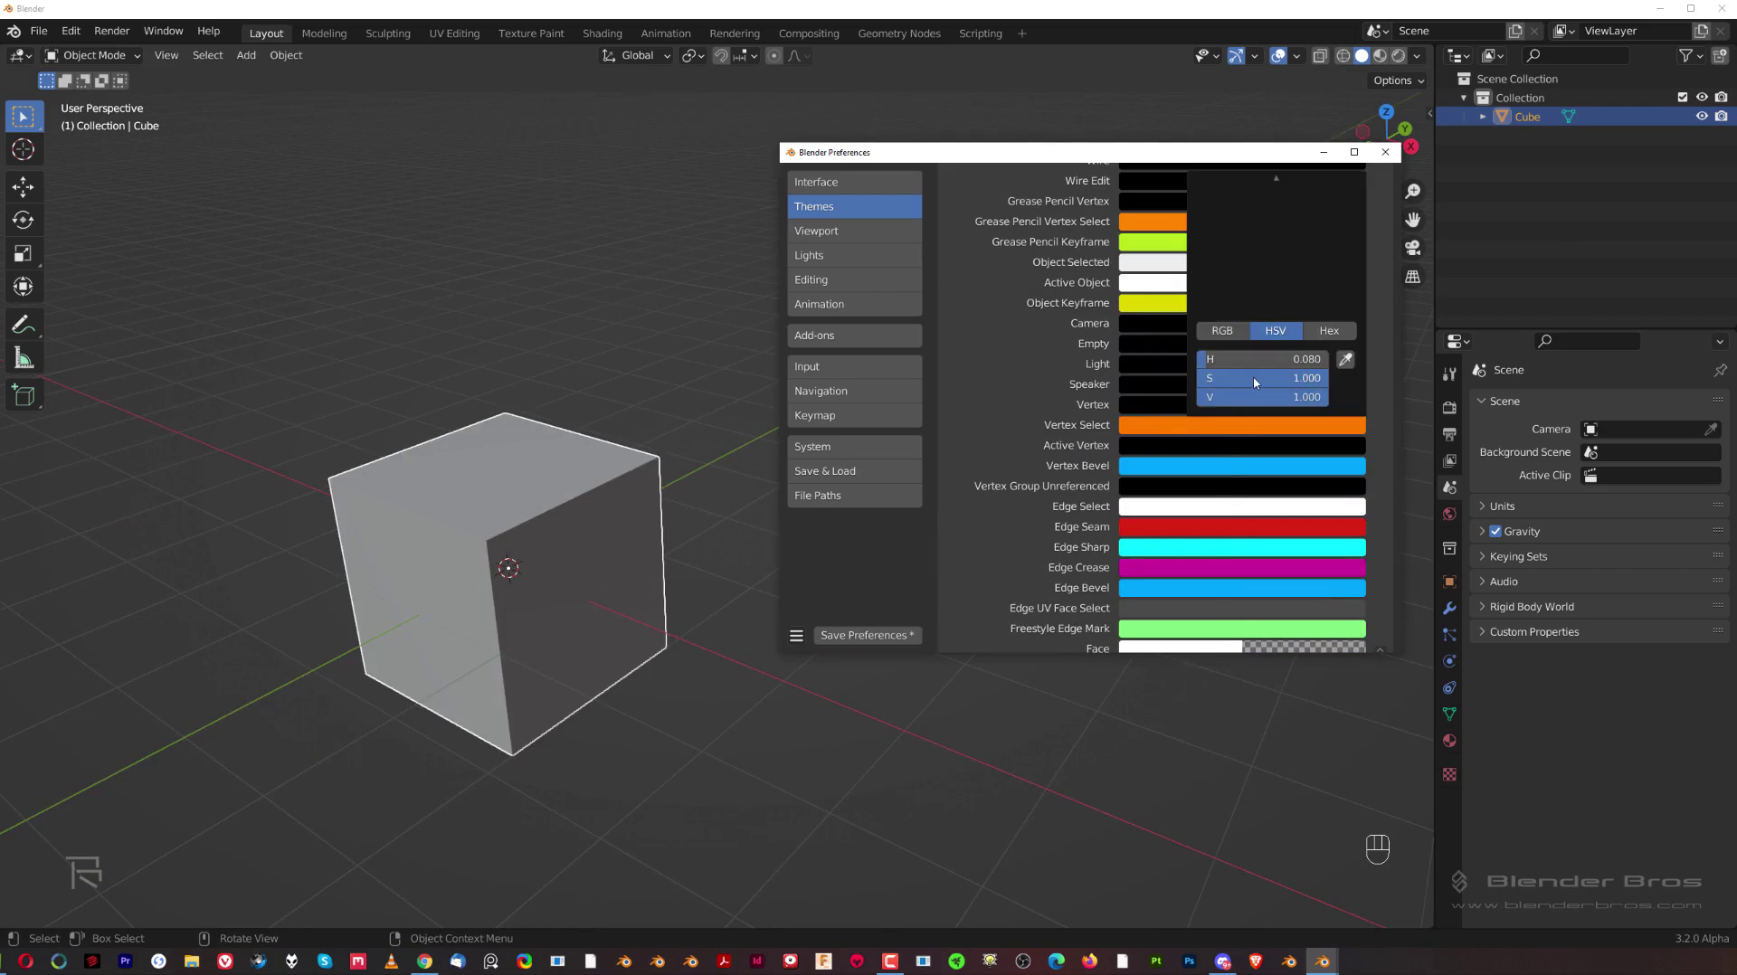
left_click_drag(1254, 382, 1131, 384)
Enable the Face Orientation viewport overlay and place the preferences window beside the cube with the face orientation colours in view.
scroll(1185, 552, "down", 6)
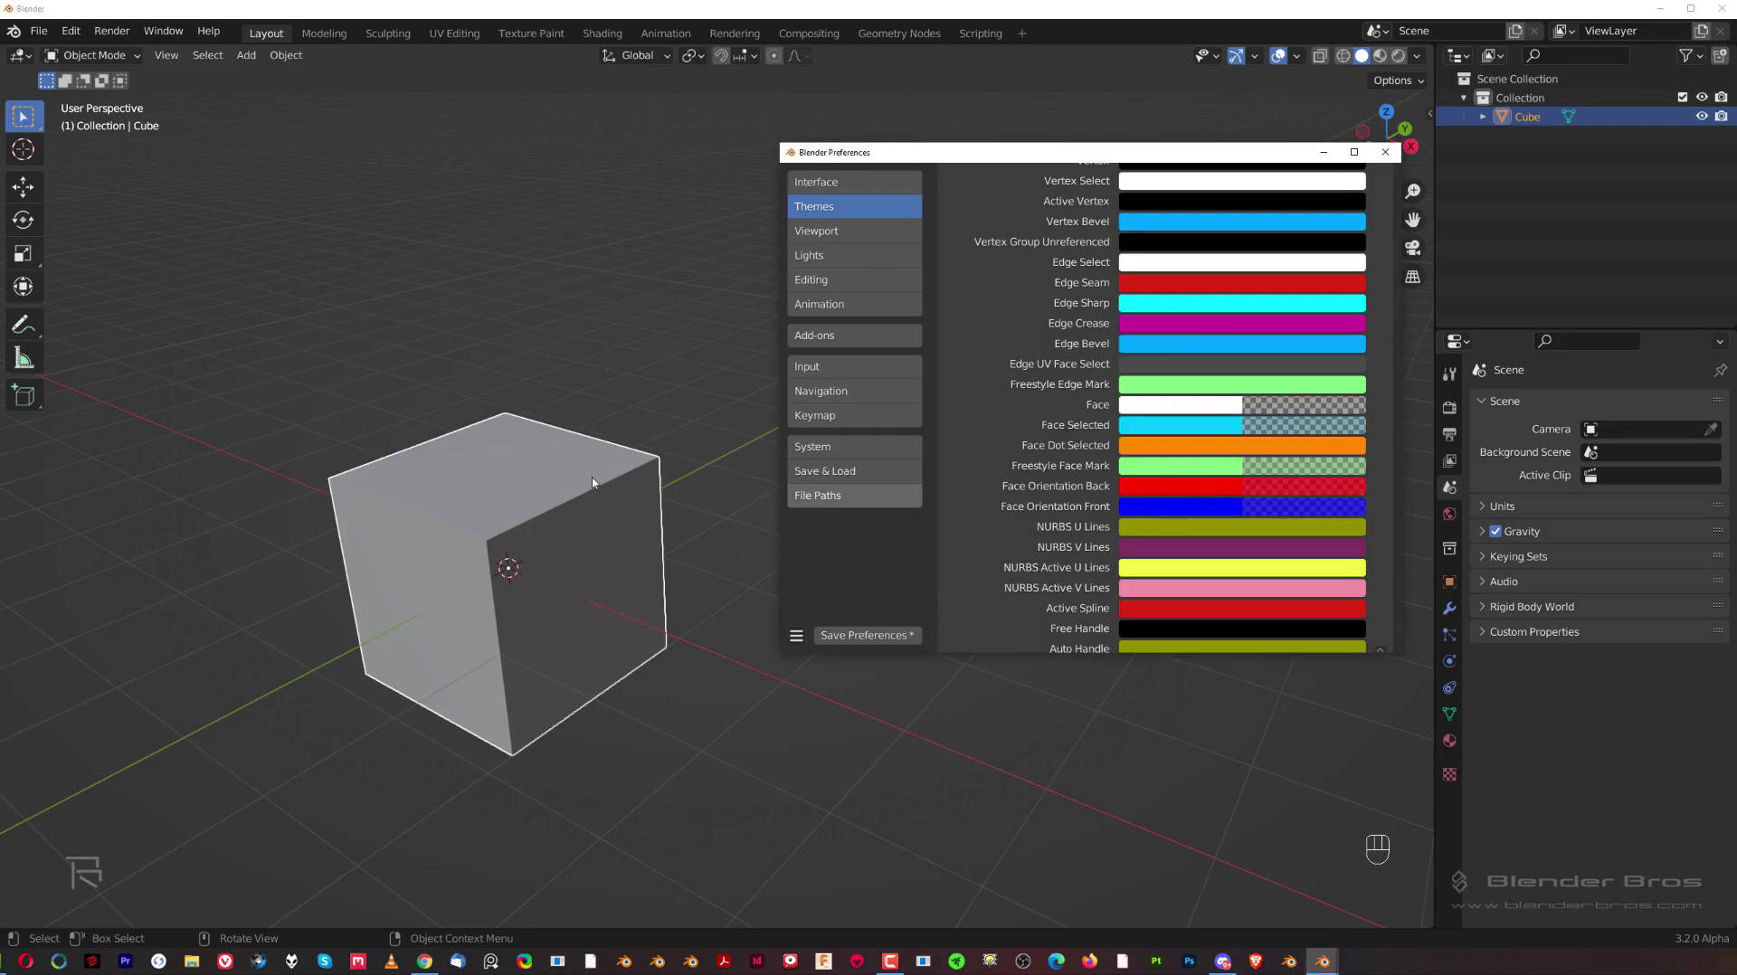
left_click(1299, 58)
left_click_drag(1244, 145, 943, 122)
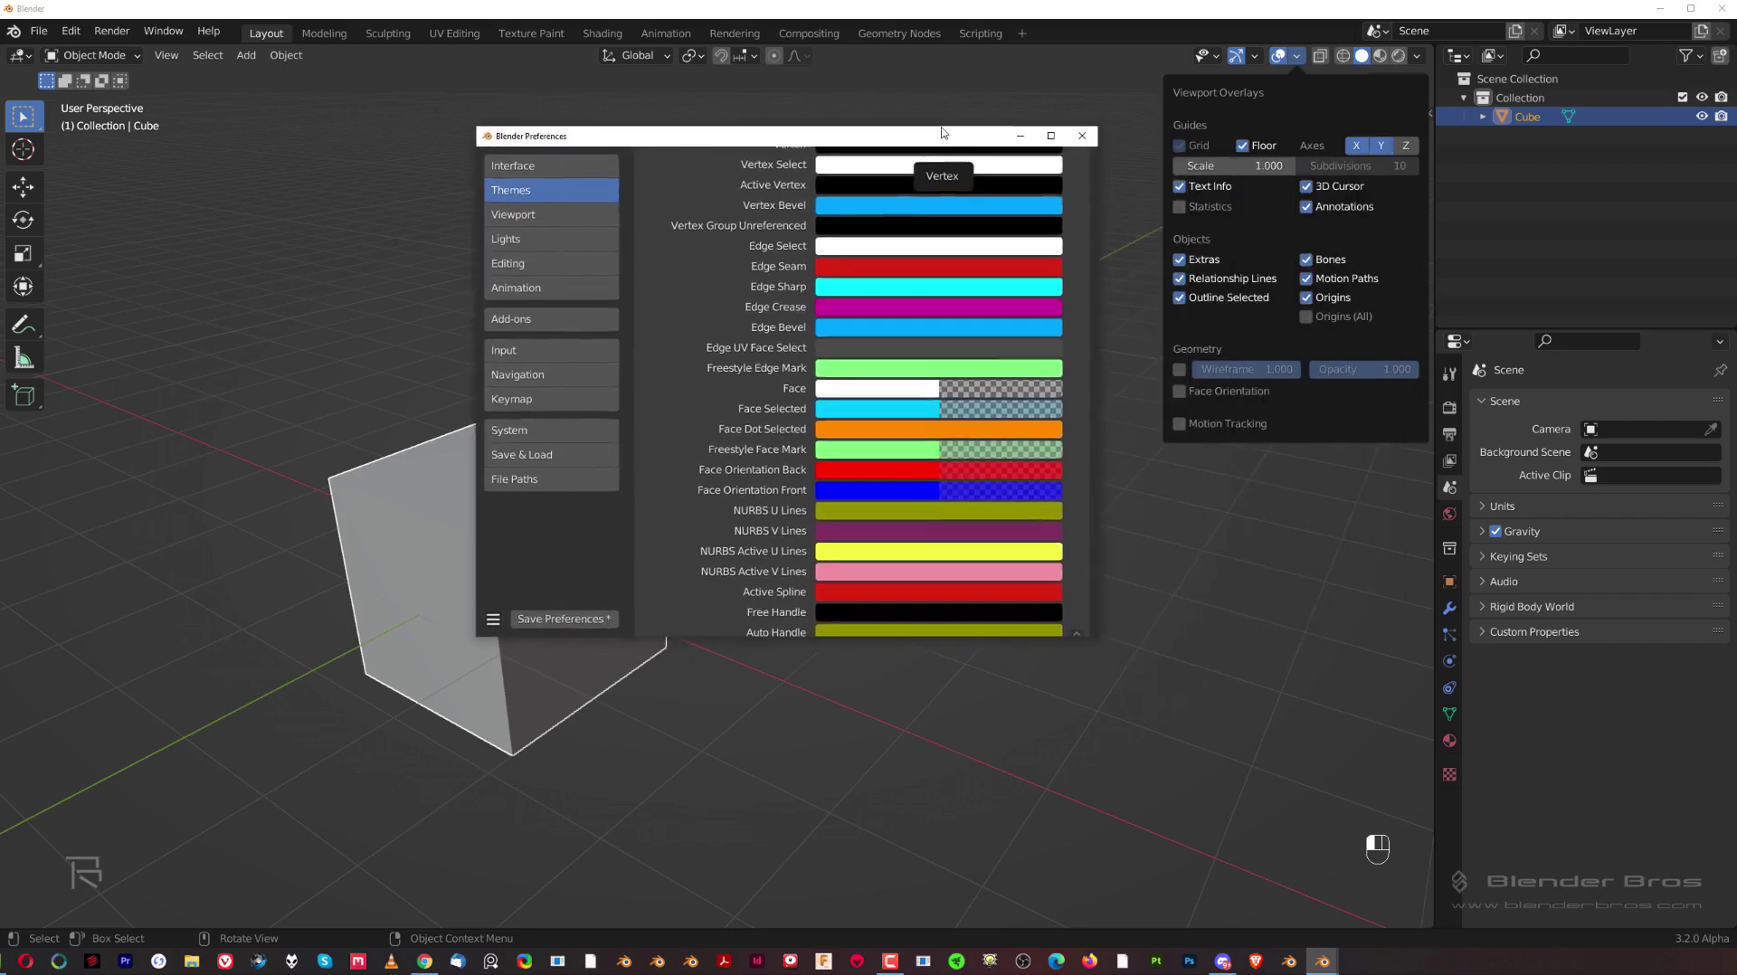
left_click(1299, 60)
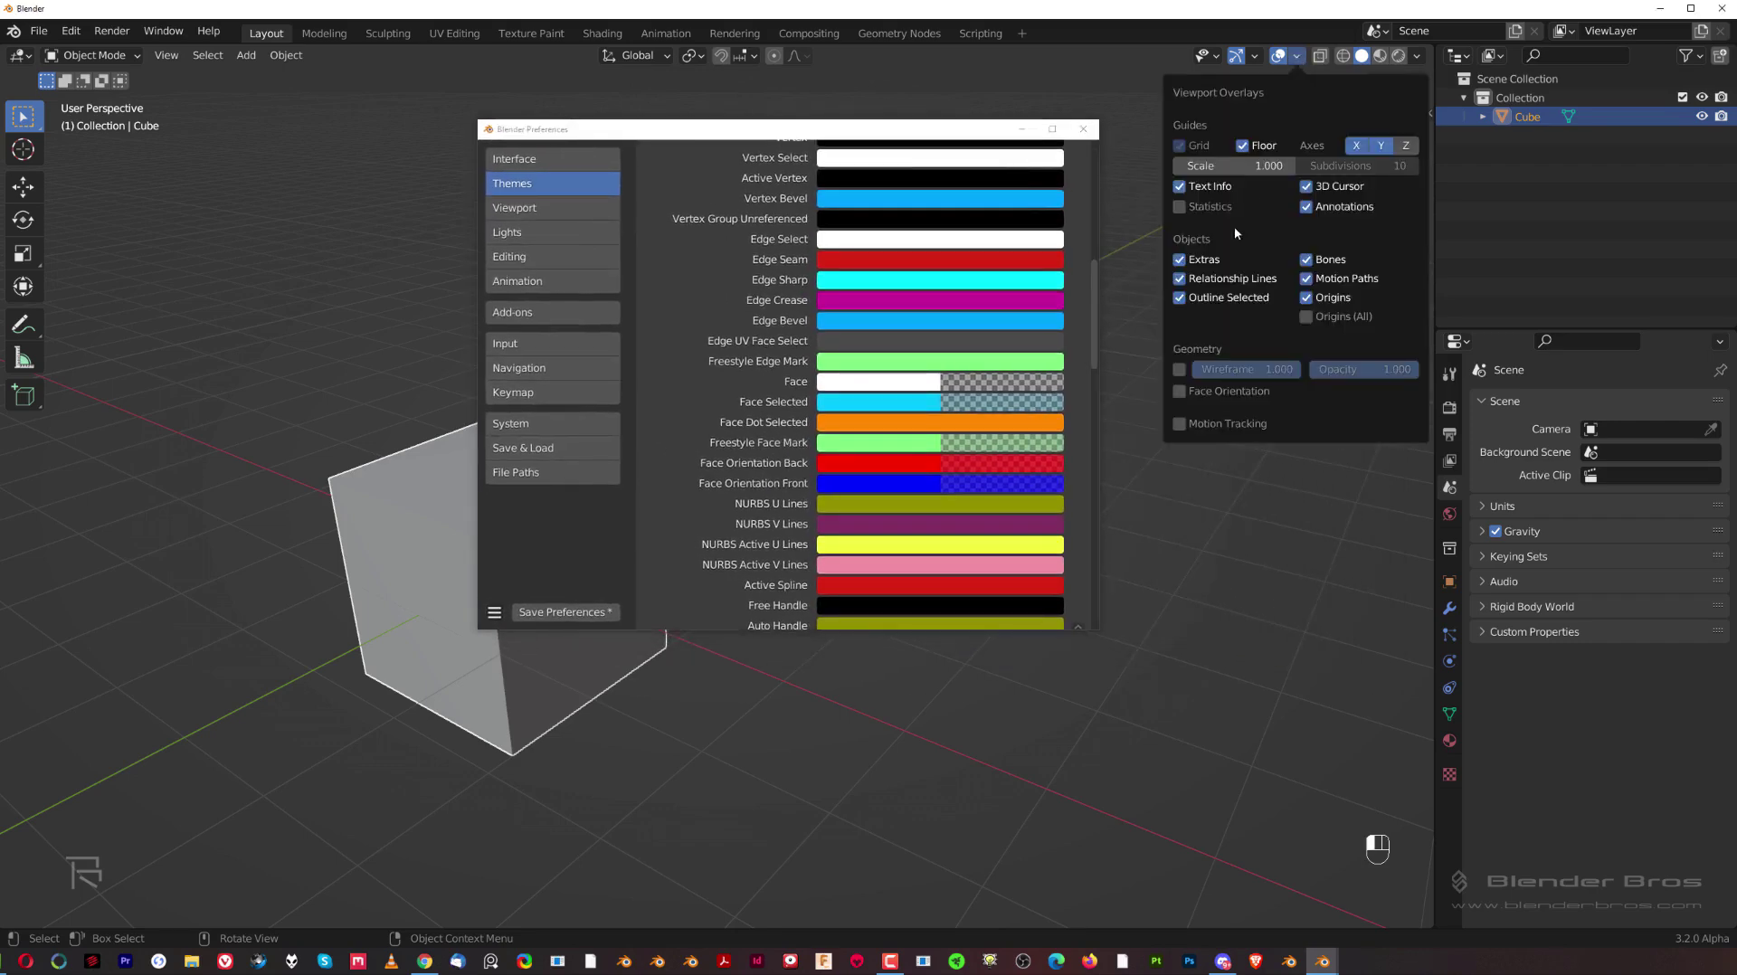
left_click(1178, 391)
left_click_drag(901, 143, 1204, 208)
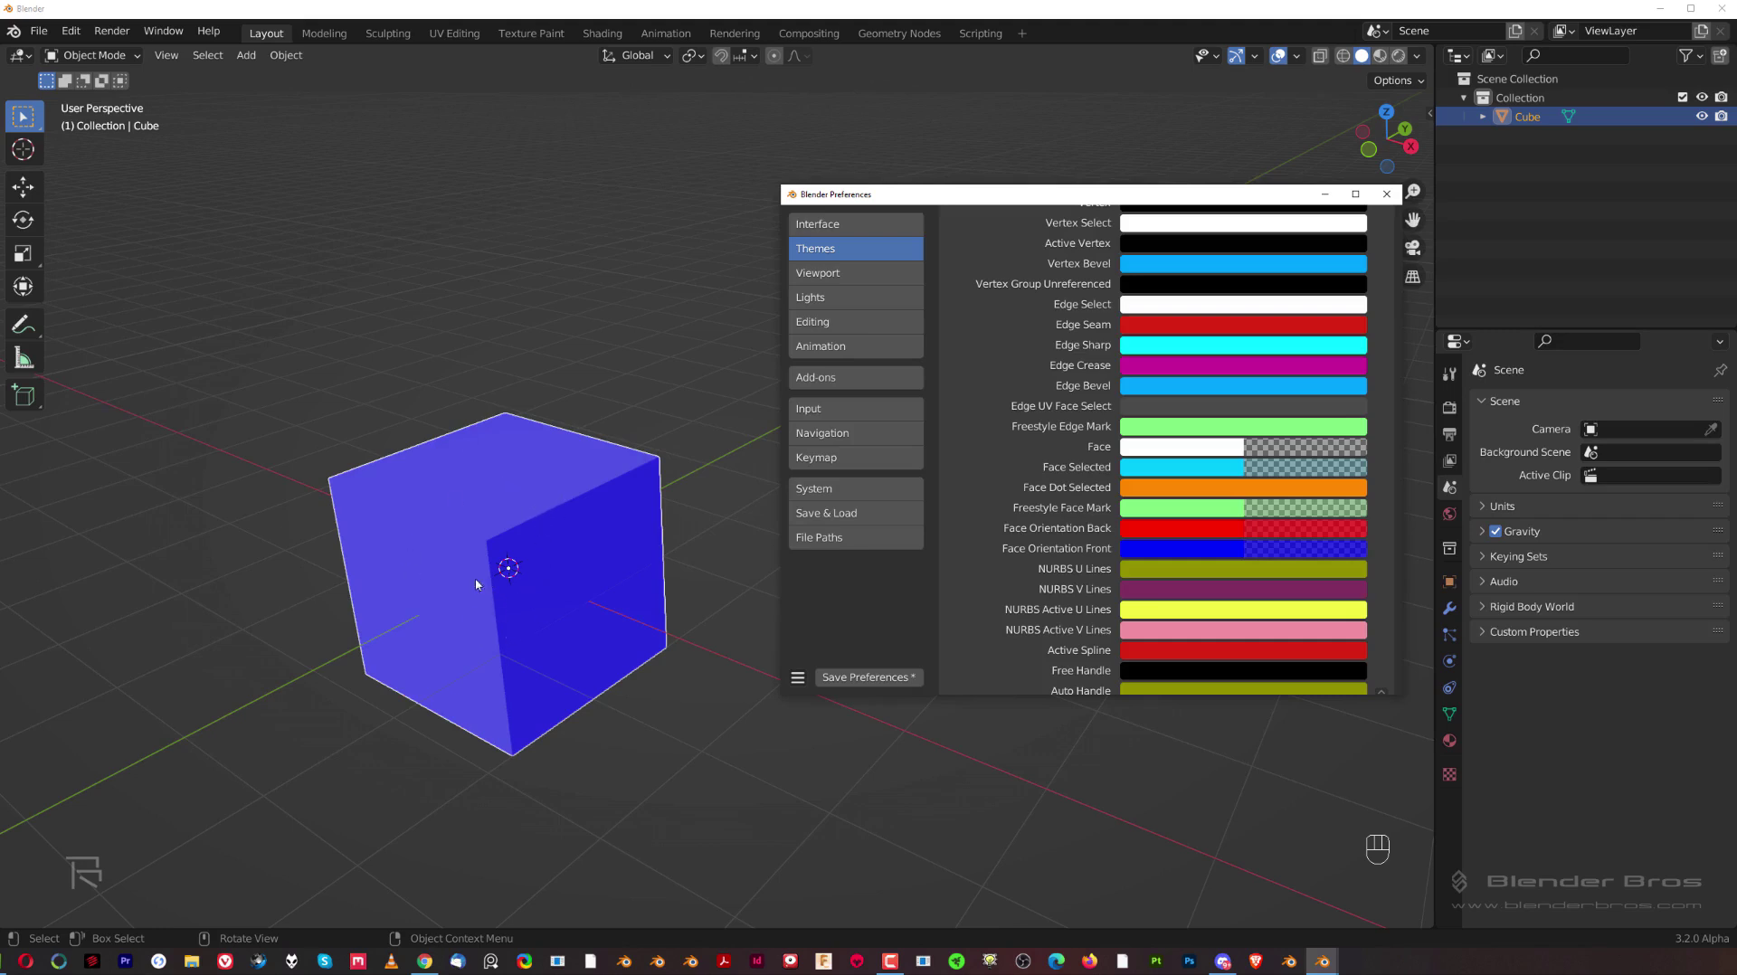
Enter Edit Mode on the cube in face selection mode and flip the normal of its front side face.
left_click(560, 506)
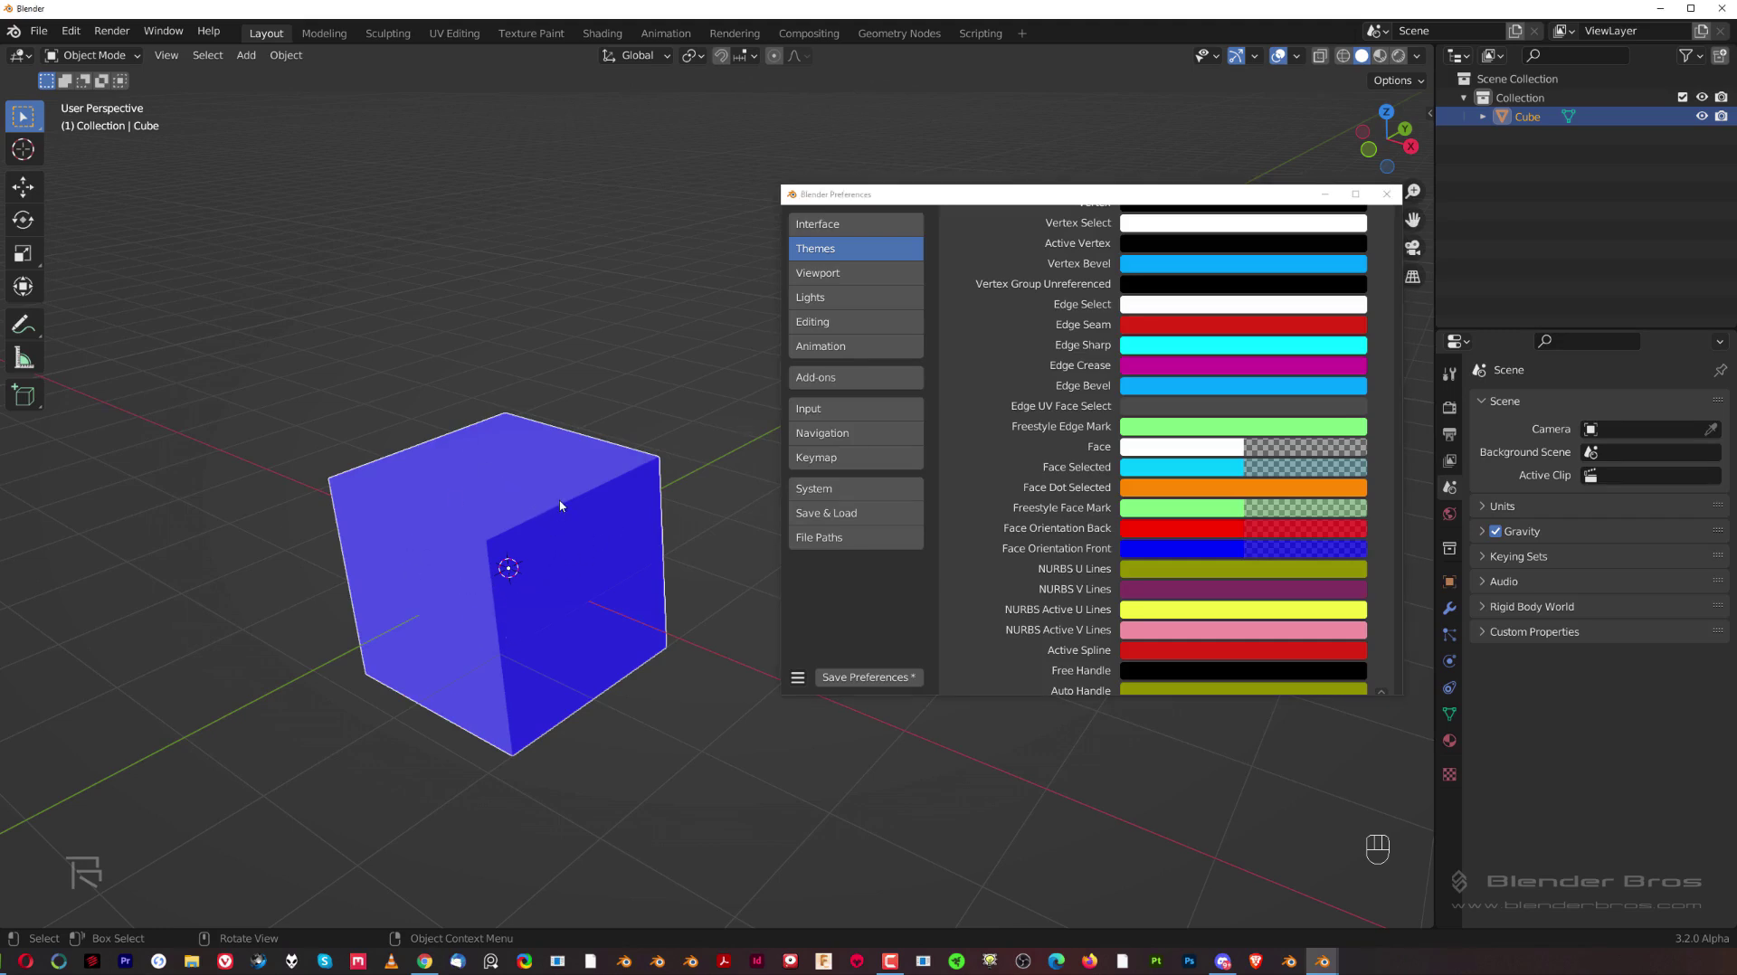
key("Tab")
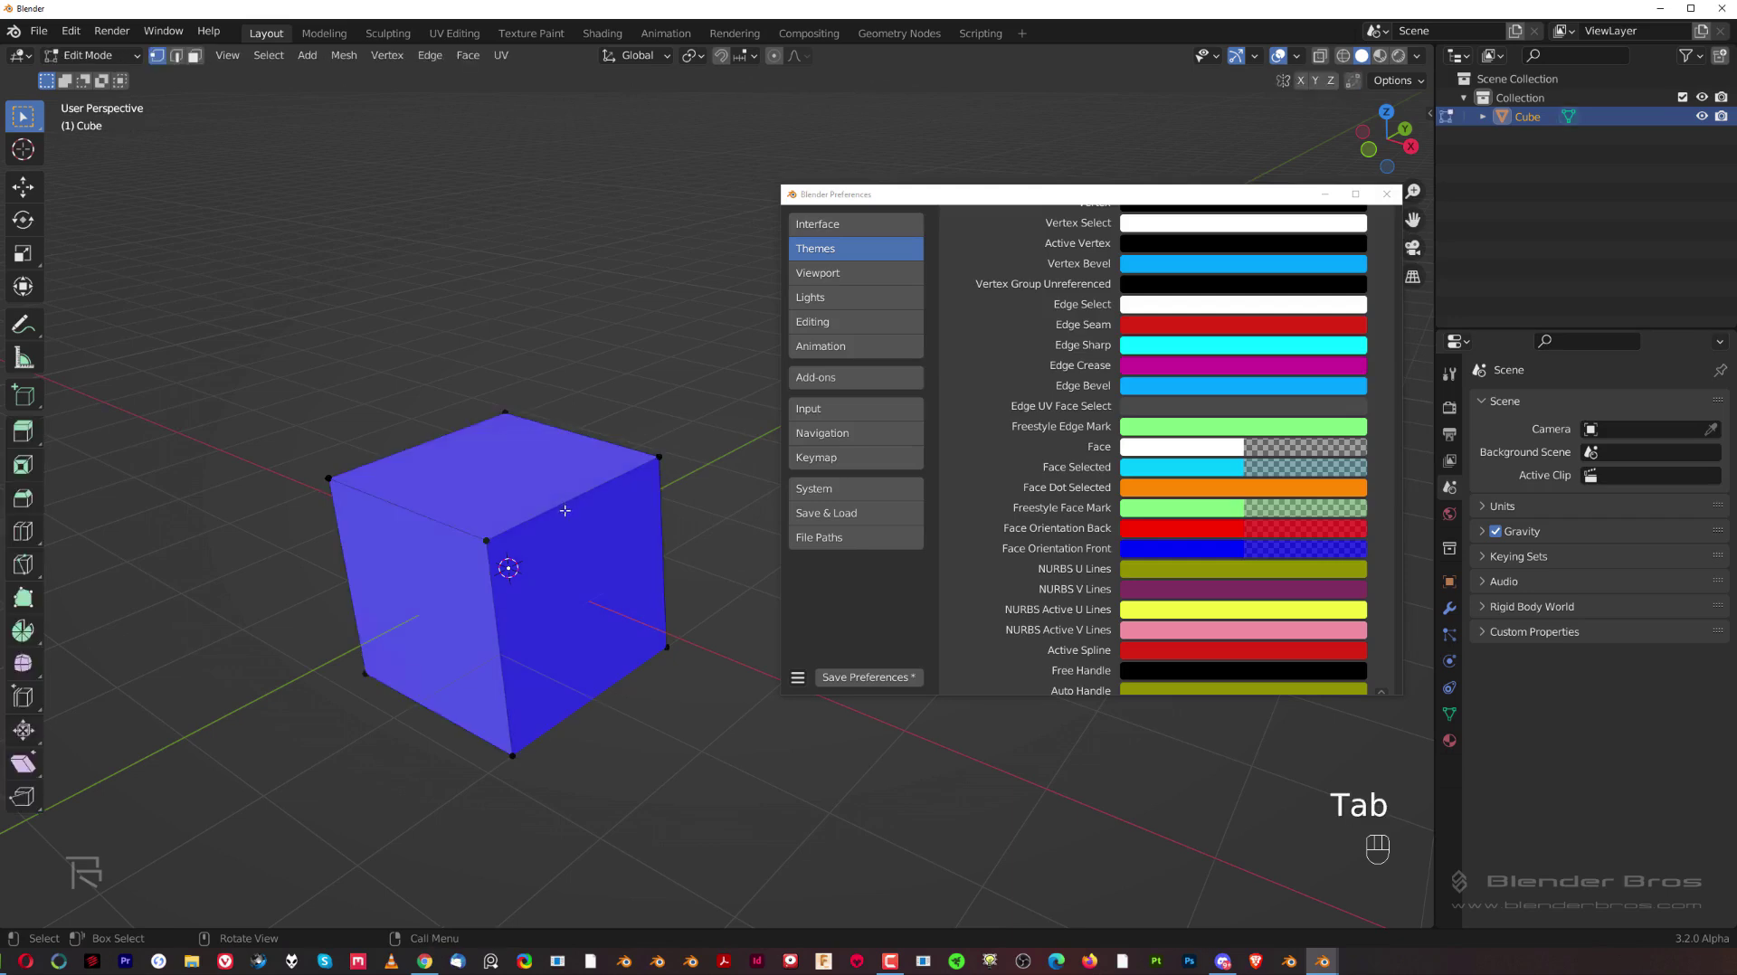
key("3")
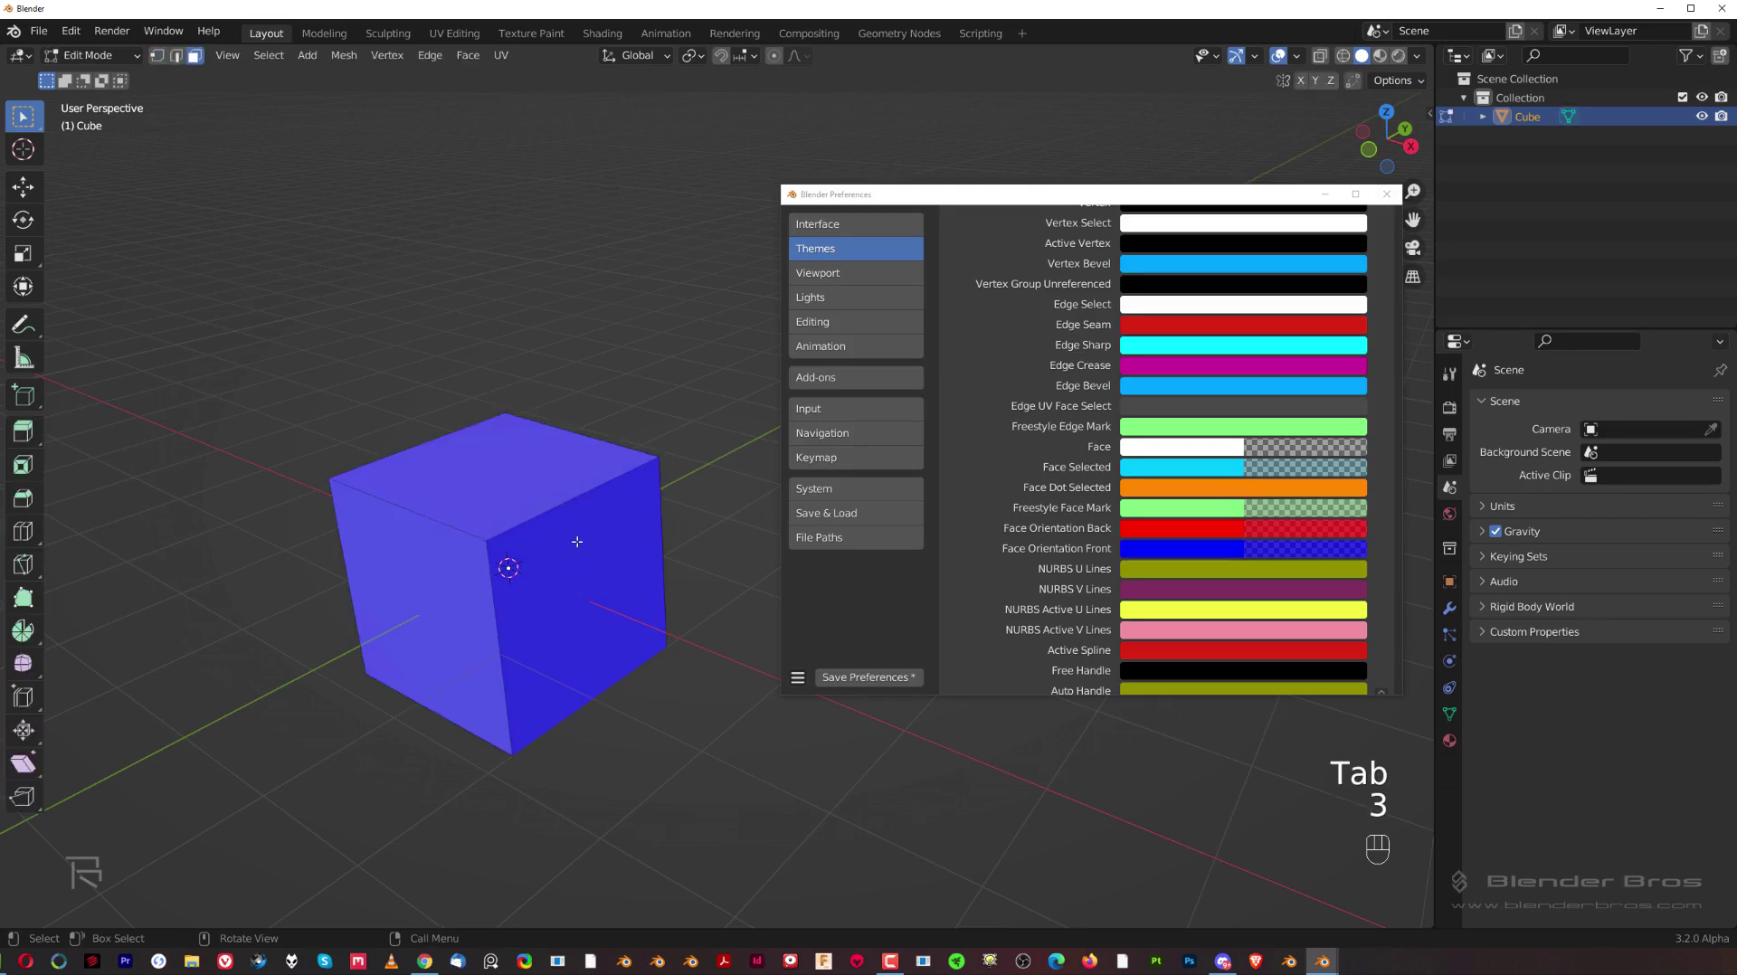
left_click(579, 547)
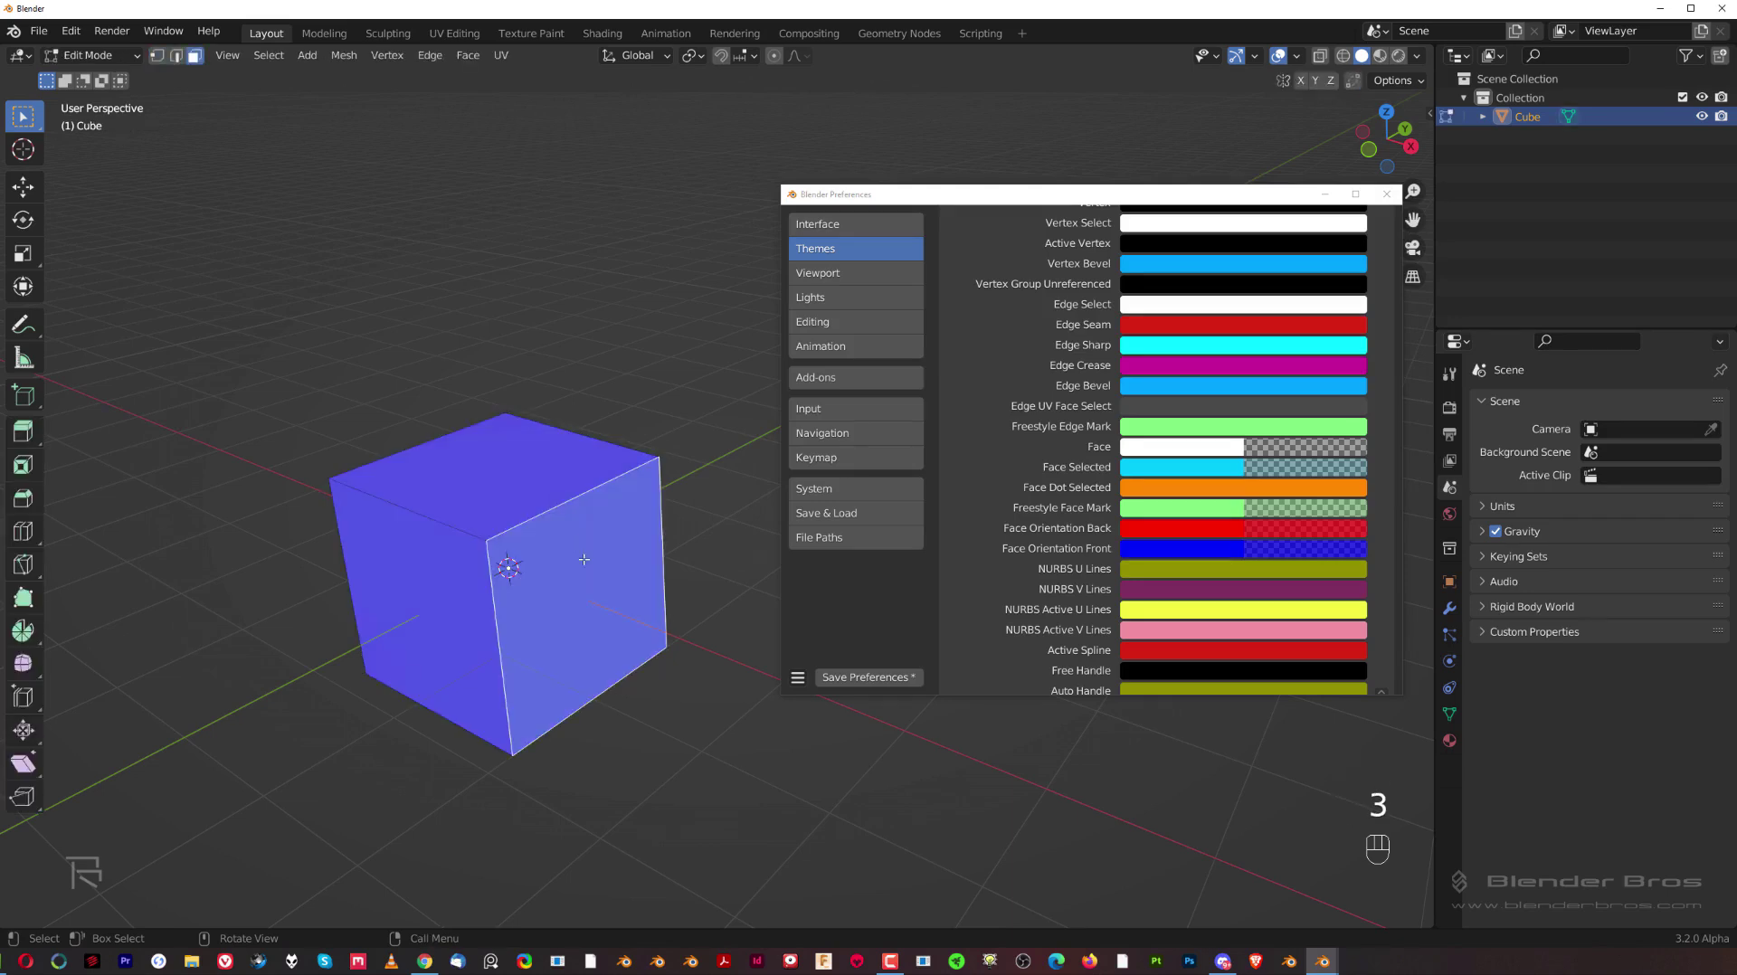
key("alt+n")
left_click(660, 626)
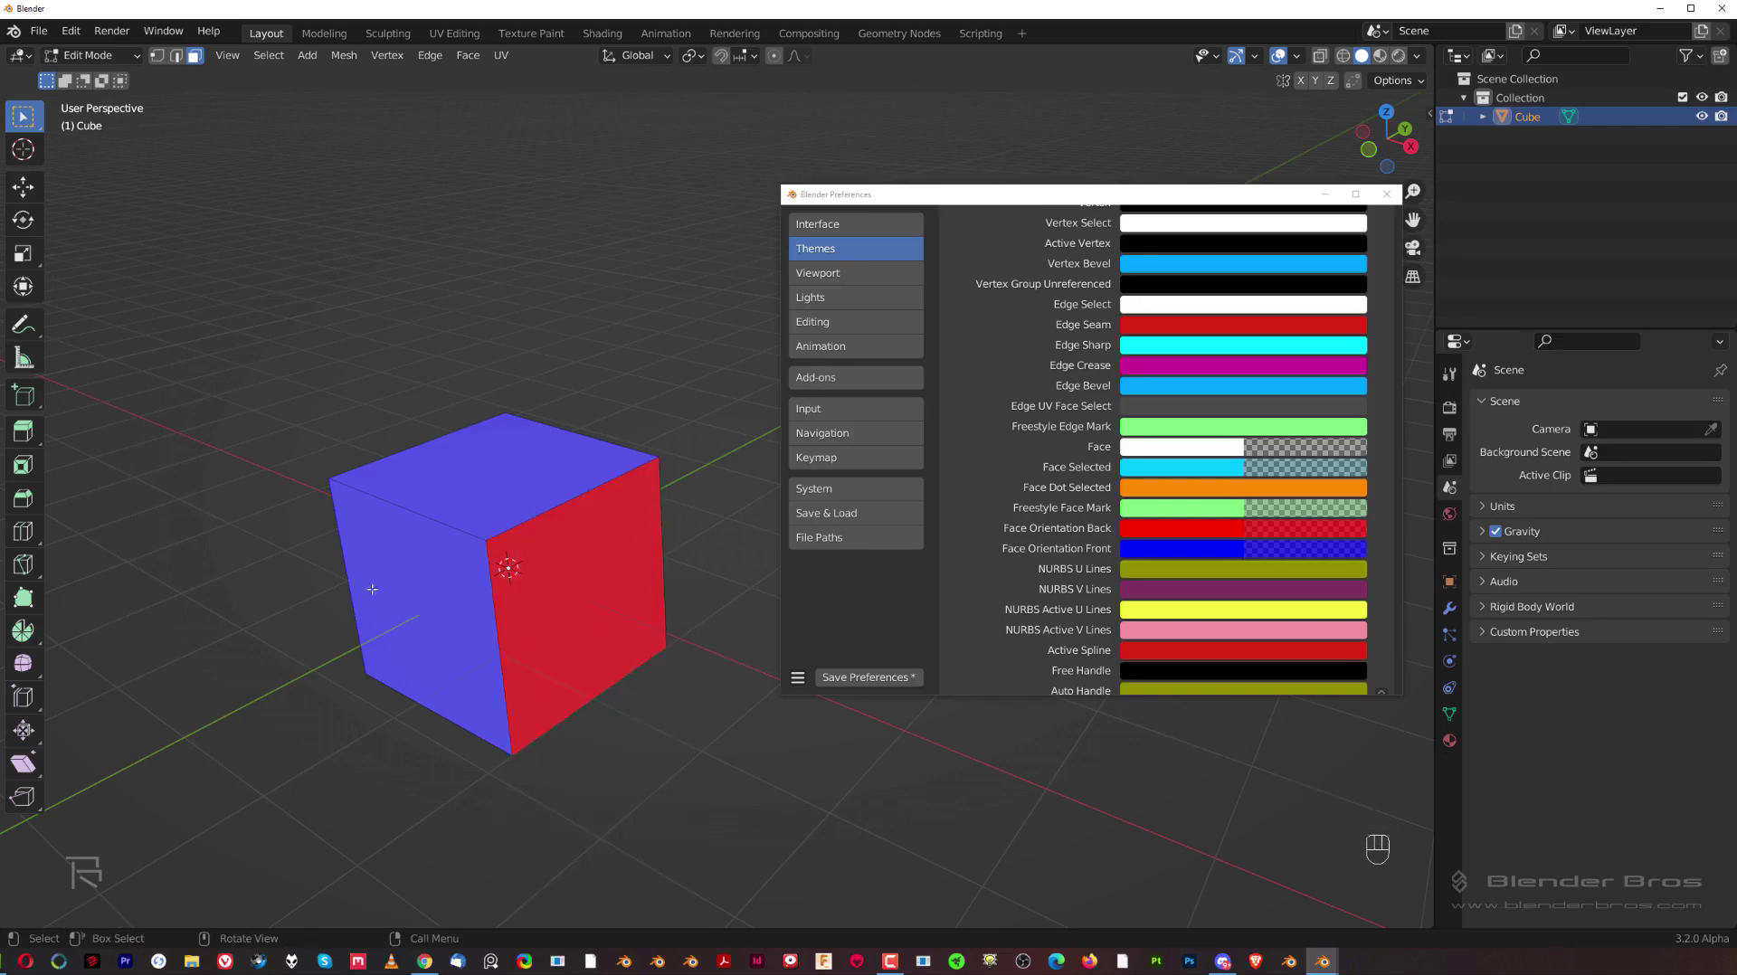
Make the theme's Face Orientation Front colour fully transparent by lowering its alpha to the minimum.
left_click(1217, 550)
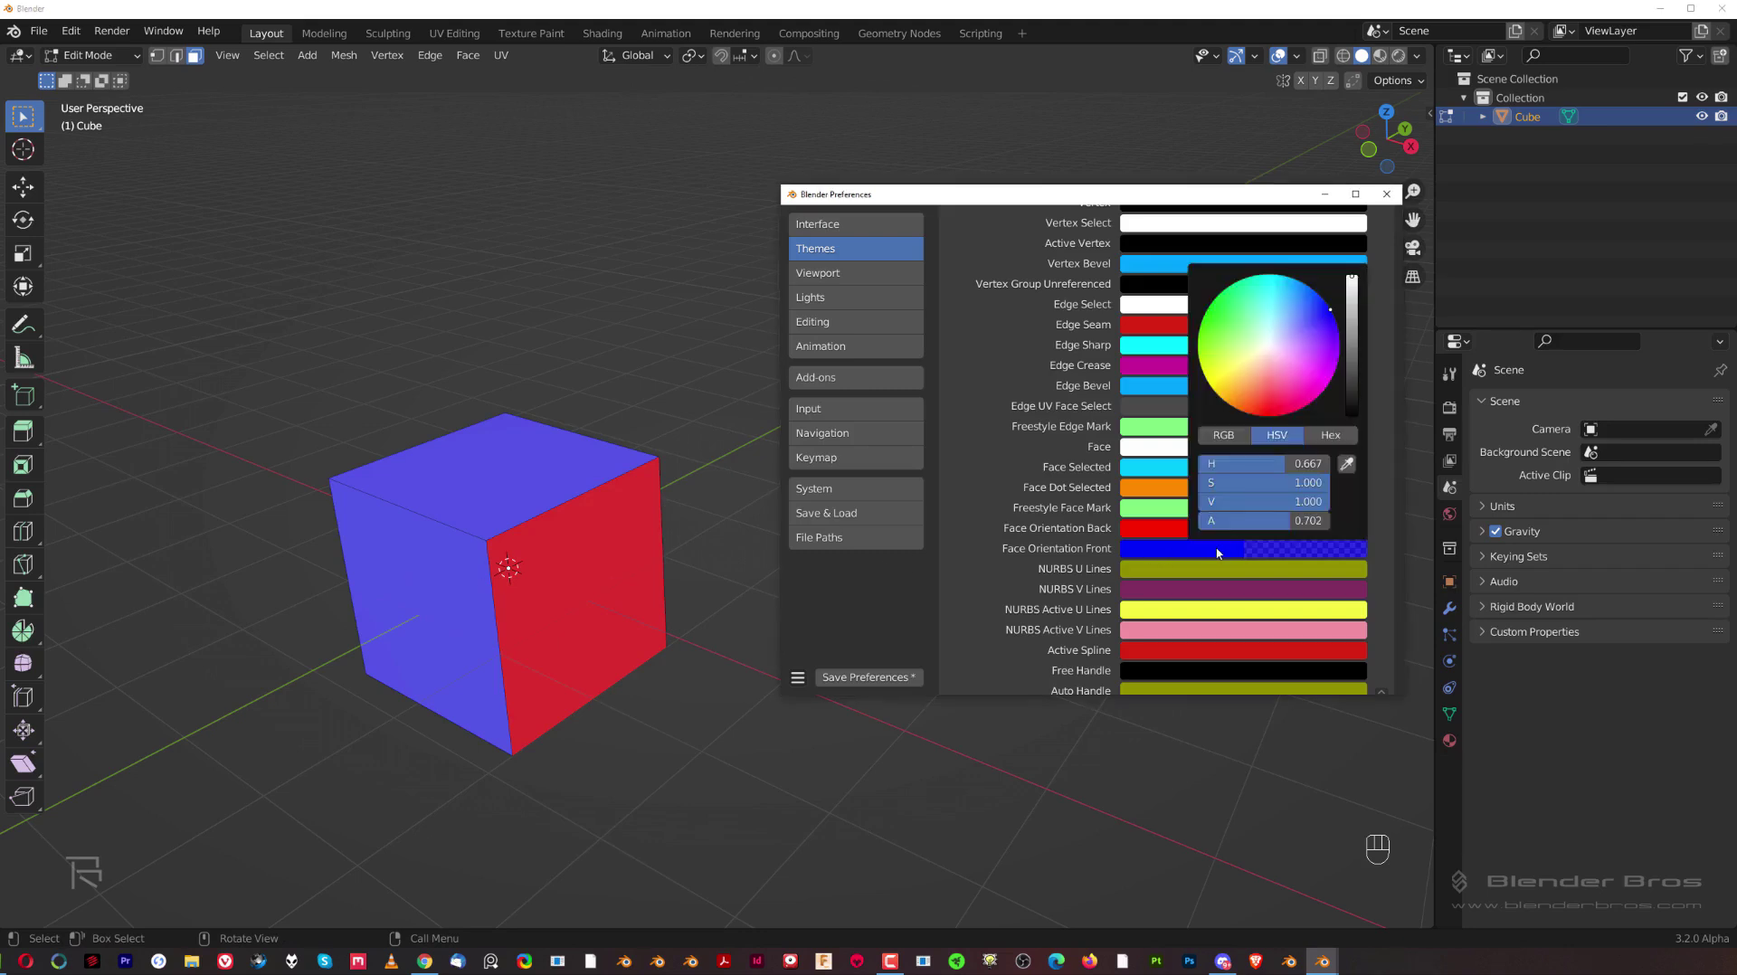
left_click_drag(1307, 520, 1198, 520)
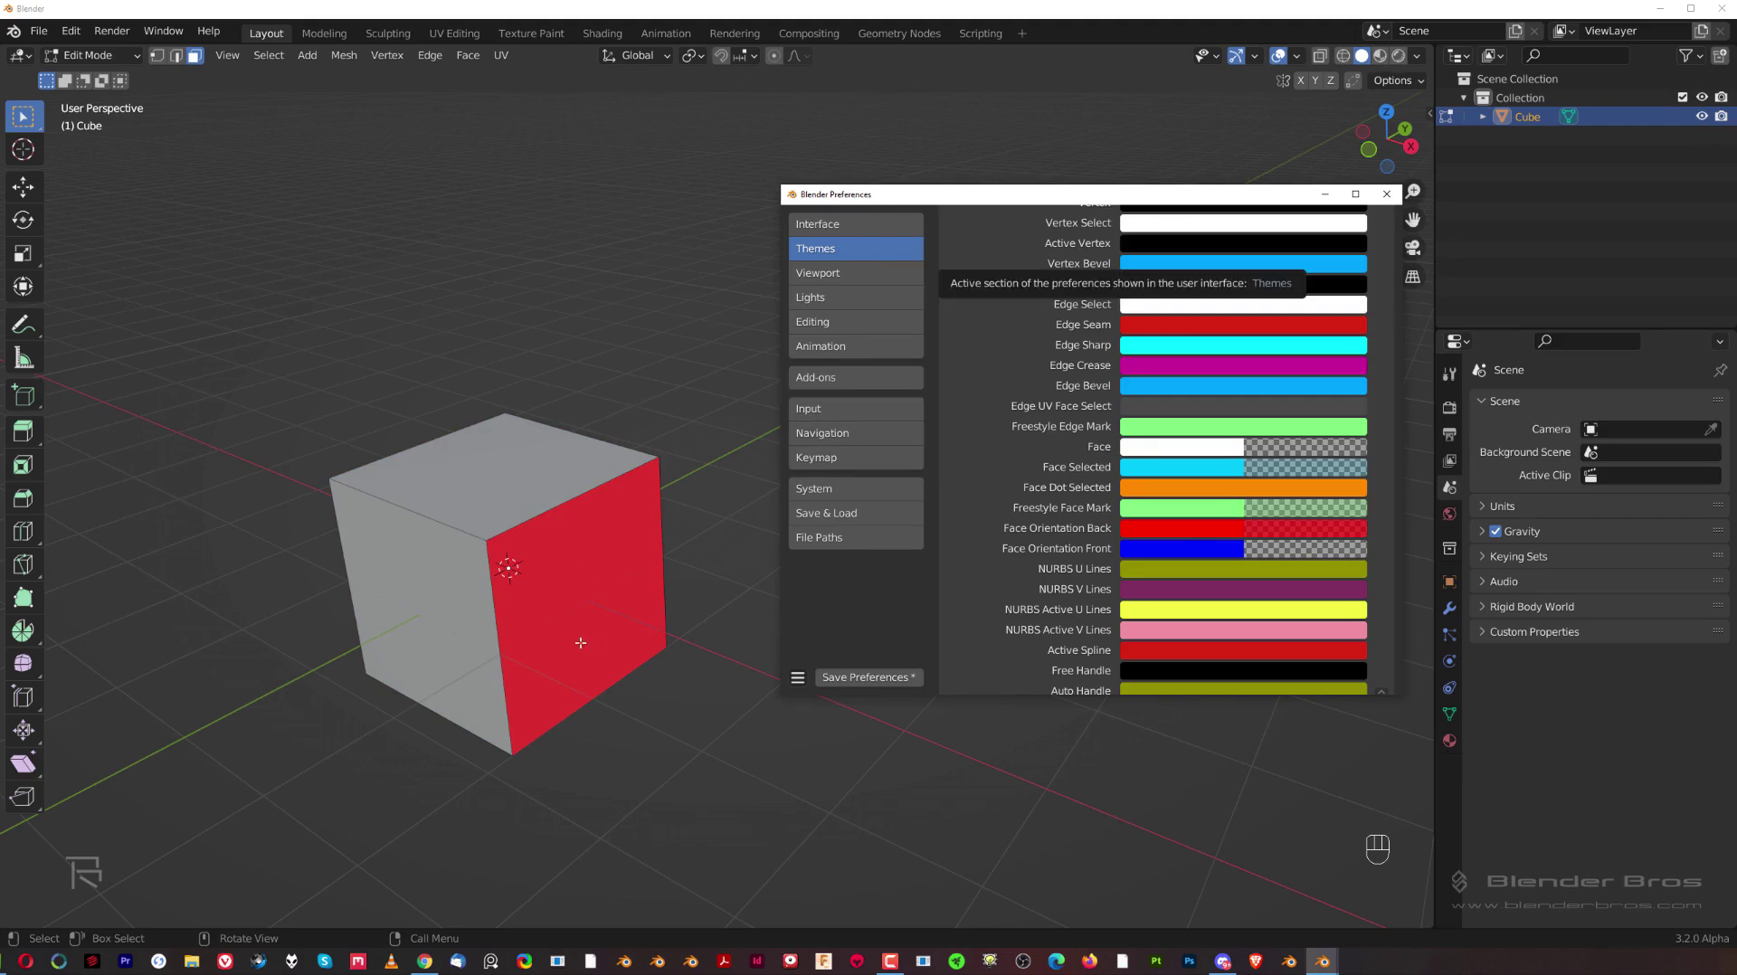
mouse_move(553, 497)
middle_mouse_down()
mouse_move(271, 473)
mouse_move(567, 372)
mouse_move(542, 520)
middle_mouse_up()
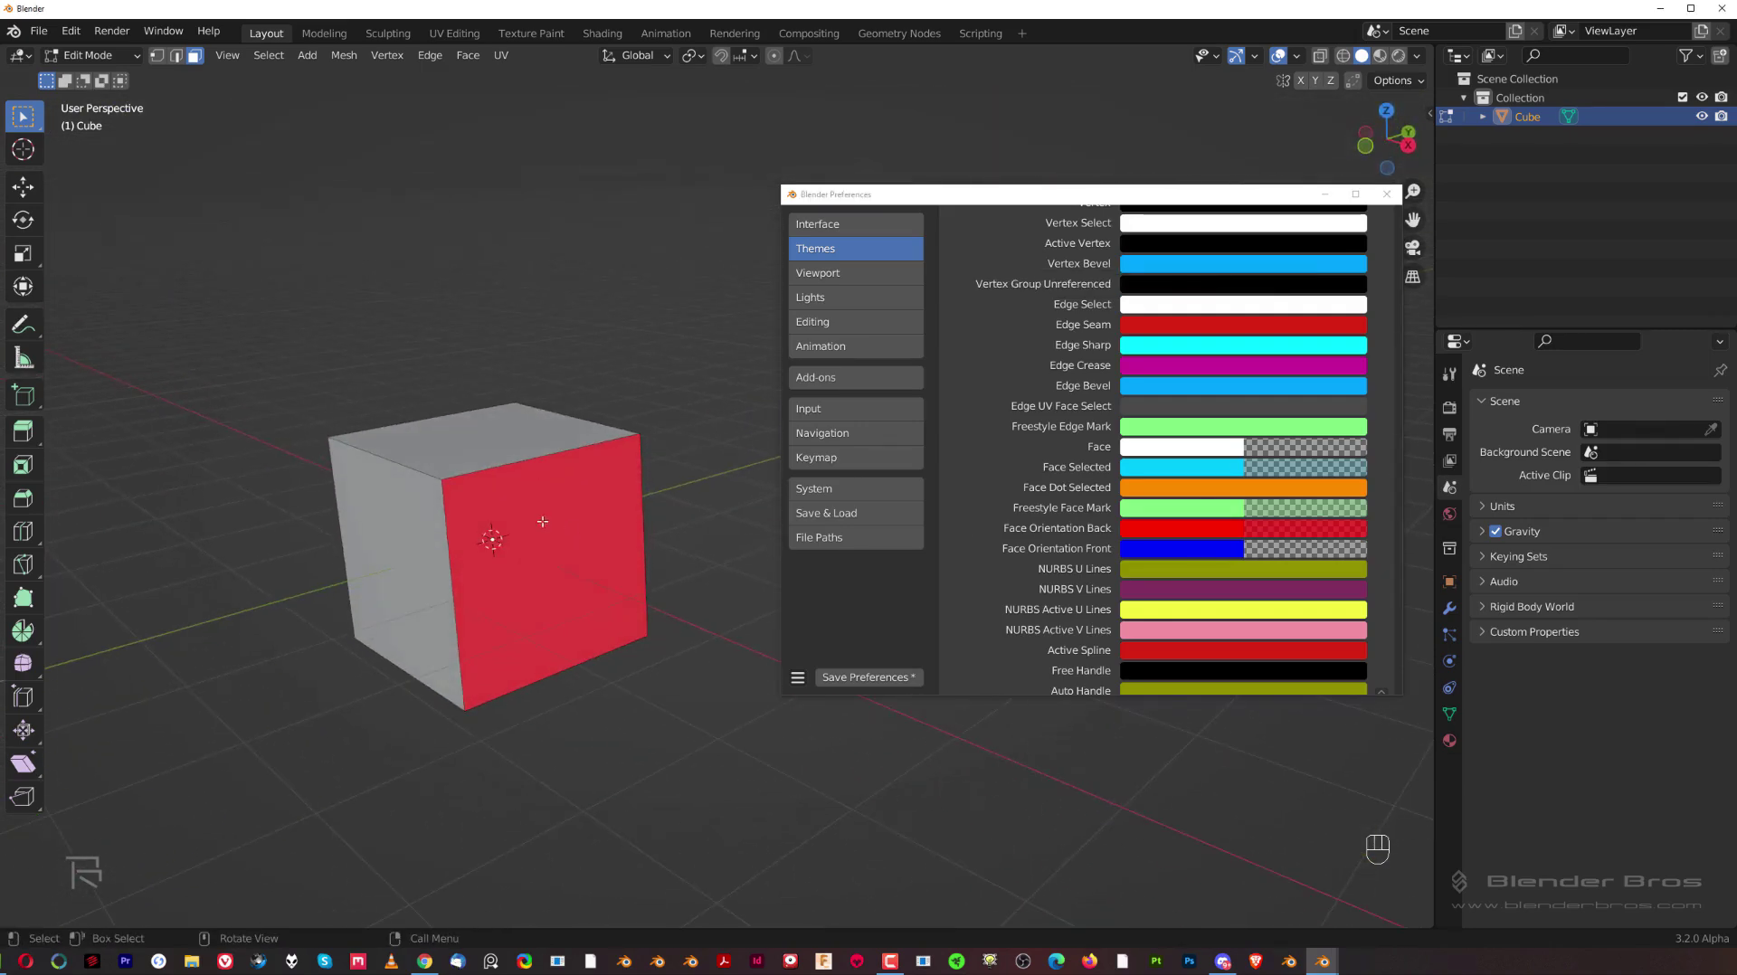
Select all of the cube's faces, recalculate their normals outside and return to Object Mode.
scroll(543, 522, "up", 1)
key("Tab")
key("Tab")
key("a")
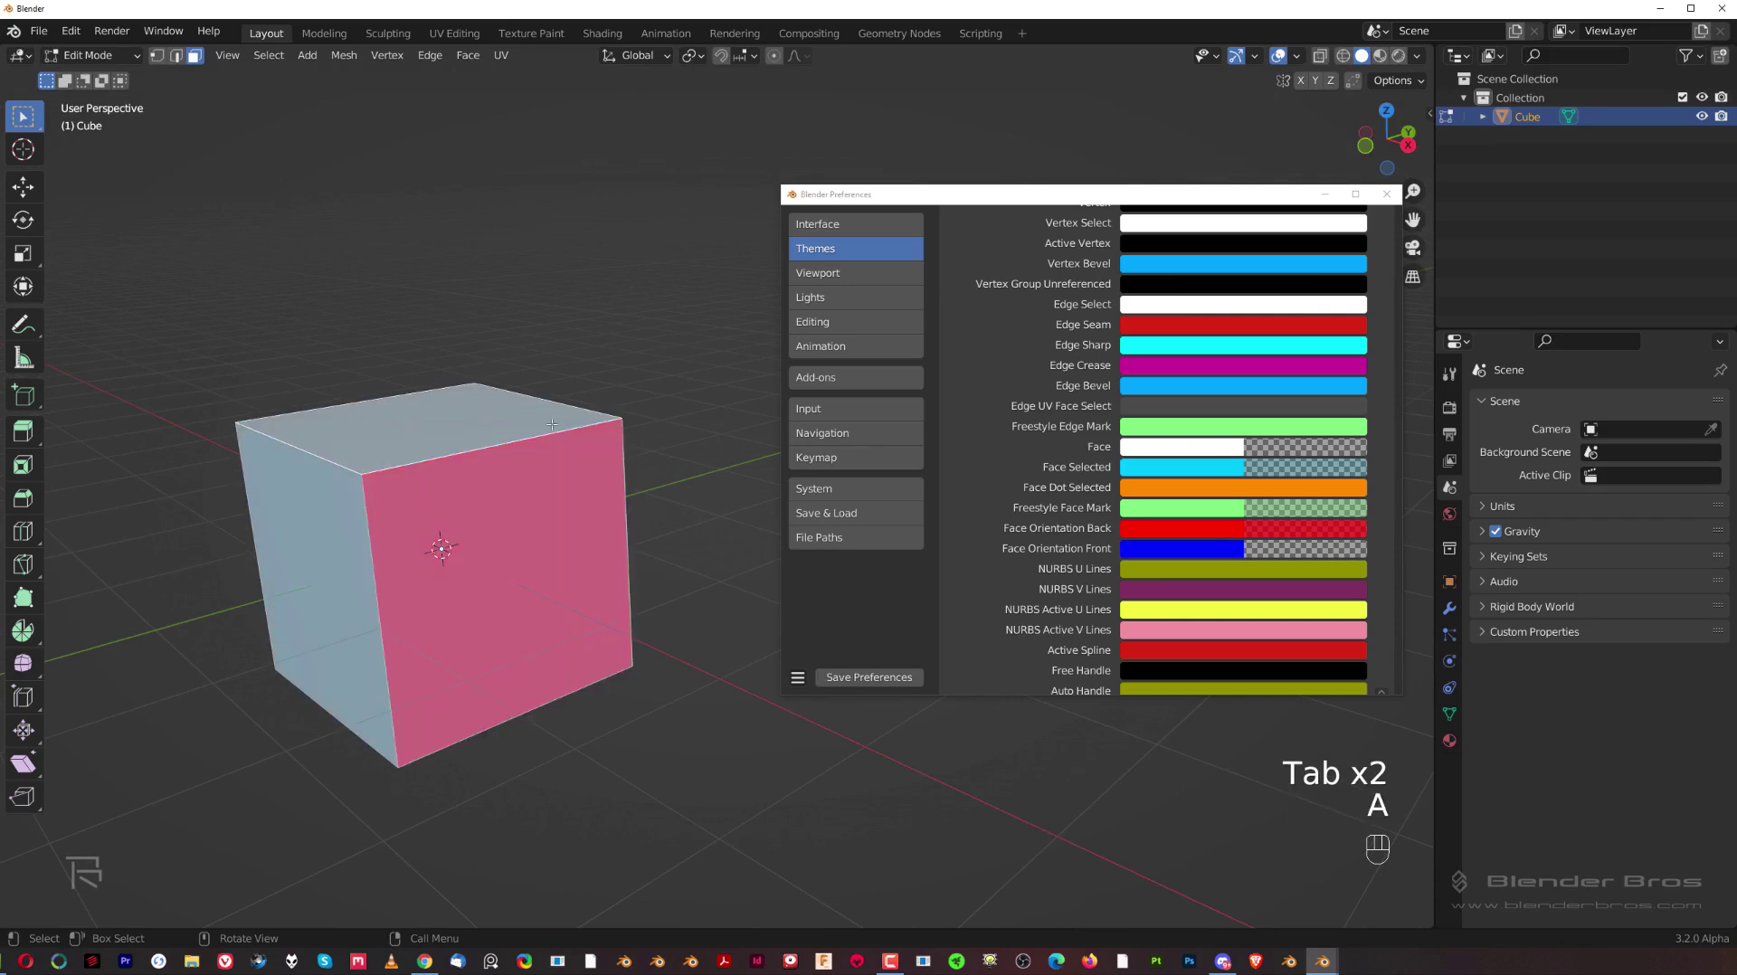
key("alt+n")
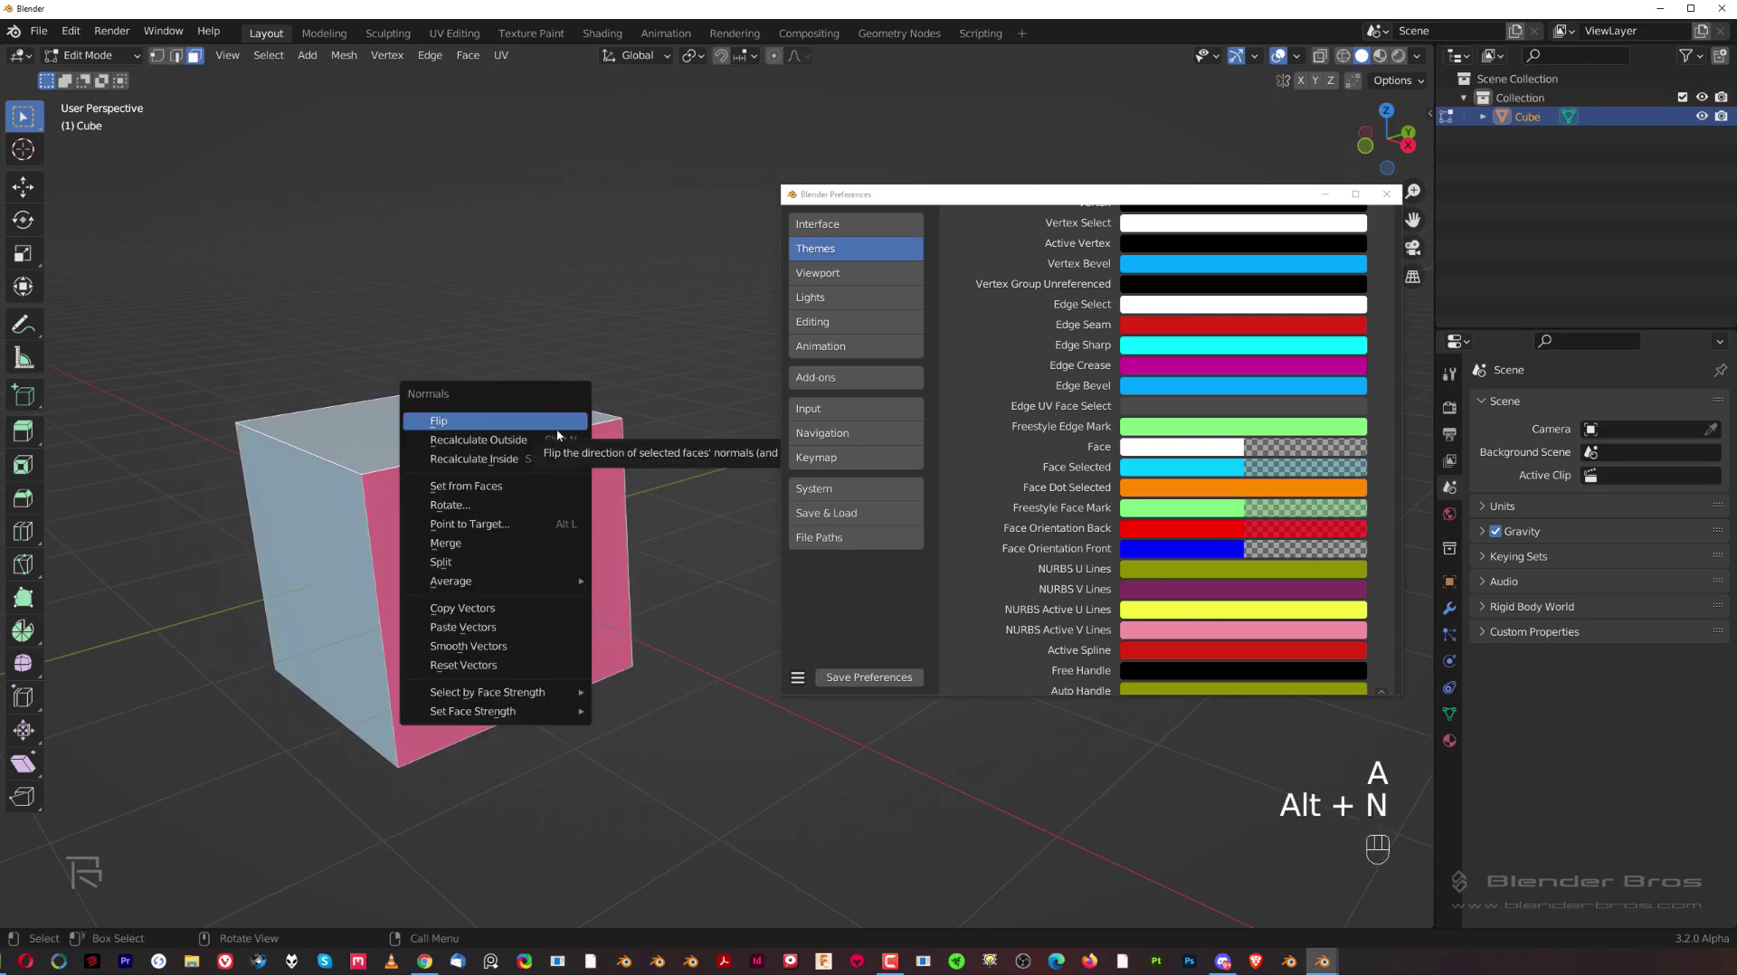
left_click(559, 440)
key("Tab")
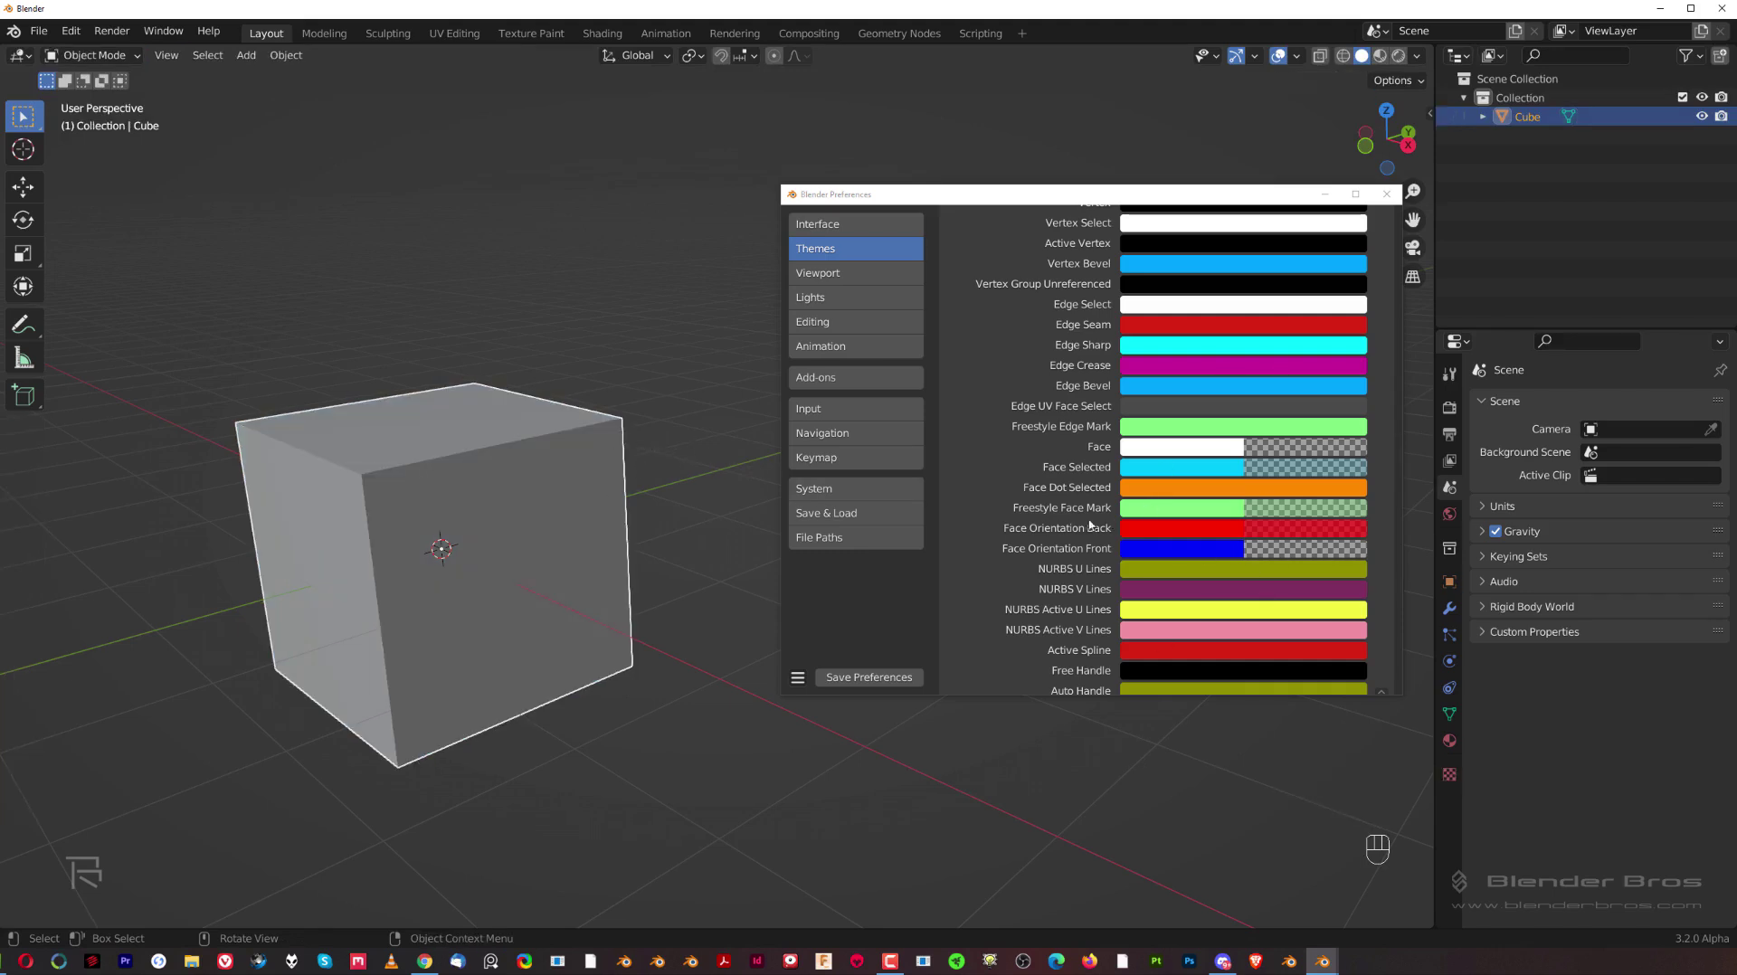
In the Viewport preferences, set Viewport Anti-Aliasing to 32 Samples and the Anisotropic Filter to 16x.
left_click(832, 274)
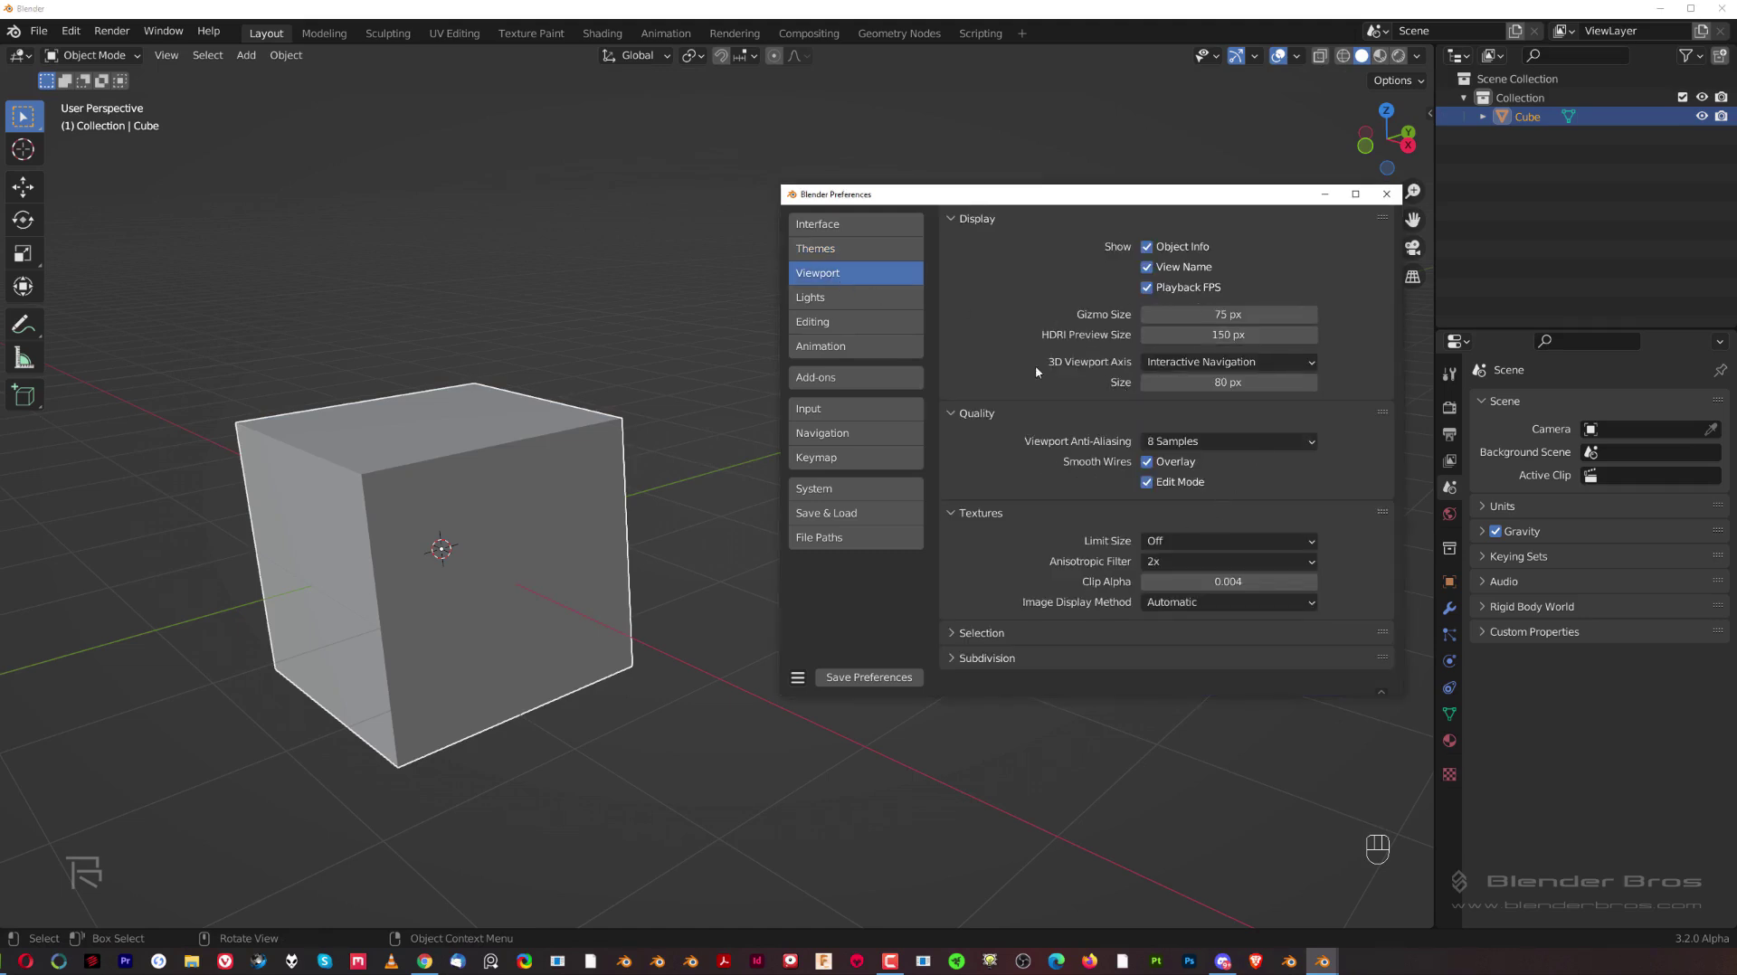
left_click(1183, 442)
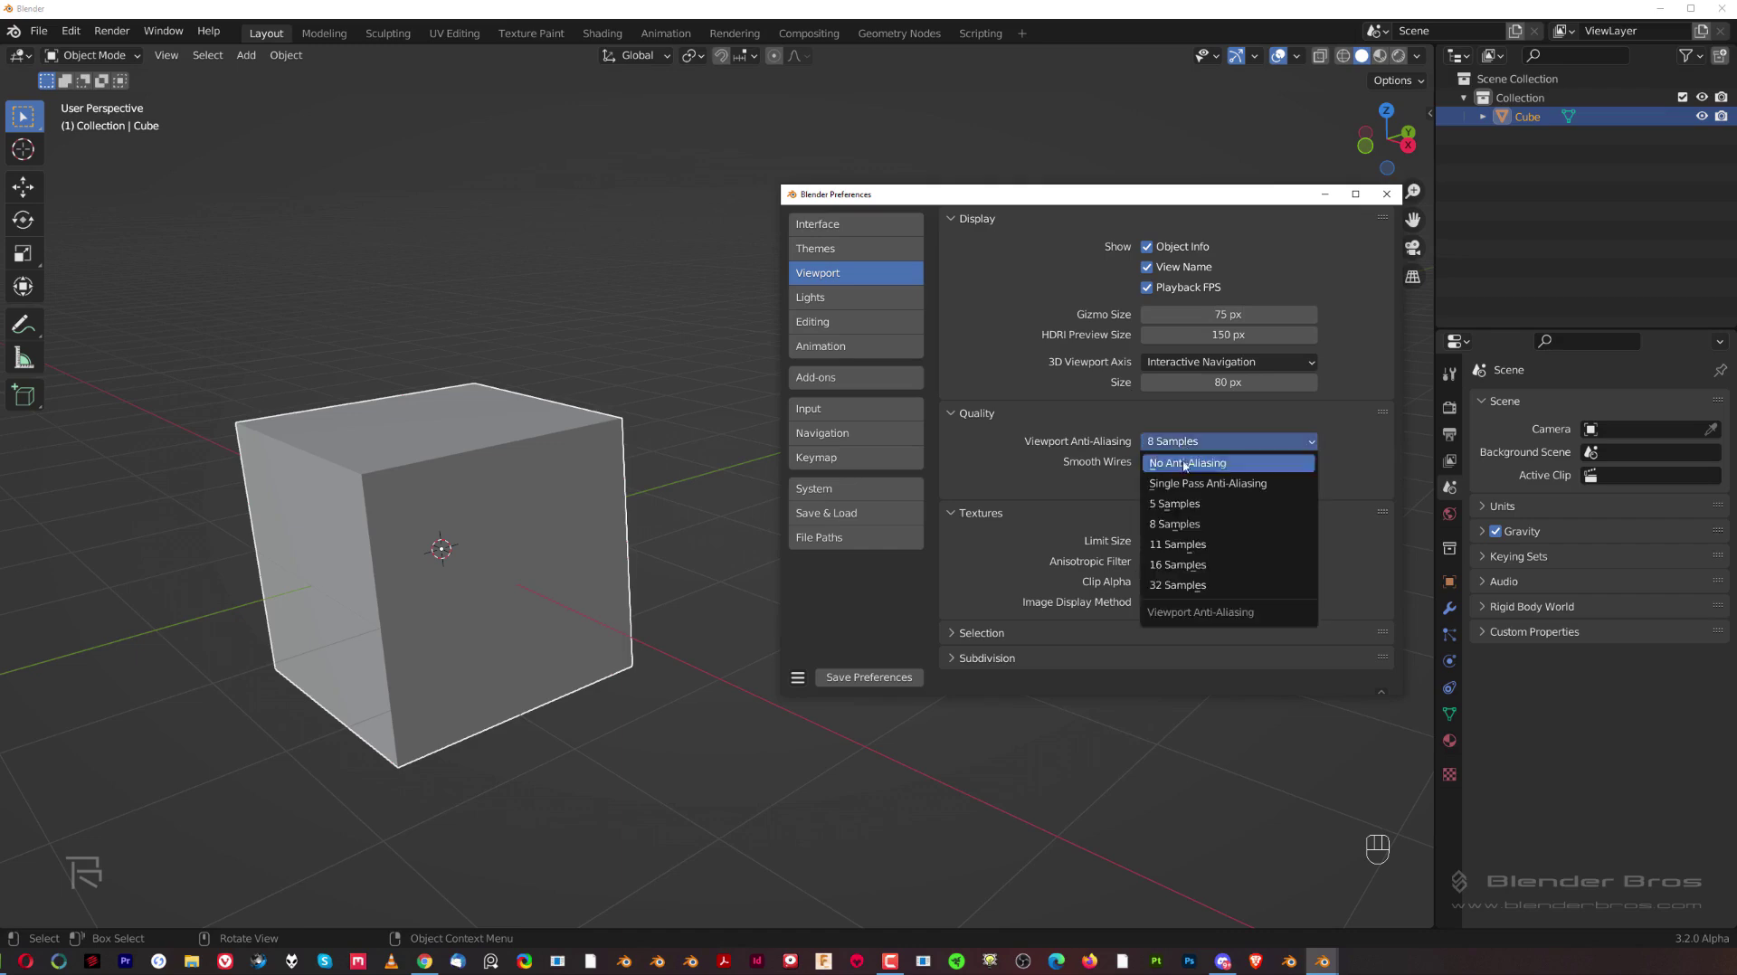
left_click(1201, 587)
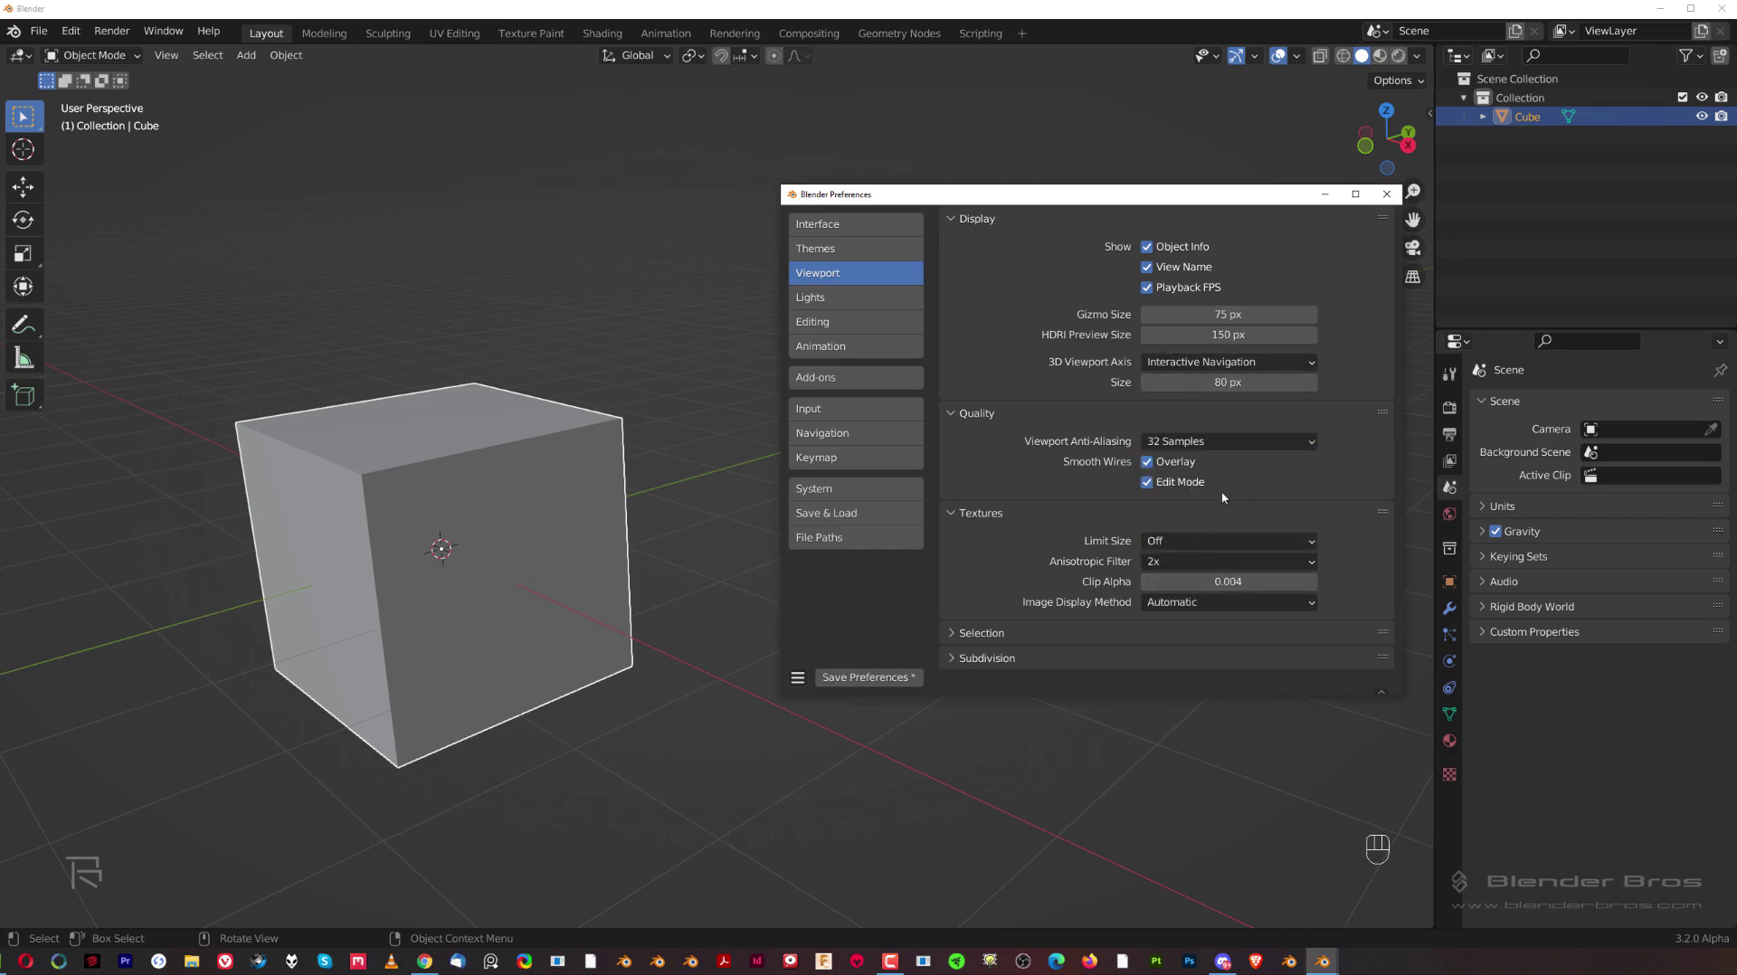
left_click(1214, 561)
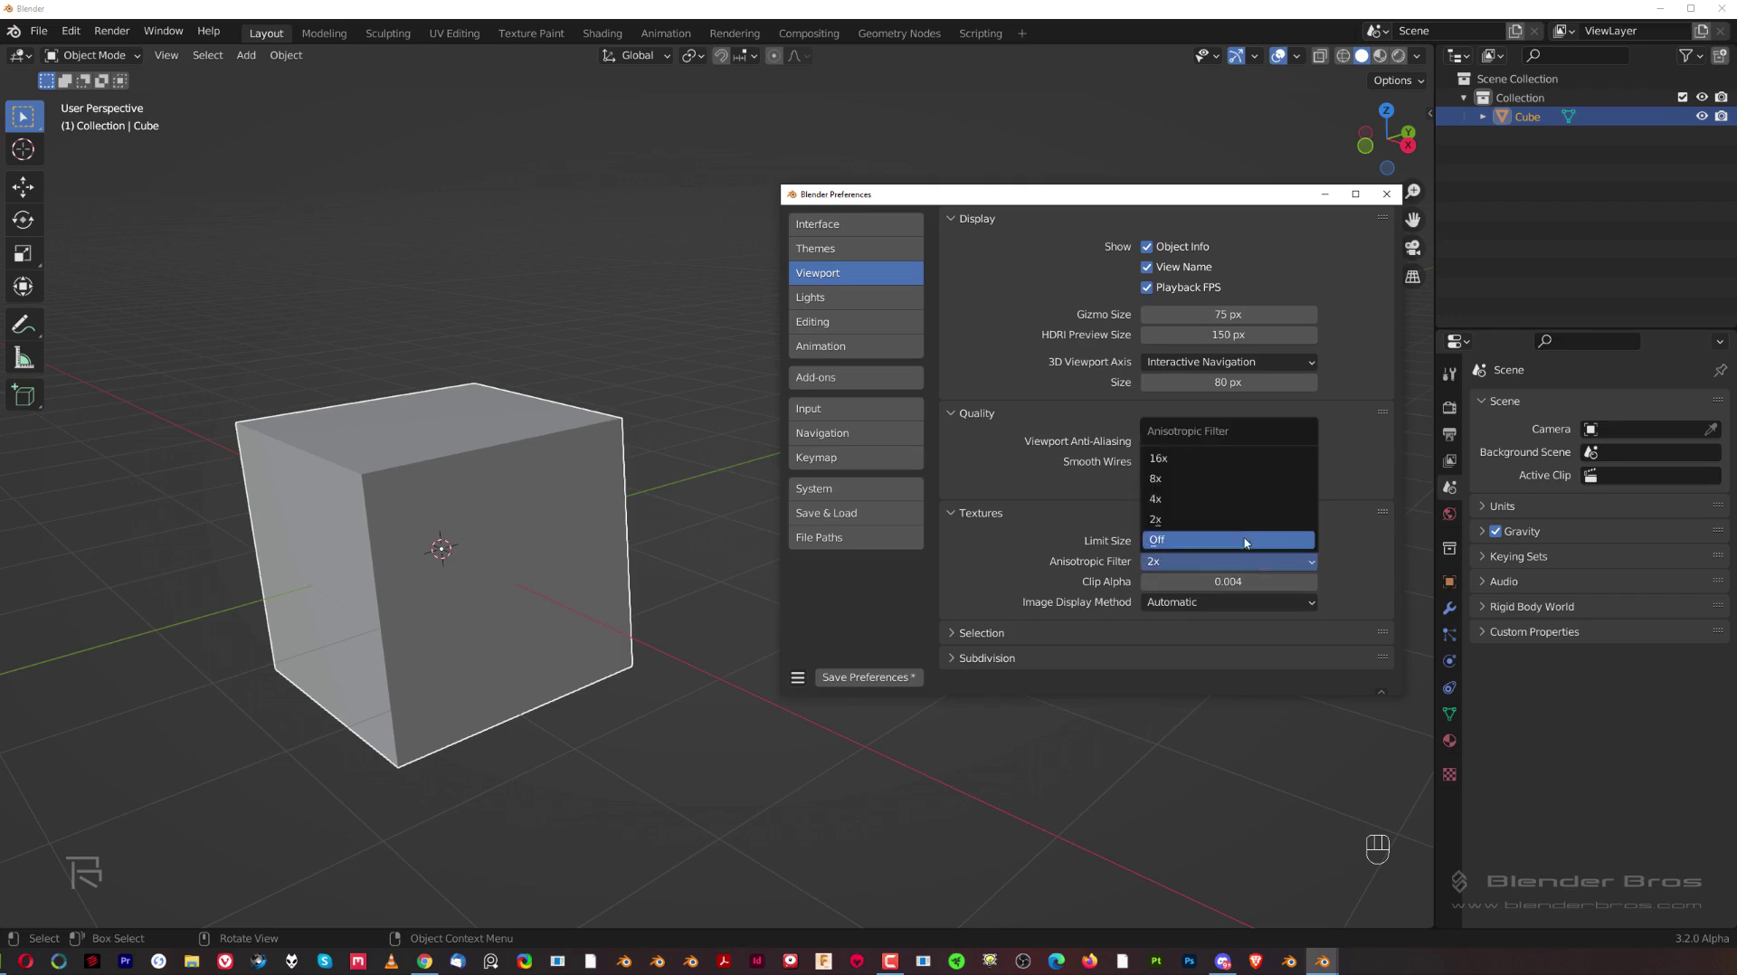
left_click(1213, 458)
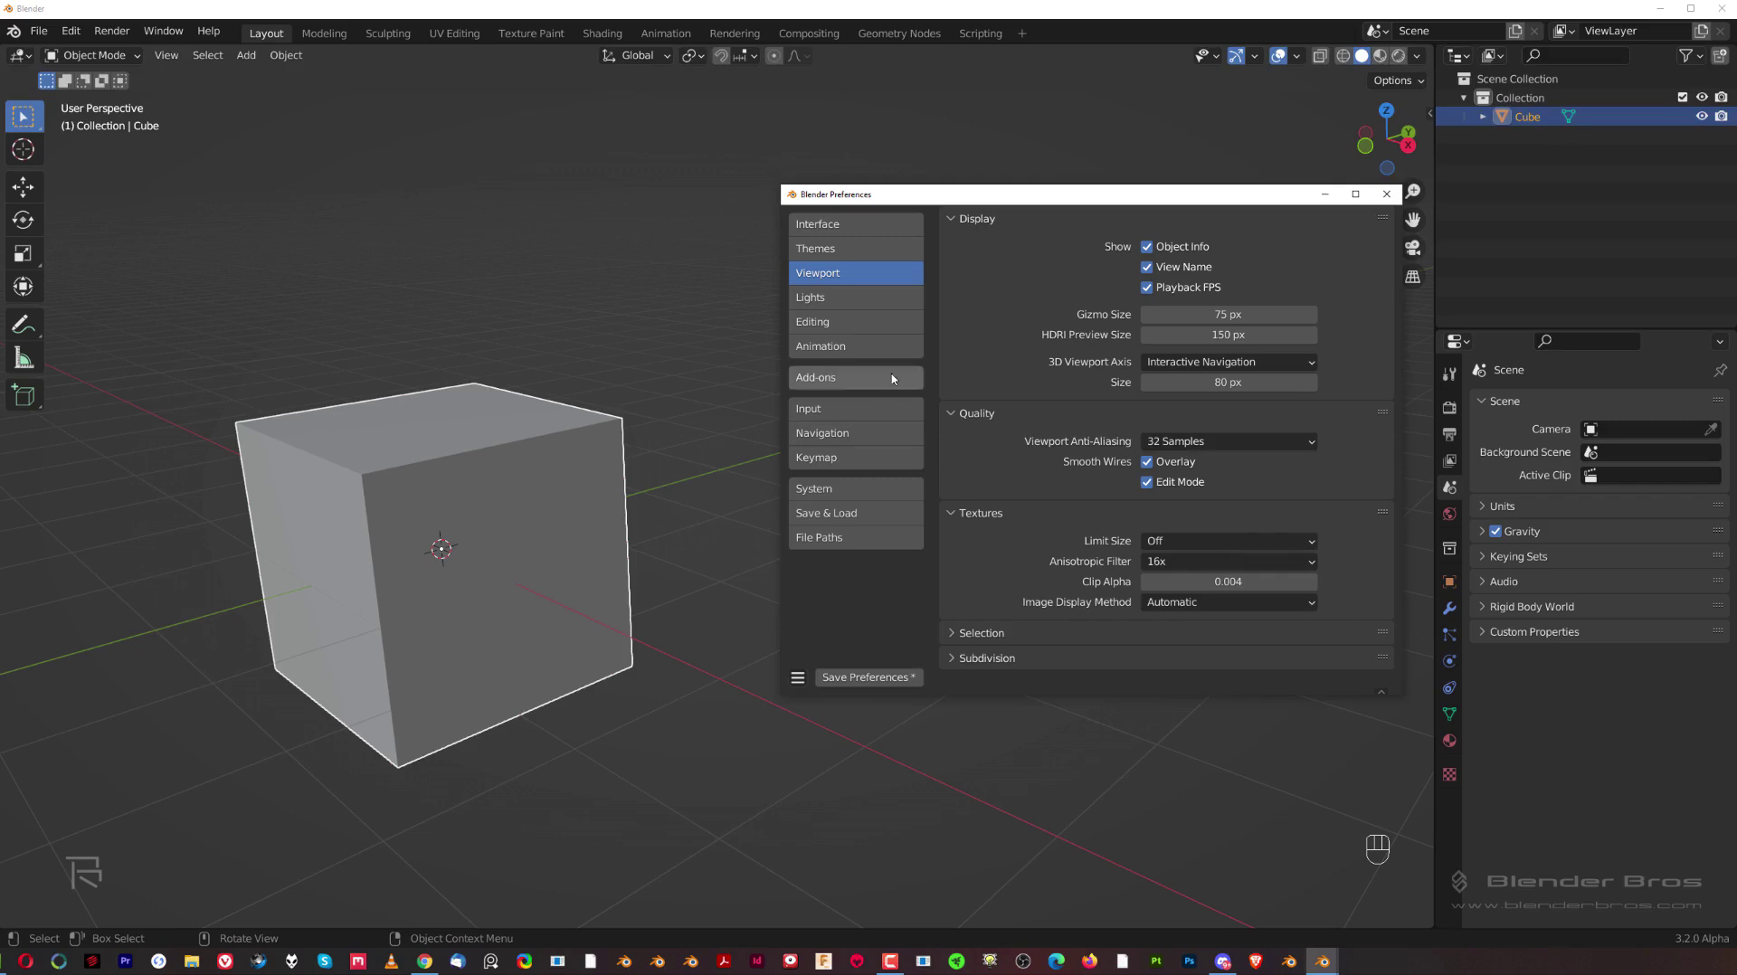
left_click(860, 304)
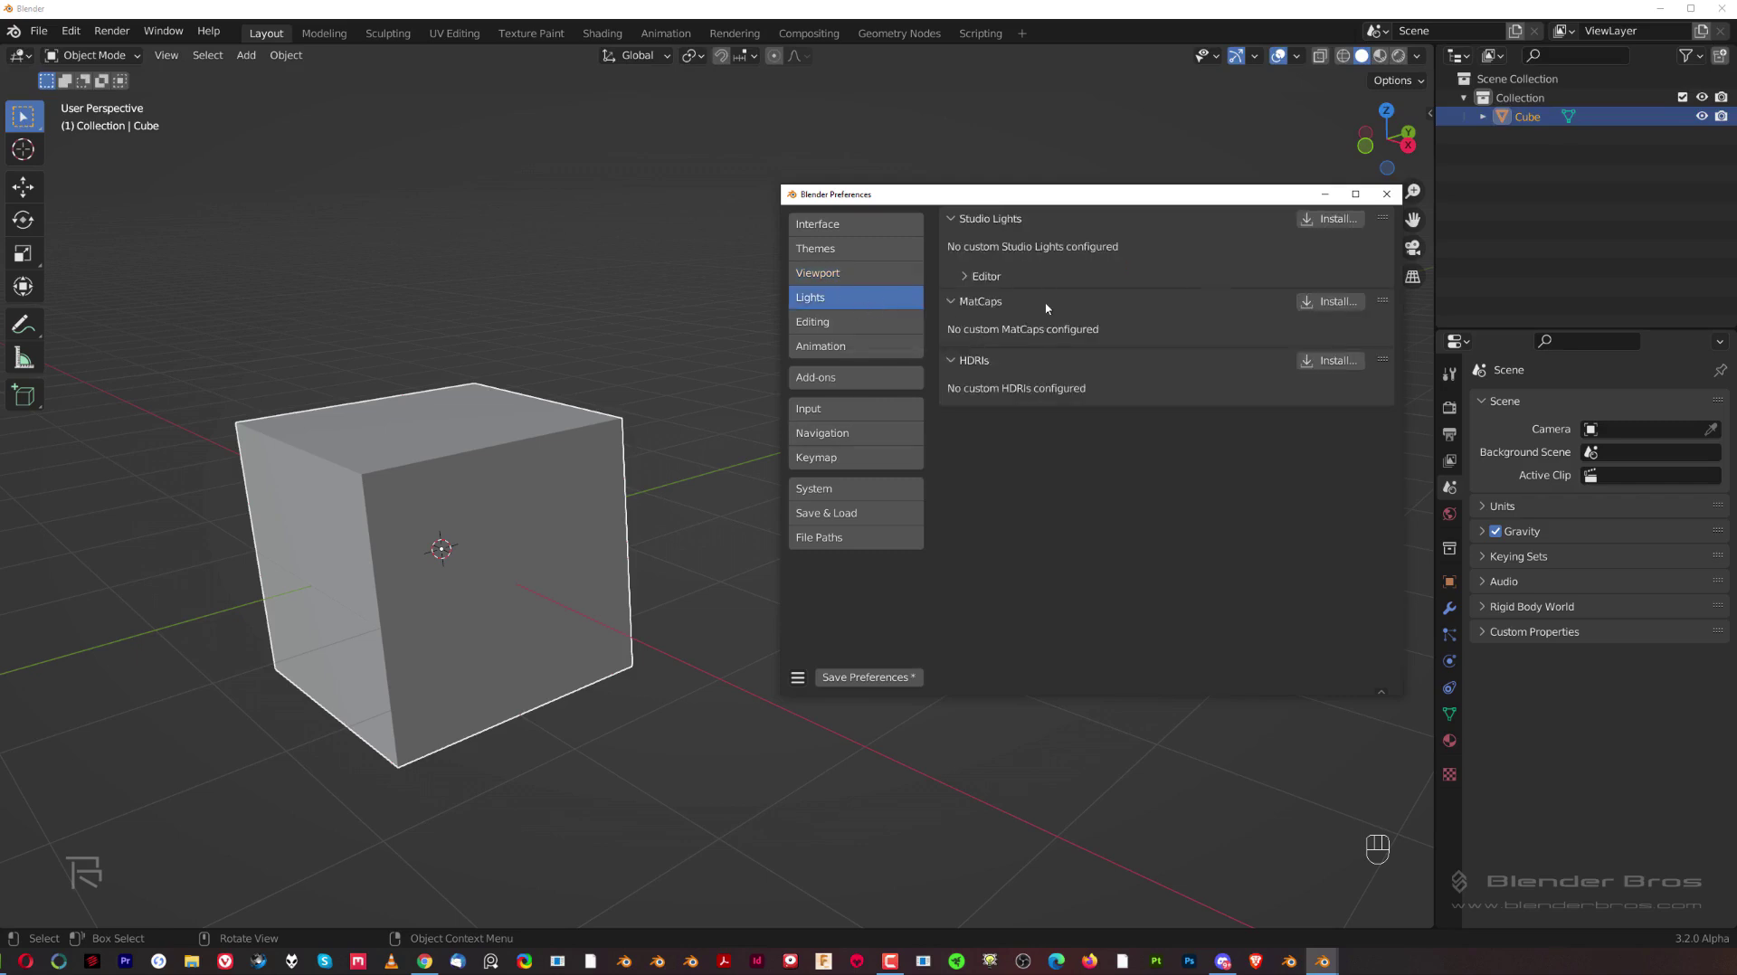
left_click(854, 327)
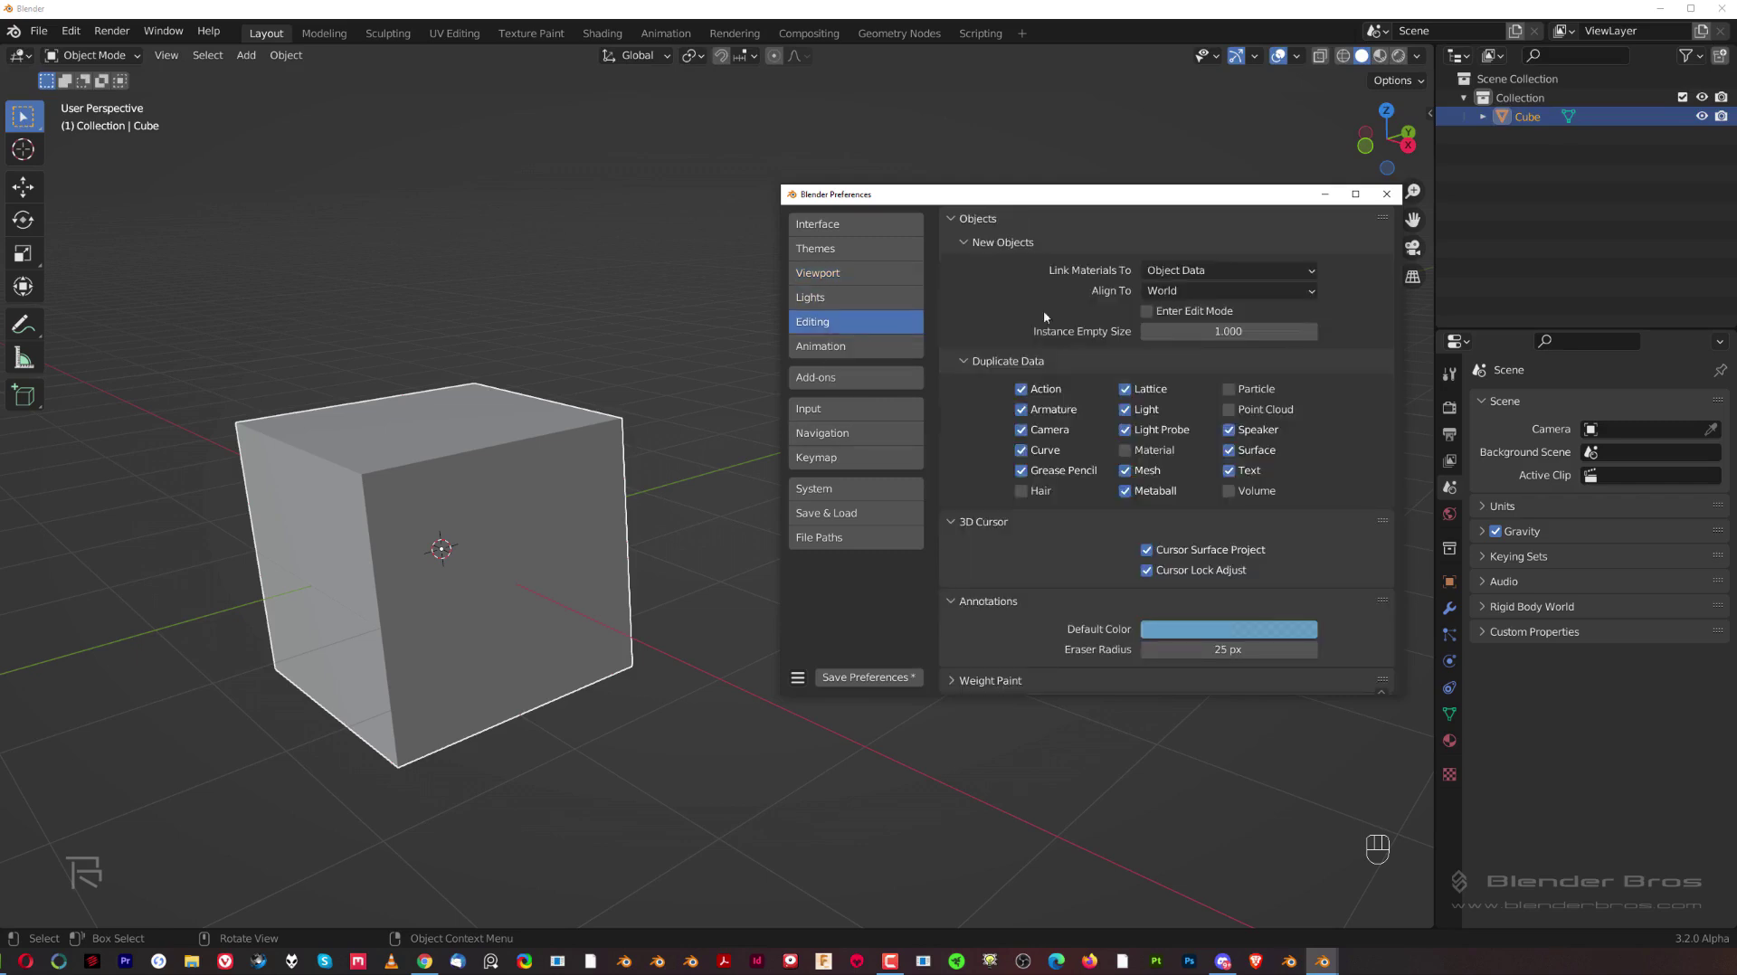
left_click(876, 344)
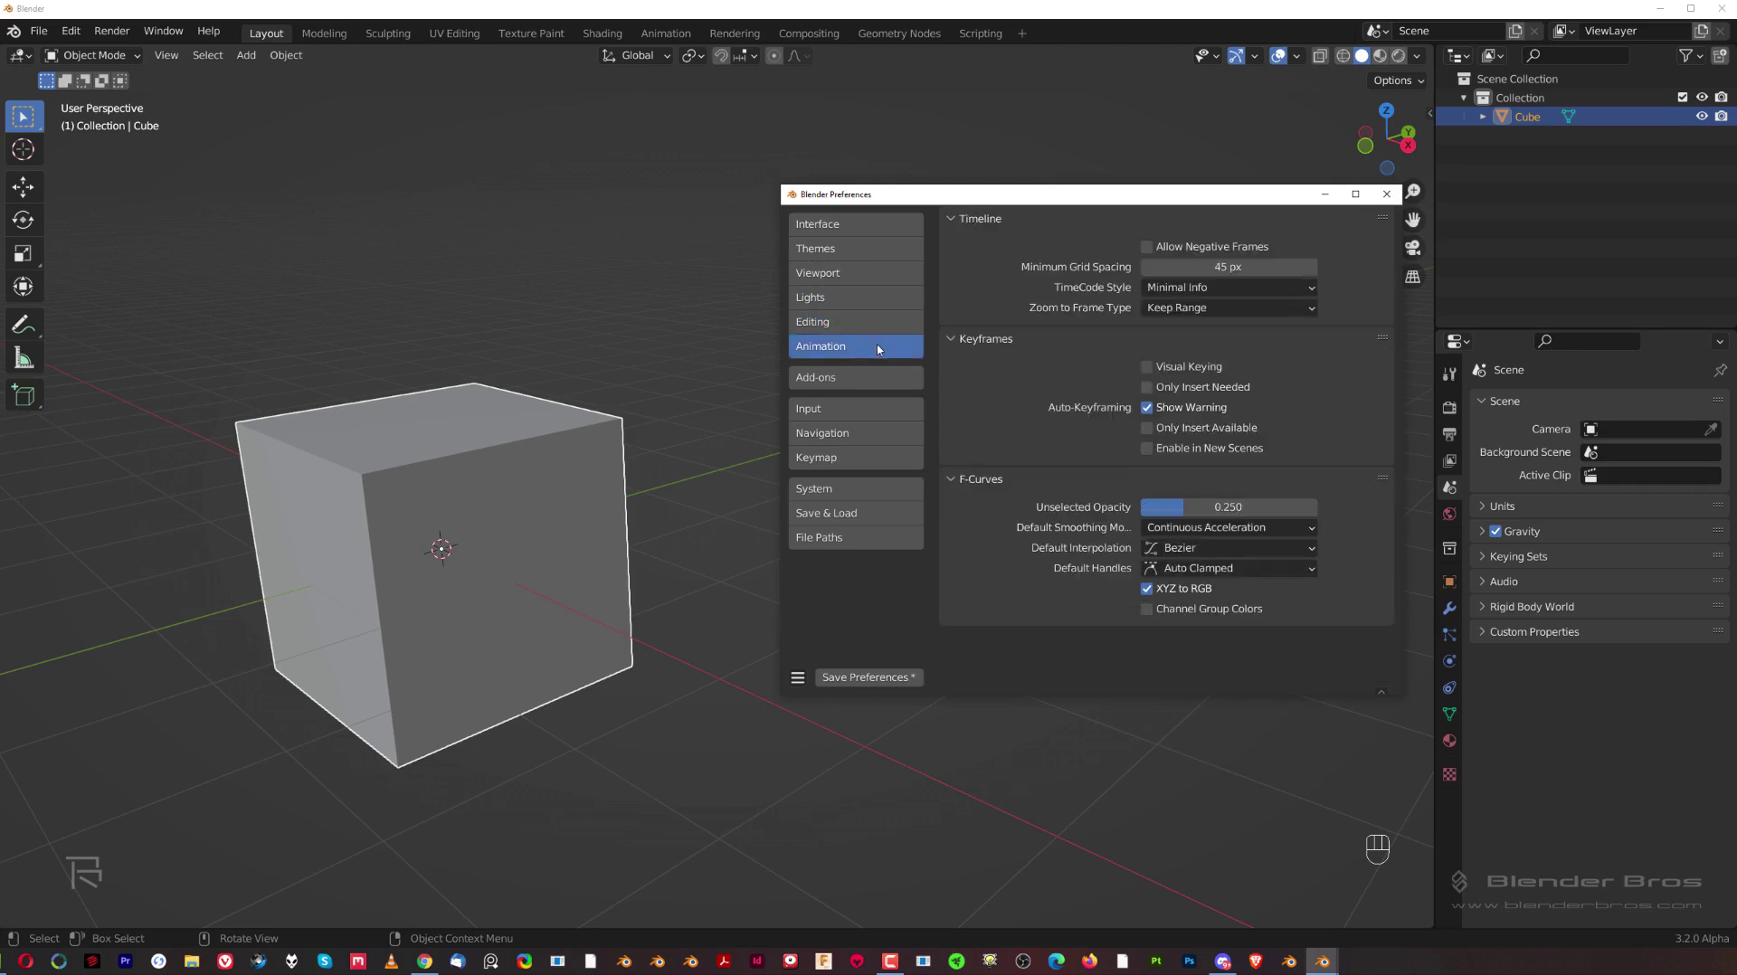
Enable the Object: Bool Tool and Mesh: Edit Mesh Tools add-ons.
left_click(855, 377)
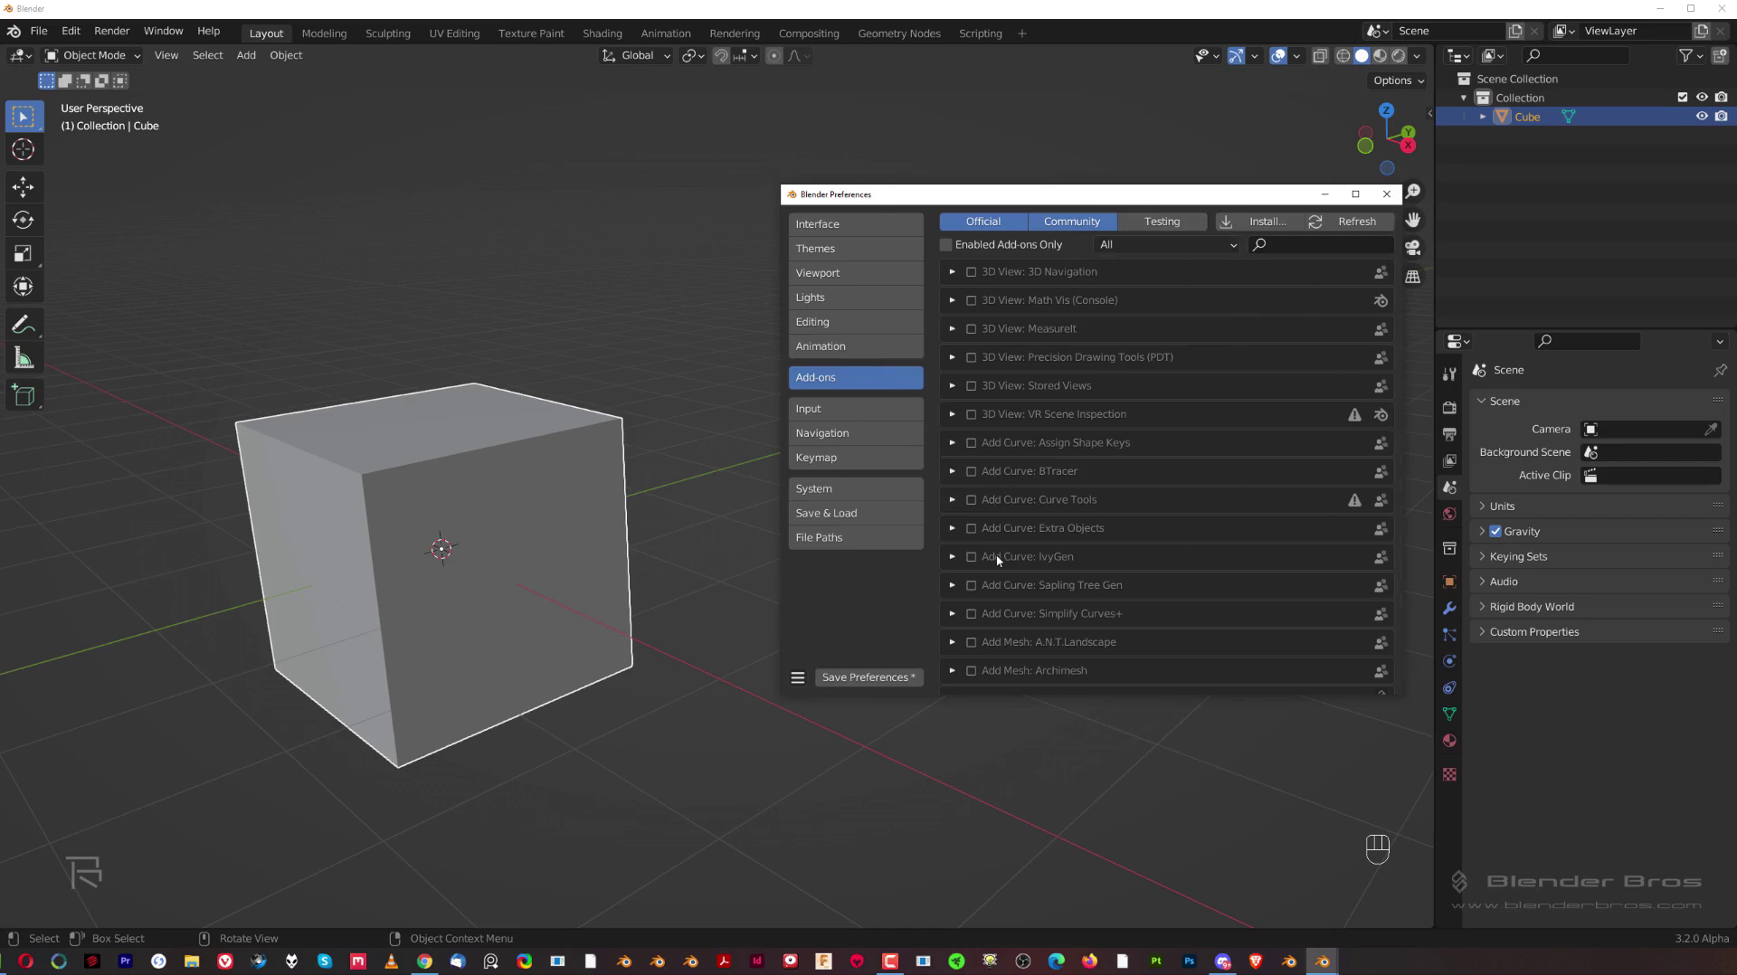
left_click(1302, 244)
type("bool")
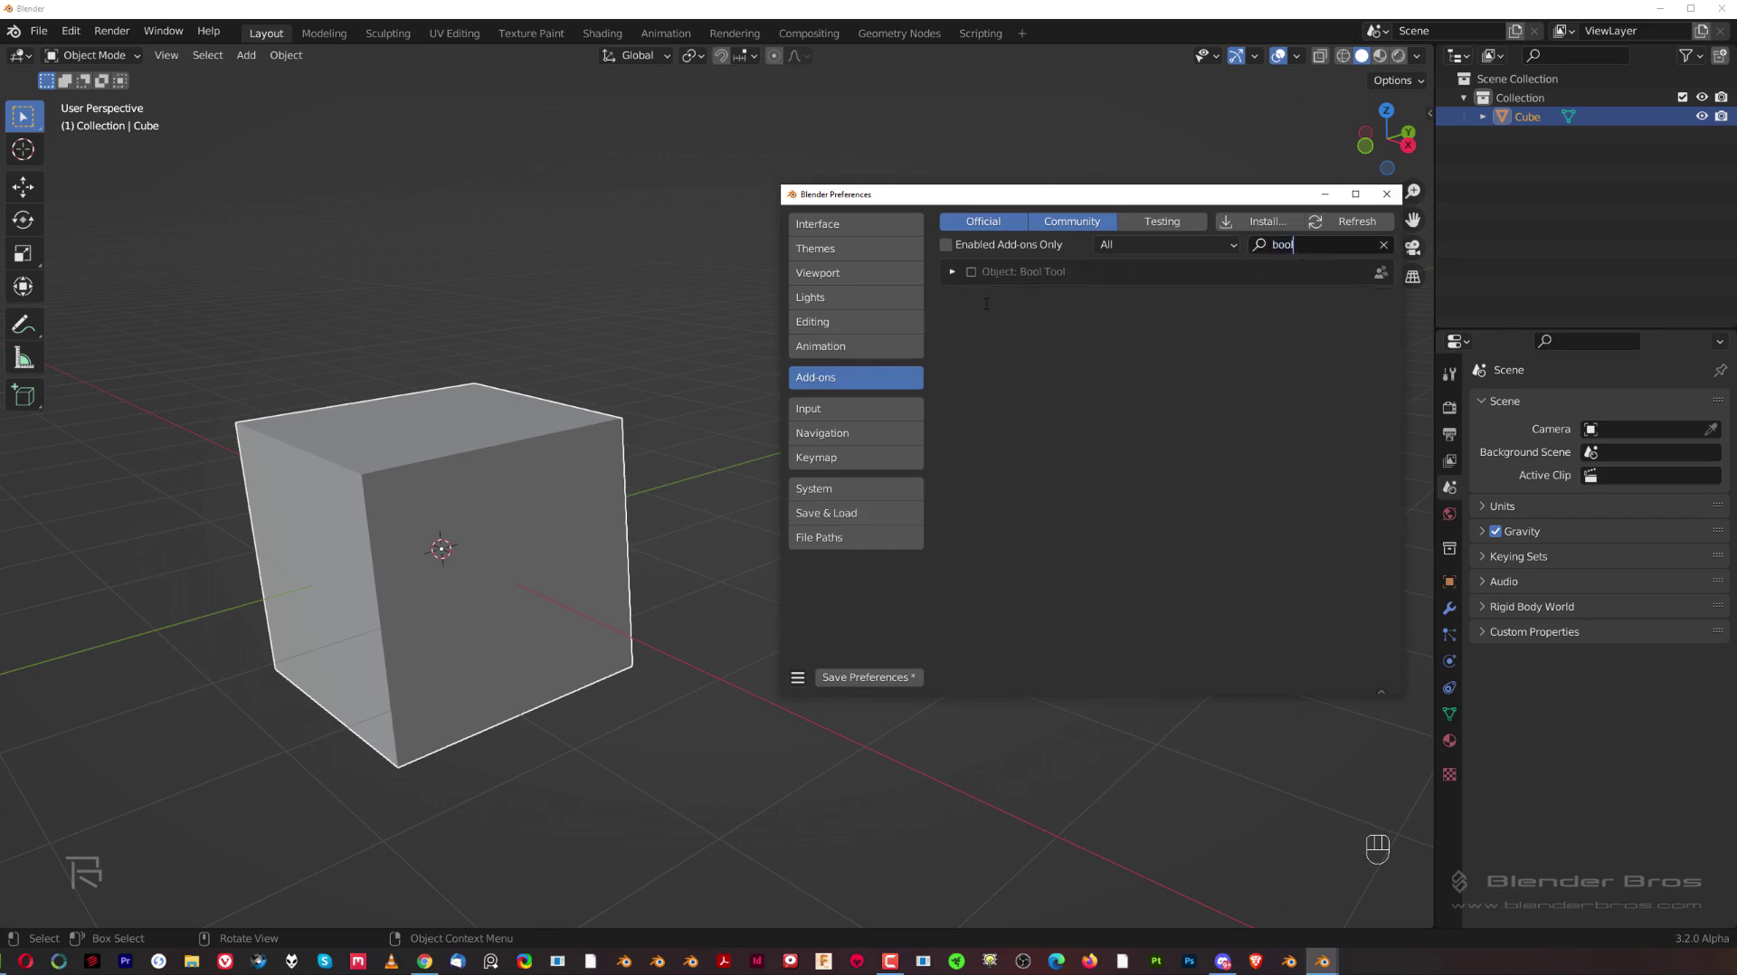
left_click(971, 272)
type("edit")
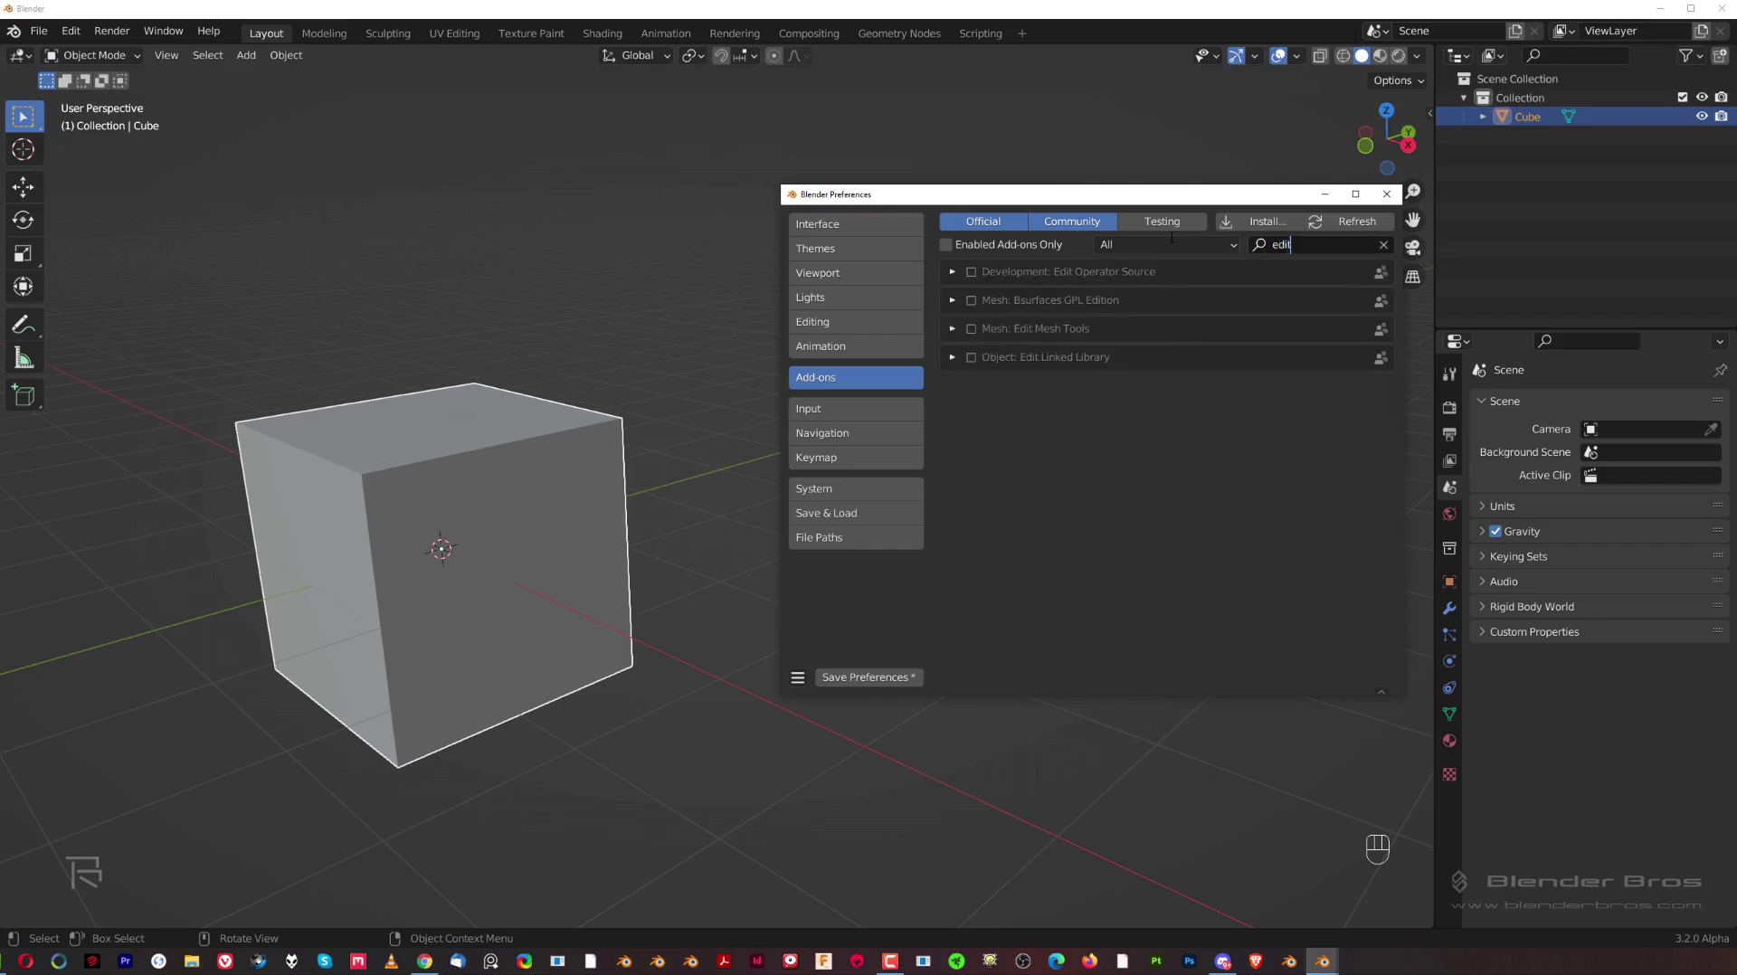
left_click(971, 329)
left_click(952, 328)
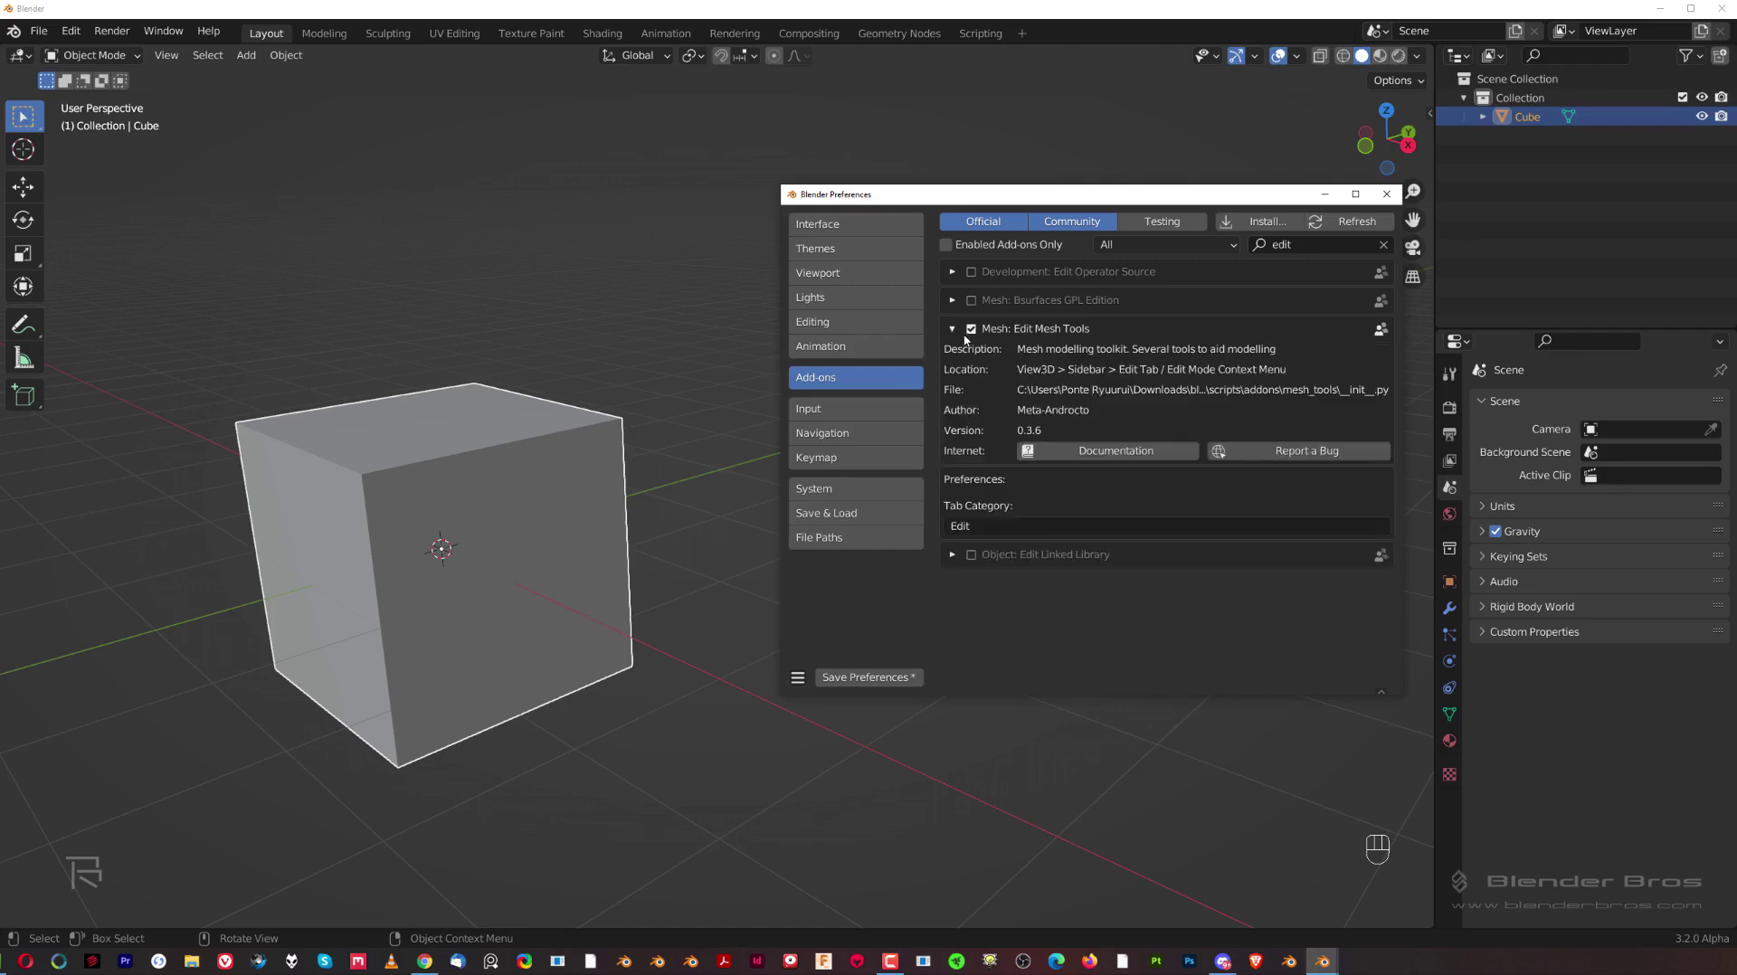
left_click(950, 330)
Enable the Mesh: LoopTools and Node: Node Wrangler add-ons.
left_click(1310, 244)
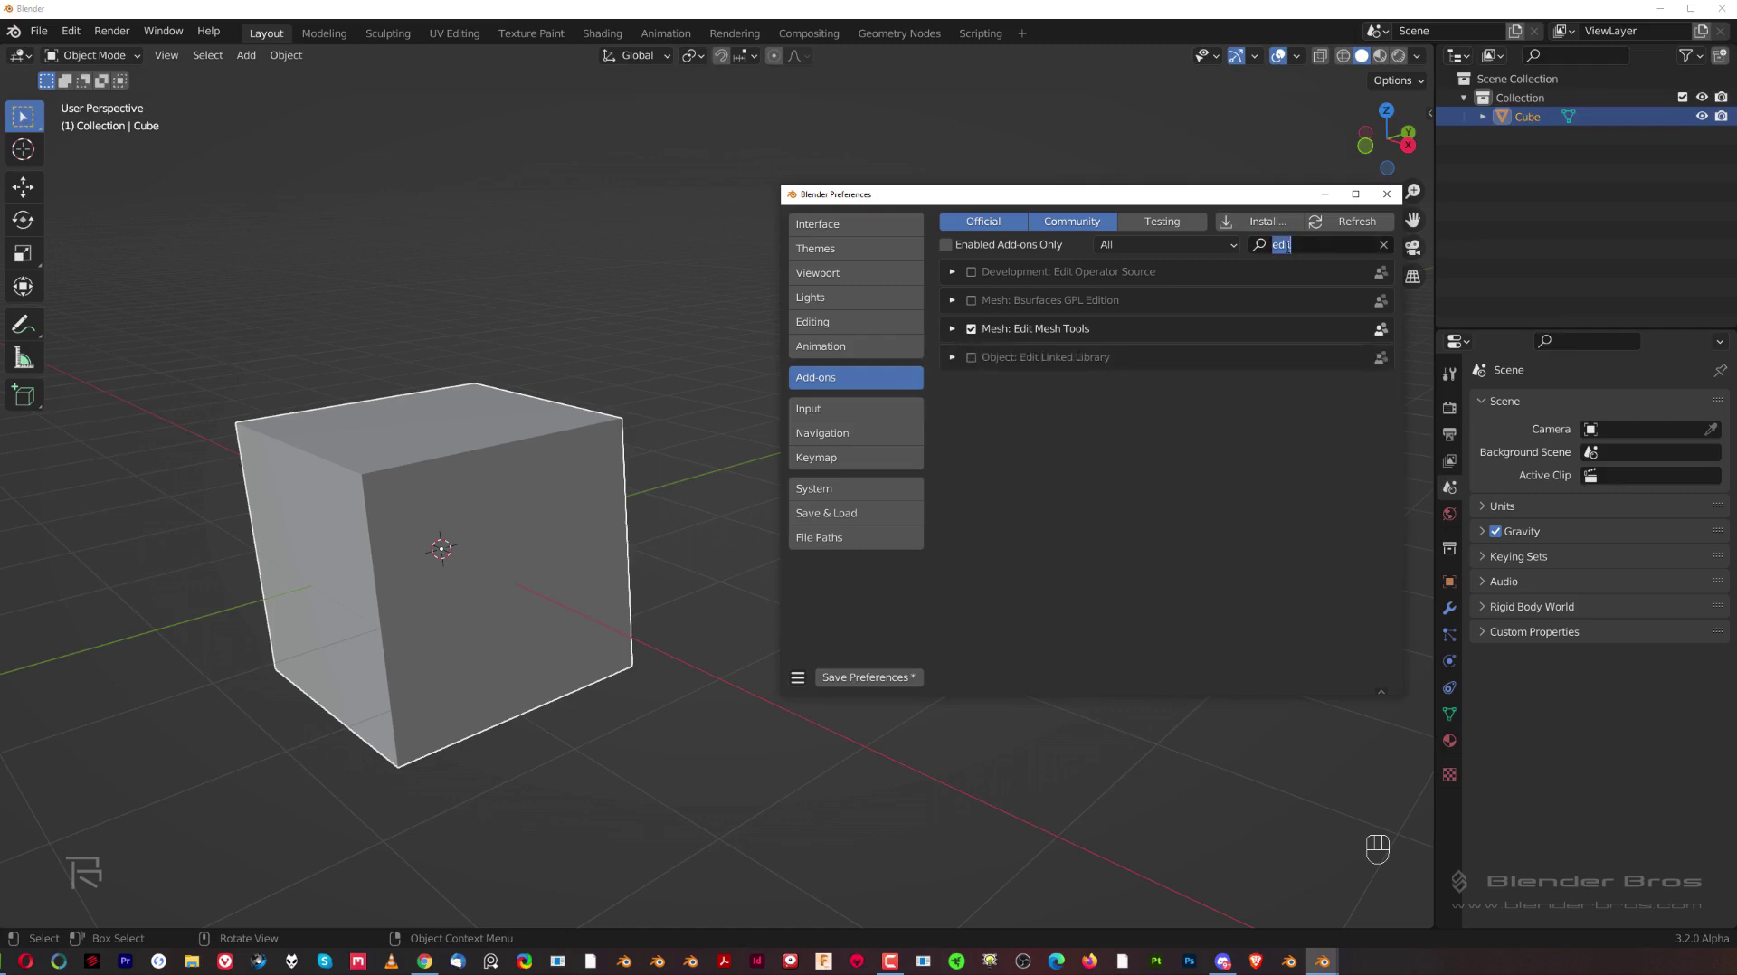
type("loop")
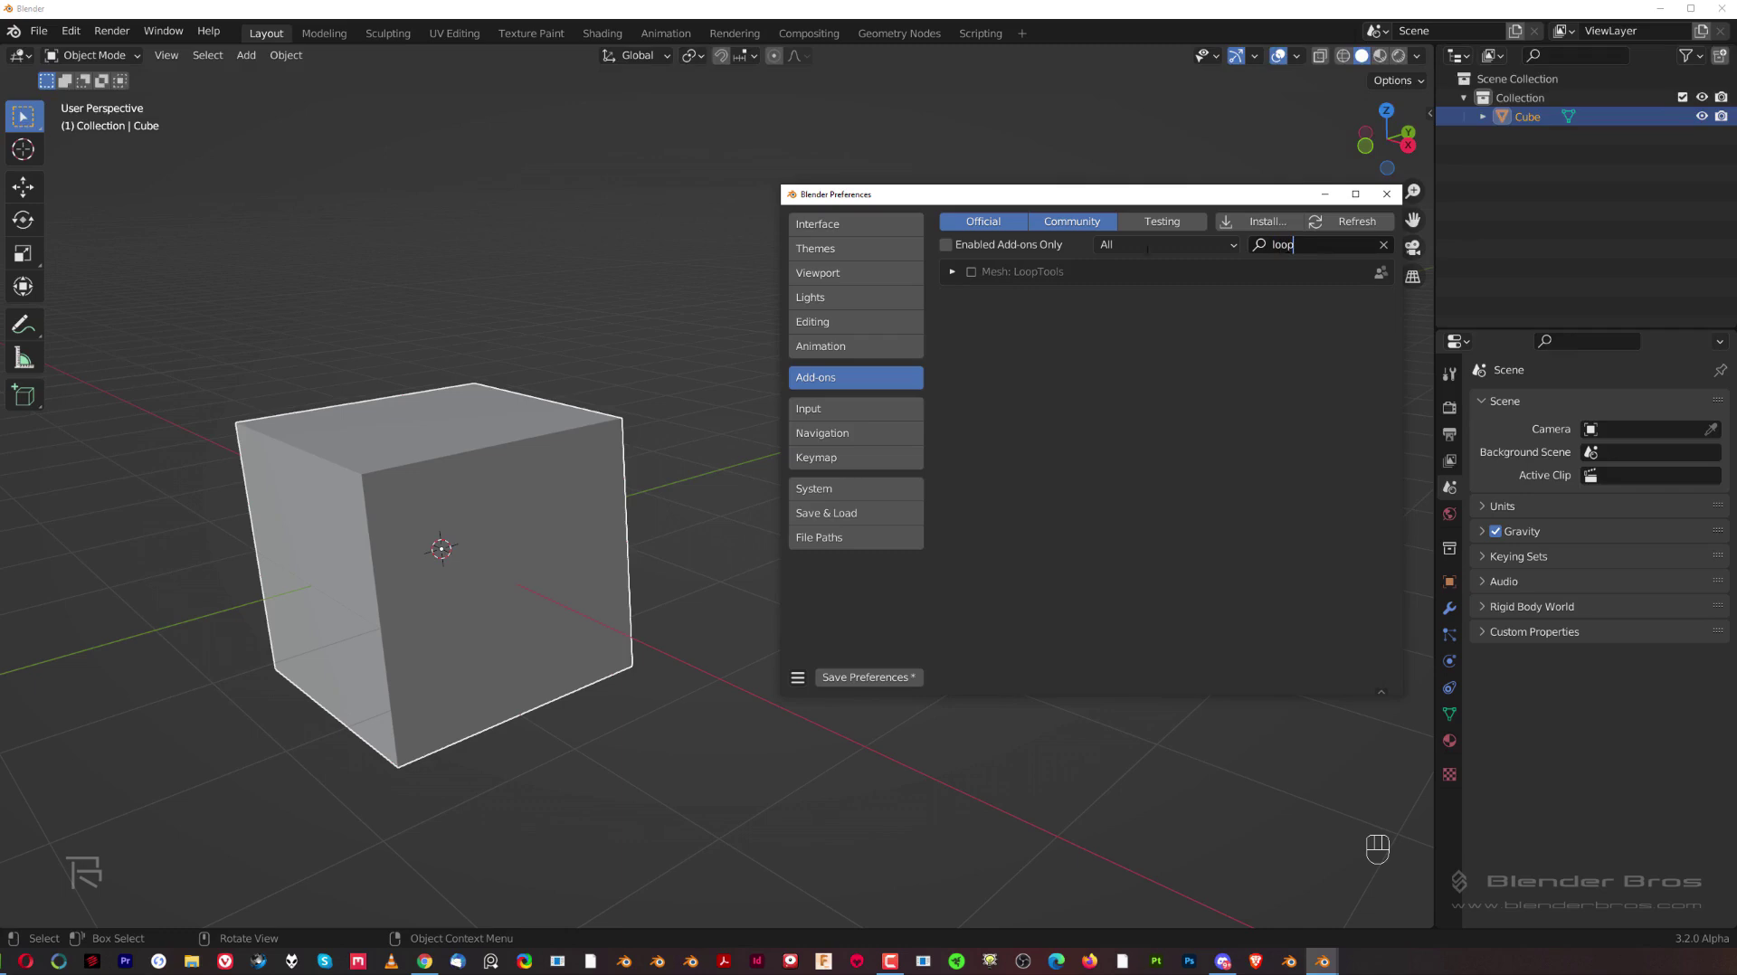
left_click(971, 271)
left_click(1319, 244)
type("node")
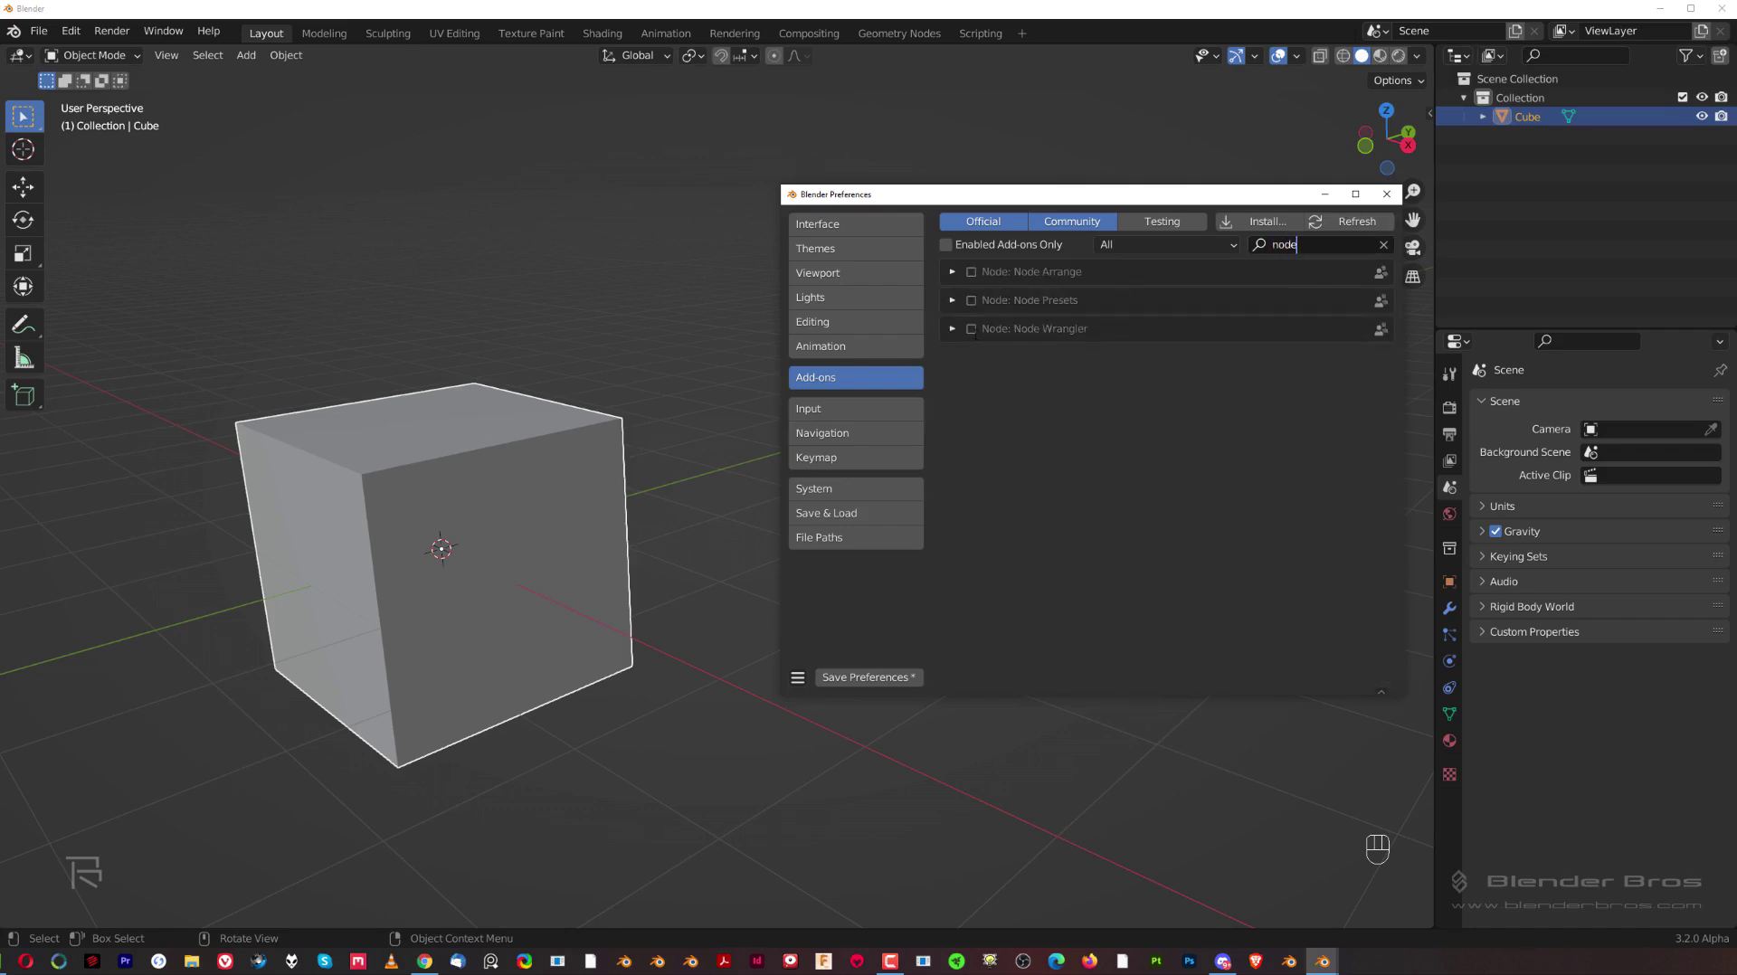
left_click(971, 329)
Enable the Mesh: 3D-Print Toolbox and Mesh: F2 add-ons.
left_click(1310, 247)
type("3d")
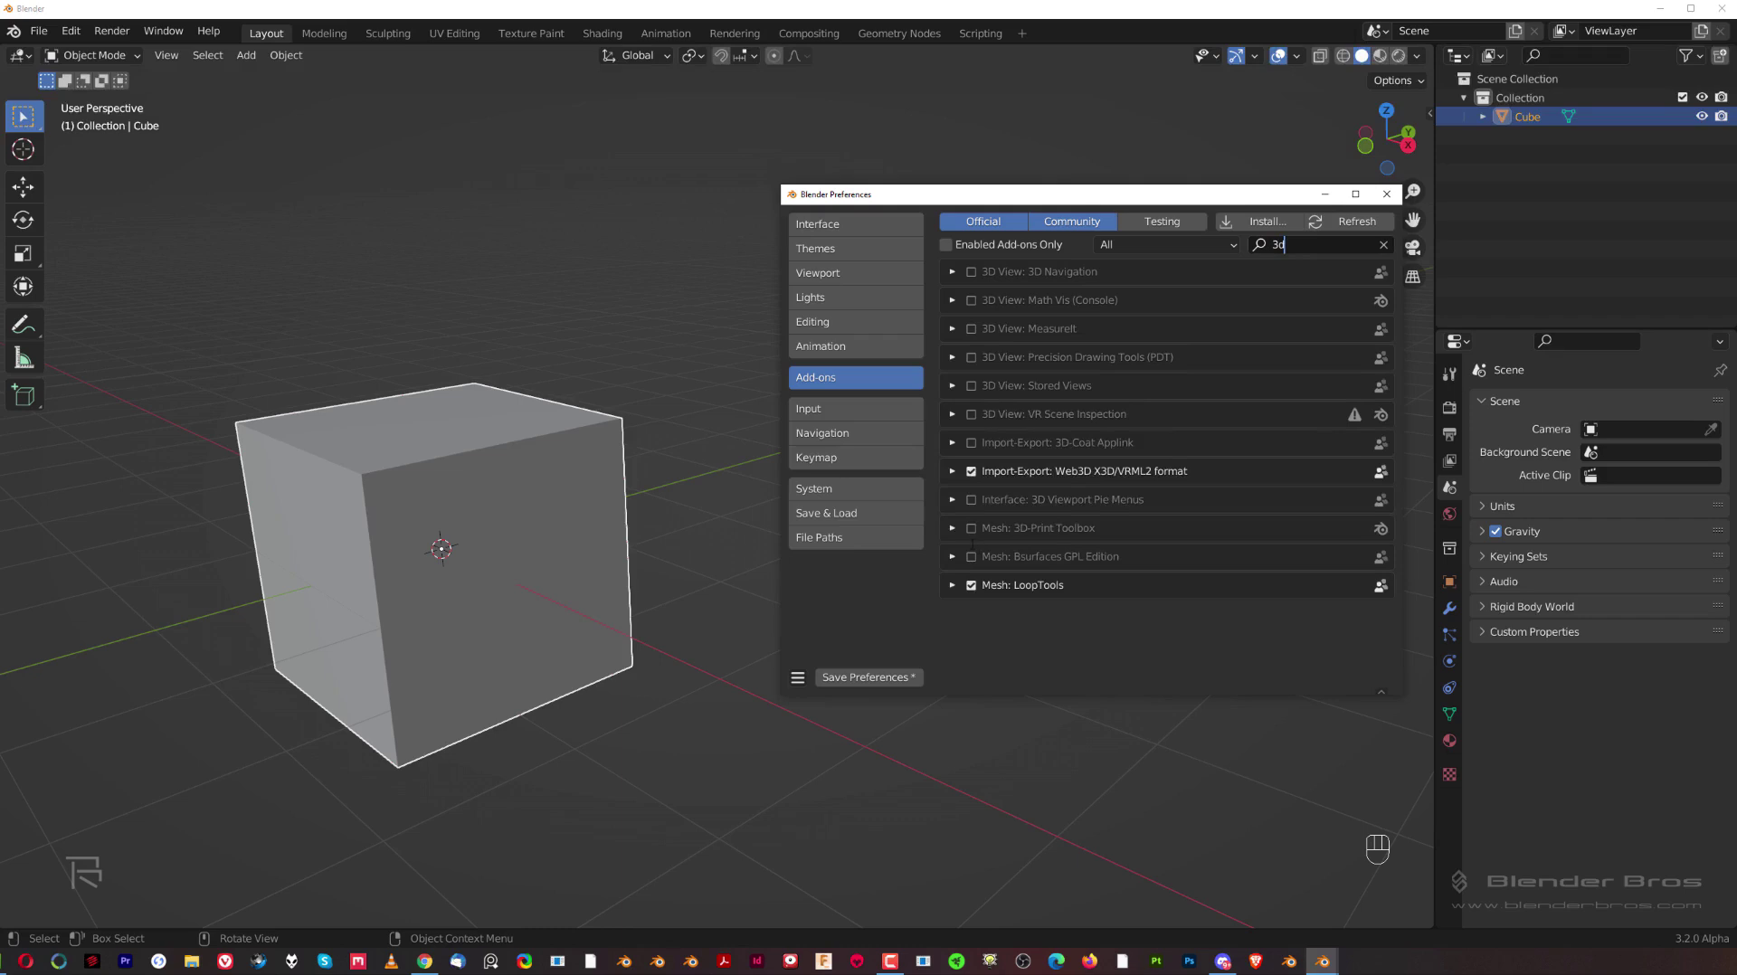
left_click(971, 531)
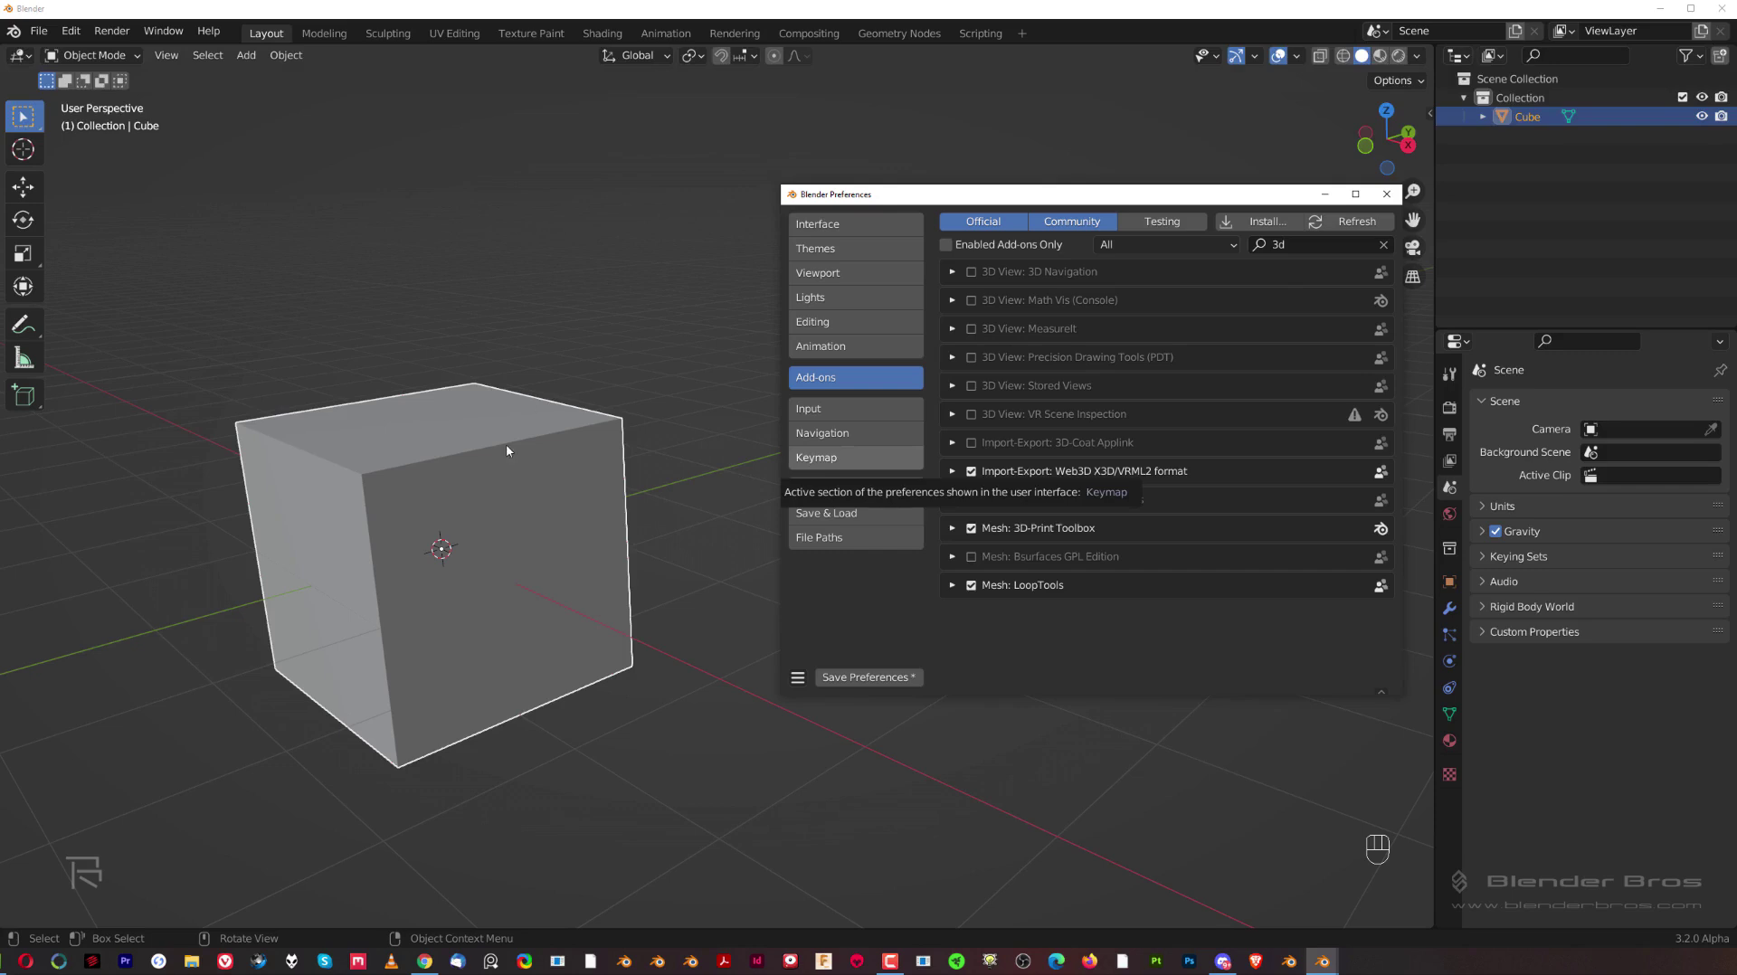
left_click(1336, 245)
type("f2")
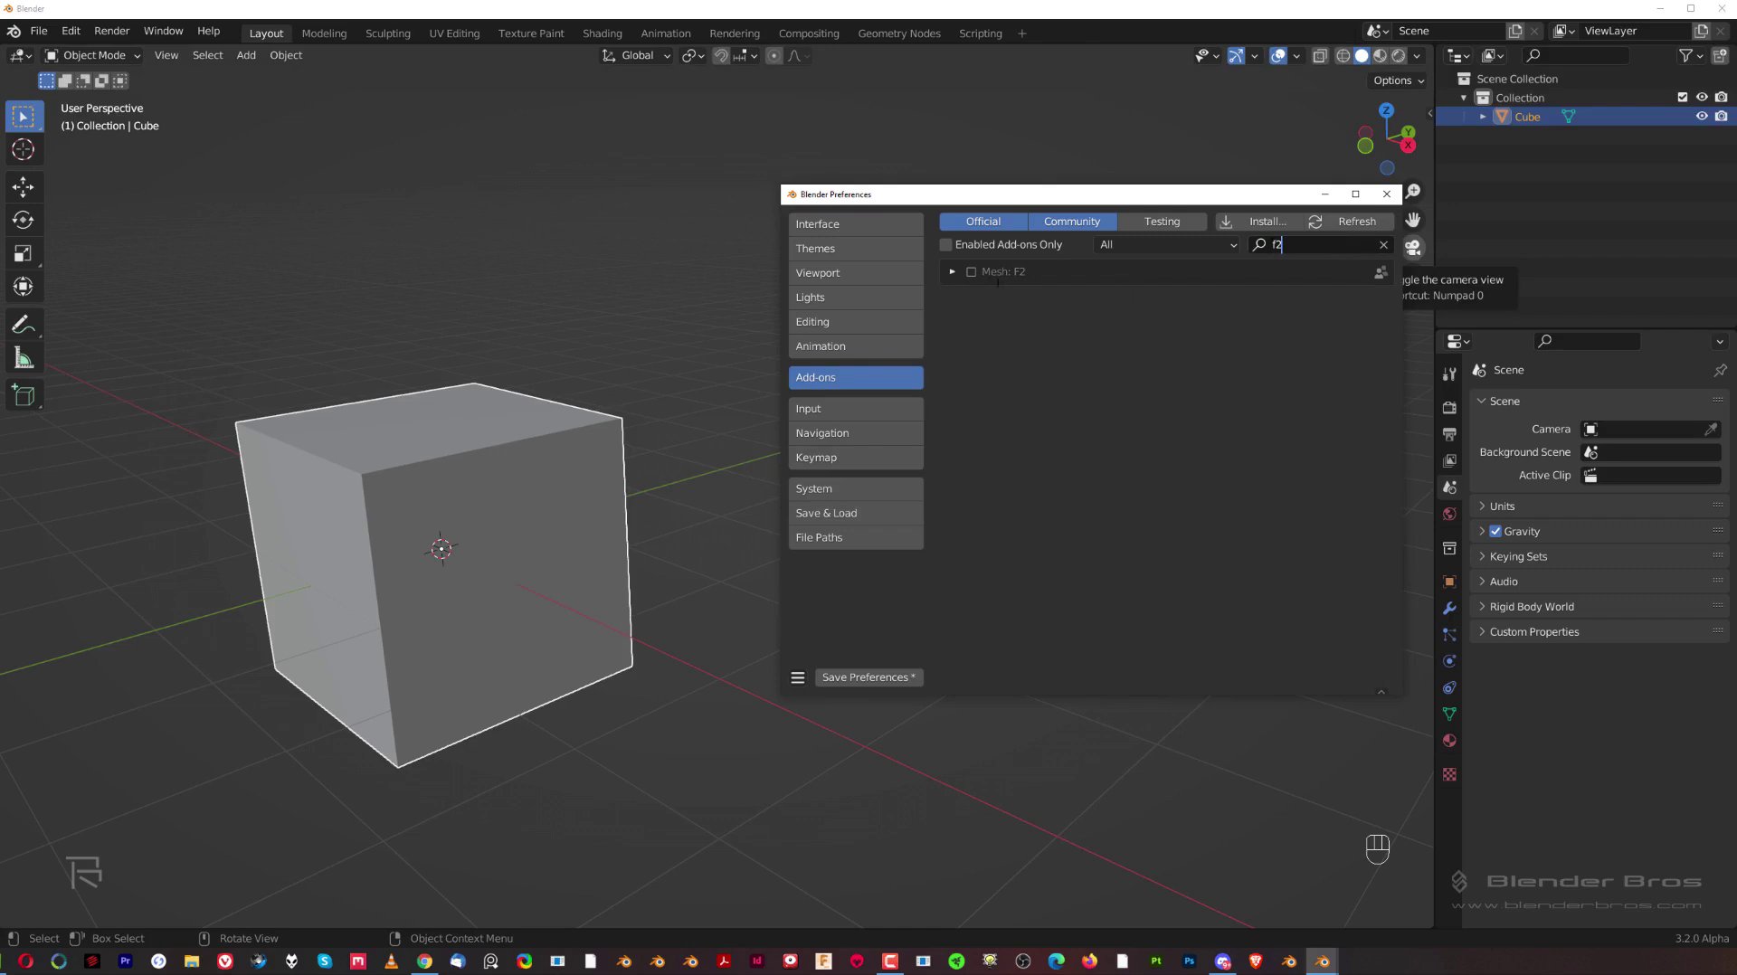
left_click(970, 272)
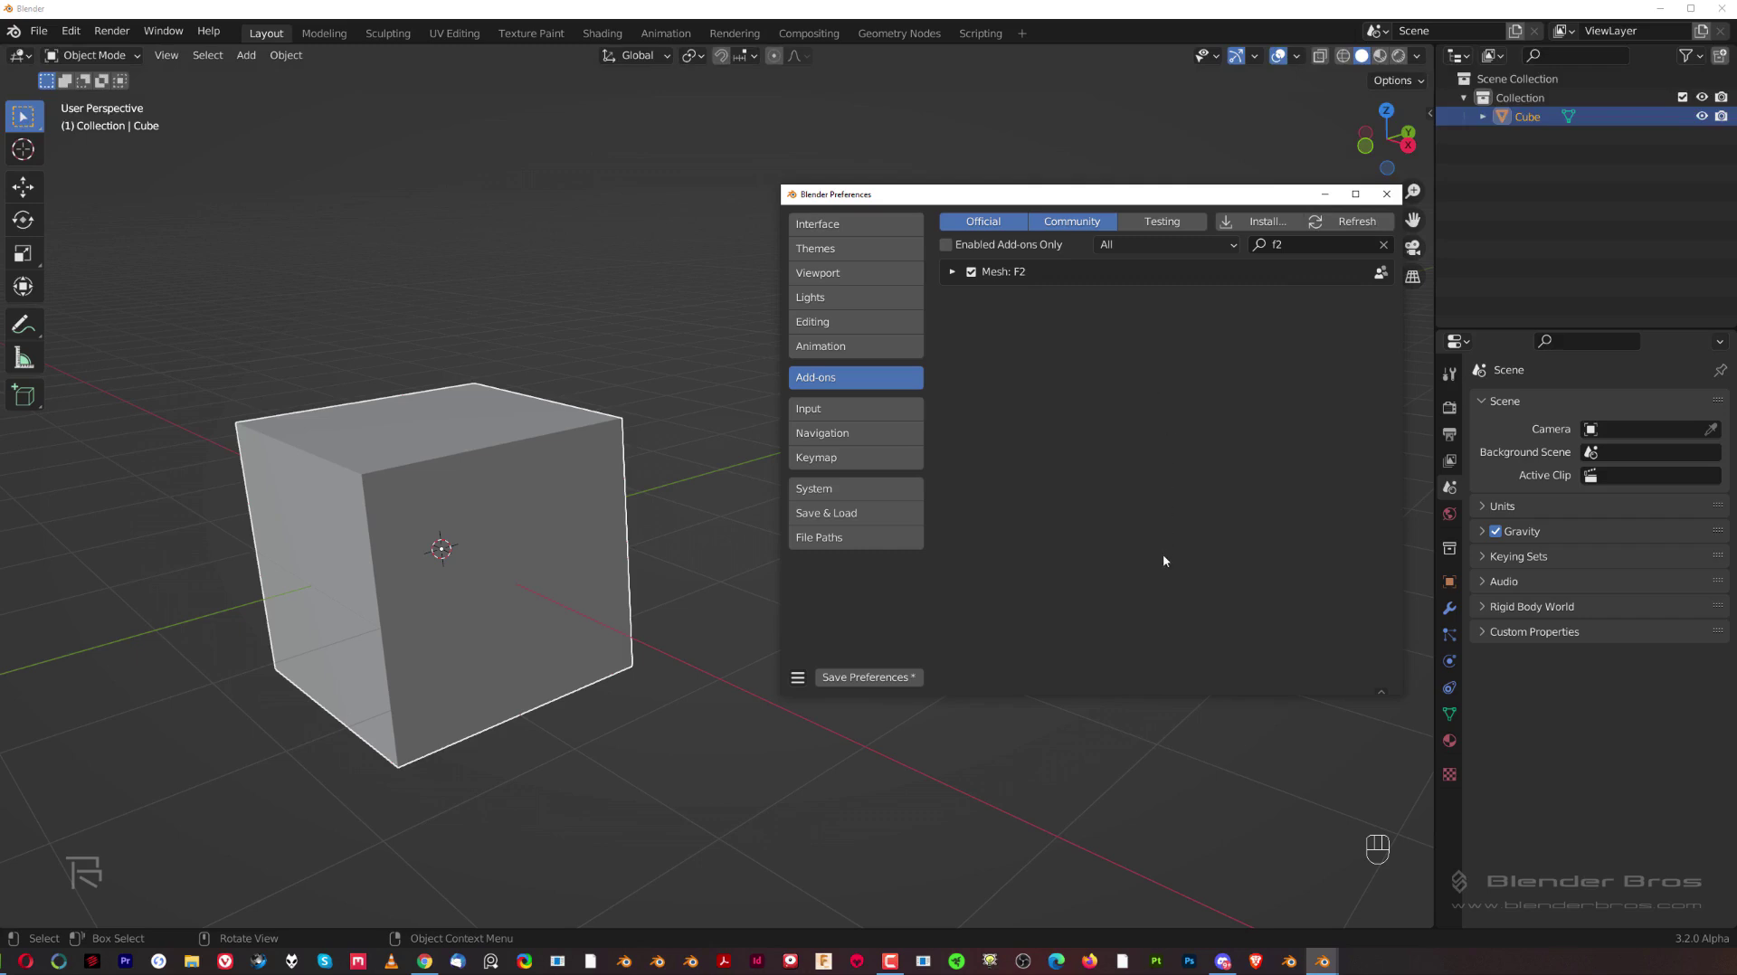
Enable the Interface: Copy Attributes Menu add-on and save the preferences.
left_click(1305, 244)
type("copy")
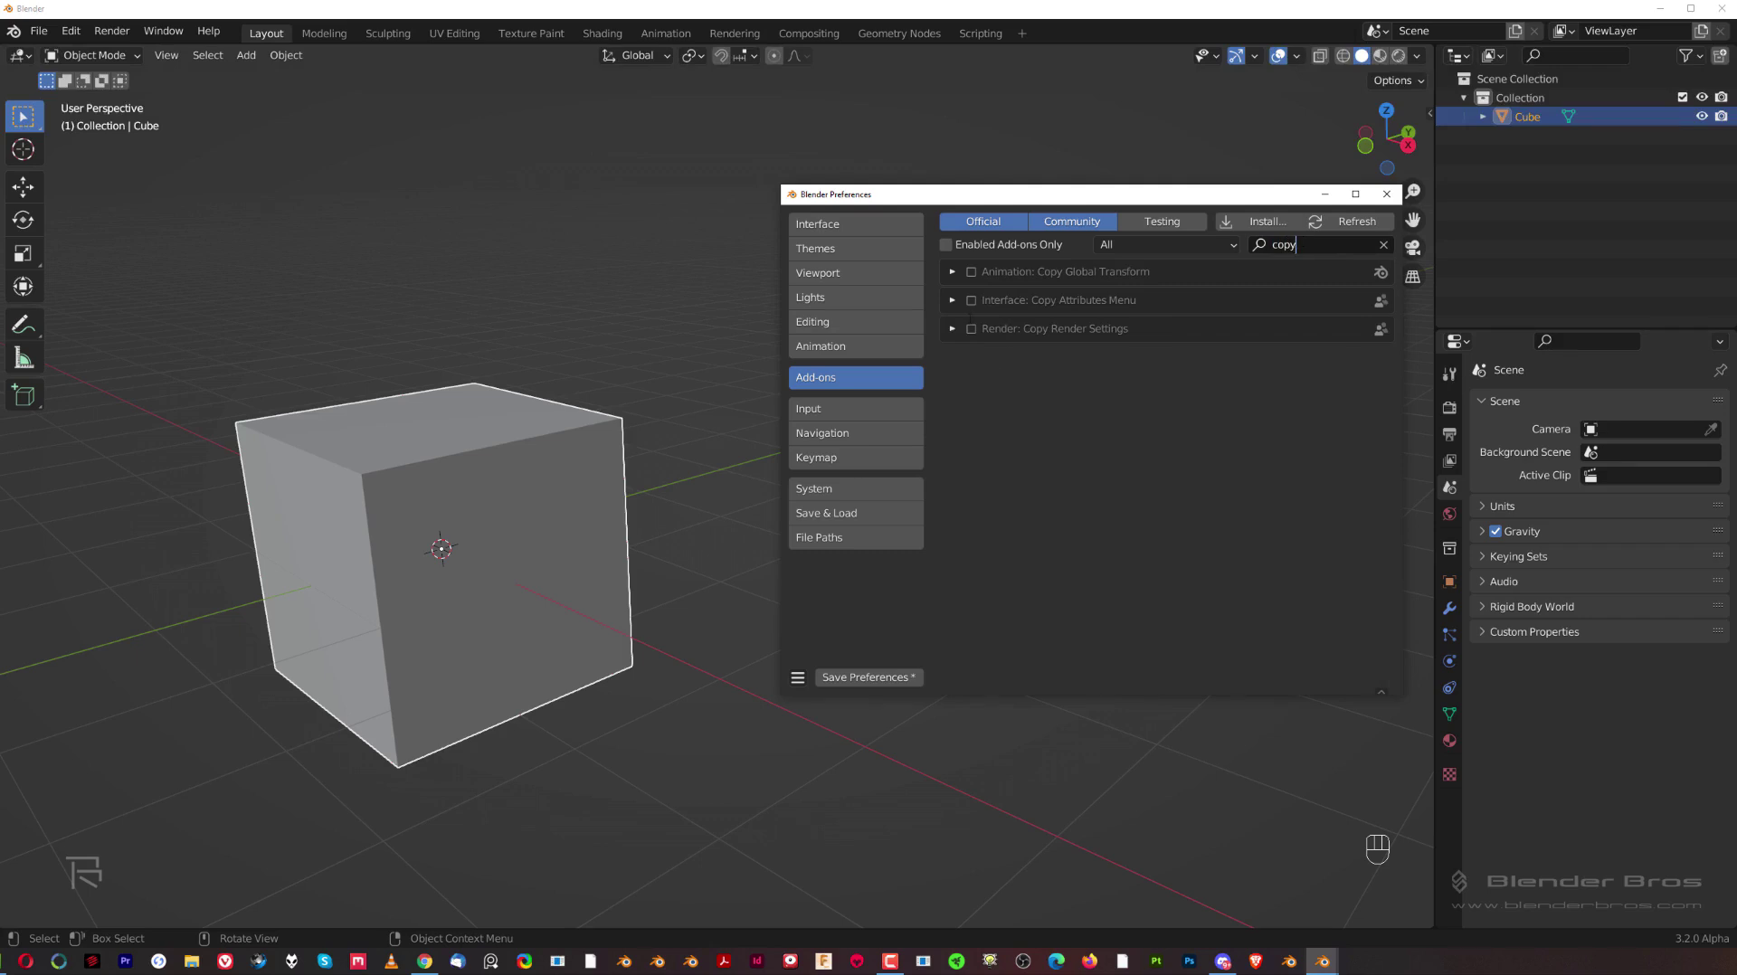
left_click(972, 300)
left_click(869, 677)
Disable Auto Perspective in the Navigation preferences for orbiting and panning.
left_click(903, 409)
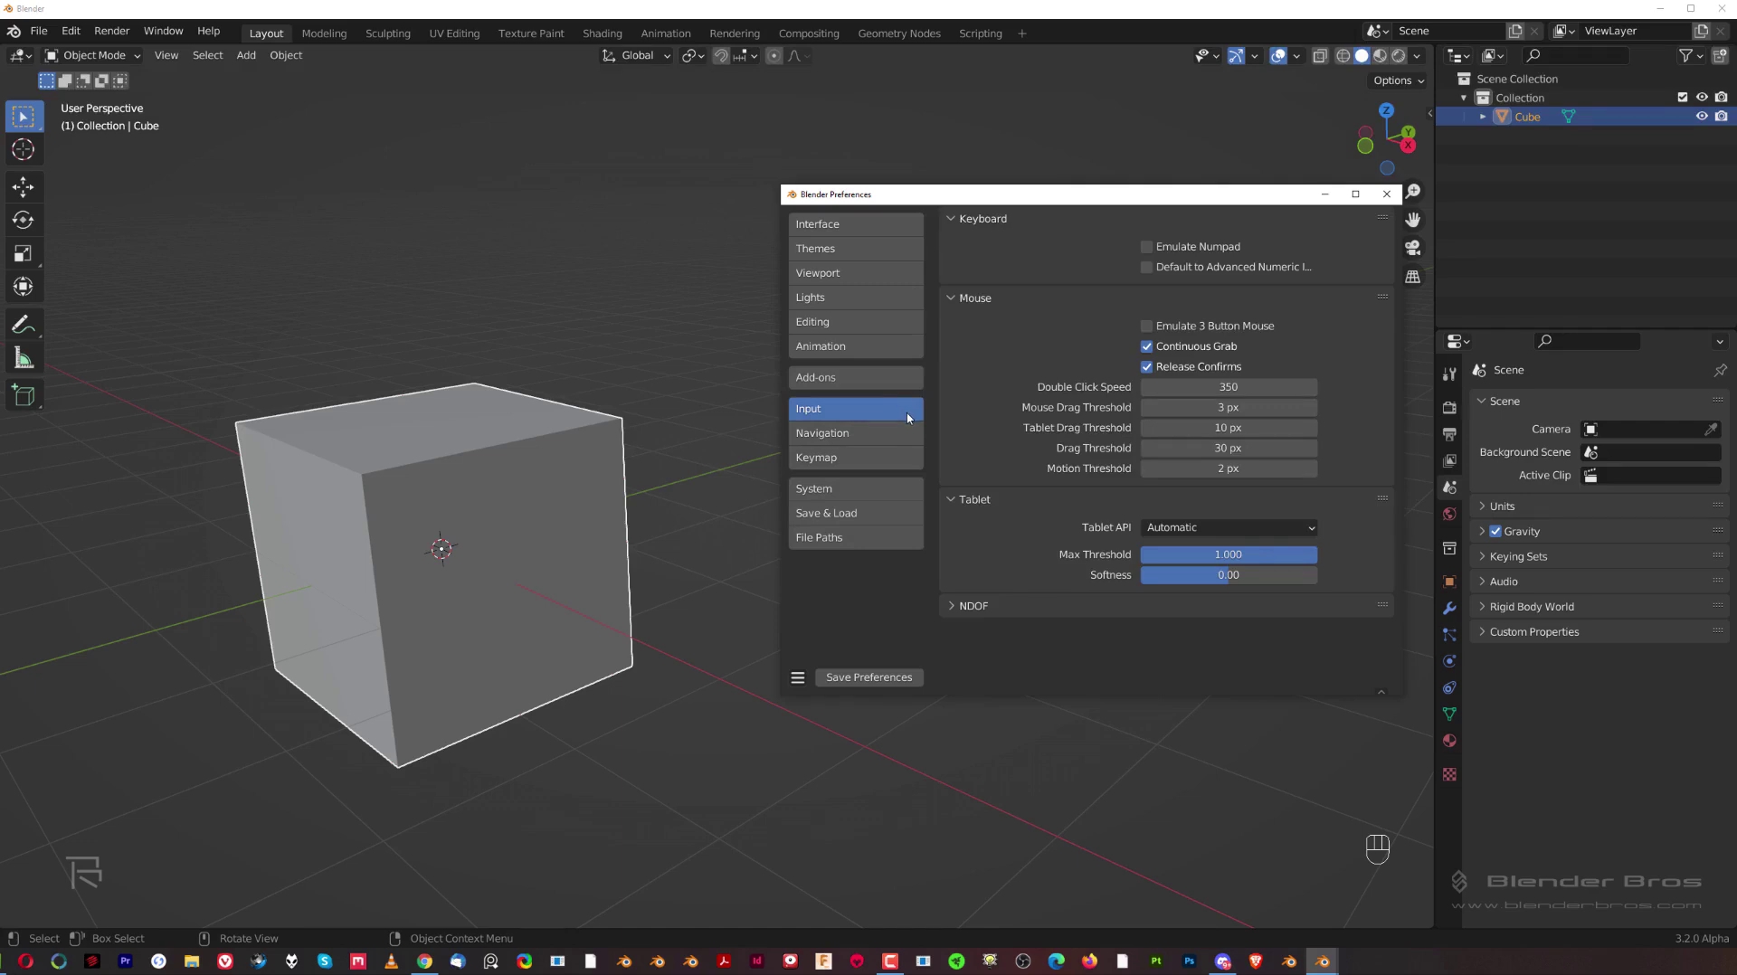
left_click(884, 436)
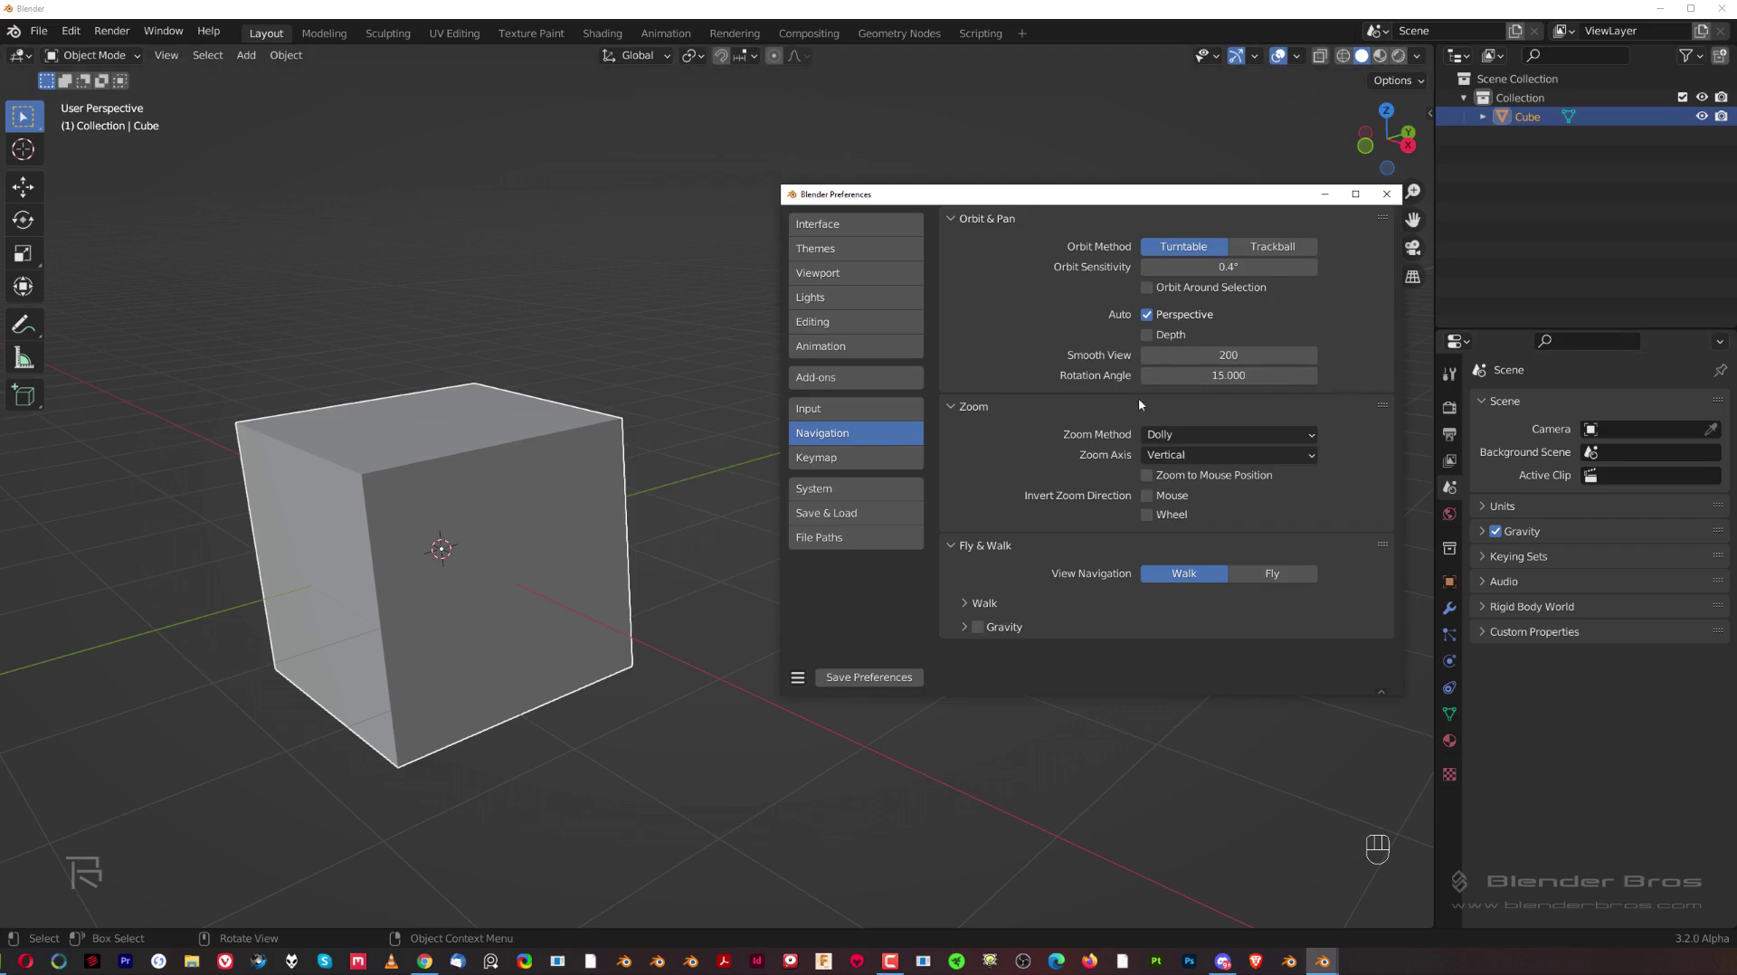
left_click(1147, 314)
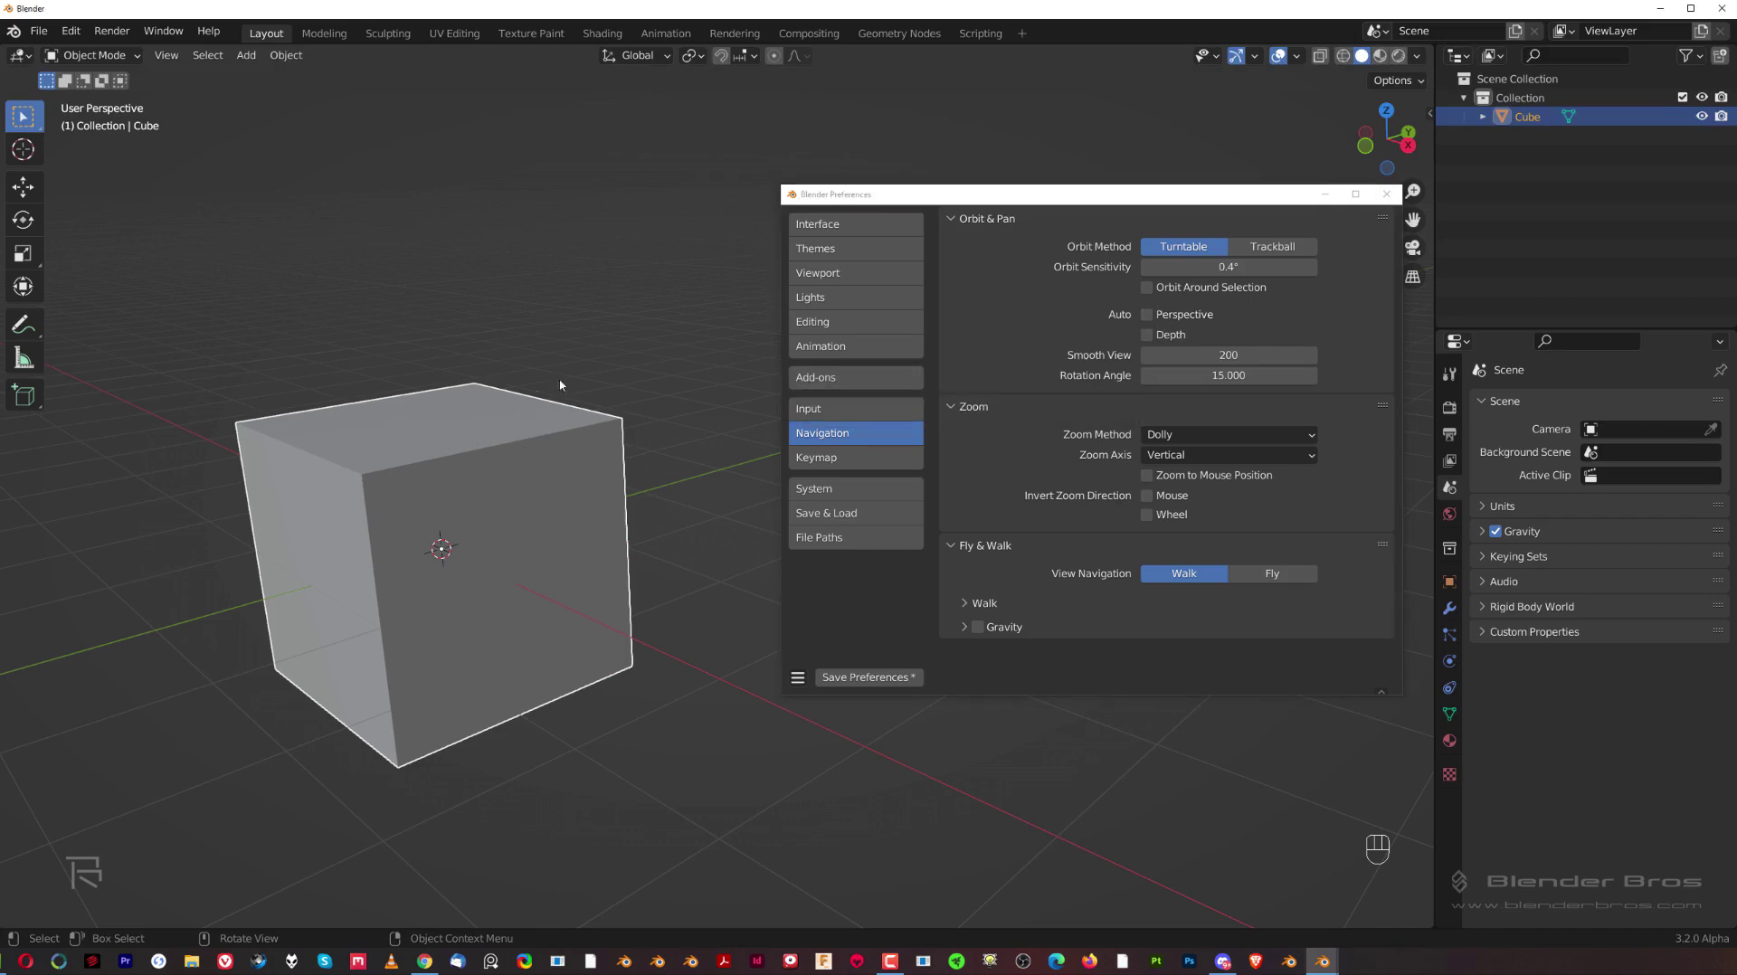
mouse_move(474, 451)
middle_mouse_down("shift")
mouse_move(566, 400)
mouse_move(483, 447)
middle_mouse_up("shift")
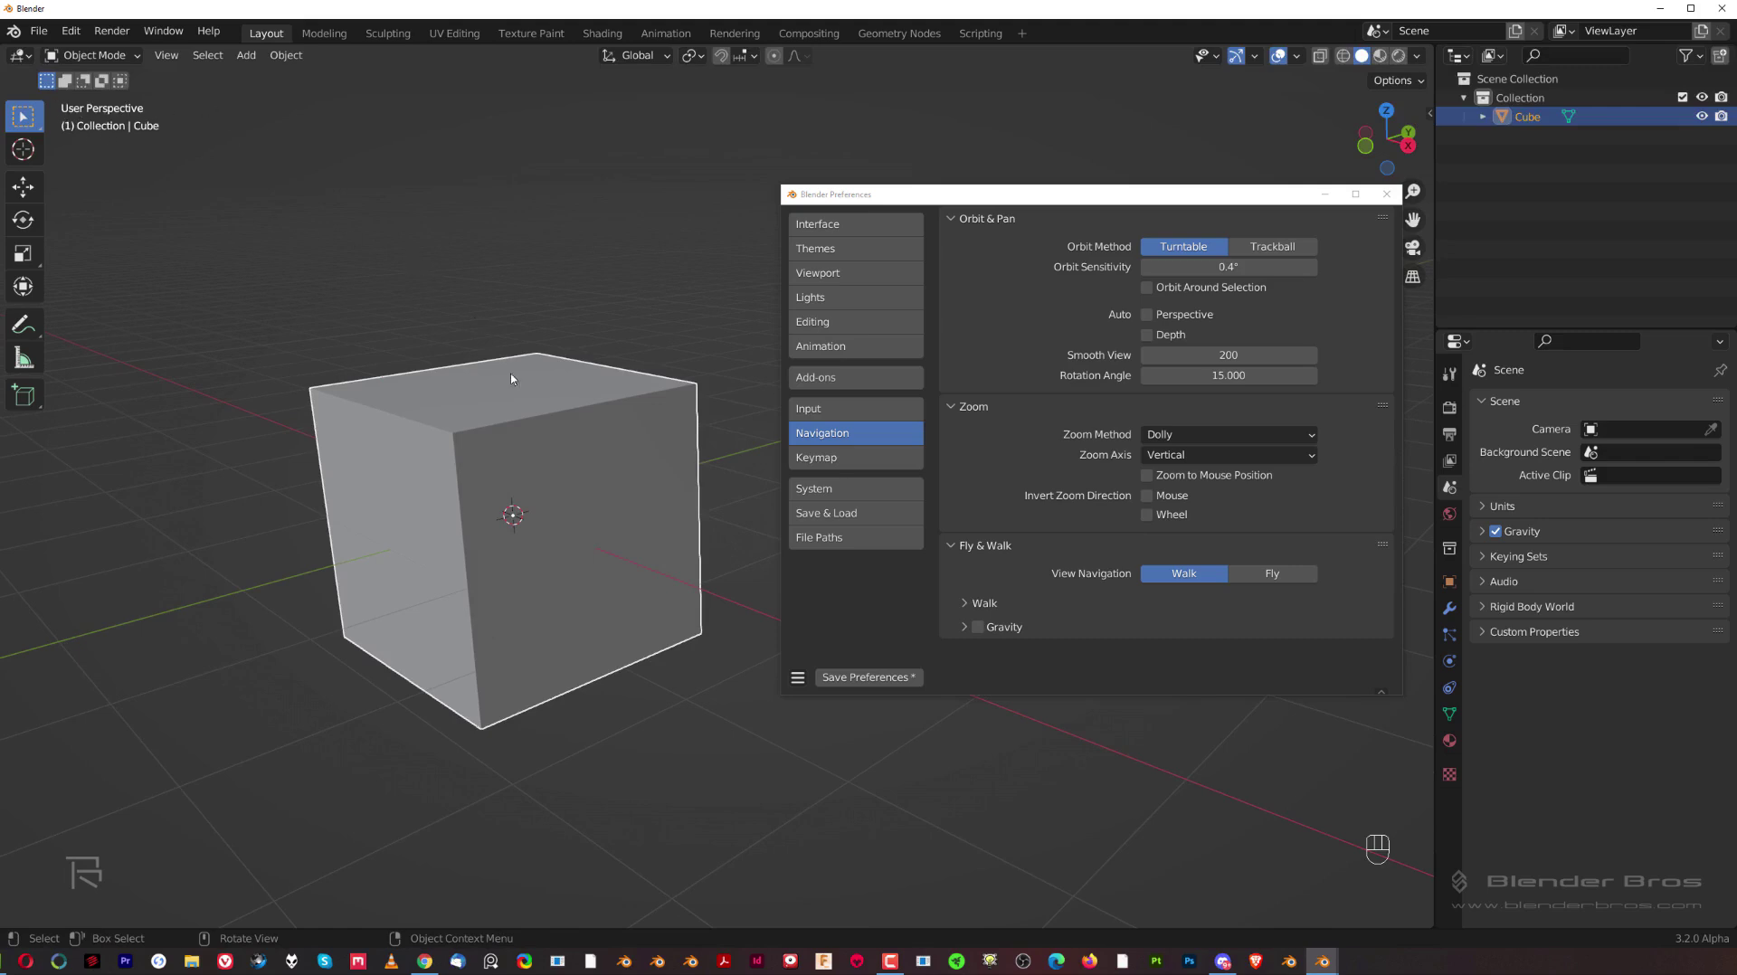
Compare the cube in orthographic and perspective projection, ending in User Perspective.
key("KP_5")
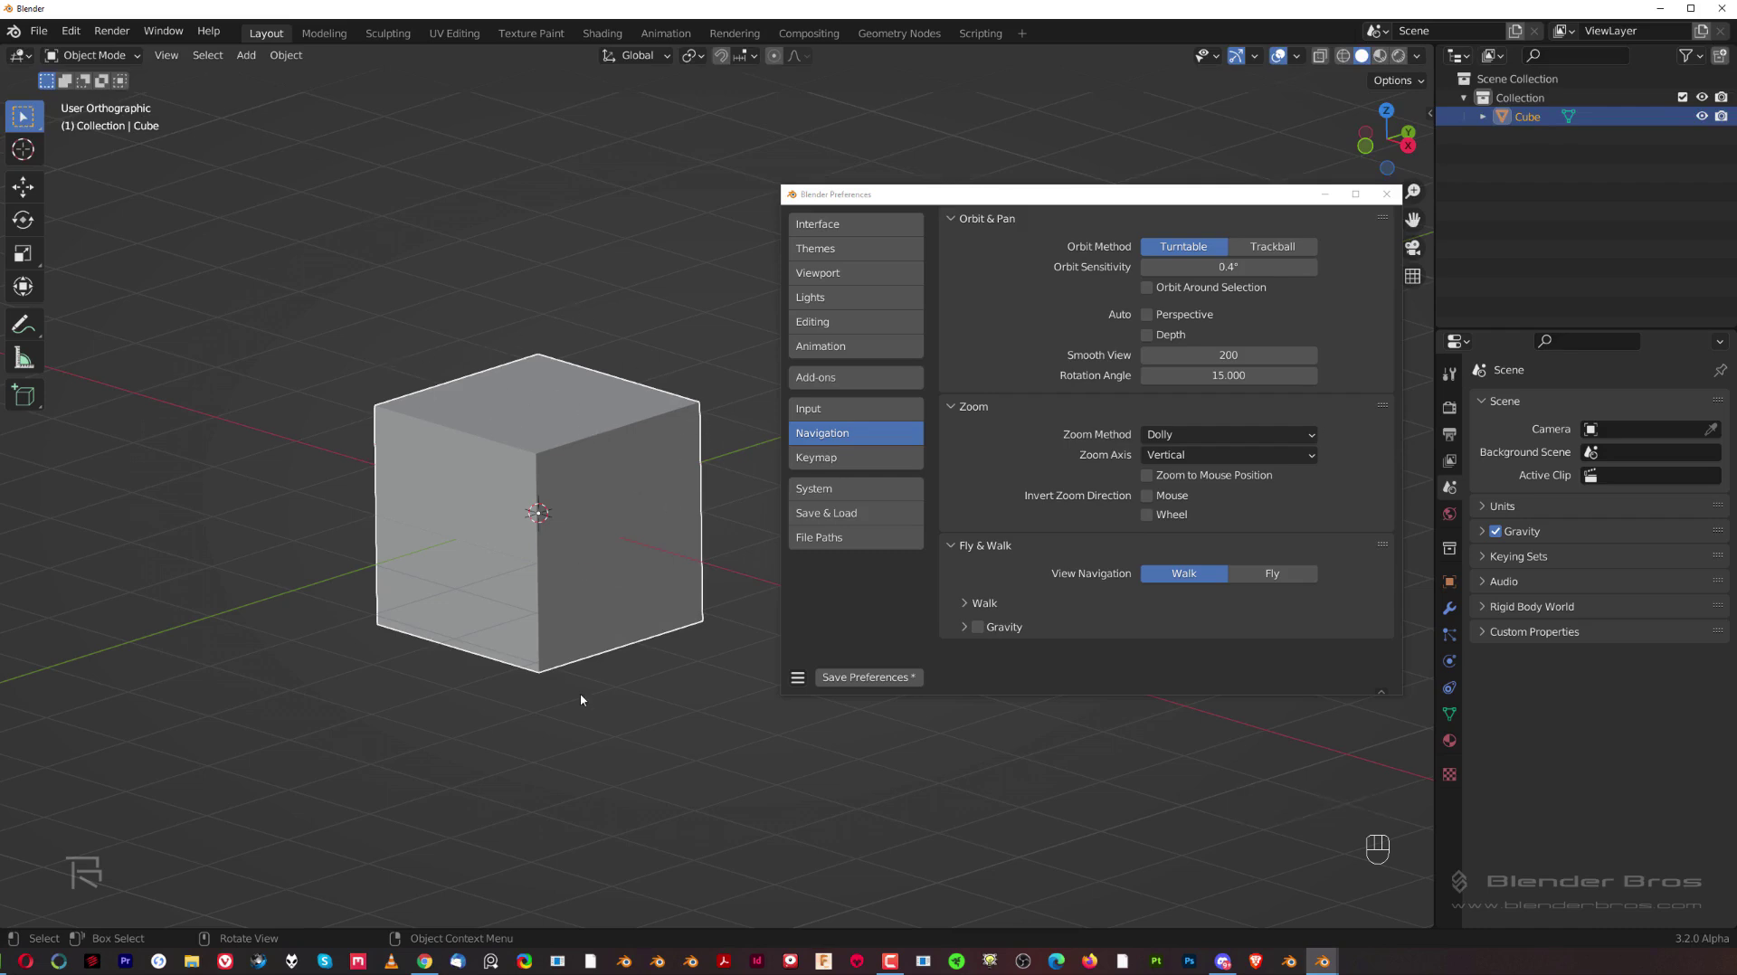
key("KP_5")
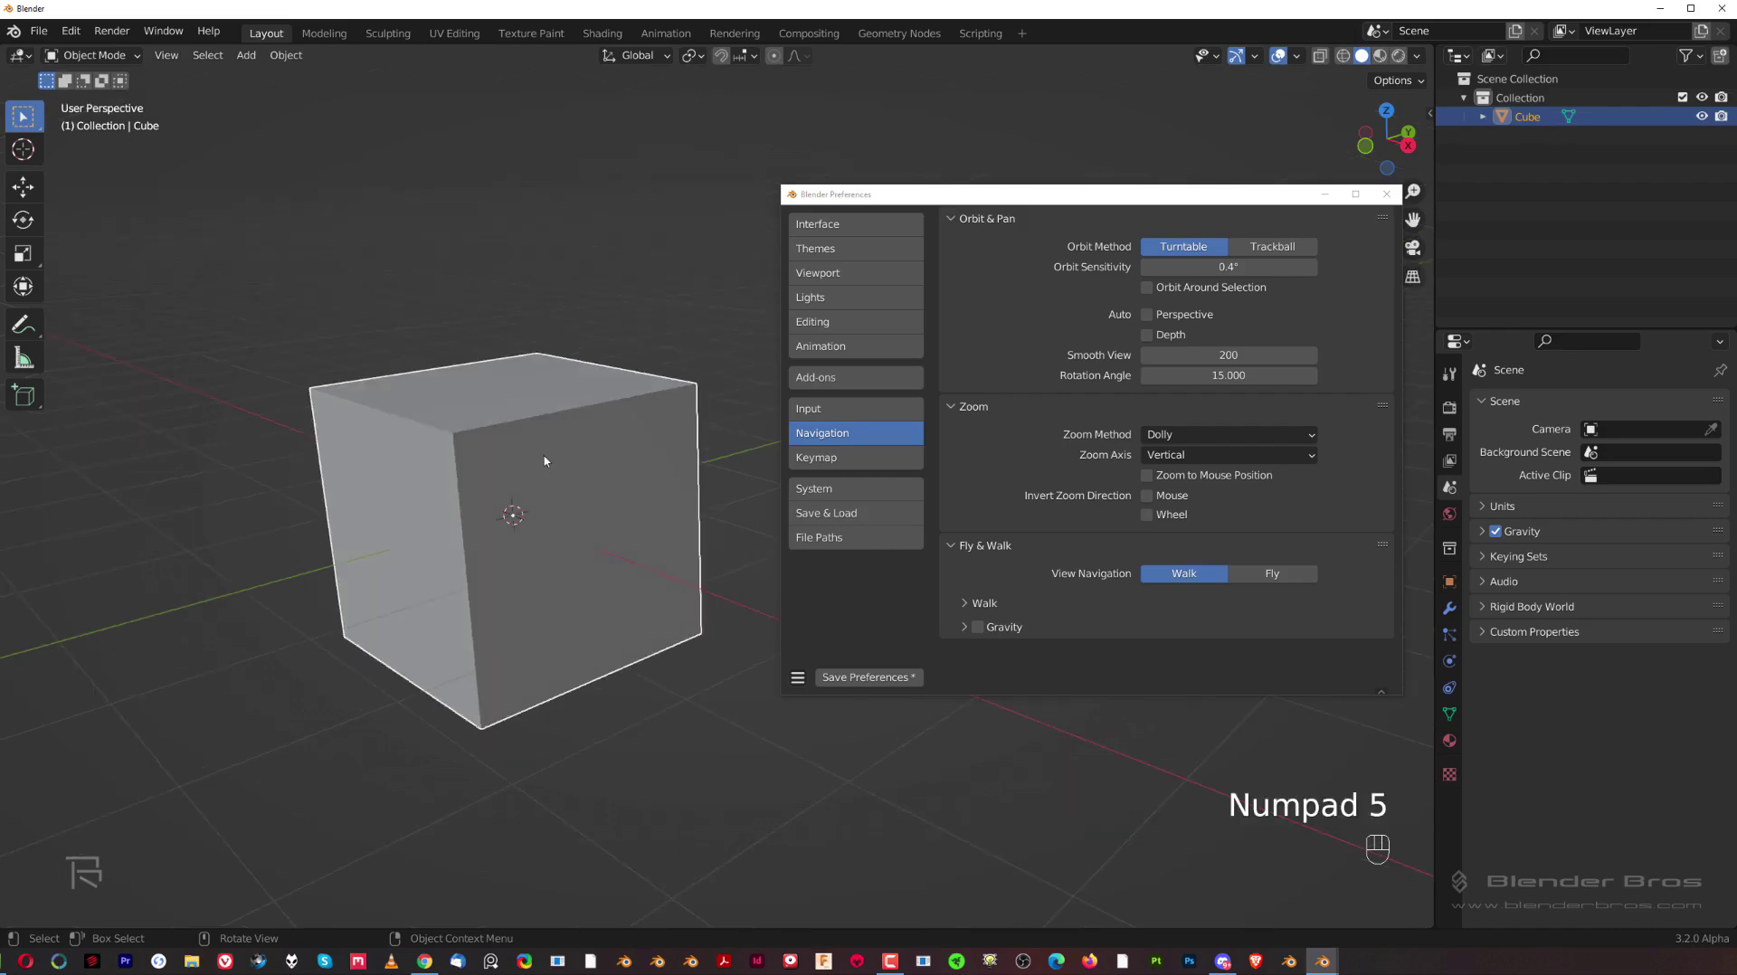
key("KP_5")
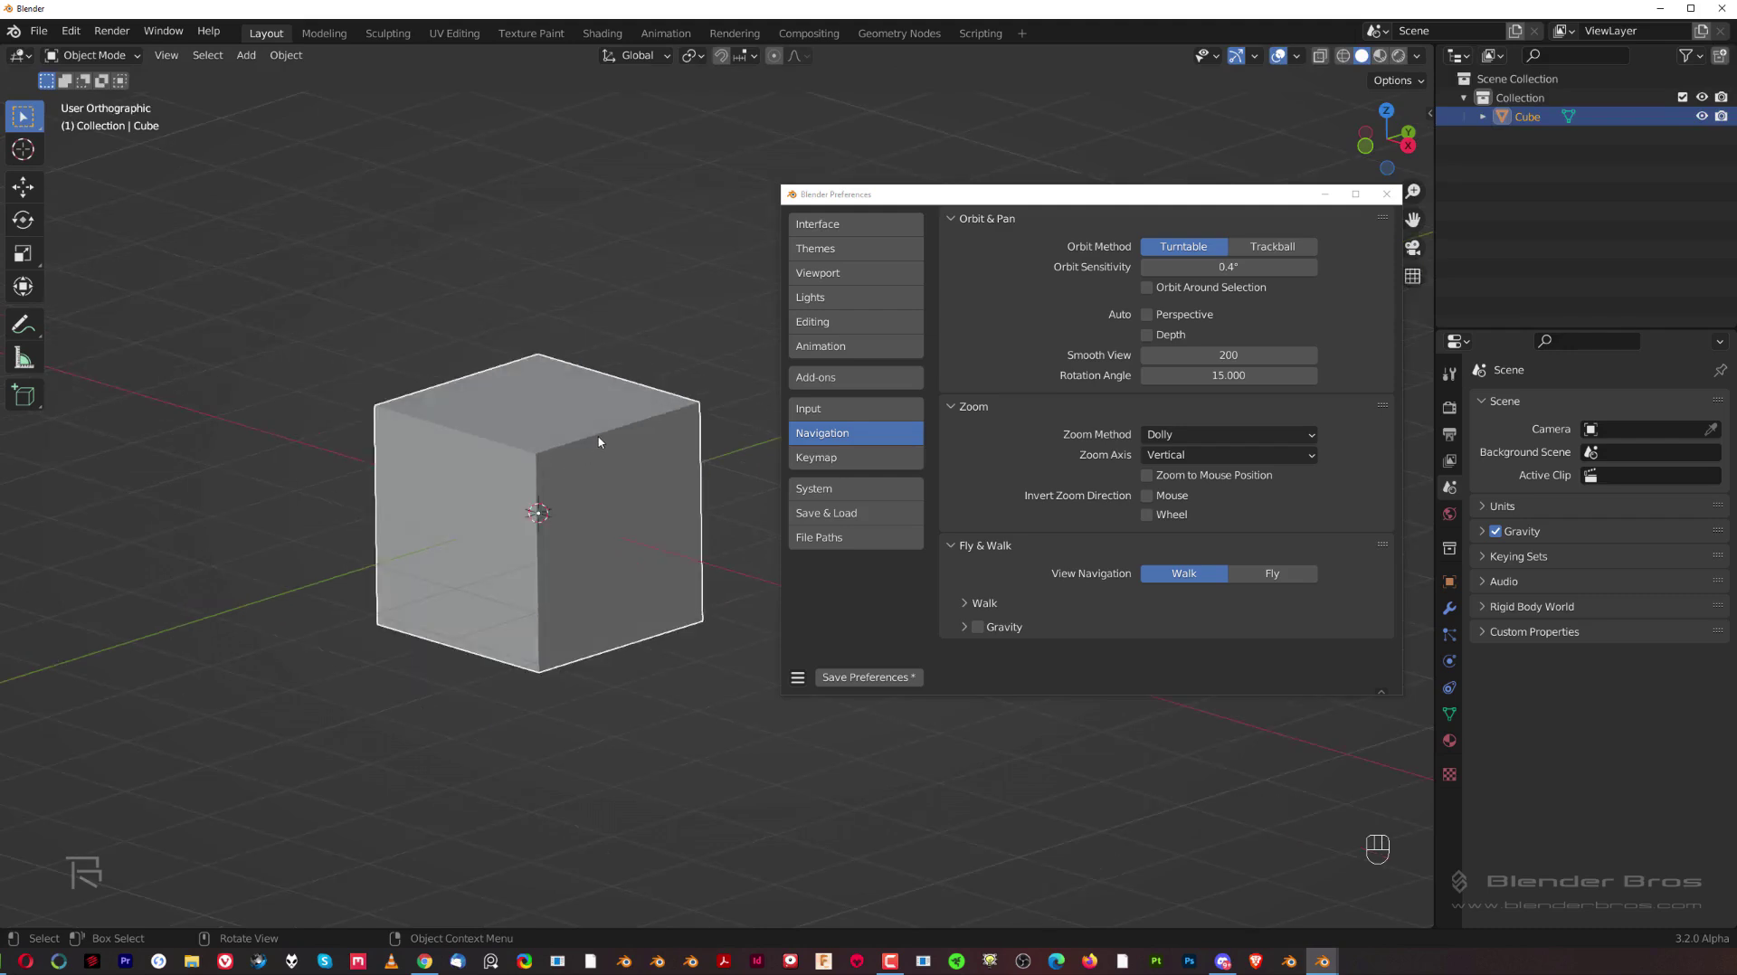
key("KP_5")
key("KP_5")
key("KP_5")
key("KP_5")
key("KP_5")
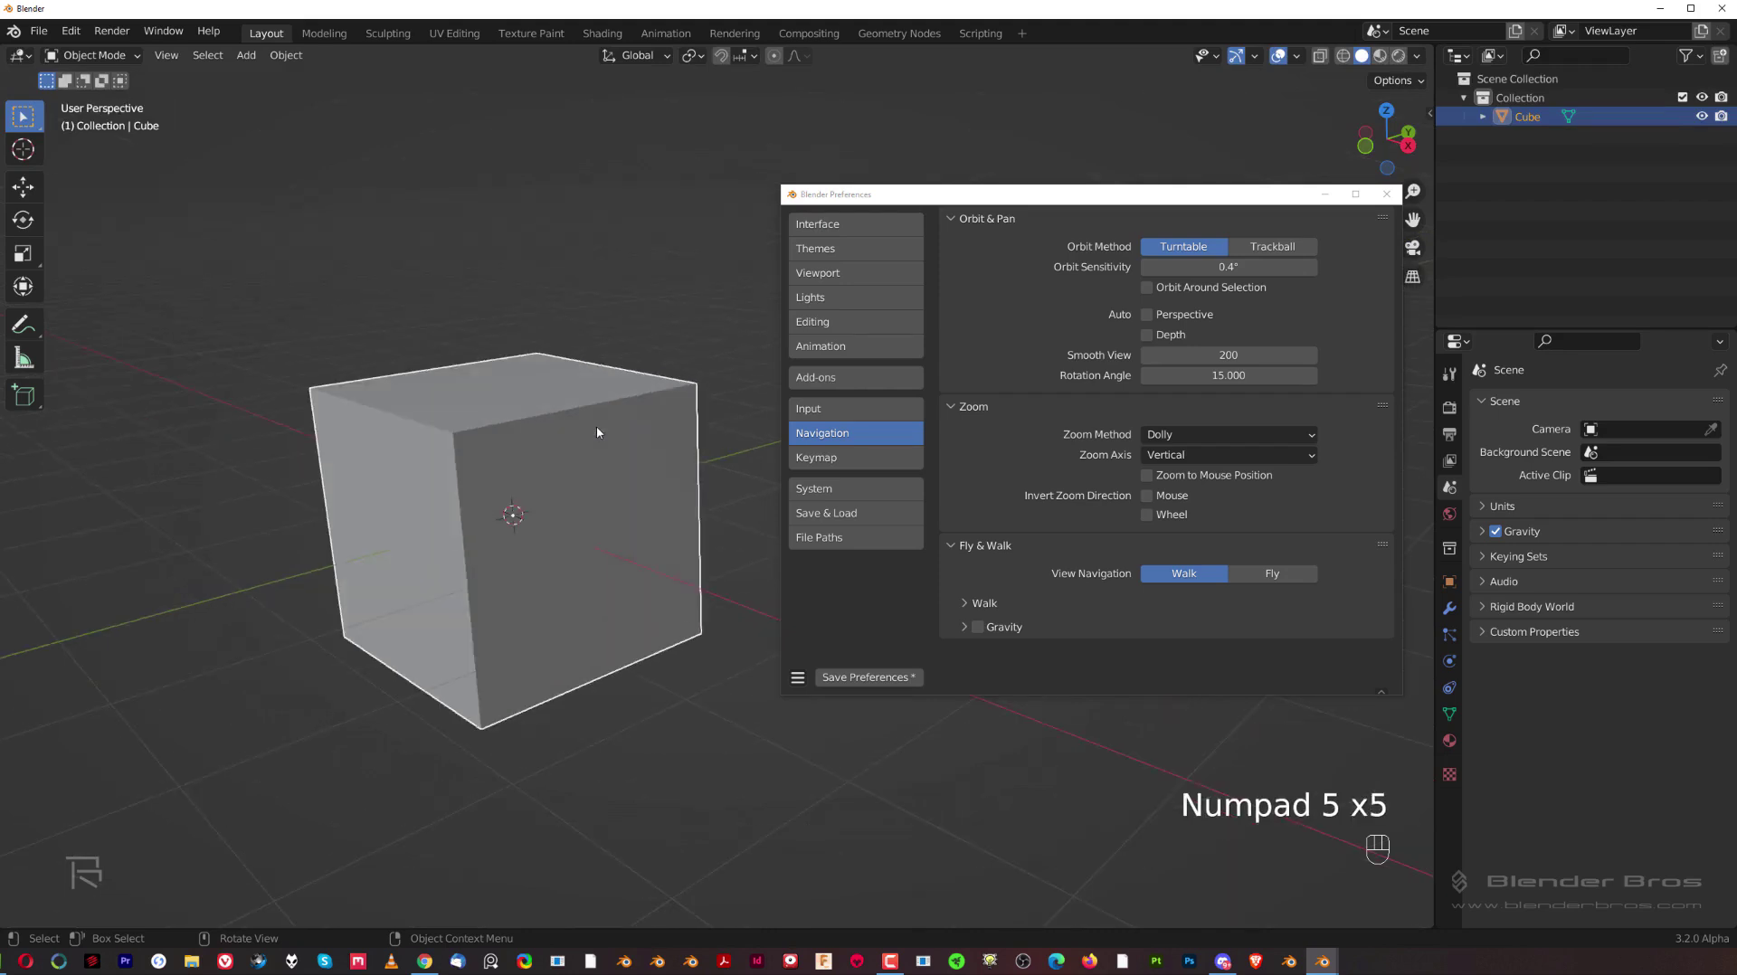
key("KP_5")
key("KP_5")
key("KP_5")
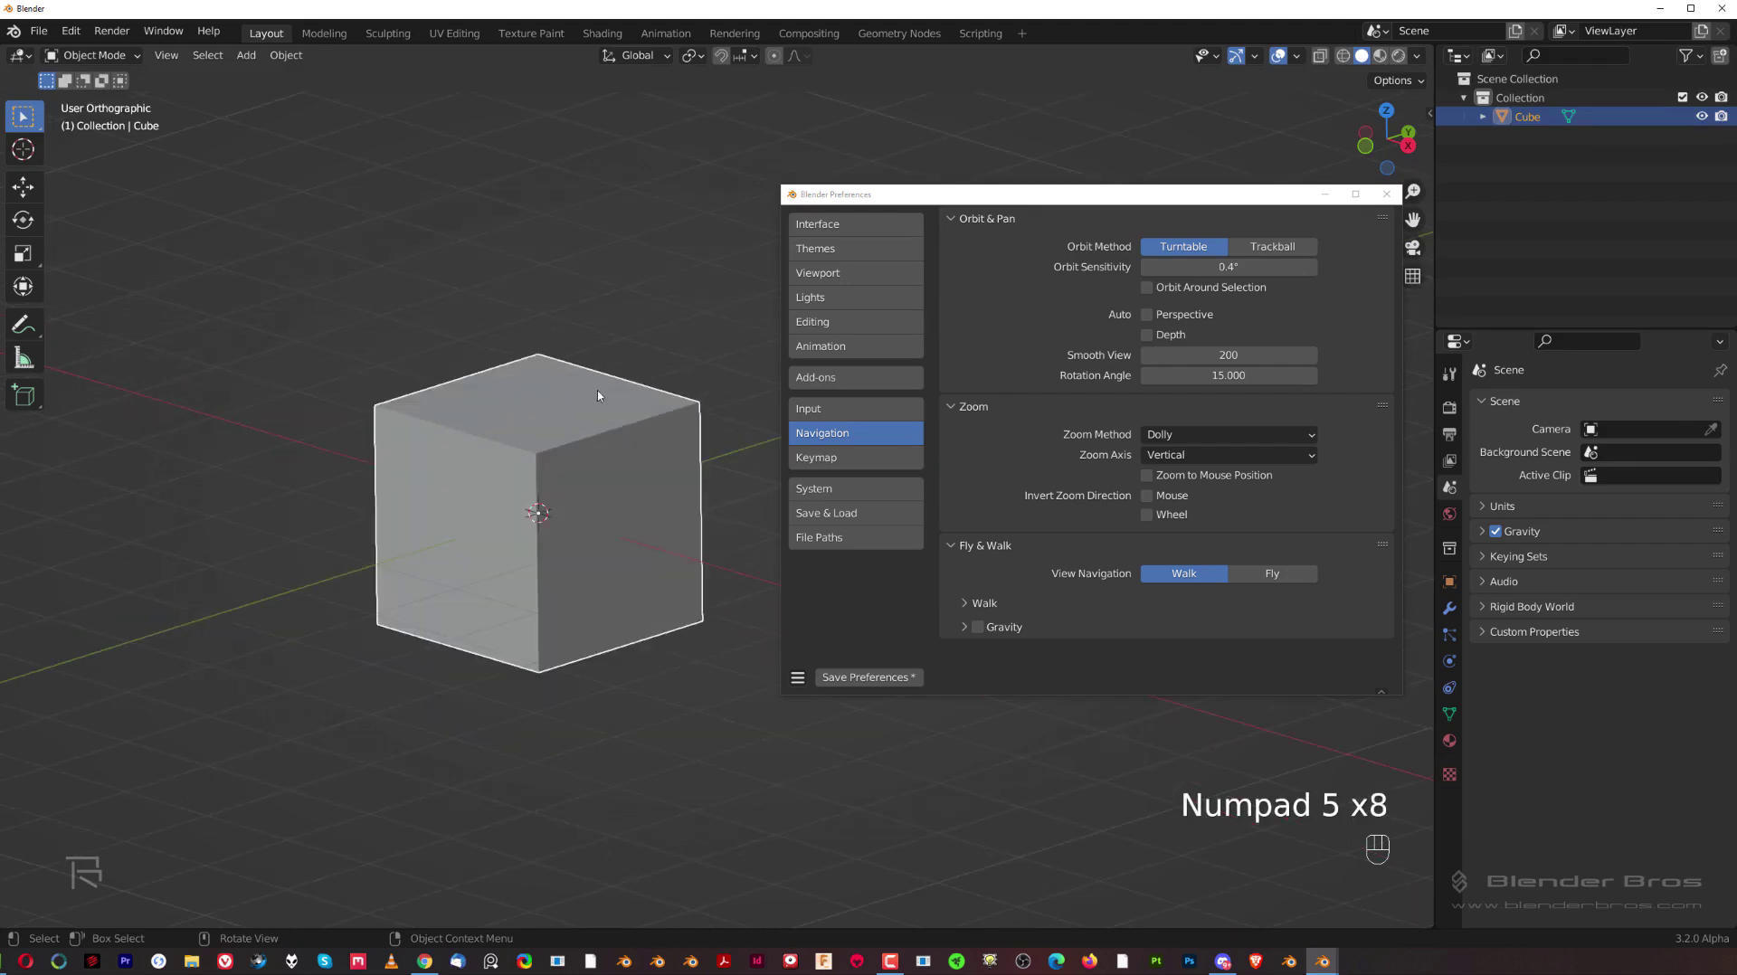
key("KP_5")
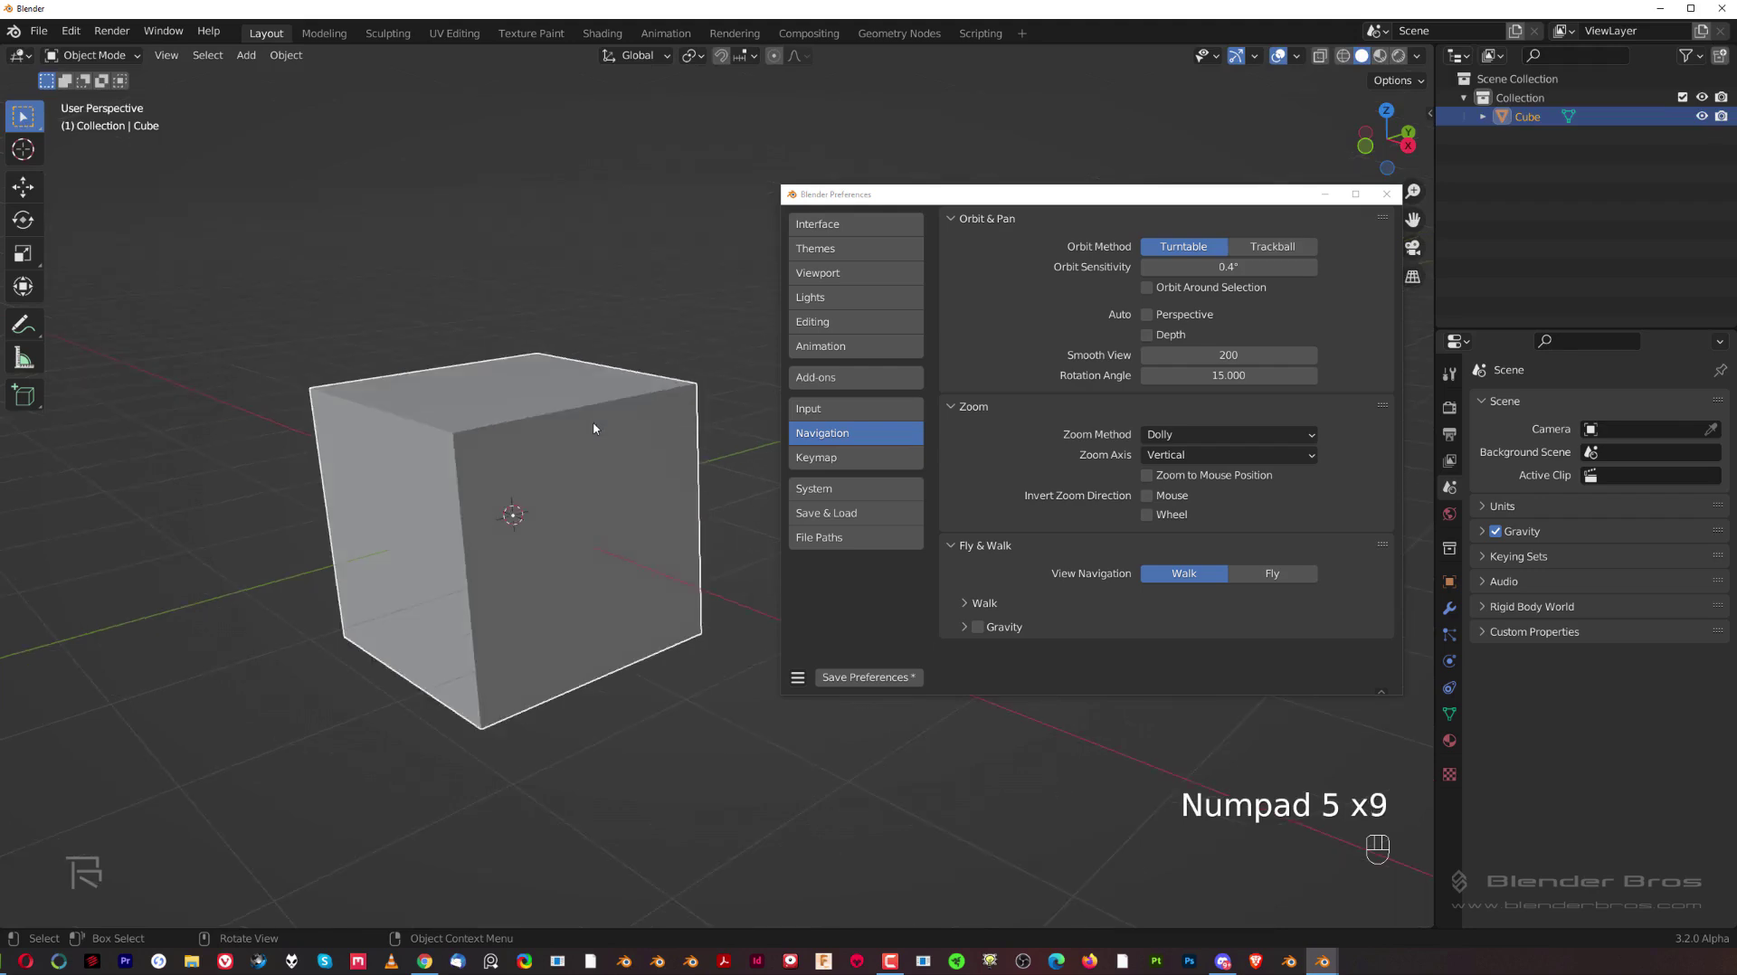
key("KP_5")
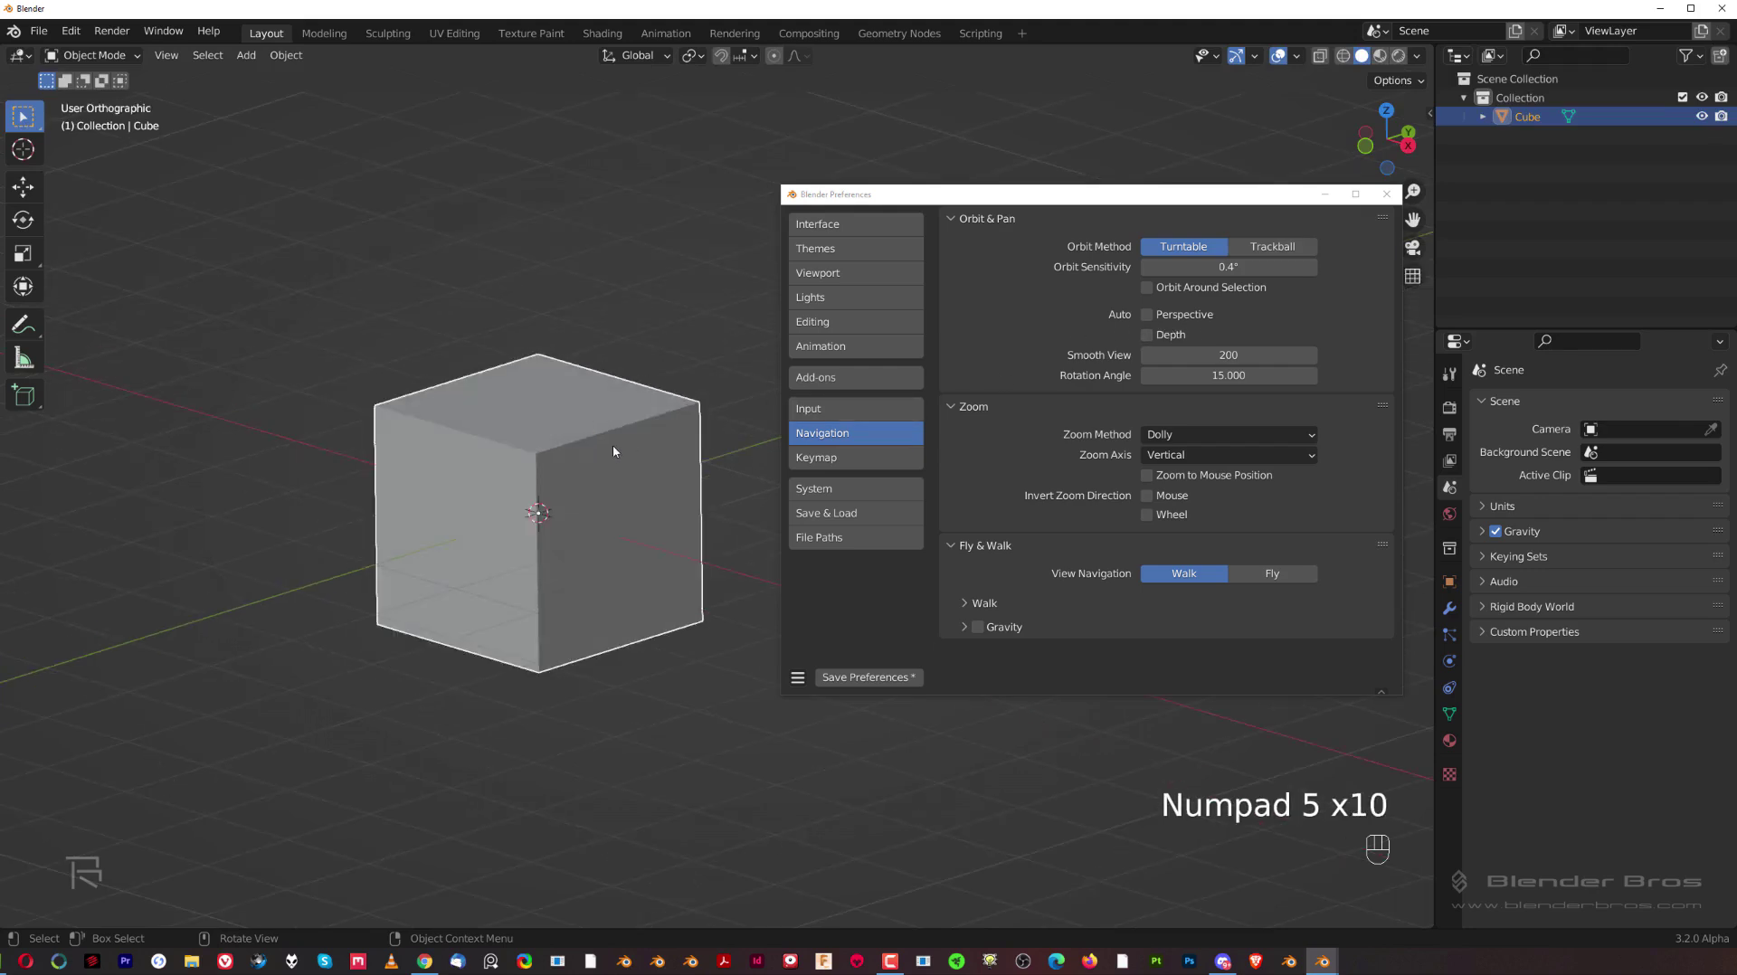
key("KP_5")
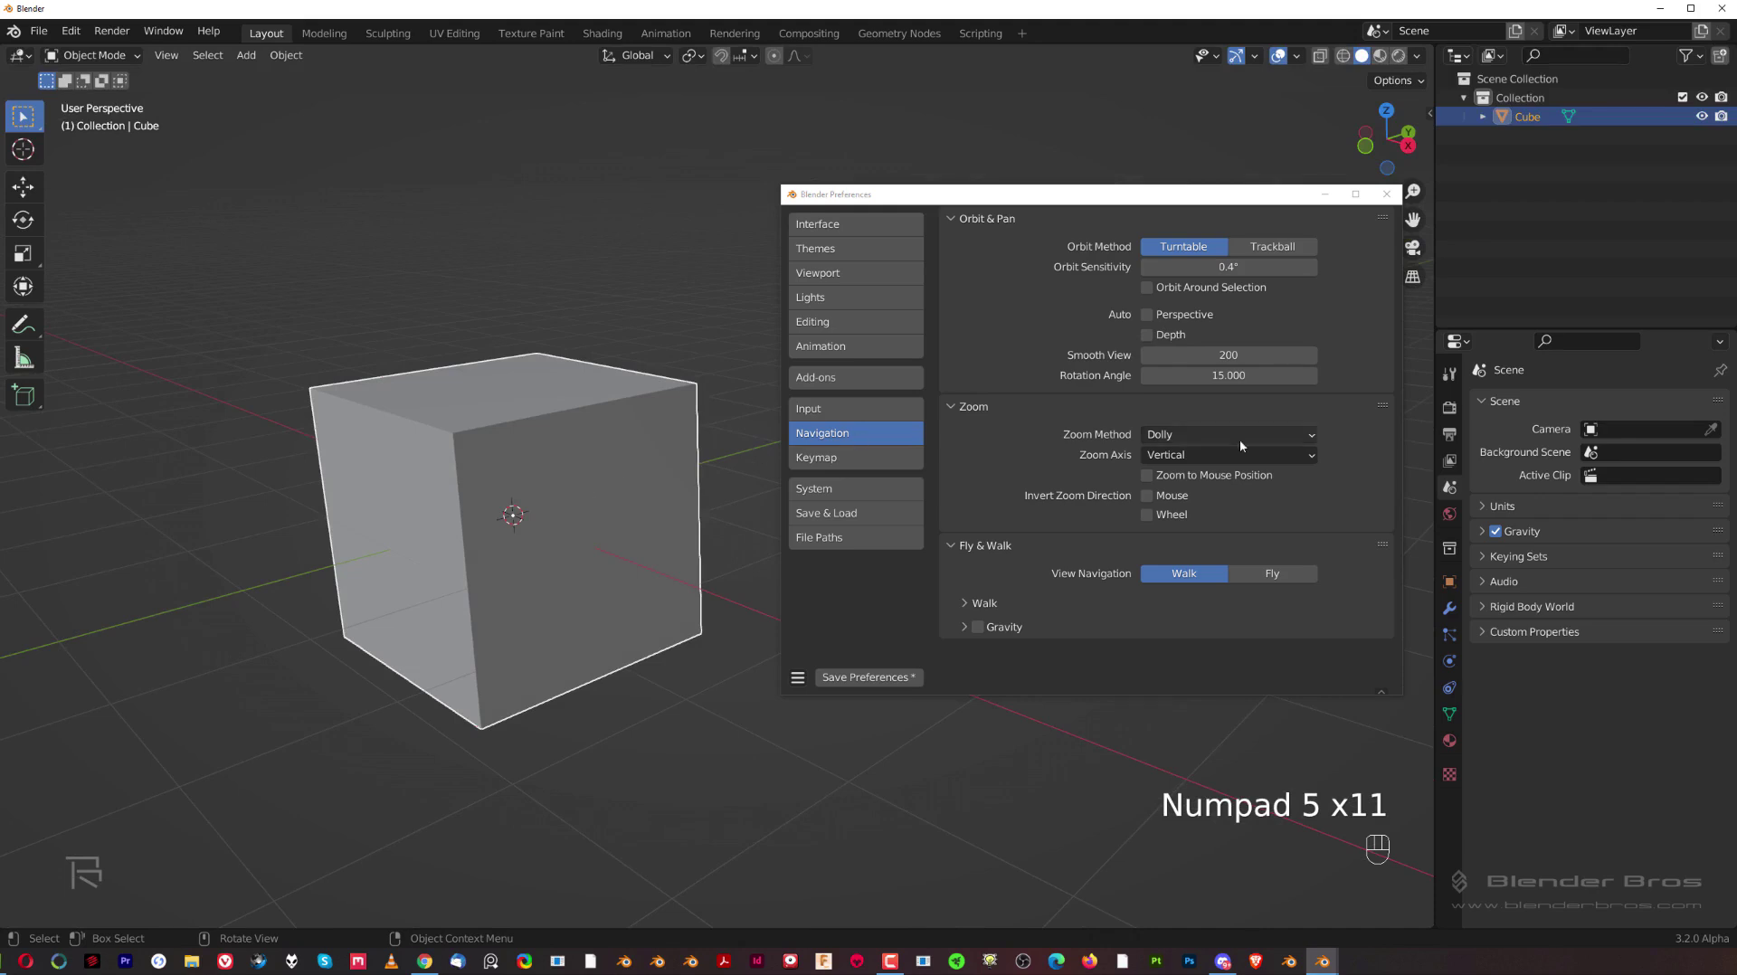
Enable Orbit Around Selection in the Navigation preferences and try orbiting around the cube.
left_click(1161, 290)
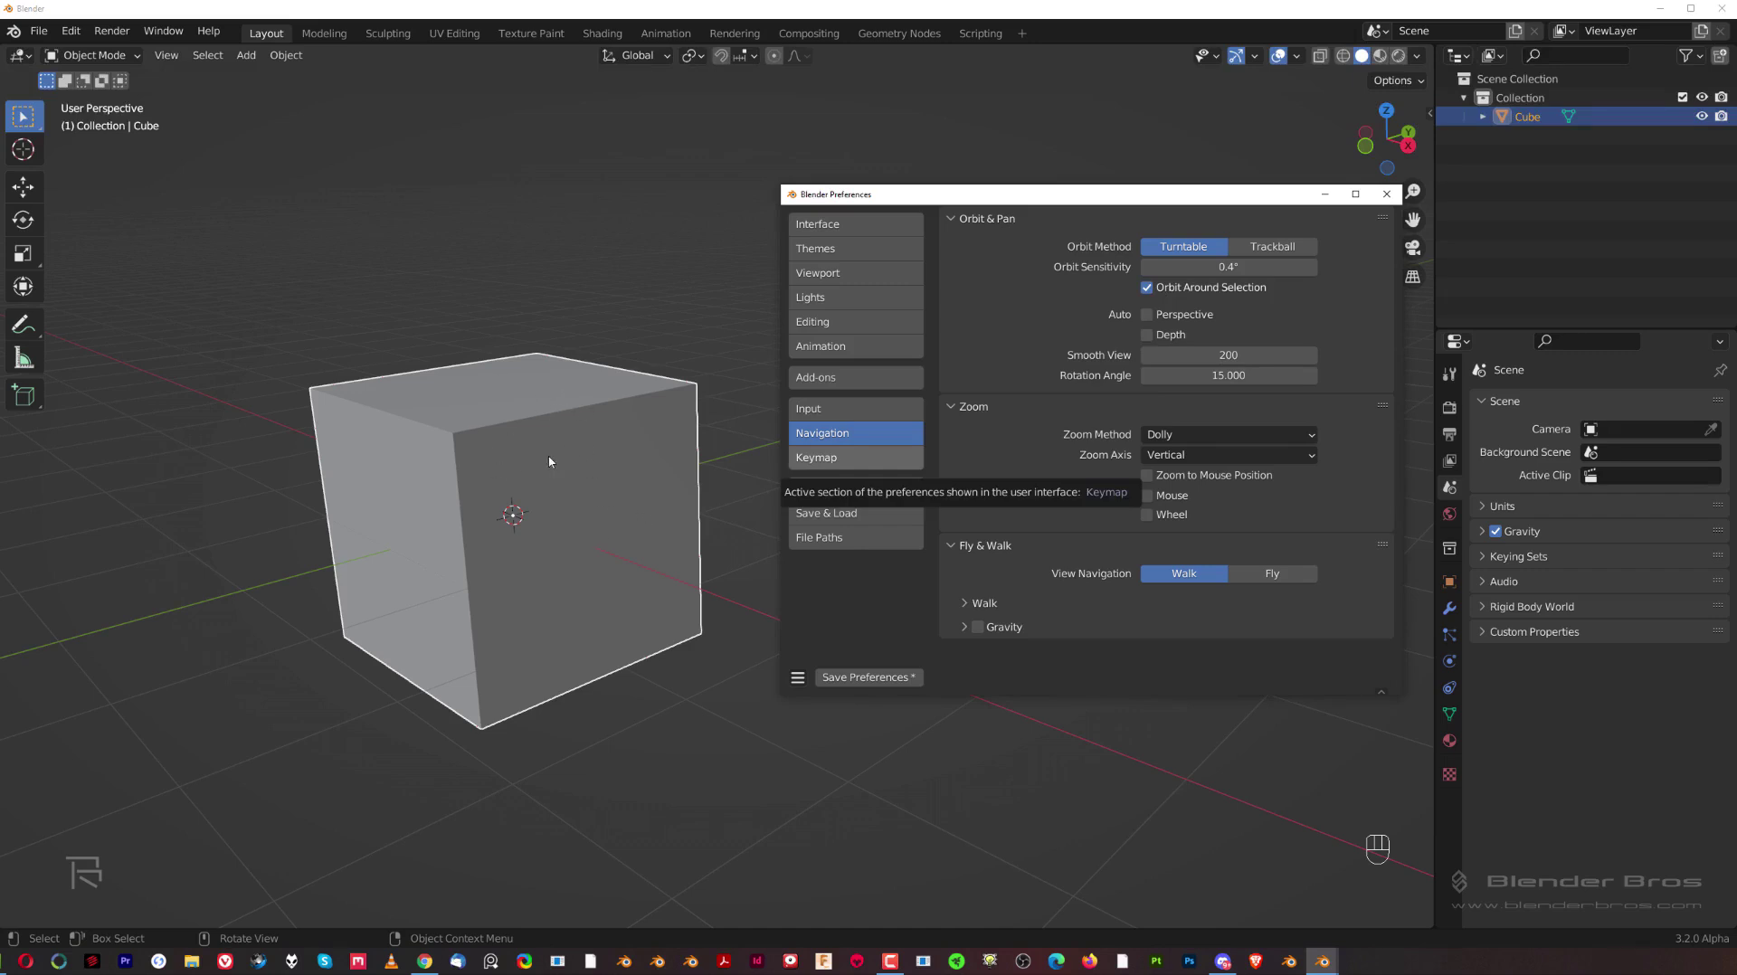
middle_click_drag(469, 434, 495, 246)
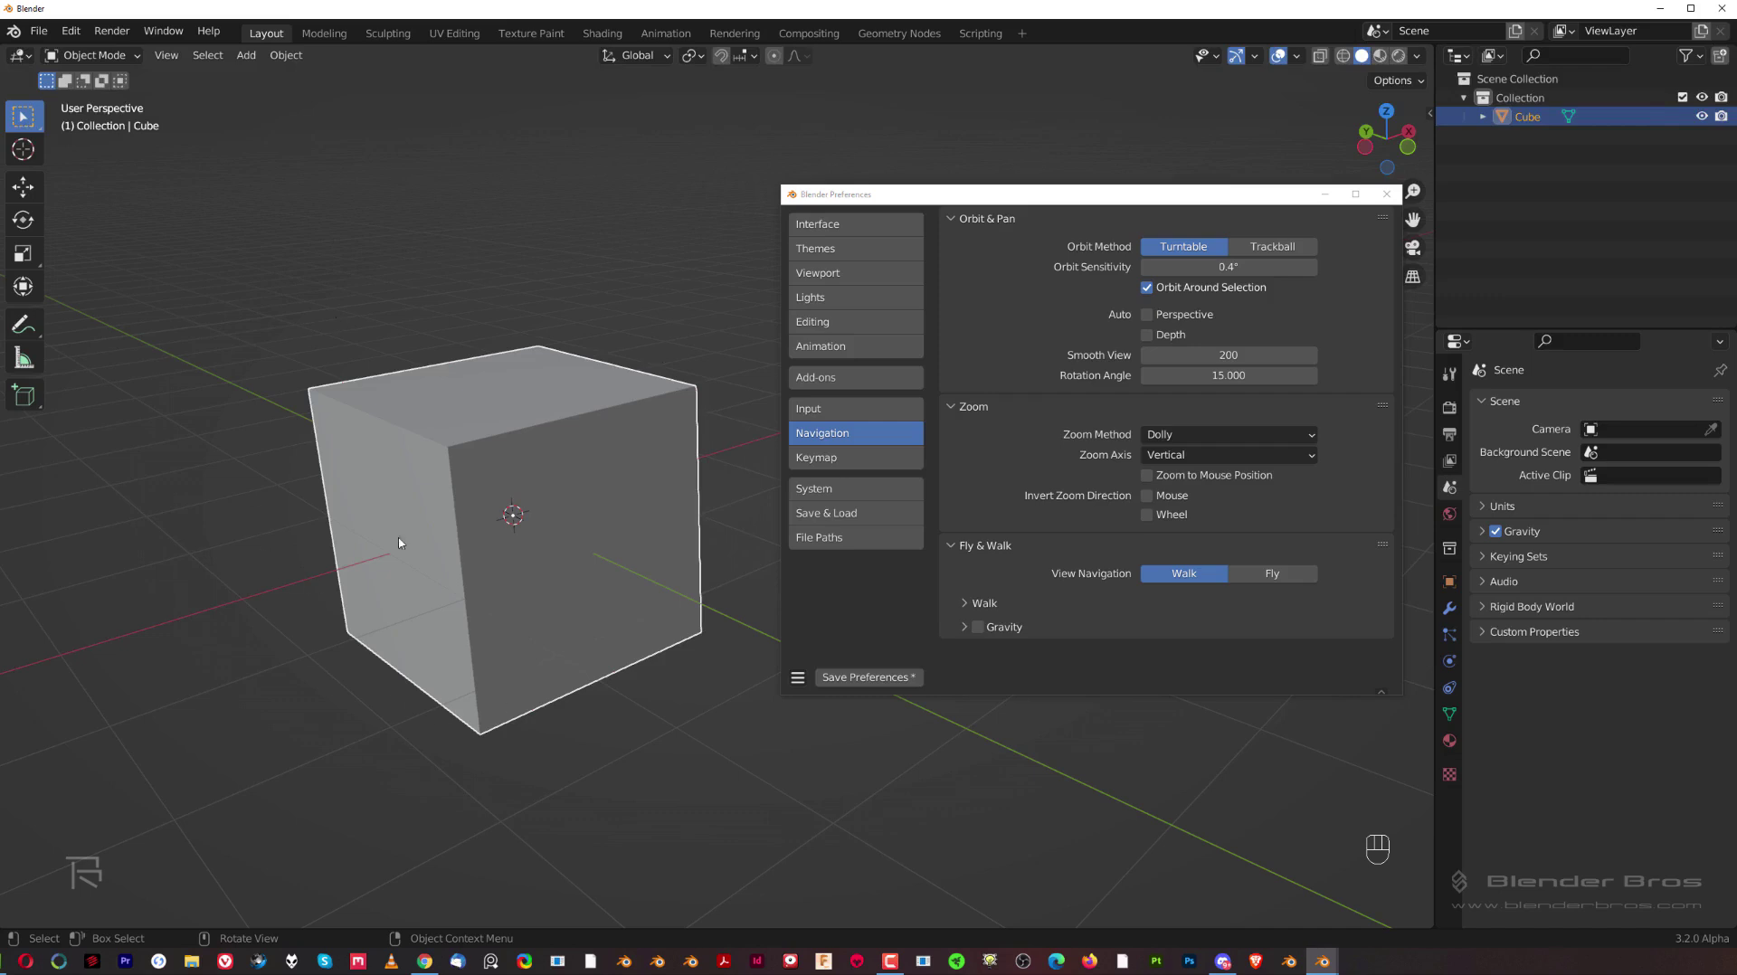
Duplicate the cube twice, placing both copies apart from the original, and select all three cubes to test orbiting.
scroll(488, 507, "down", 6)
key("shift+d")
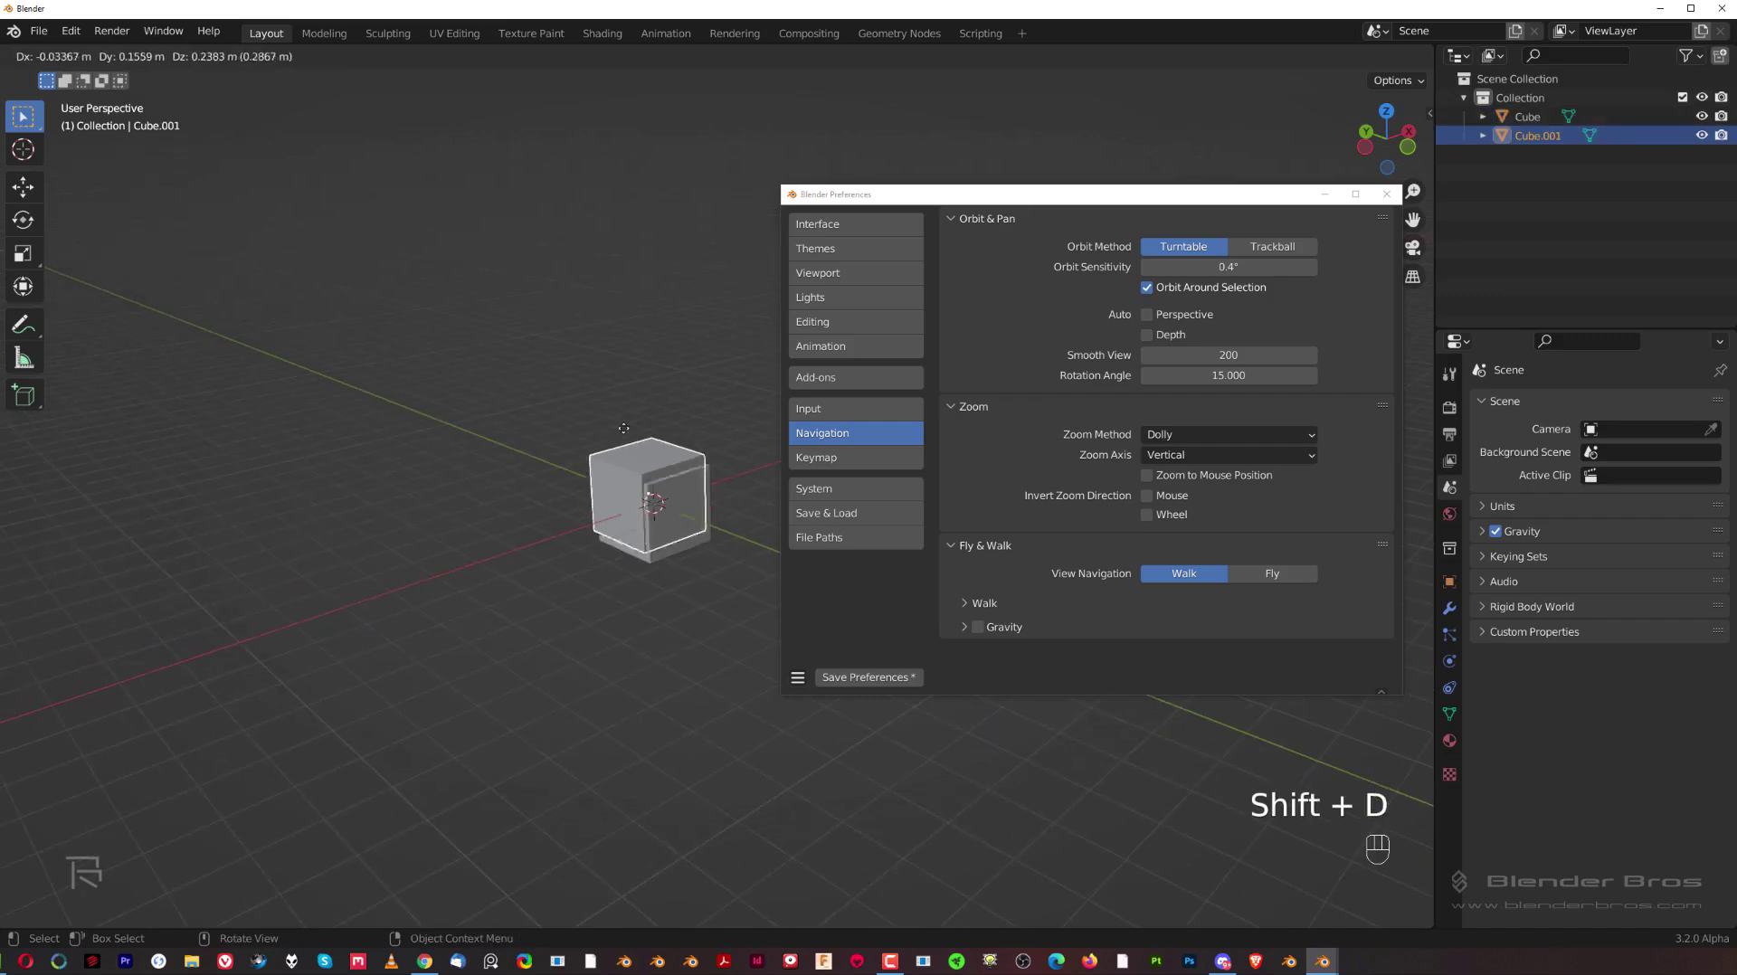
left_click(465, 353)
key("shift+d")
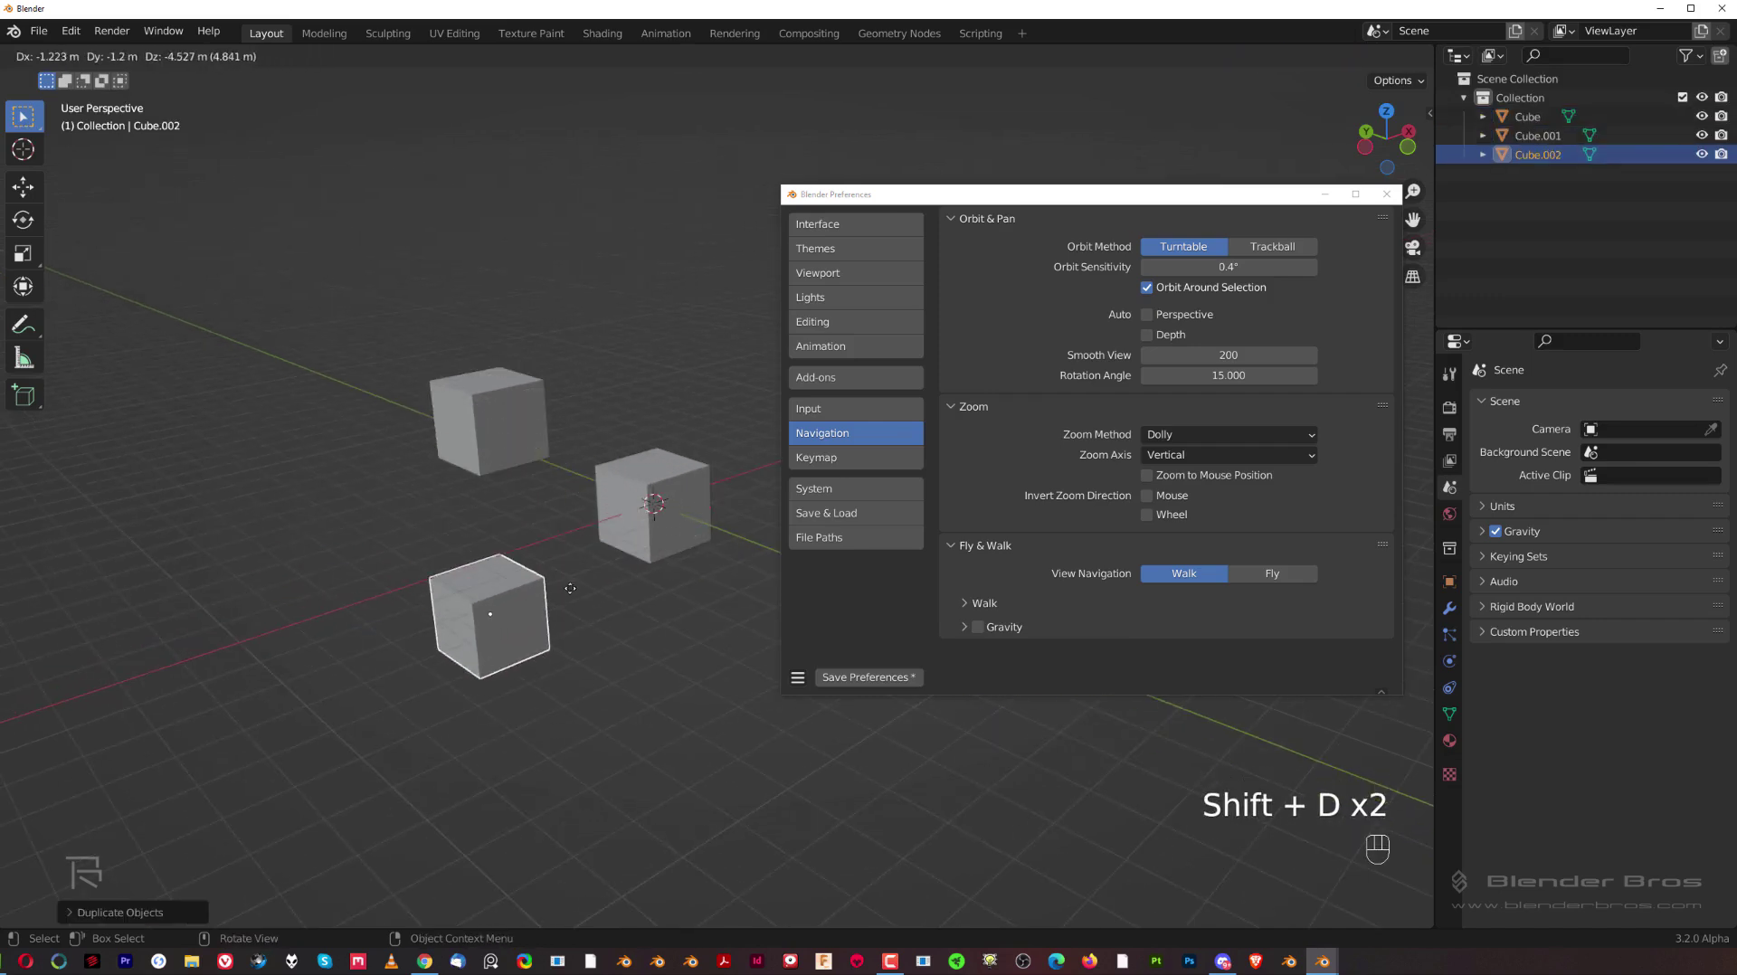
left_click(570, 588)
key("a")
middle_click_drag(631, 484, 440, 314)
middle_click_drag(362, 541, 572, 588)
Delete the original cube and the lower copy, and clear the location of the remaining upper copy.
left_click(561, 592)
left_click(507, 524, "shift")
key("x")
middle_click_drag(605, 531, 641, 573)
left_click(562, 408)
key("alt")
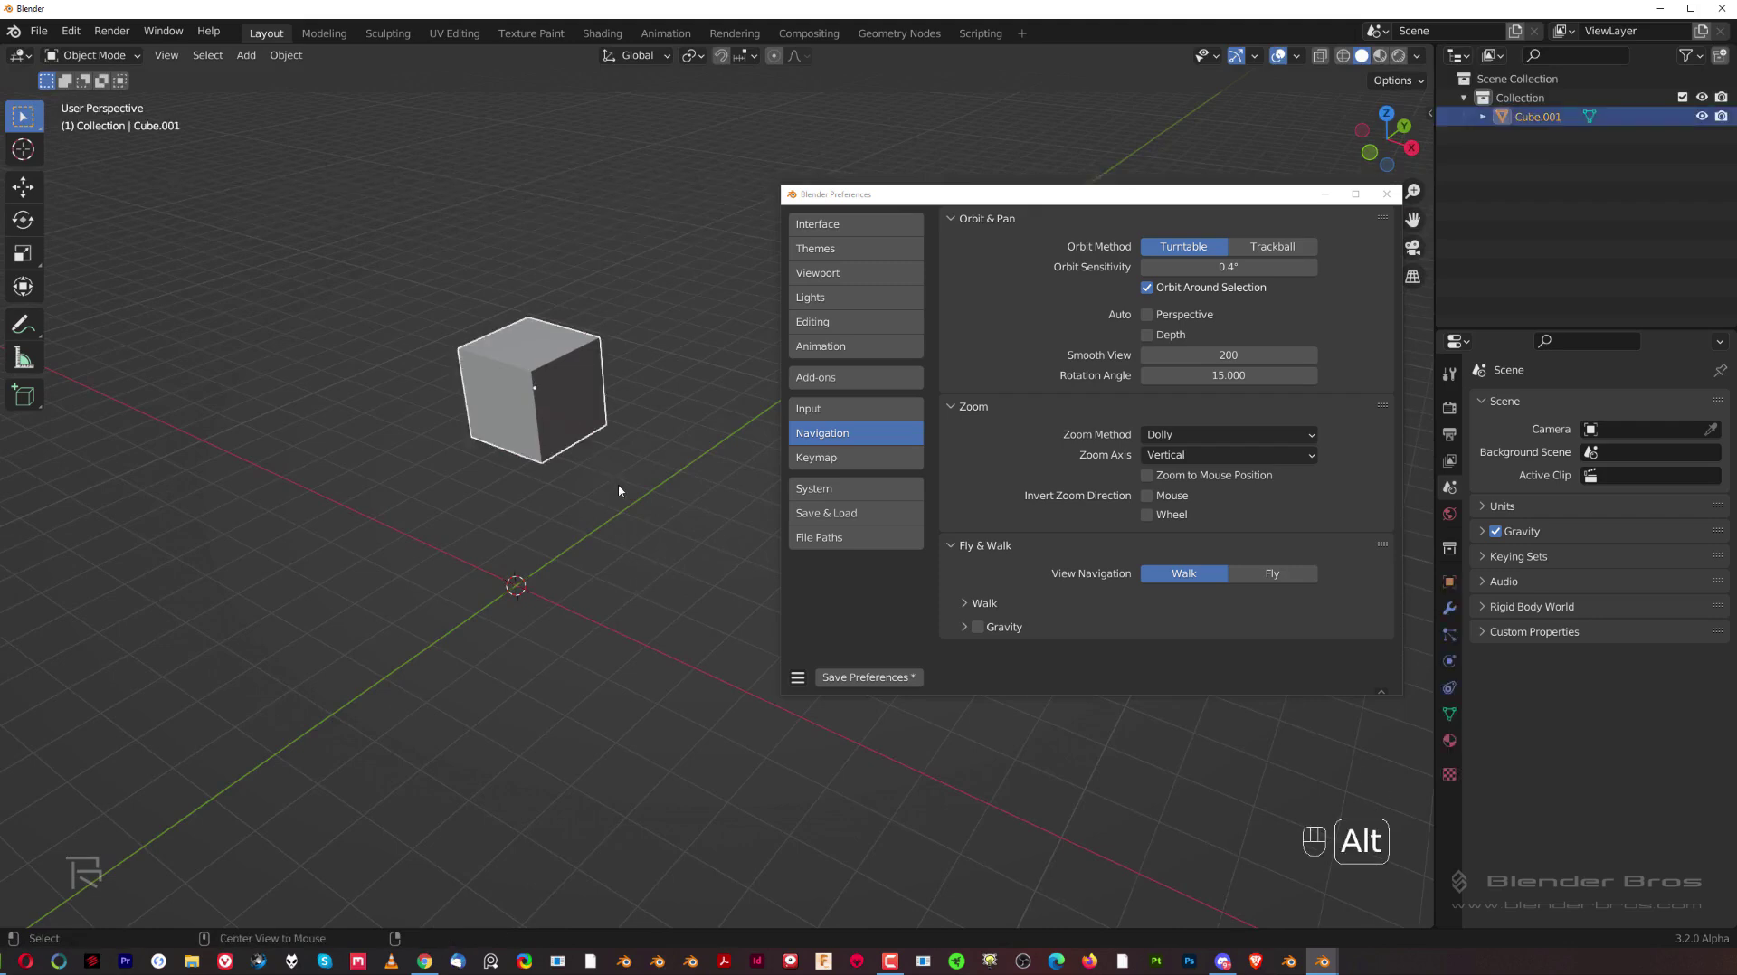
key("alt+g")
middle_click_drag(618, 474, 666, 463)
Try Auto Depth in the Navigation preferences by enabling it and zooming in on the cube.
left_click(1146, 335)
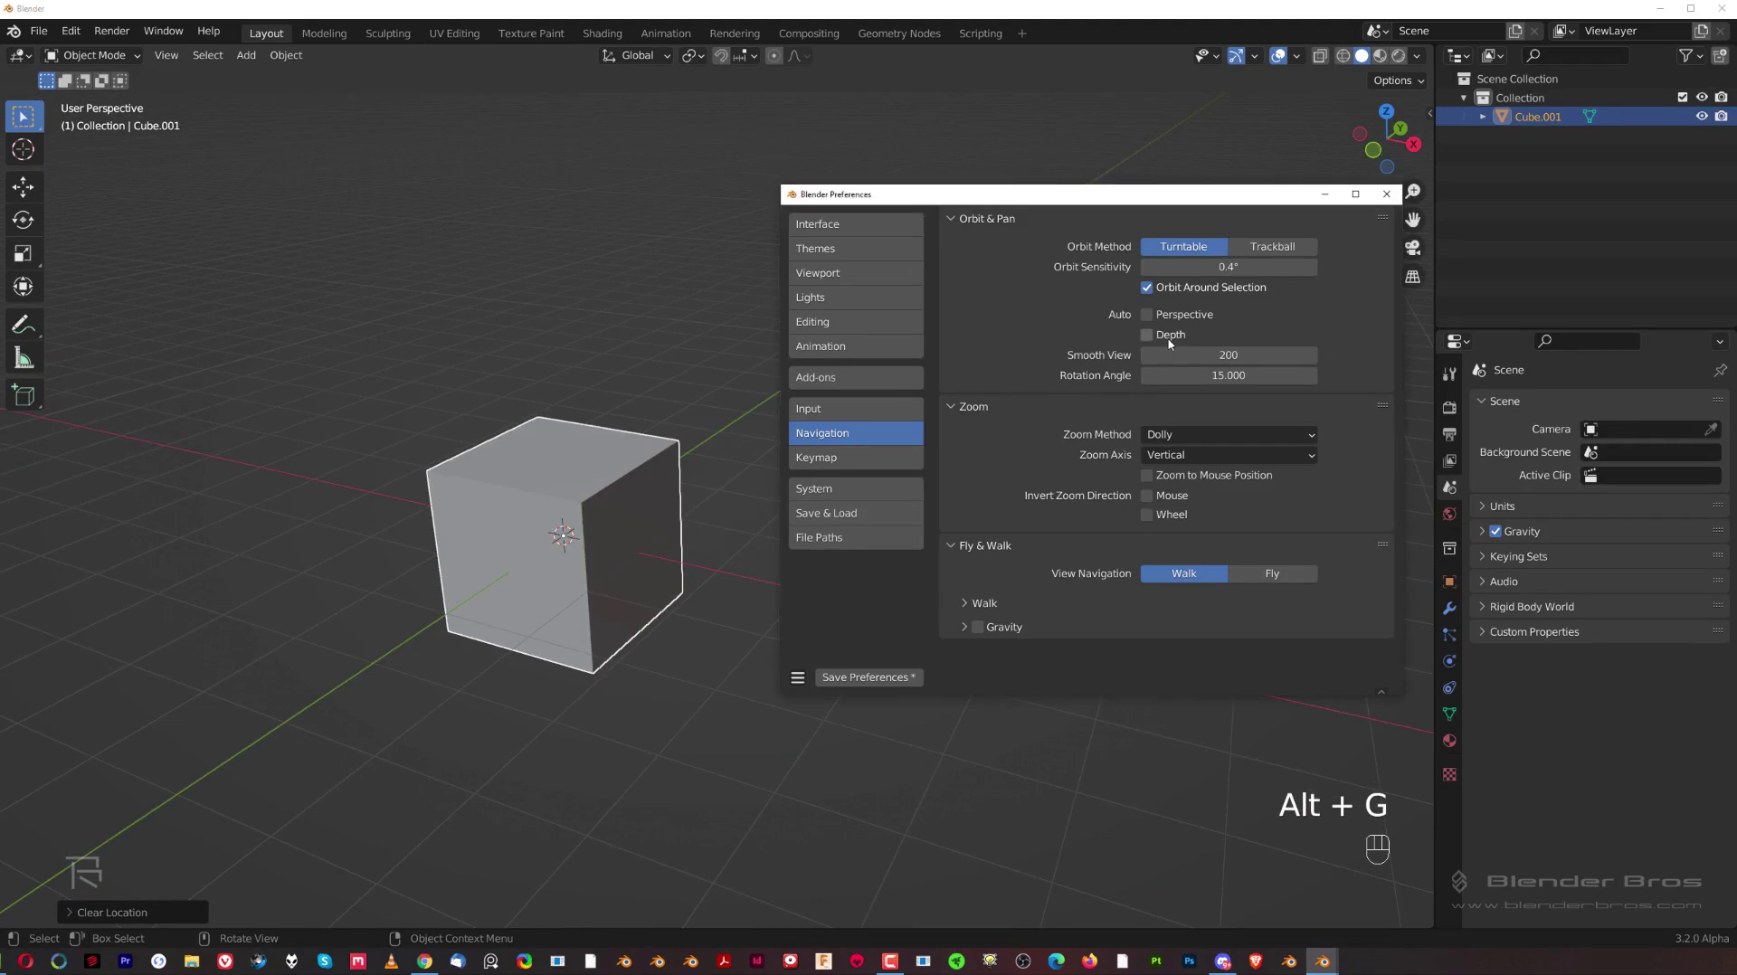
scroll(566, 518, "up", 6)
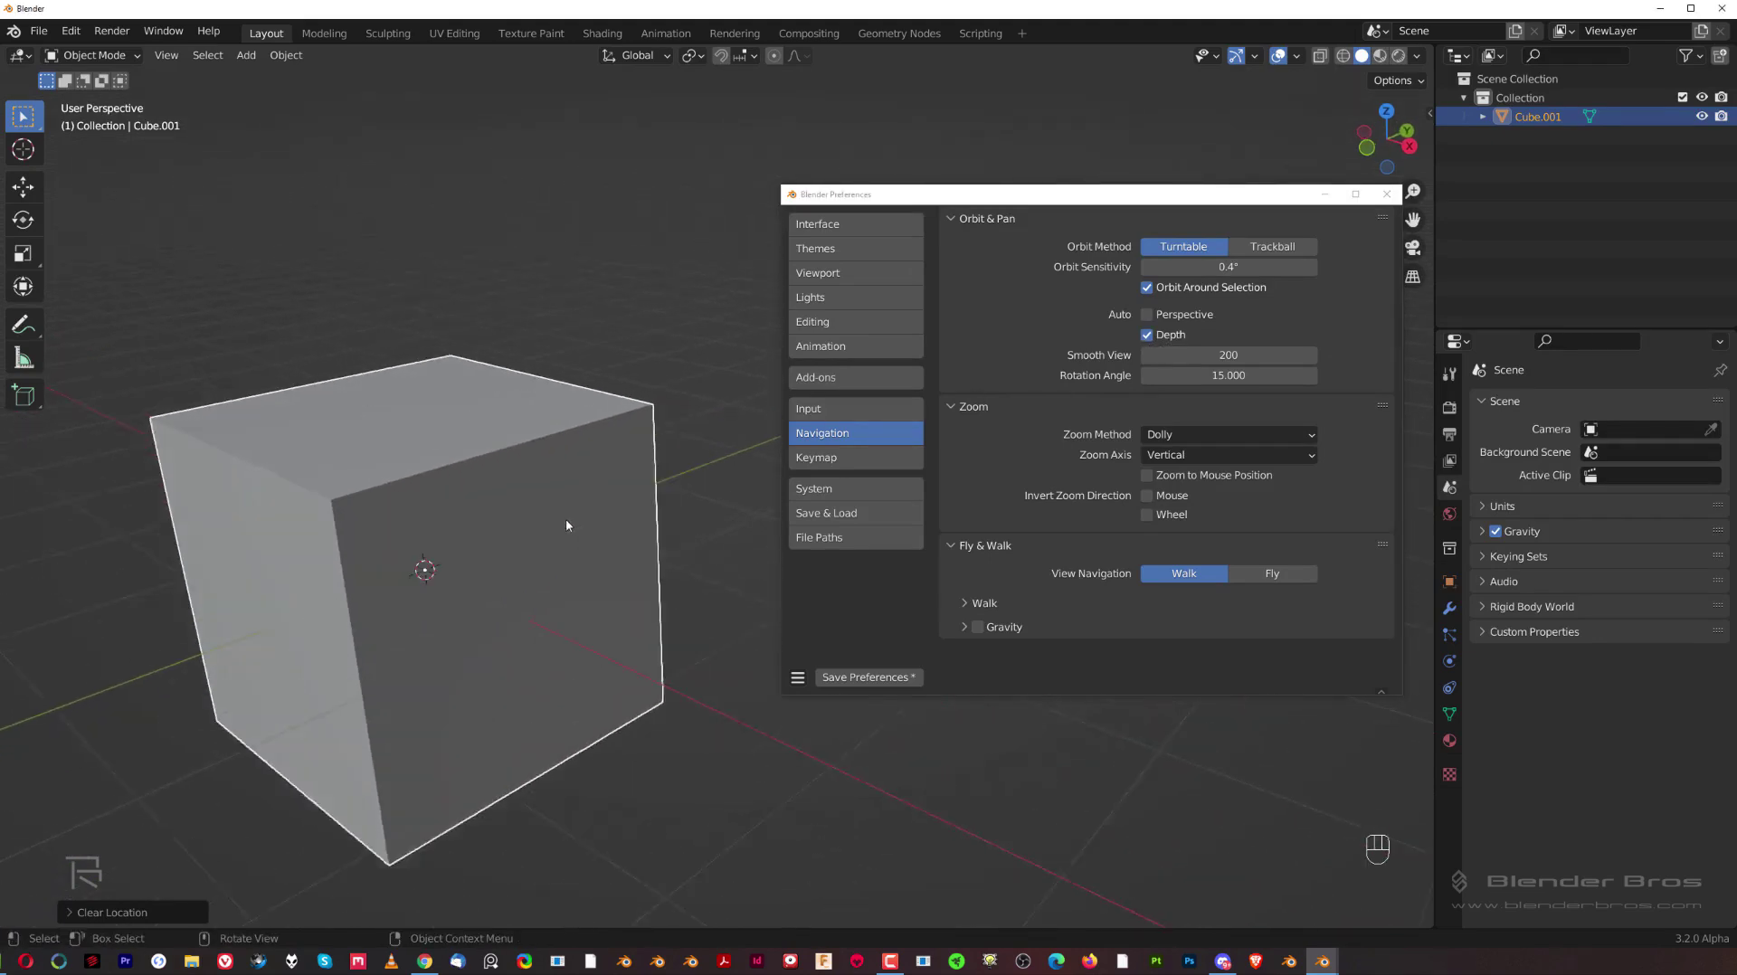
key("shift")
middle_click_drag(211, 550, 380, 691)
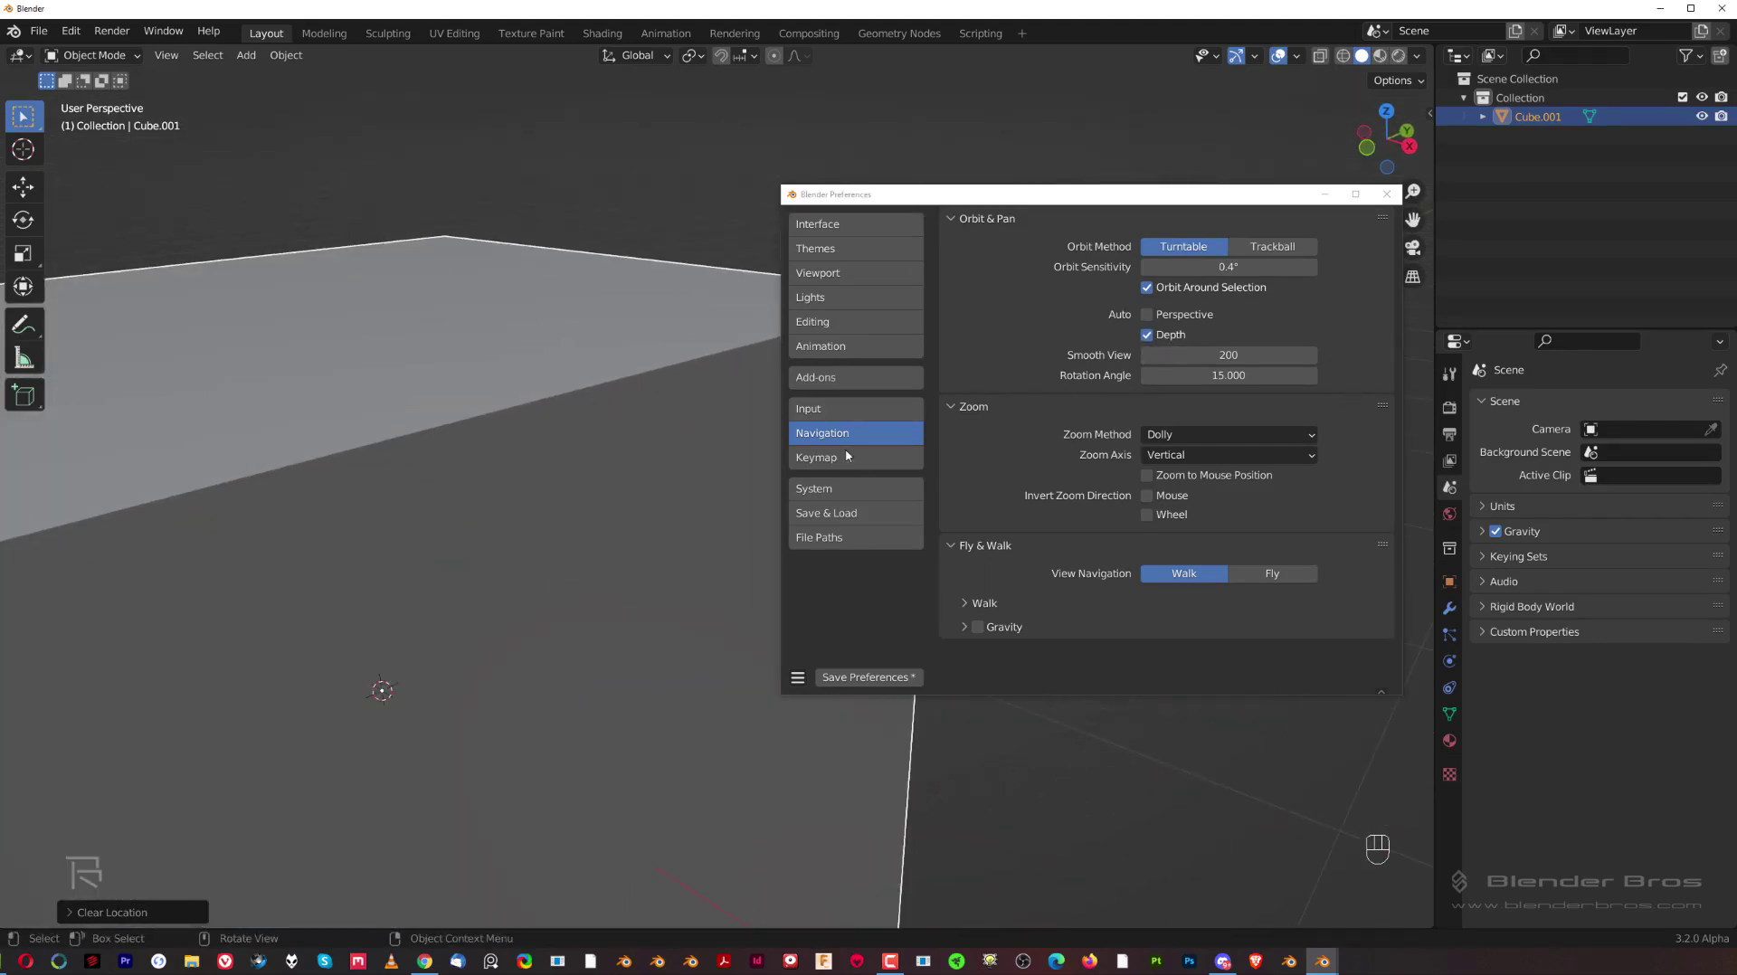
scroll(485, 538, "down", 4)
Disable Auto Depth and zoom in close on the cube to compare the zoom behaviour.
left_click(1146, 335)
scroll(566, 576, "up", 6)
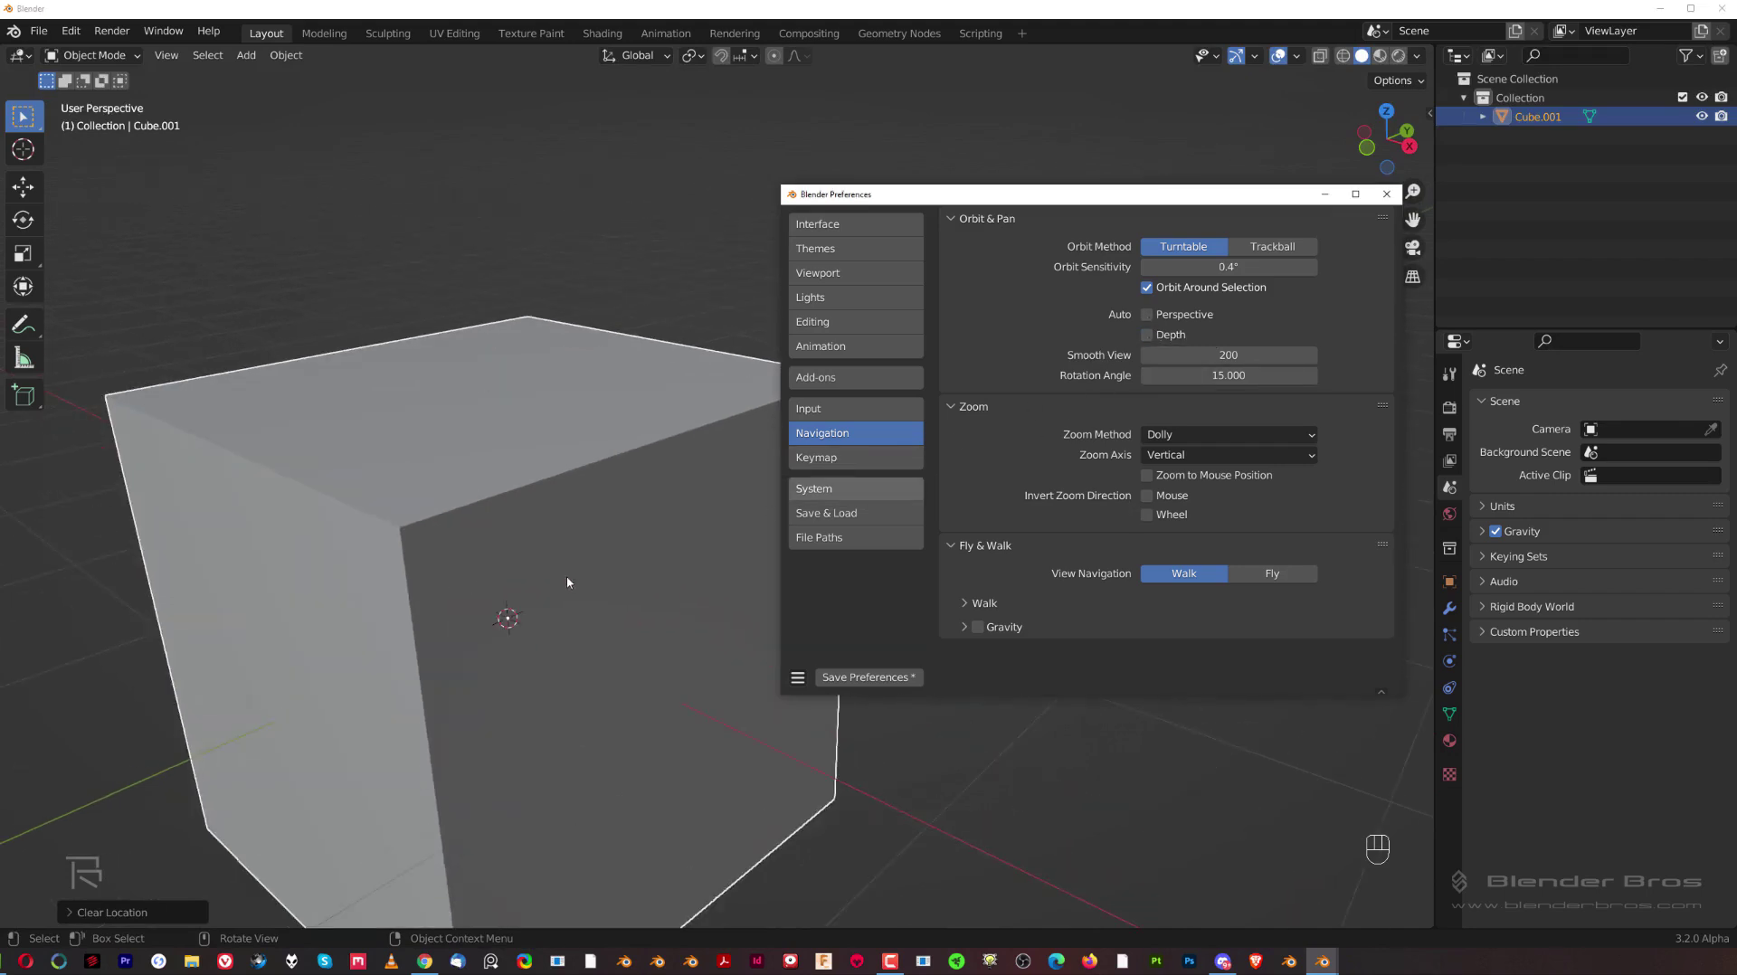
scroll(478, 576, "up", 4)
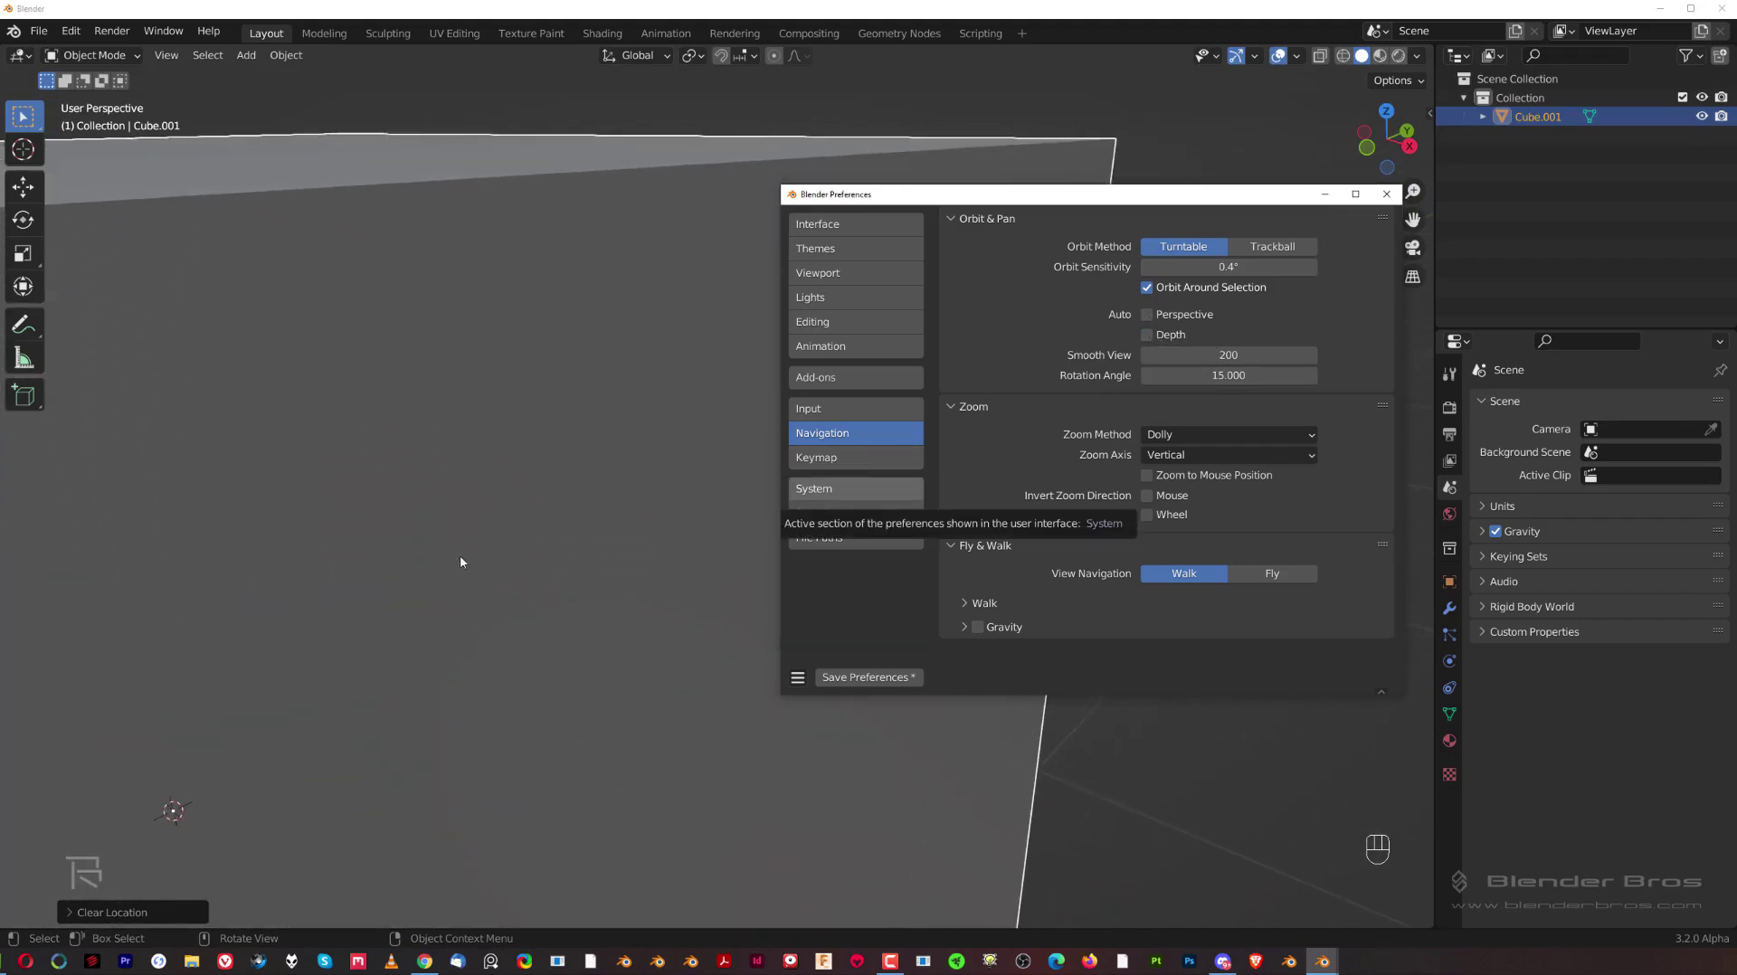
scroll(481, 568, "up", 2)
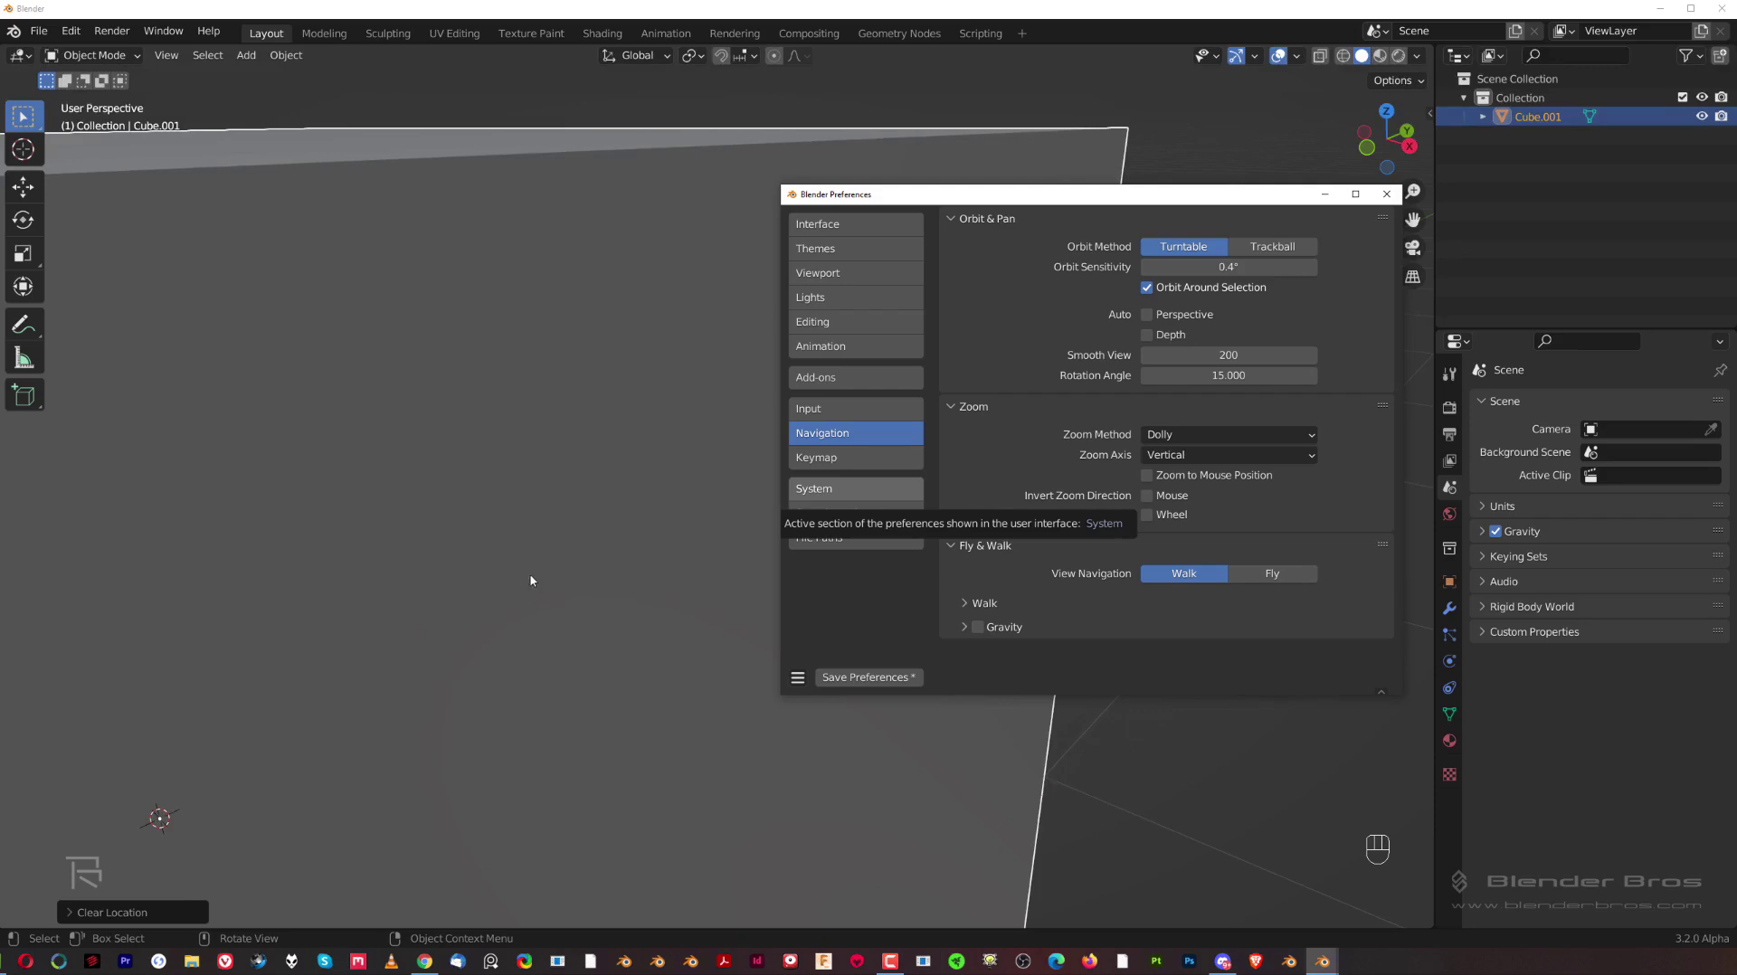
scroll(531, 555, "down", 10)
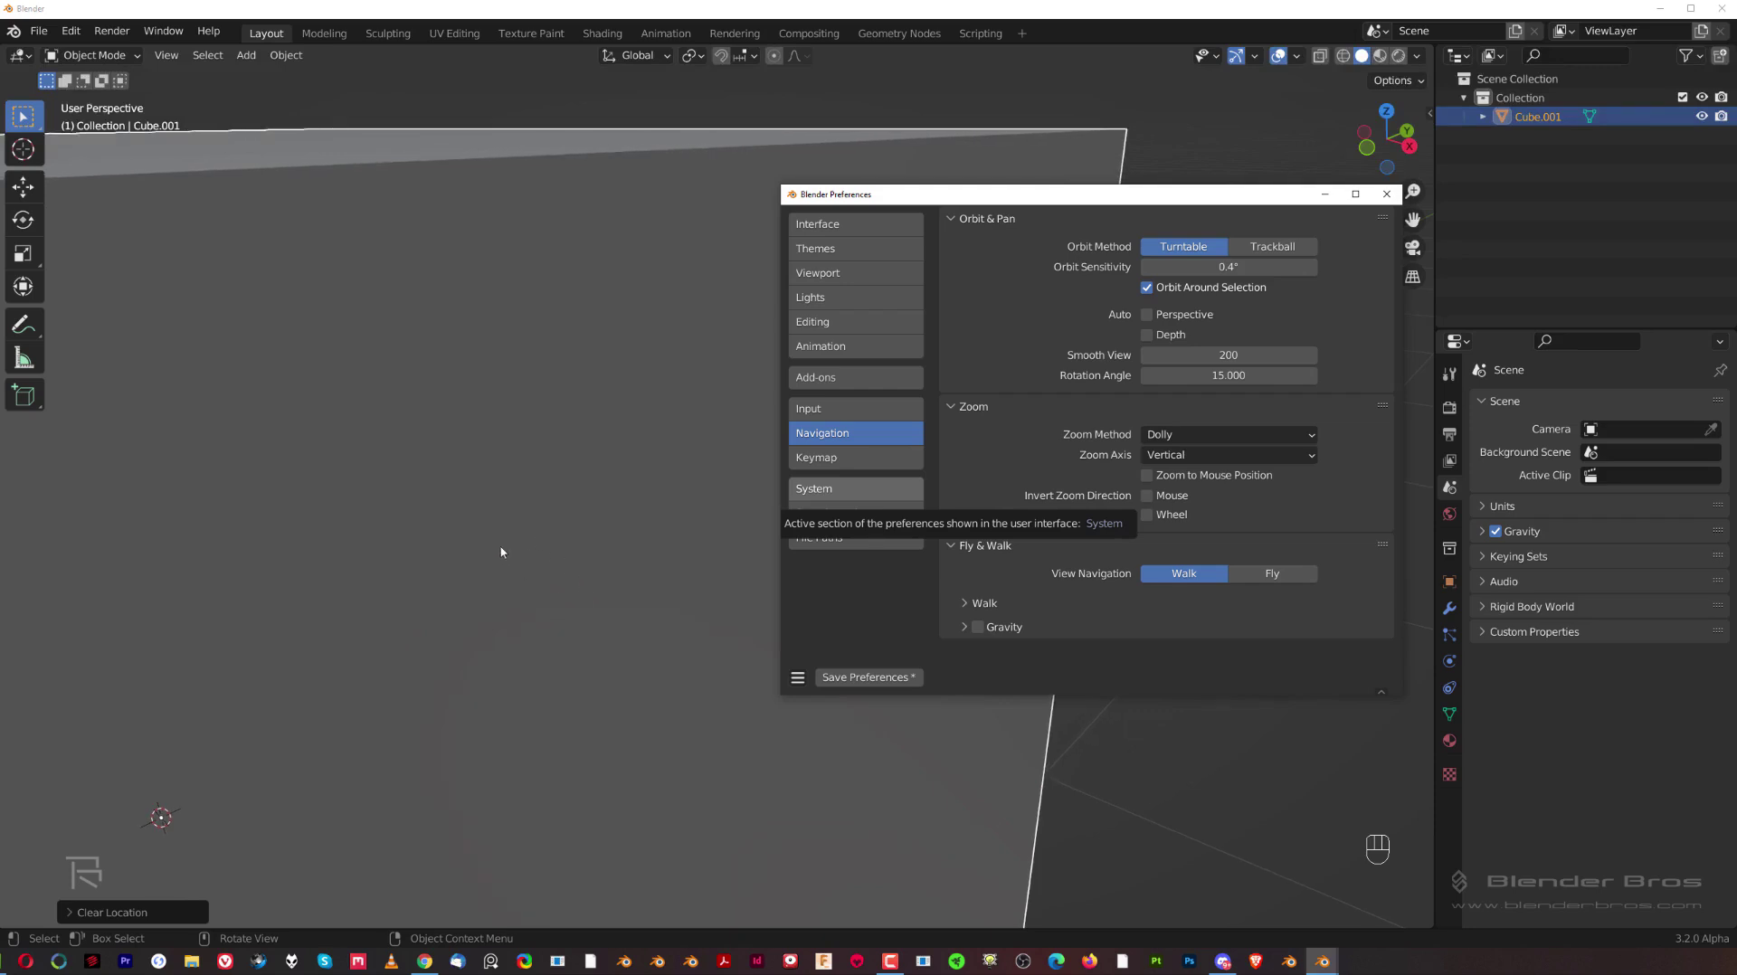
Re-enable Auto Depth in the Navigation preferences and test zooming and panning close to the cube.
left_click(1146, 335)
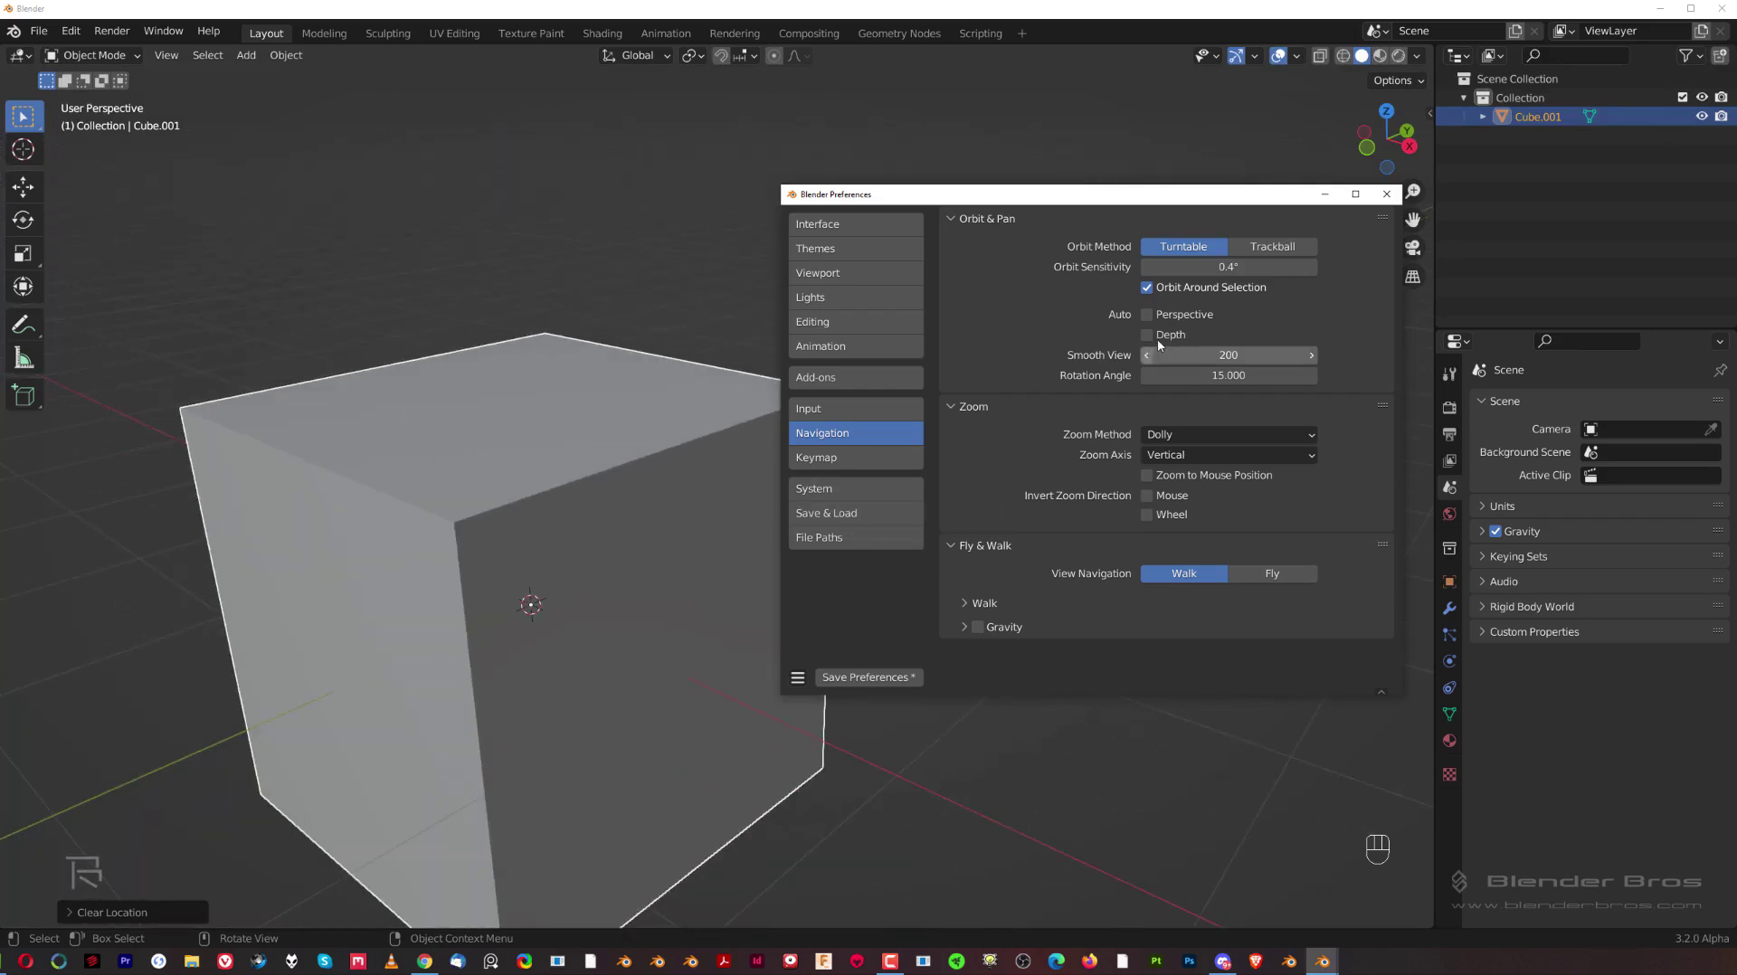
scroll(544, 508, "up", 6)
scroll(533, 539, "down", 6)
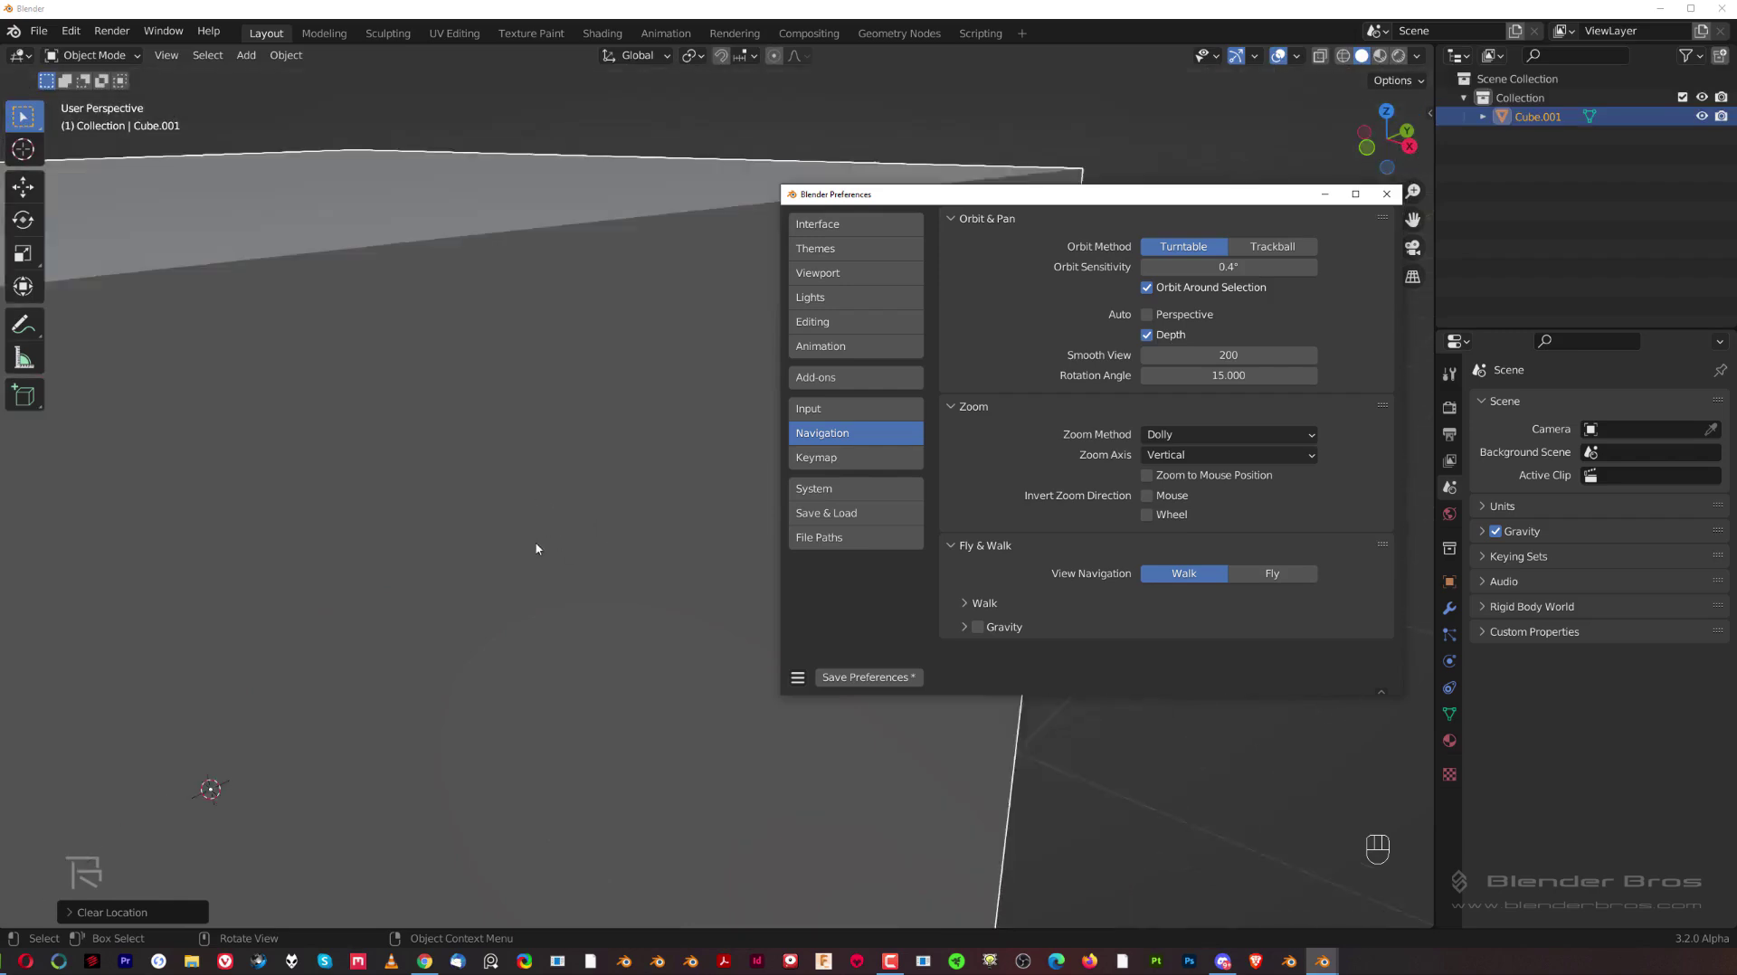
scroll(597, 534, "up", 6)
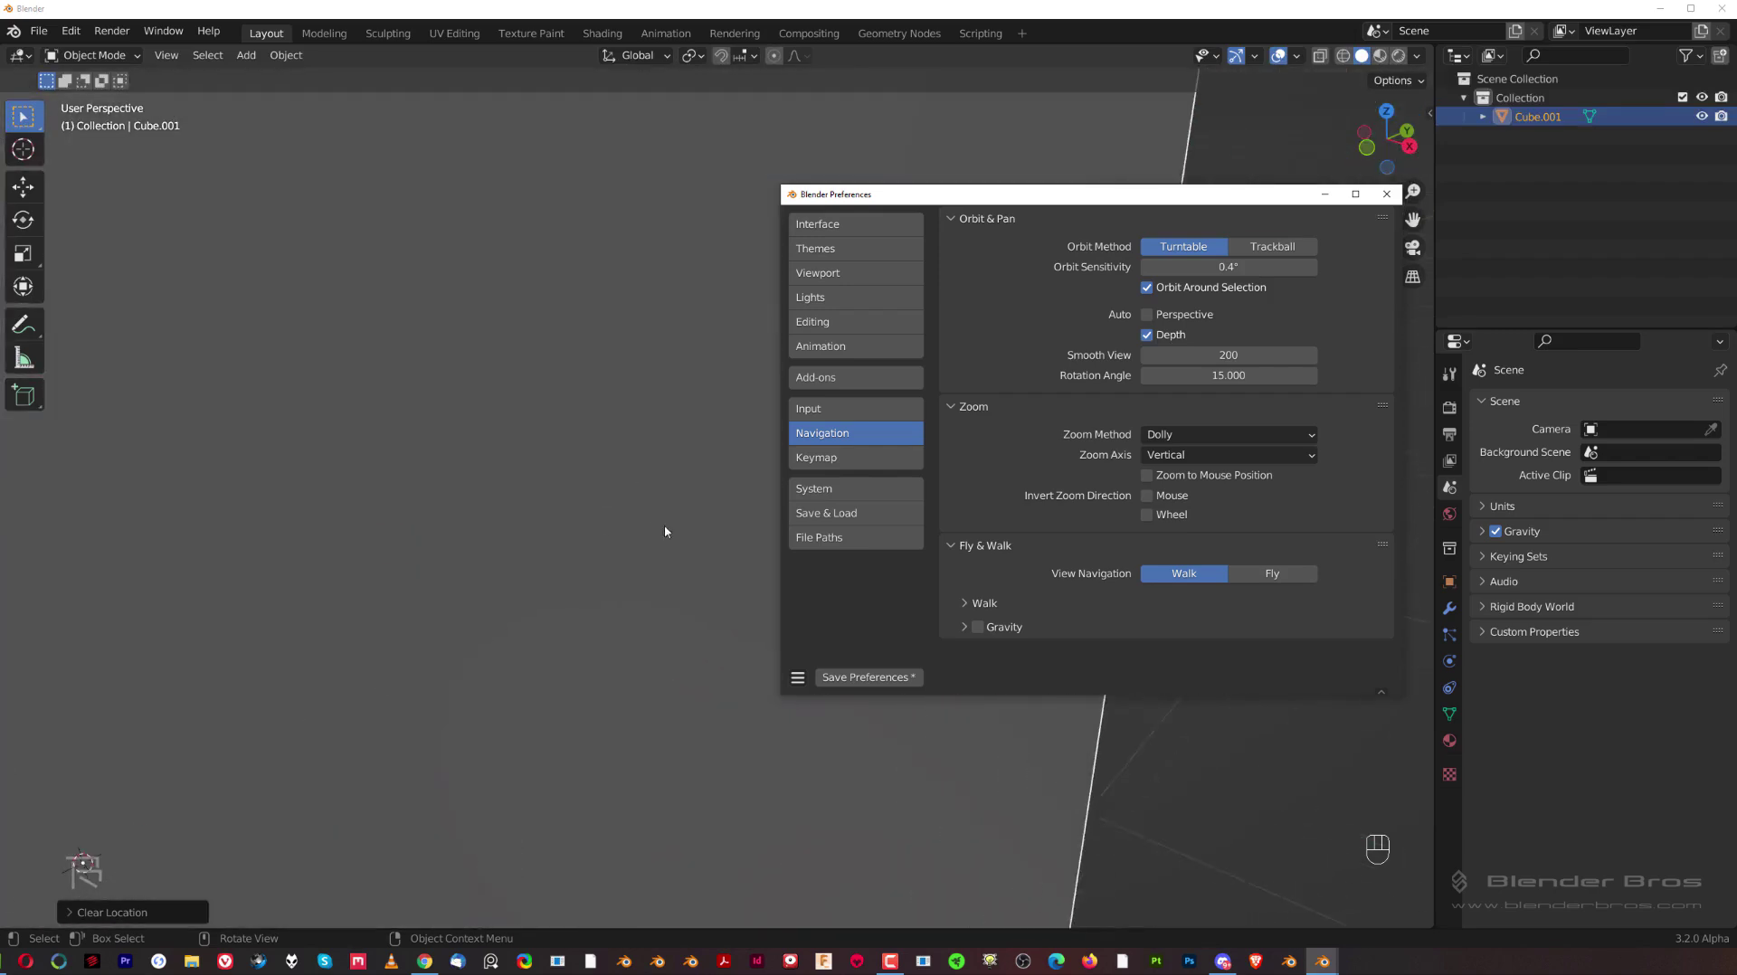
scroll(633, 520, "down", 5)
middle_click_drag(601, 513, 380, 579, "shift")
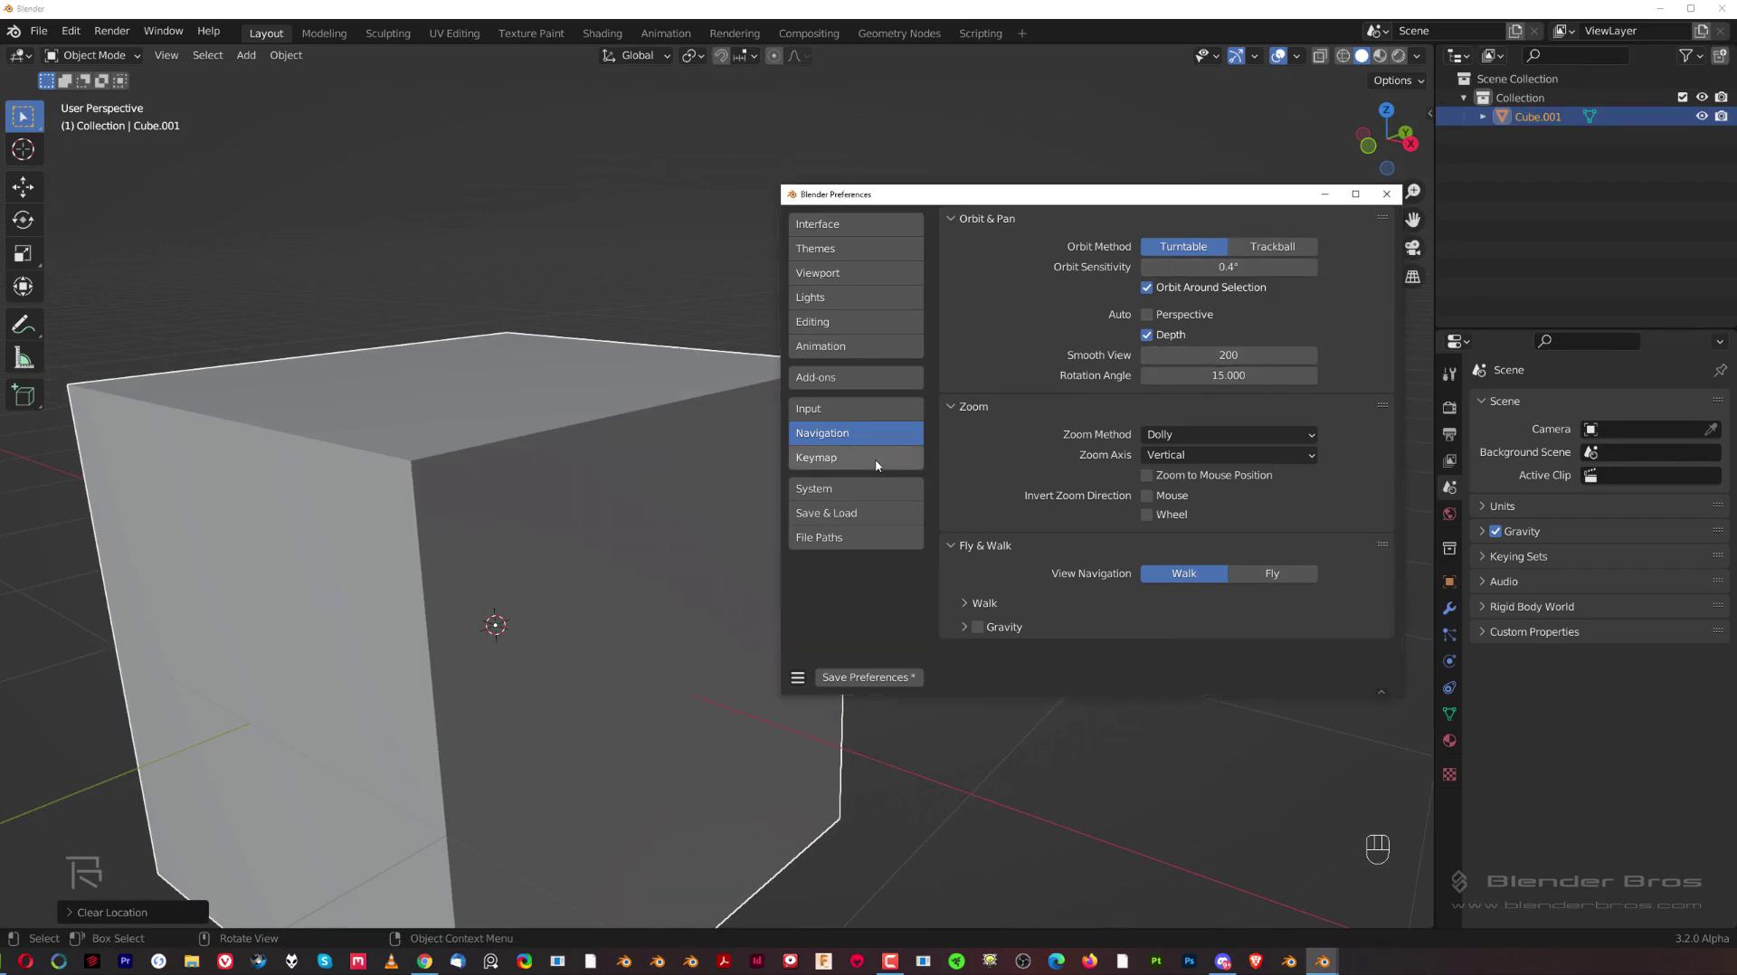
Raise the Undo Steps in the System preferences to the maximum of 256.
left_click(817, 457)
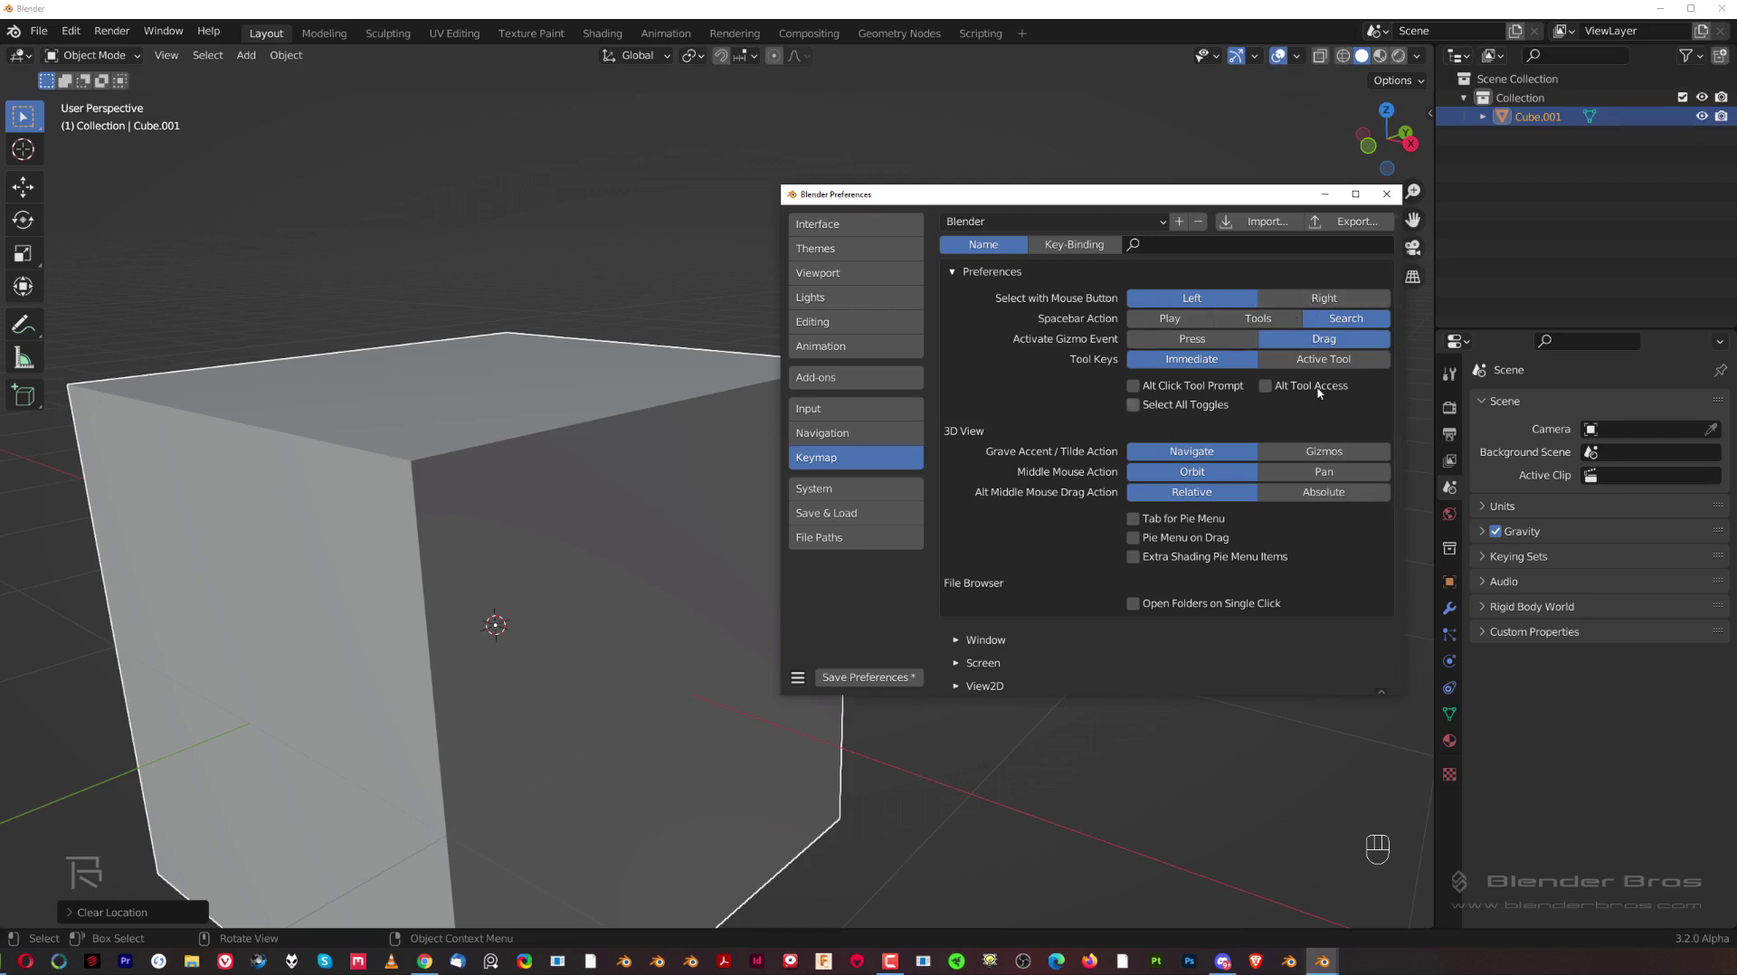
left_click(817, 489)
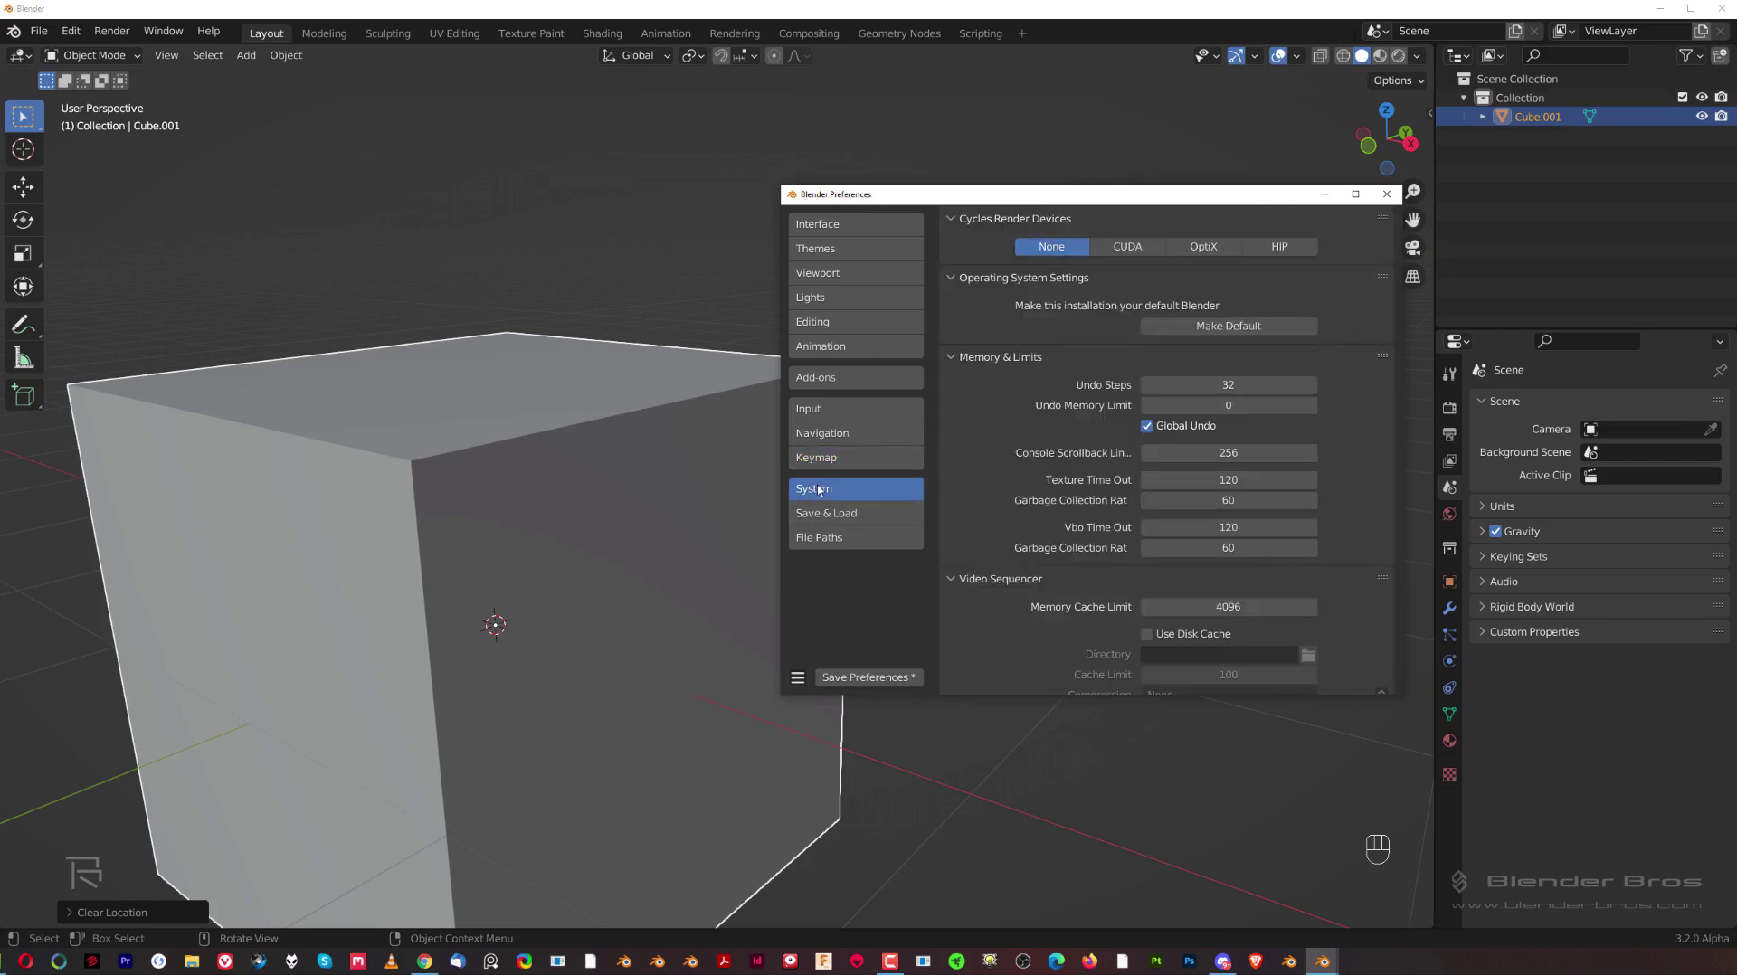
left_click(1297, 387)
type("34567")
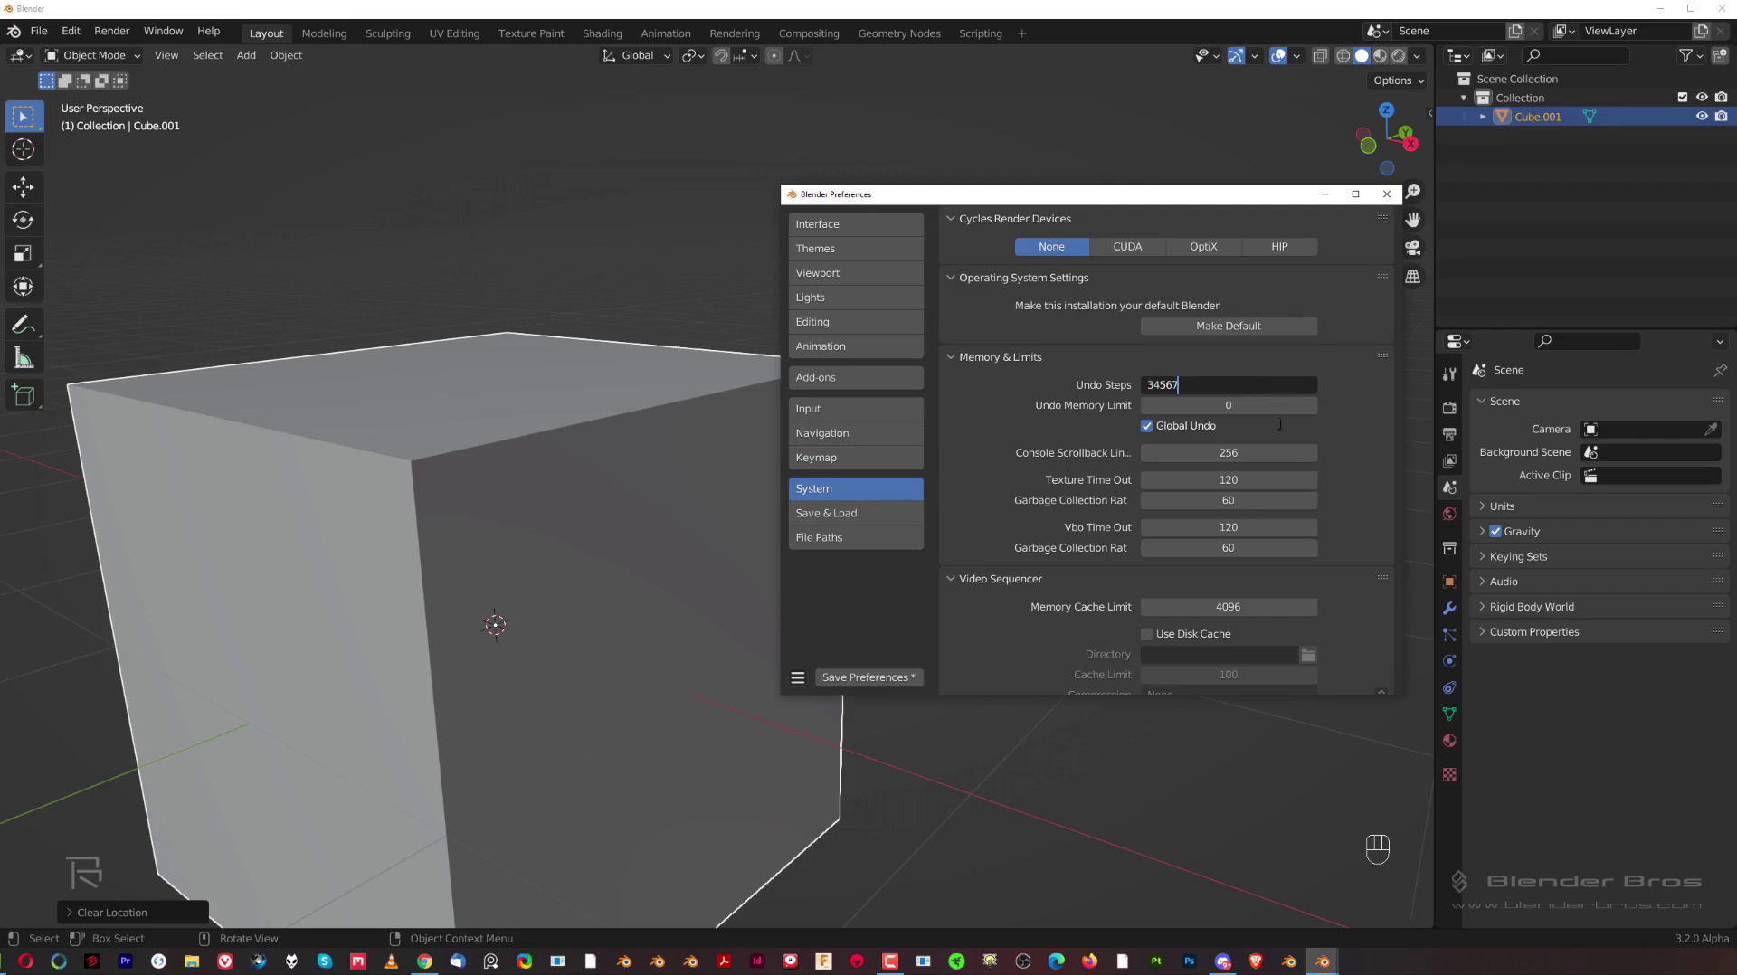
key("Return")
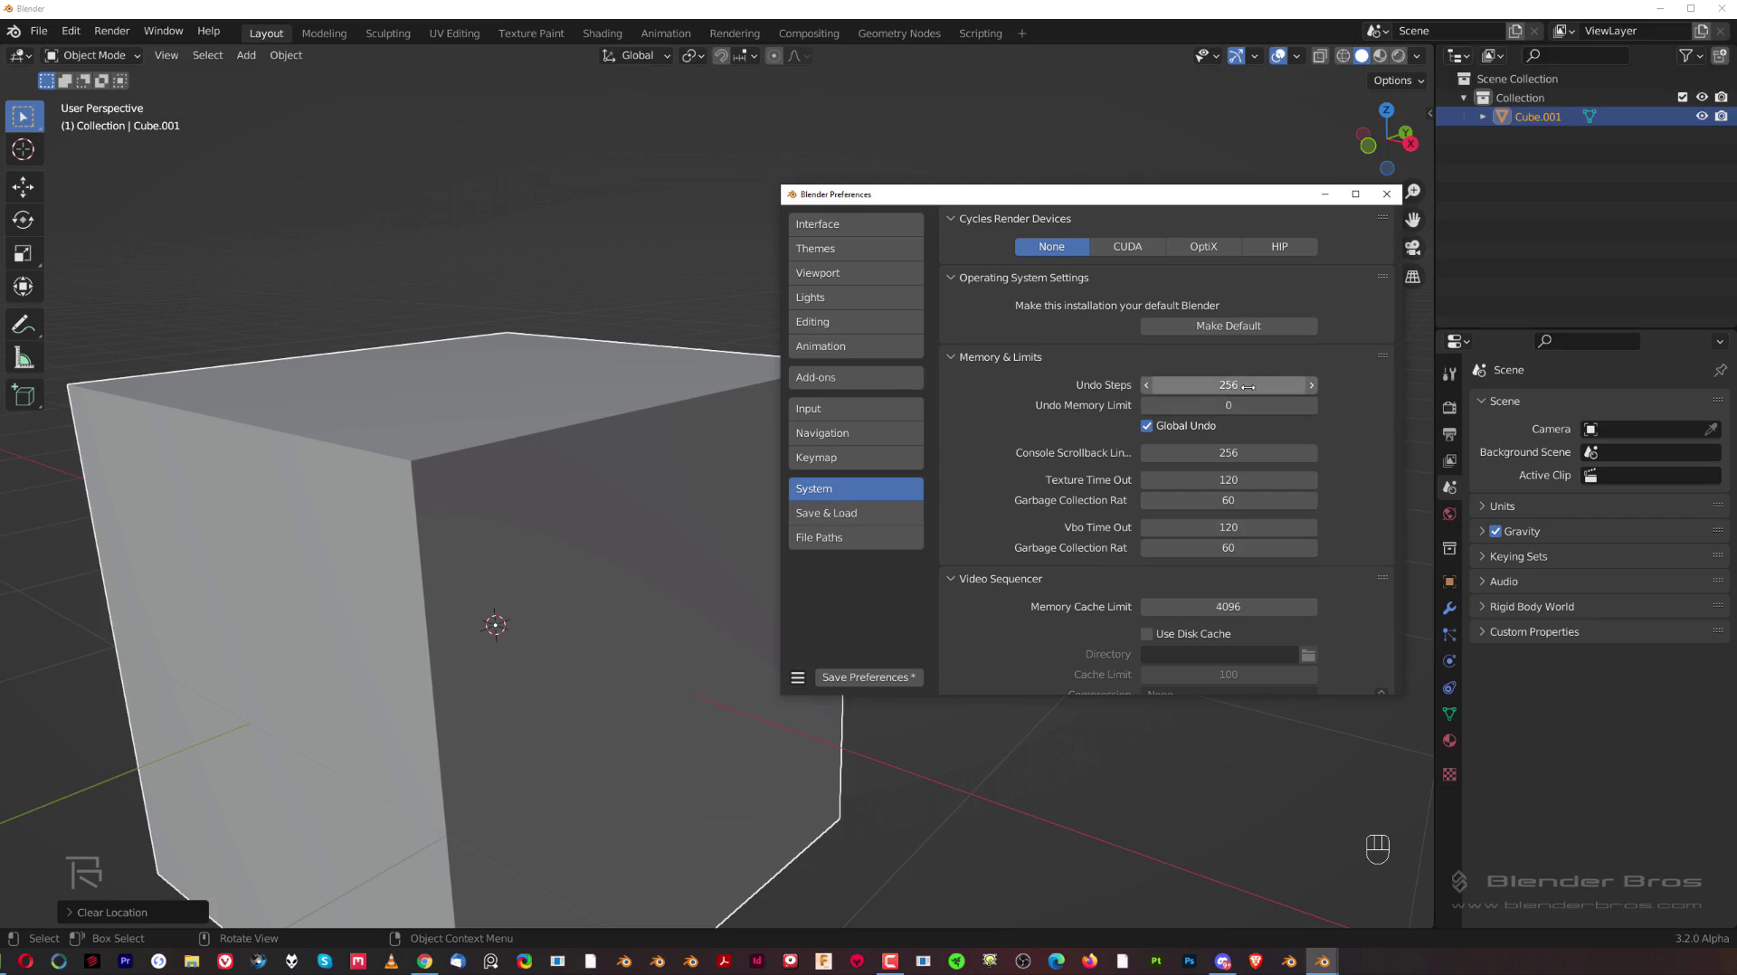
Choose CUDA for the Cycles render devices and set the scene to render with Cycles on GPU Compute.
left_click(1128, 248)
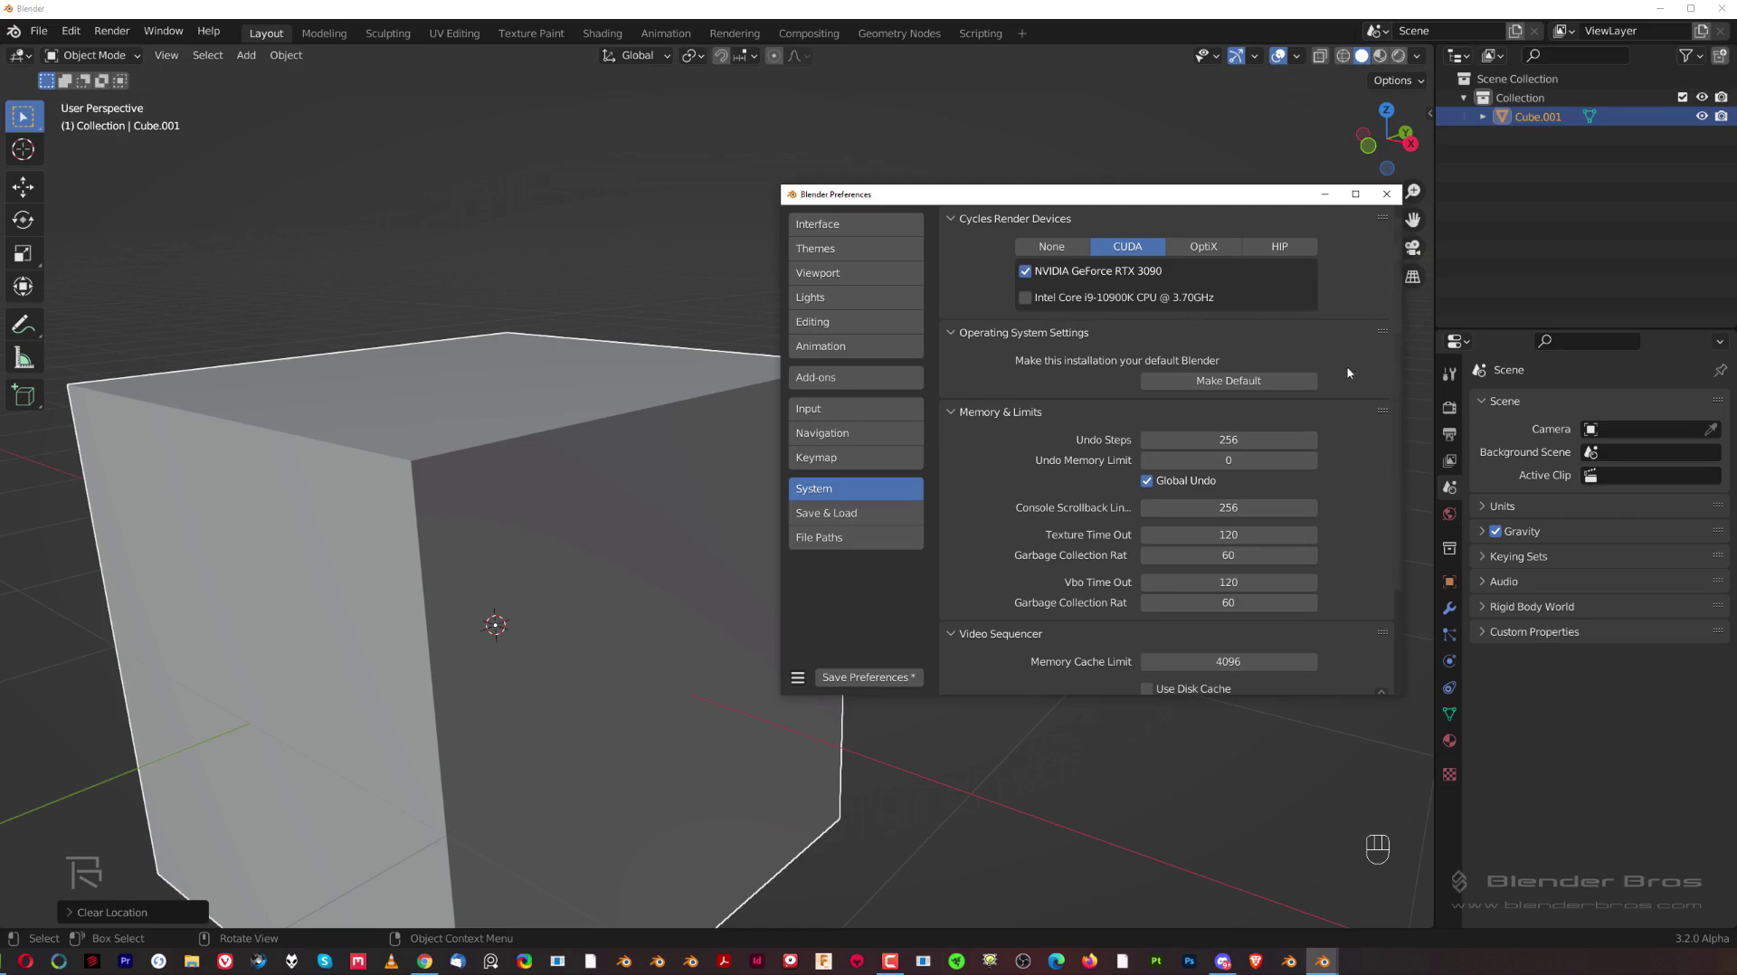
left_click(1450, 409)
left_click(1616, 405)
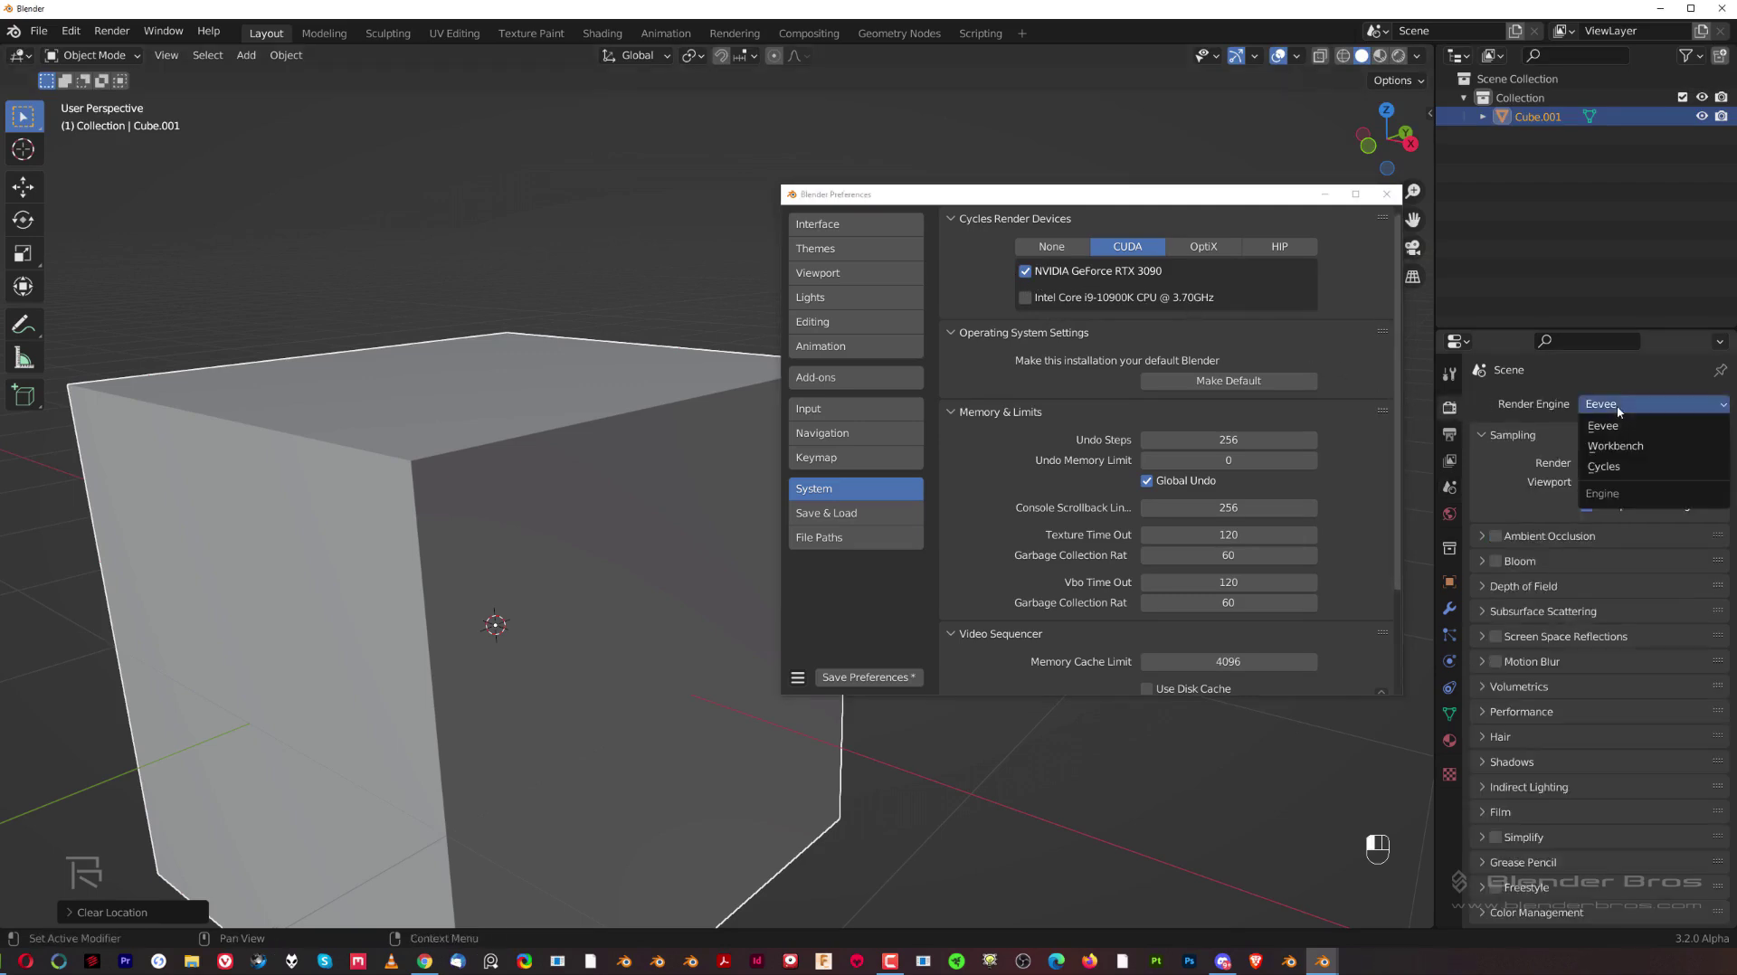
left_click(1623, 467)
left_click(1608, 450)
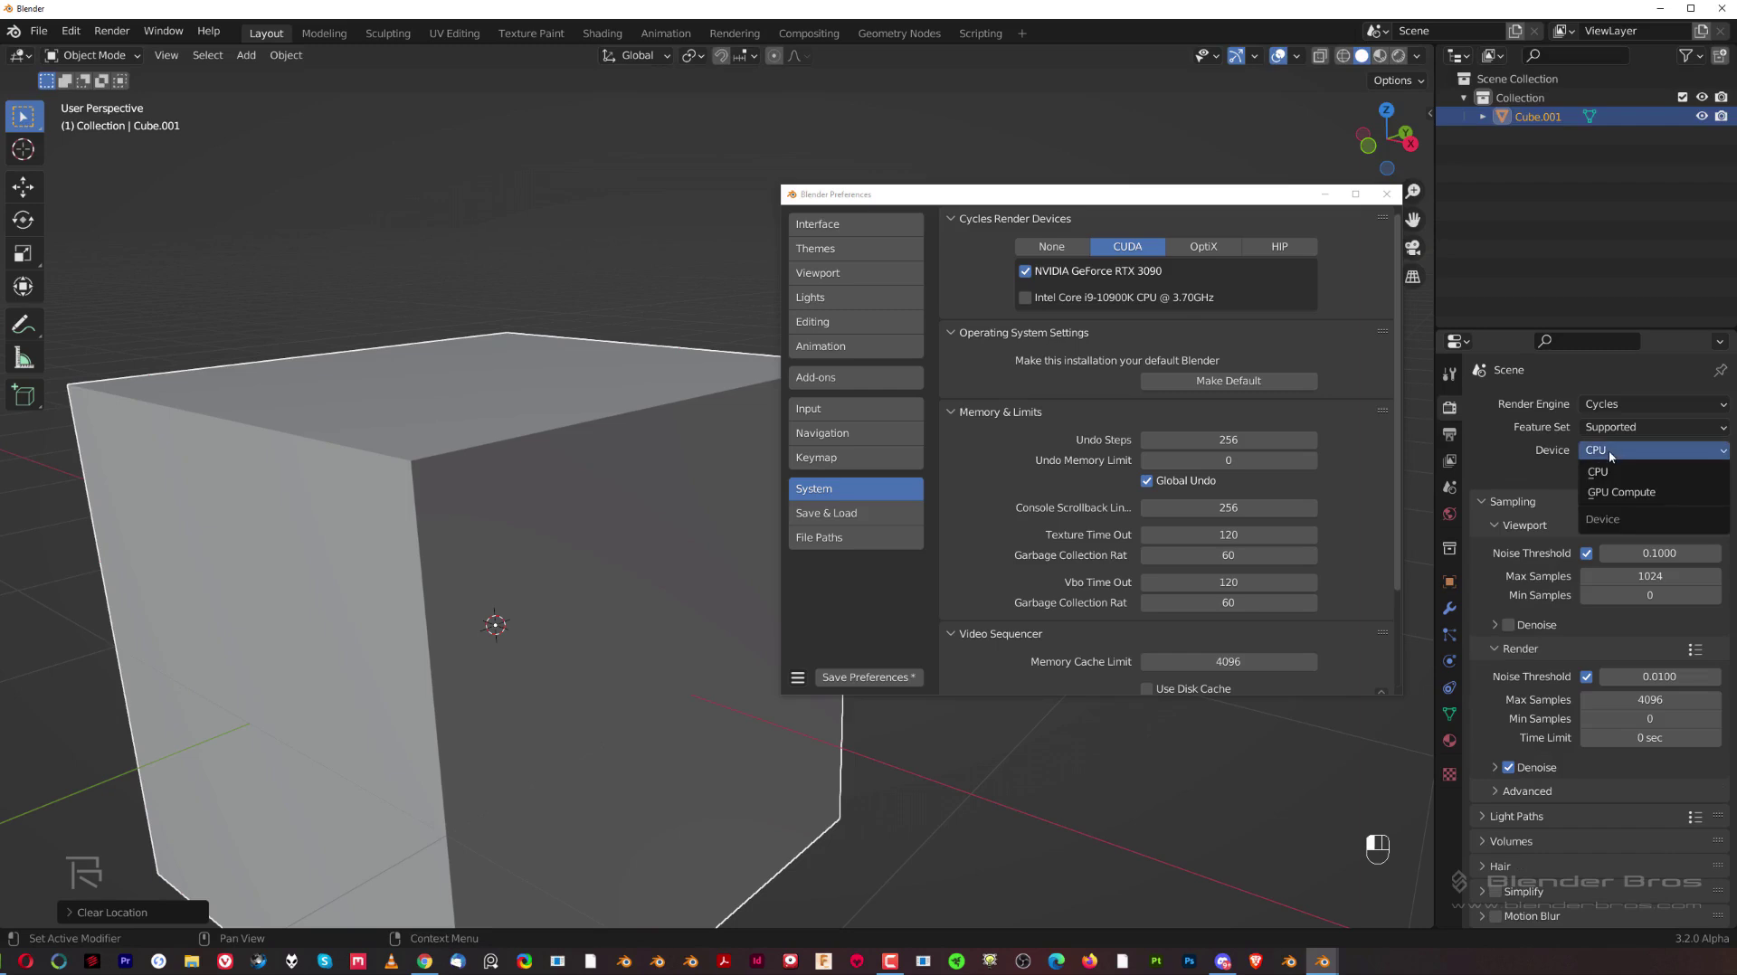
left_click(1626, 470)
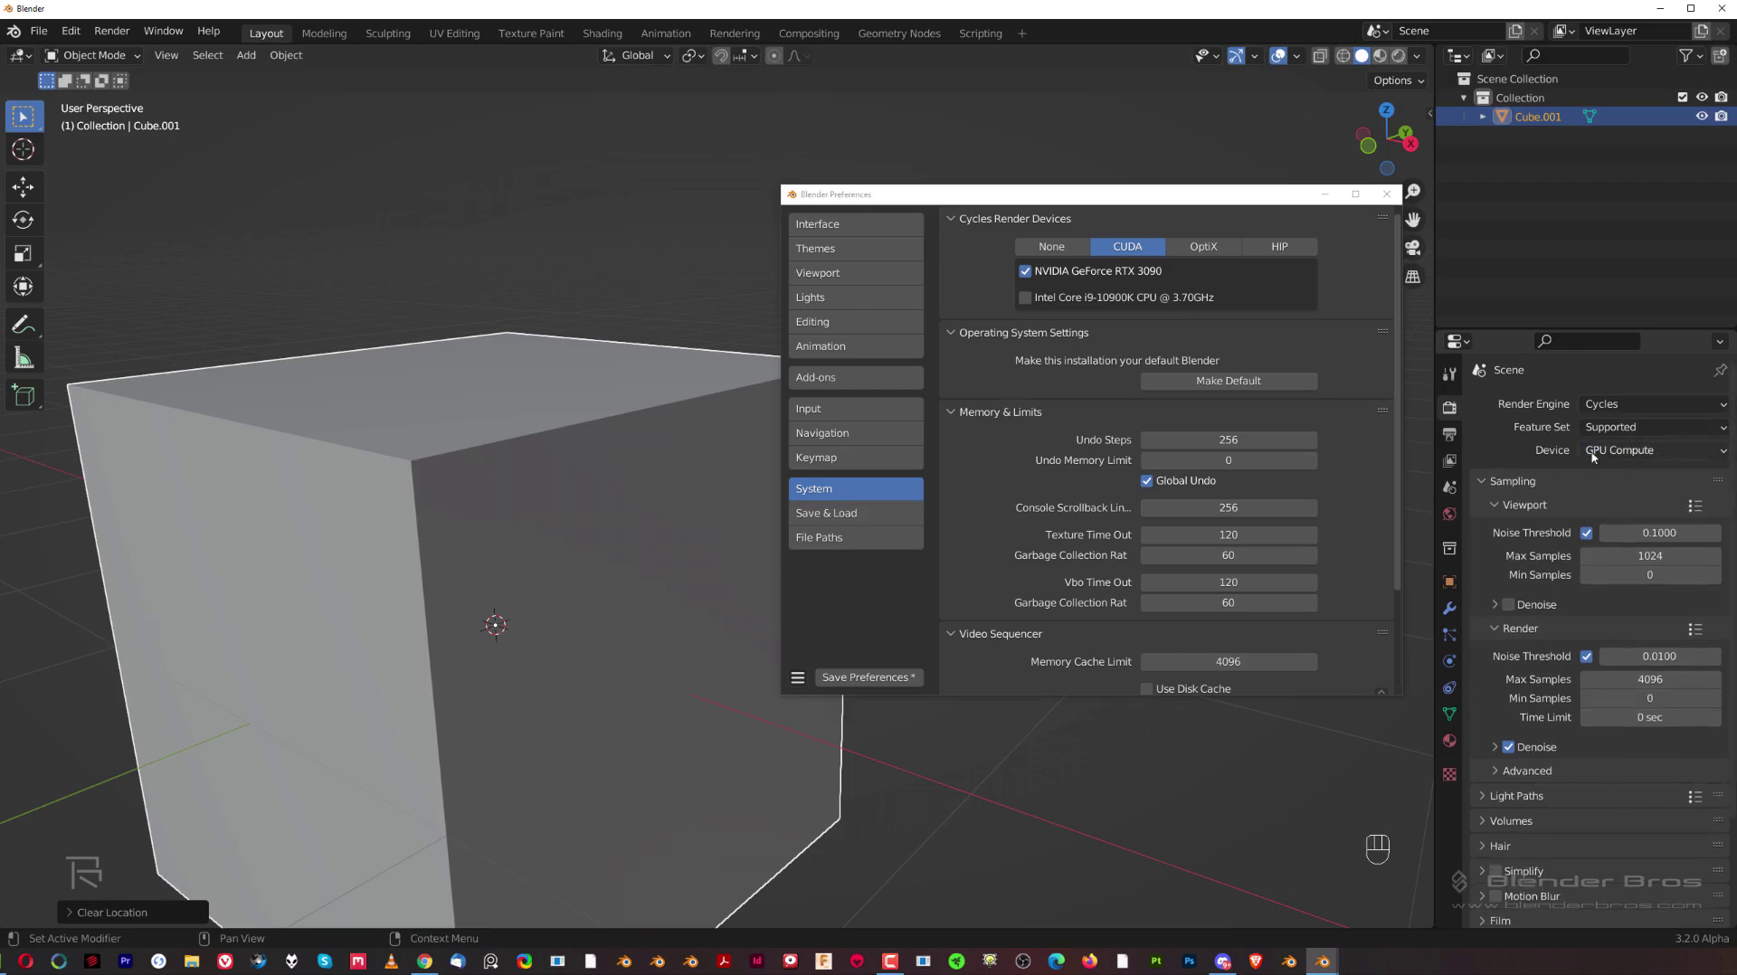
Try OptiX as the Cycles render device type and return to CUDA.
left_click(1216, 253)
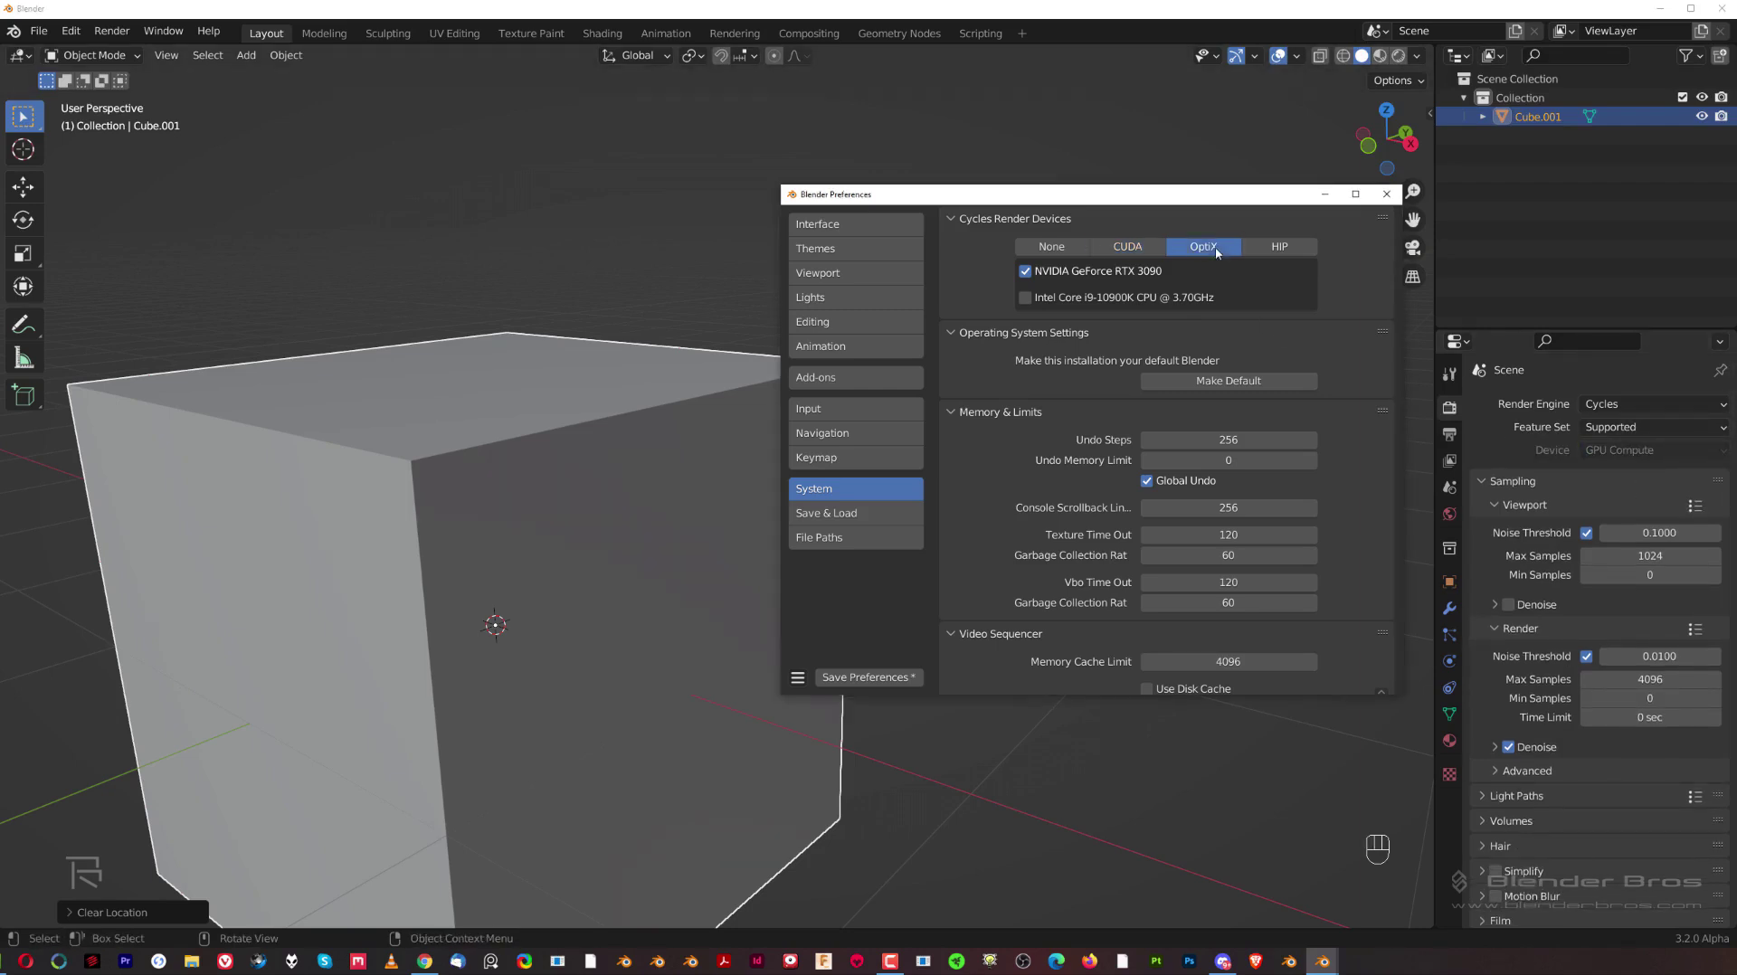
left_click(1137, 249)
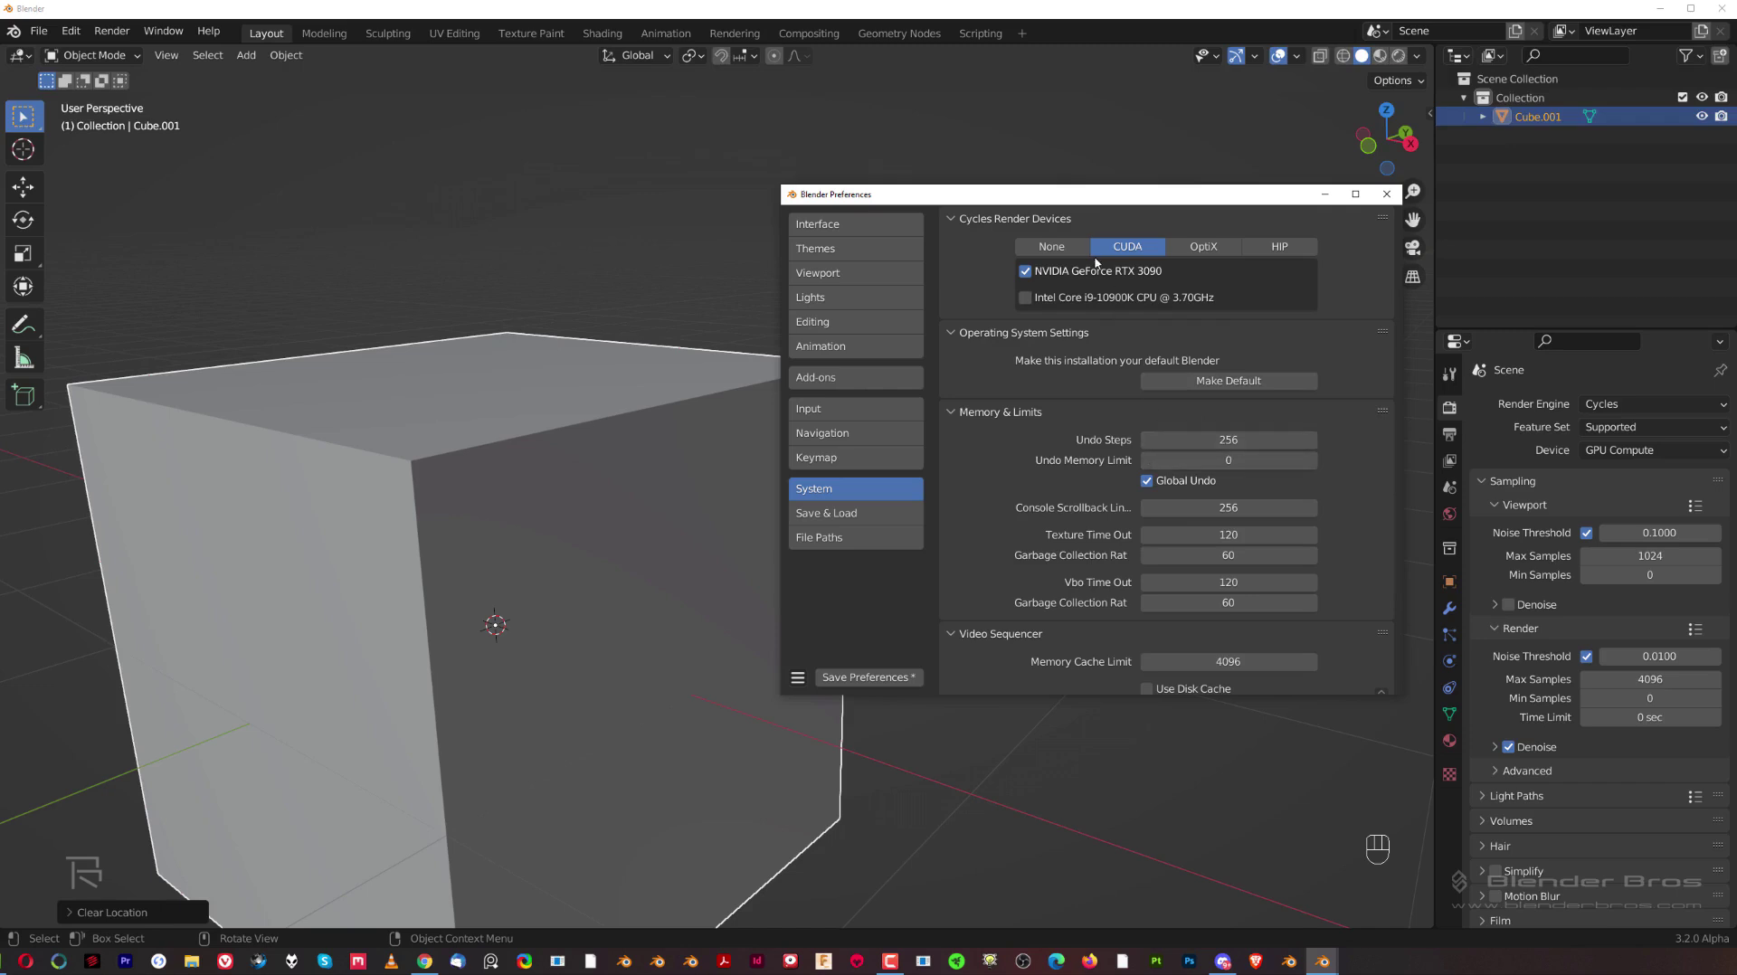
left_click(1203, 247)
left_click(1142, 248)
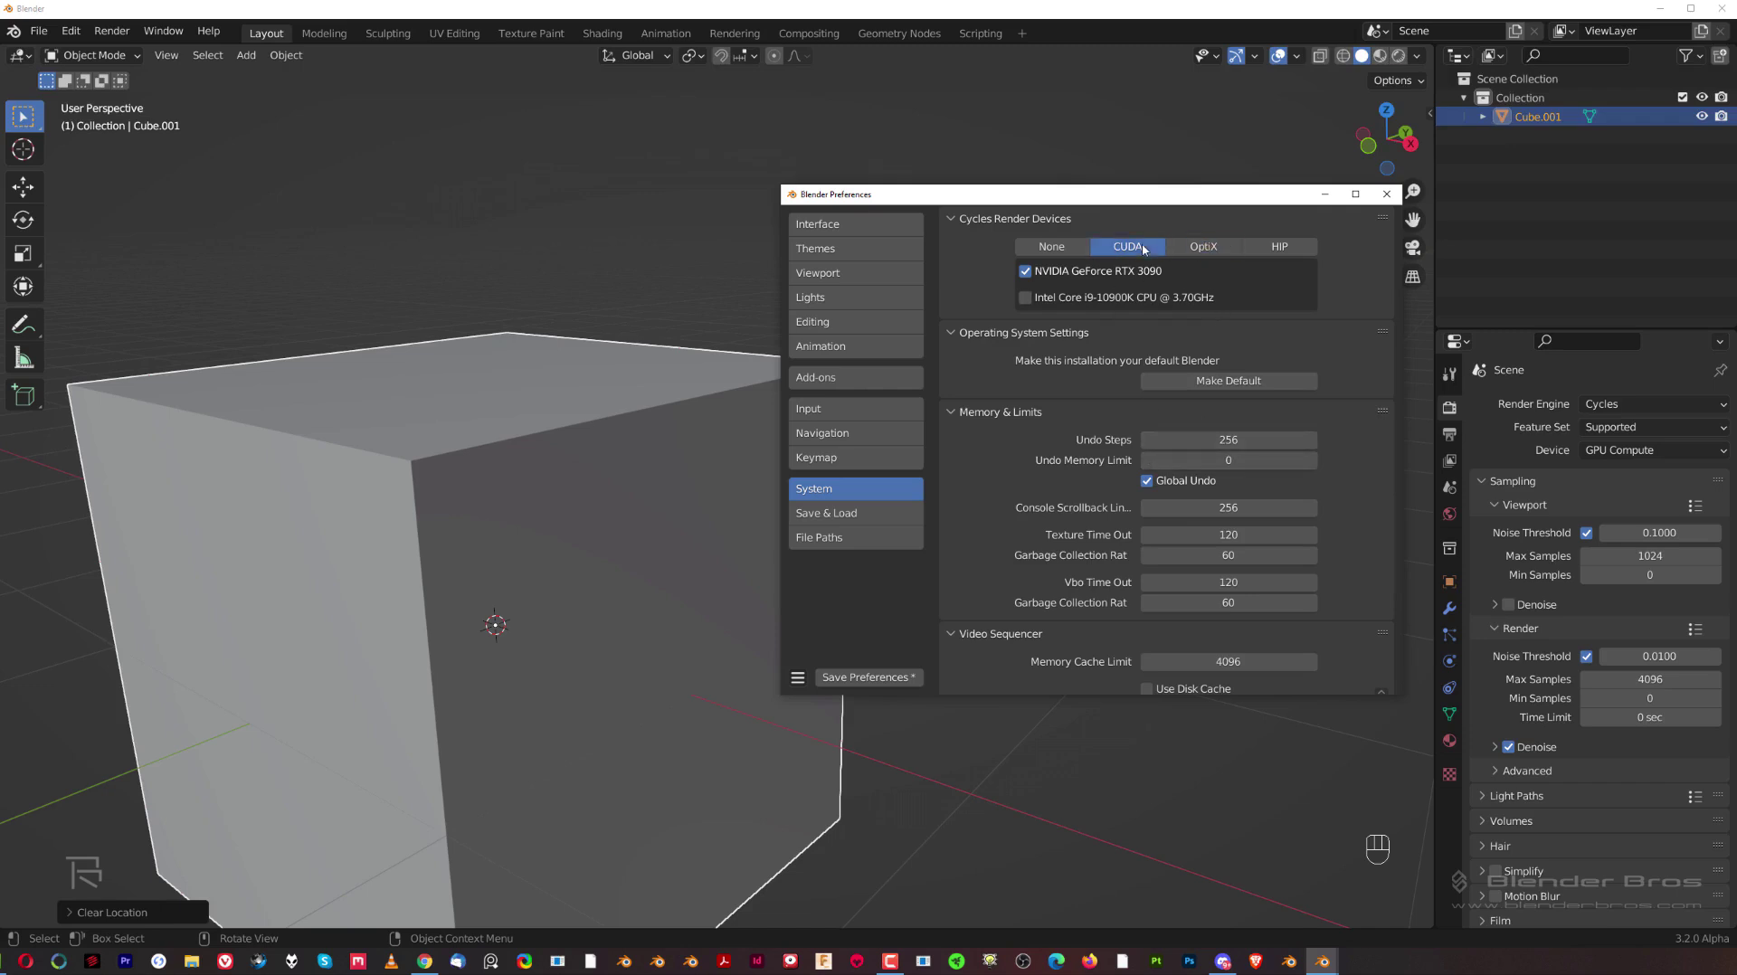
Switch the Cycles render devices to OptiX and back to CUDA, and review the Save & Load and File Paths preferences.
left_click(1215, 253)
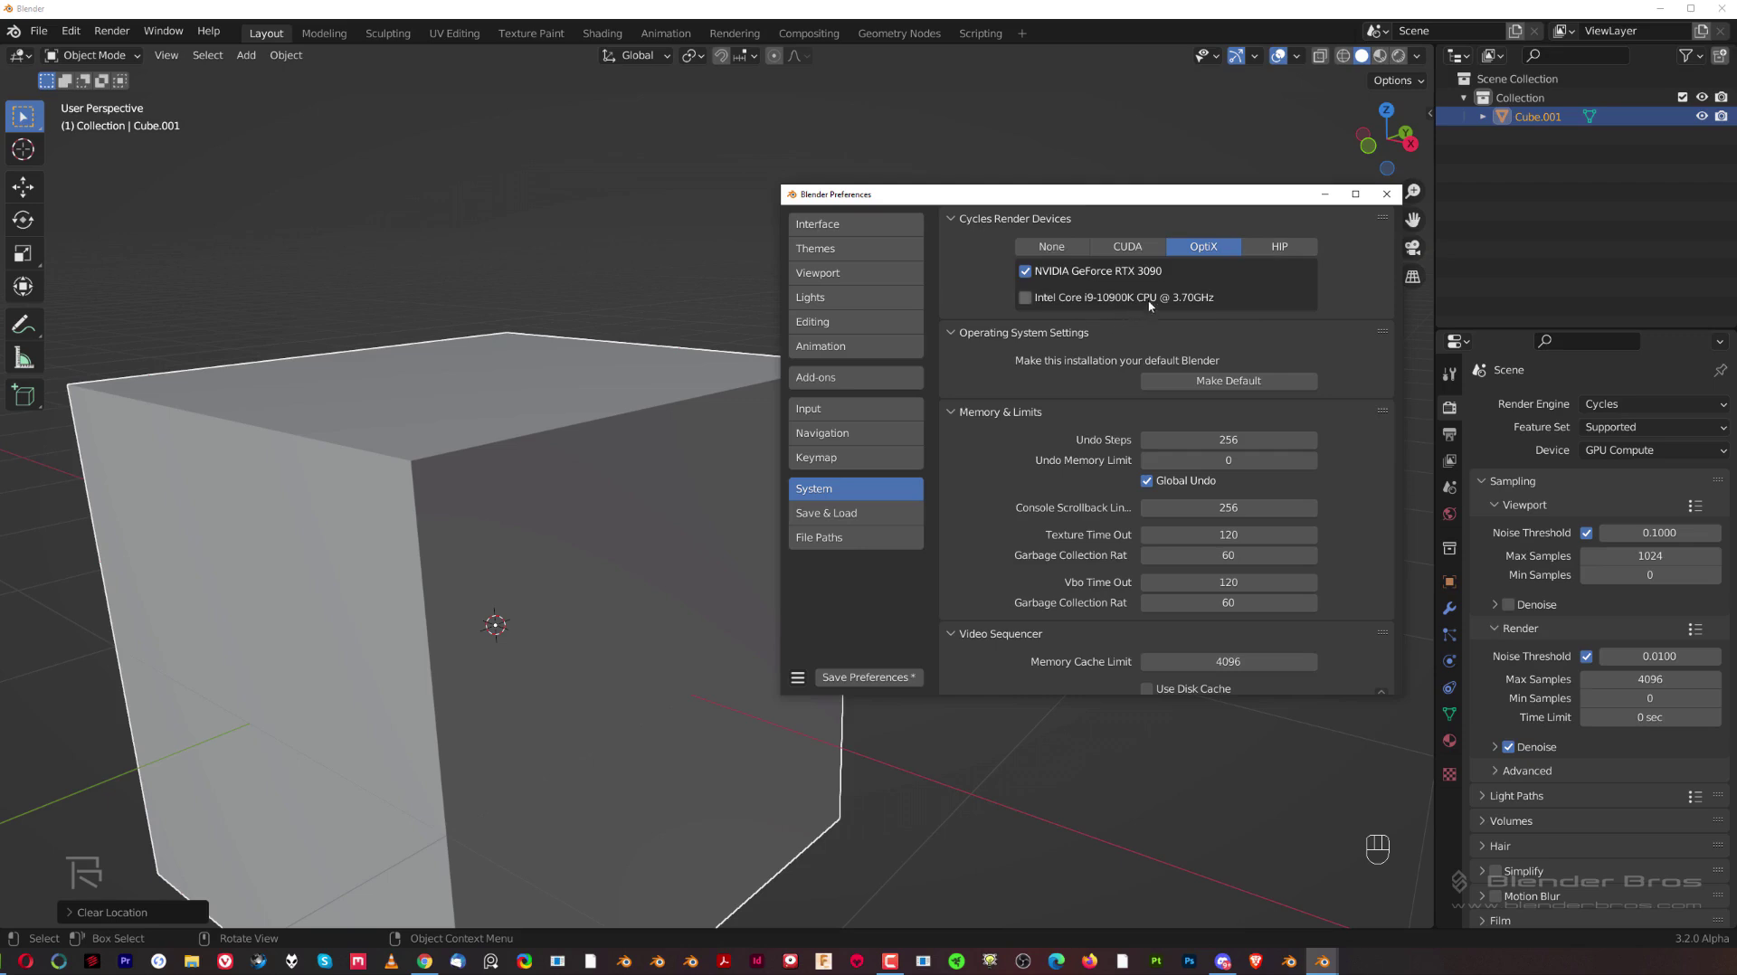
left_click(1140, 252)
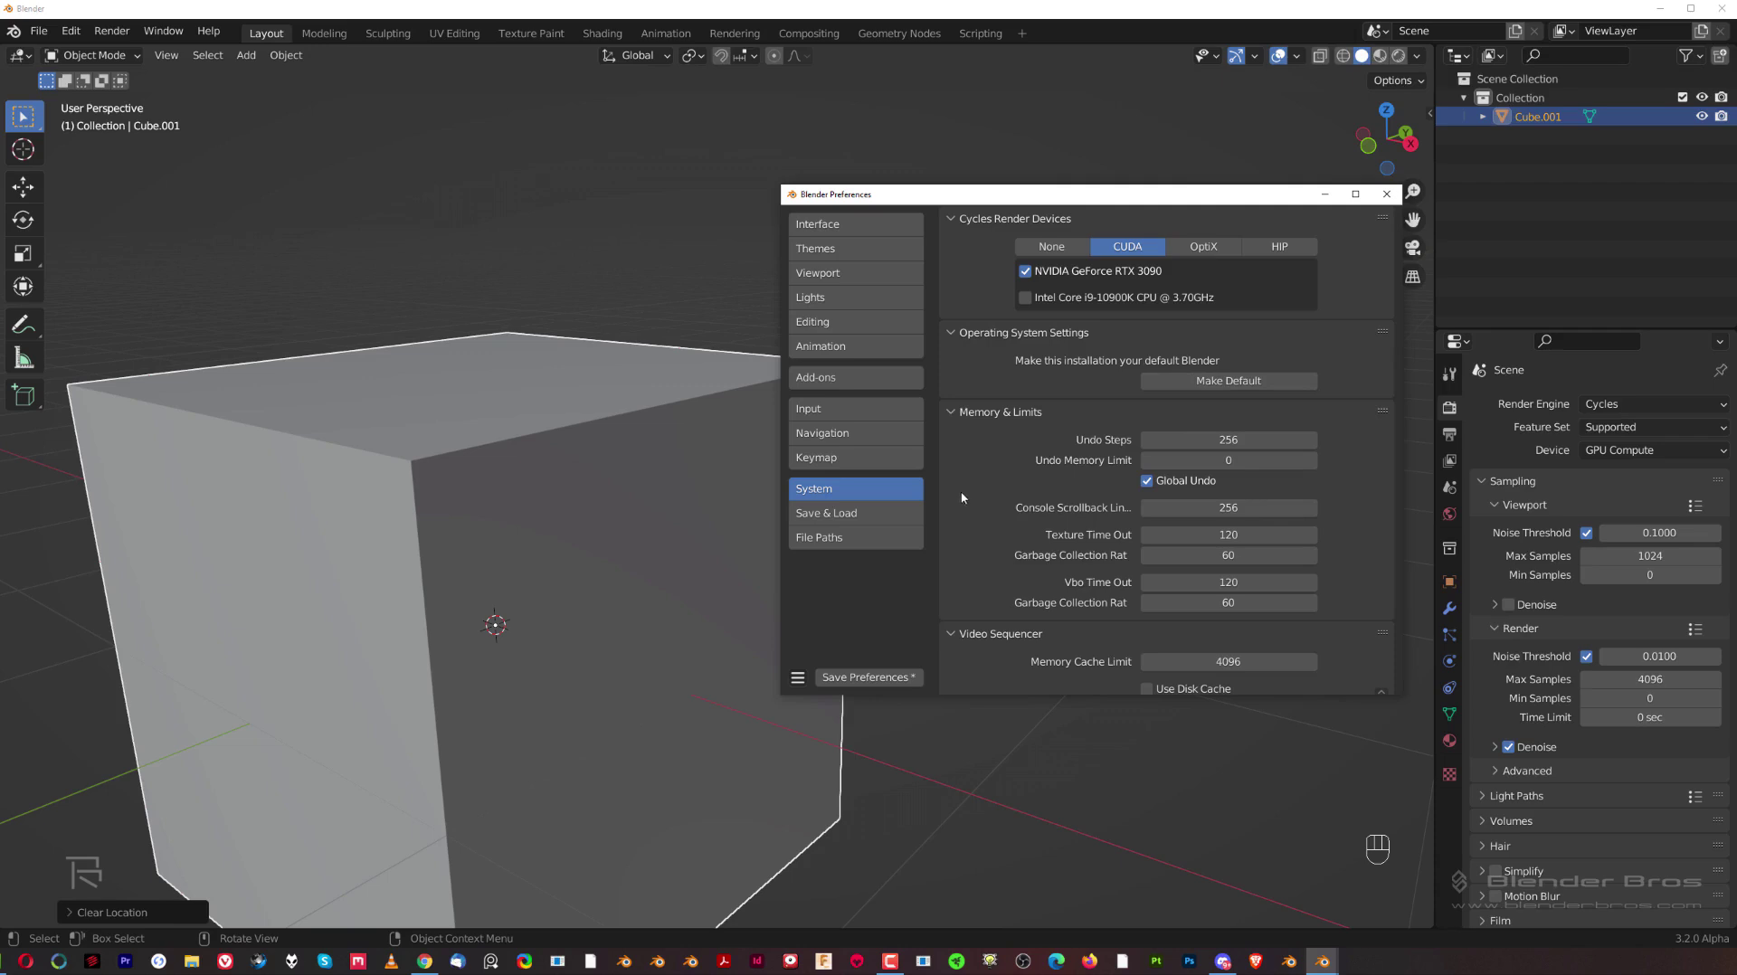
left_click(885, 510)
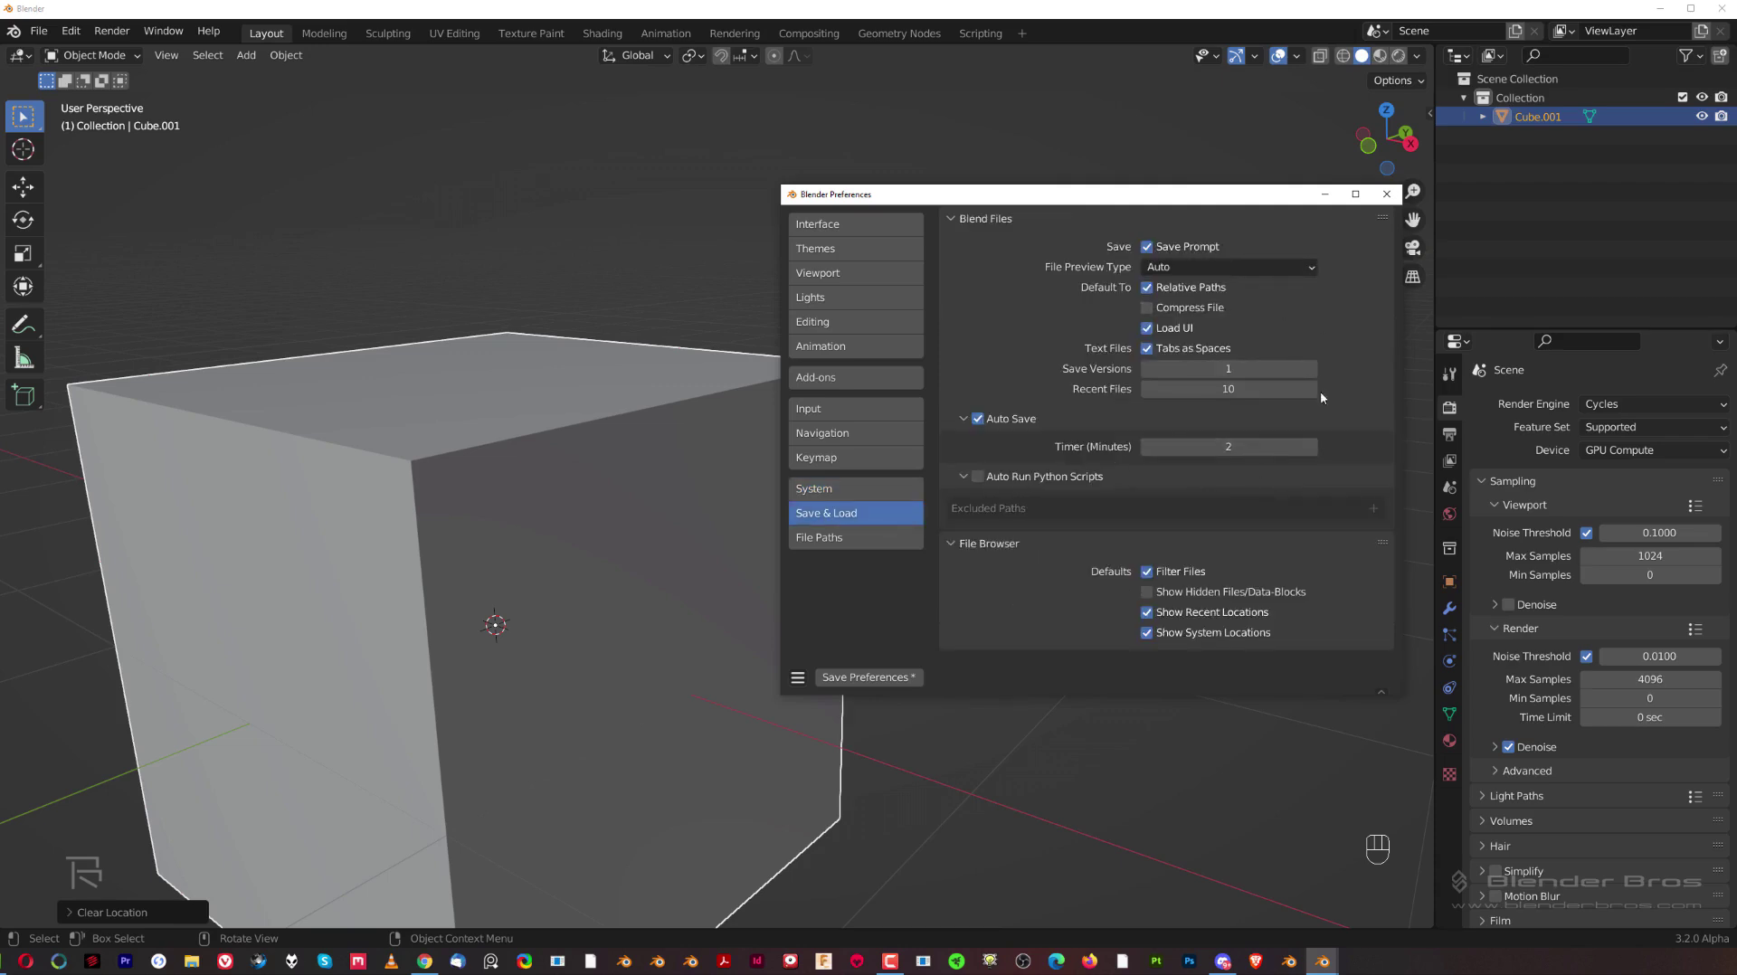
left_click(871, 537)
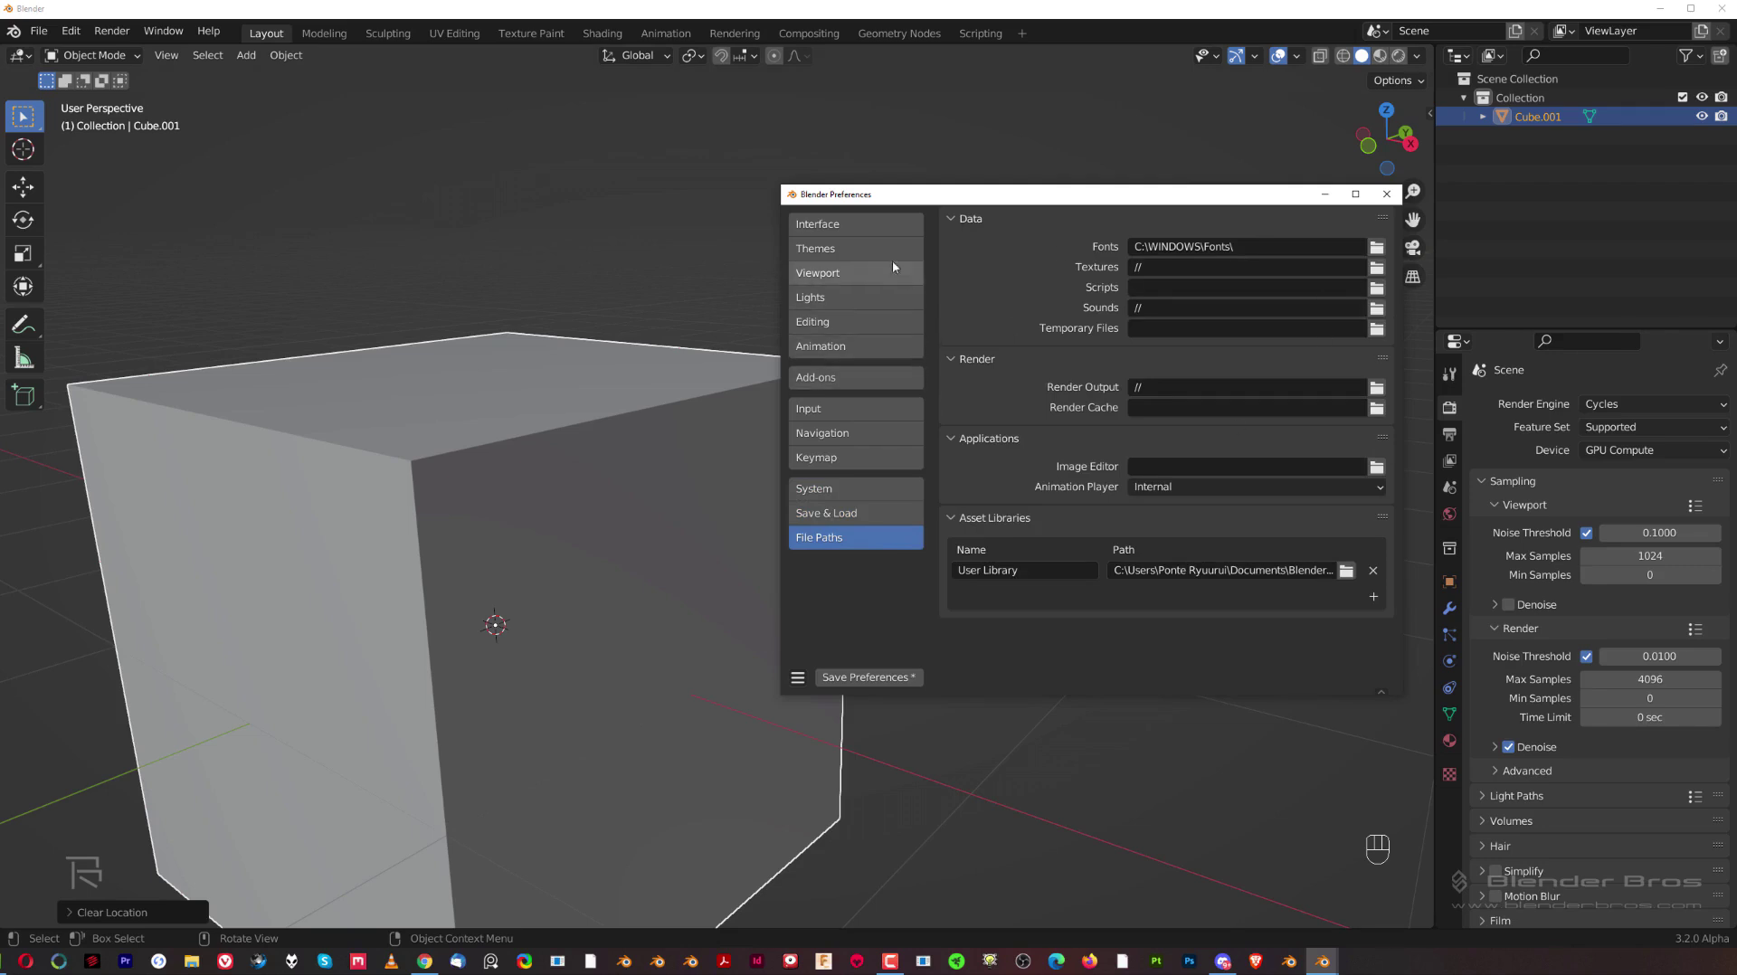
Save the changed preferences from the System section and close the Preferences window.
left_click(850, 488)
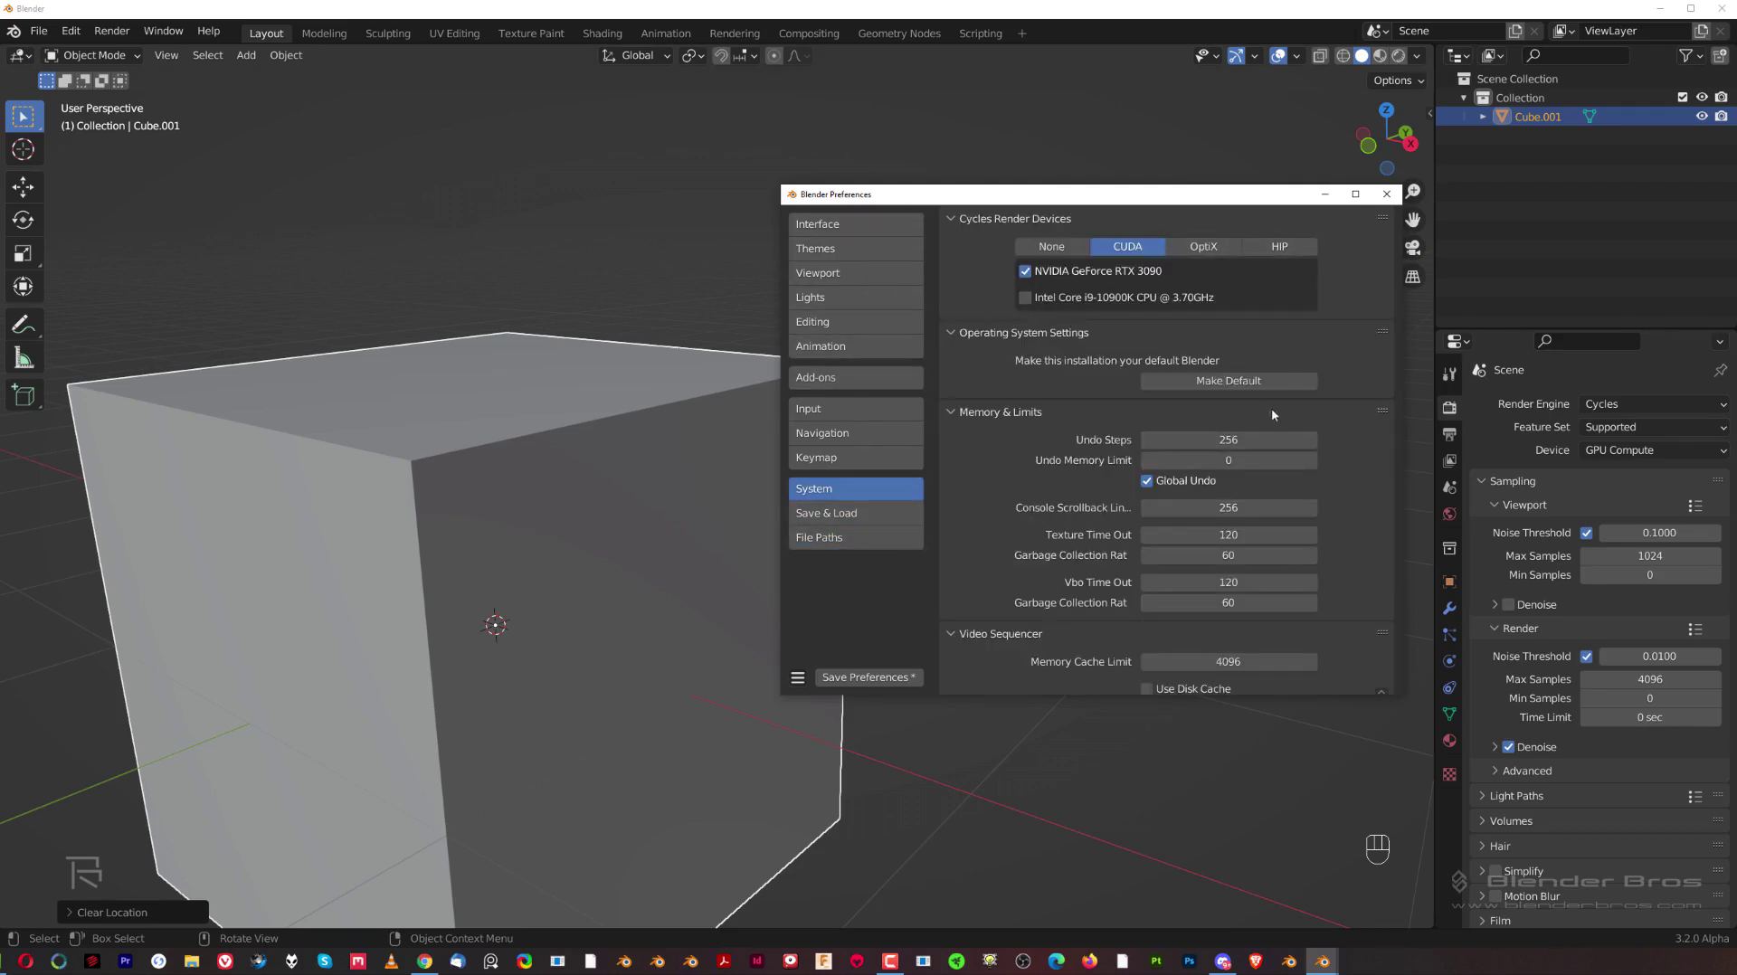
left_click(870, 677)
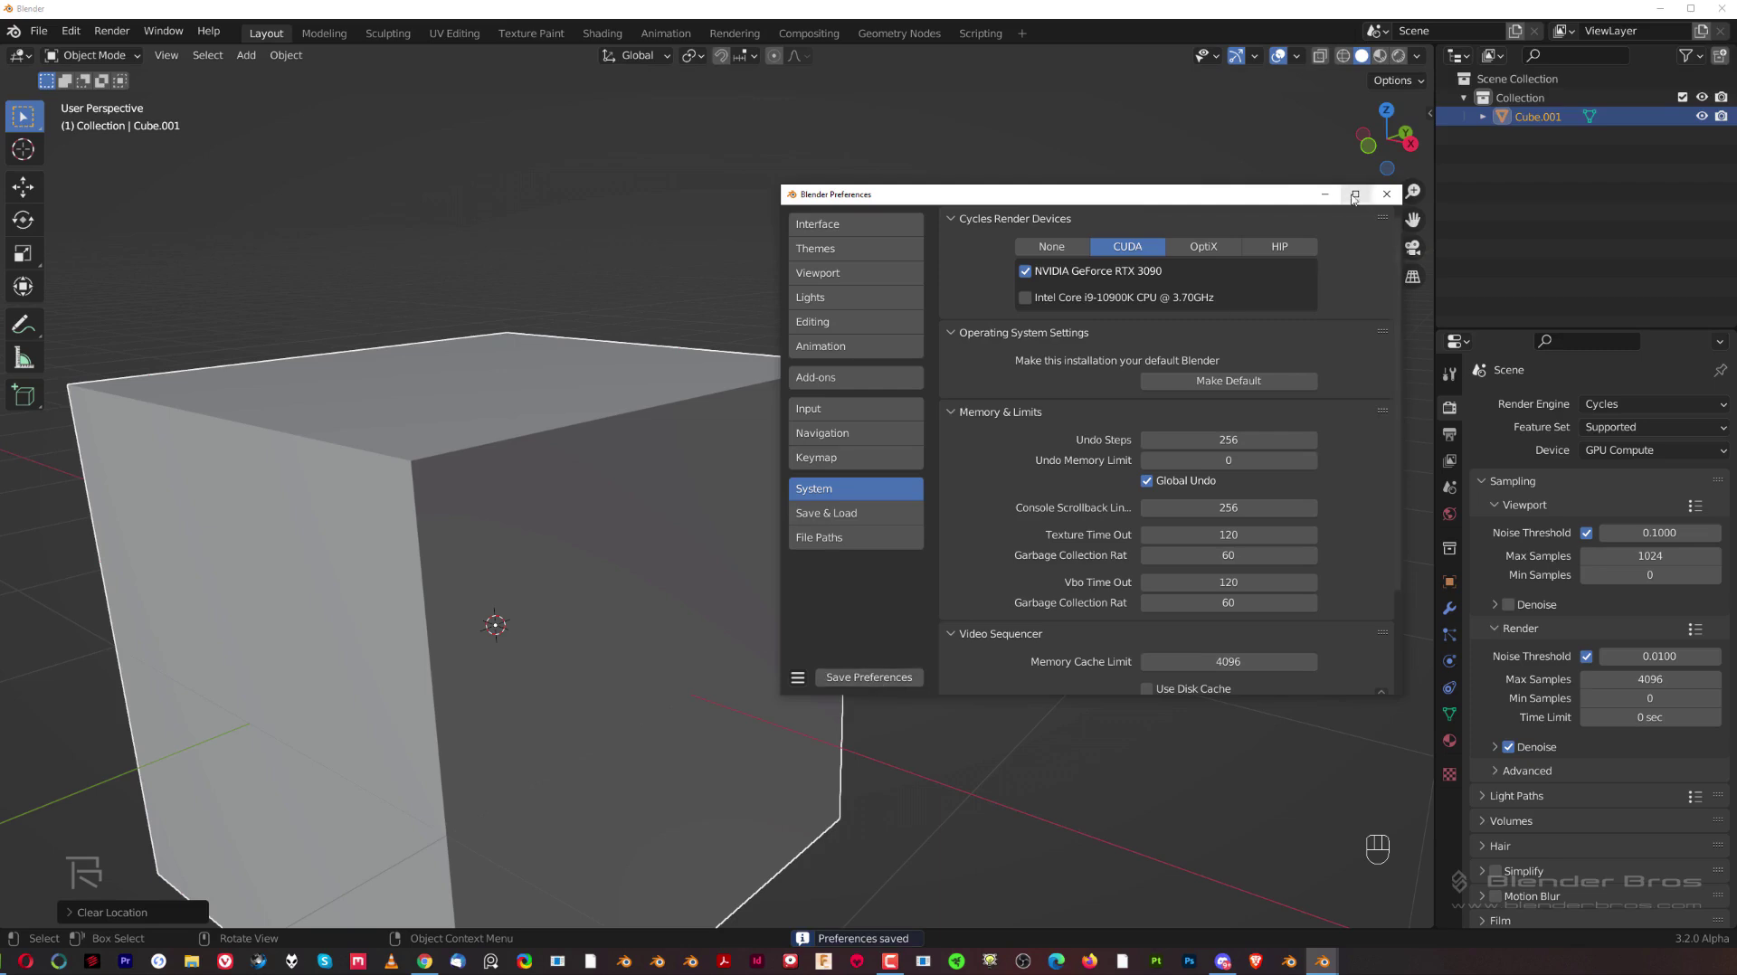
left_click(1390, 196)
Delete the cube and save the empty scene as the default startup file.
scroll(860, 309, "down", 4)
key("x")
left_click(523, 474)
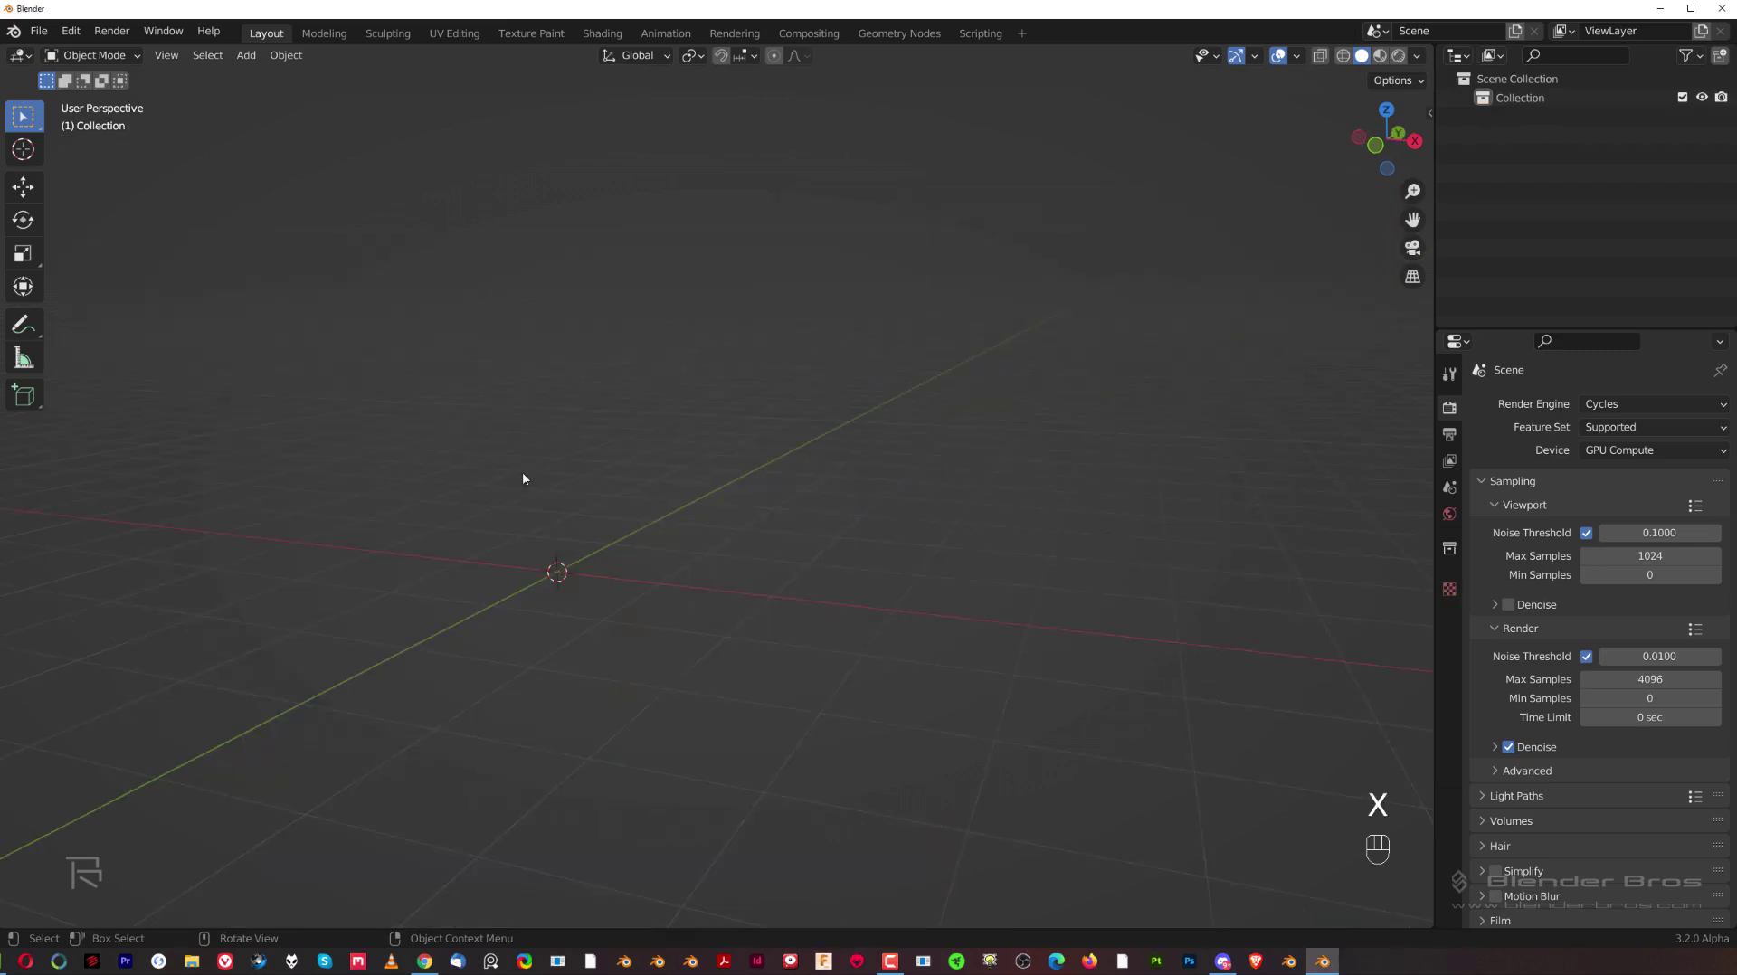
left_click(39, 31)
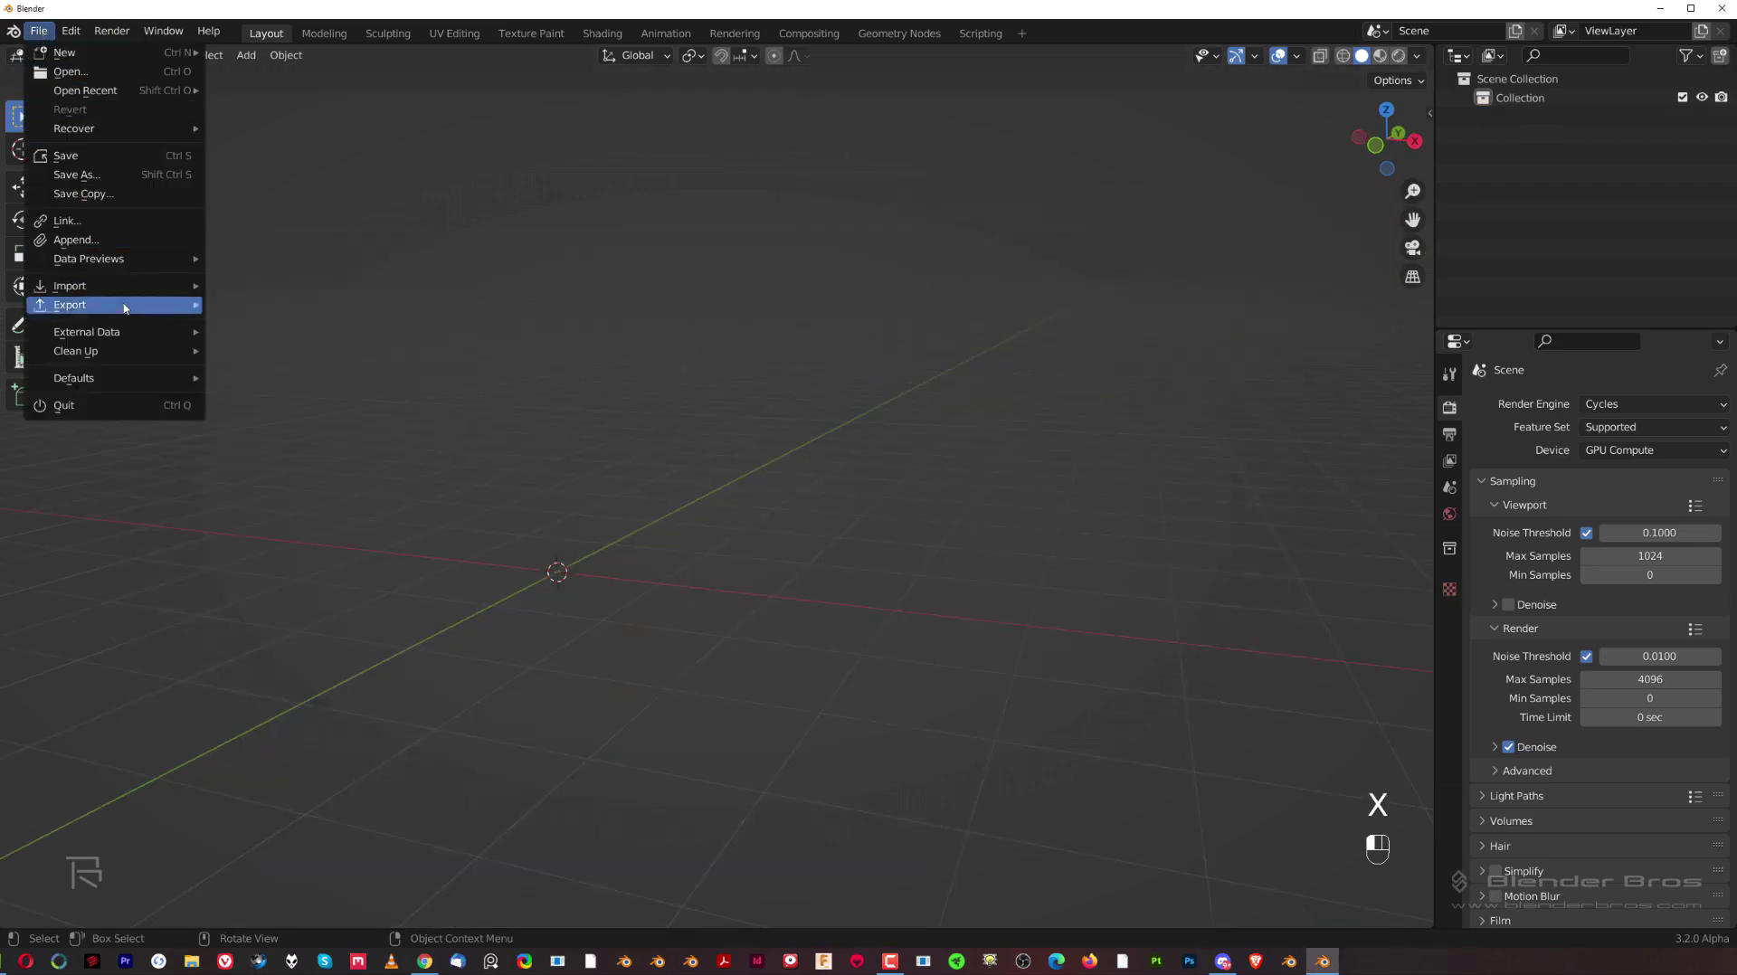
mouse_move(143, 387)
left_click(271, 378)
left_click(267, 378)
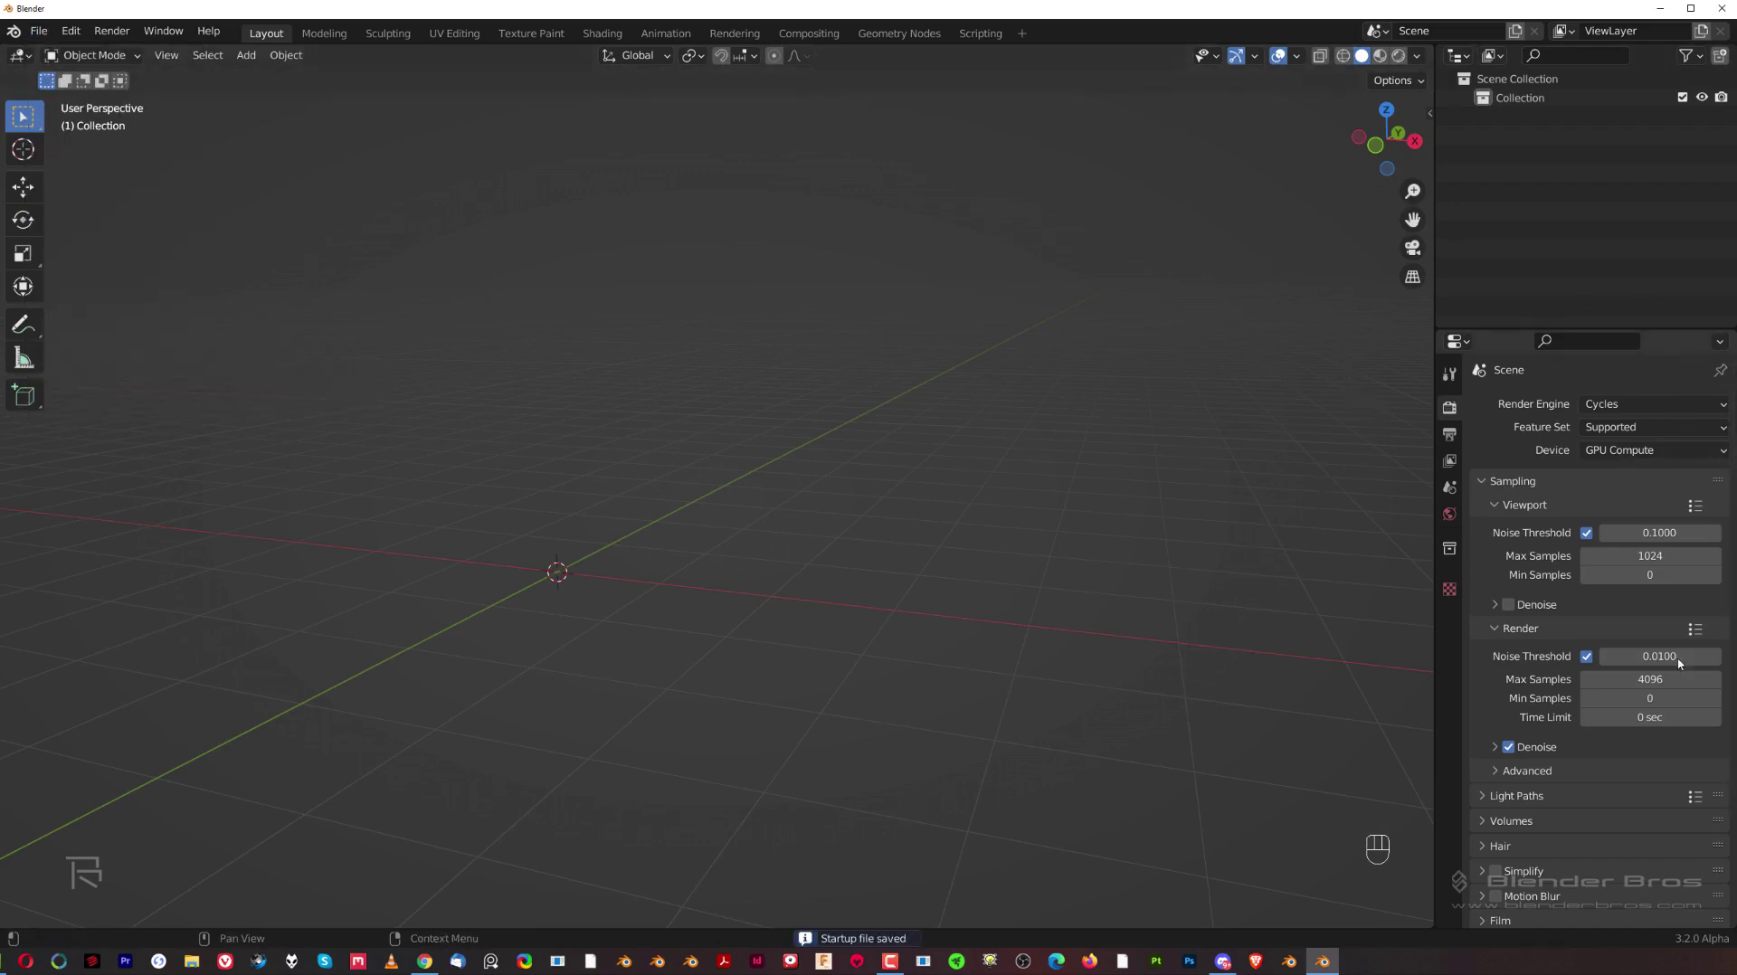
Set Max Samples to 250 for both the Cycles viewport and final render, and turn off render denoising.
left_click(1646, 454)
left_click(1643, 449)
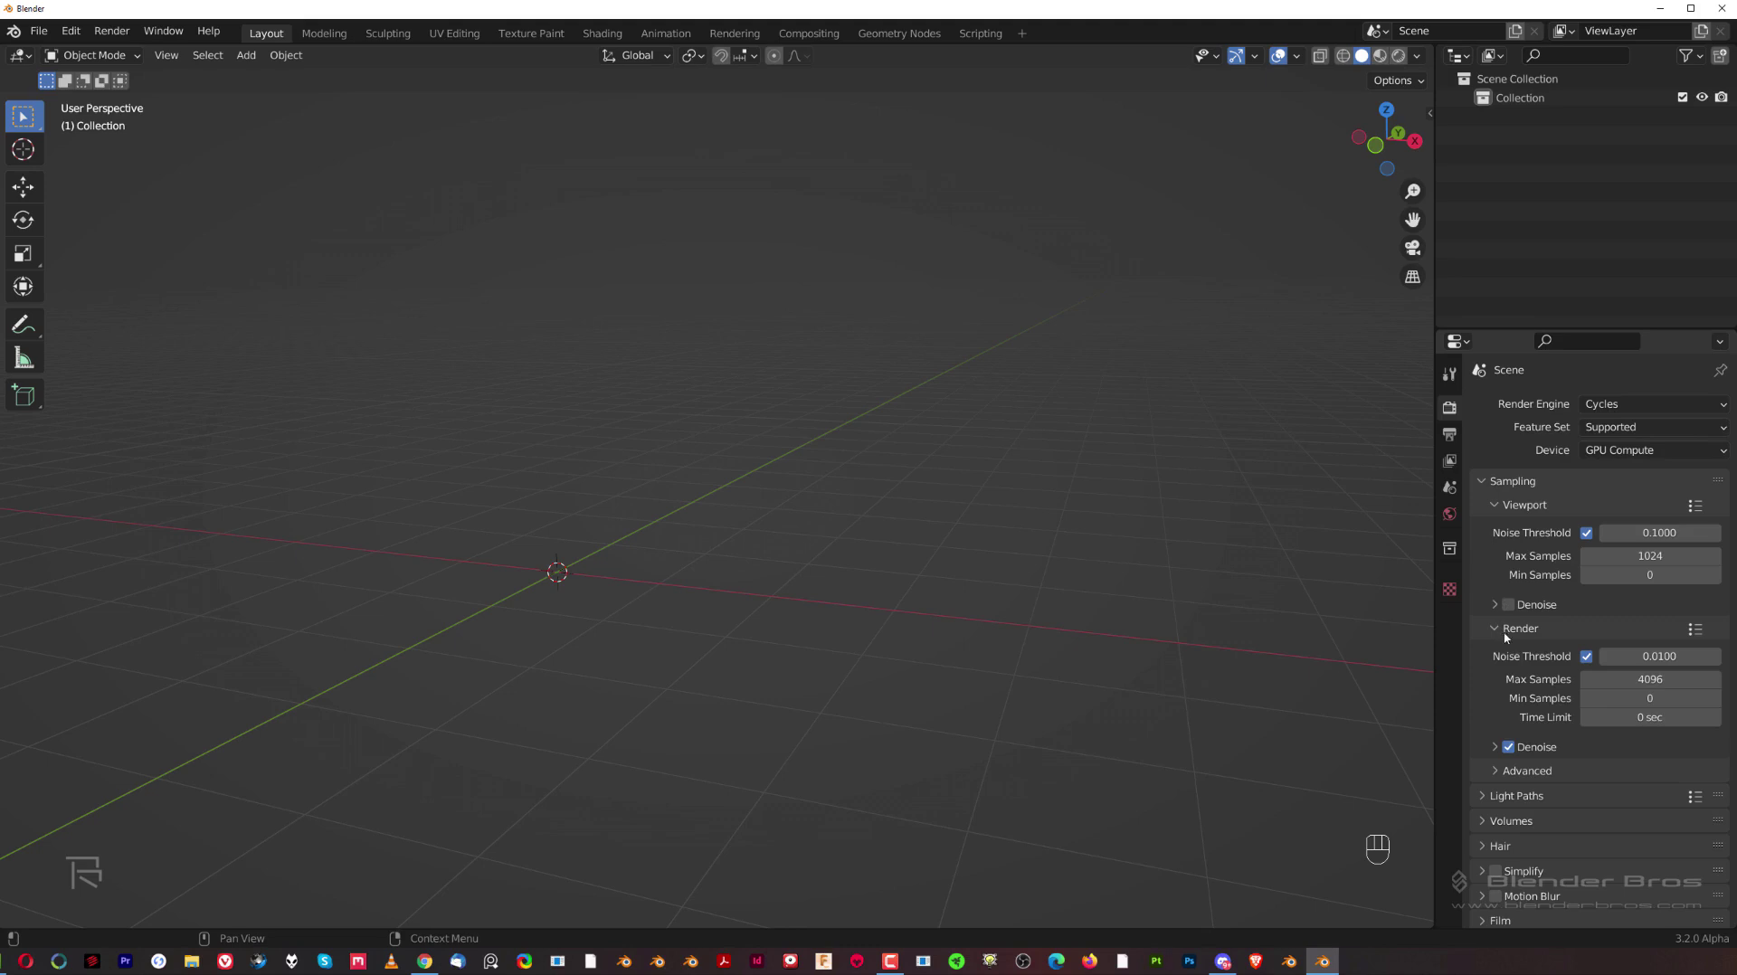
left_click(1639, 554)
type("250")
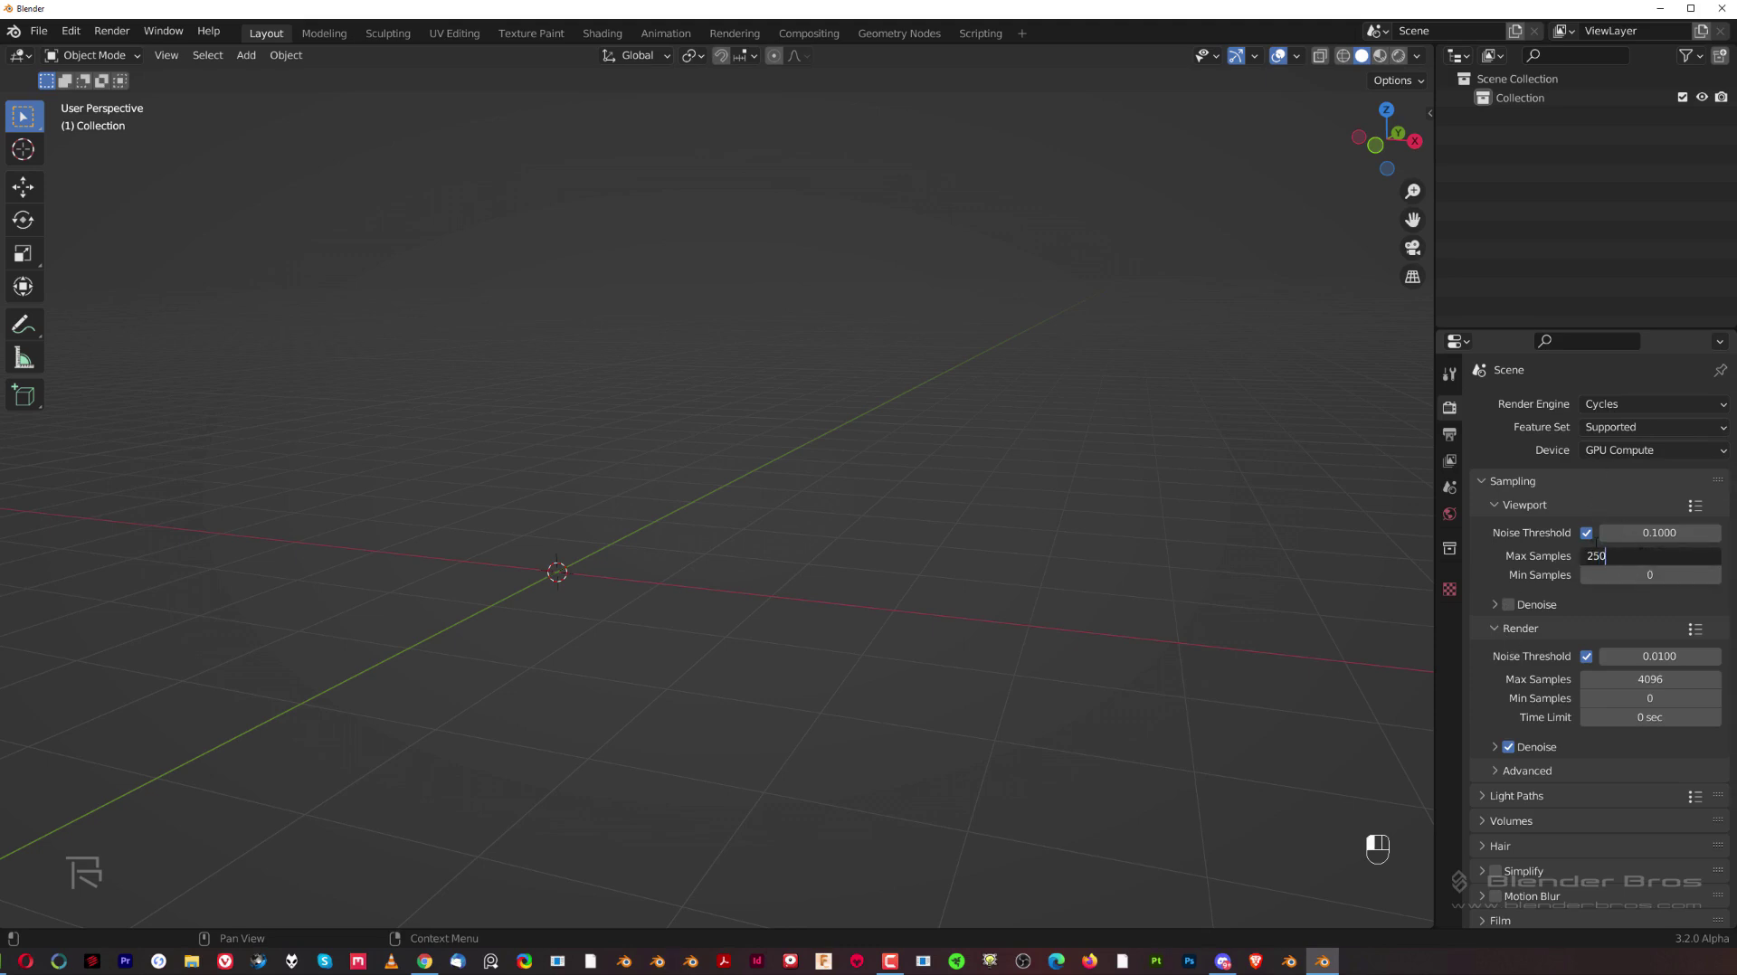
key("Return")
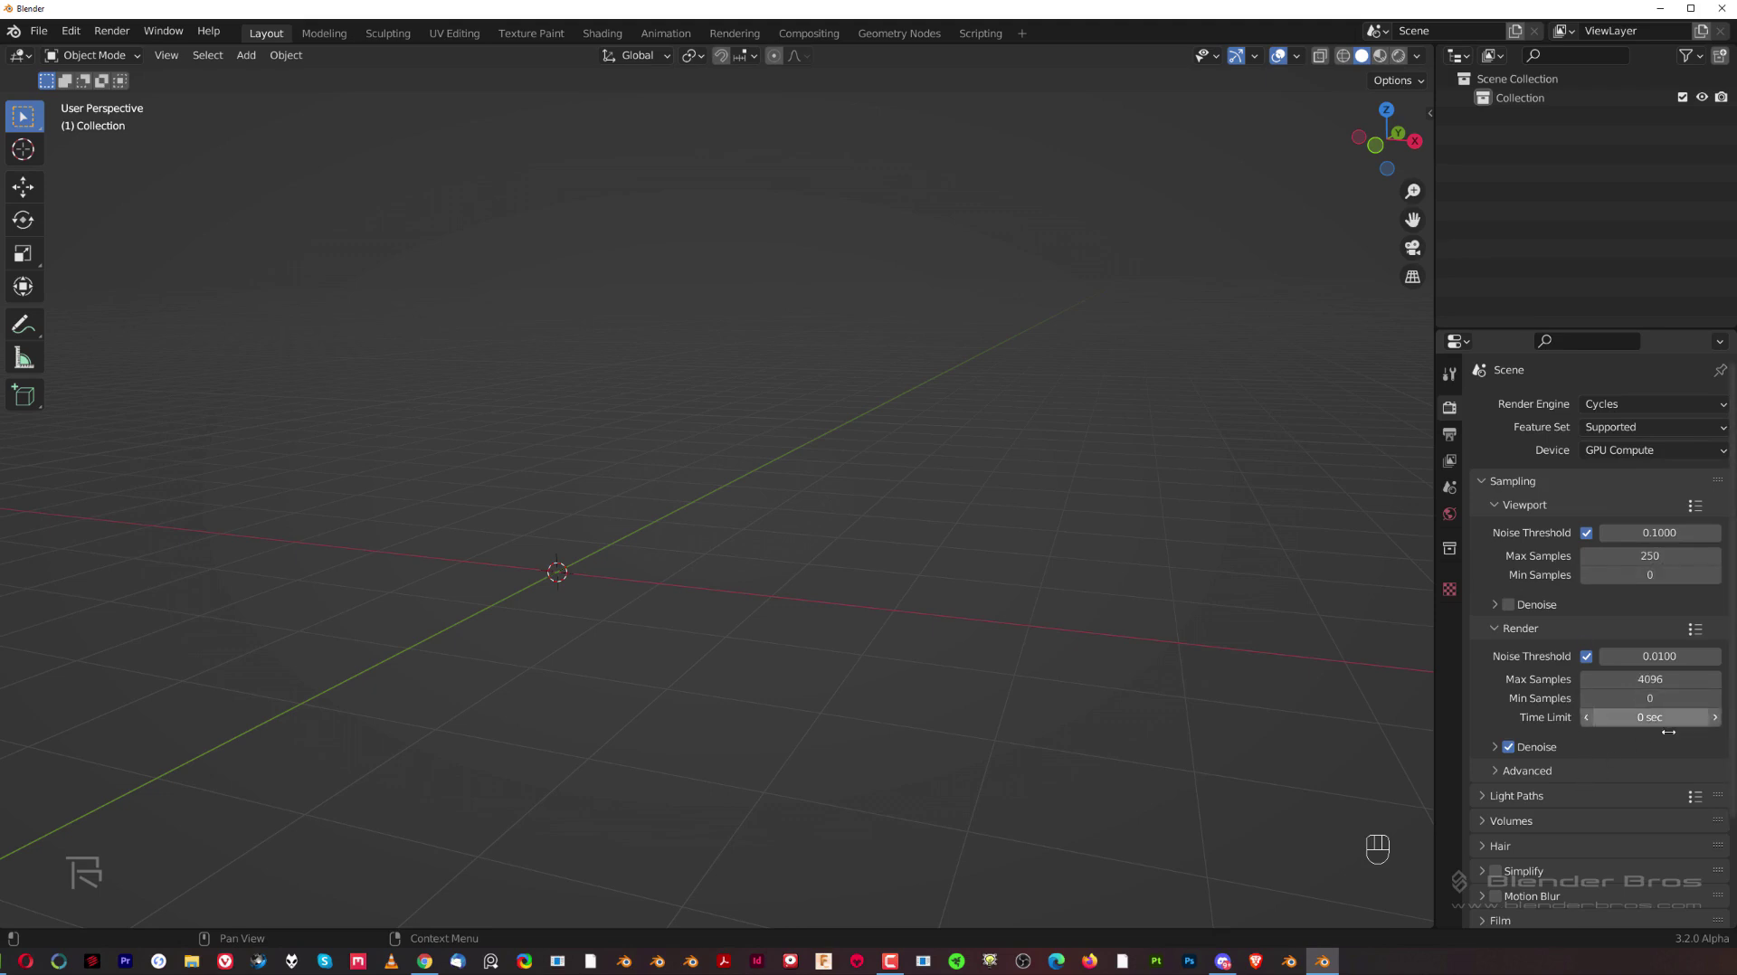
left_click(1628, 679)
type("2")
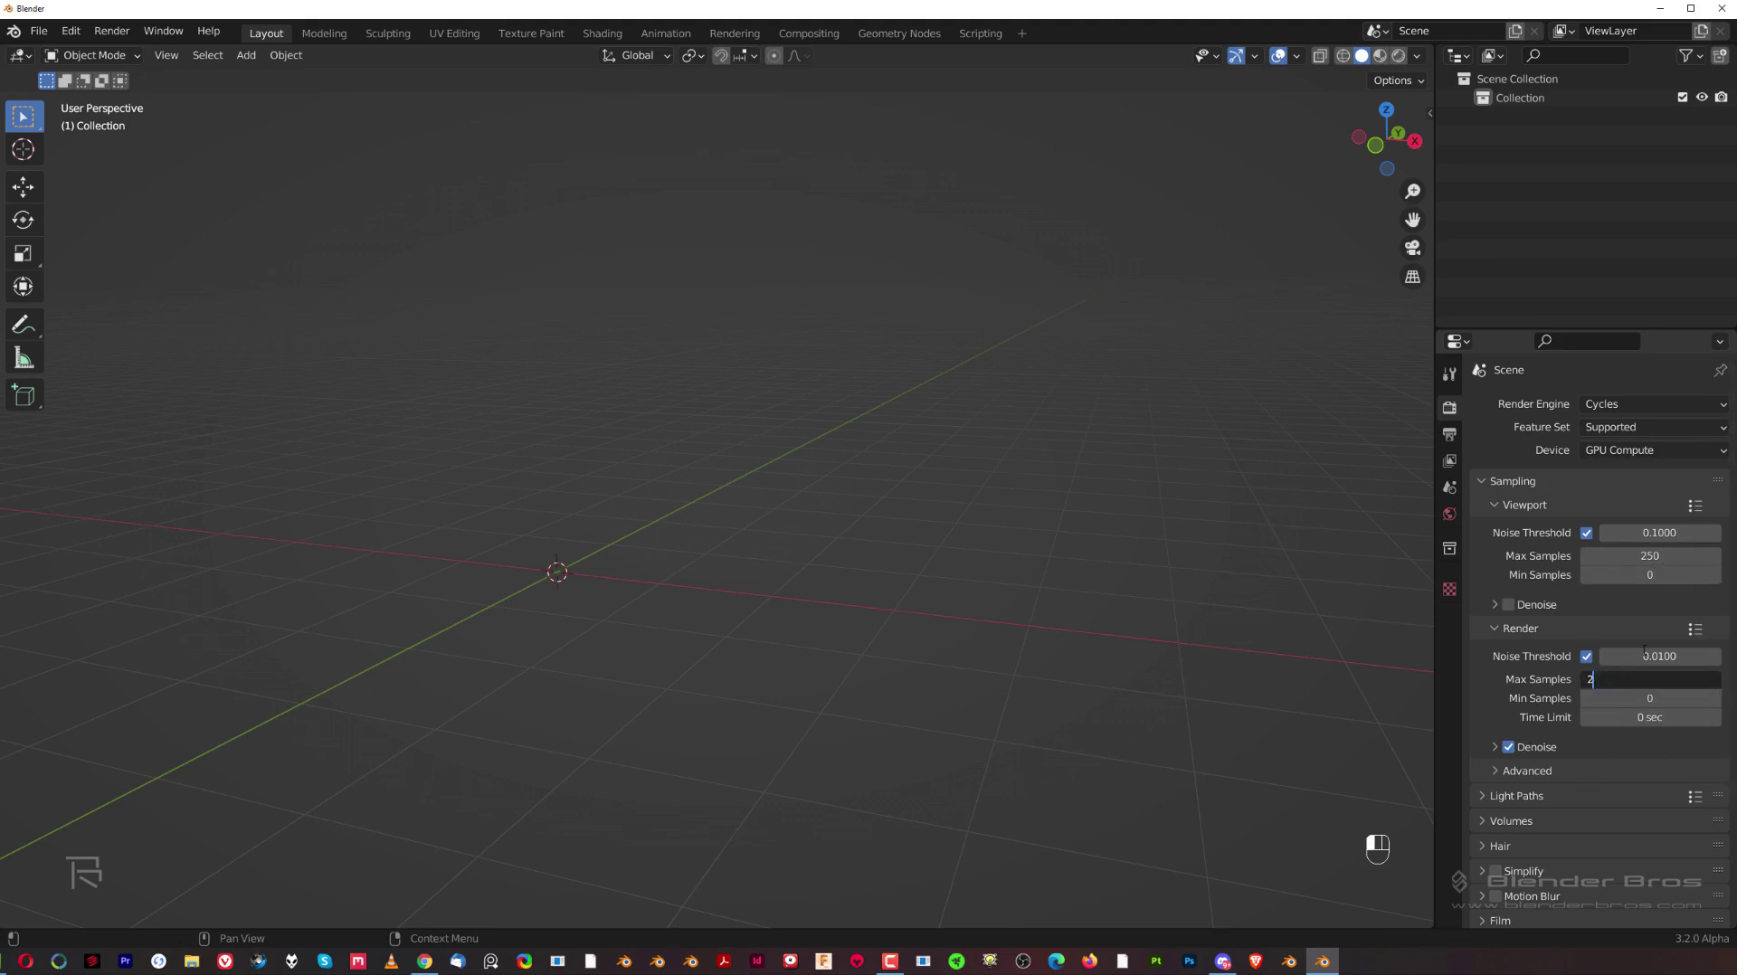
type("50")
left_click(1482, 693)
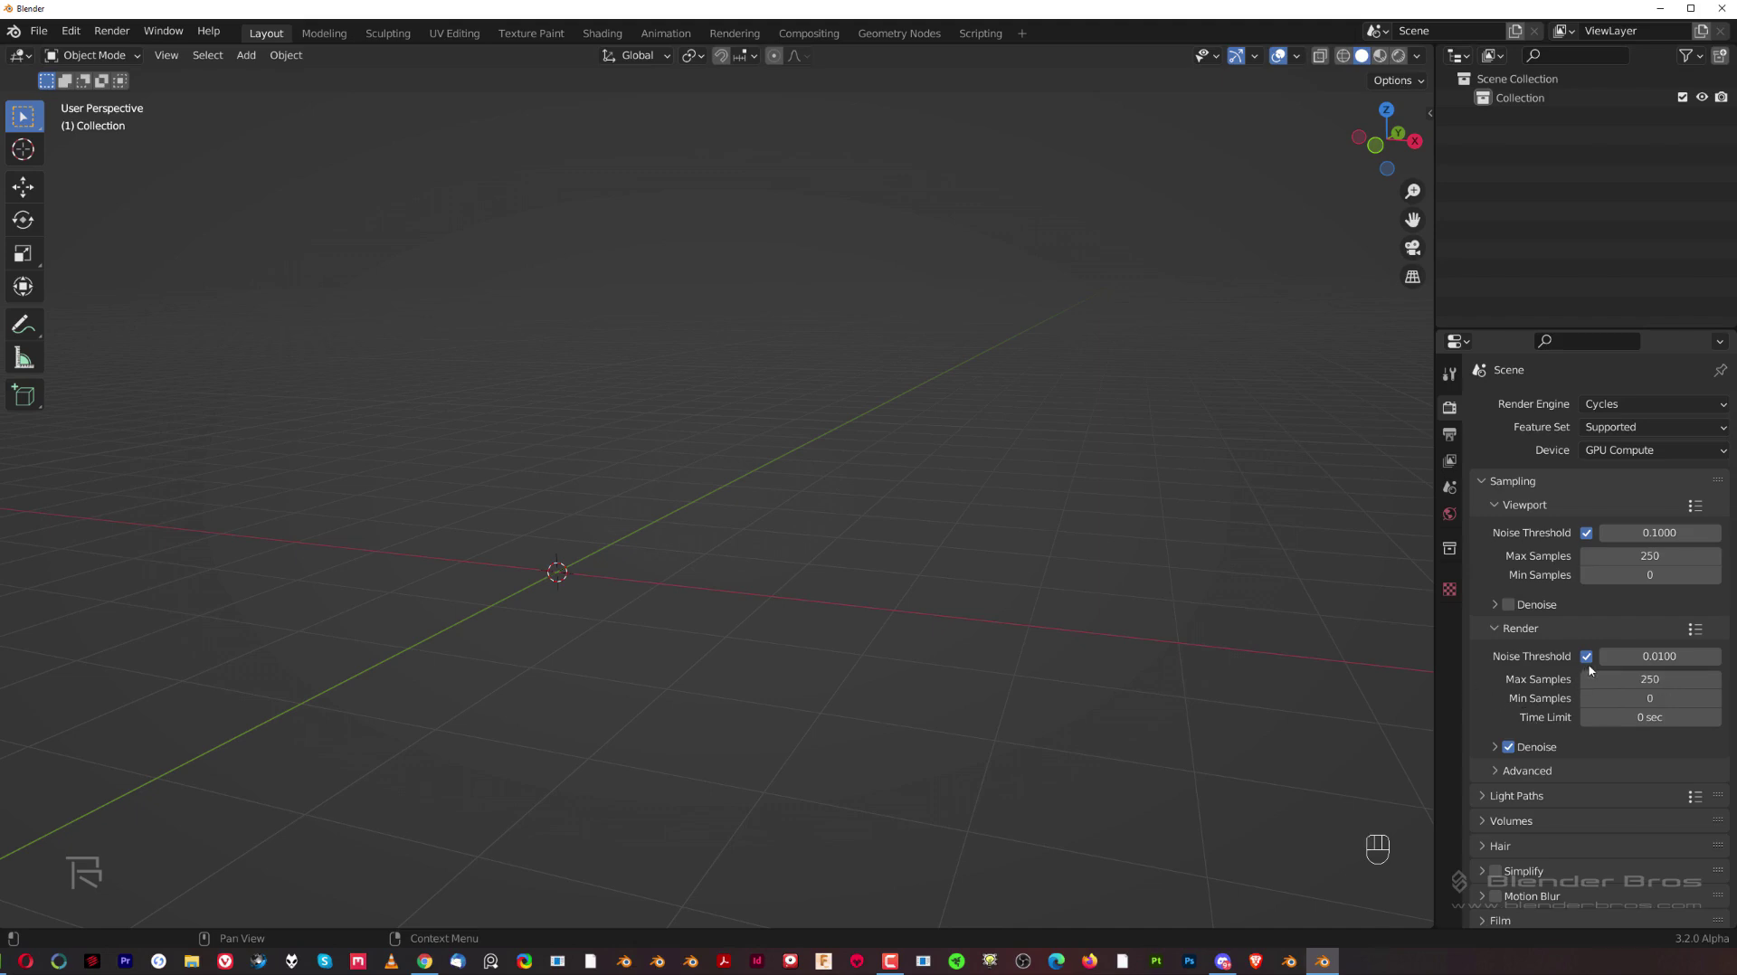
left_click(1517, 747)
Set the Light Paths maximum bounces to 6 for Diffuse, Glossy, Transmission and Transparent.
scroll(1506, 747, "down", 3)
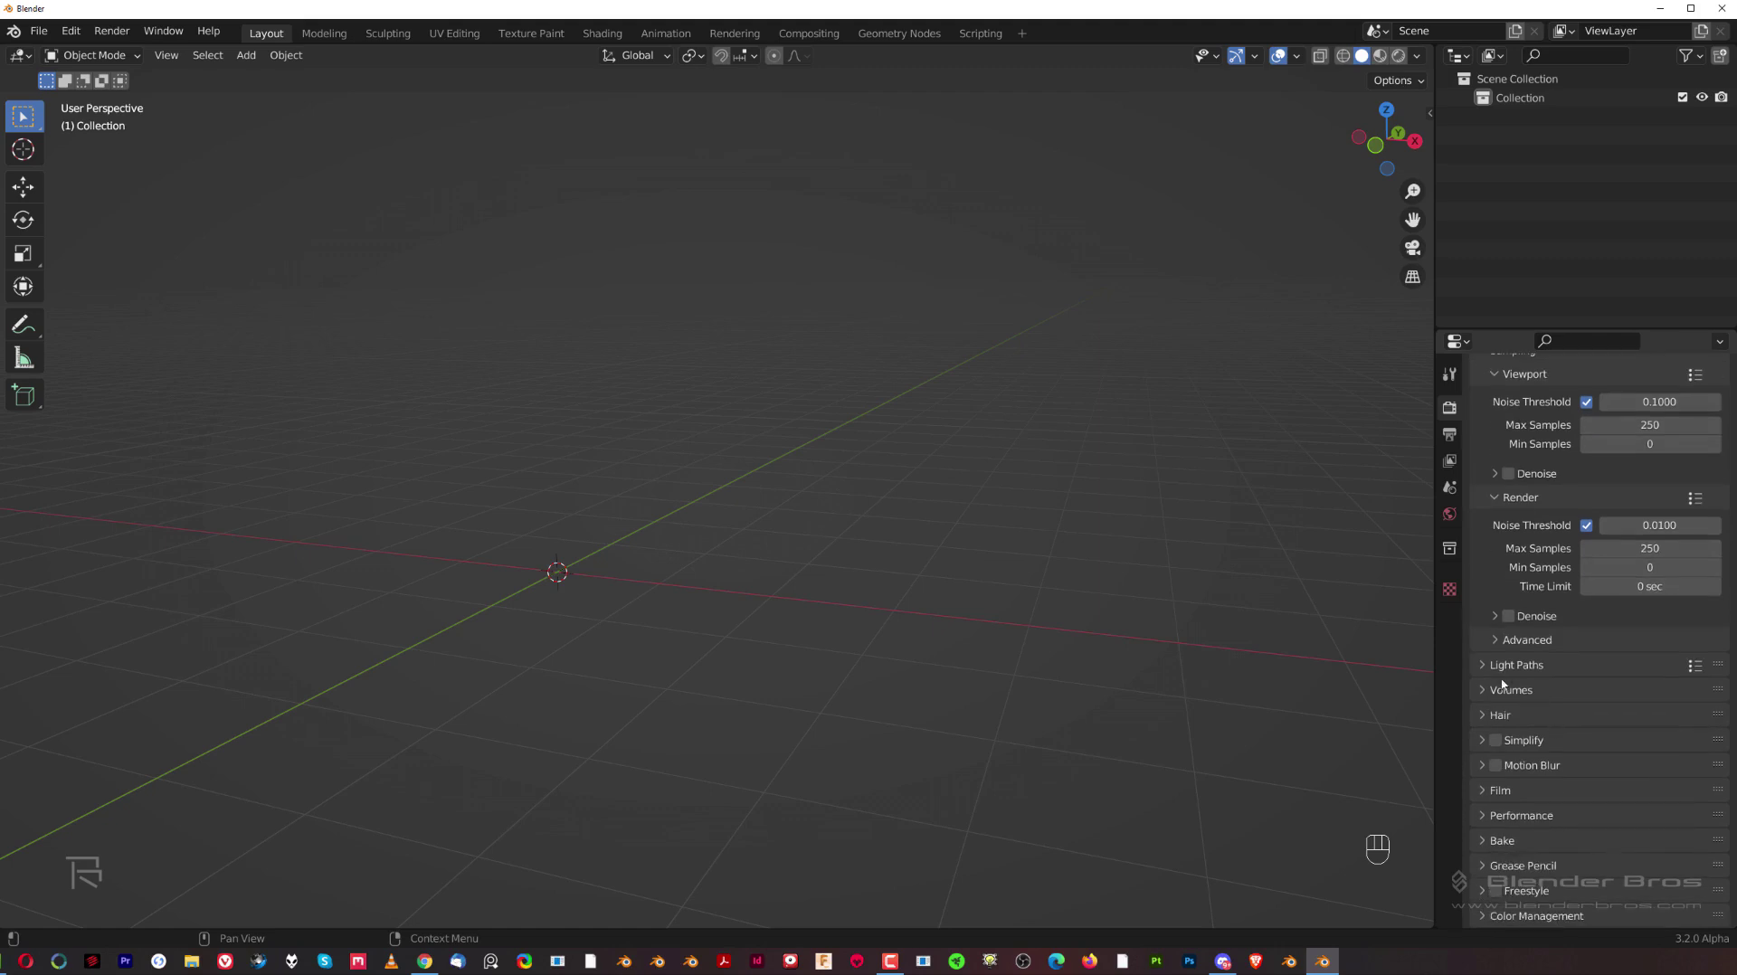
left_click(1484, 669)
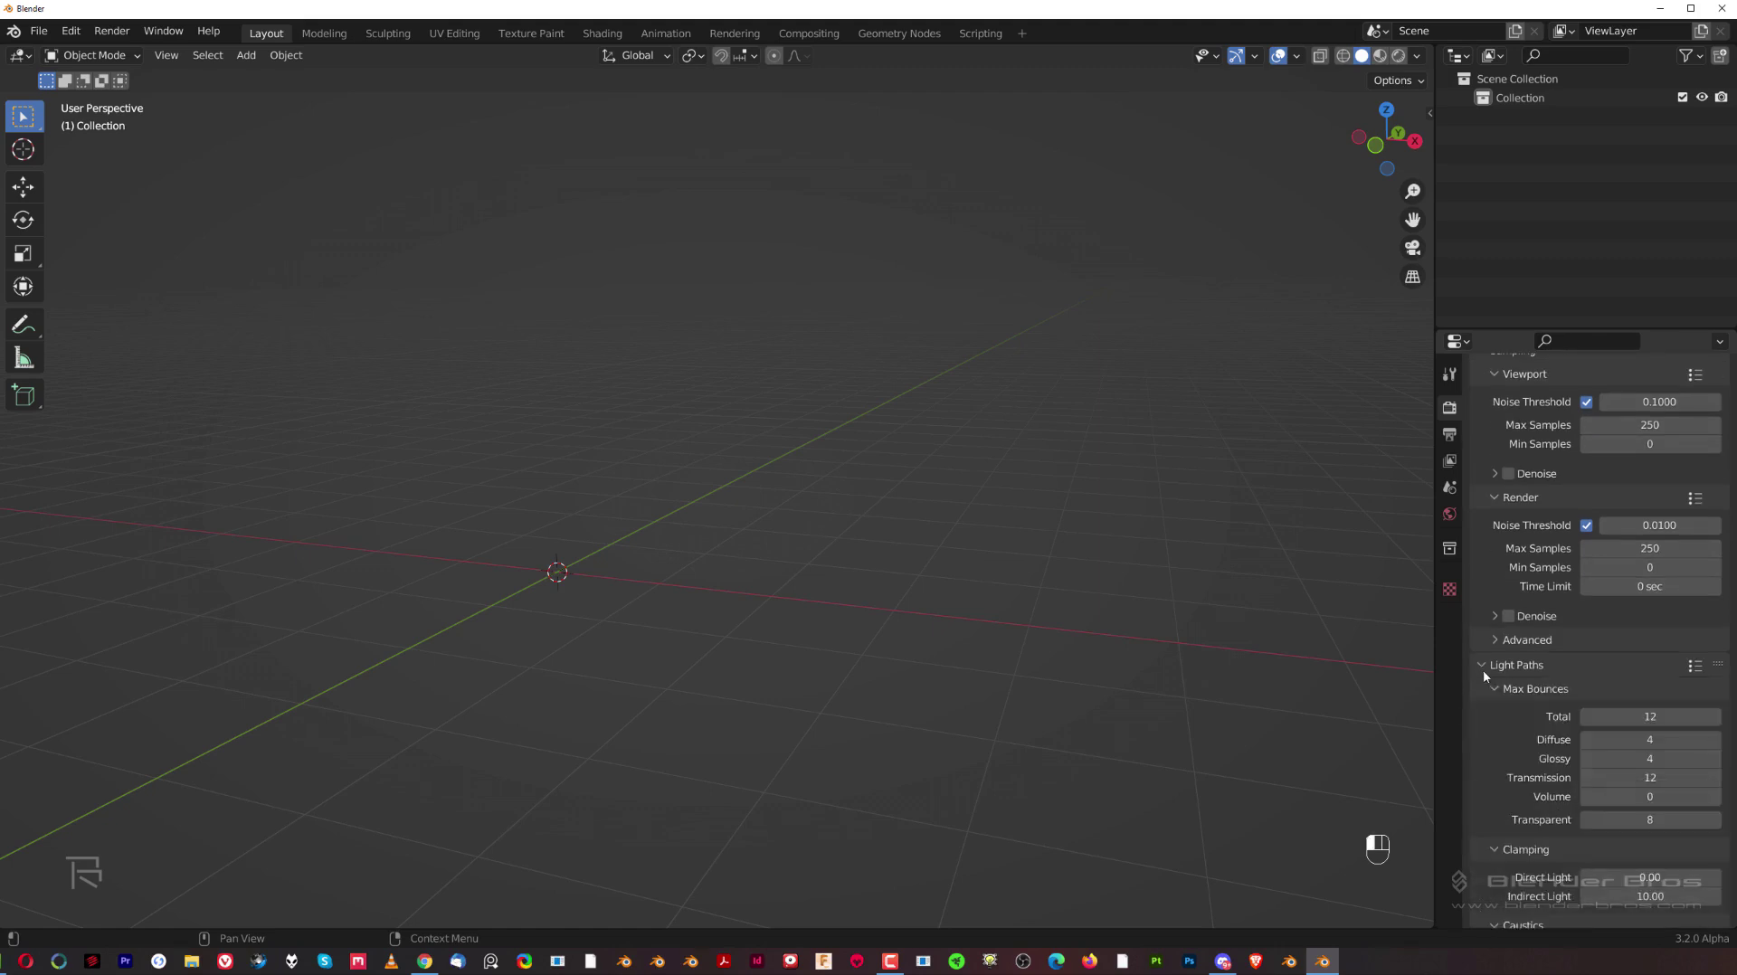
left_click(1670, 740)
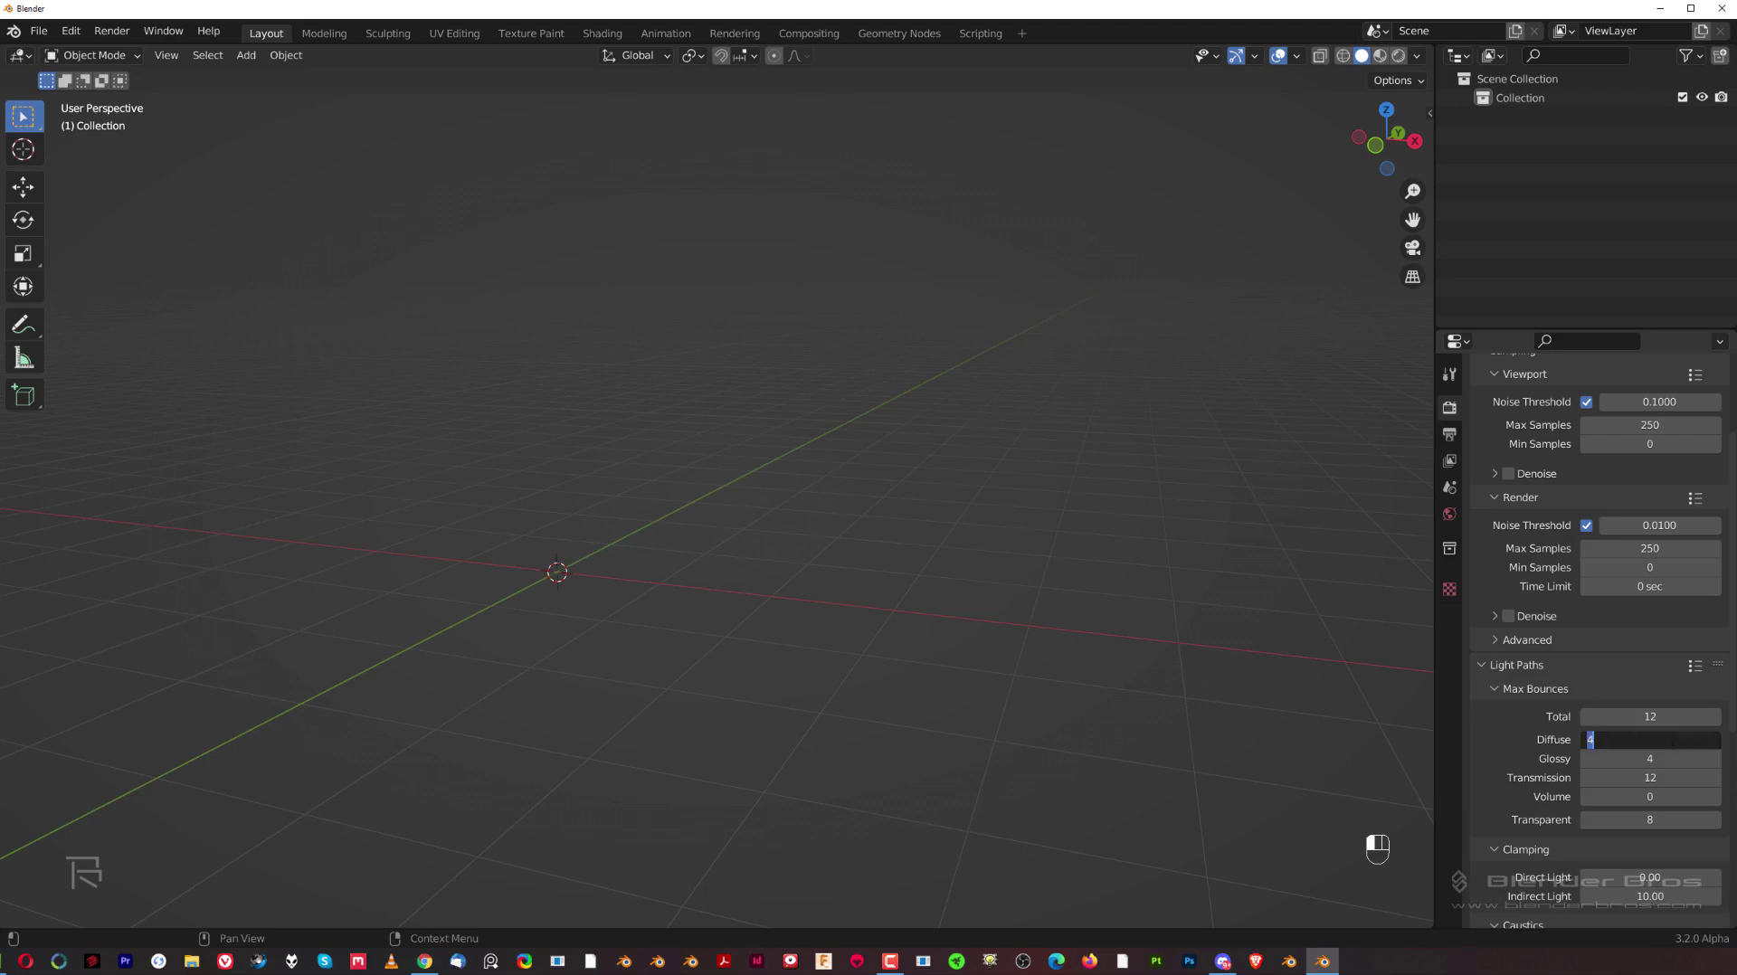
type("6")
key("Return")
left_click(1667, 759)
type("6")
left_click(1667, 777)
left_click(1667, 778)
type("6")
left_click(1669, 820)
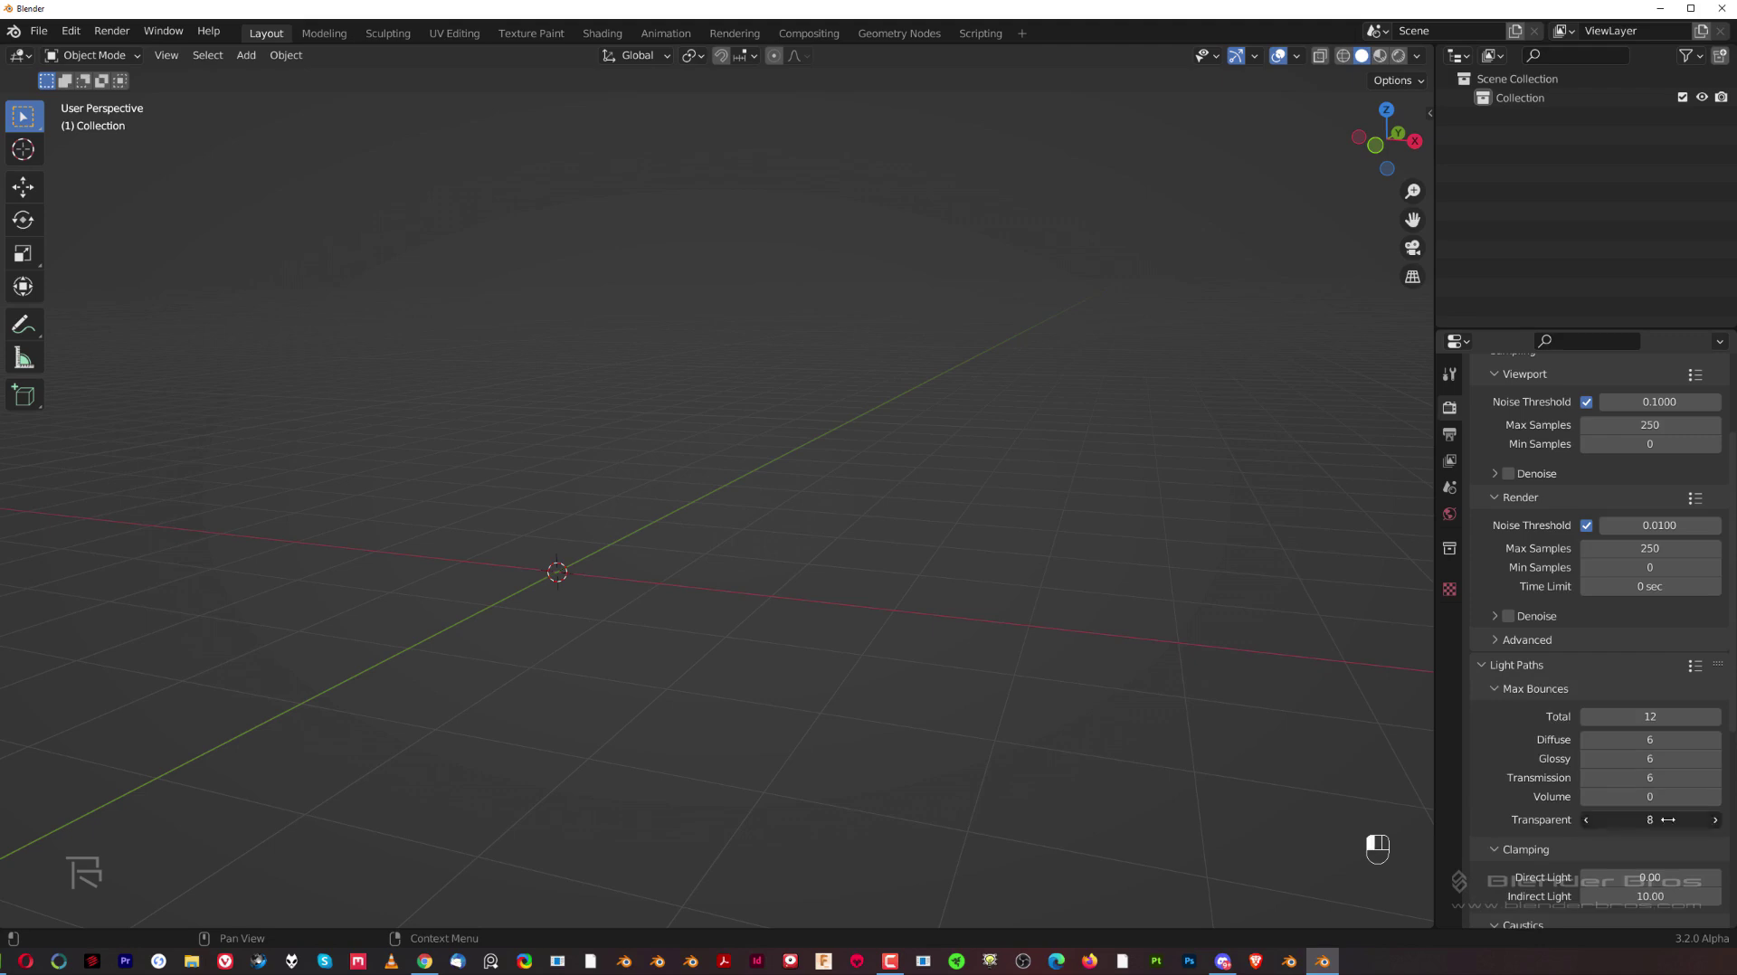
type("6")
key("Return")
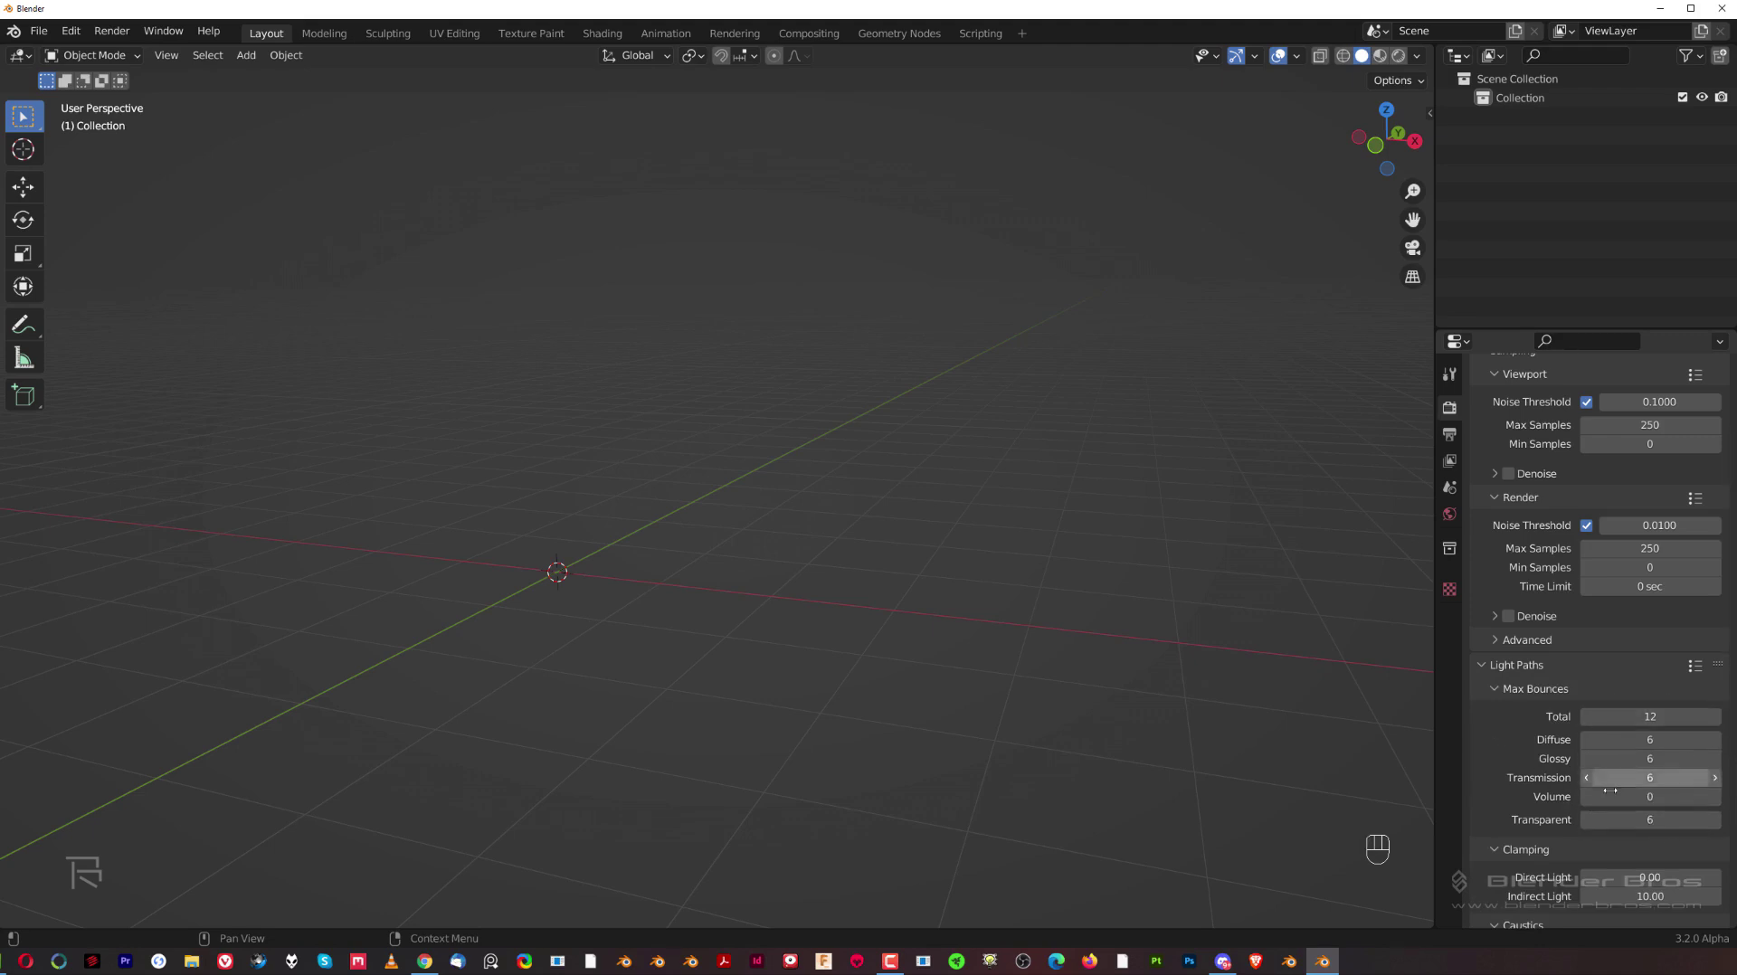
Try 8 as the Total maximum of light bounces and return it to 12.
left_click(1658, 710)
type("8")
left_click(1512, 731)
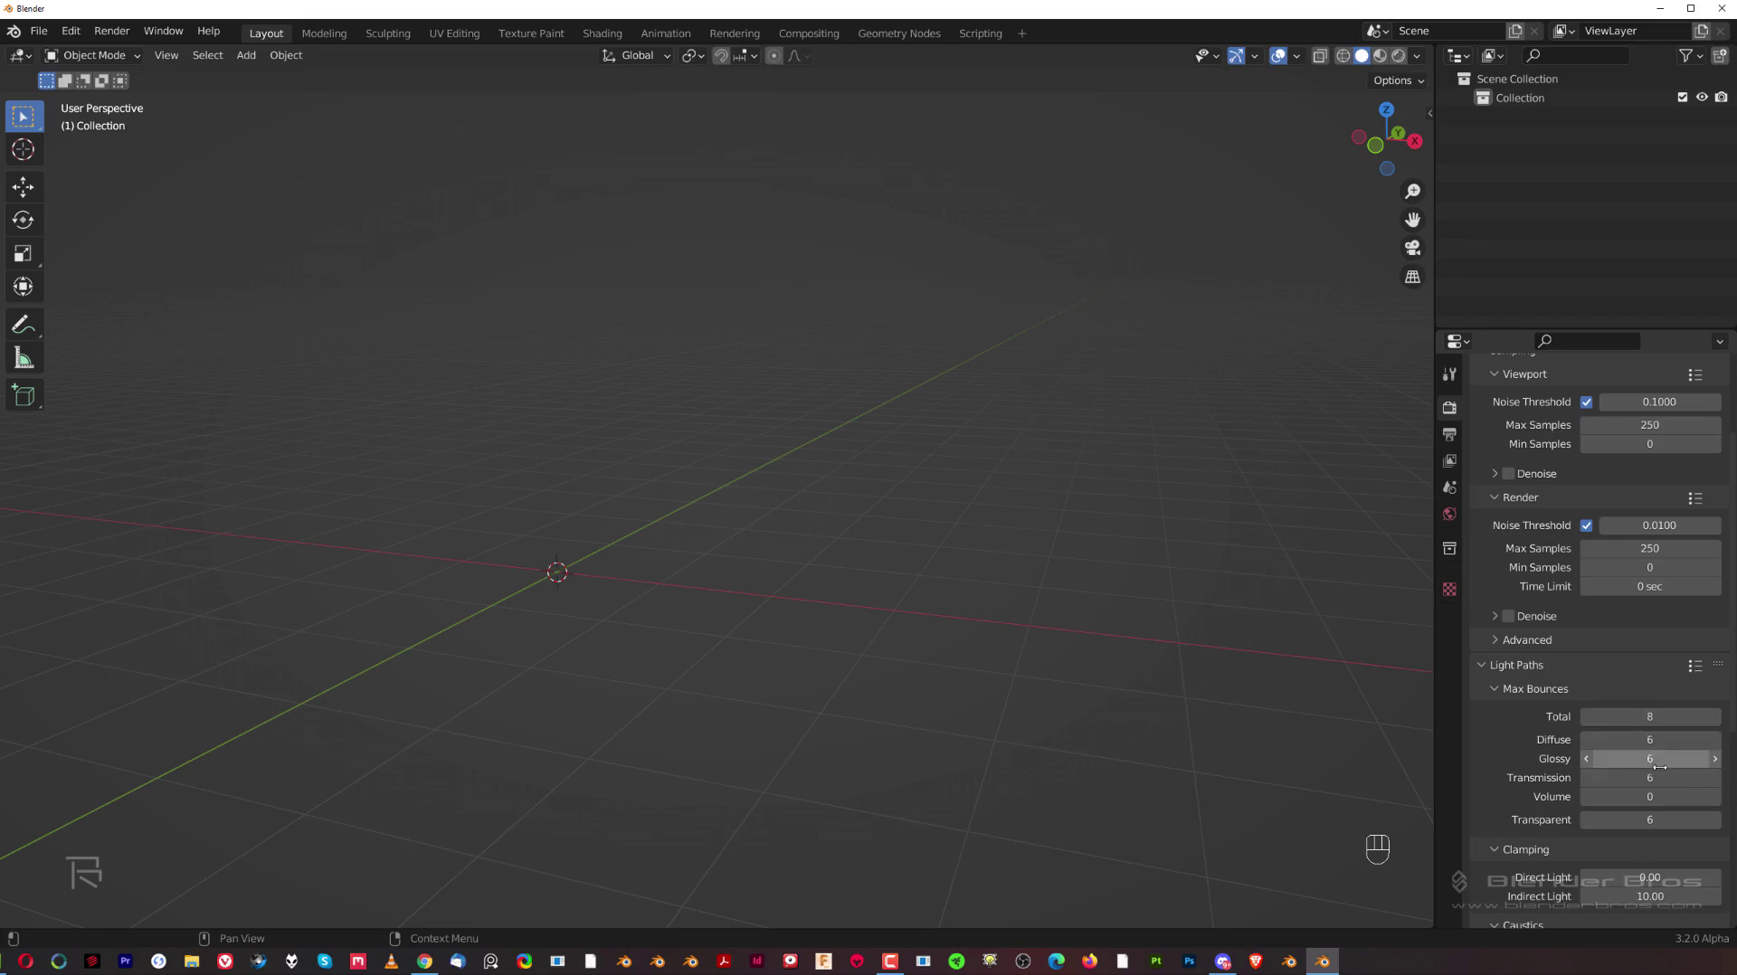
left_click(1650, 716)
type("12")
key("Return")
Set the maximum light bounces for Diffuse, Glossy, Transmission and Transparent to 8.
left_click(1650, 739)
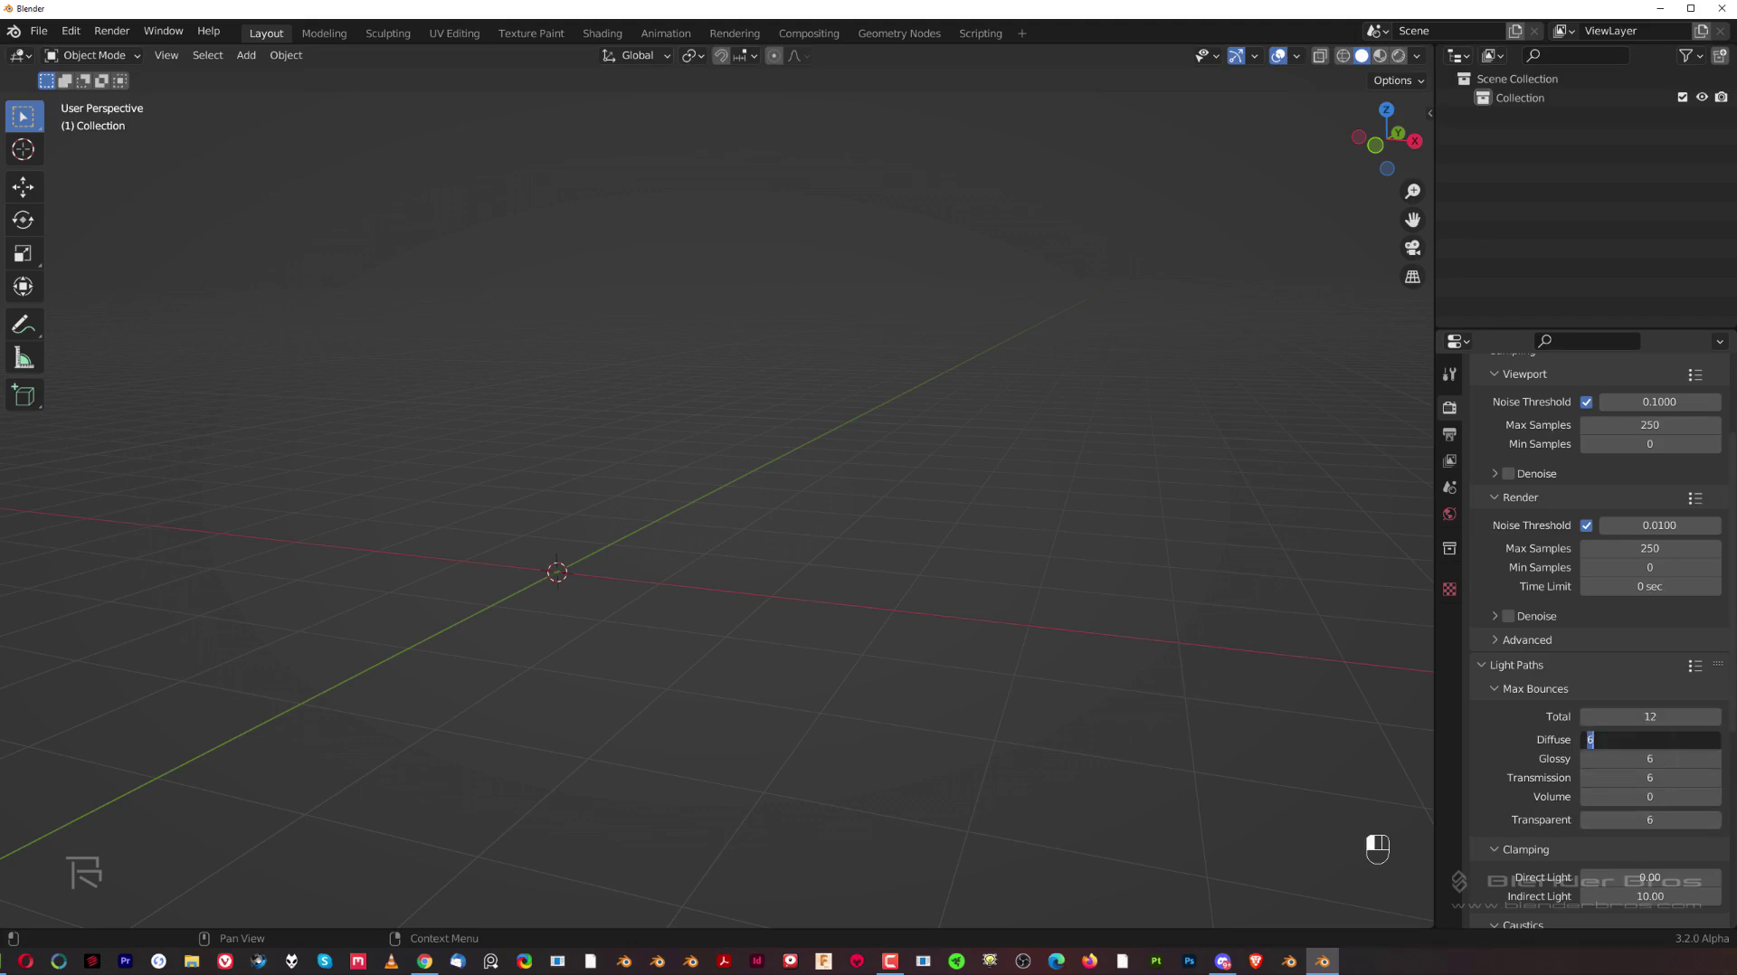
type("8")
key("Tab")
type("8")
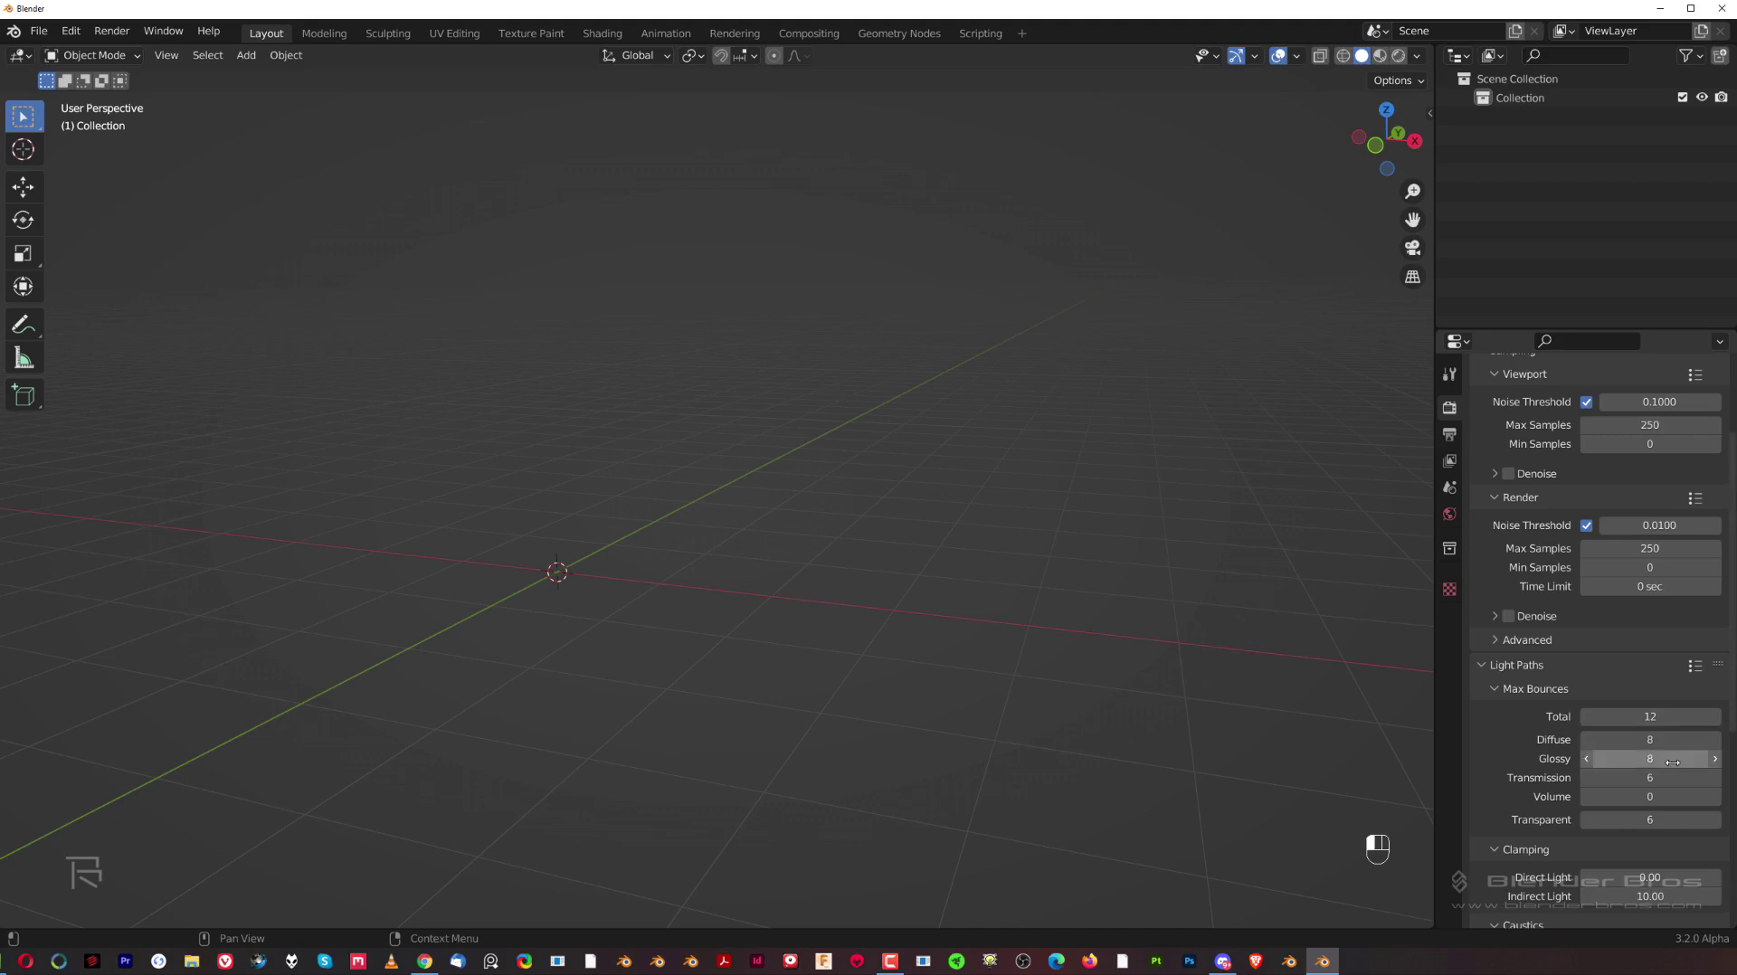
type("8")
left_click(1650, 778)
type("8")
left_click(1649, 820)
type("88")
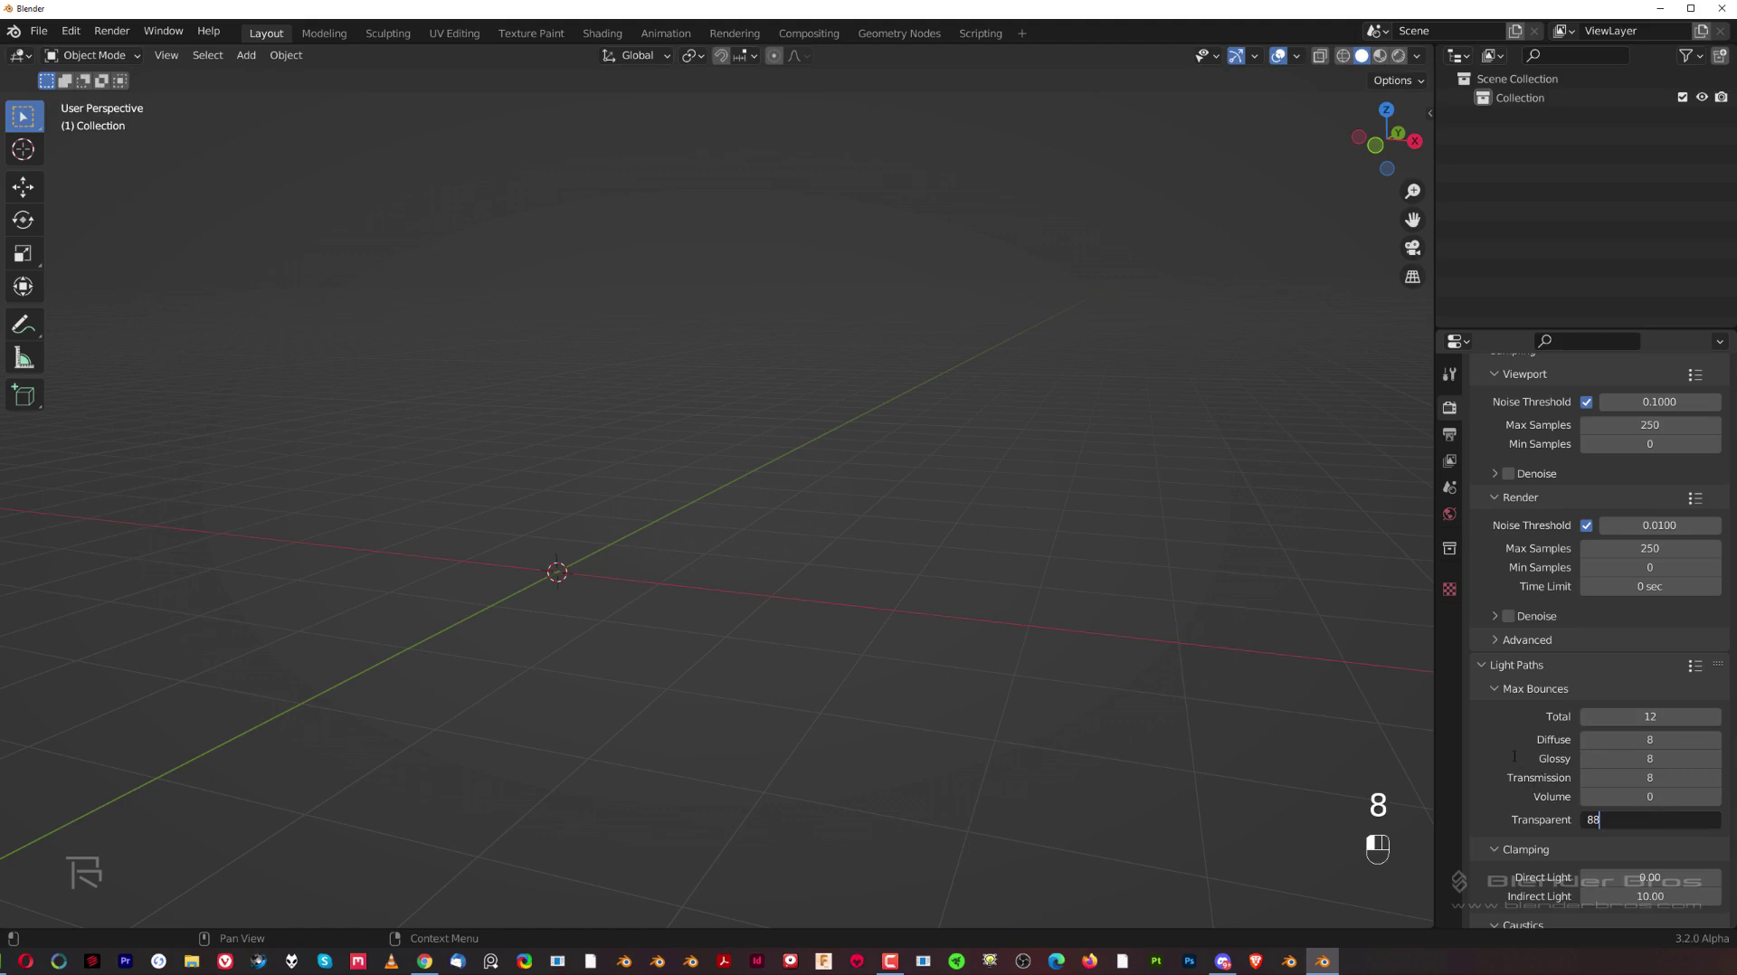
key("BackSpace")
left_click(1556, 823)
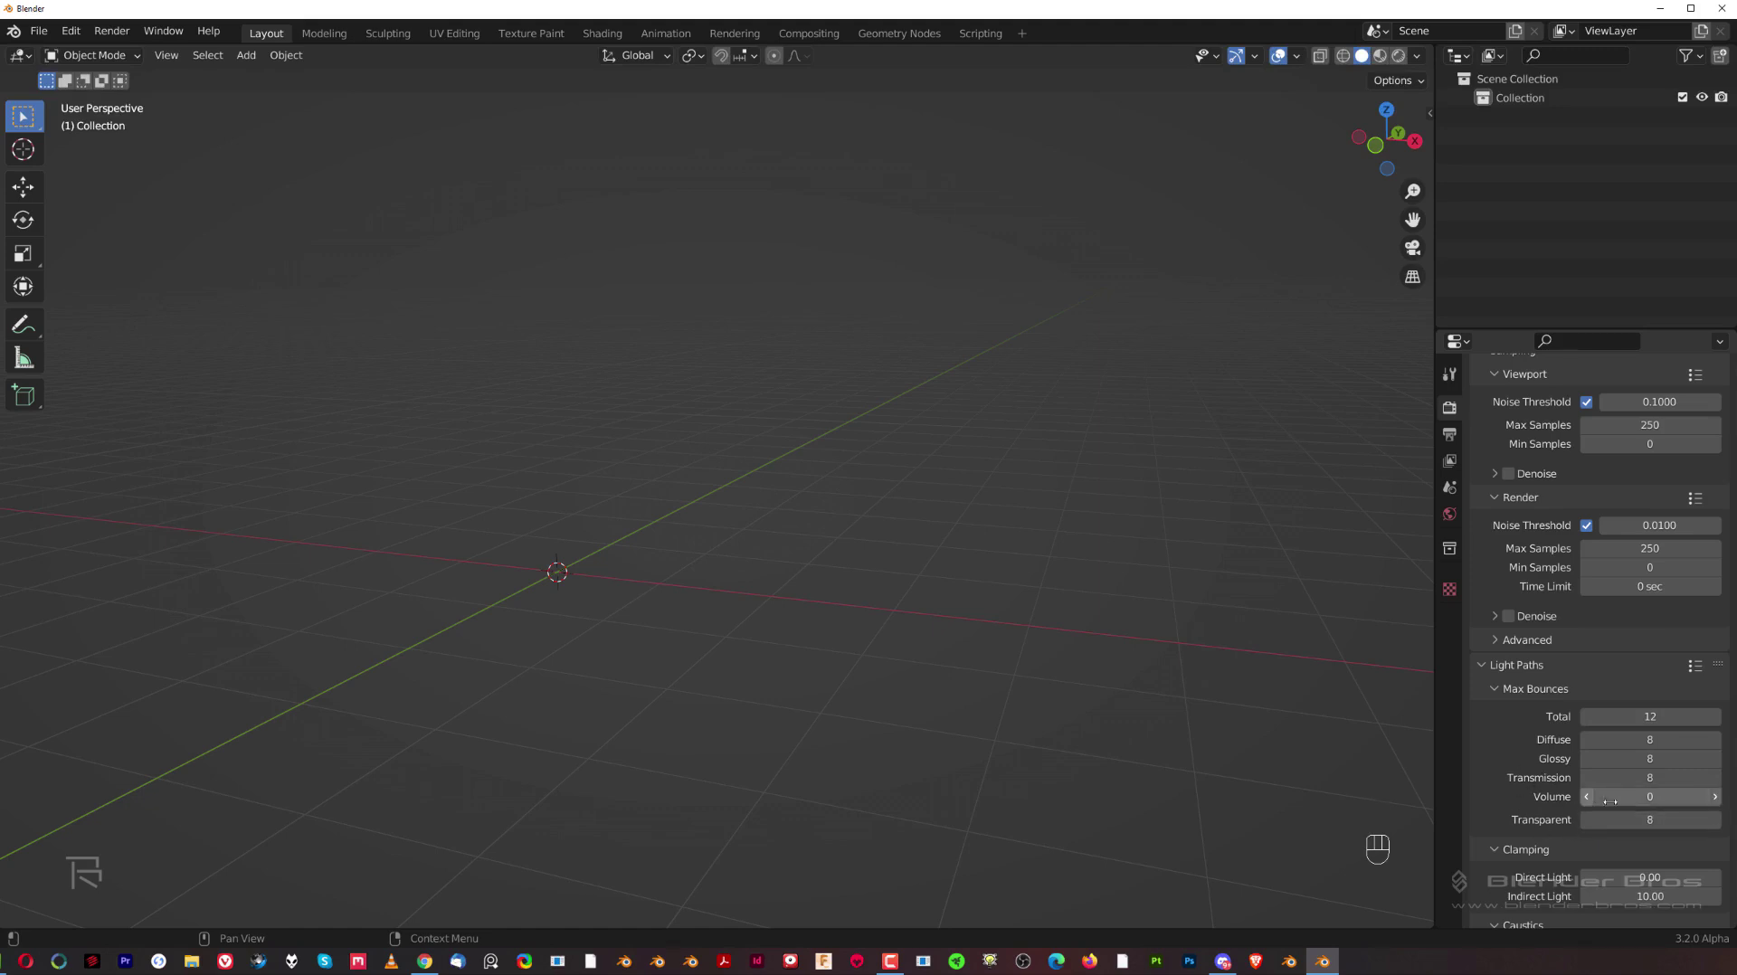
Review the Cycles Clamping, Caustics, Volumes, Hair and Performance settings, including the memory tile size.
scroll(1636, 802, "down", 8)
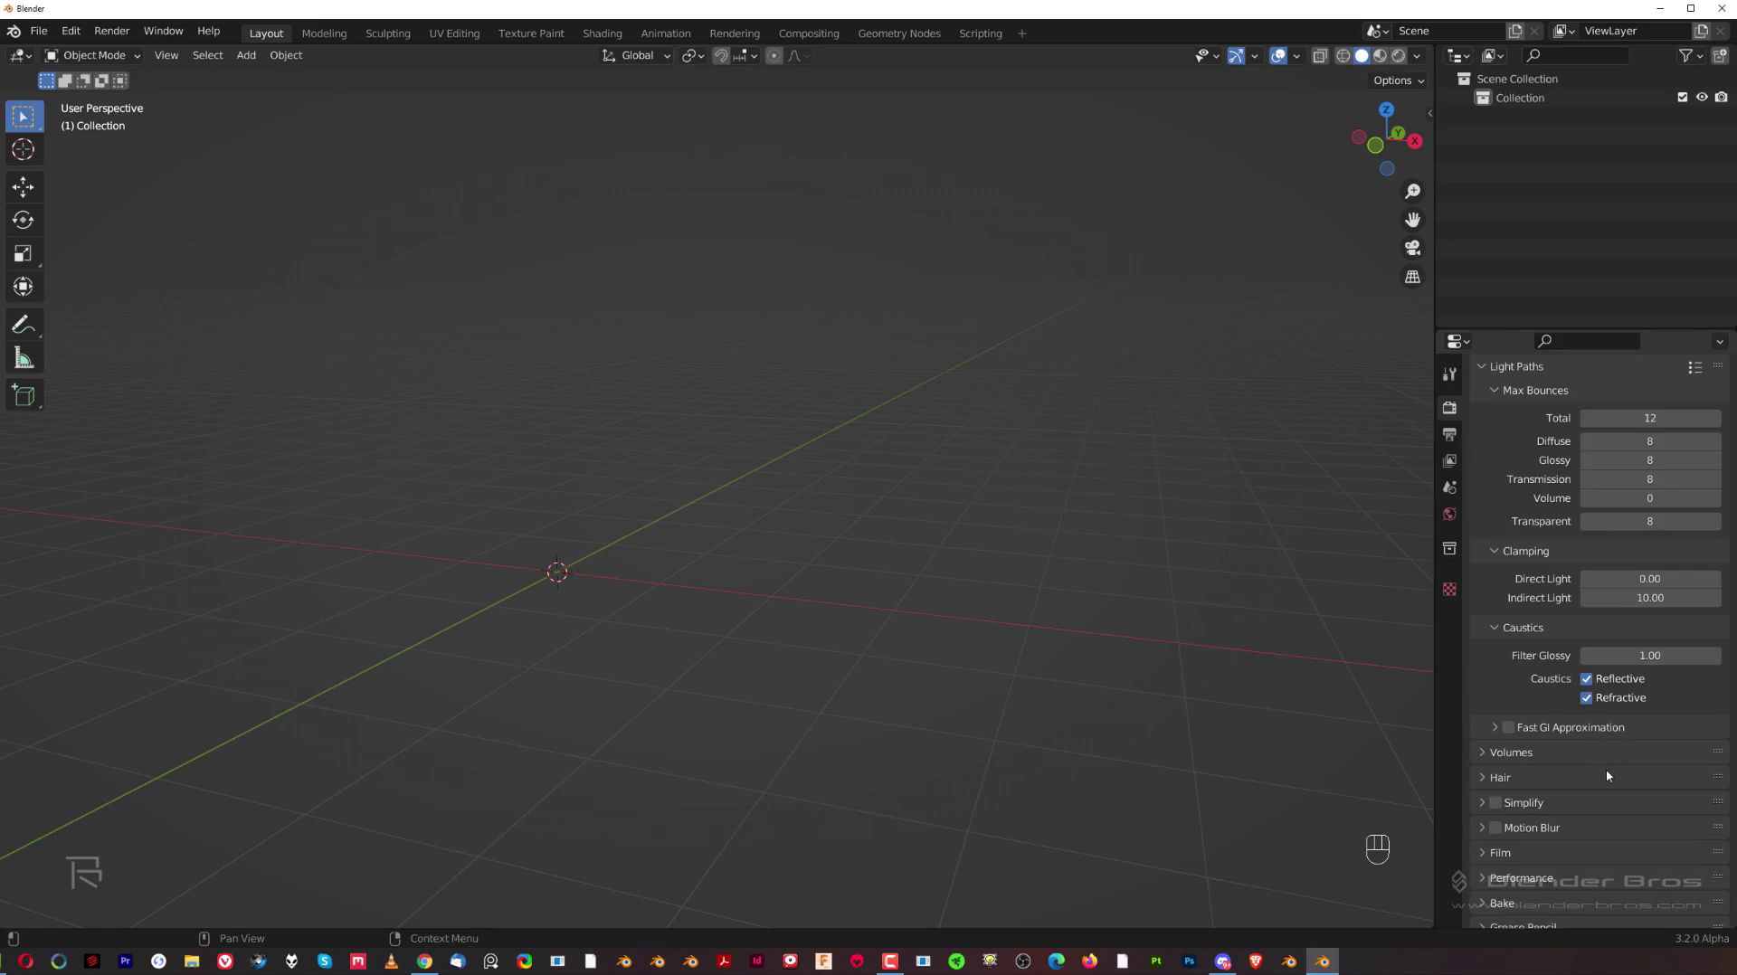
scroll(1605, 769, "down", 2)
left_click(1483, 693)
left_click(1483, 692)
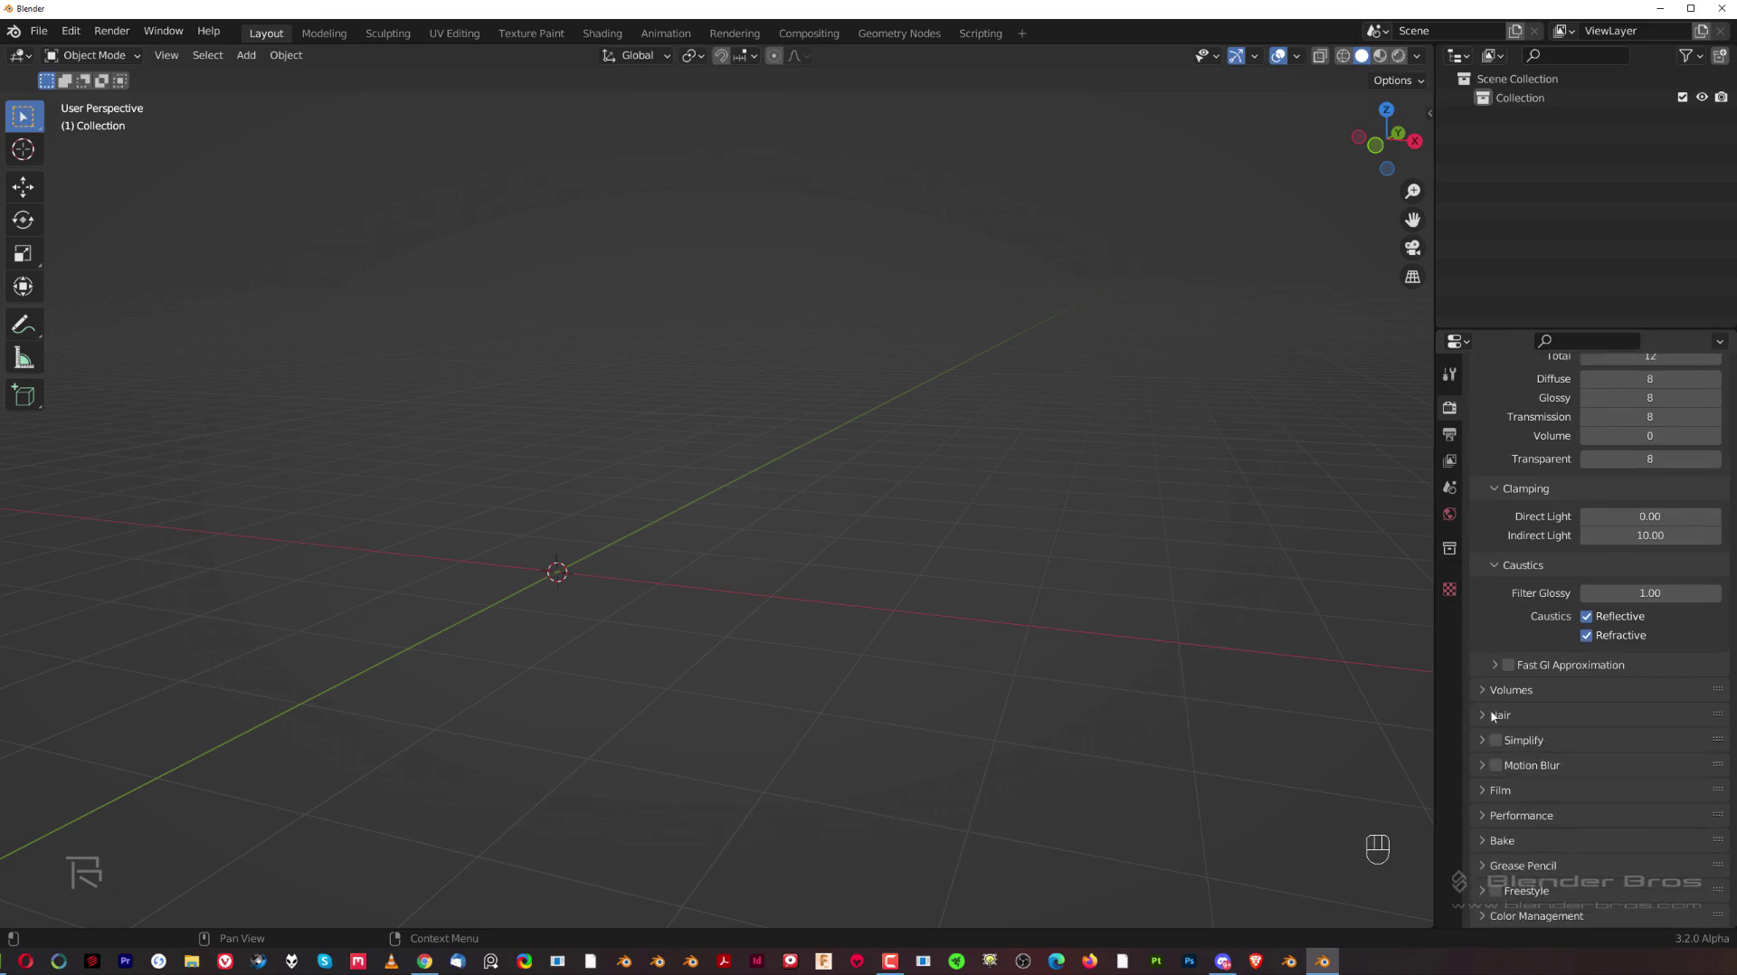
left_click(1481, 717)
left_click(1481, 716)
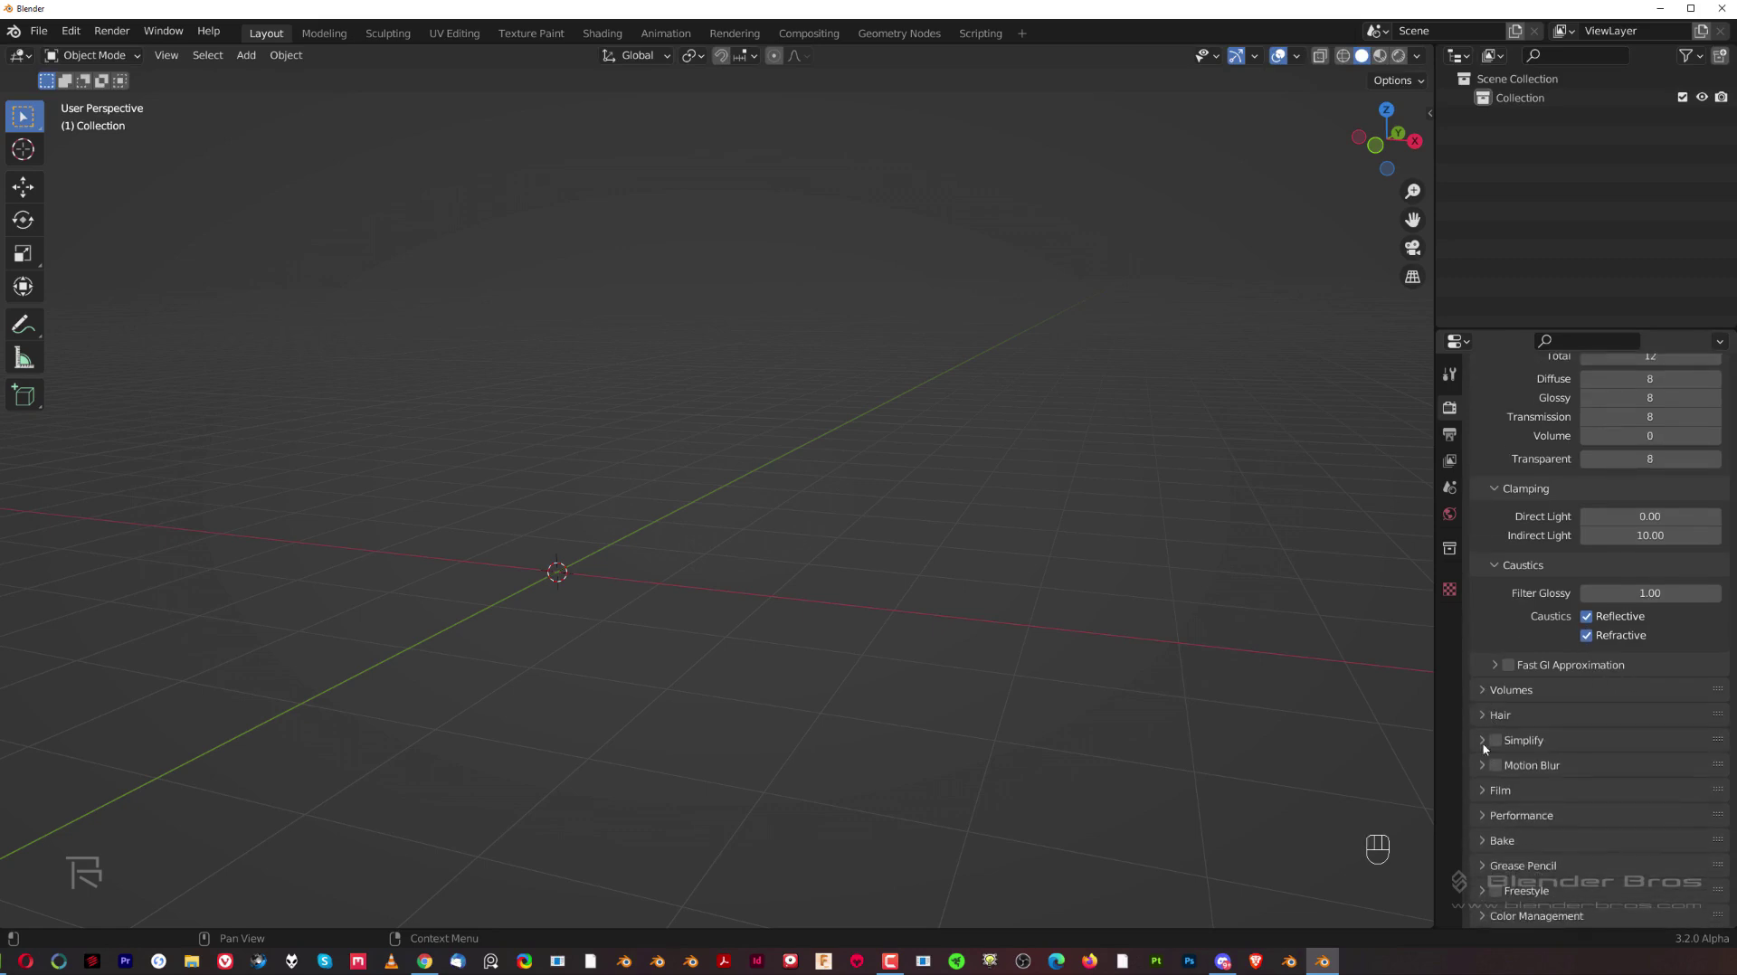
left_click(1483, 815)
scroll(1570, 704, "down", 5)
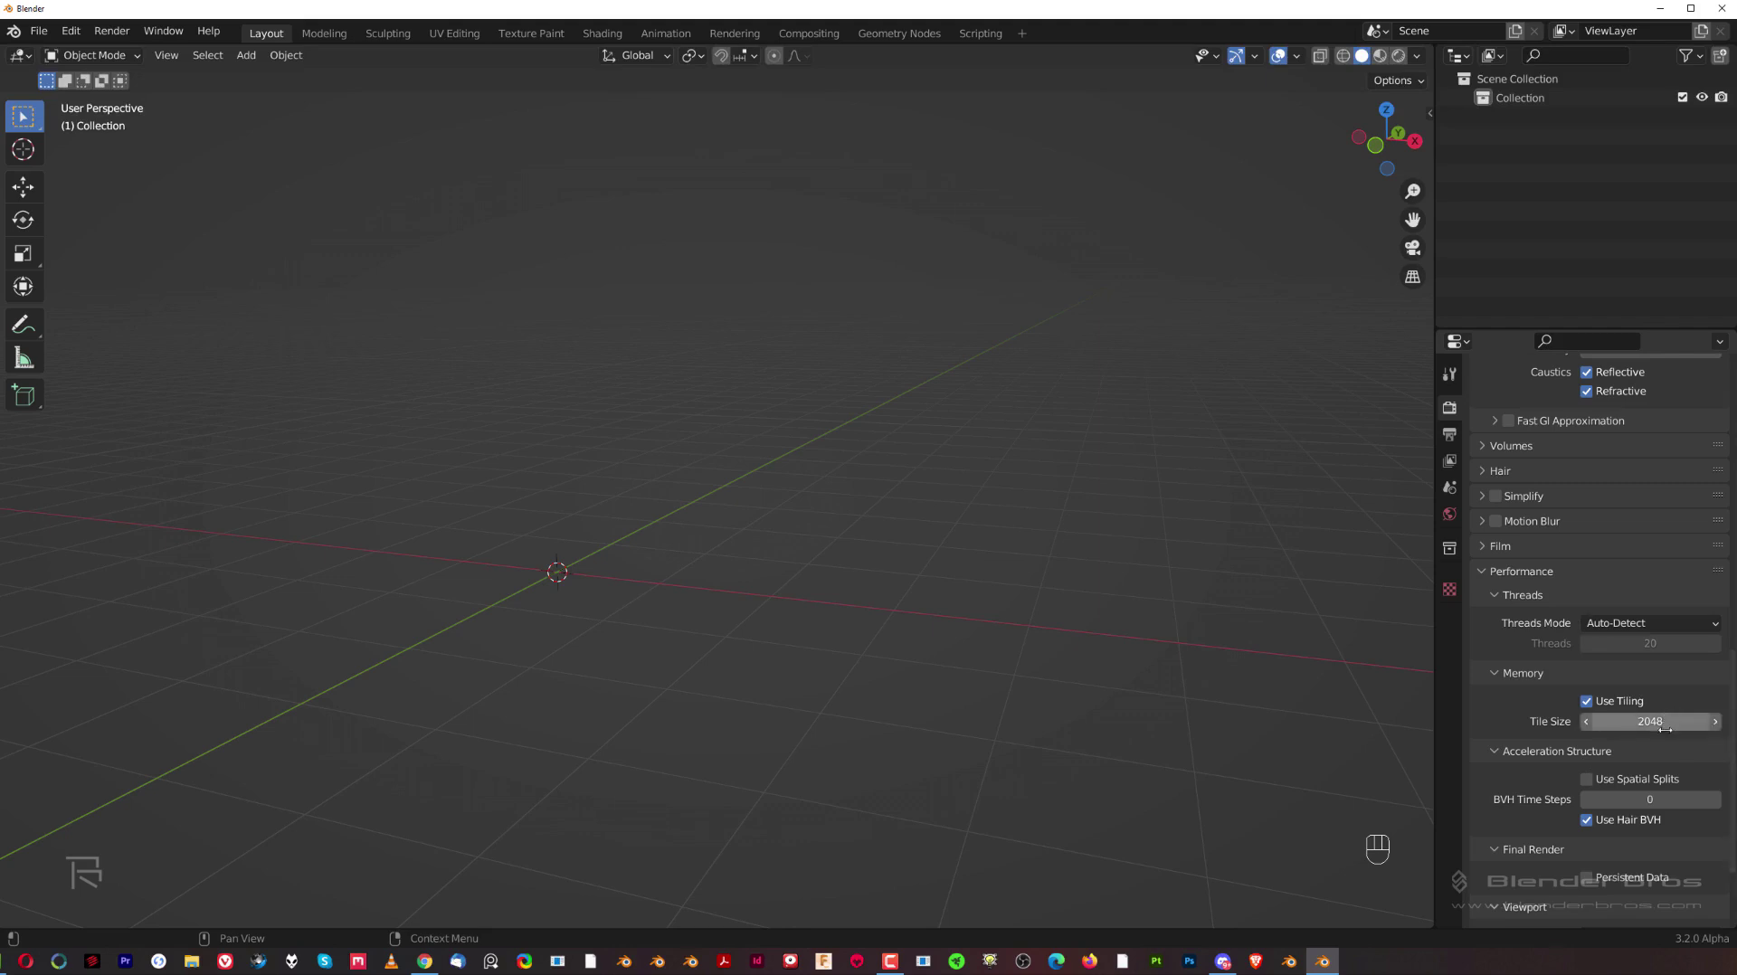
Collapse the Cycles Light Paths and Sampling settings and switch the render engine to Eevee.
scroll(1570, 660, "up", 10)
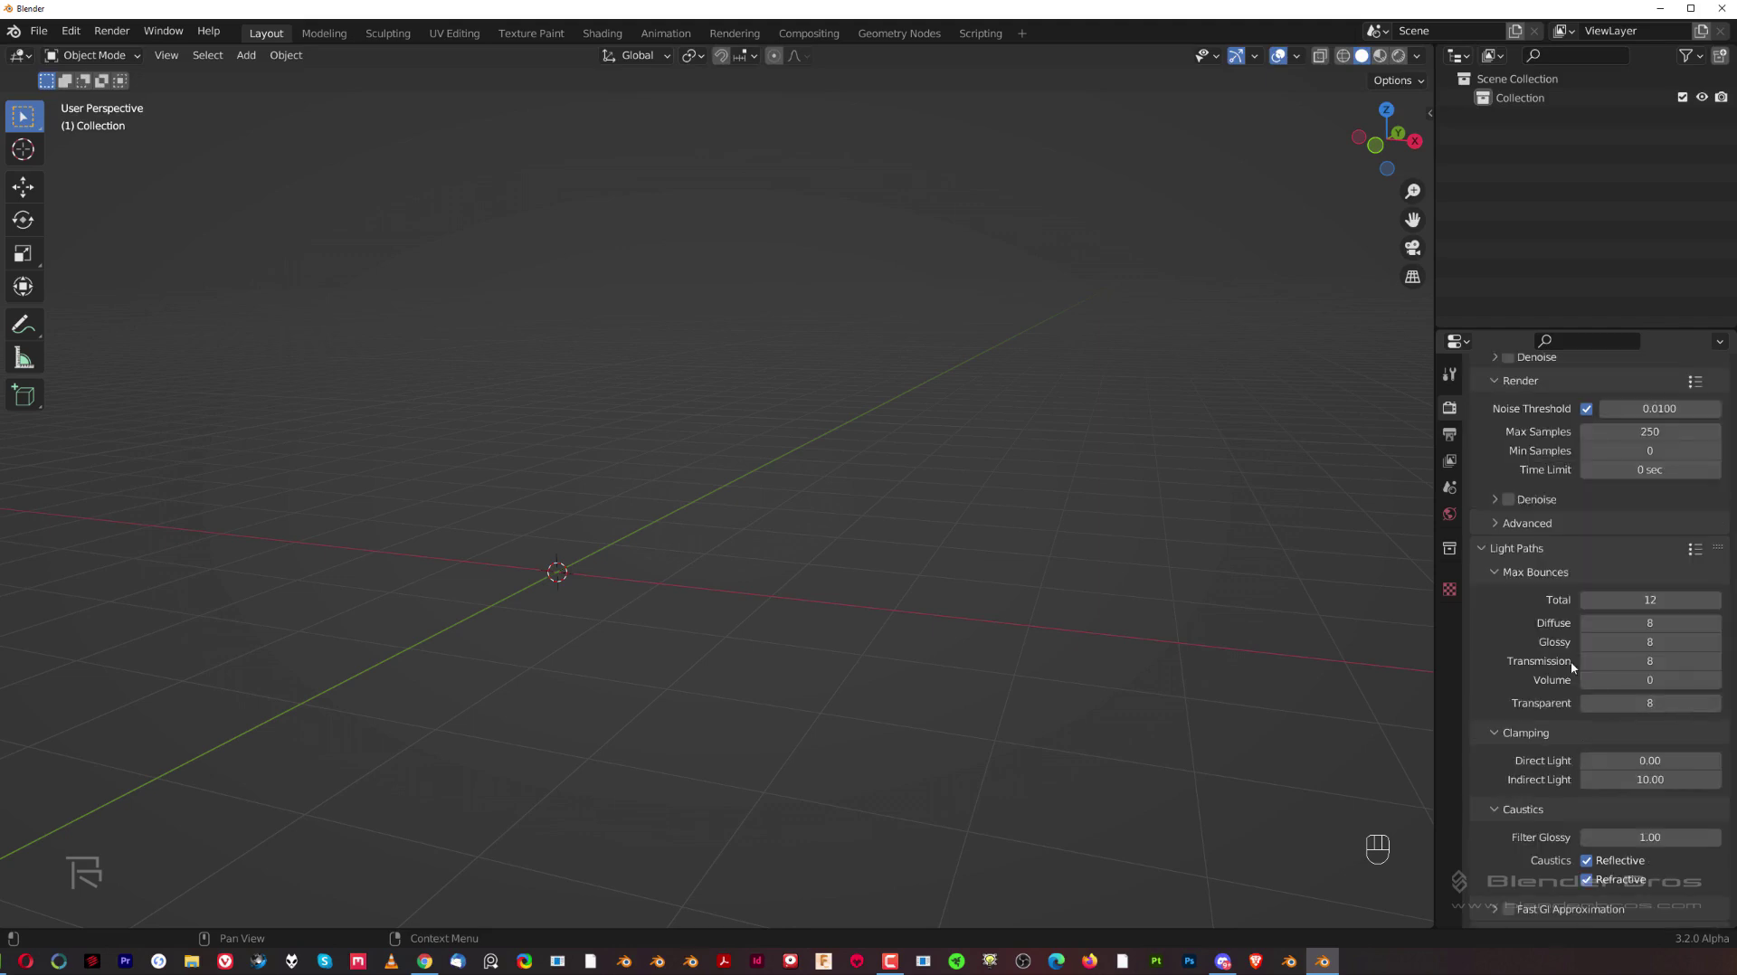
left_click(1487, 549)
scroll(1578, 681, "up", 5)
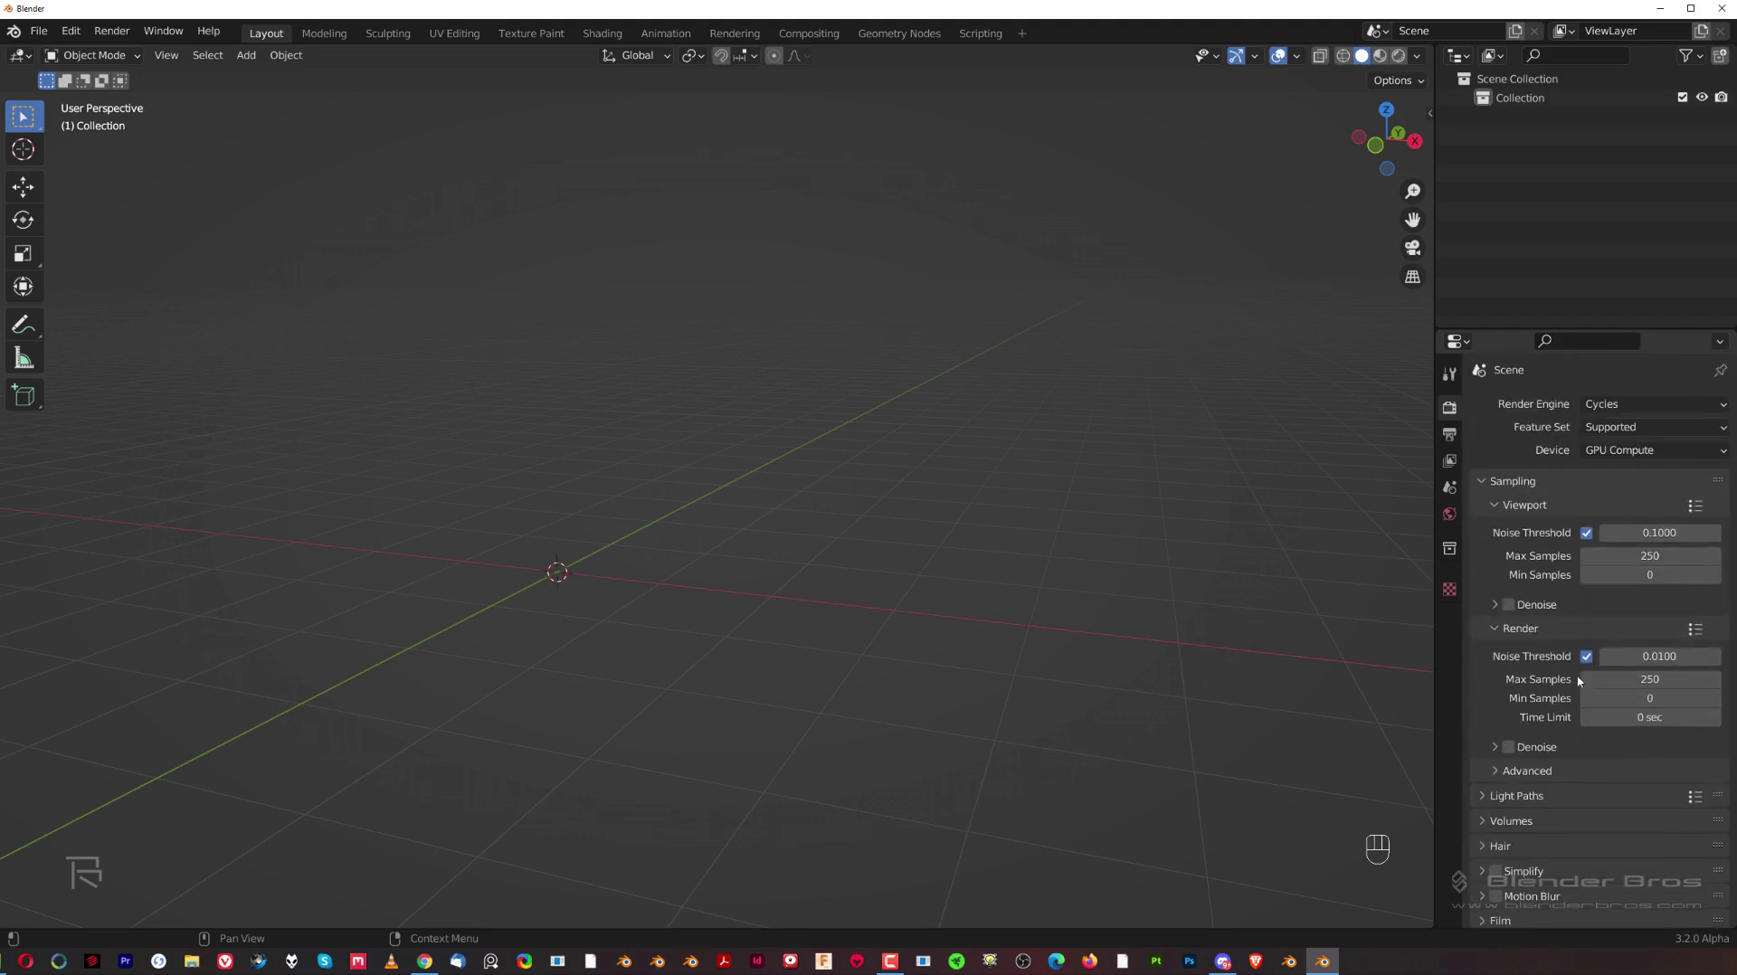
left_click(1484, 482)
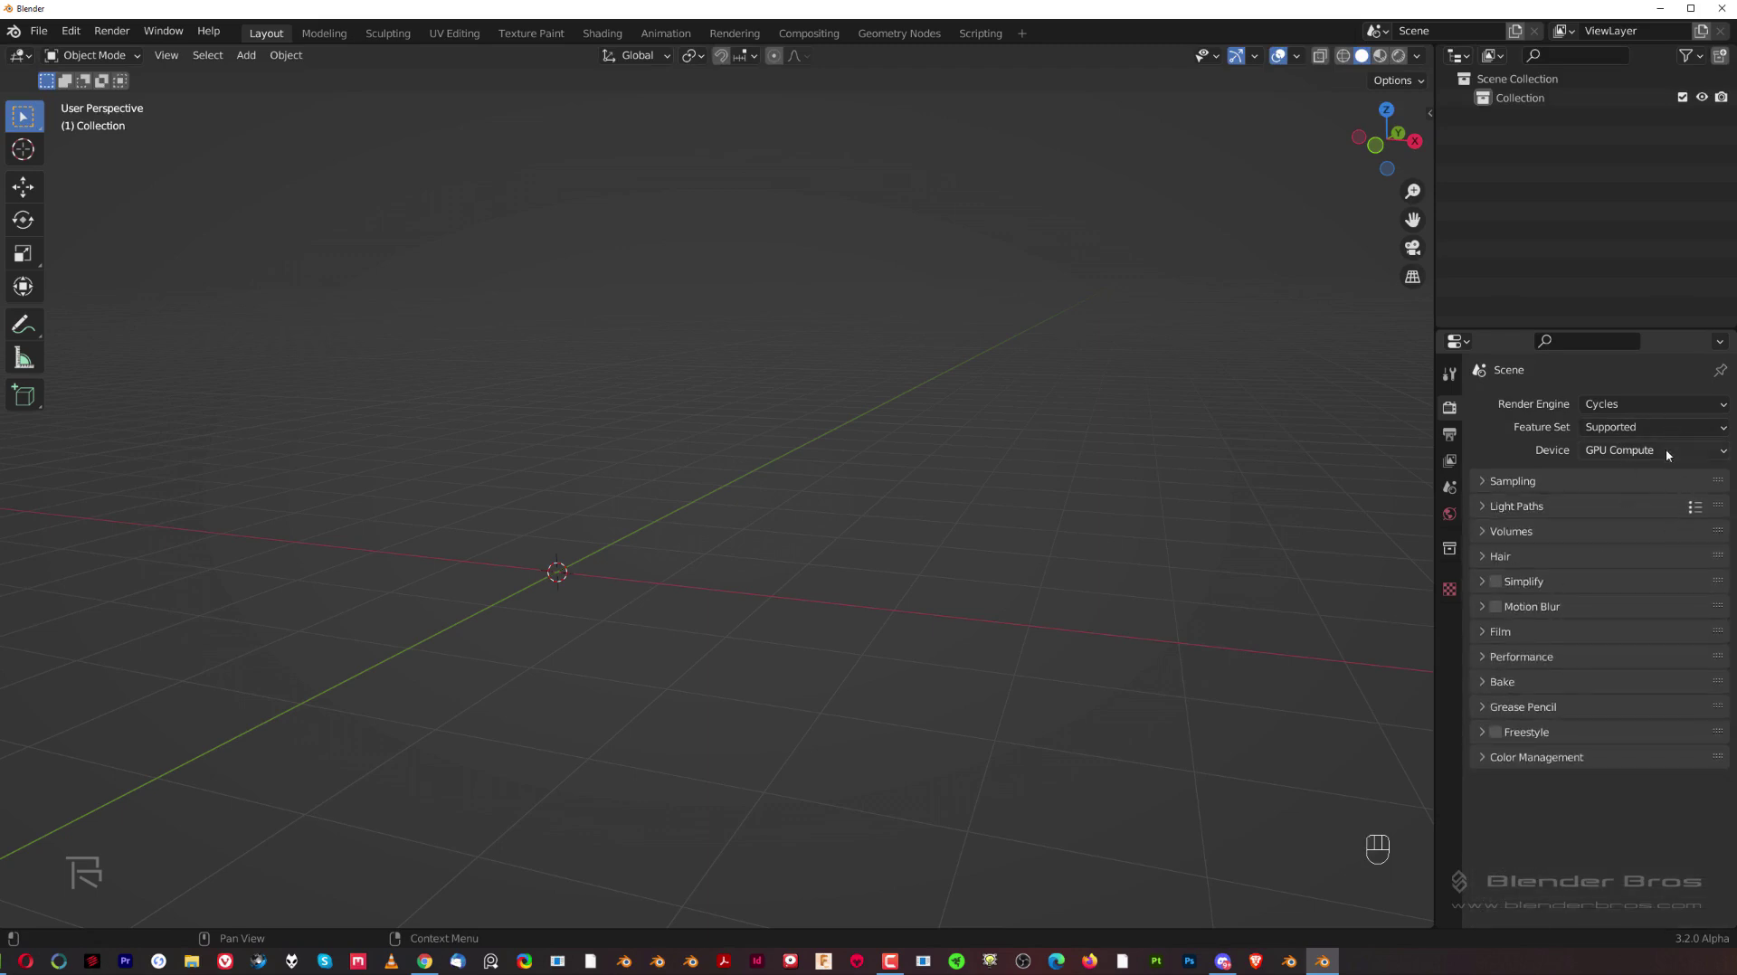
left_click(1640, 405)
left_click(1643, 428)
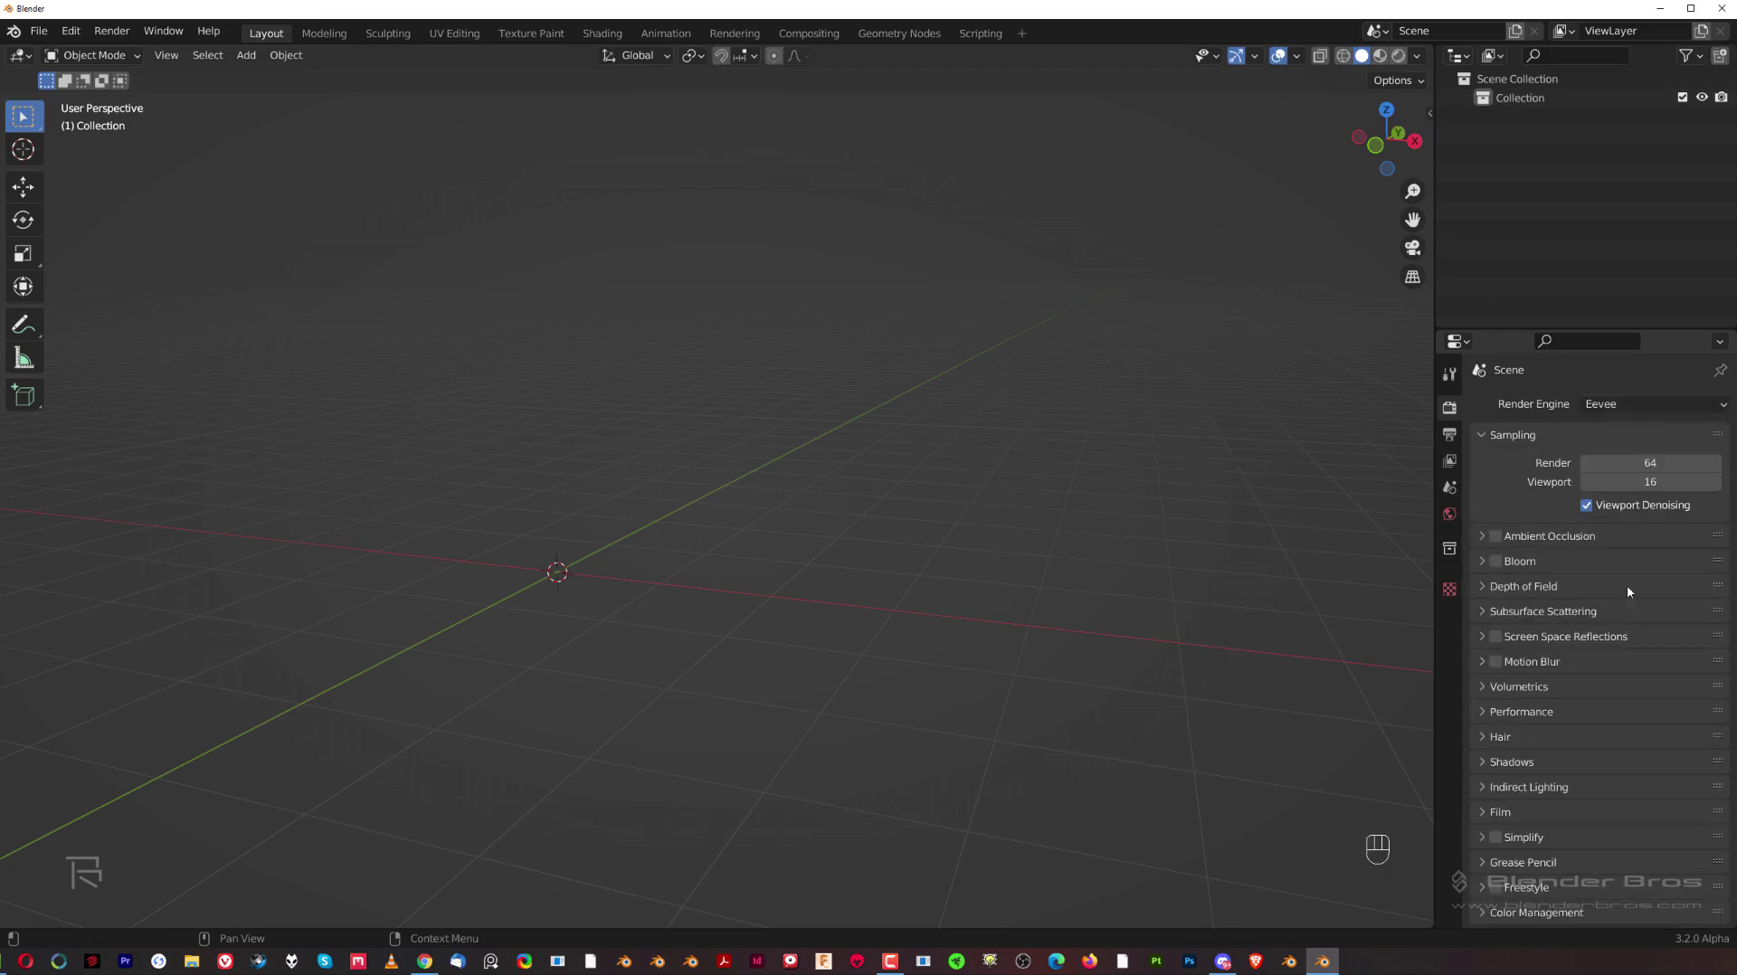
Set the Eevee sampling to 256 render samples and 64 viewport samples.
double_click(1650, 462)
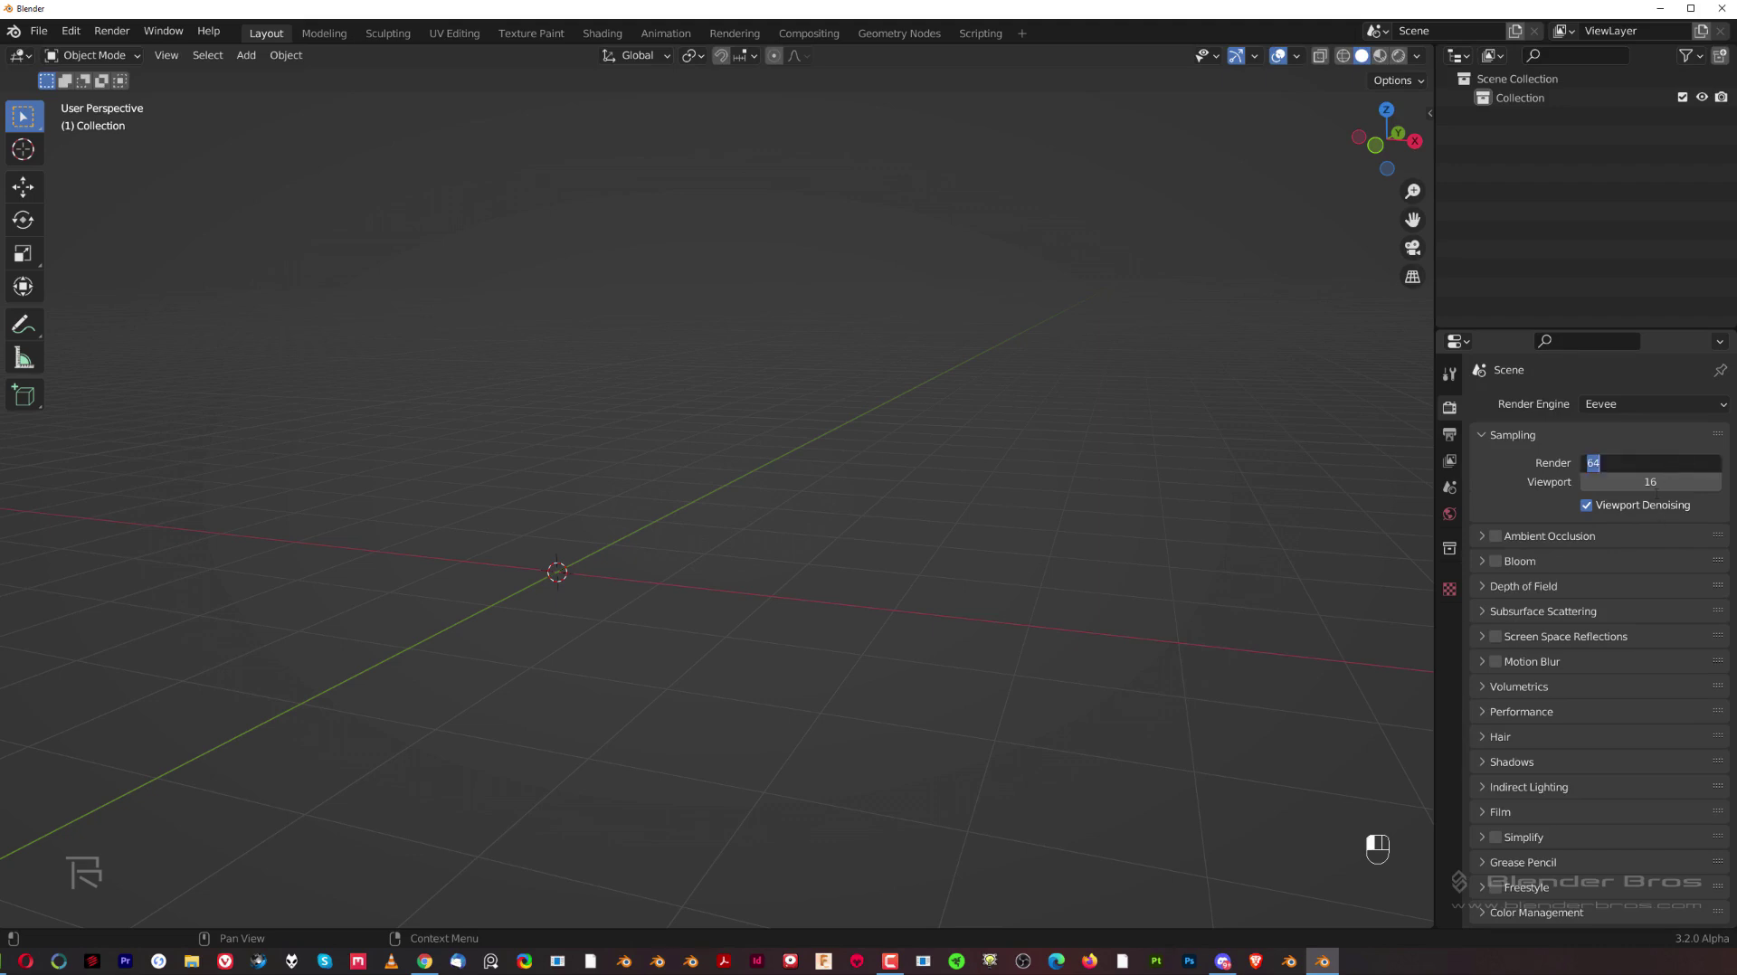
type("256")
key("Return")
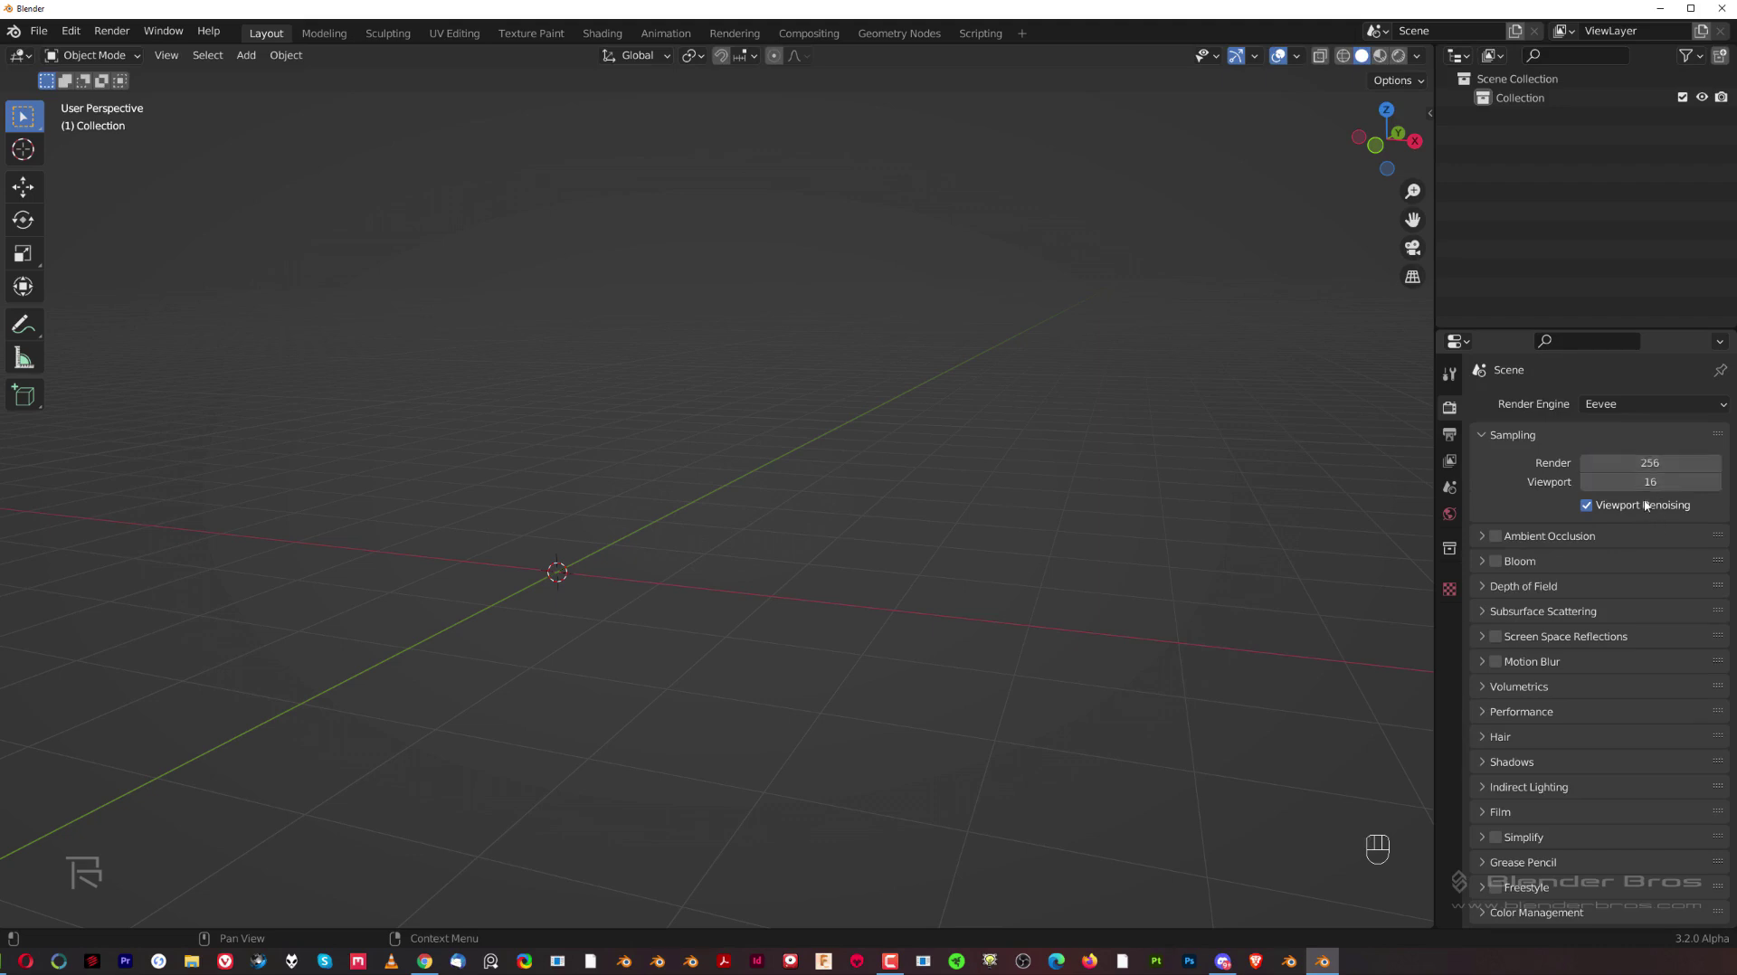
double_click(1645, 484)
type("6")
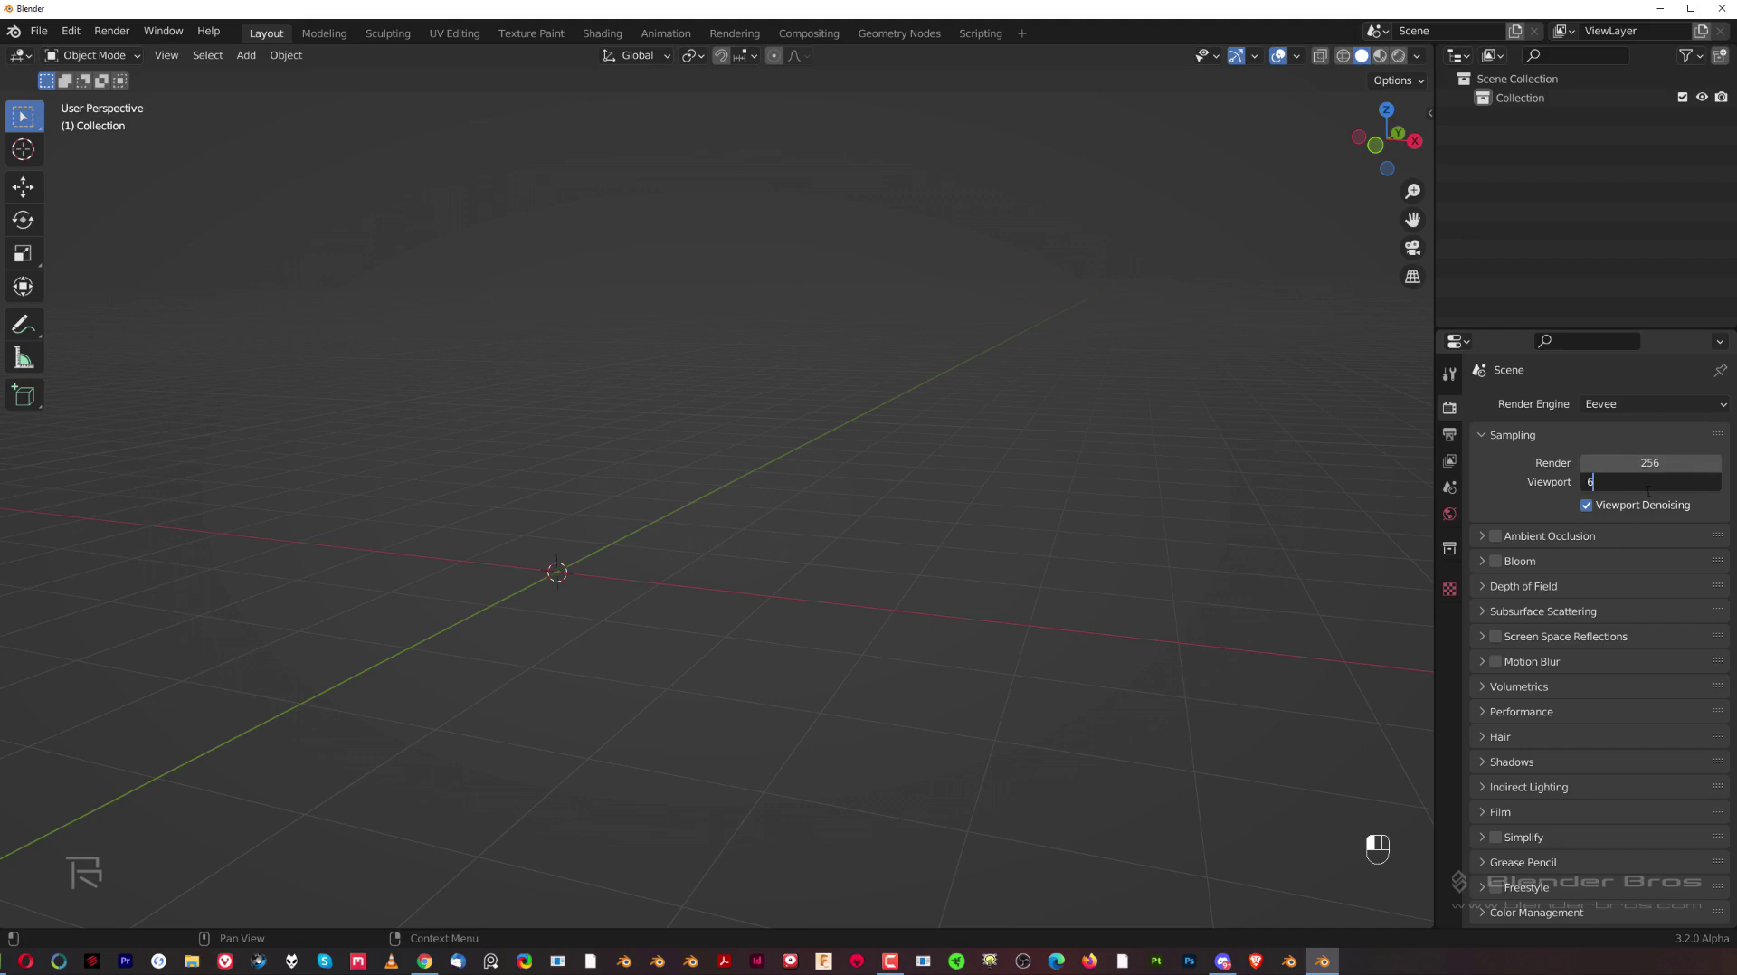
type("4")
key("Return")
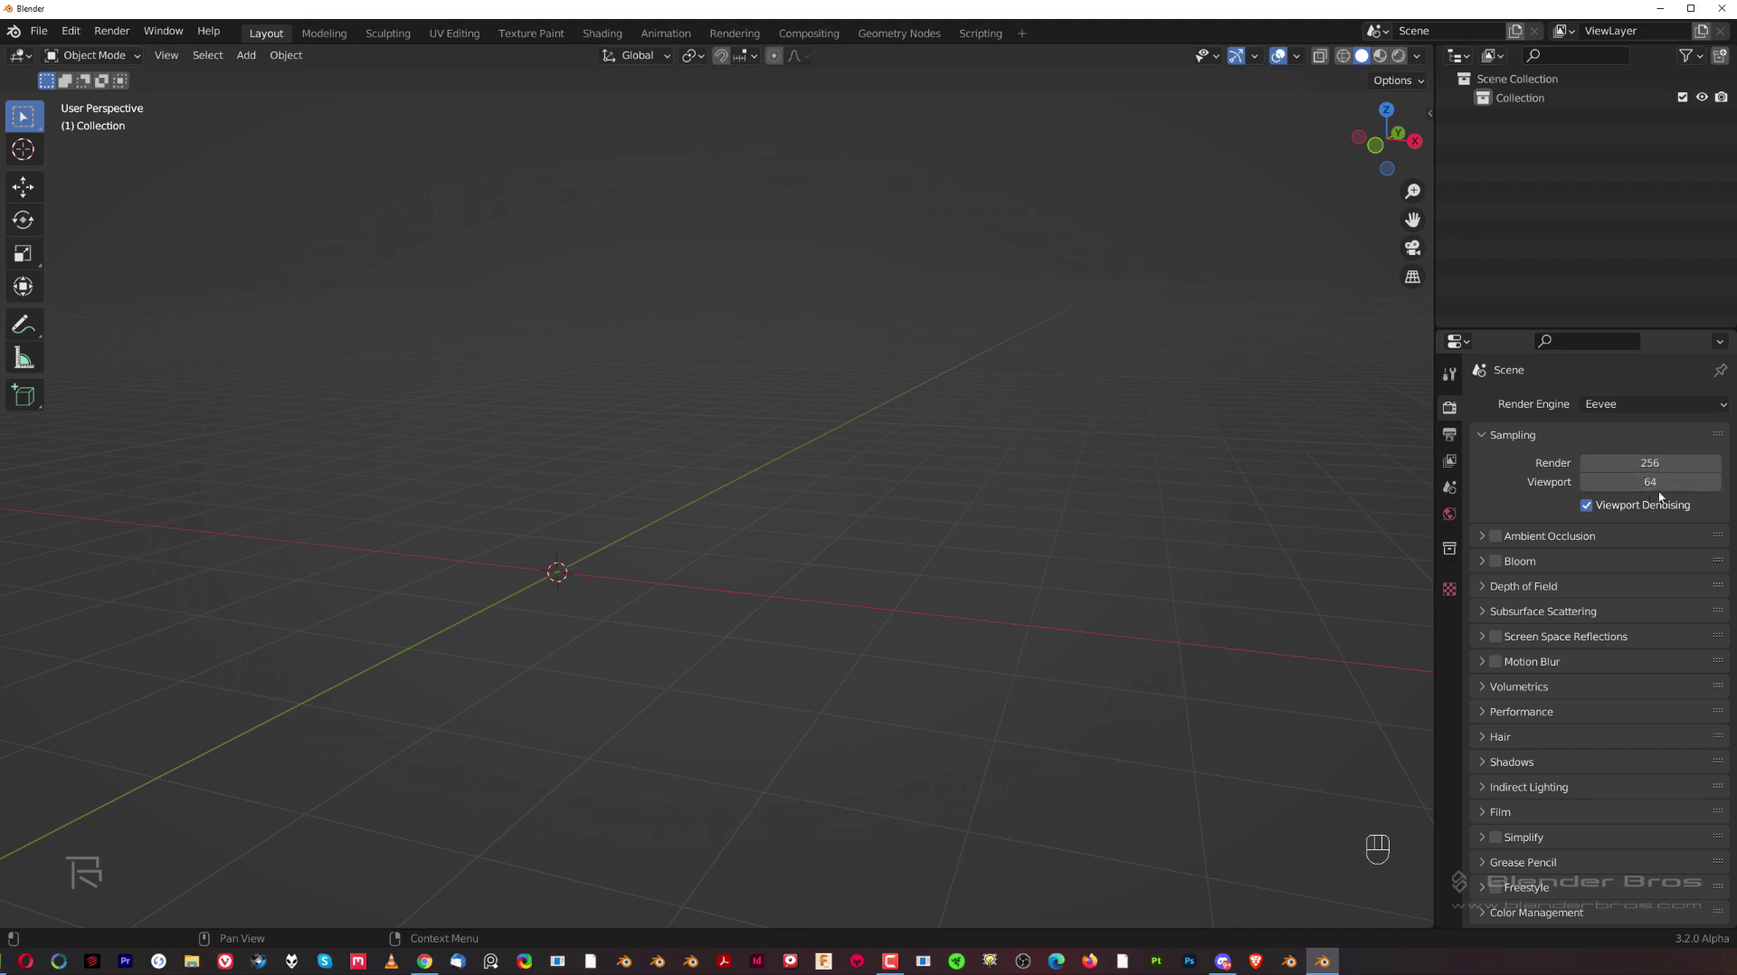
left_click(1640, 405)
Enable Bloom and Ambient Occlusion for Eevee and look through their settings.
left_click(1494, 562)
left_click(1495, 537)
left_click(1487, 563)
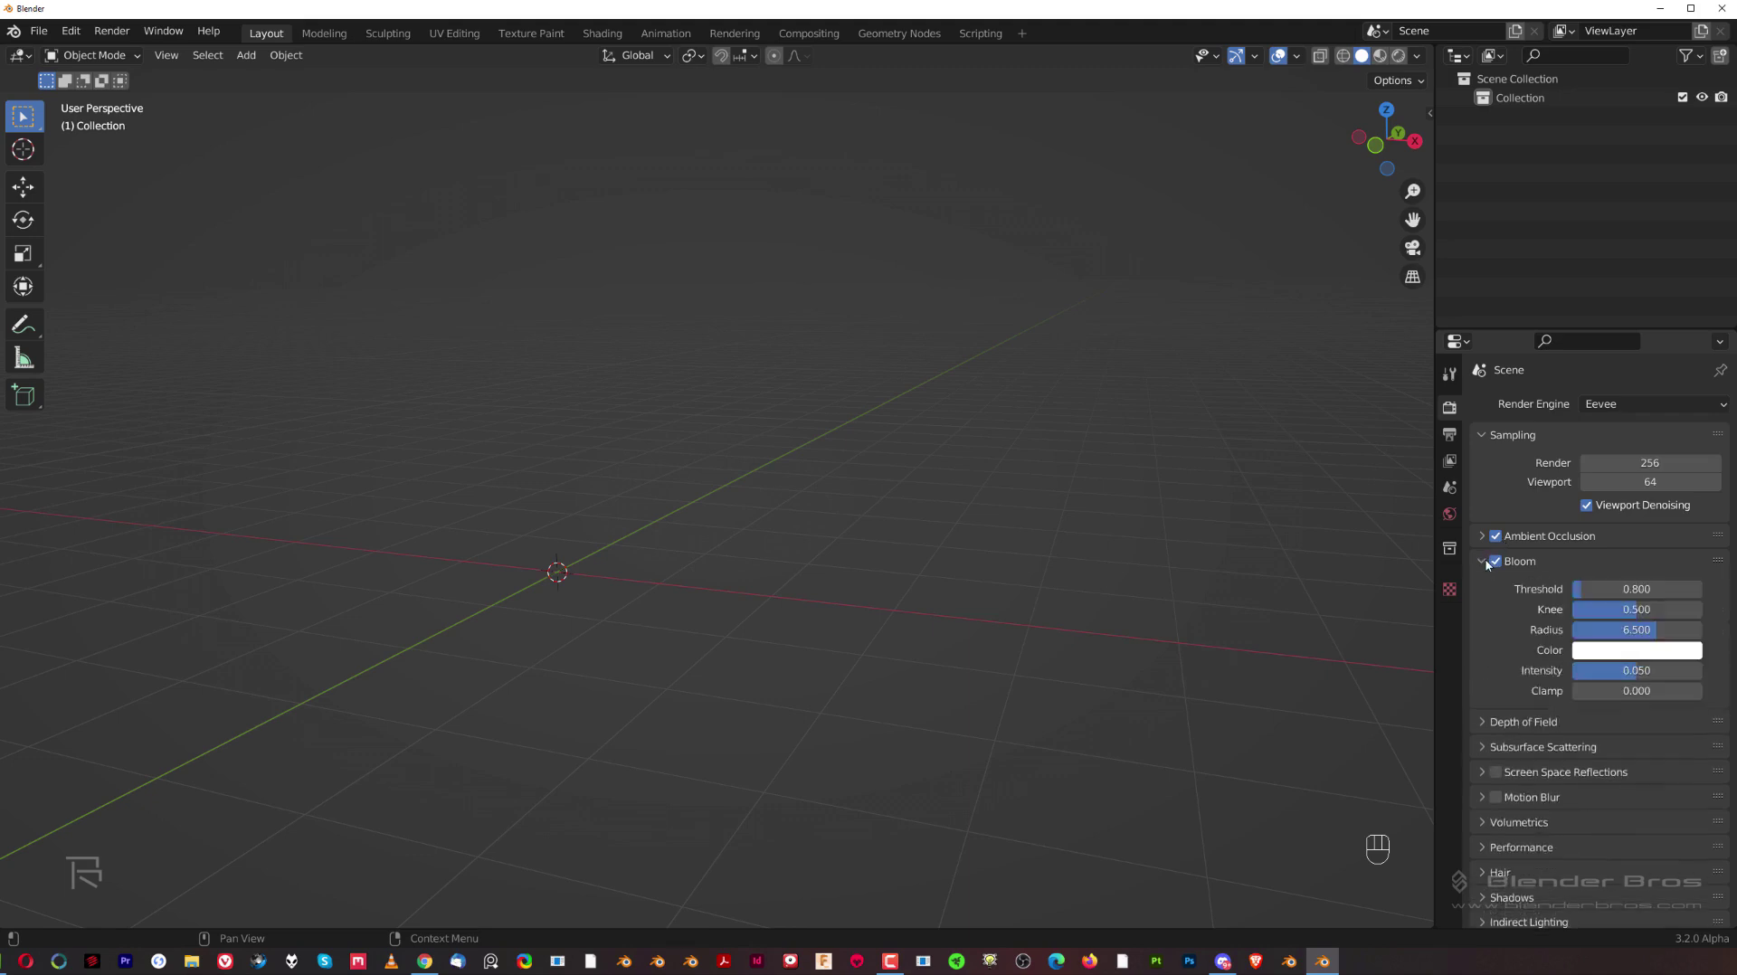
left_click(1487, 563)
left_click(1480, 535)
left_click(1479, 534)
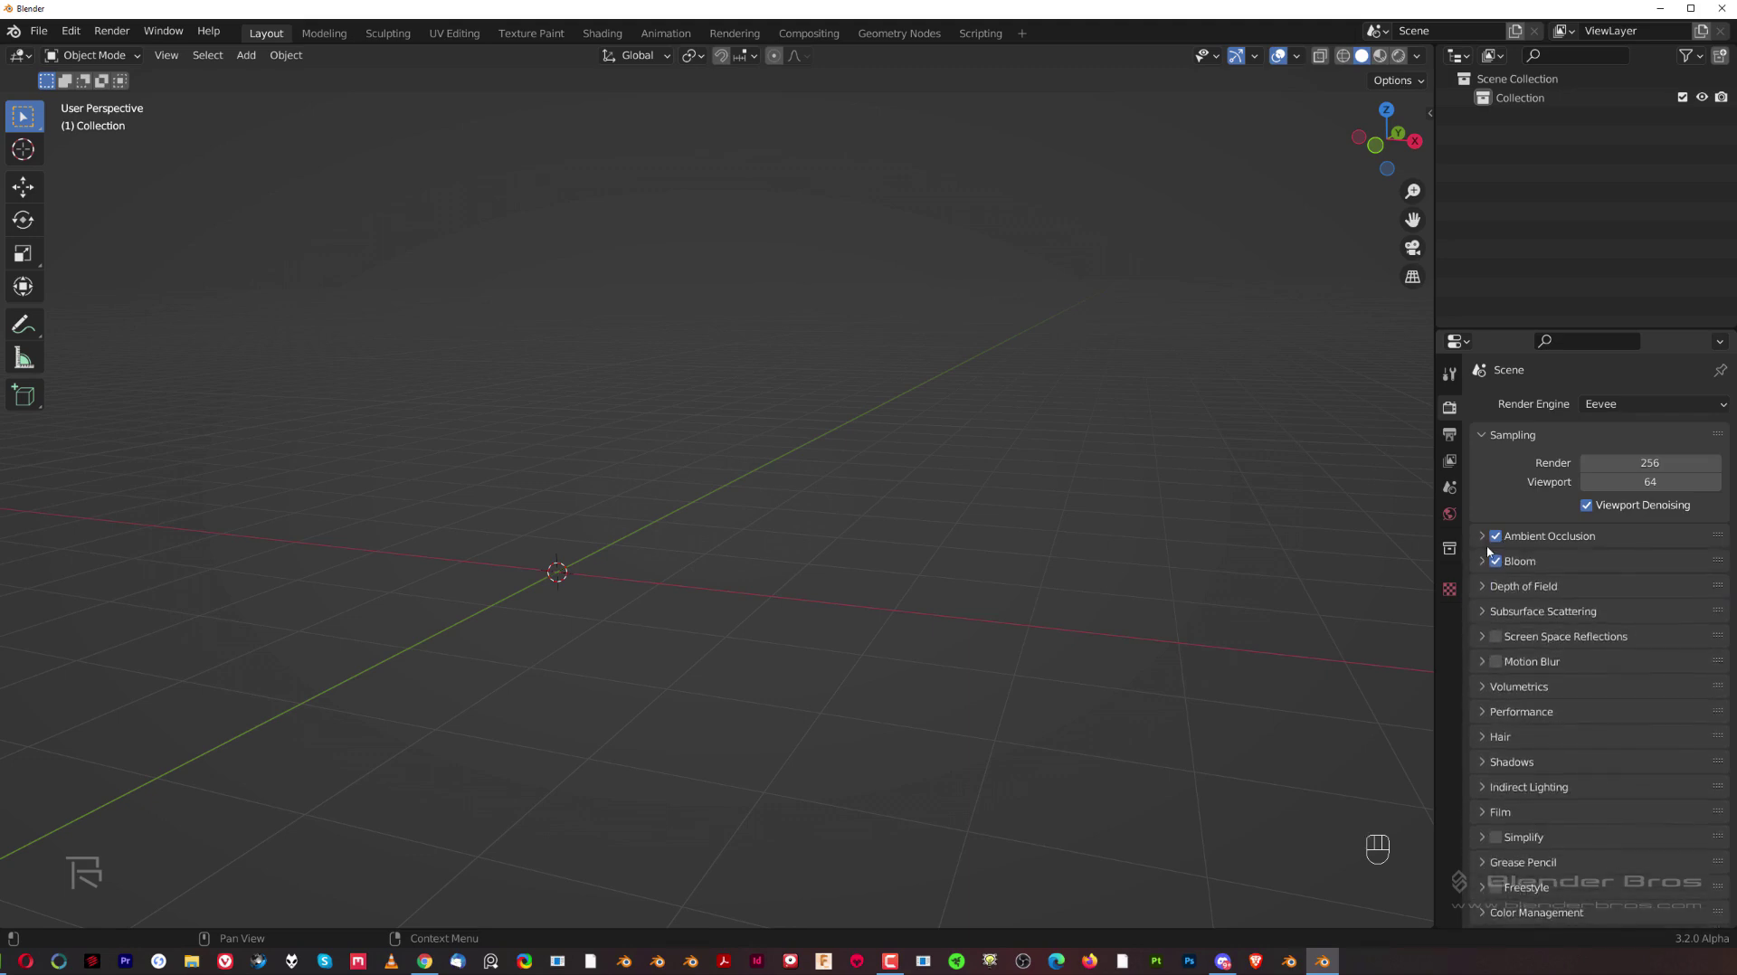
left_click(1480, 535)
left_click(1480, 536)
Enable Screen Space Reflections with Refraction turned on and Half Res Trace turned off.
left_click(1495, 637)
left_click(1476, 637)
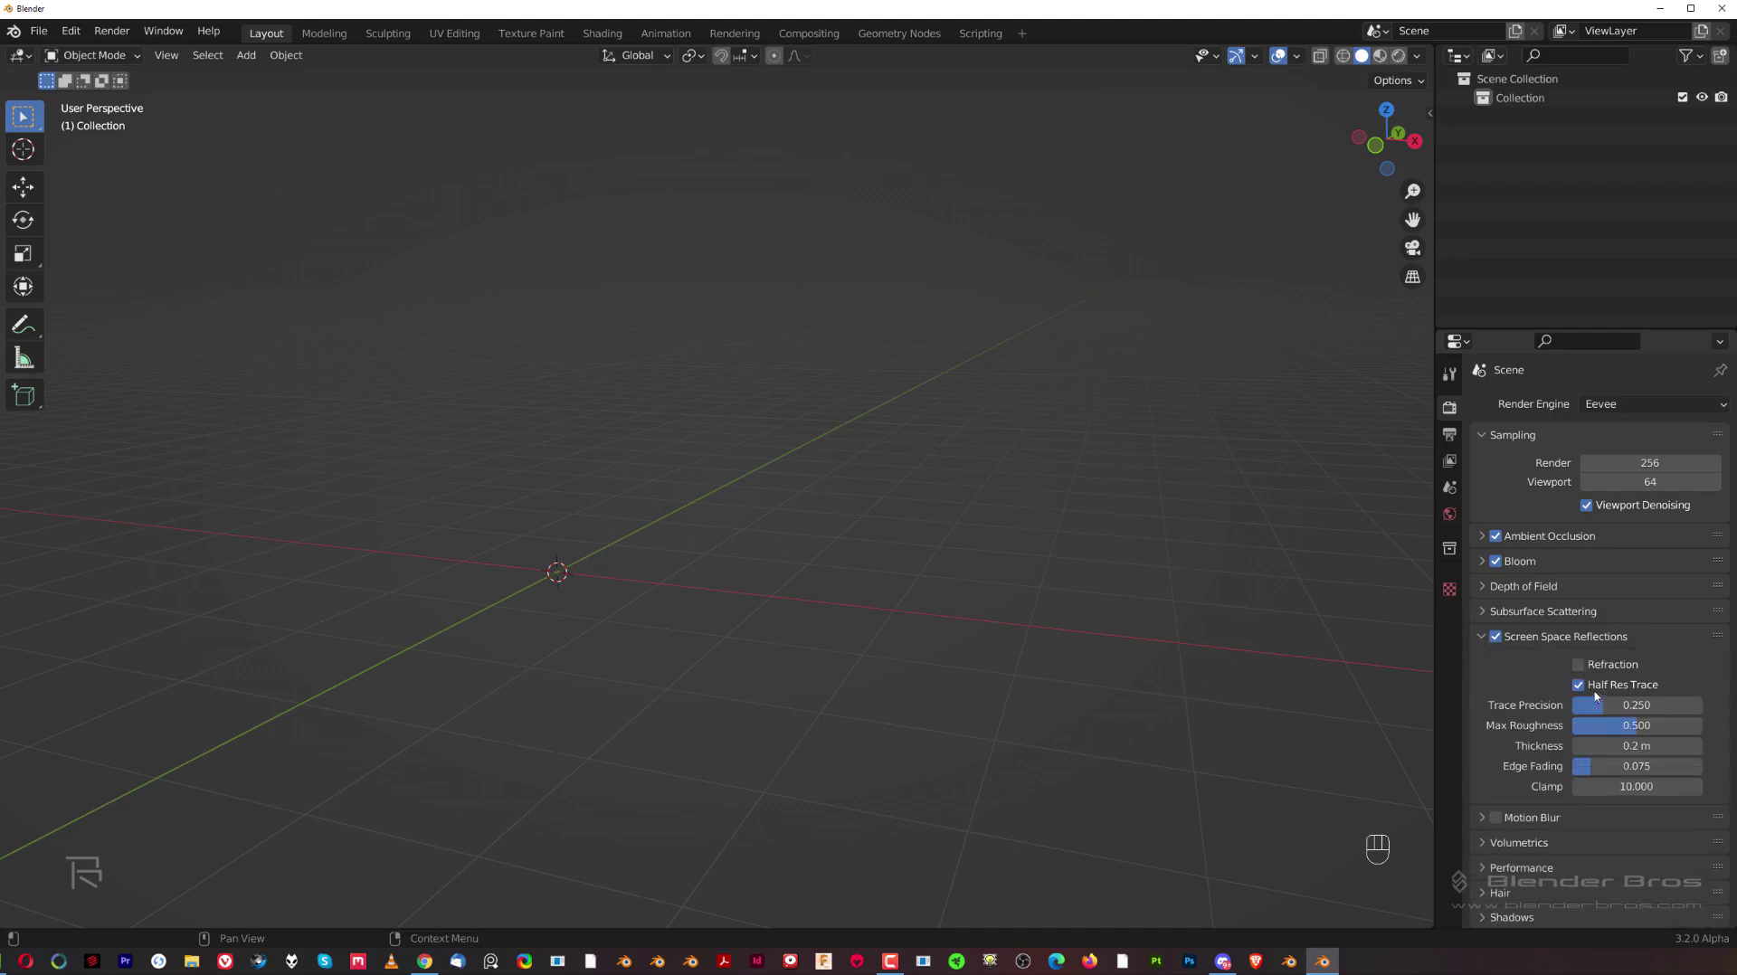
left_click(1579, 684)
left_click(1578, 664)
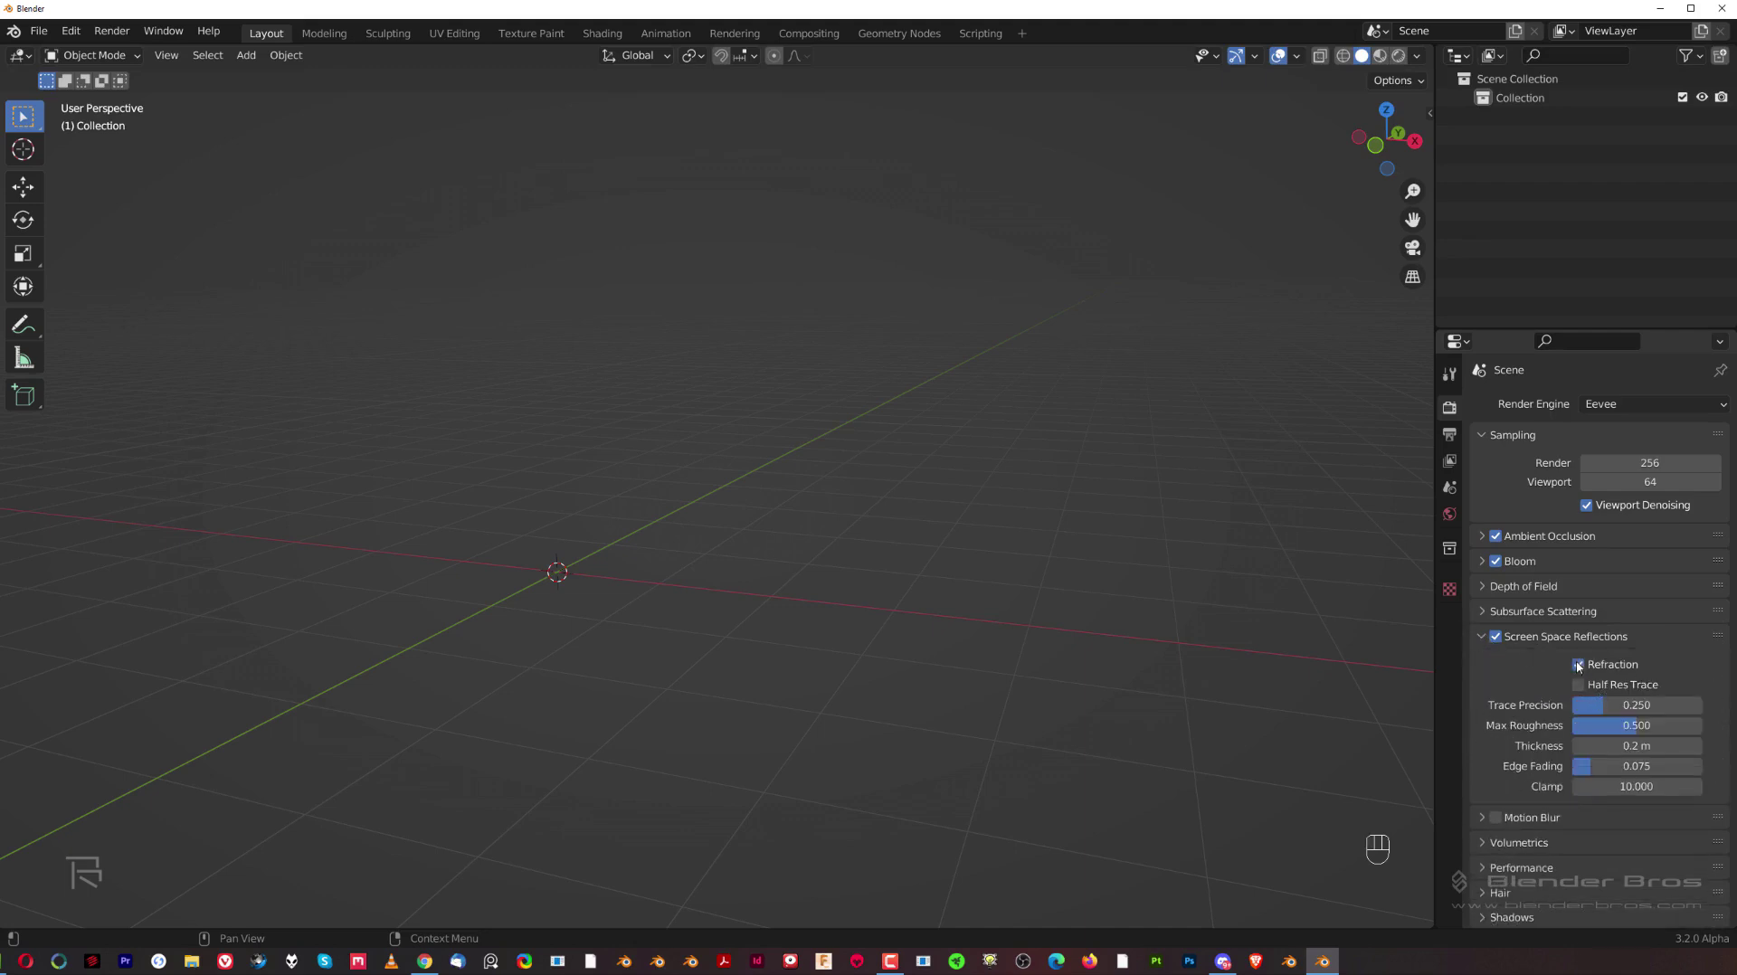
left_click(1486, 638)
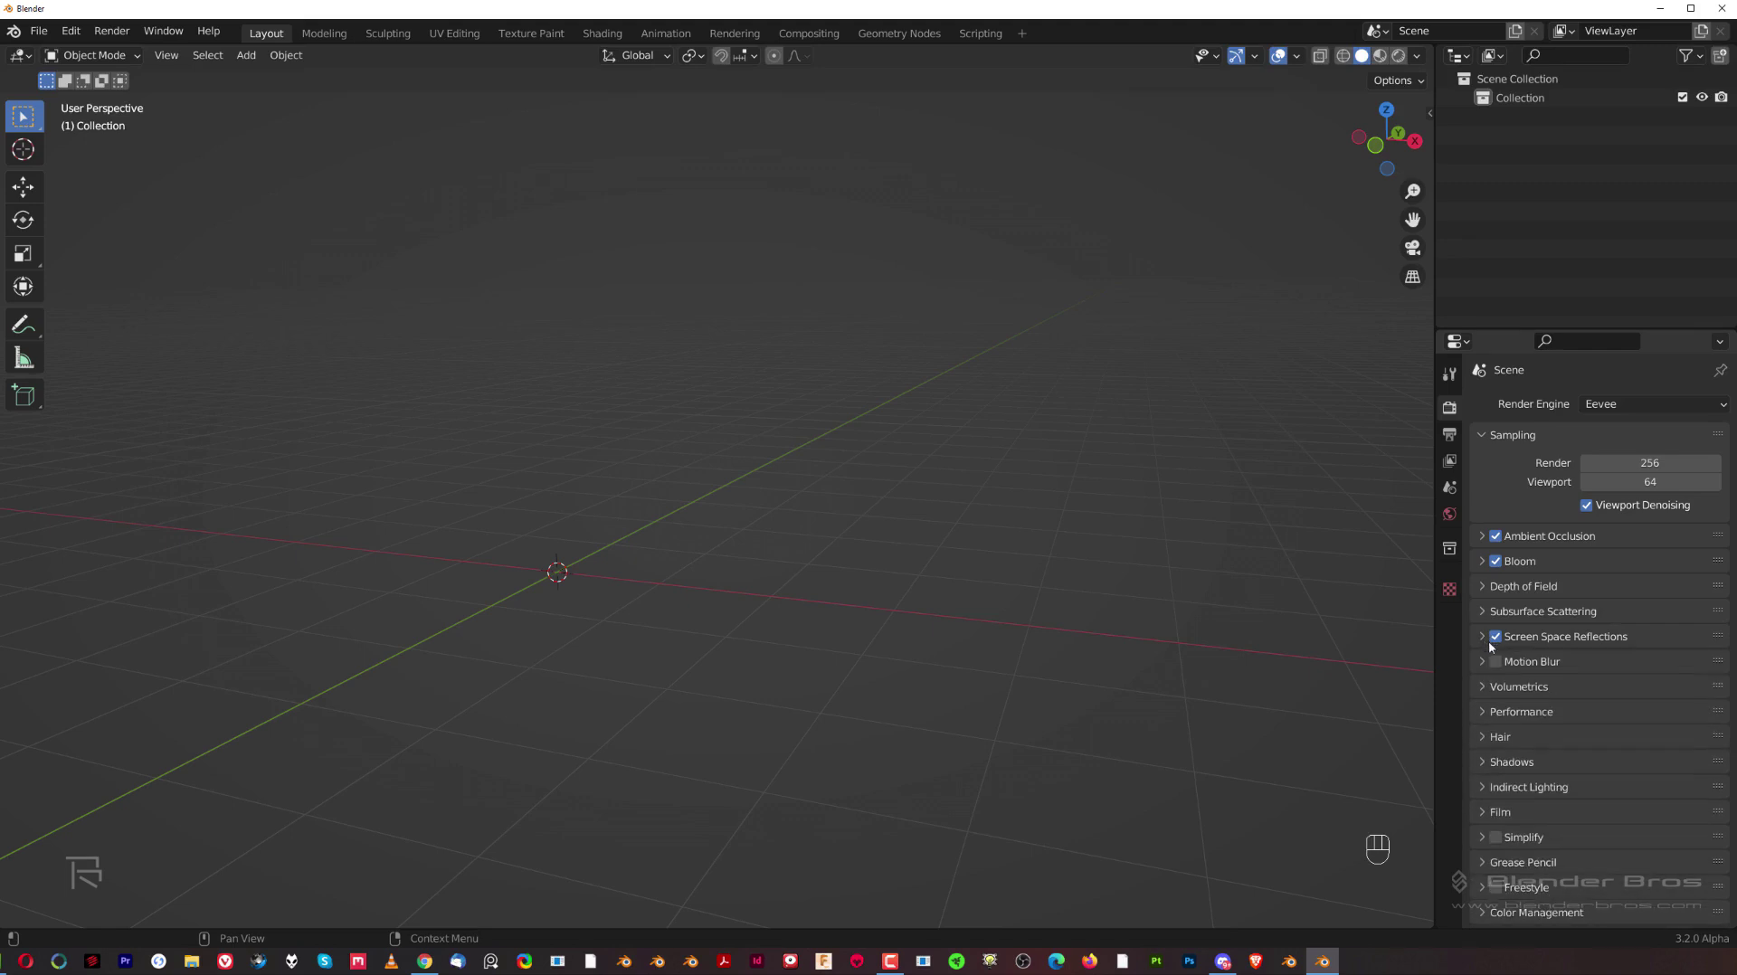
Set the Eevee volumetrics tile size to 2 px and enable Volumetric Shadows.
left_click(1473, 691)
left_click(1474, 691)
left_click(1474, 691)
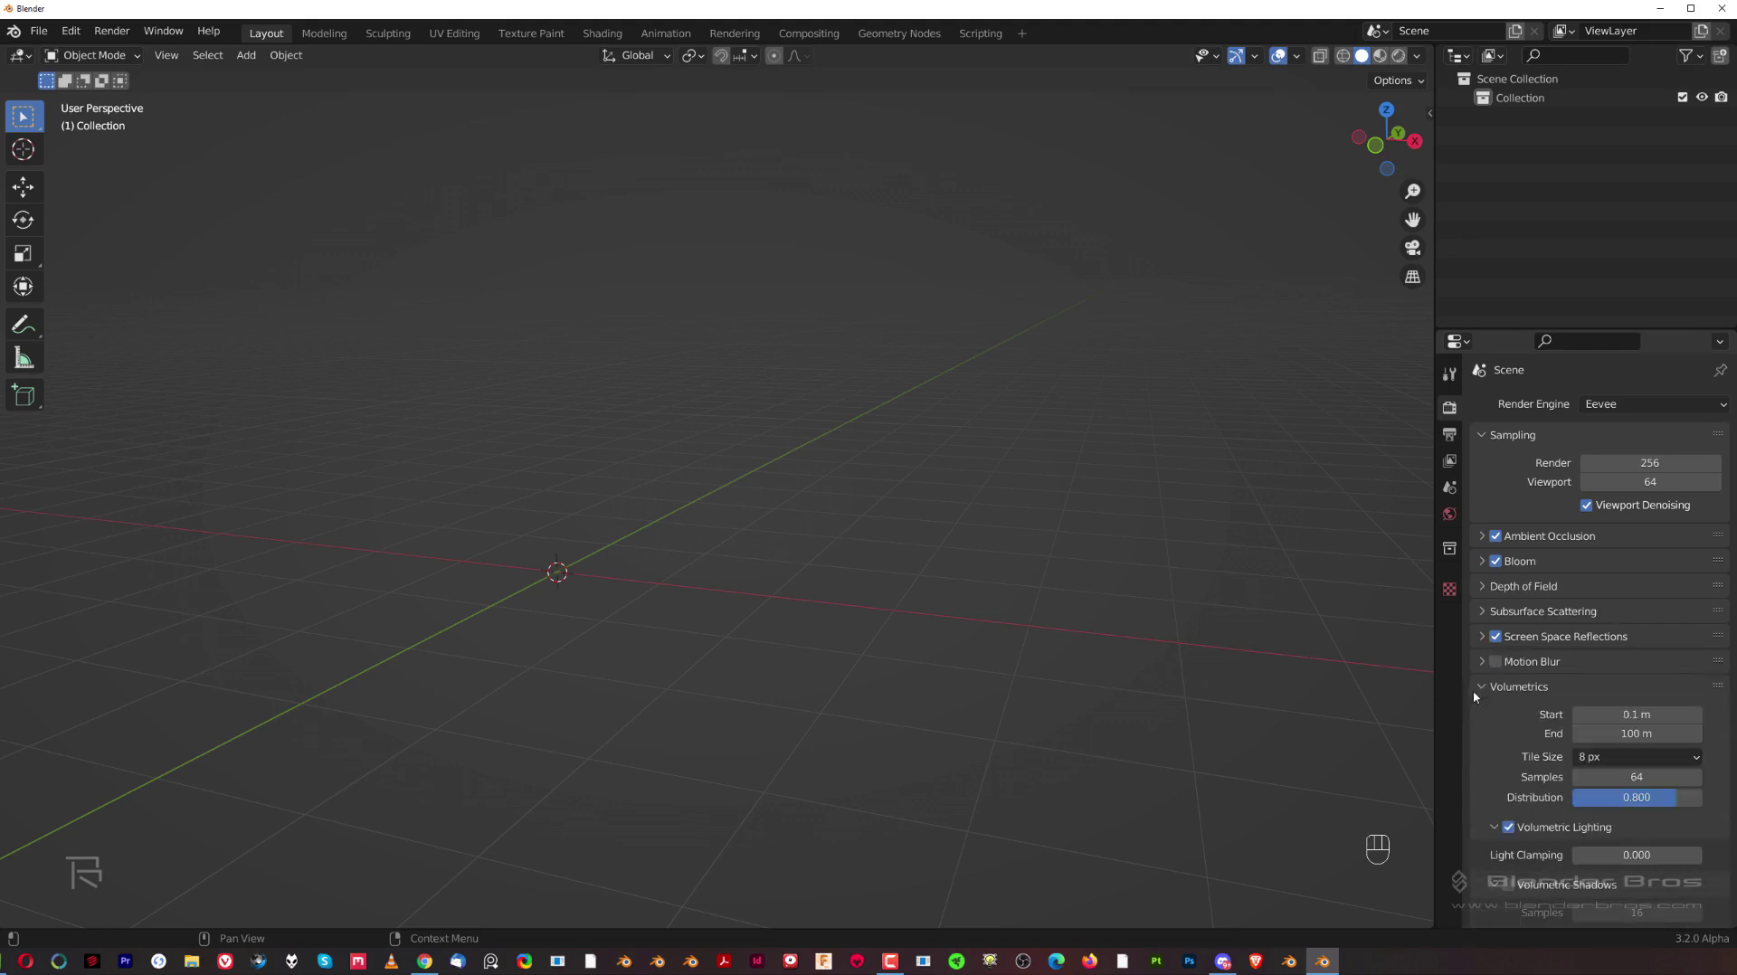
scroll(1623, 706, "down", 3)
left_click(1637, 648)
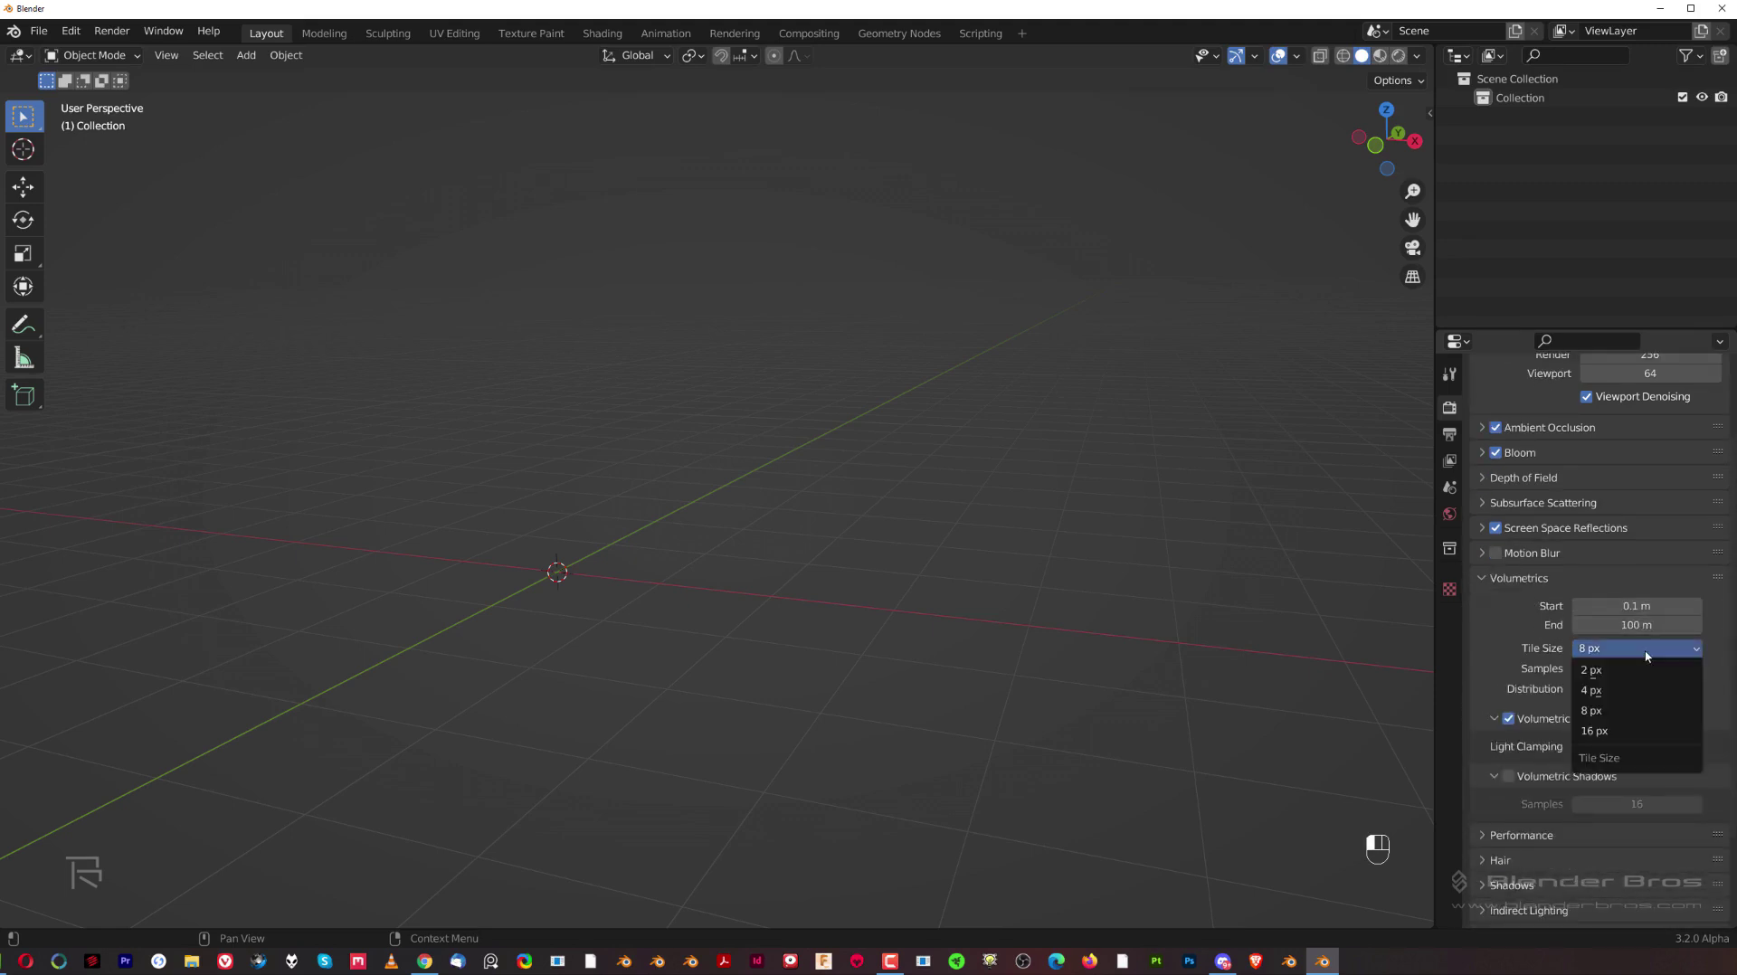
left_click(1641, 670)
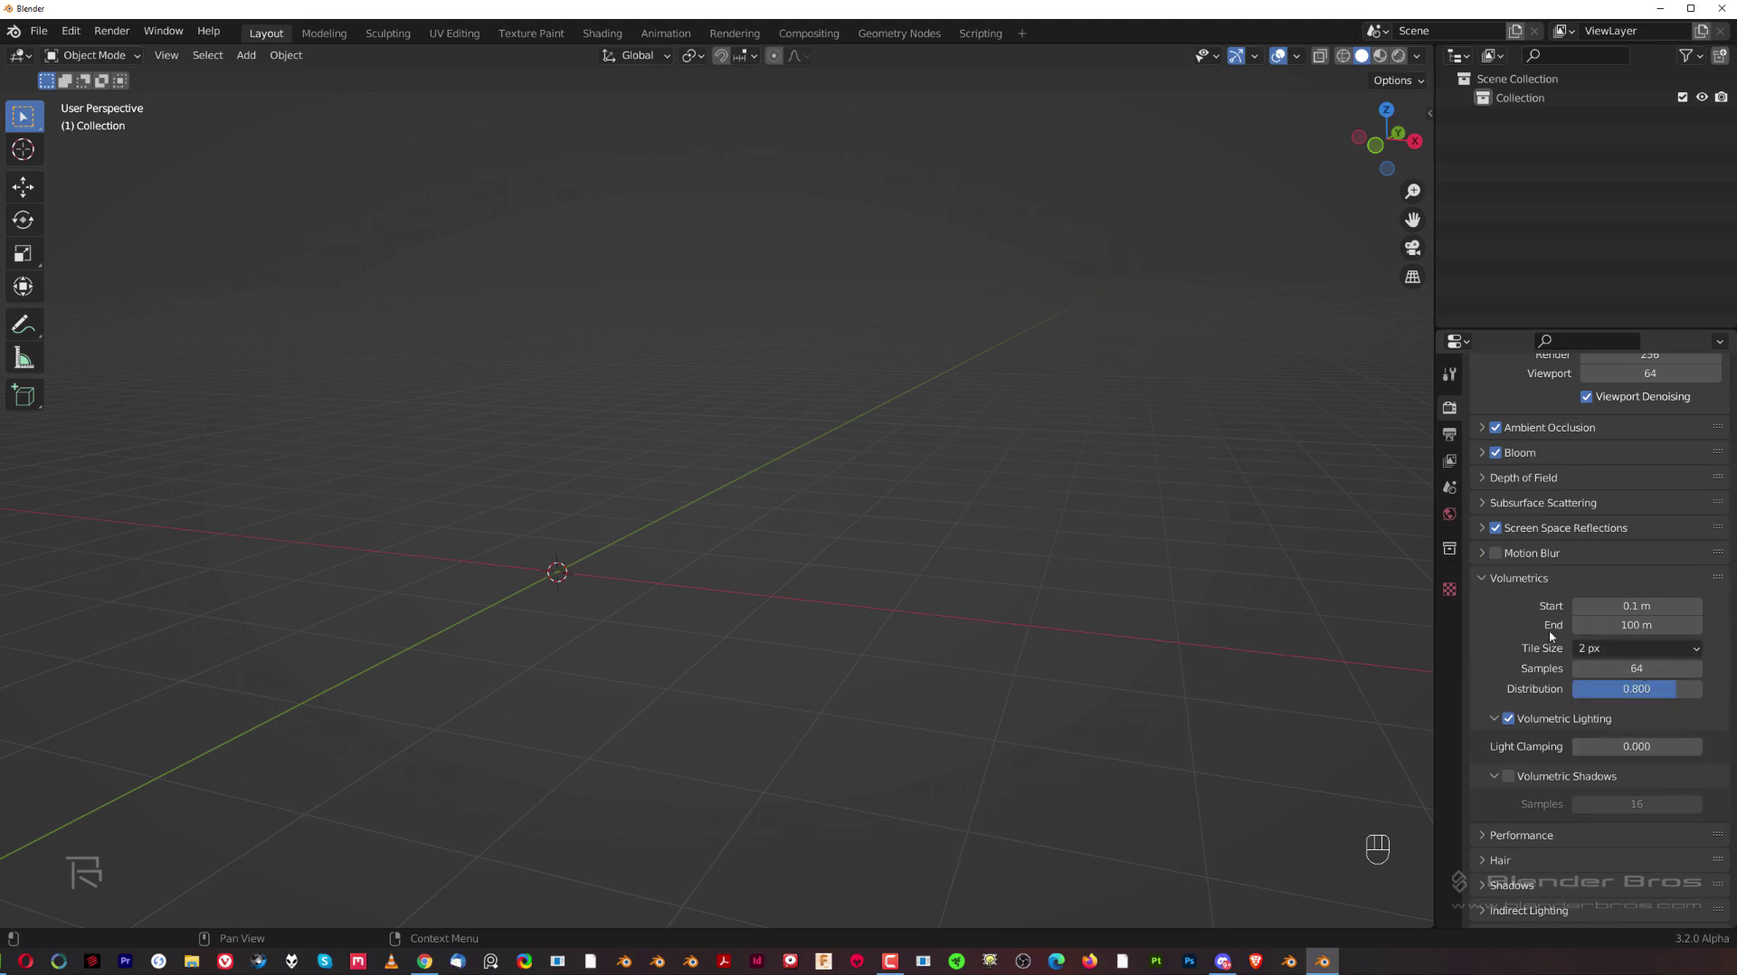
left_click(1508, 775)
left_click(1481, 579)
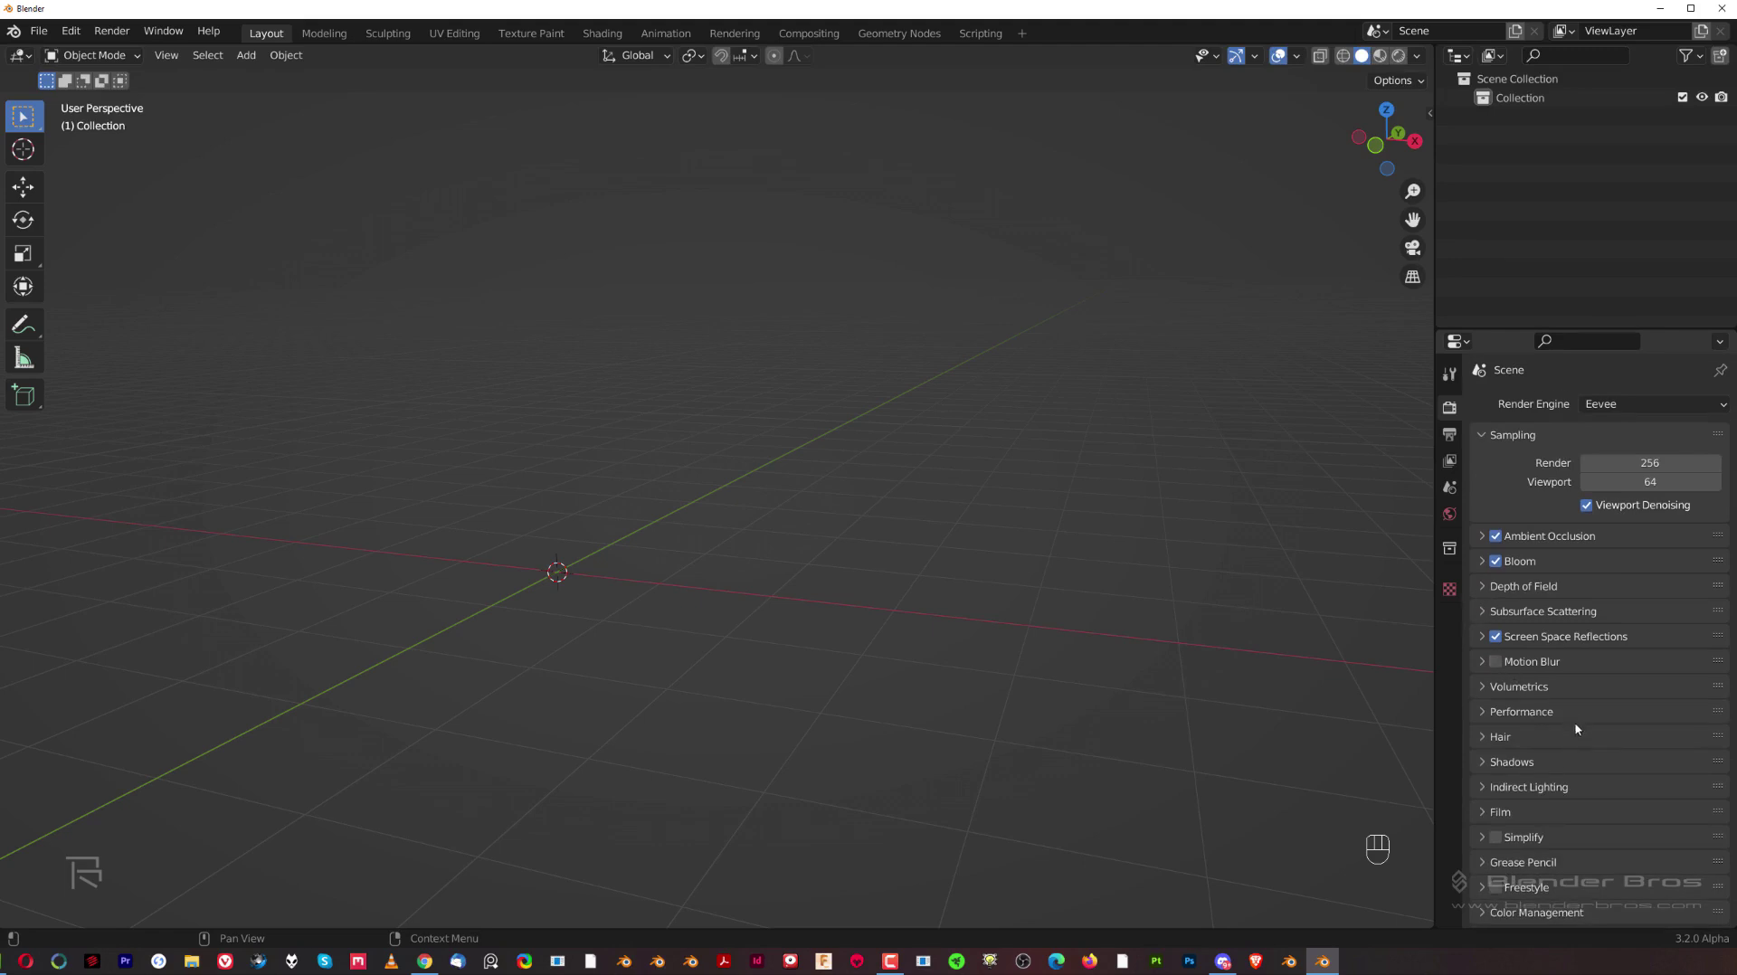
Enable High Quality Normals in the Eevee performance settings.
left_click(1481, 711)
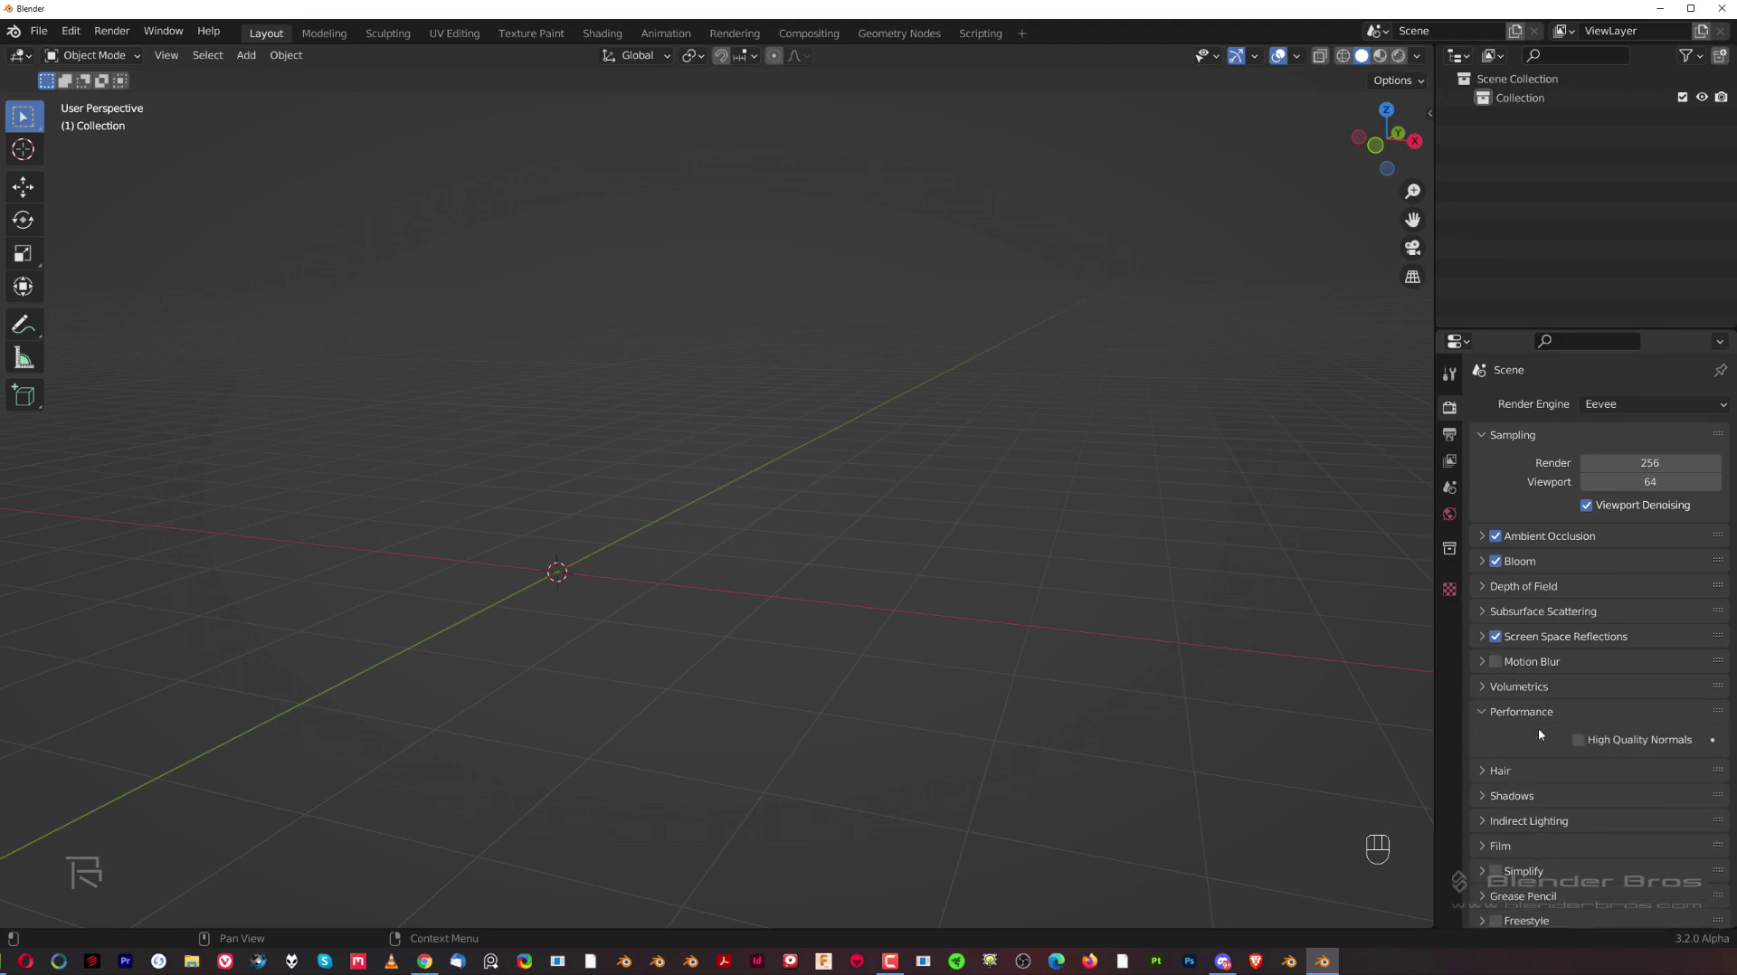
left_click(1579, 739)
left_click(1509, 712)
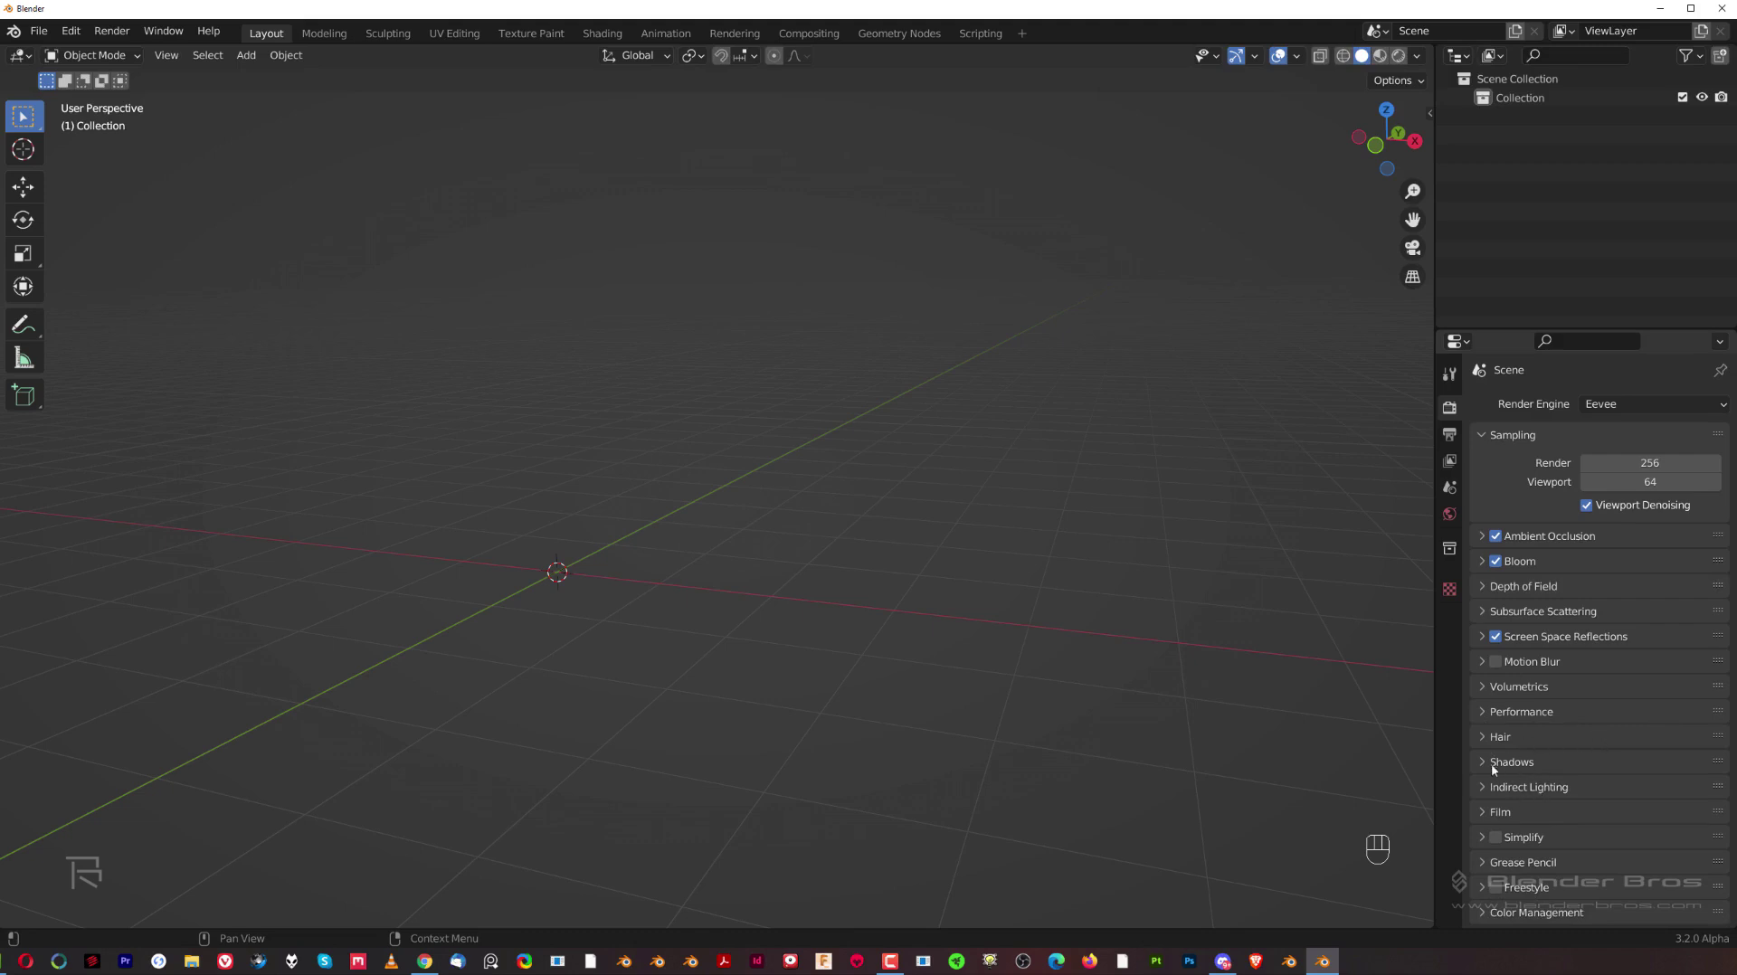
Set the Eevee shadow Cube Size and Cascade Size to 2048 px and enable High Bit Depth.
left_click(1492, 762)
scroll(1619, 753, "down", 2)
left_click(1636, 711)
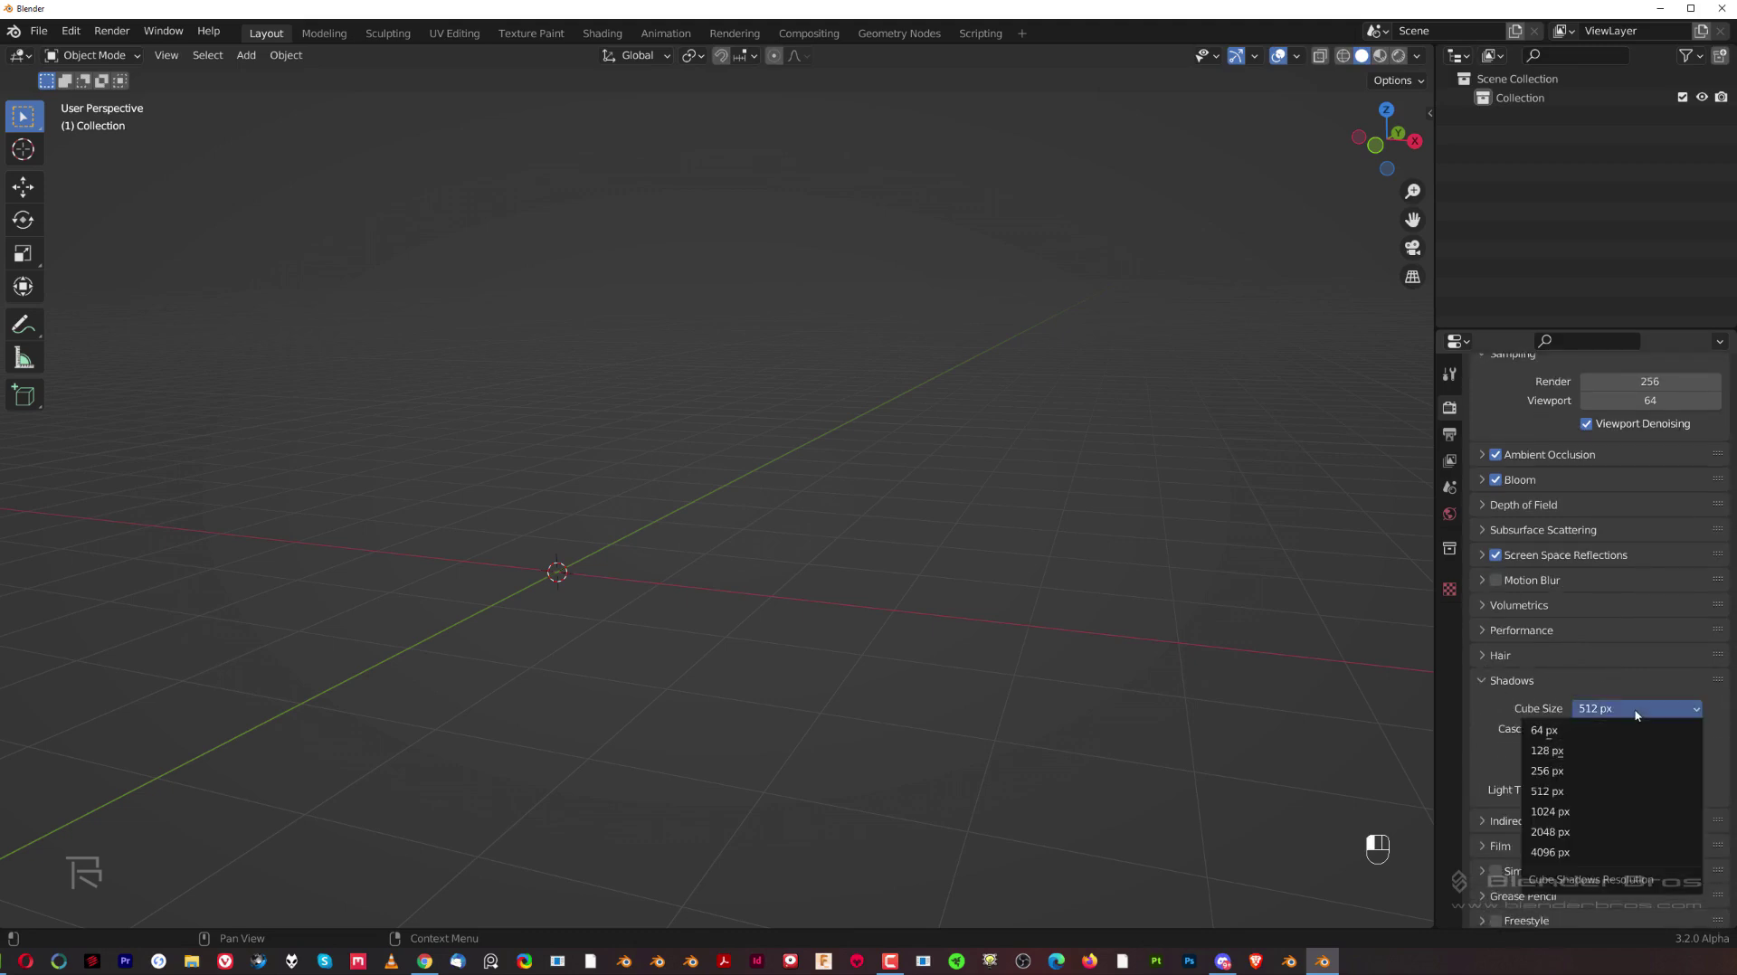
left_click(1597, 832)
left_click(1616, 729)
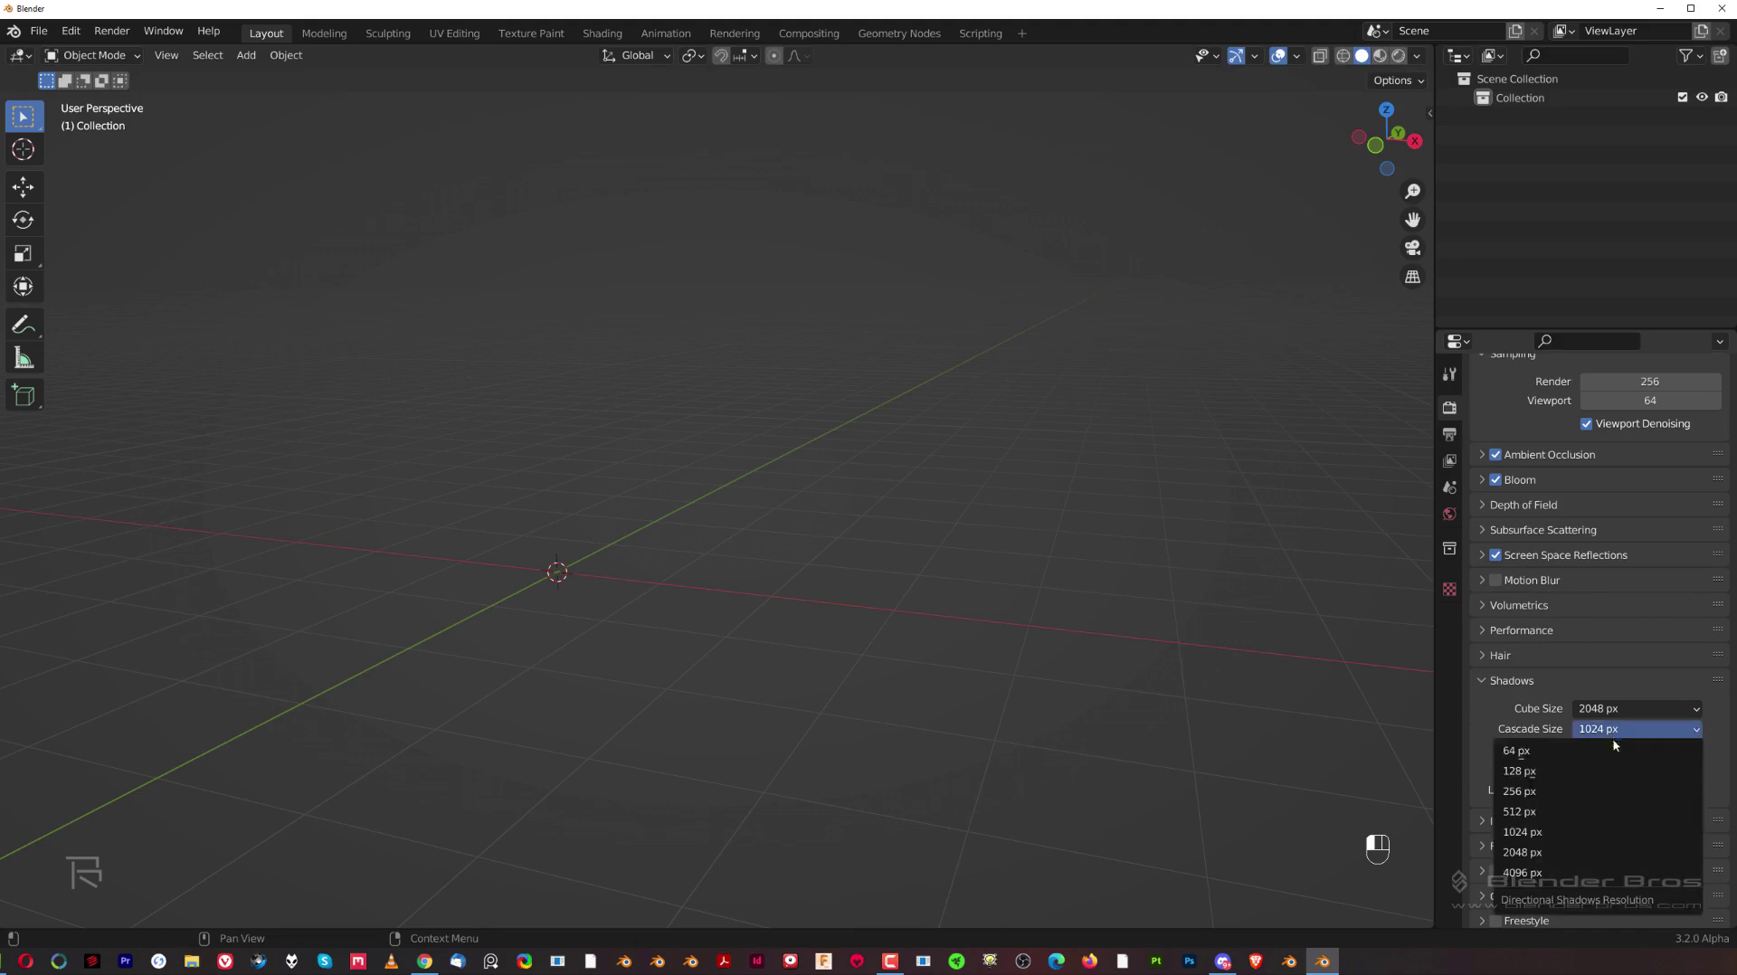
left_click(1597, 853)
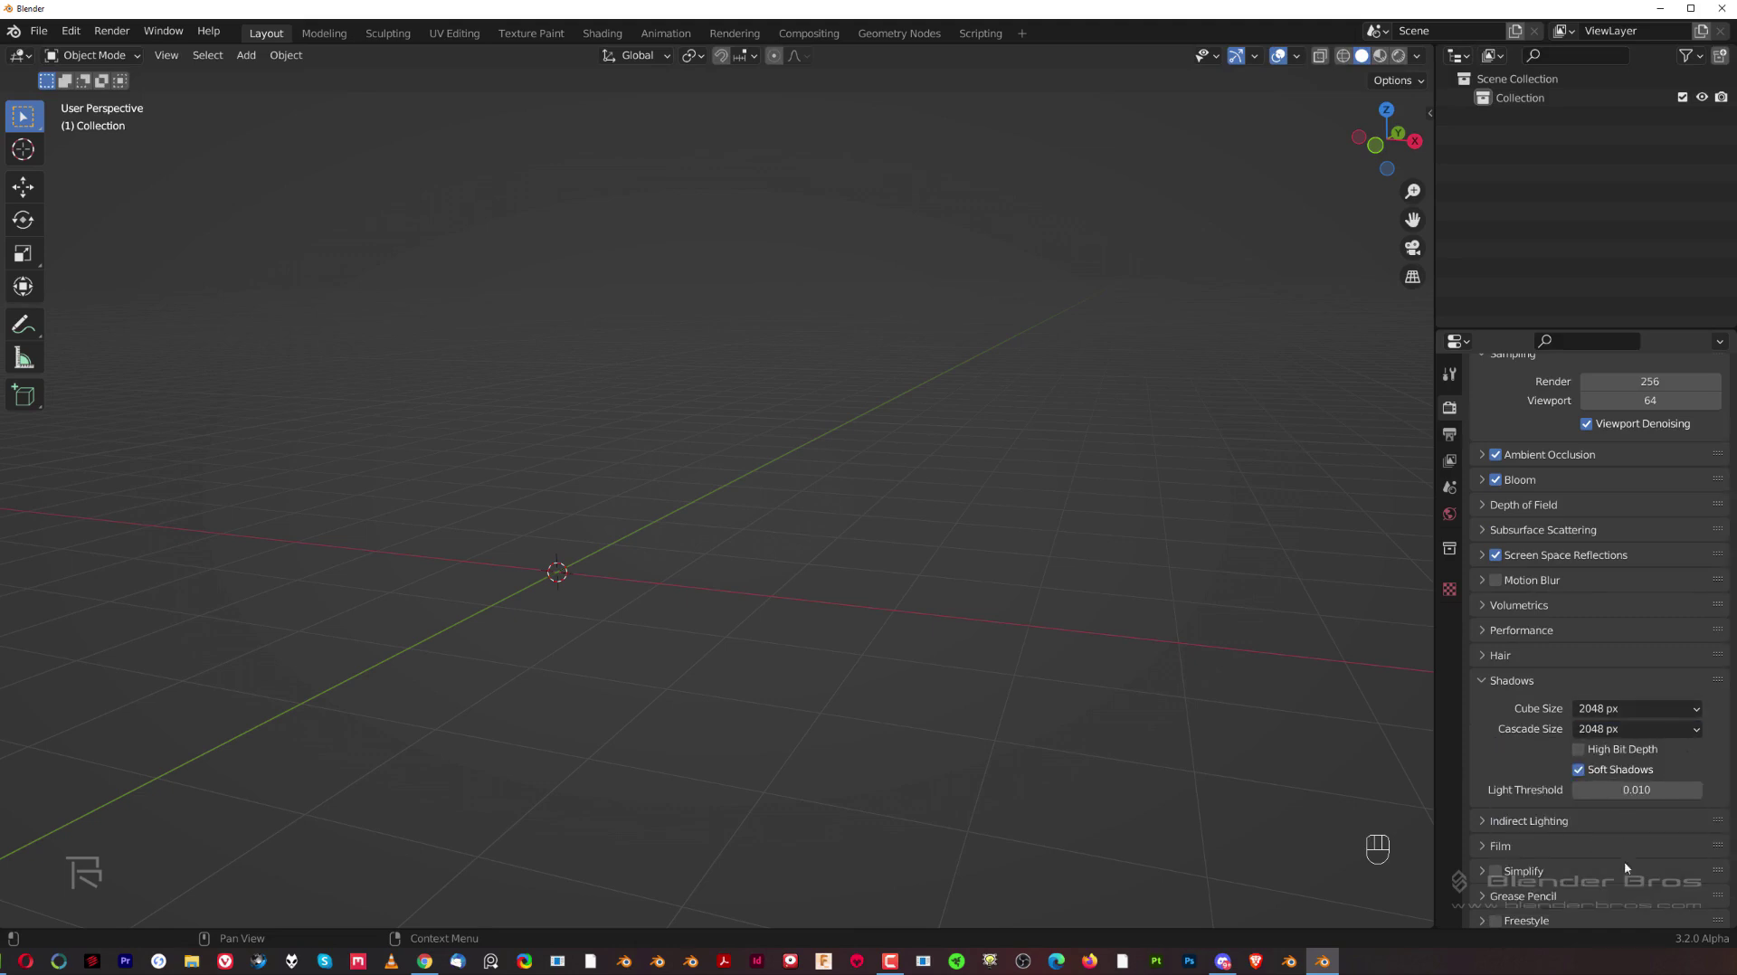
left_click(1578, 750)
left_click(1481, 681)
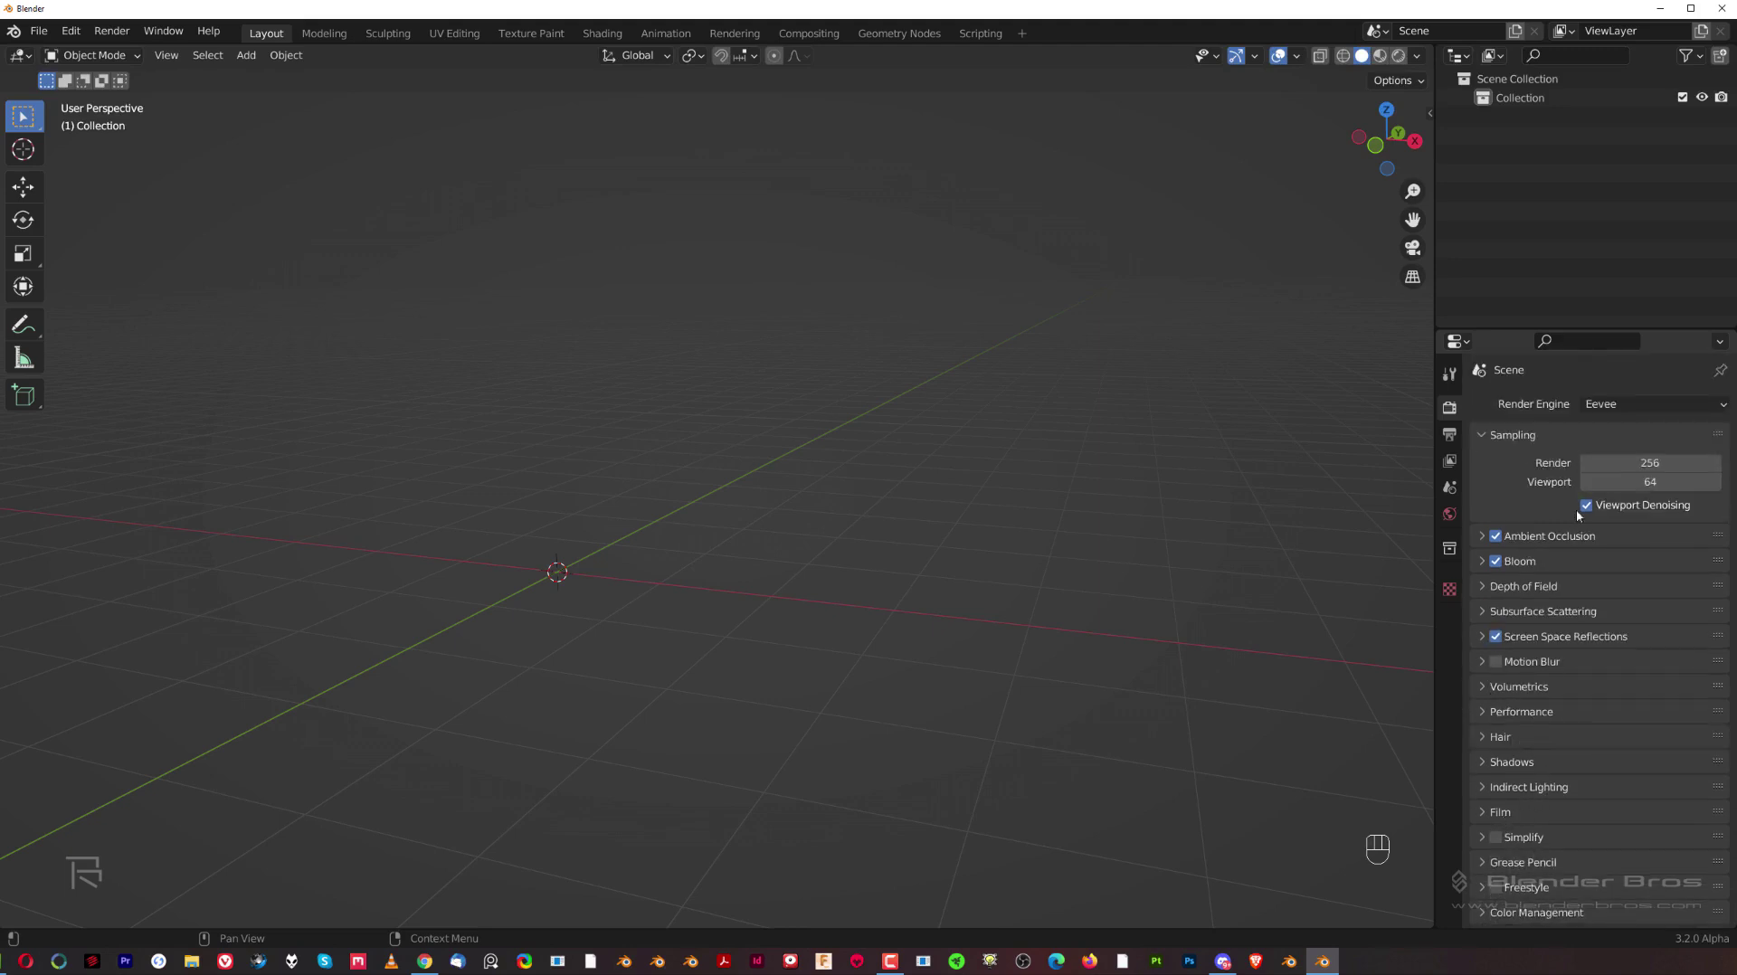
Switch the render engine back to Cycles.
left_click(1619, 404)
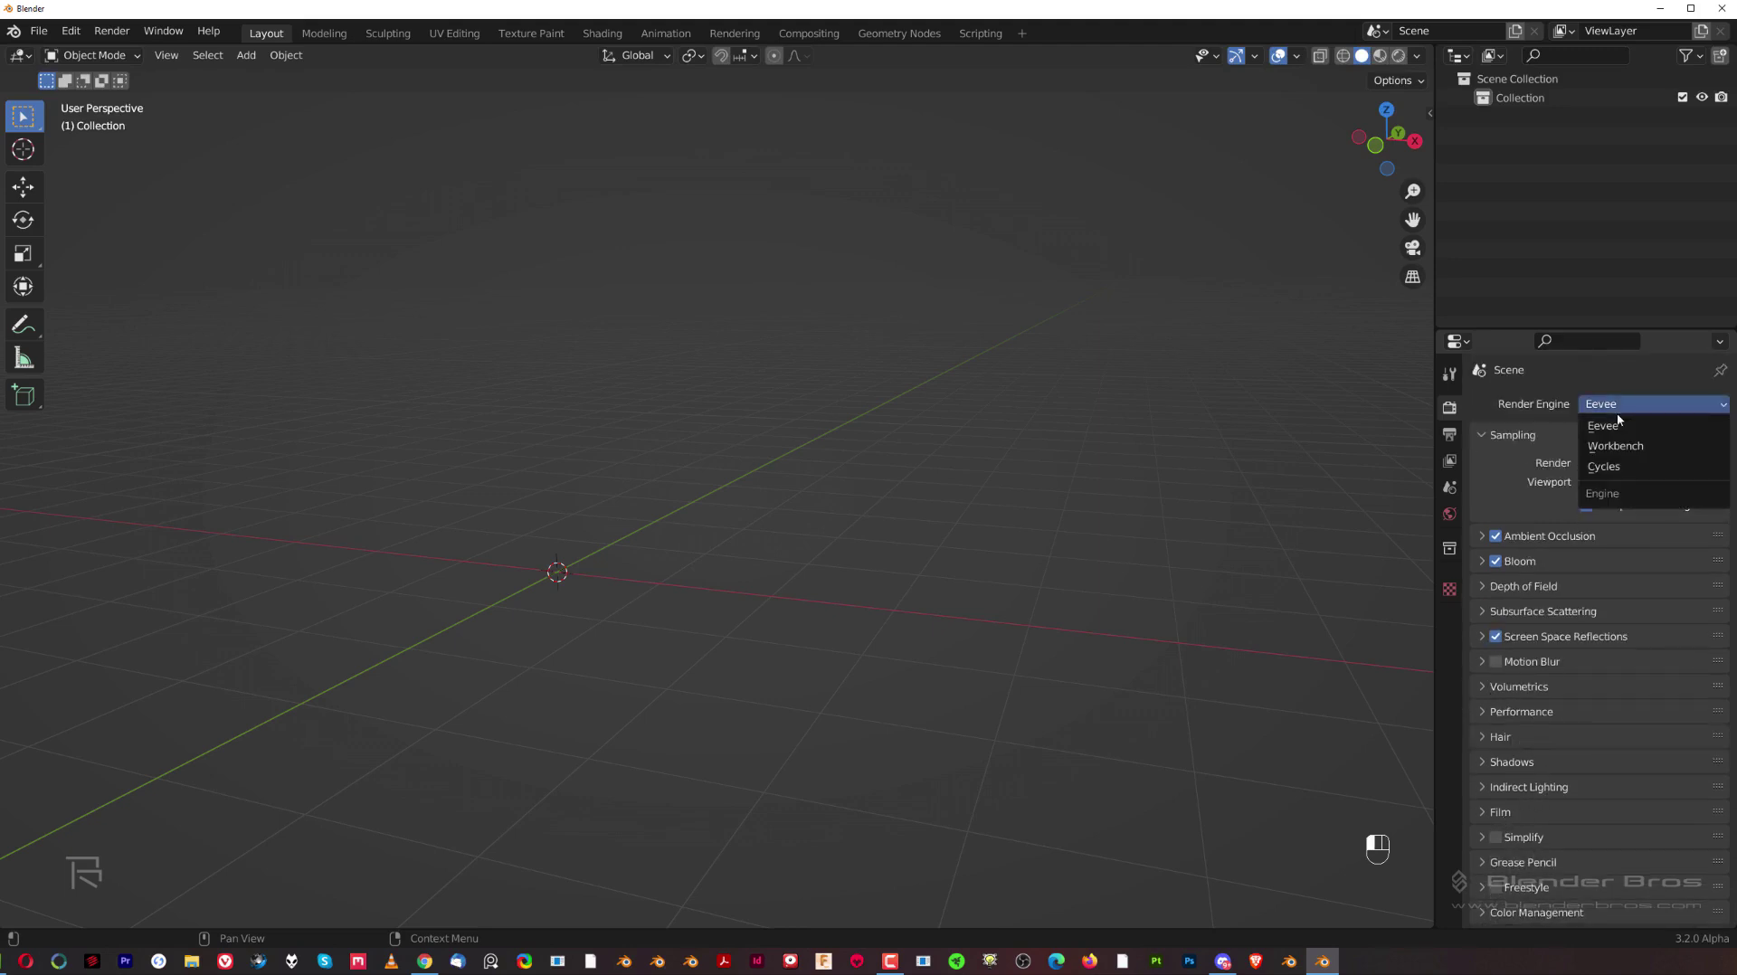
left_click(1621, 467)
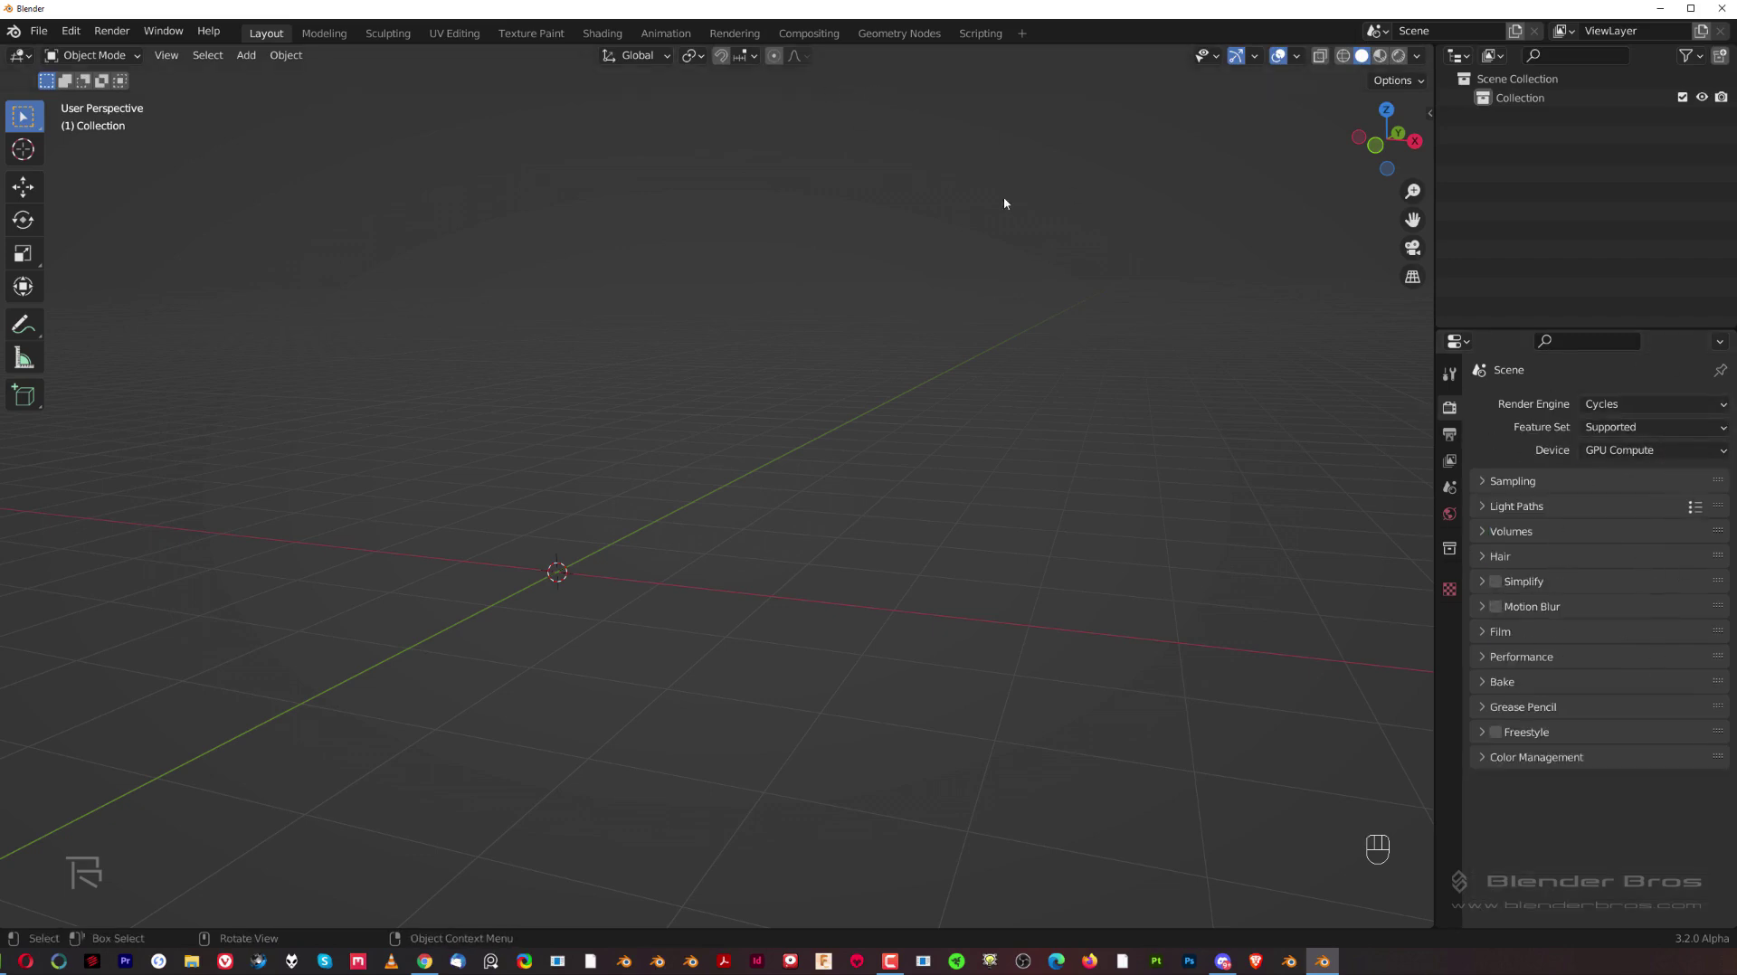
Enable nodes in the Compositing workspace and spread the Render Layers and Composite nodes far apart.
left_click(818, 35)
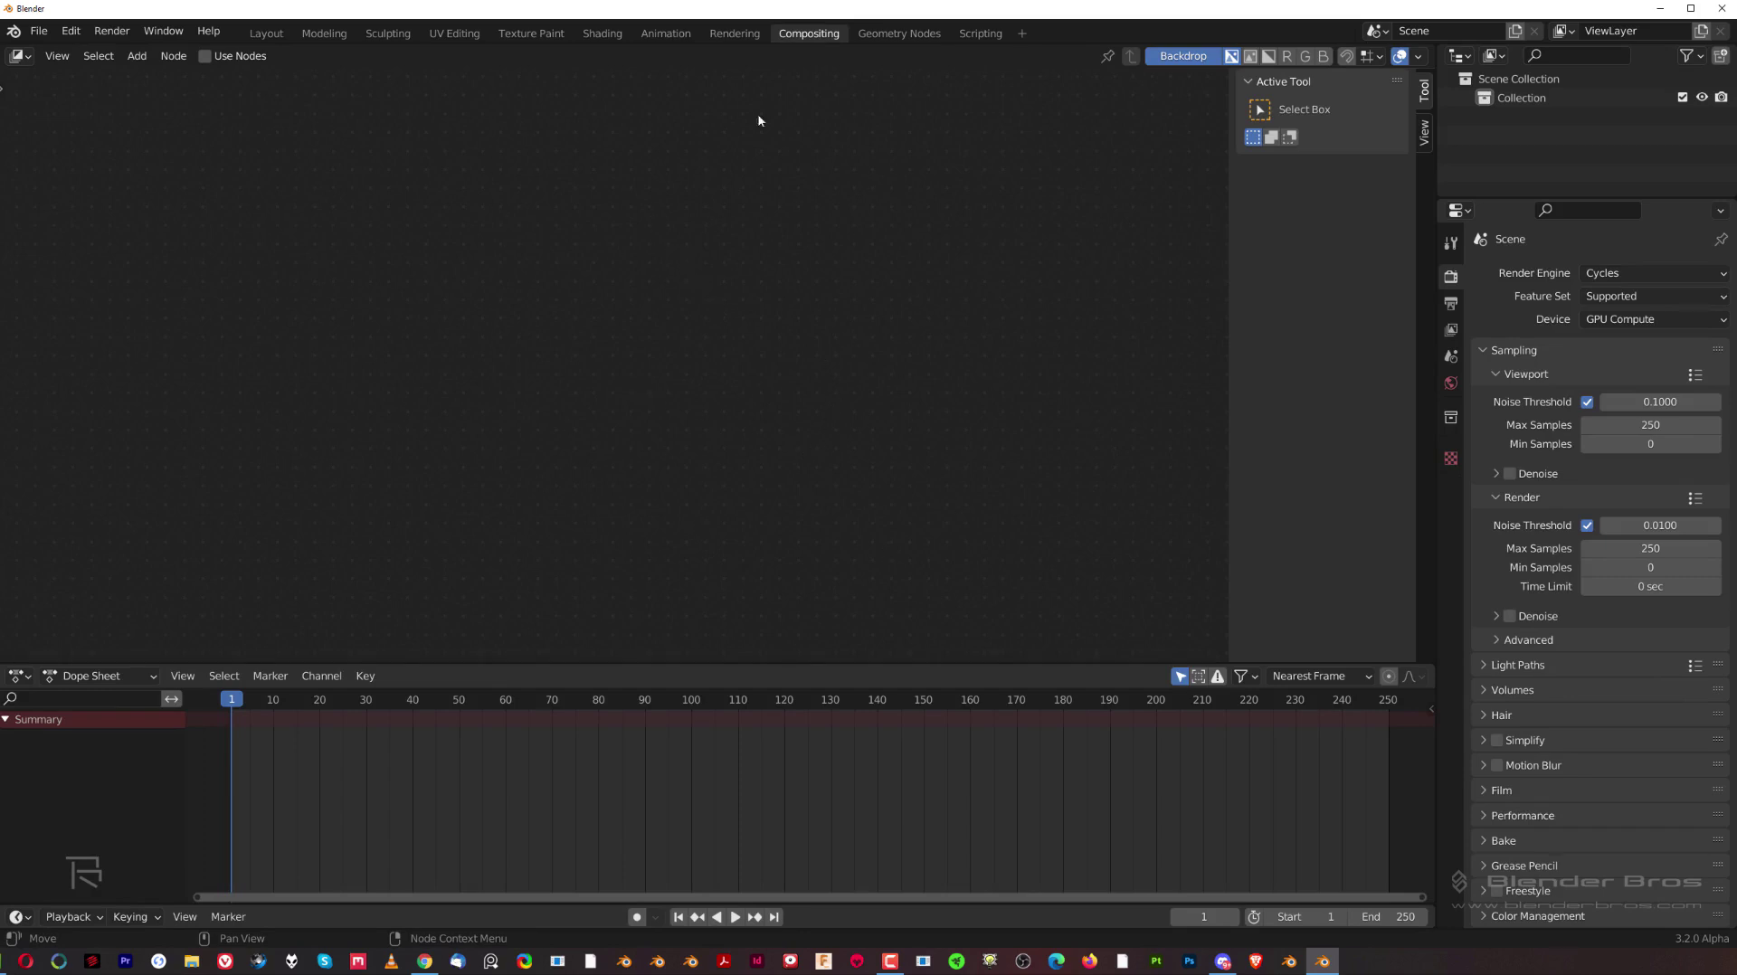
left_click(204, 56)
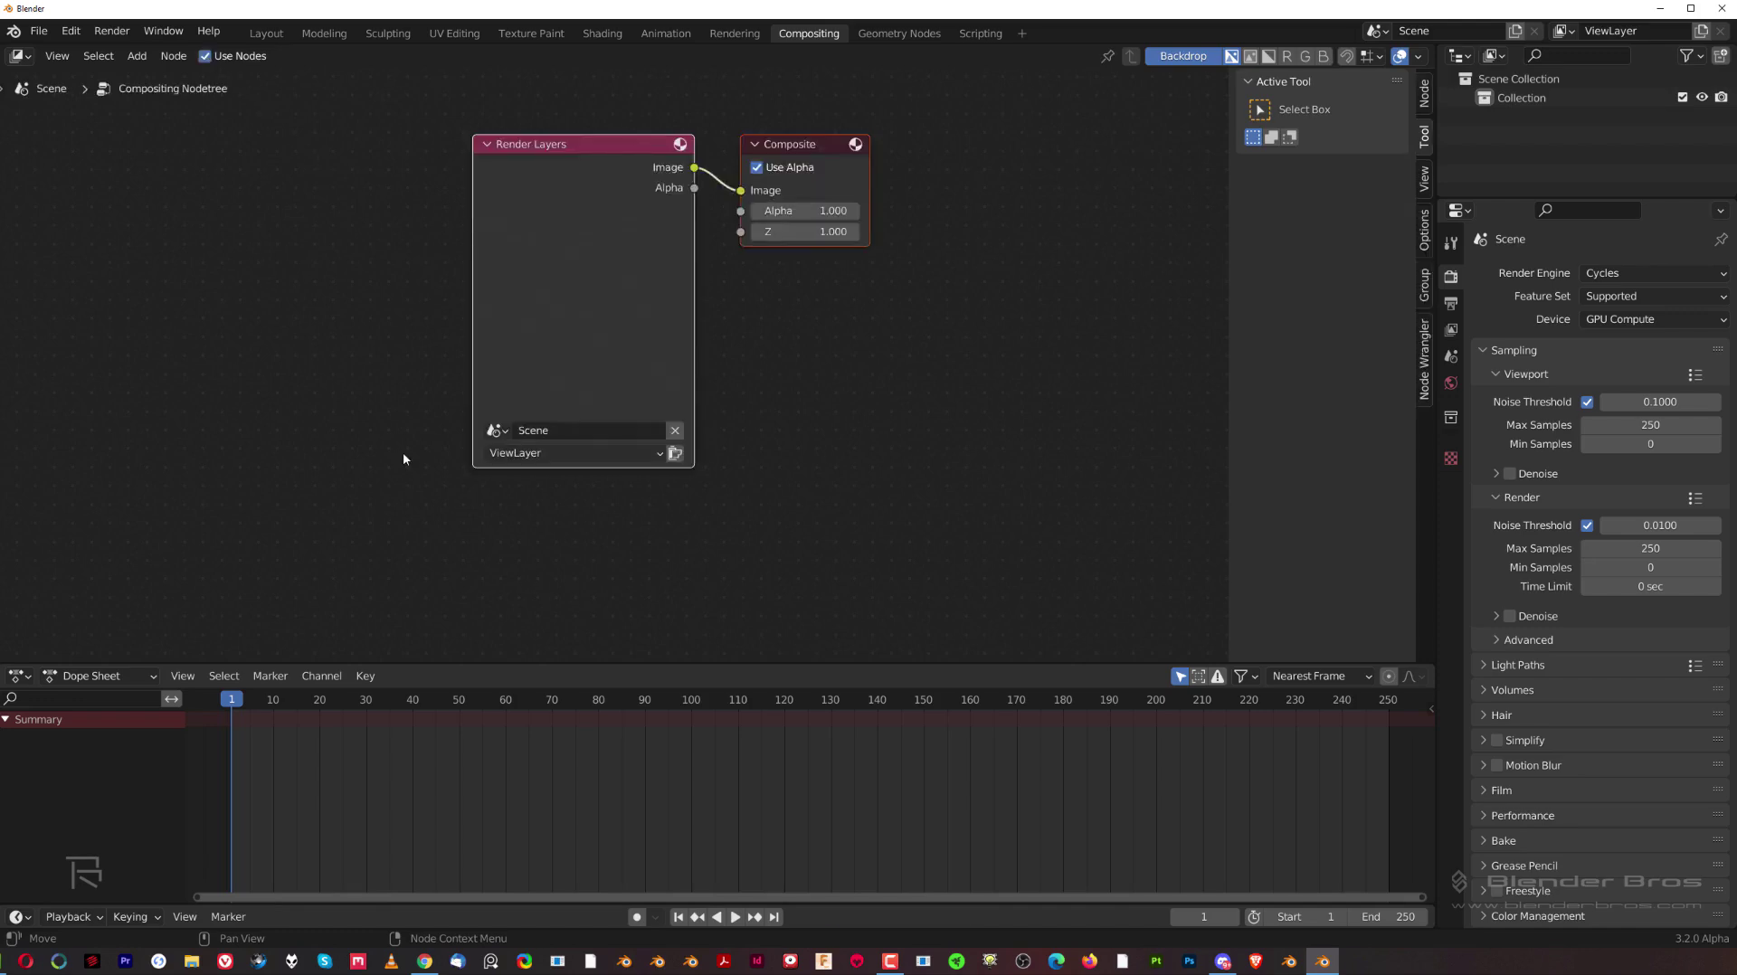
left_click_drag(647, 227, 446, 258)
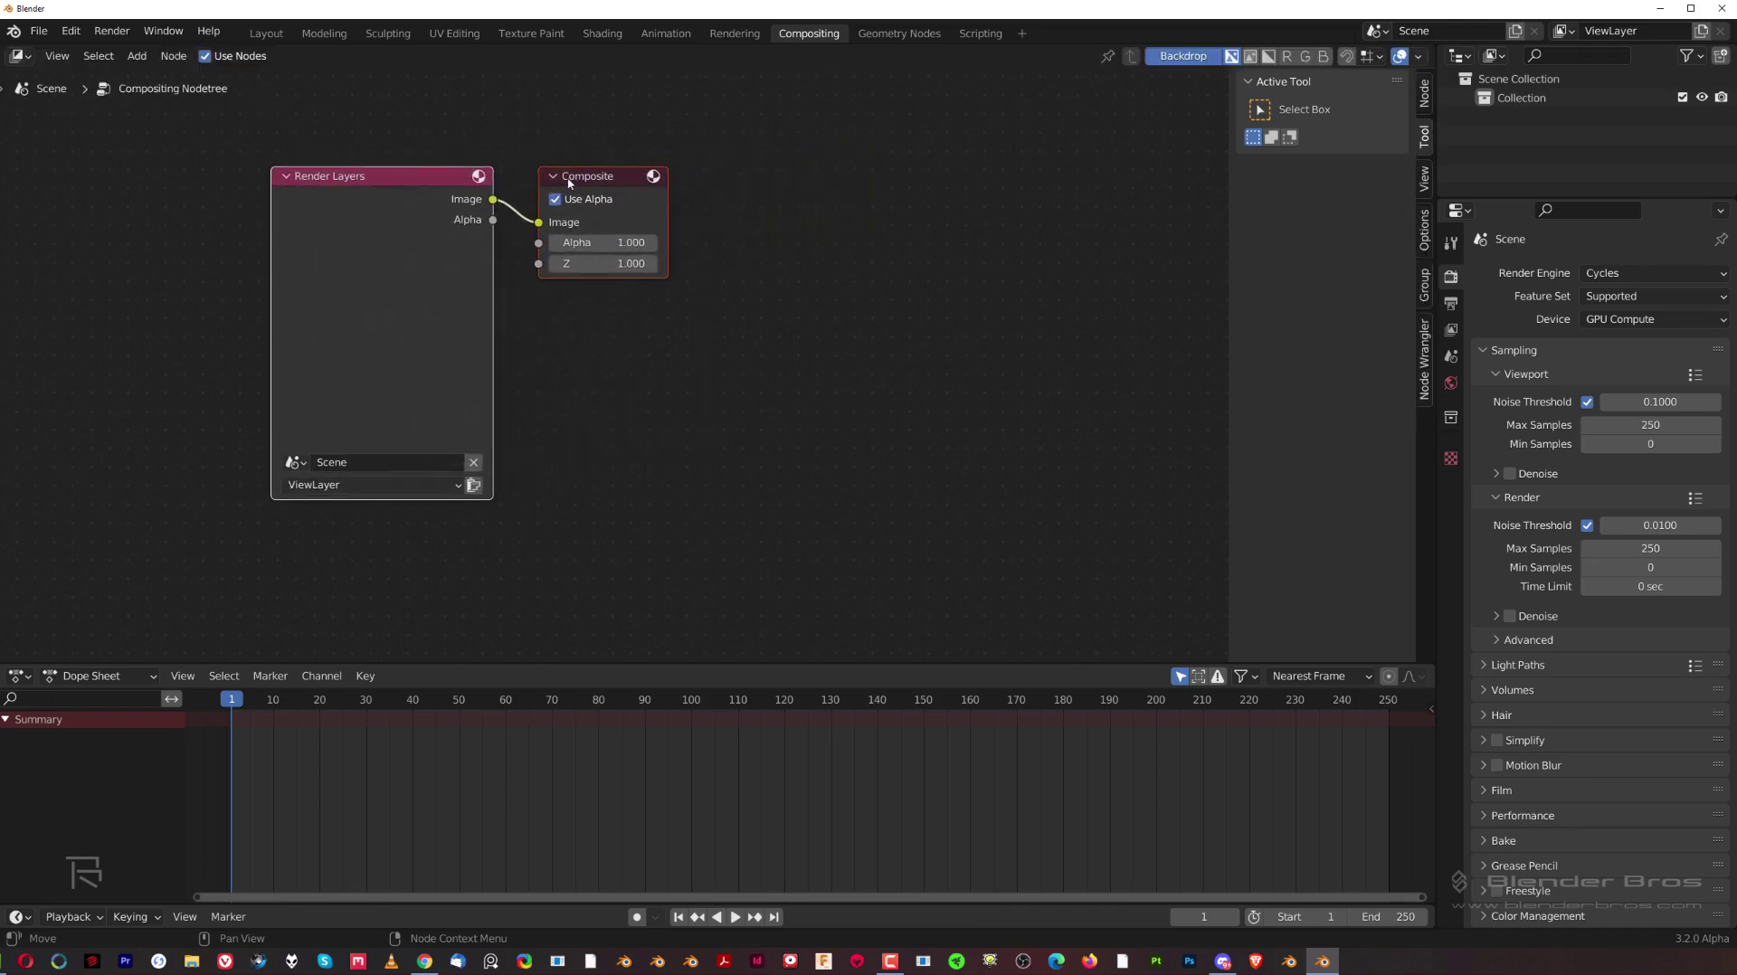
left_click_drag(629, 205, 1081, 254)
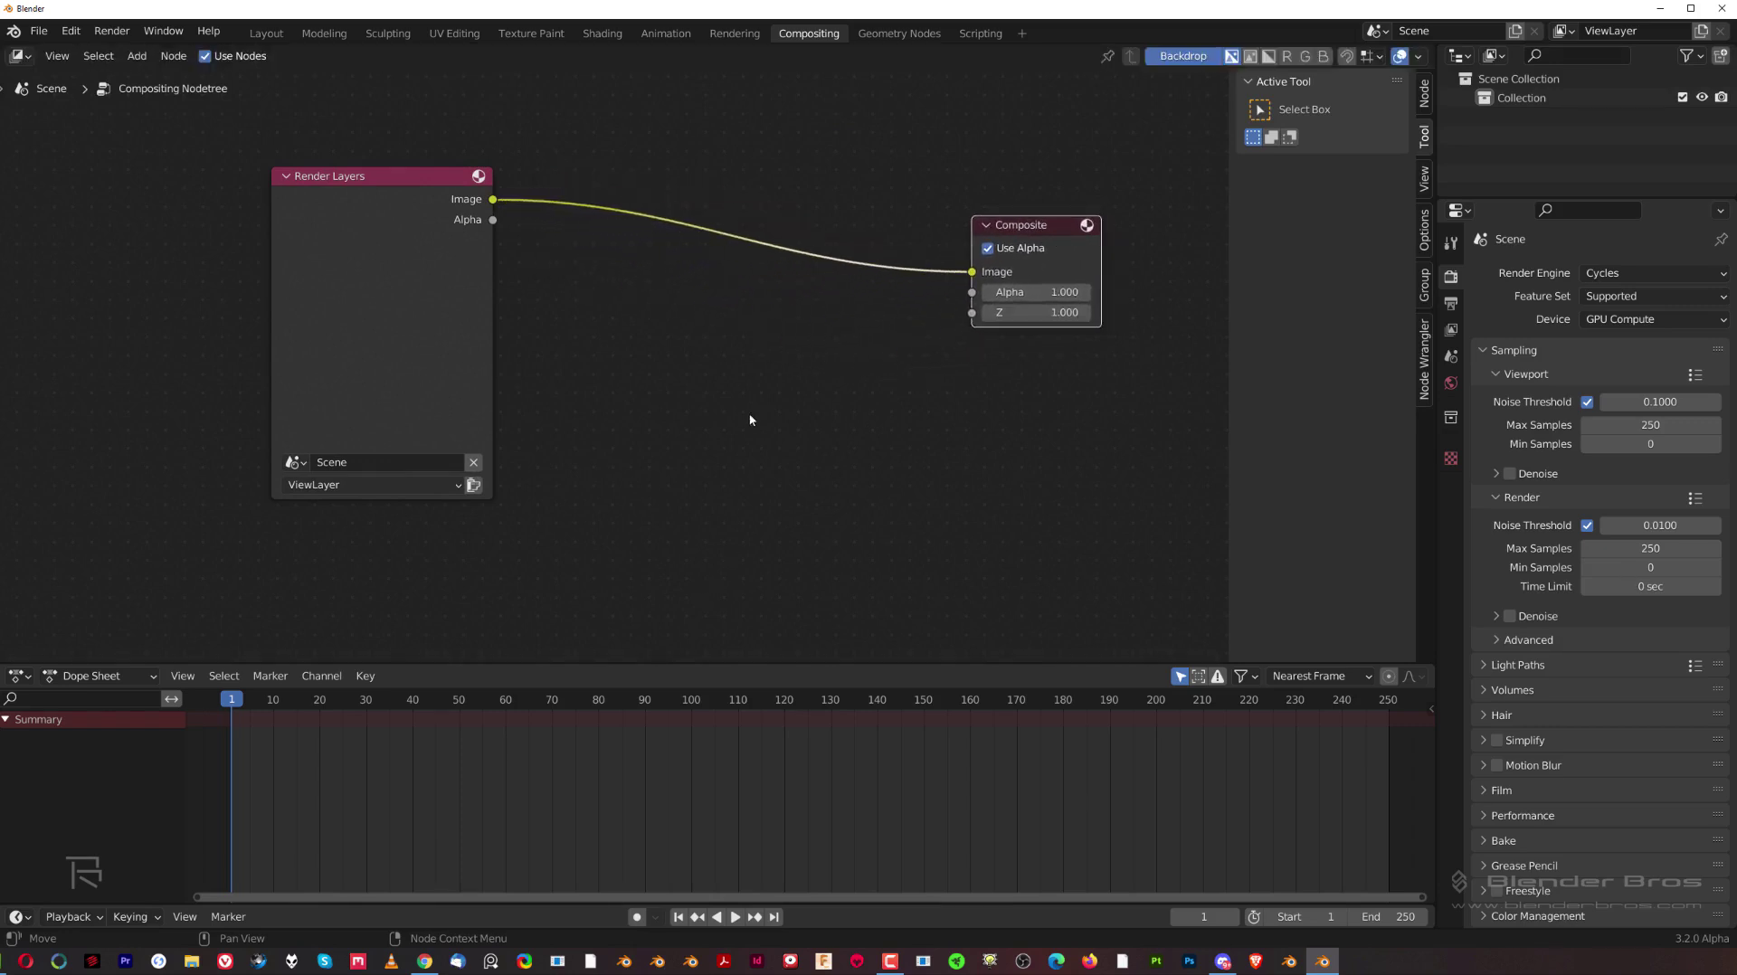
middle_click_drag(806, 380, 794, 376)
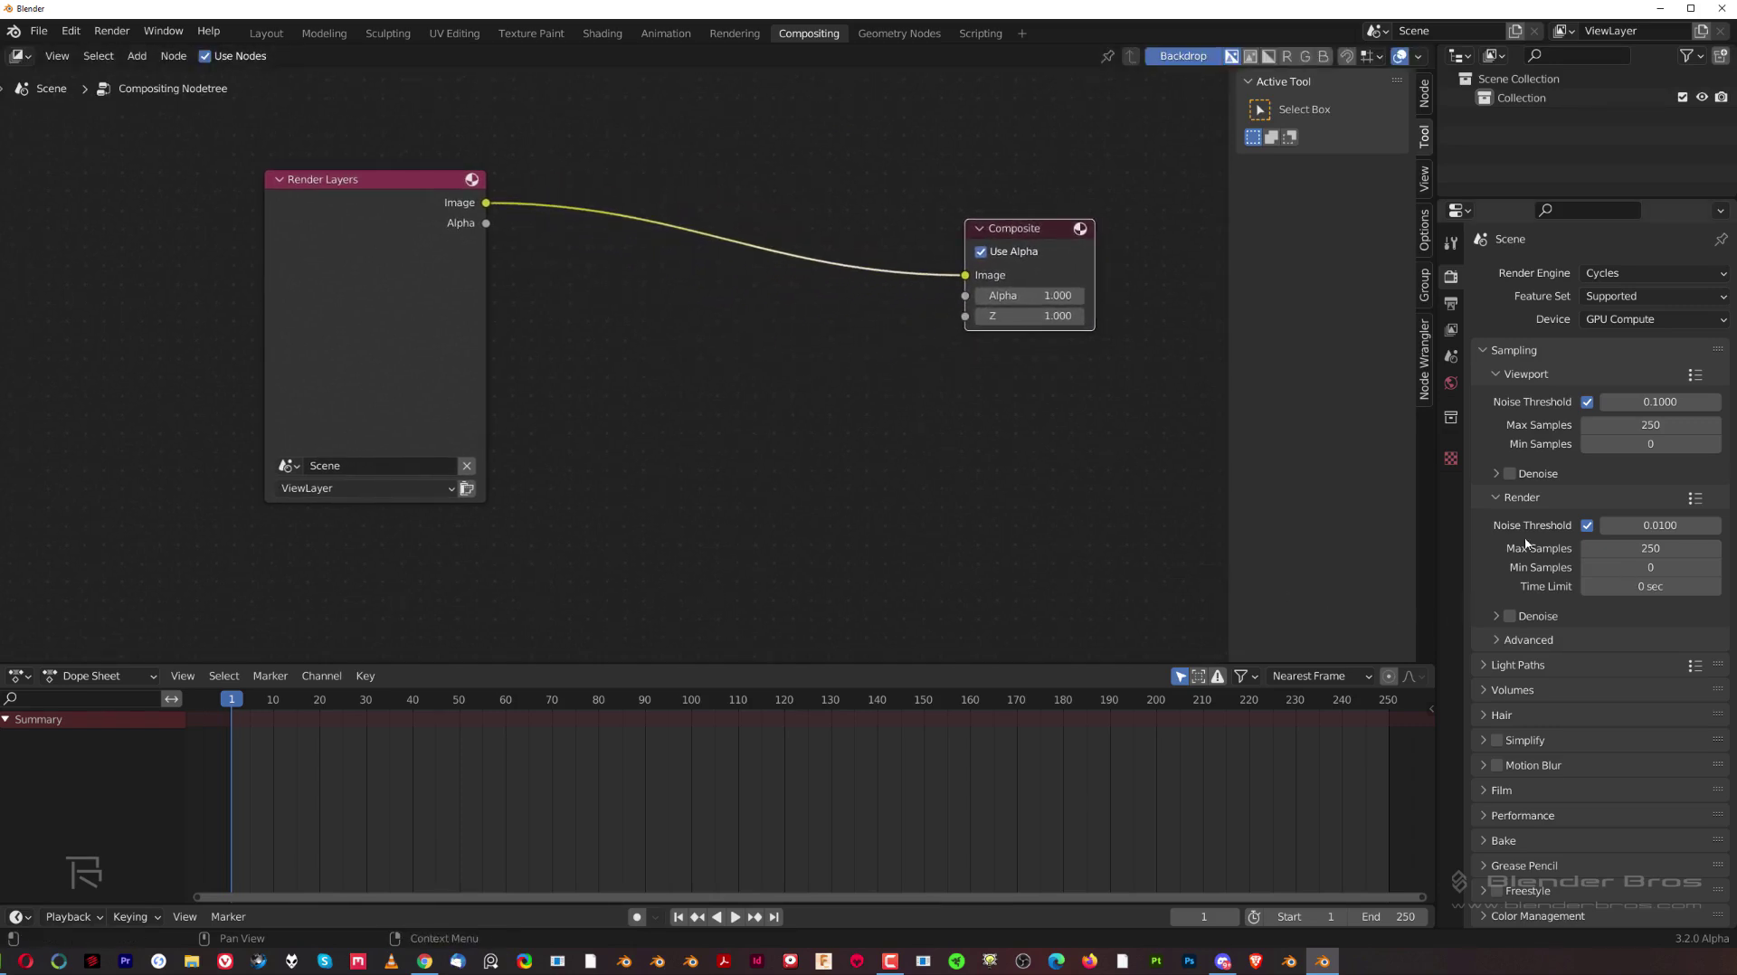
Enable the Denoising Data pass for the view layer.
left_click(1452, 328)
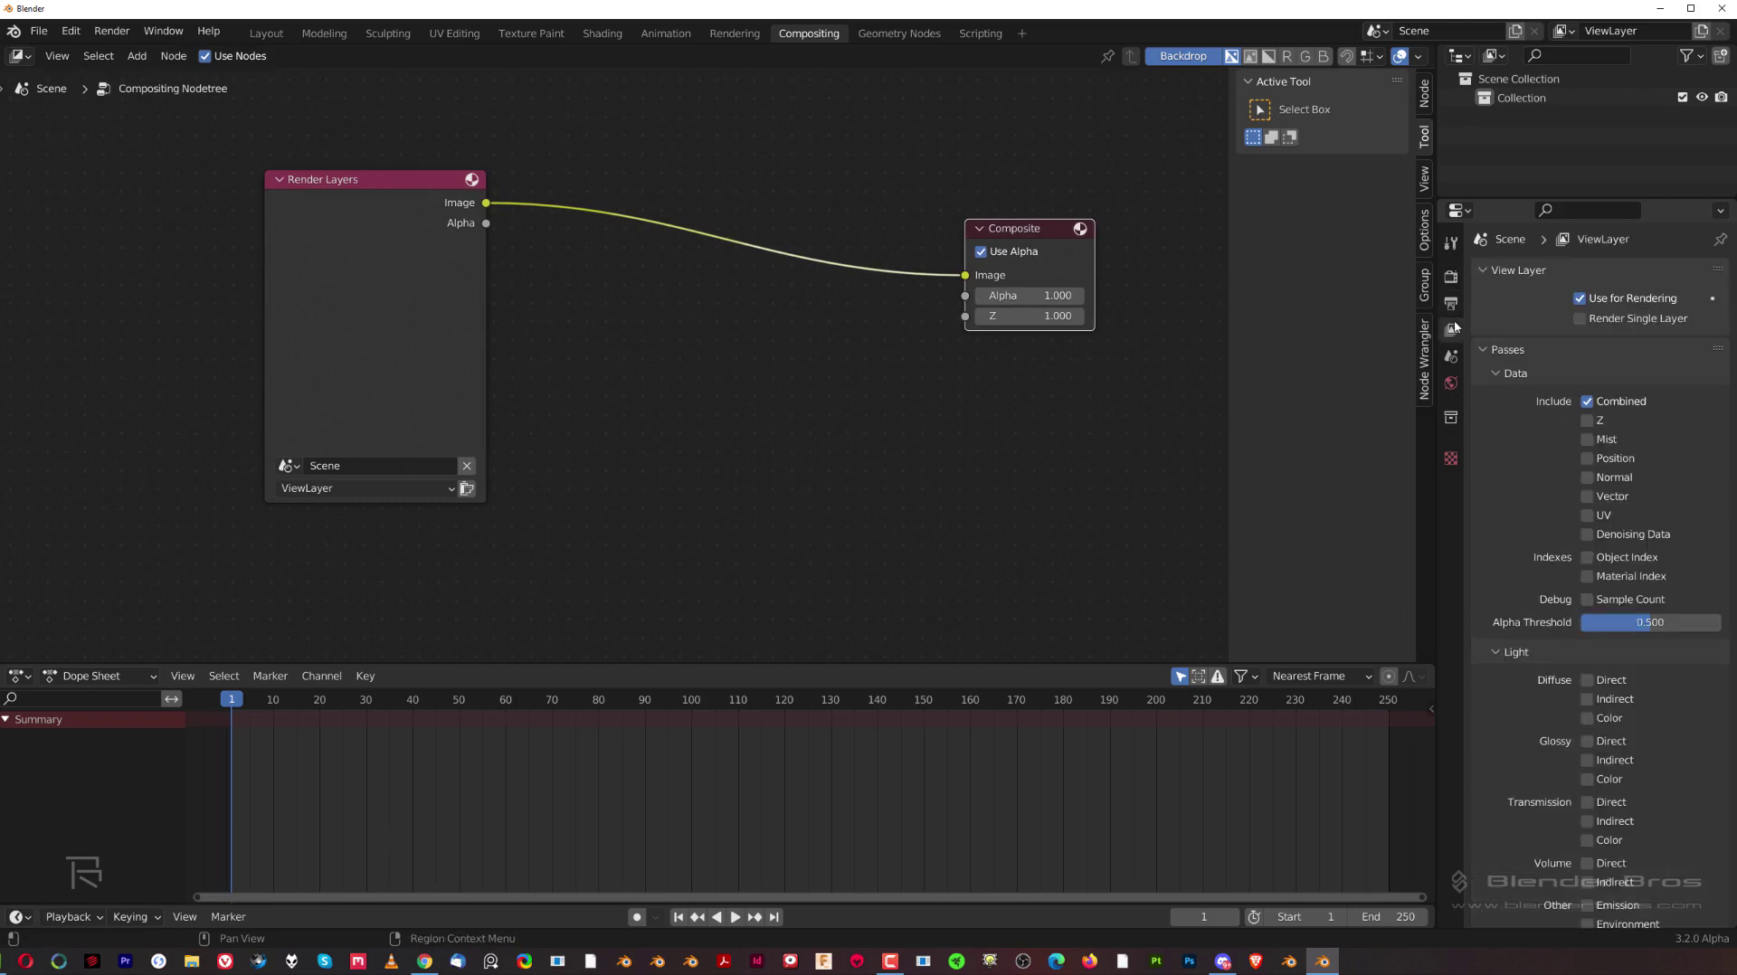
left_click(1587, 535)
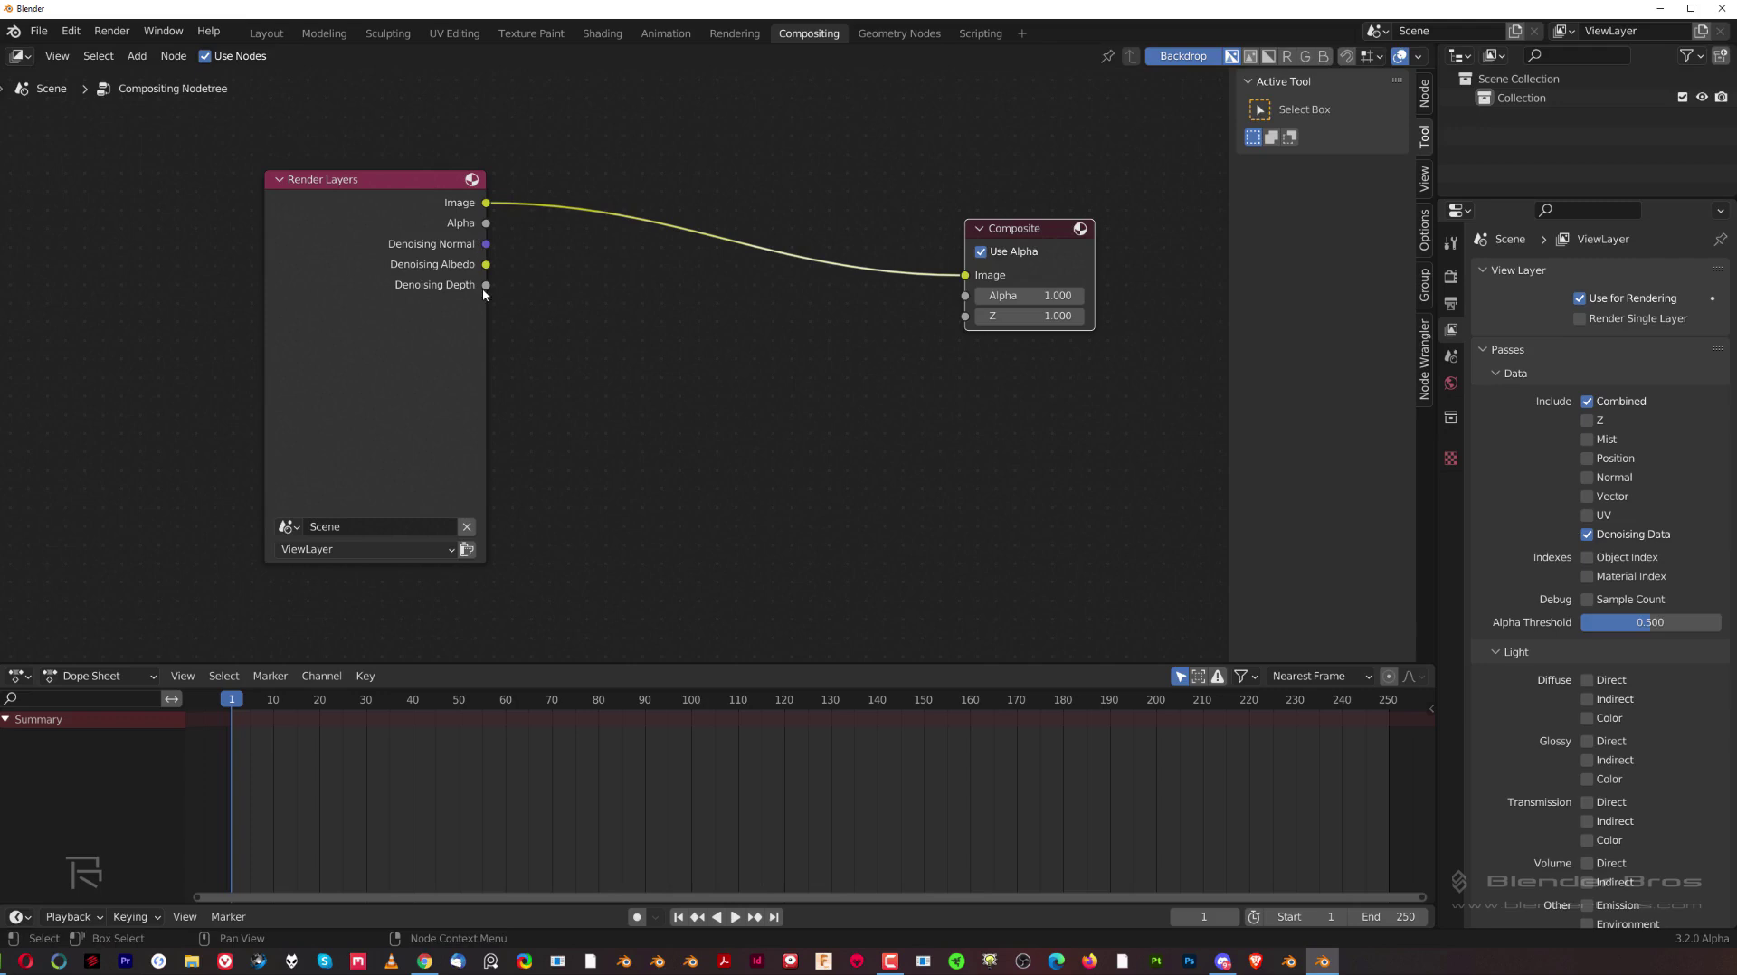
left_click(797, 422)
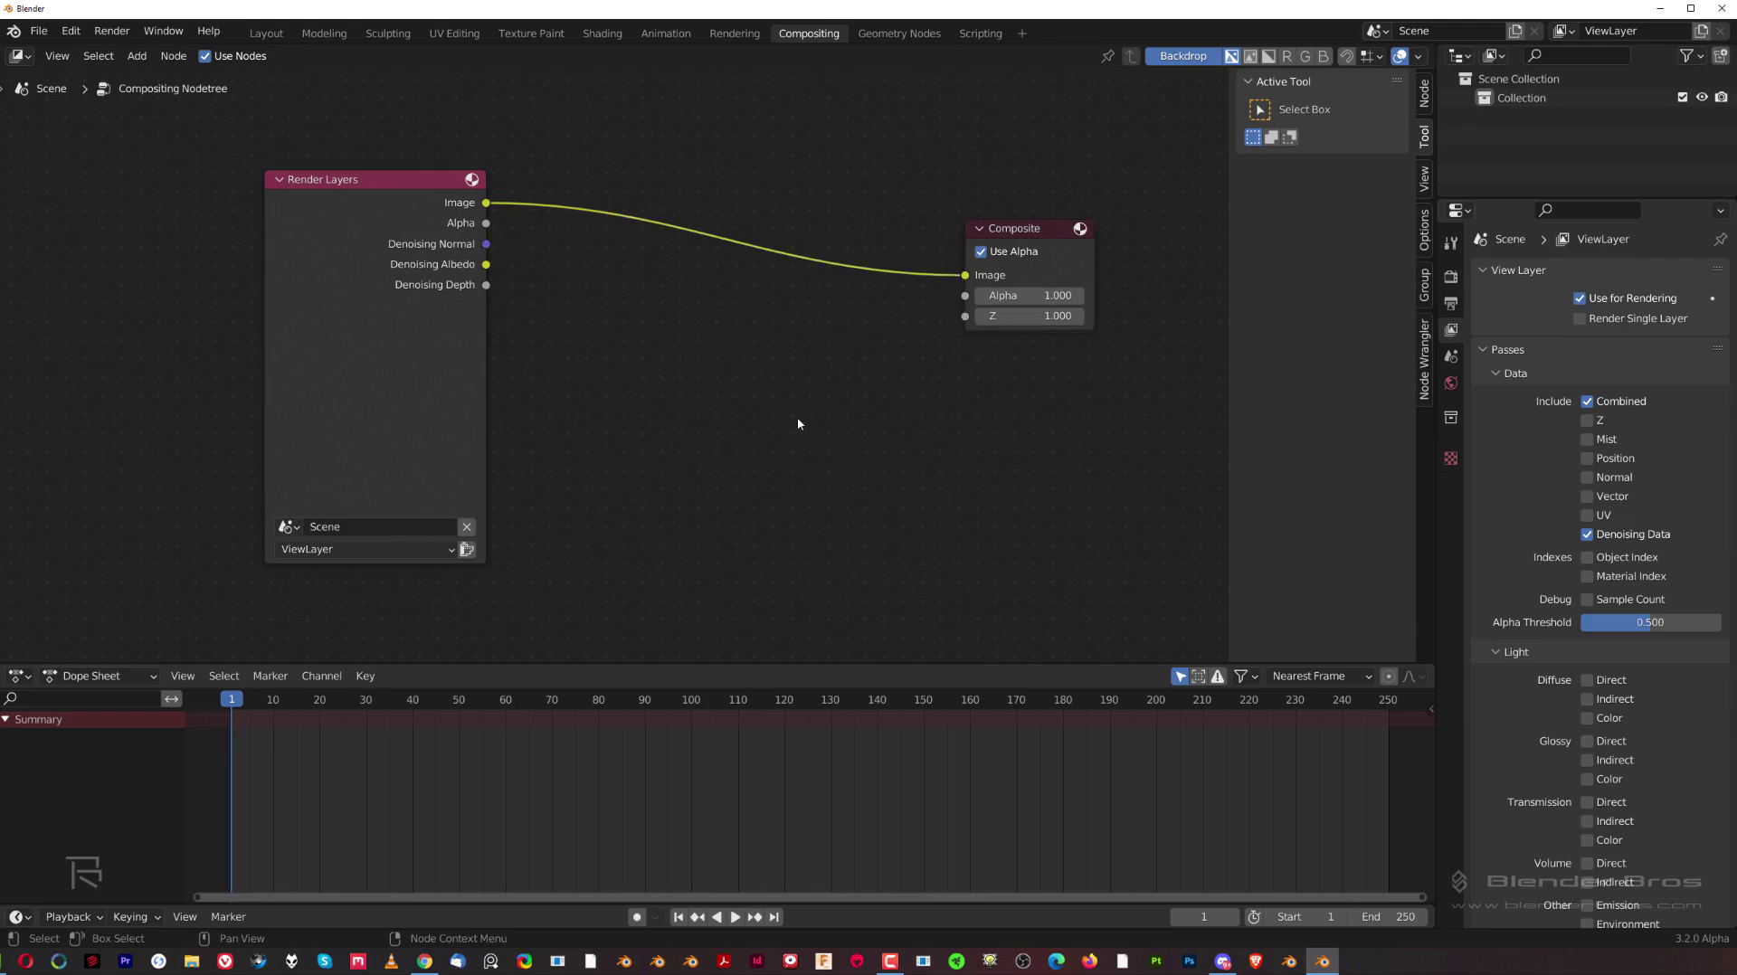
Add a Denoise node on the image link between the Render Layers and Composite nodes.
key("shift+a")
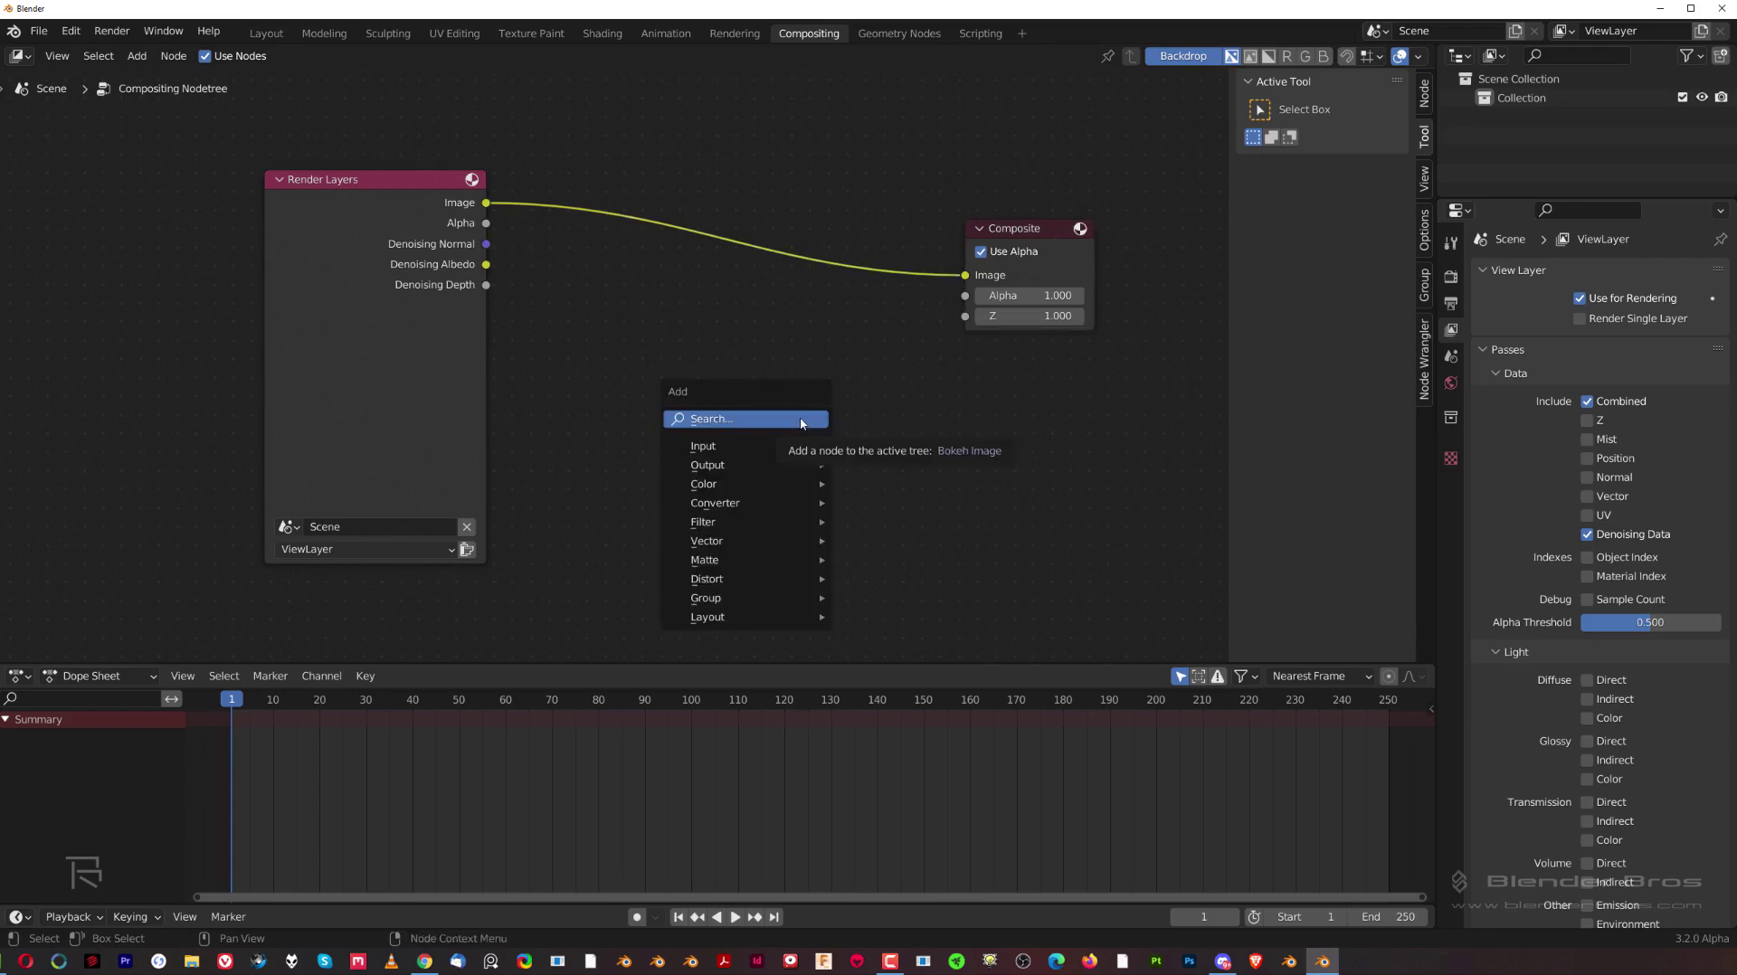
left_click(799, 420)
type("n")
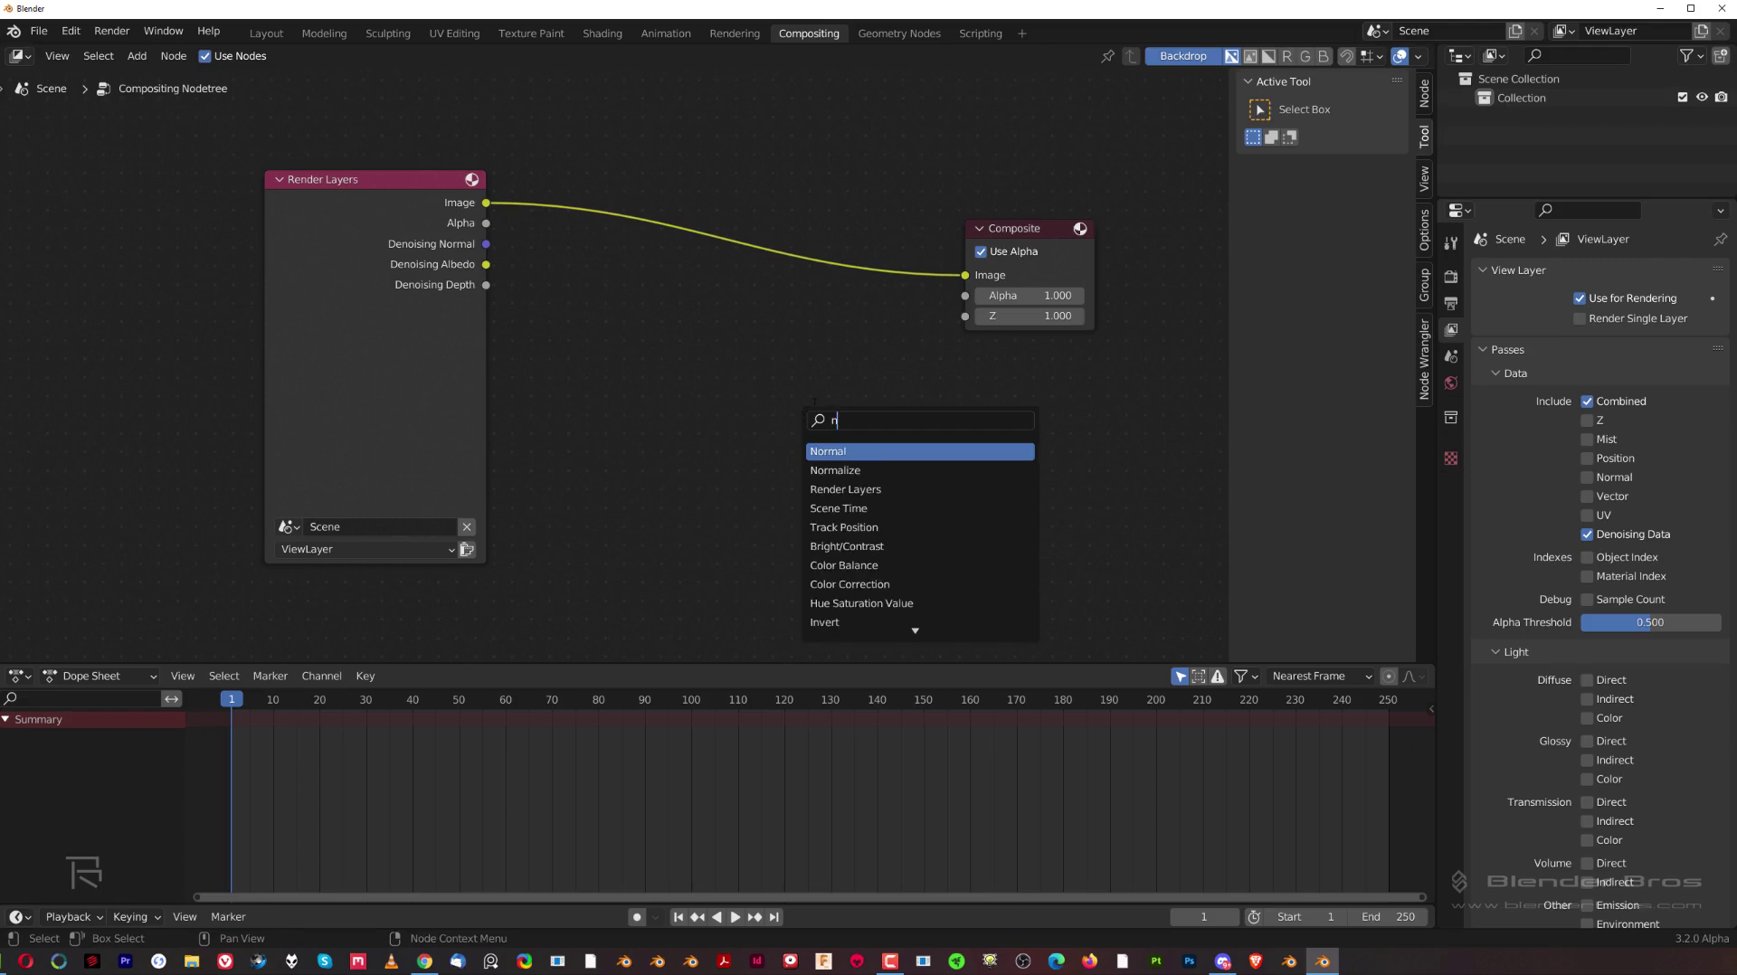
type("oi")
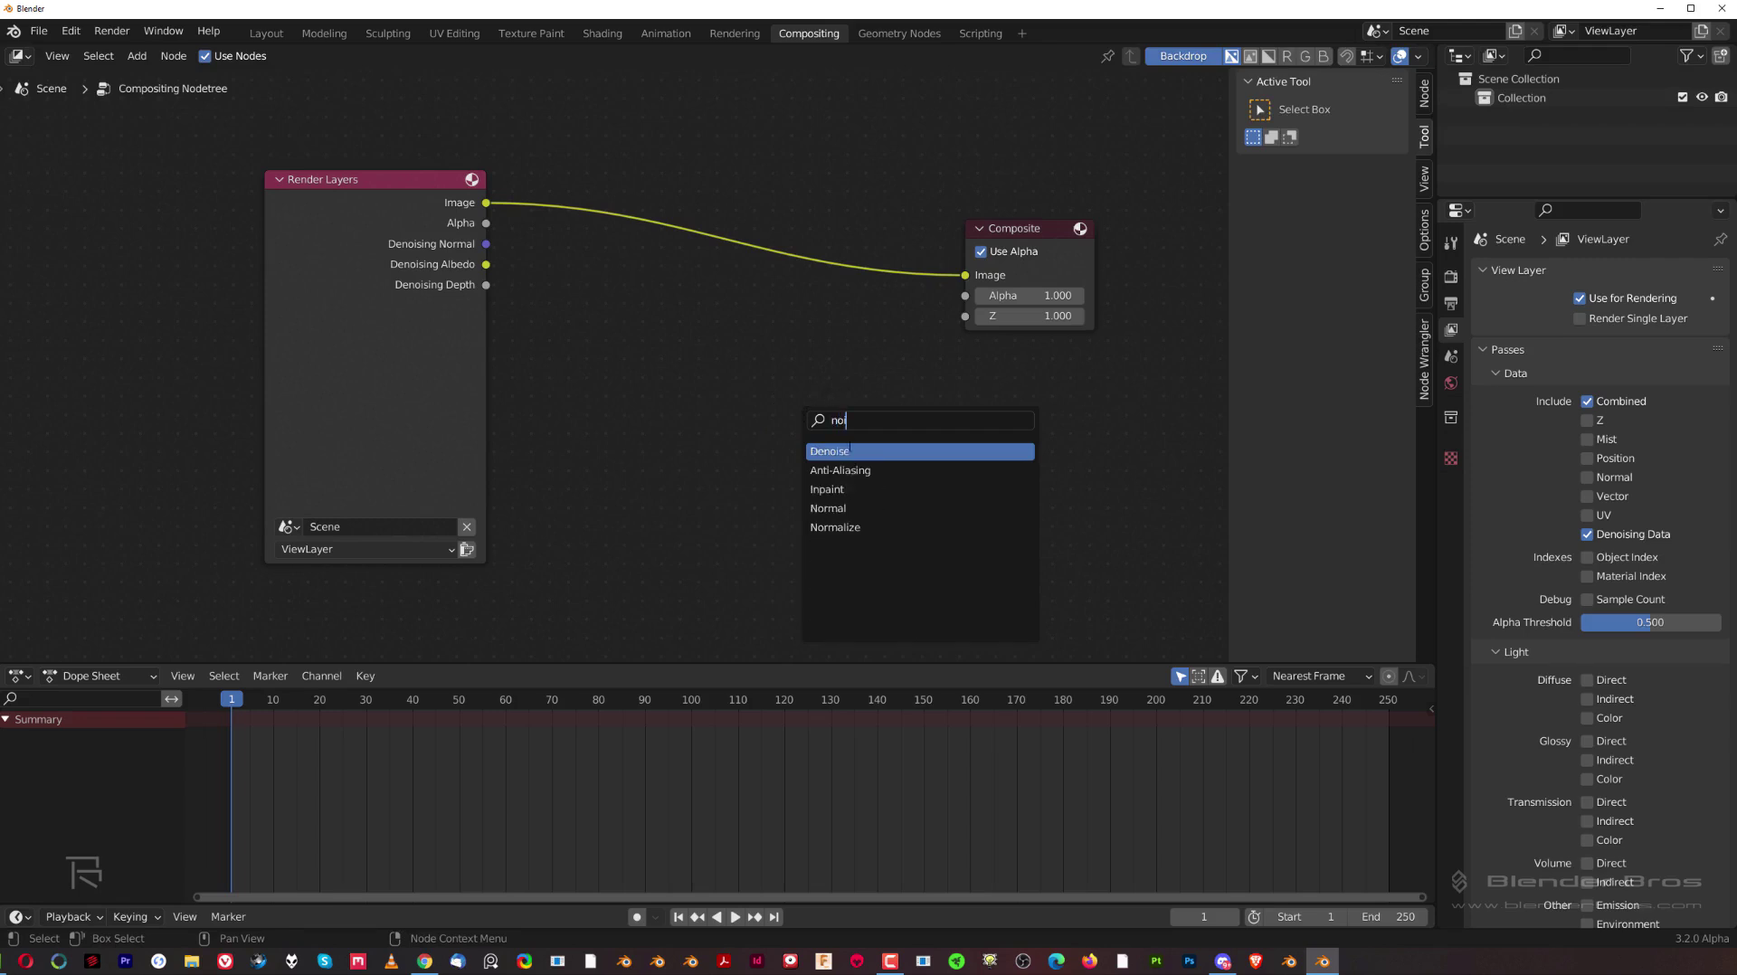
left_click(850, 450)
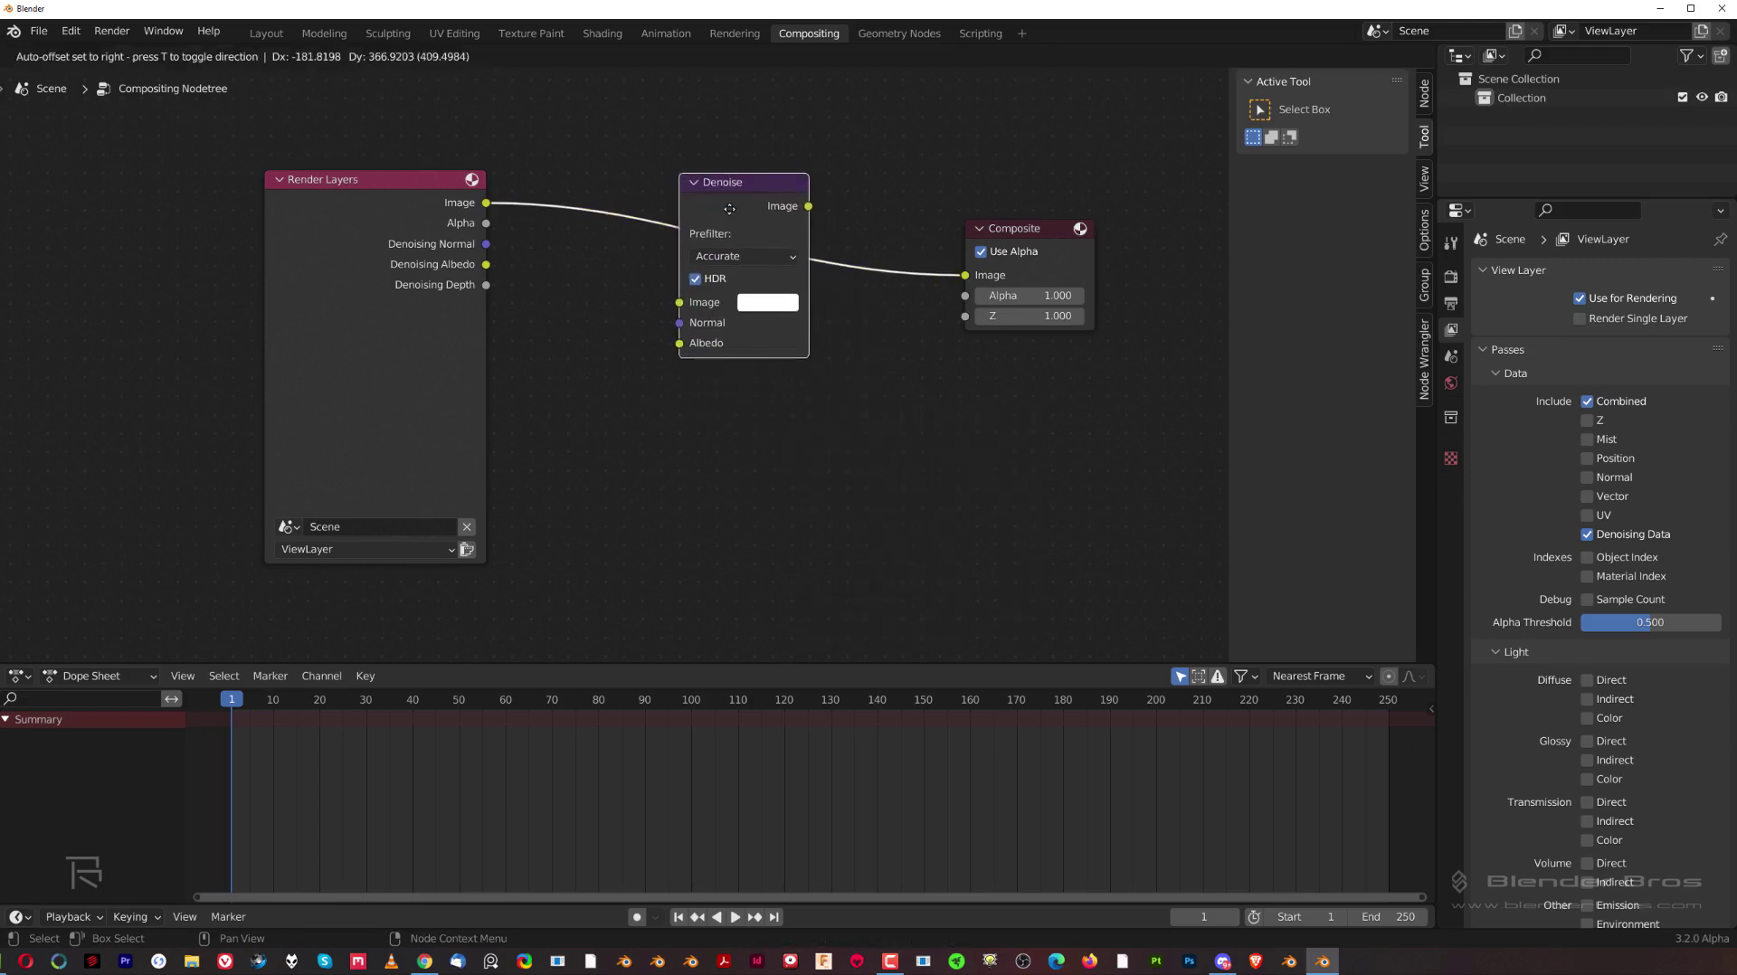
left_click(657, 206)
Connect the Render Layers' Denoising Normal and Denoising Albedo outputs to the Denoise node's Normal and Albedo inputs.
left_click_drag(485, 244, 644, 337)
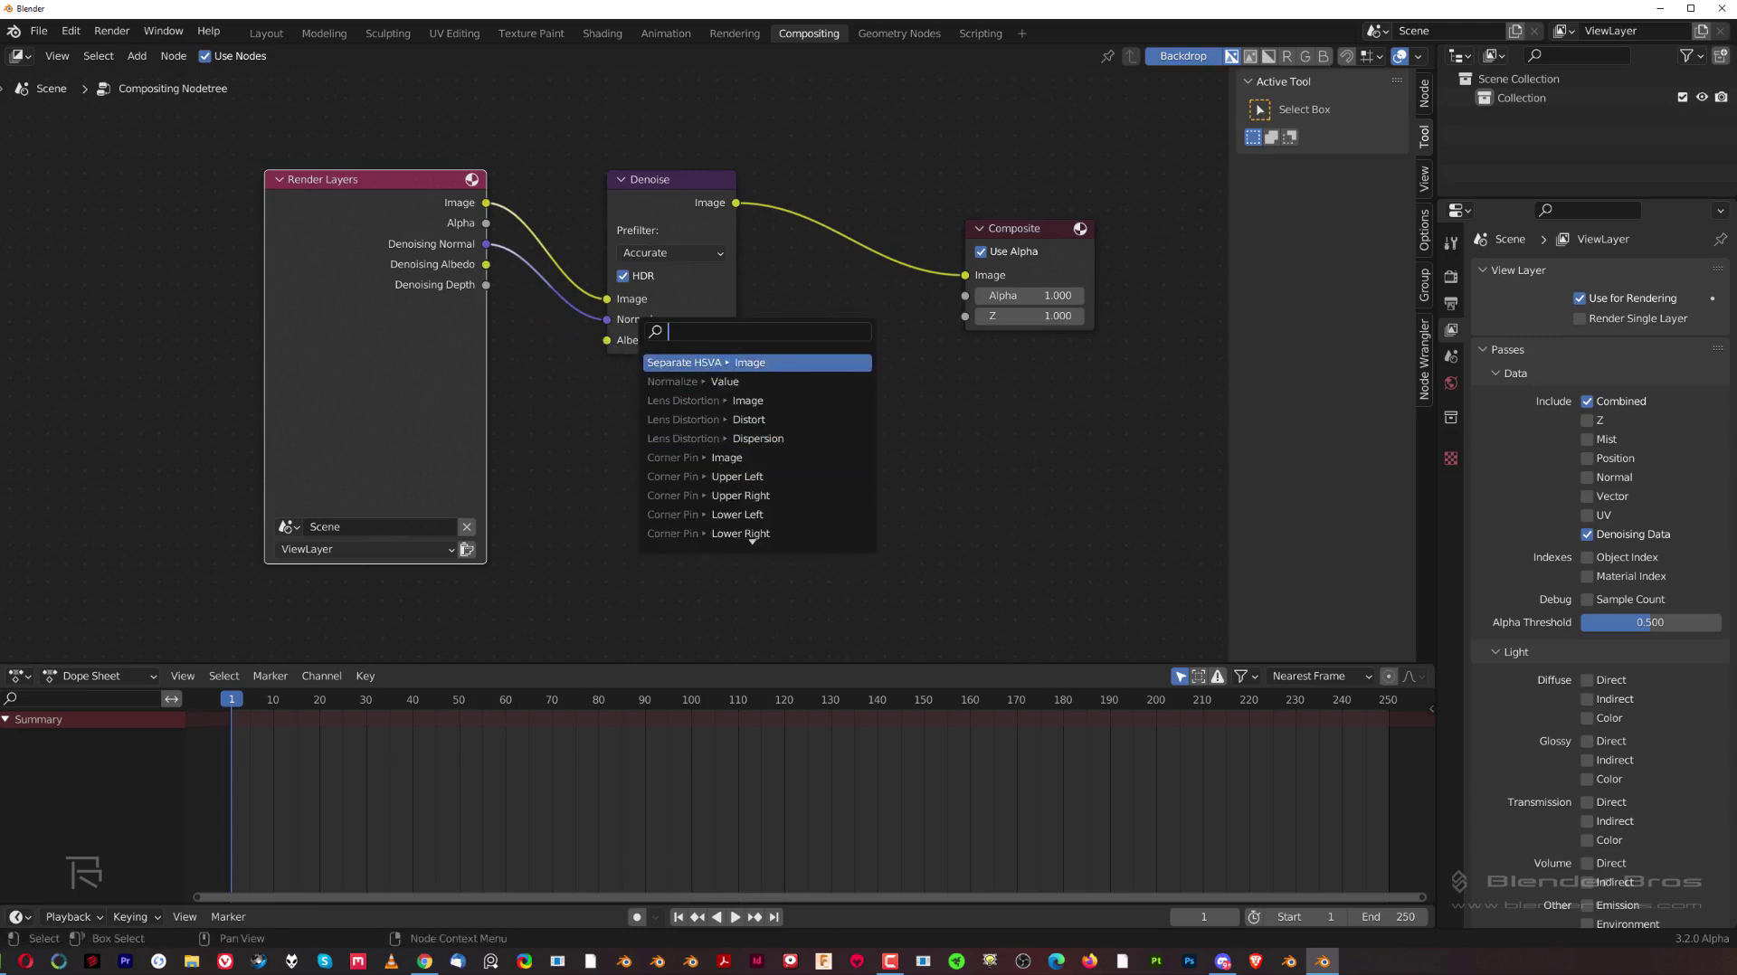
key("Escape")
left_click_drag(486, 263, 606, 339)
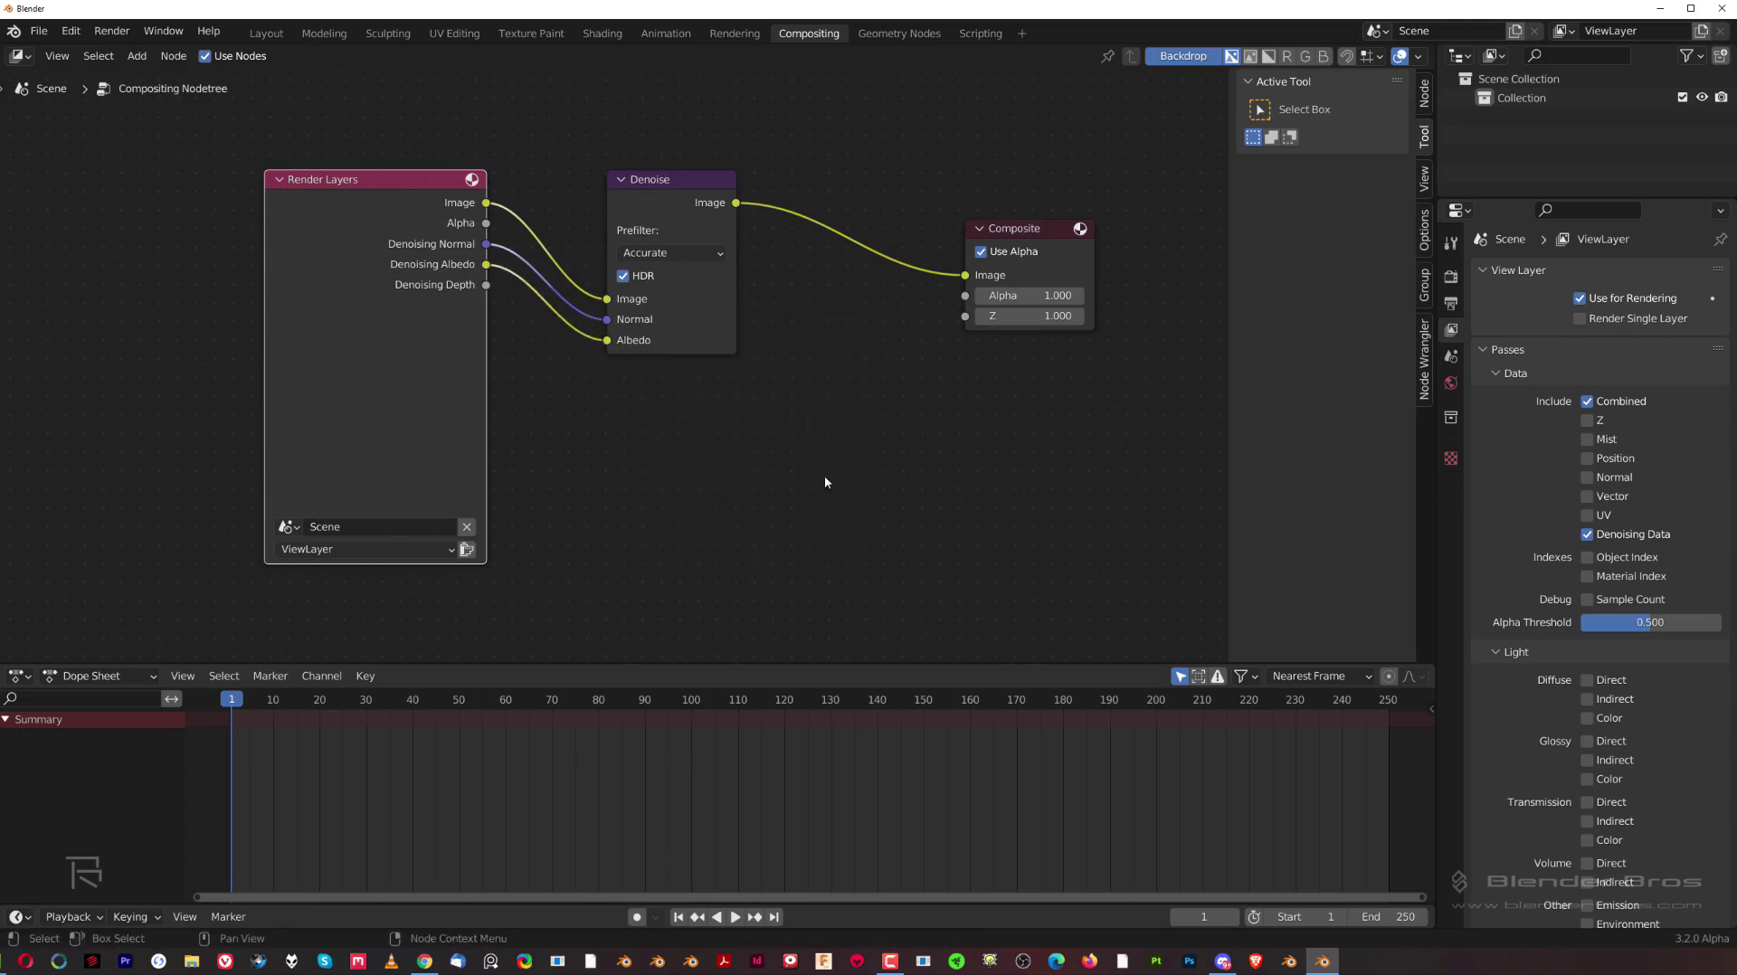
Add a Glare node below the link between the Denoise and Composite nodes.
left_click(888, 308)
key("shift+a")
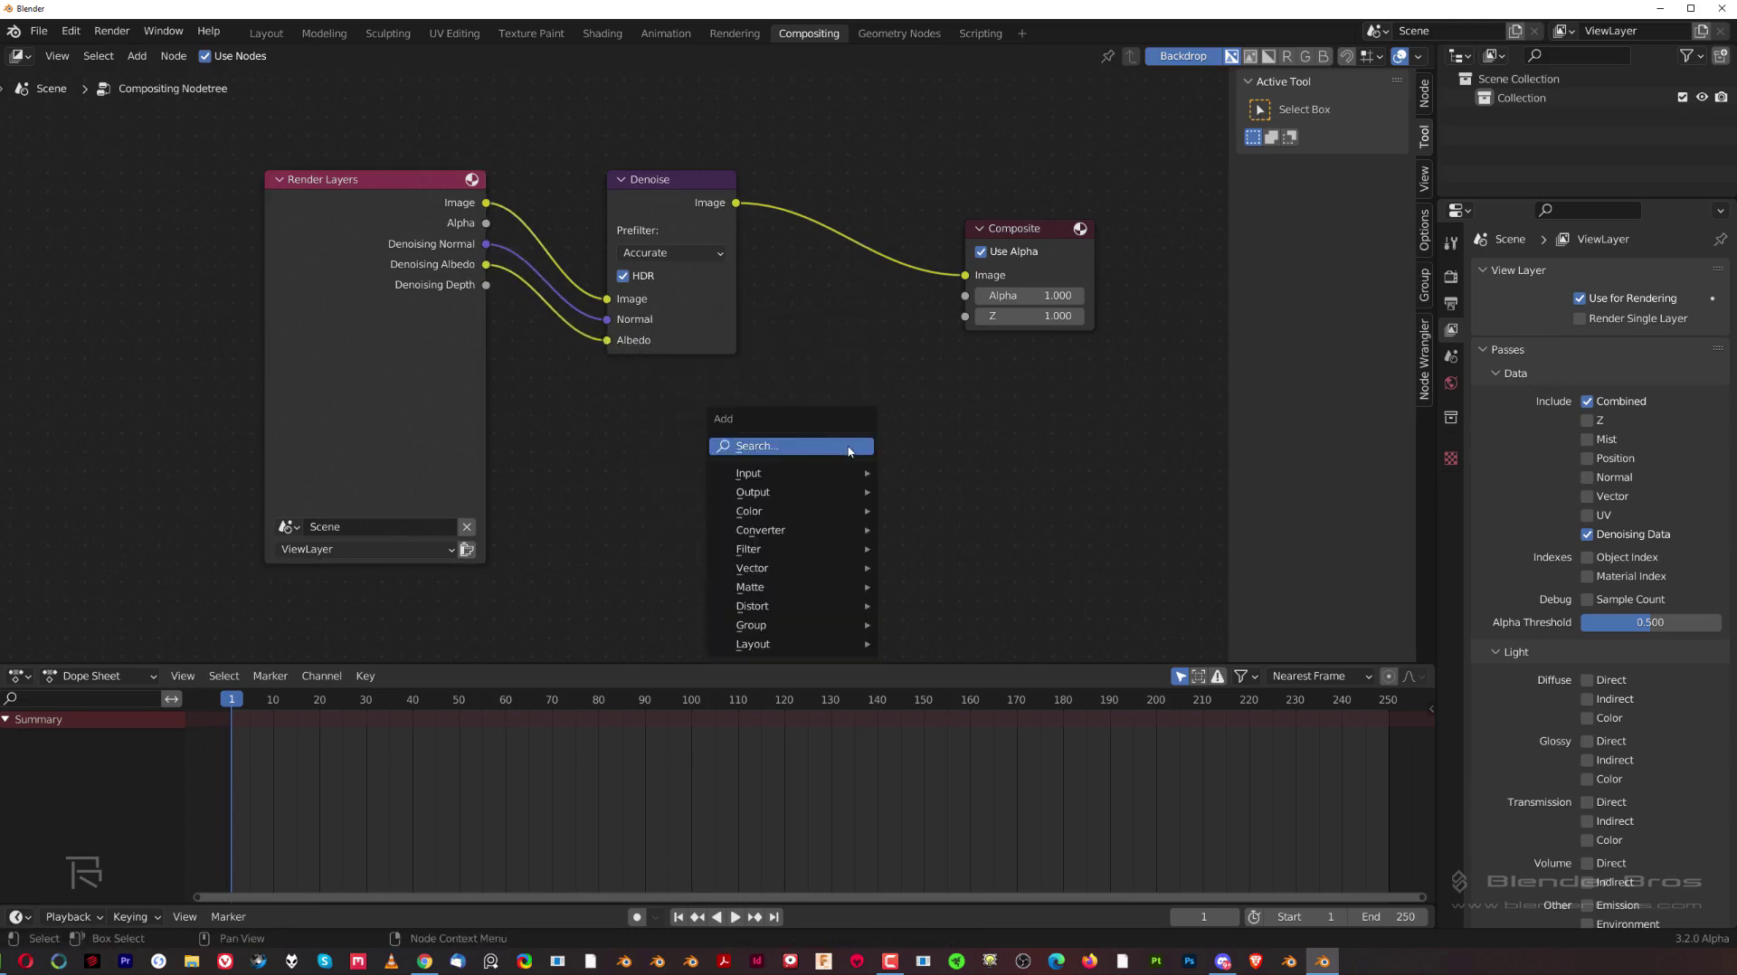
type("gl")
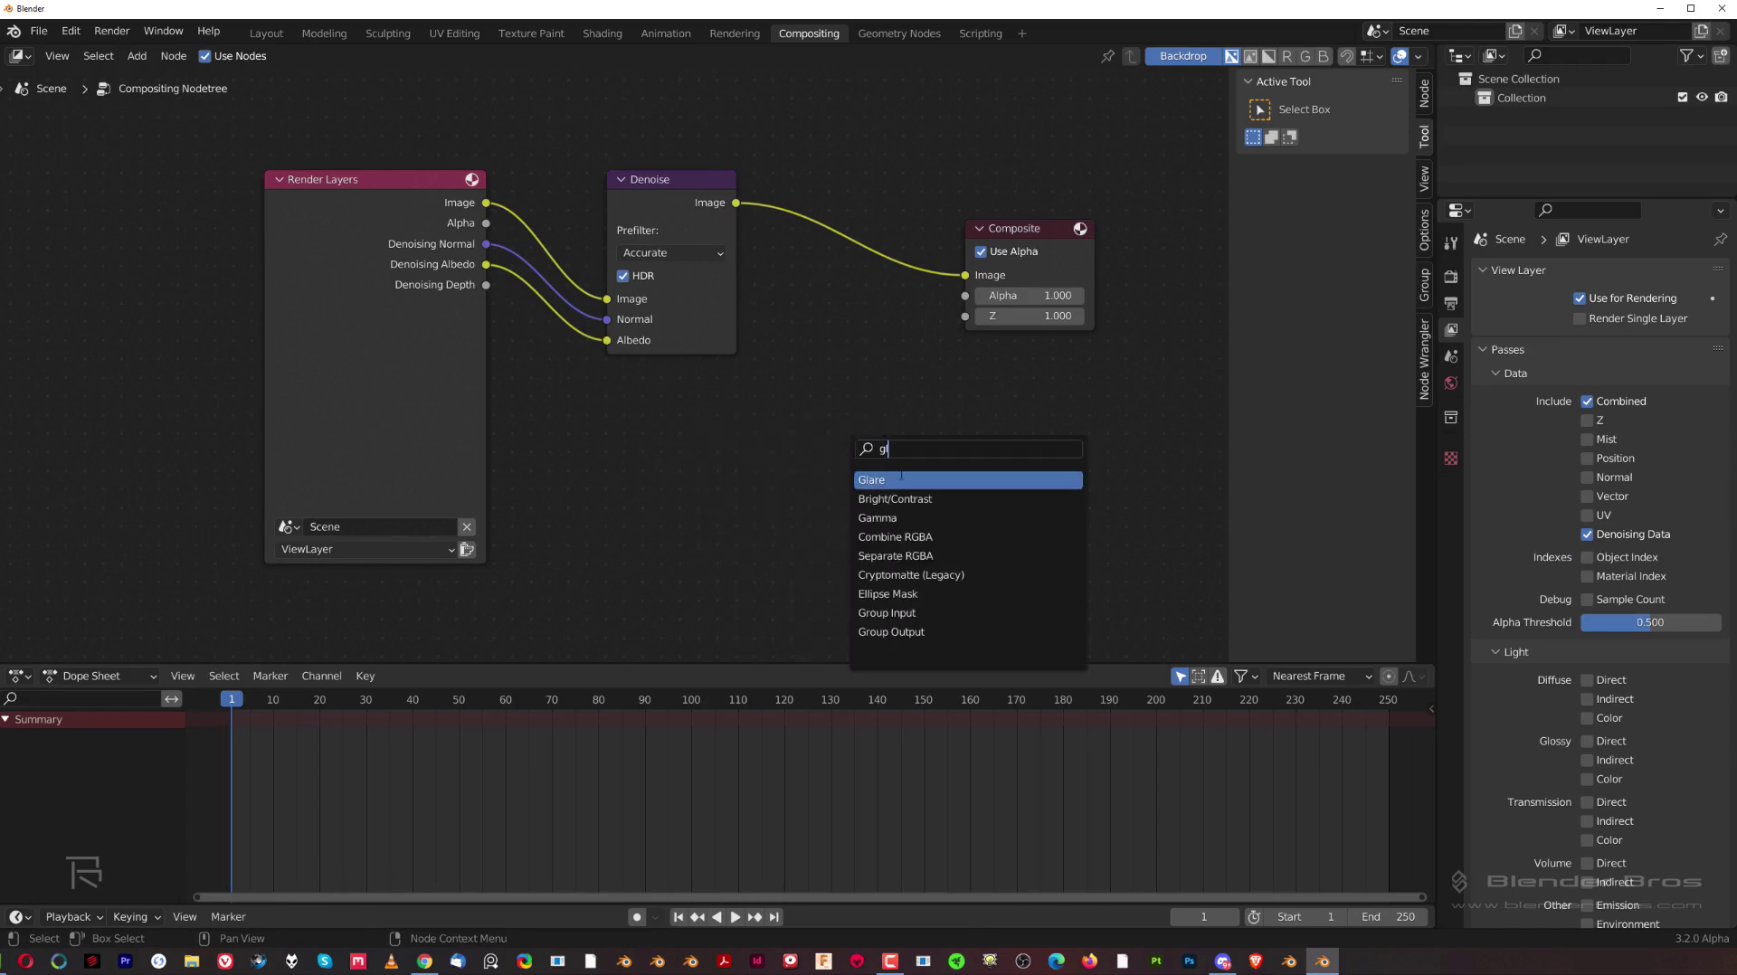
left_click(903, 477)
left_click(895, 463)
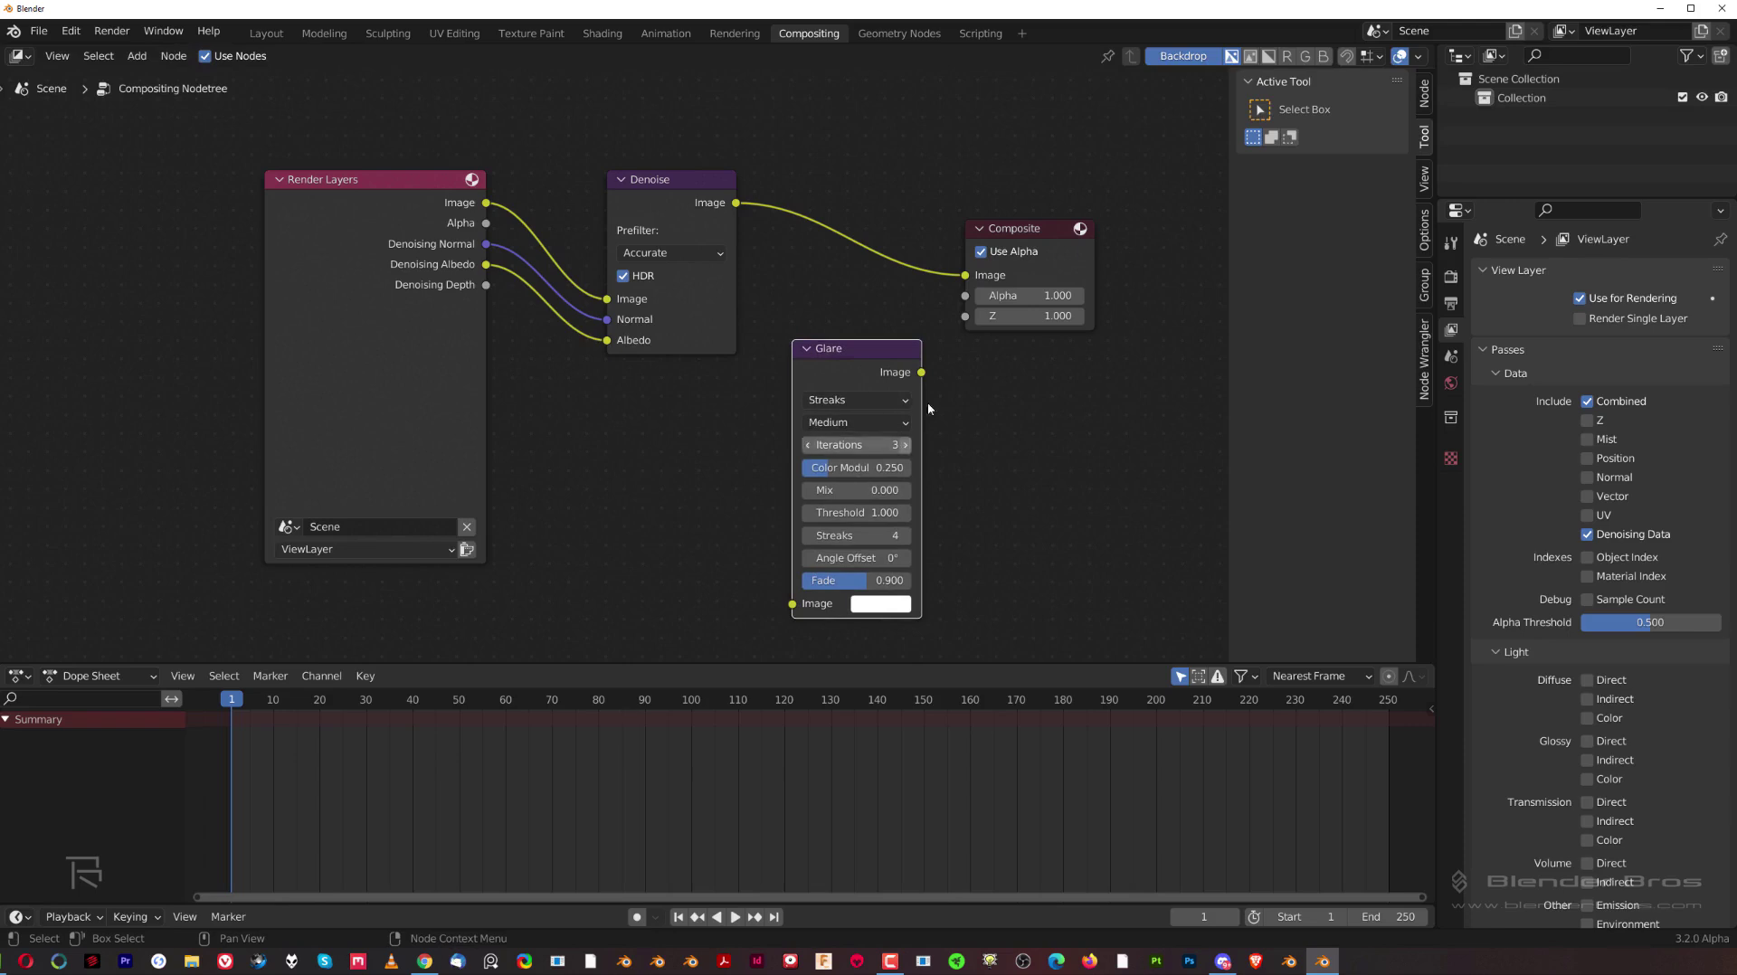
Check the Bloom option in the Eevee render settings and return the render engine to Cycles.
left_click(1450, 278)
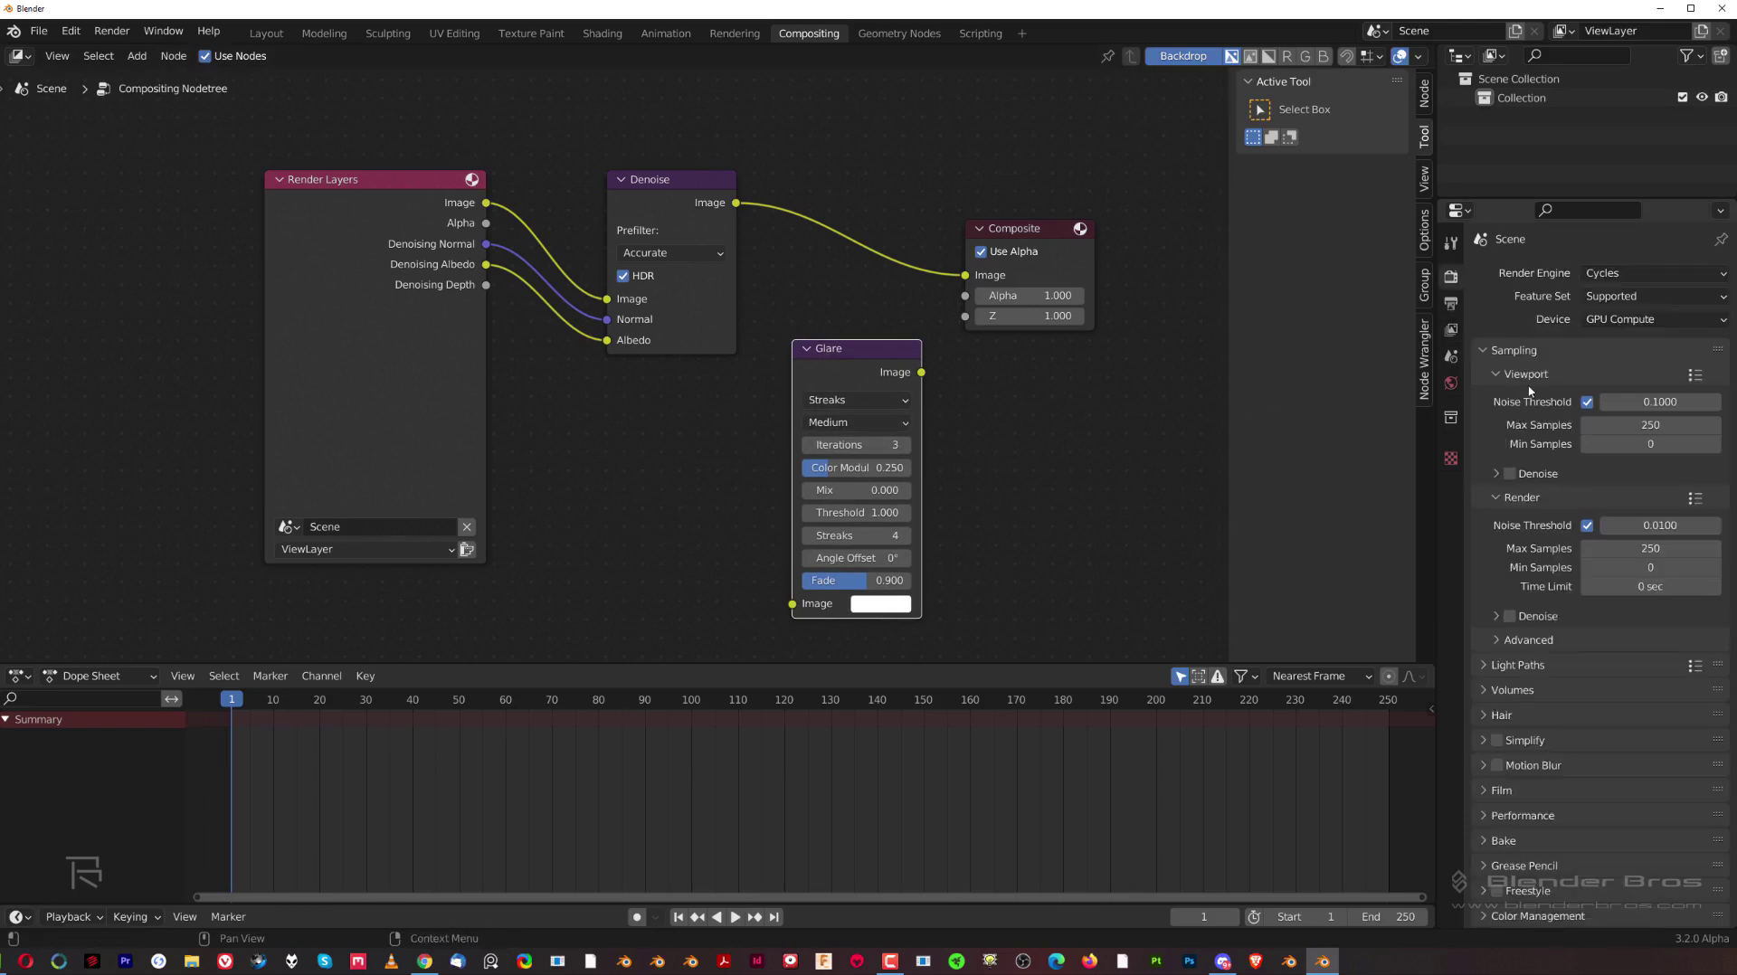
left_click(1633, 274)
left_click(1632, 297)
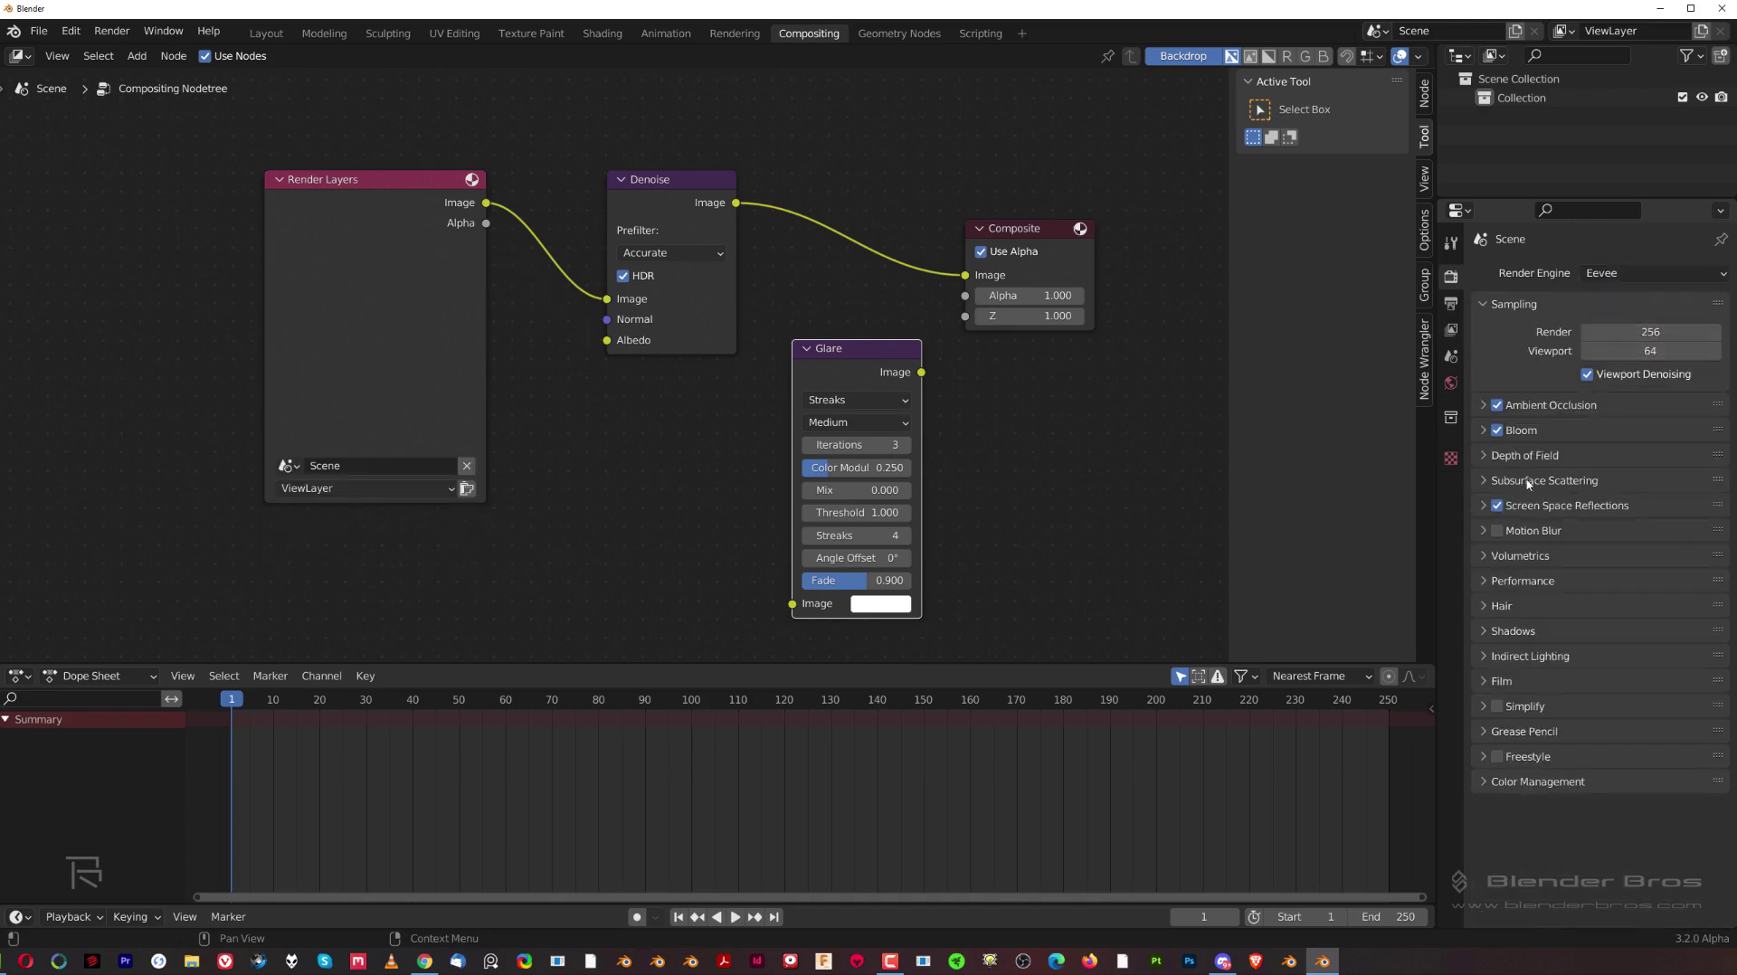
left_click(1497, 430)
left_click(1497, 431)
left_click(1593, 281)
left_click(1617, 342)
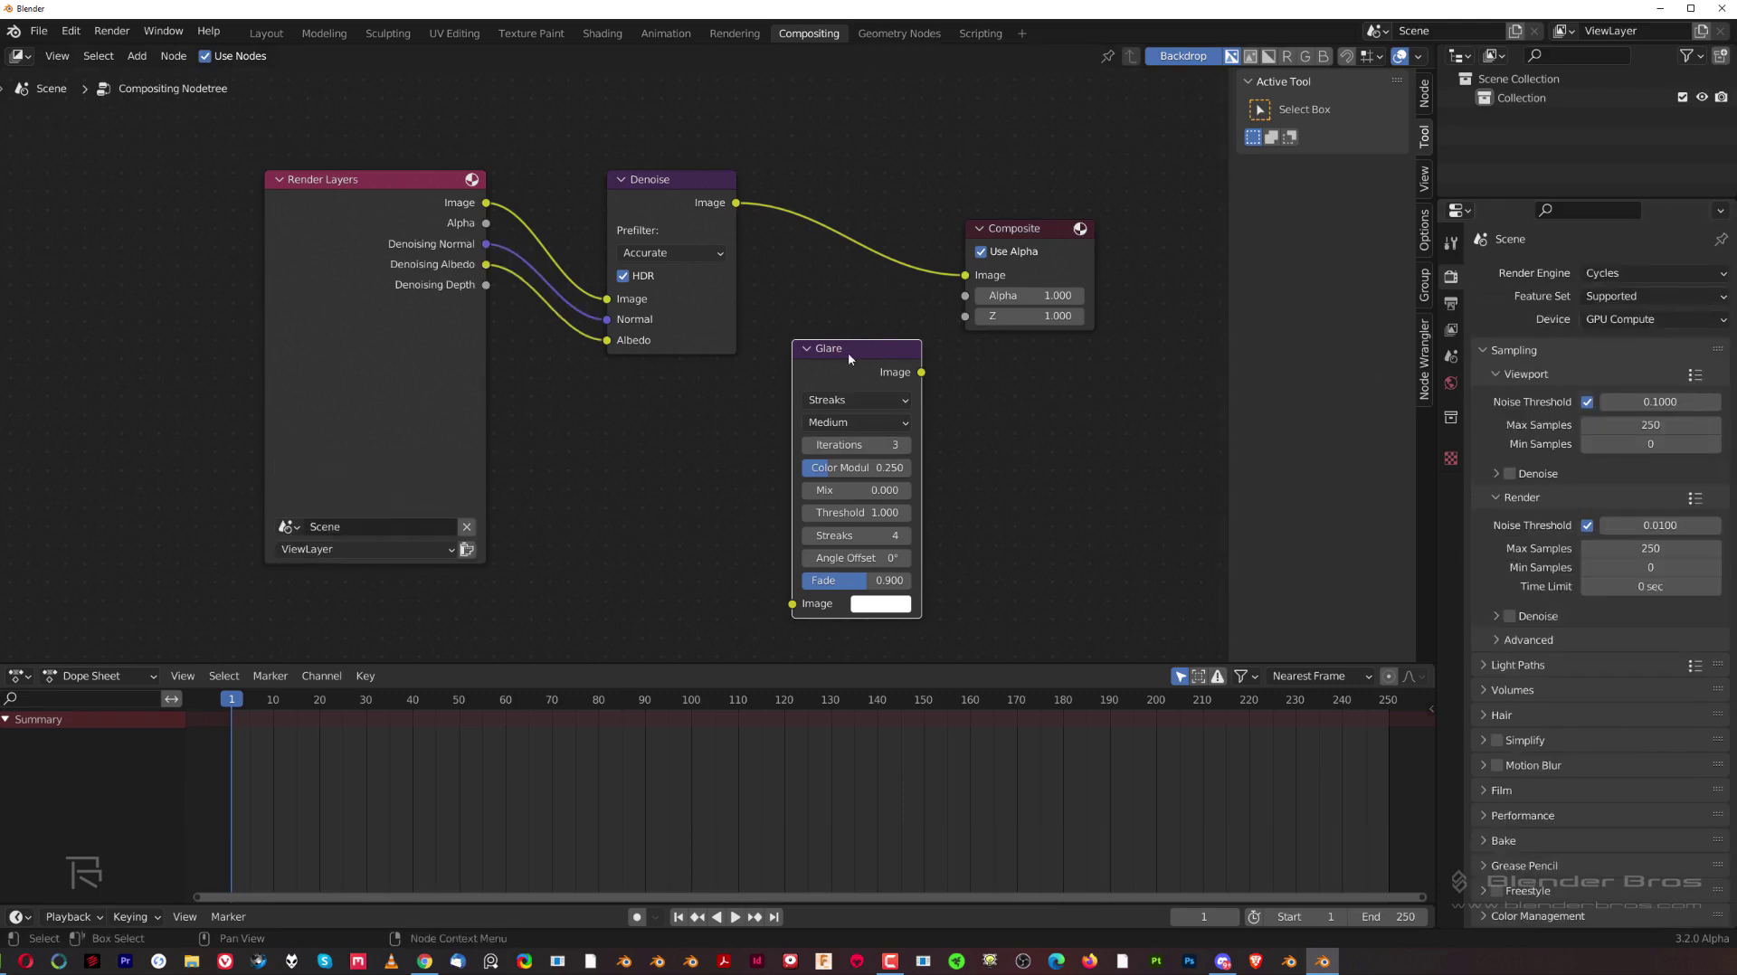
Set the Glare node to Fog Glow at High quality and insert it on the link between Denoise and Composite.
left_click(895, 400)
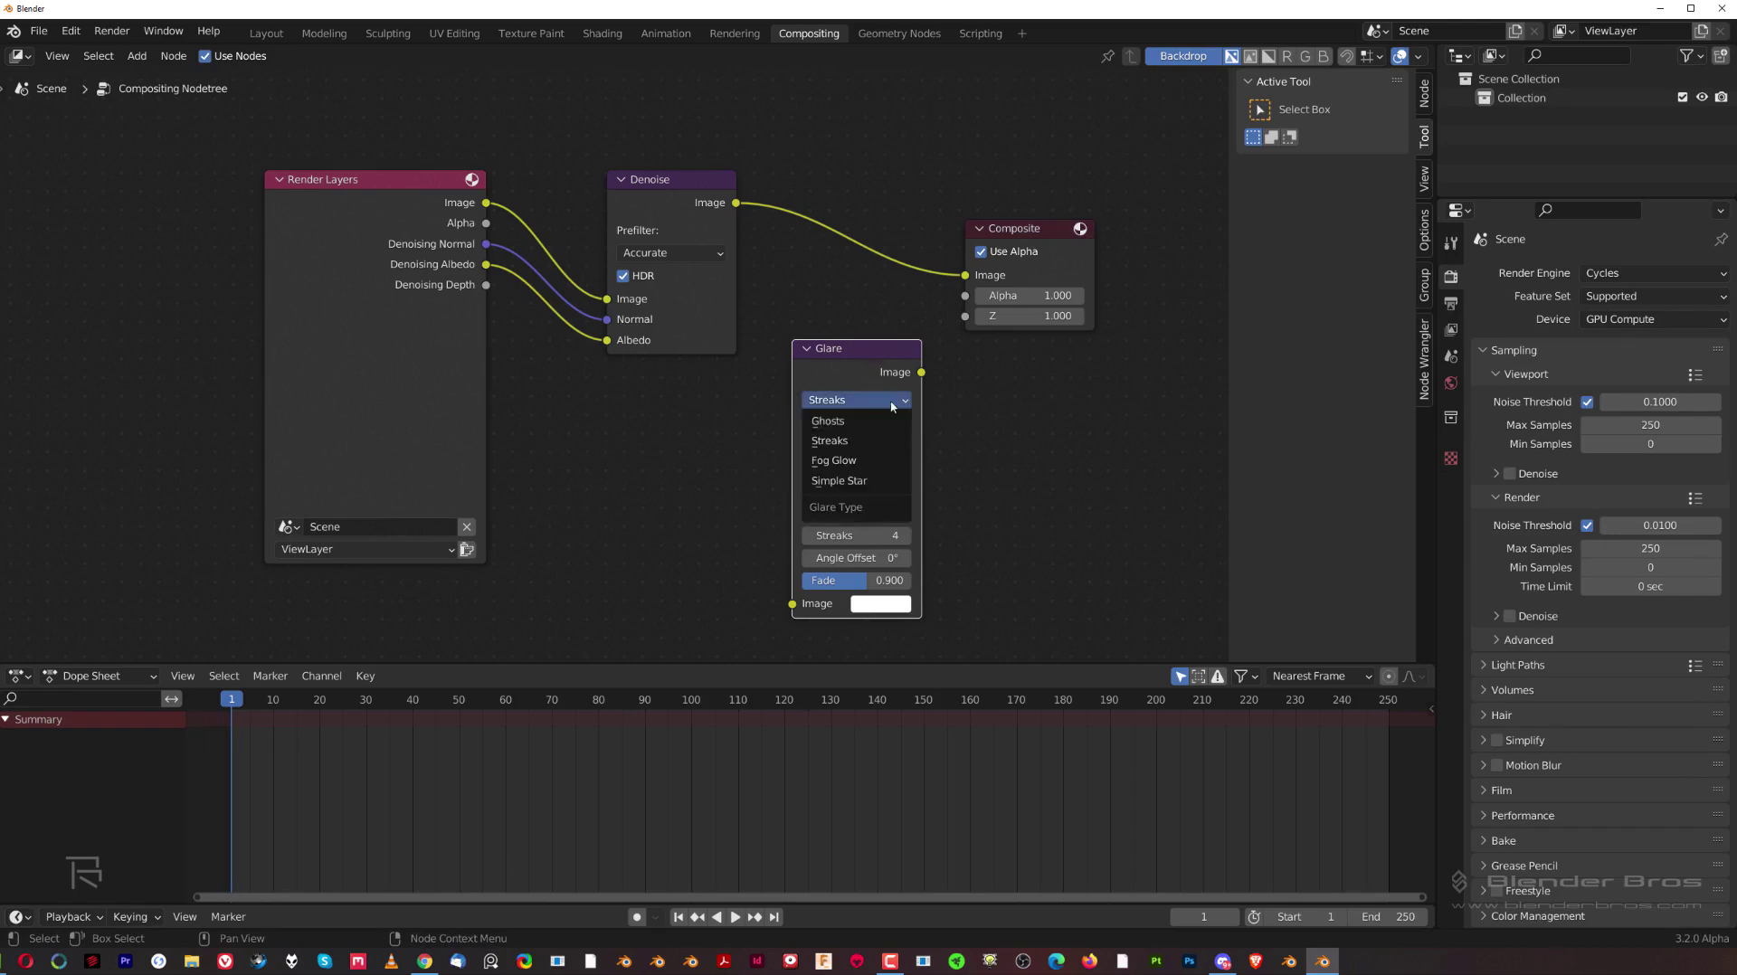
left_click(903, 463)
left_click(873, 422)
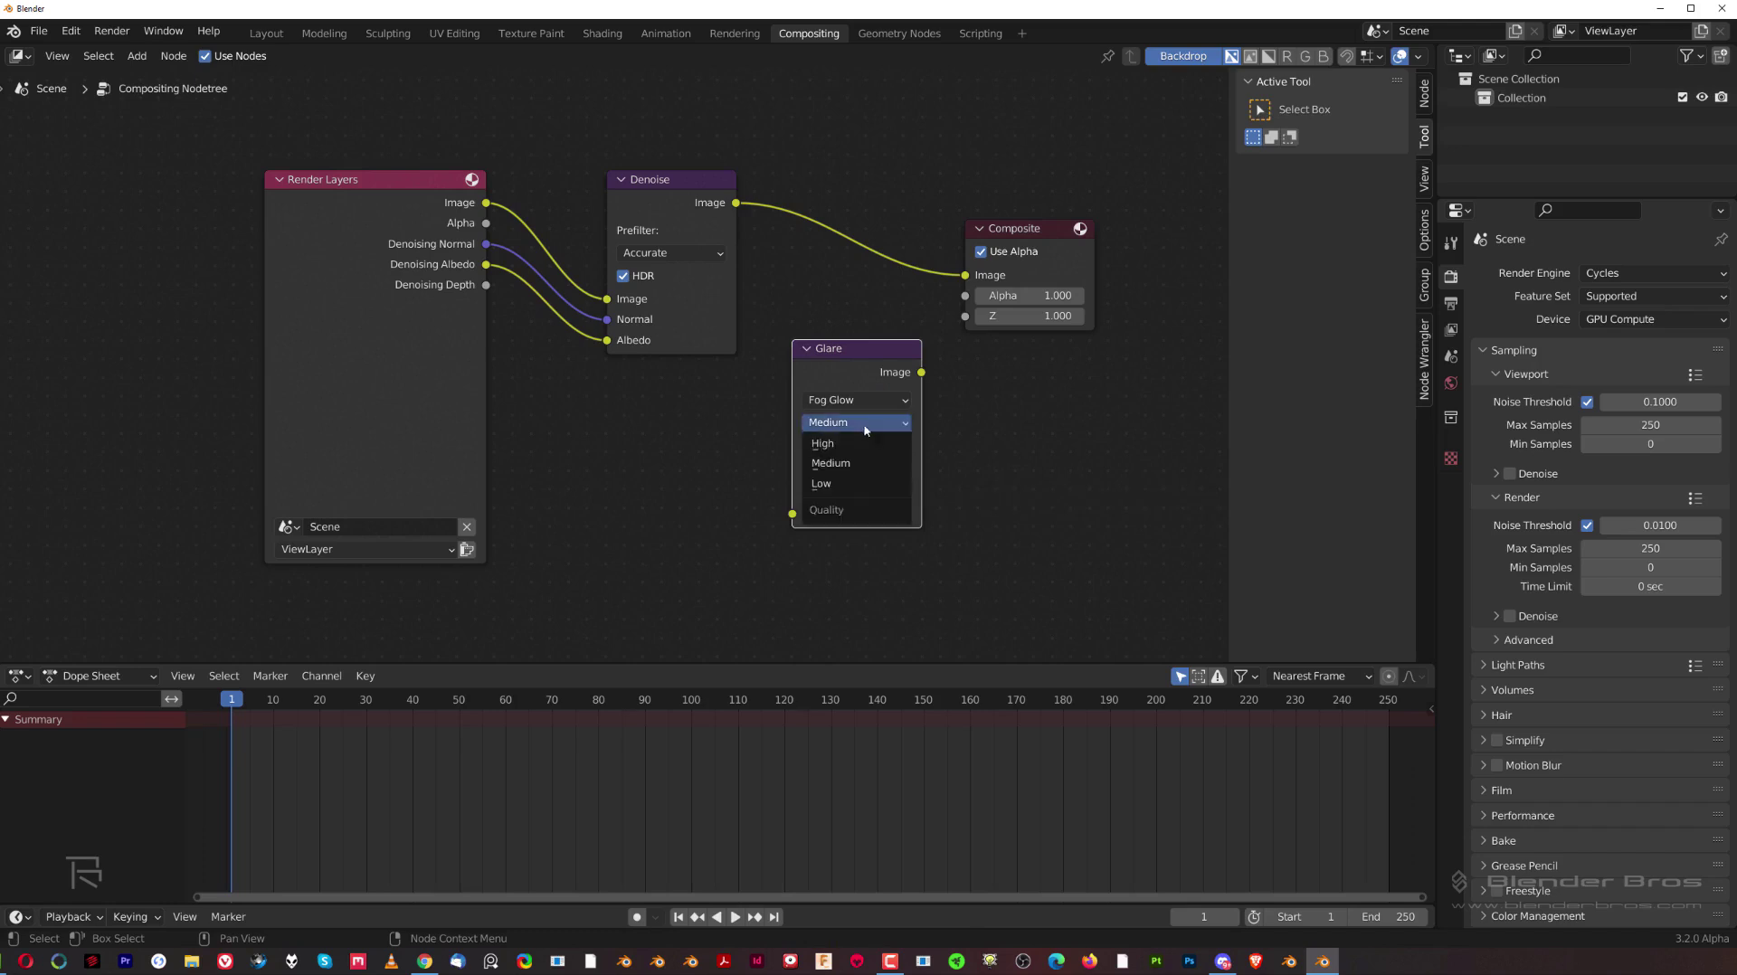
left_click(846, 443)
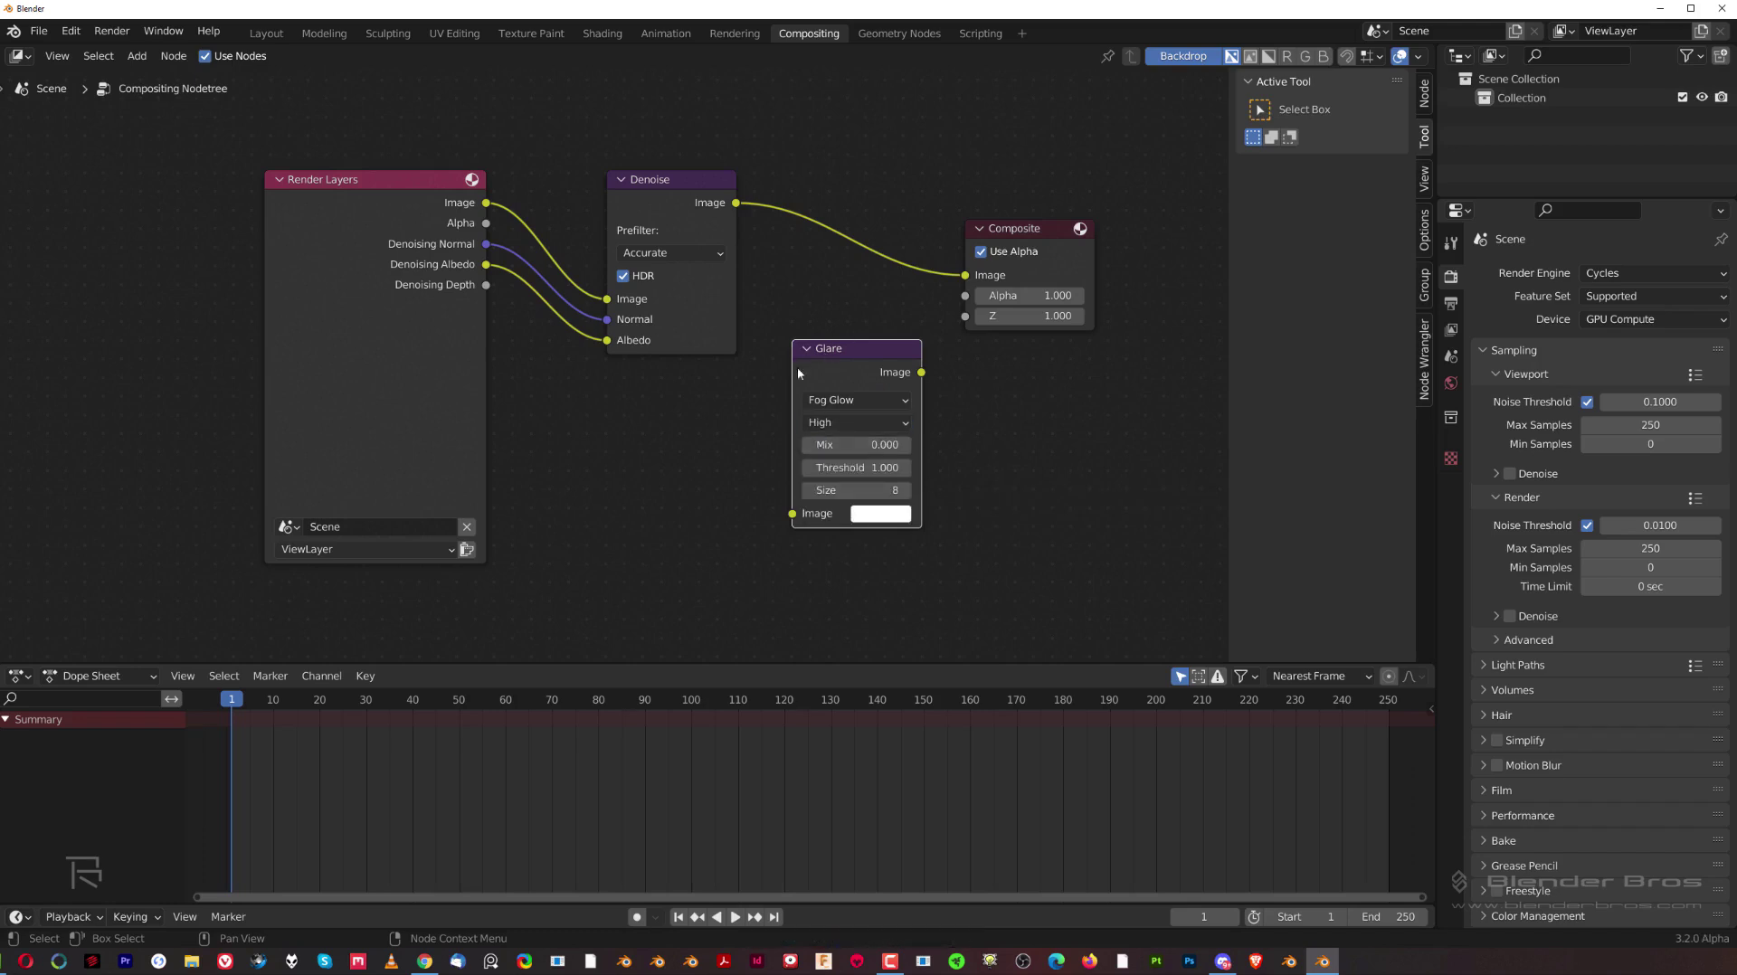
left_click_drag(860, 349, 887, 177)
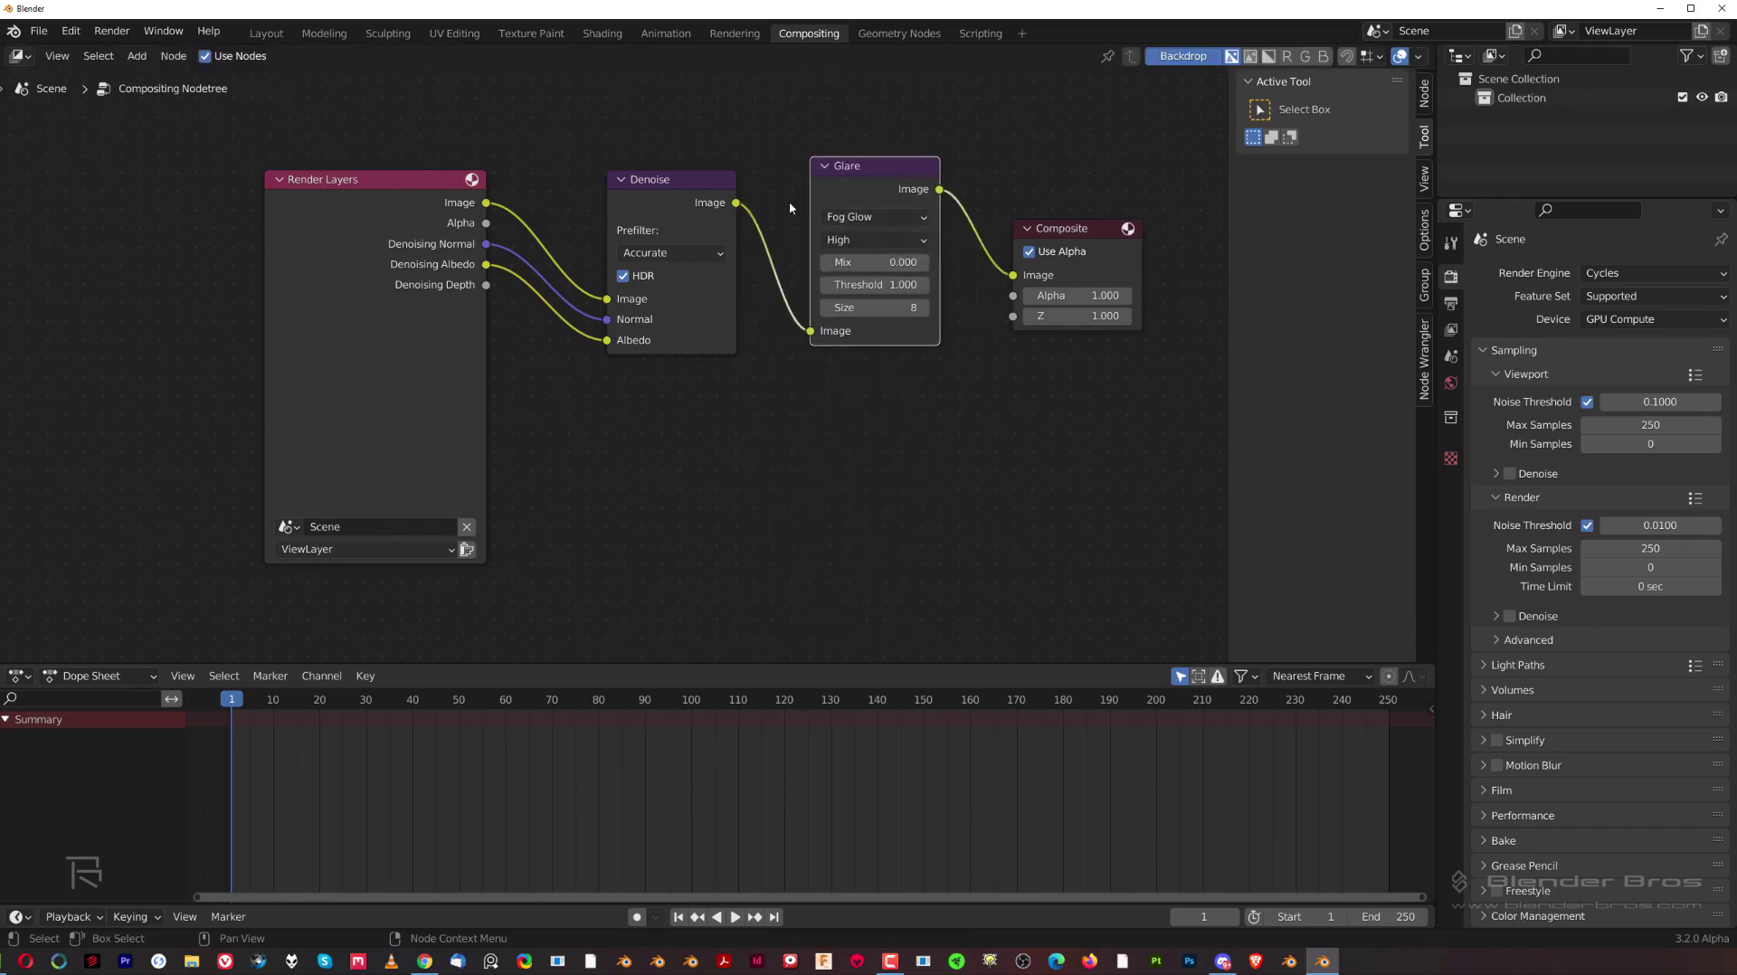
Detach the Glare node, park it below the chain, and reconnect Denoise's Image output directly to the Composite node's Image input.
right_click_drag(764, 131, 779, 399, "ctrl")
right_click_drag(984, 125, 972, 380, "ctrl")
left_click_drag(886, 181, 902, 443)
left_click_drag(736, 203, 1020, 277)
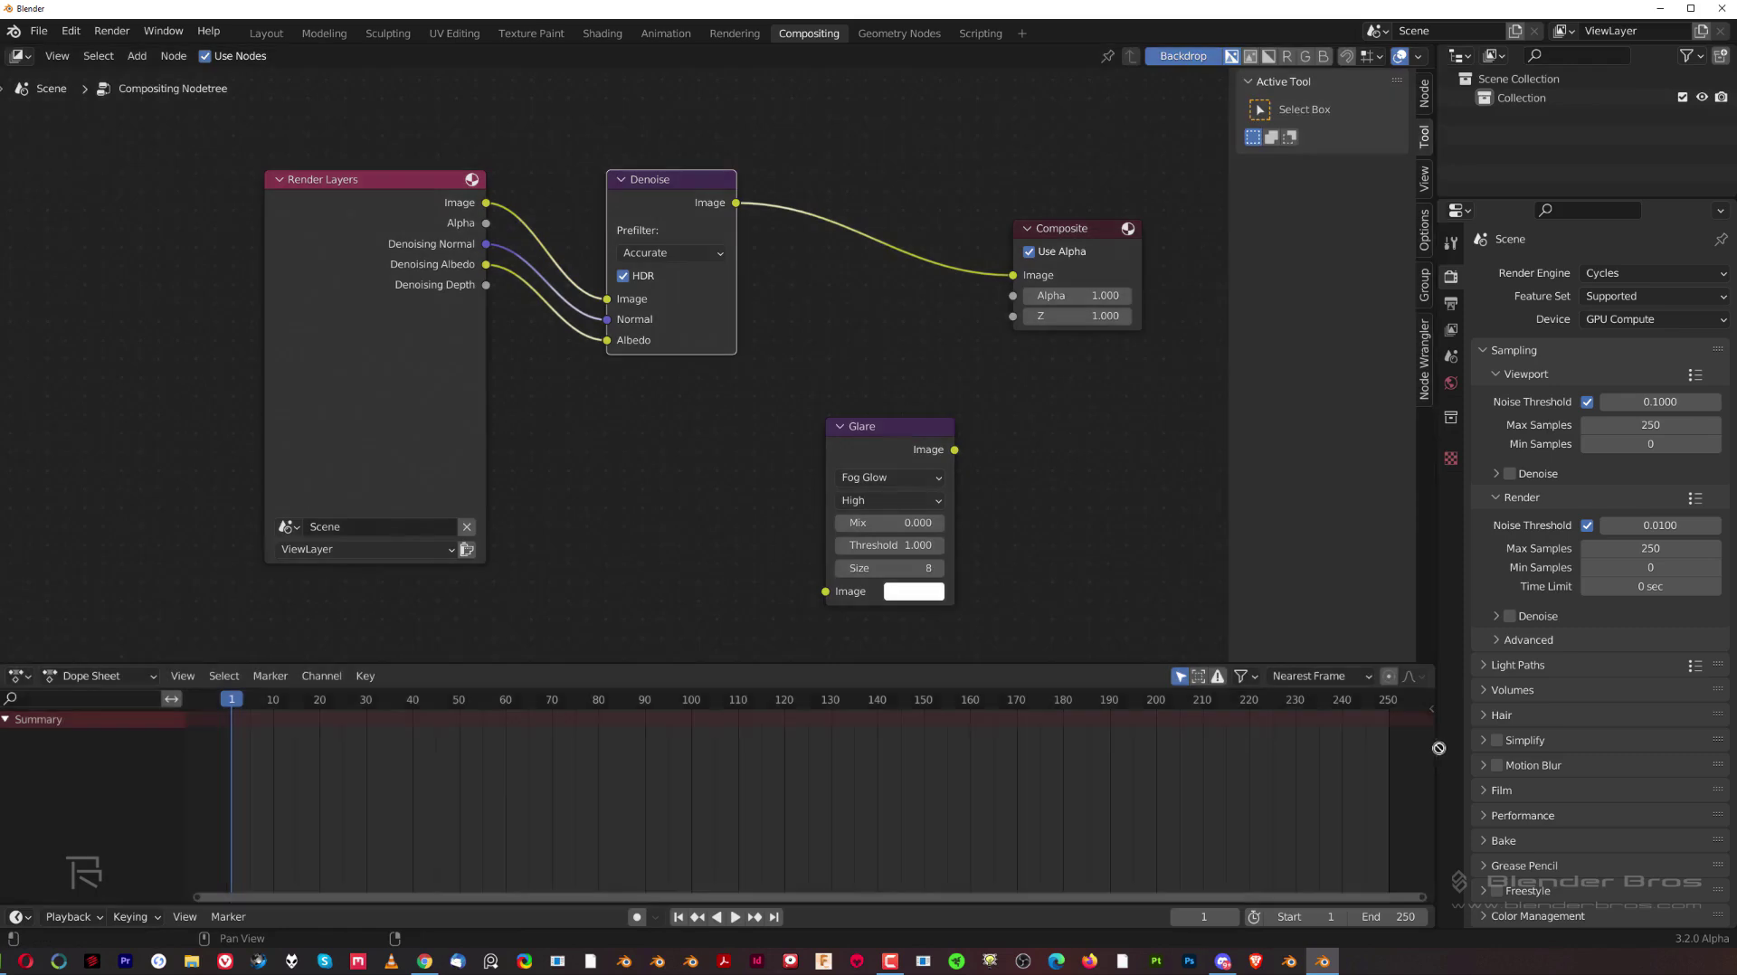
Close the Dope Sheet area beneath the compositor and switch to the Layout workspace.
left_click_drag(1432, 659, 1356, 796)
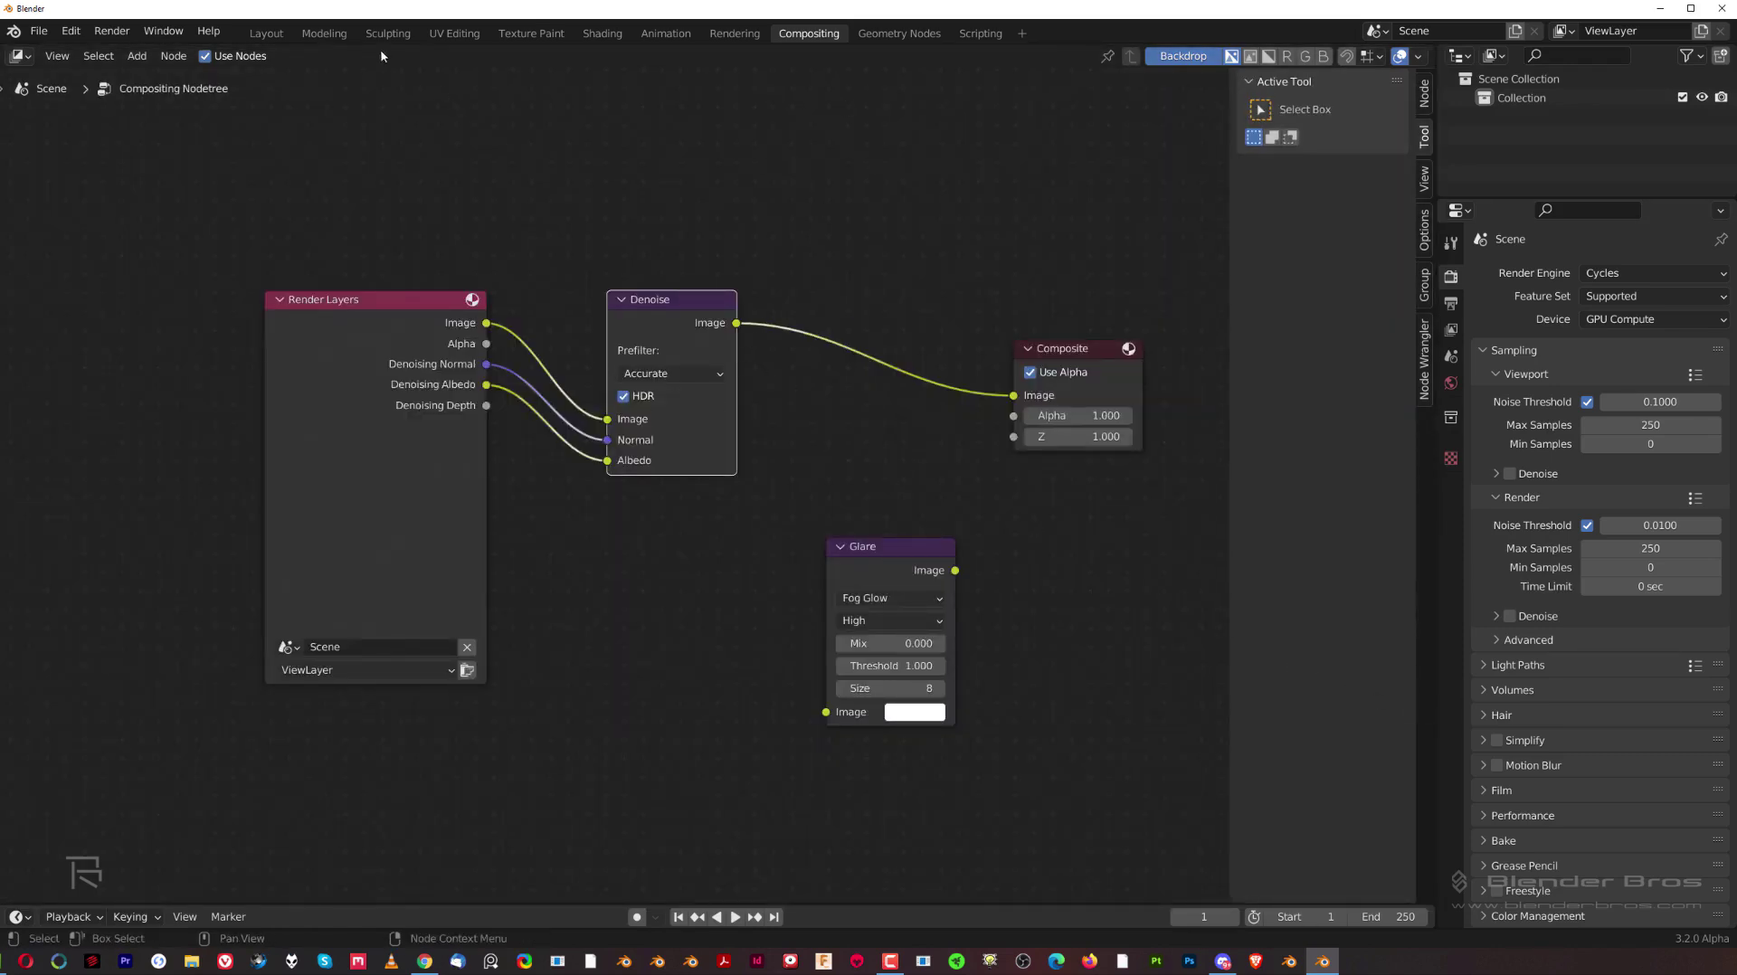
left_click(264, 34)
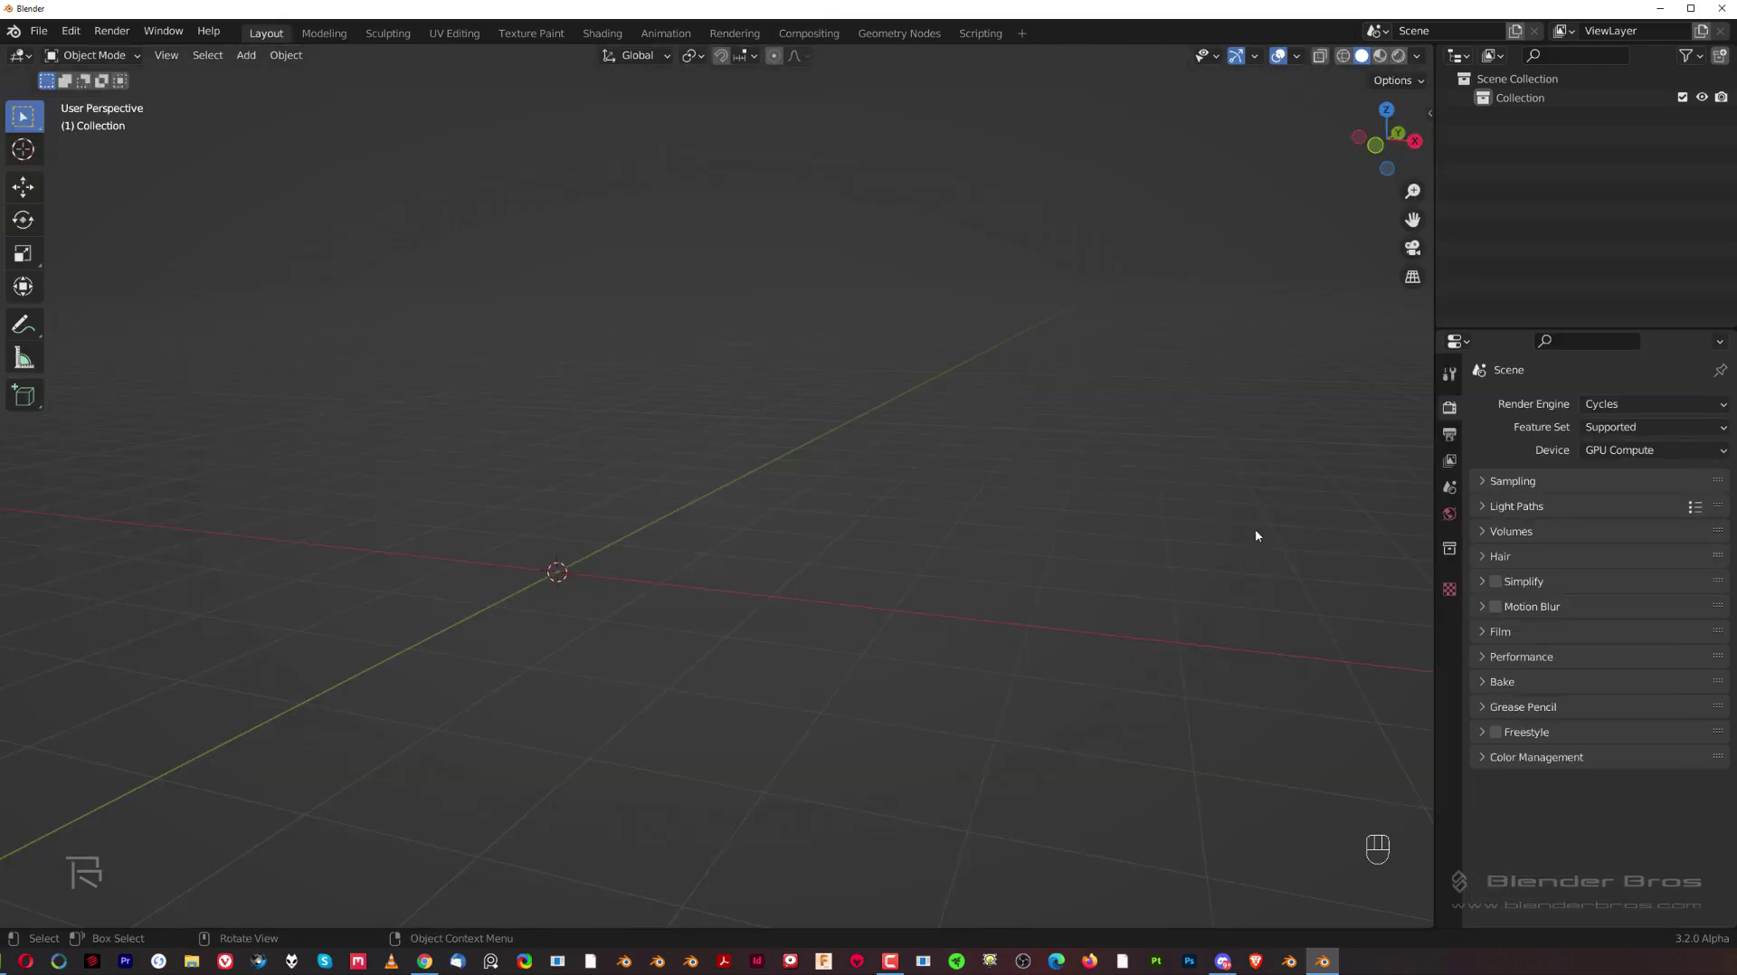
Split the 3D viewport into upper and lower areas and make the lower one a Shader Editor showing the World shader.
left_click(1430, 923)
left_click_drag(1430, 924, 677, 499)
left_click(20, 566)
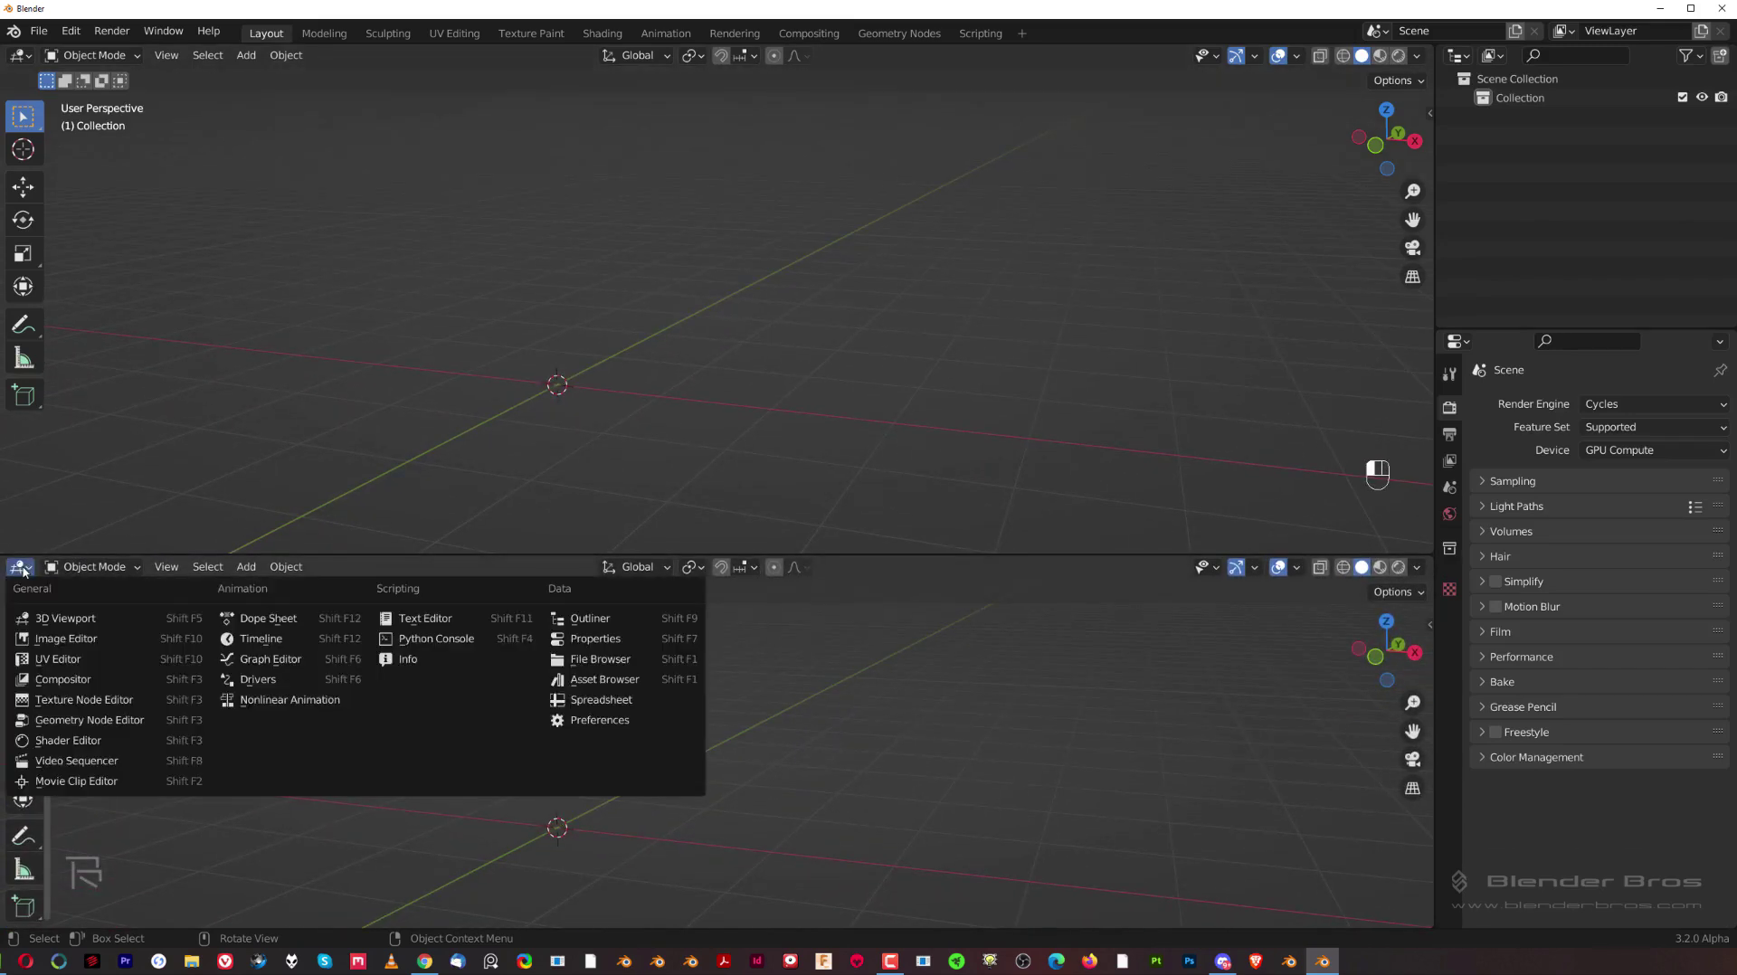
left_click(82, 740)
left_click(80, 567)
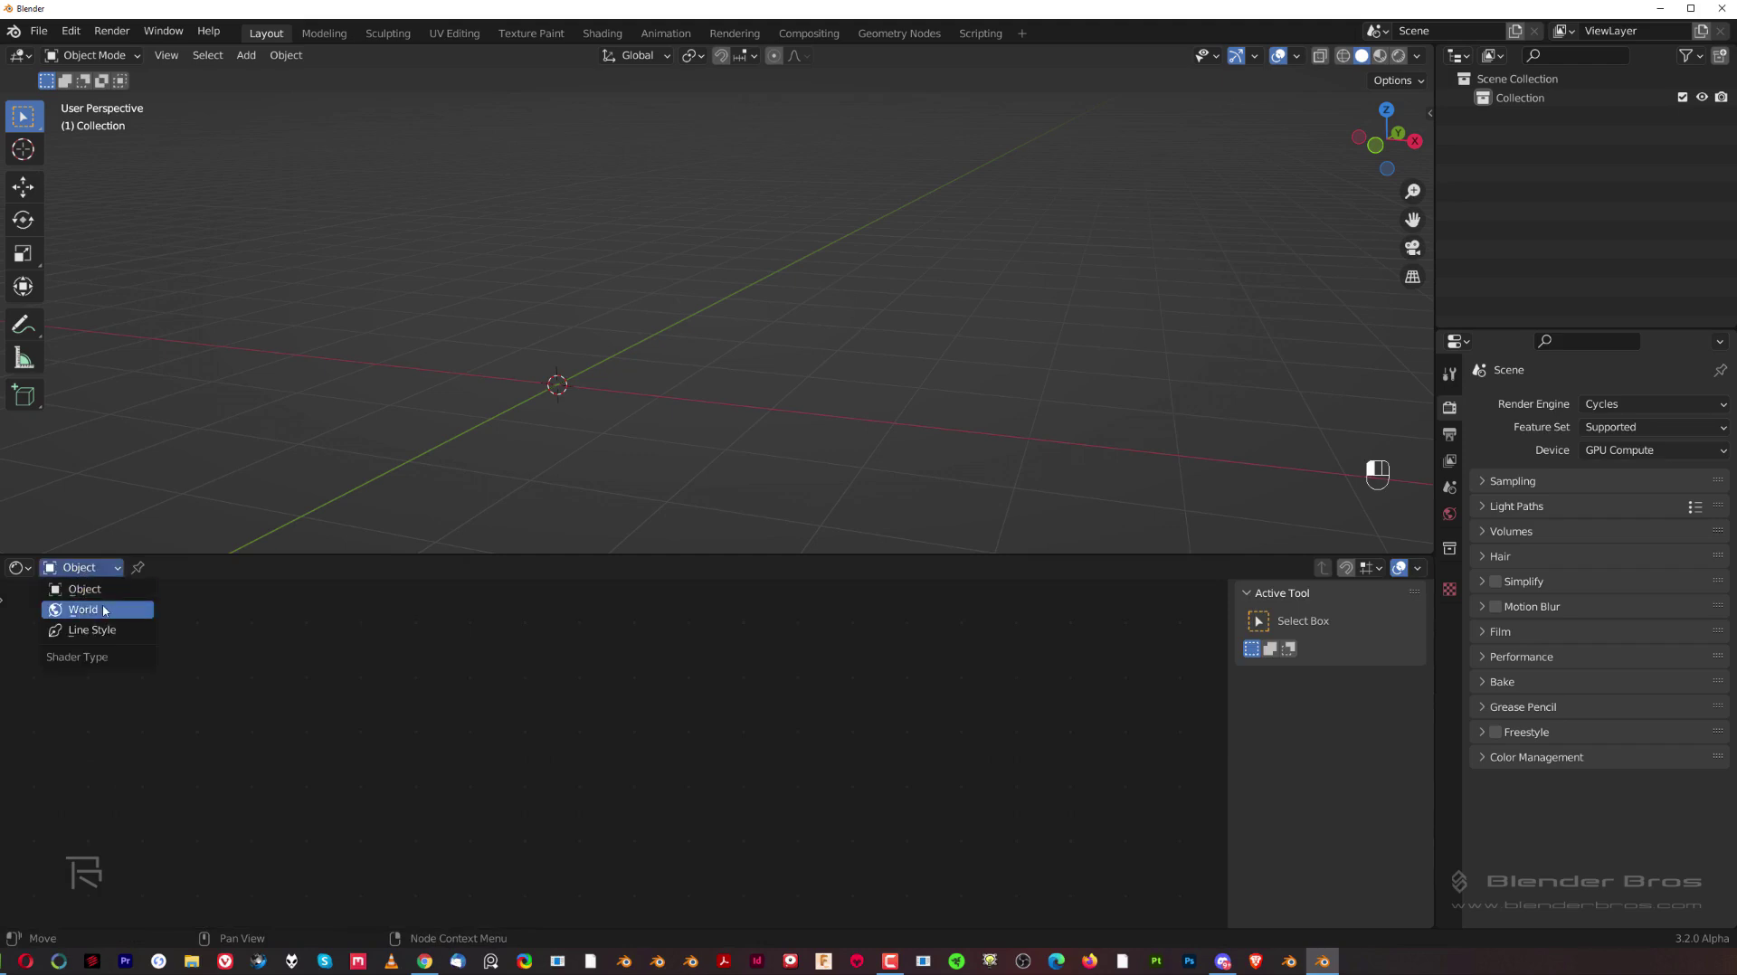
left_click(82, 610)
Add Texture Coordinate, Mapping and Environment Texture nodes before the Background node, and browse for the environment image.
middle_click_drag(375, 754, 616, 711)
scroll(655, 722, "up", 4)
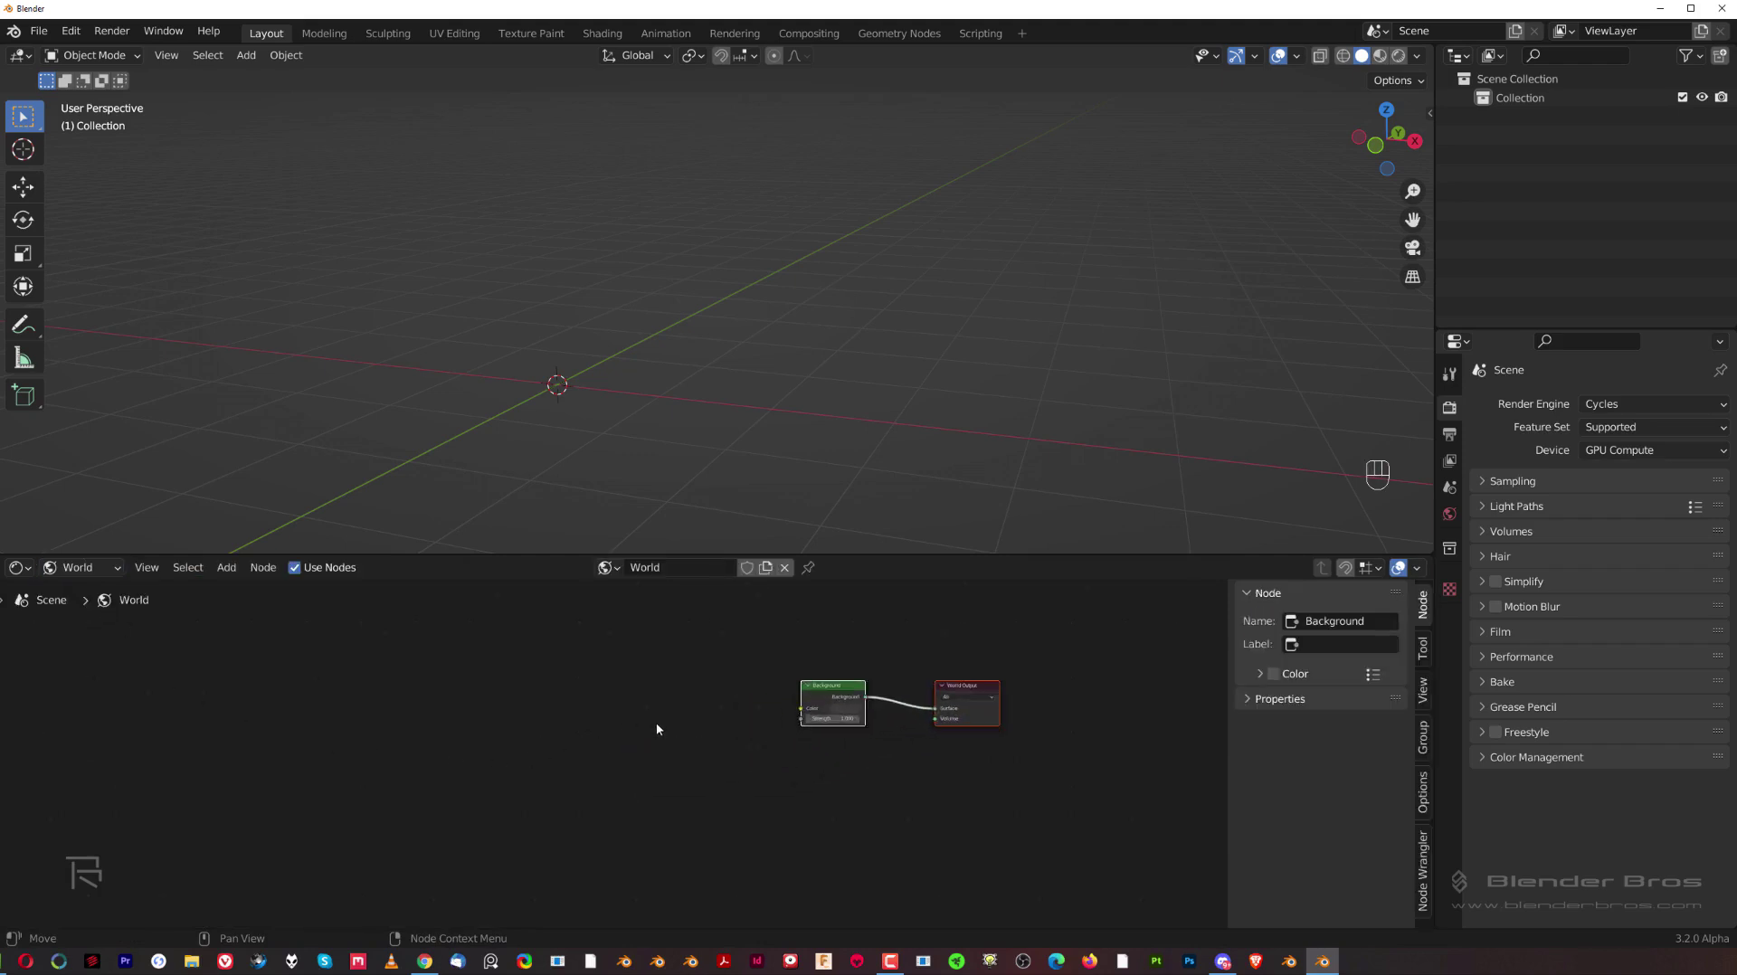
middle_click_drag(785, 724, 579, 732)
middle_click_drag(981, 615, 1072, 637)
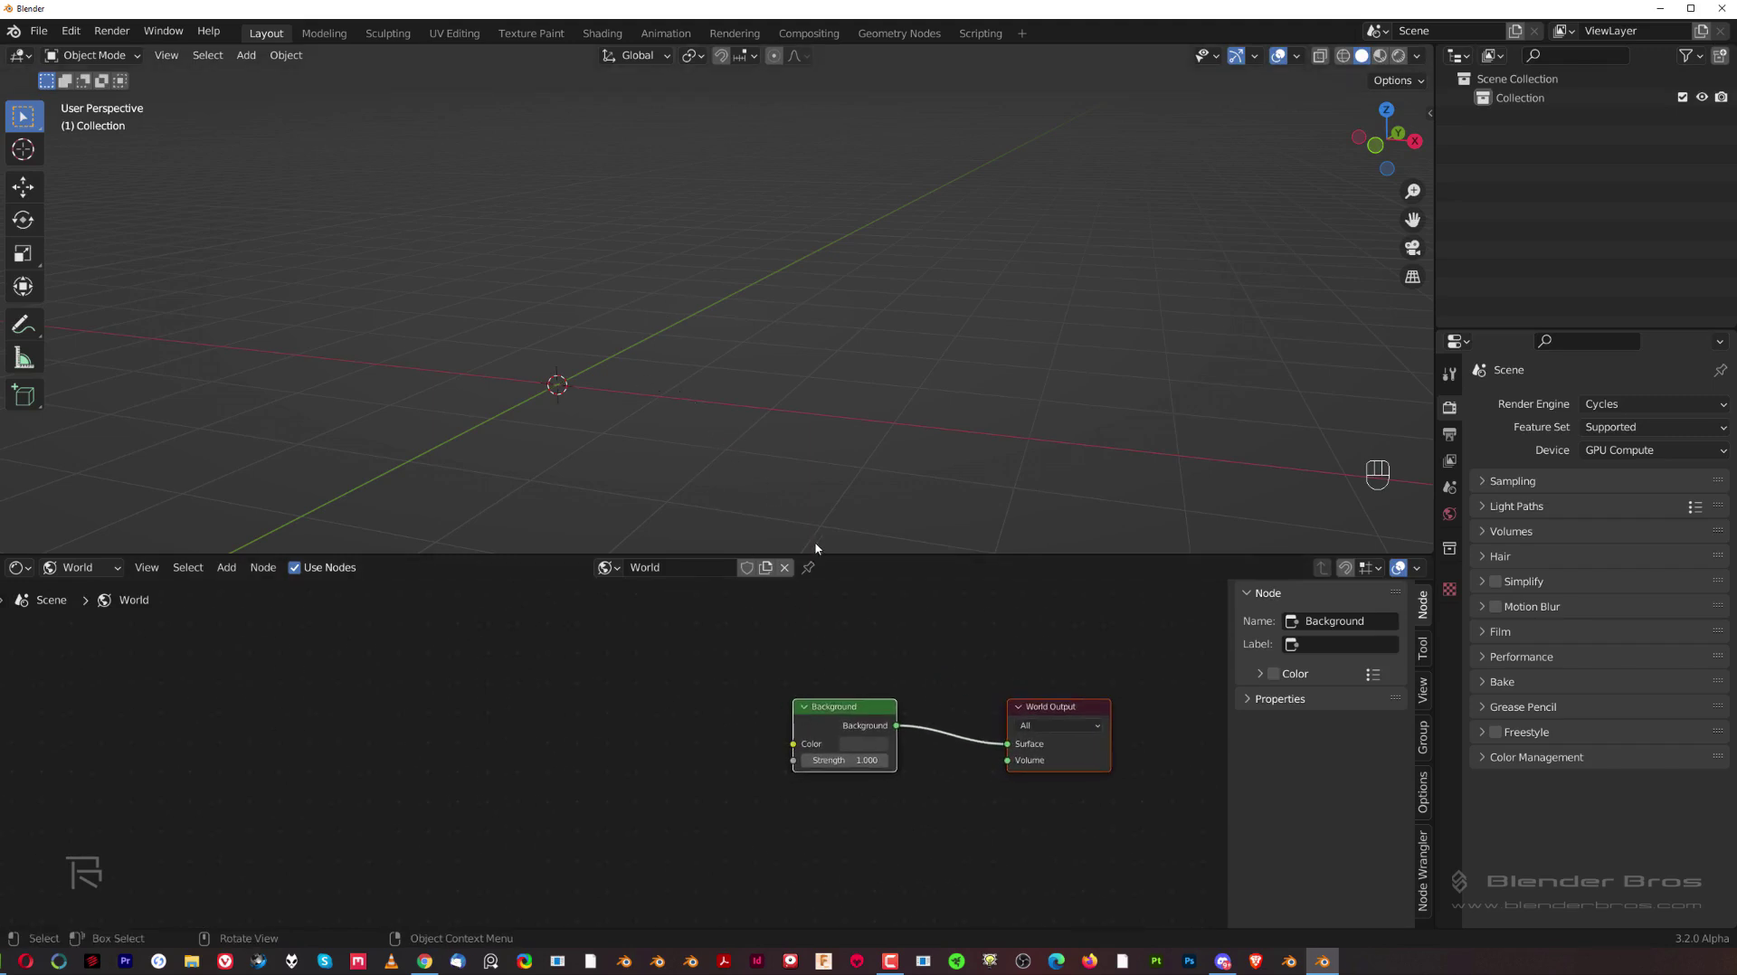
left_click(862, 709)
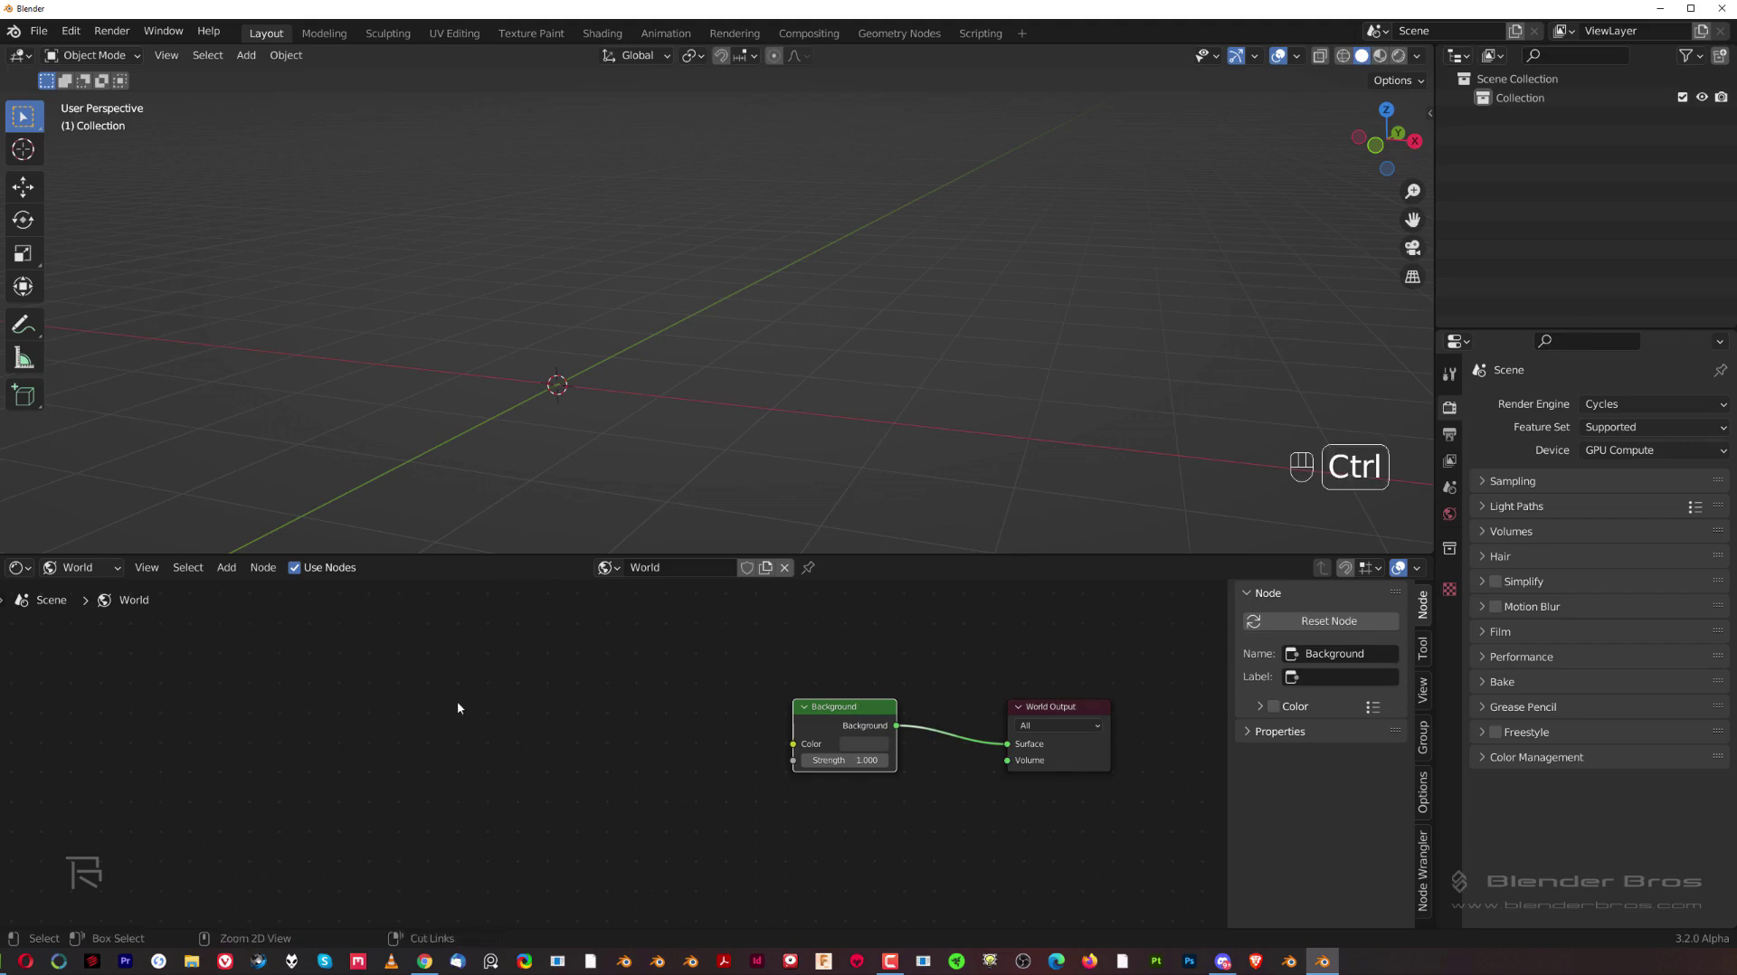
key("ctrl+t")
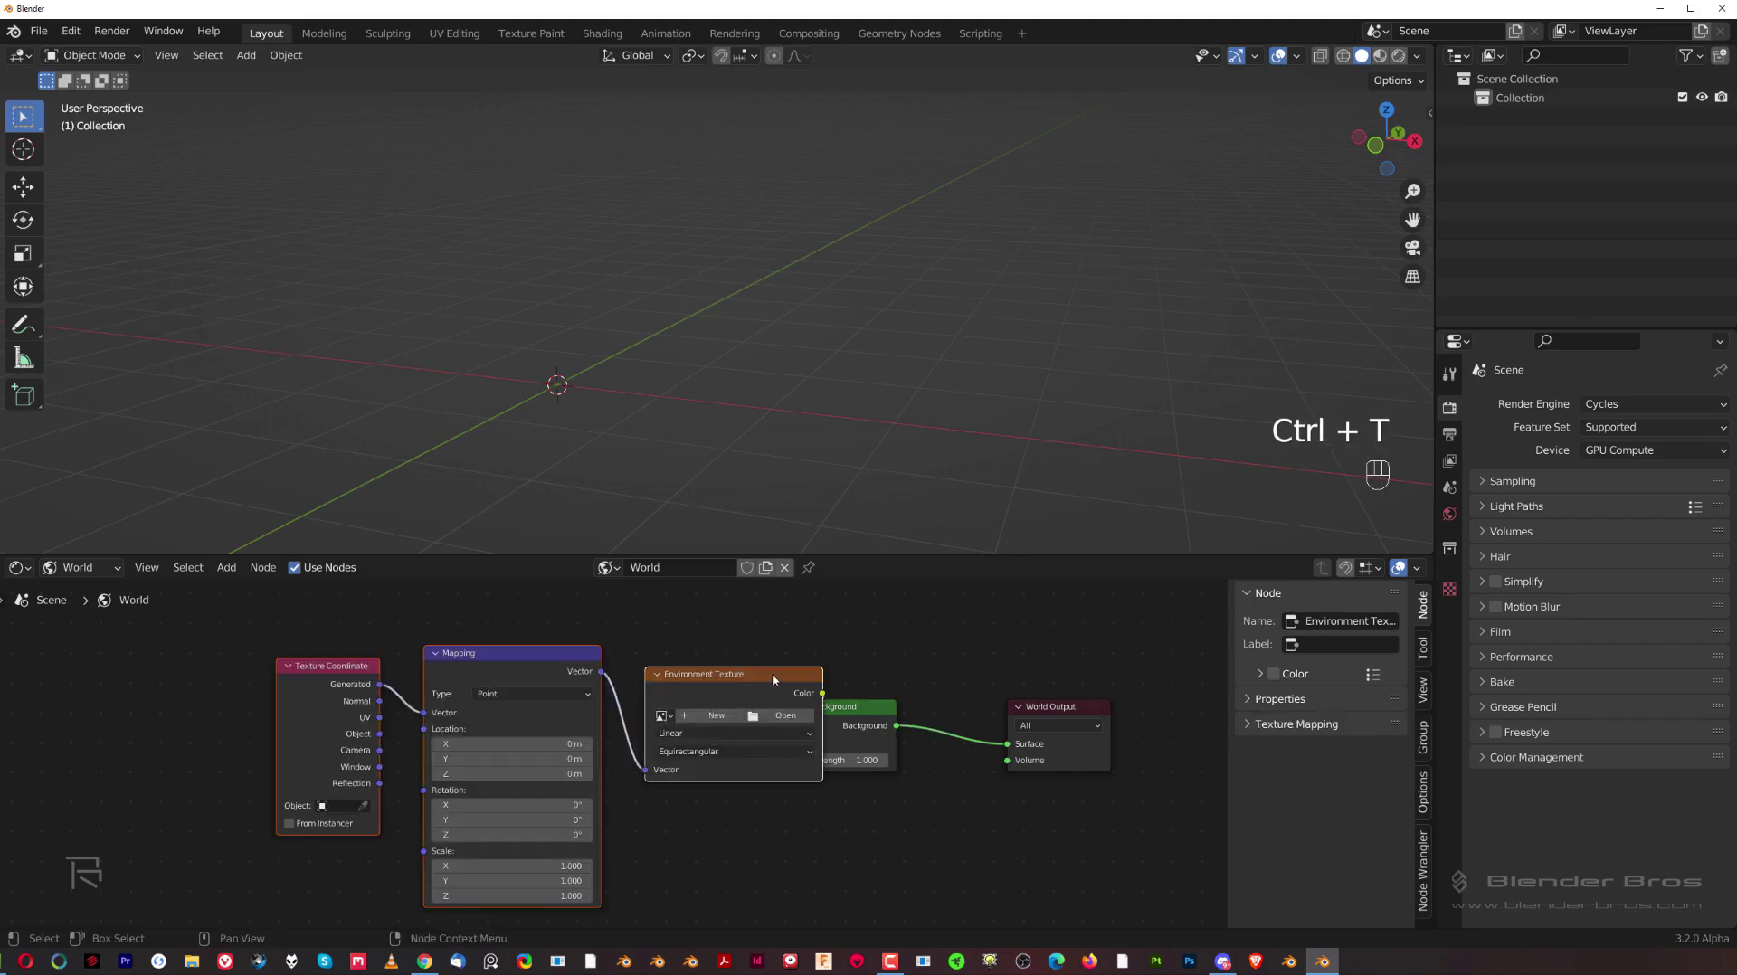
left_click_drag(772, 673, 675, 674)
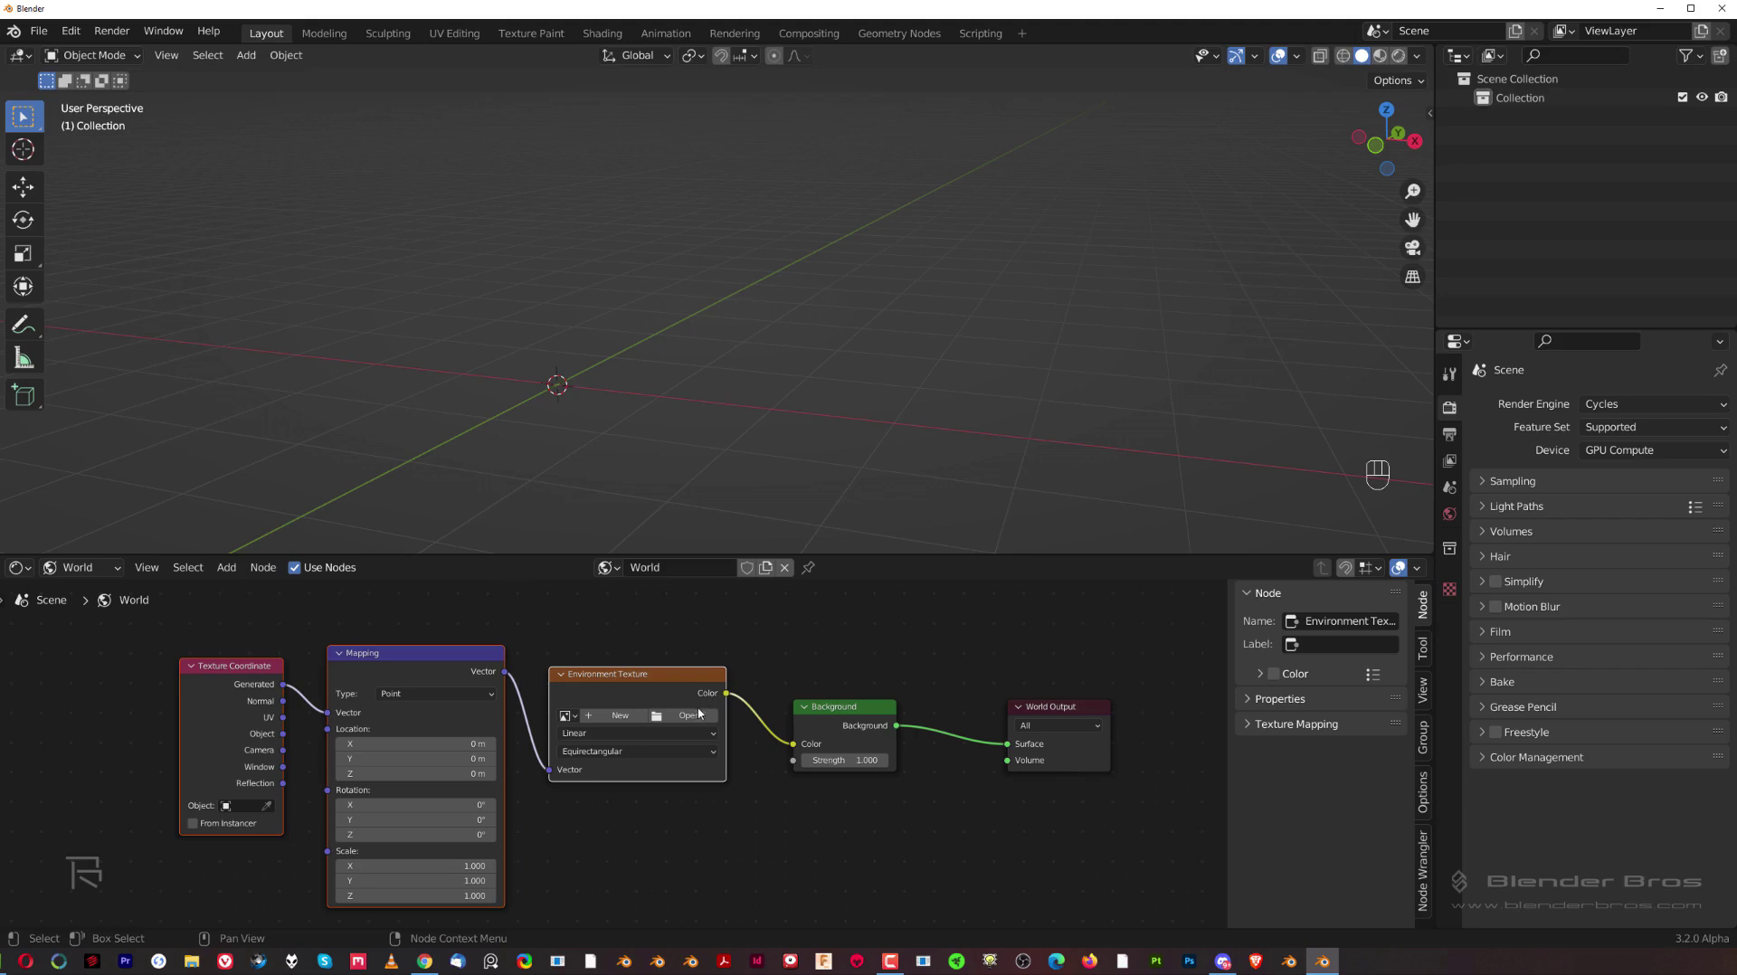
left_click(656, 716)
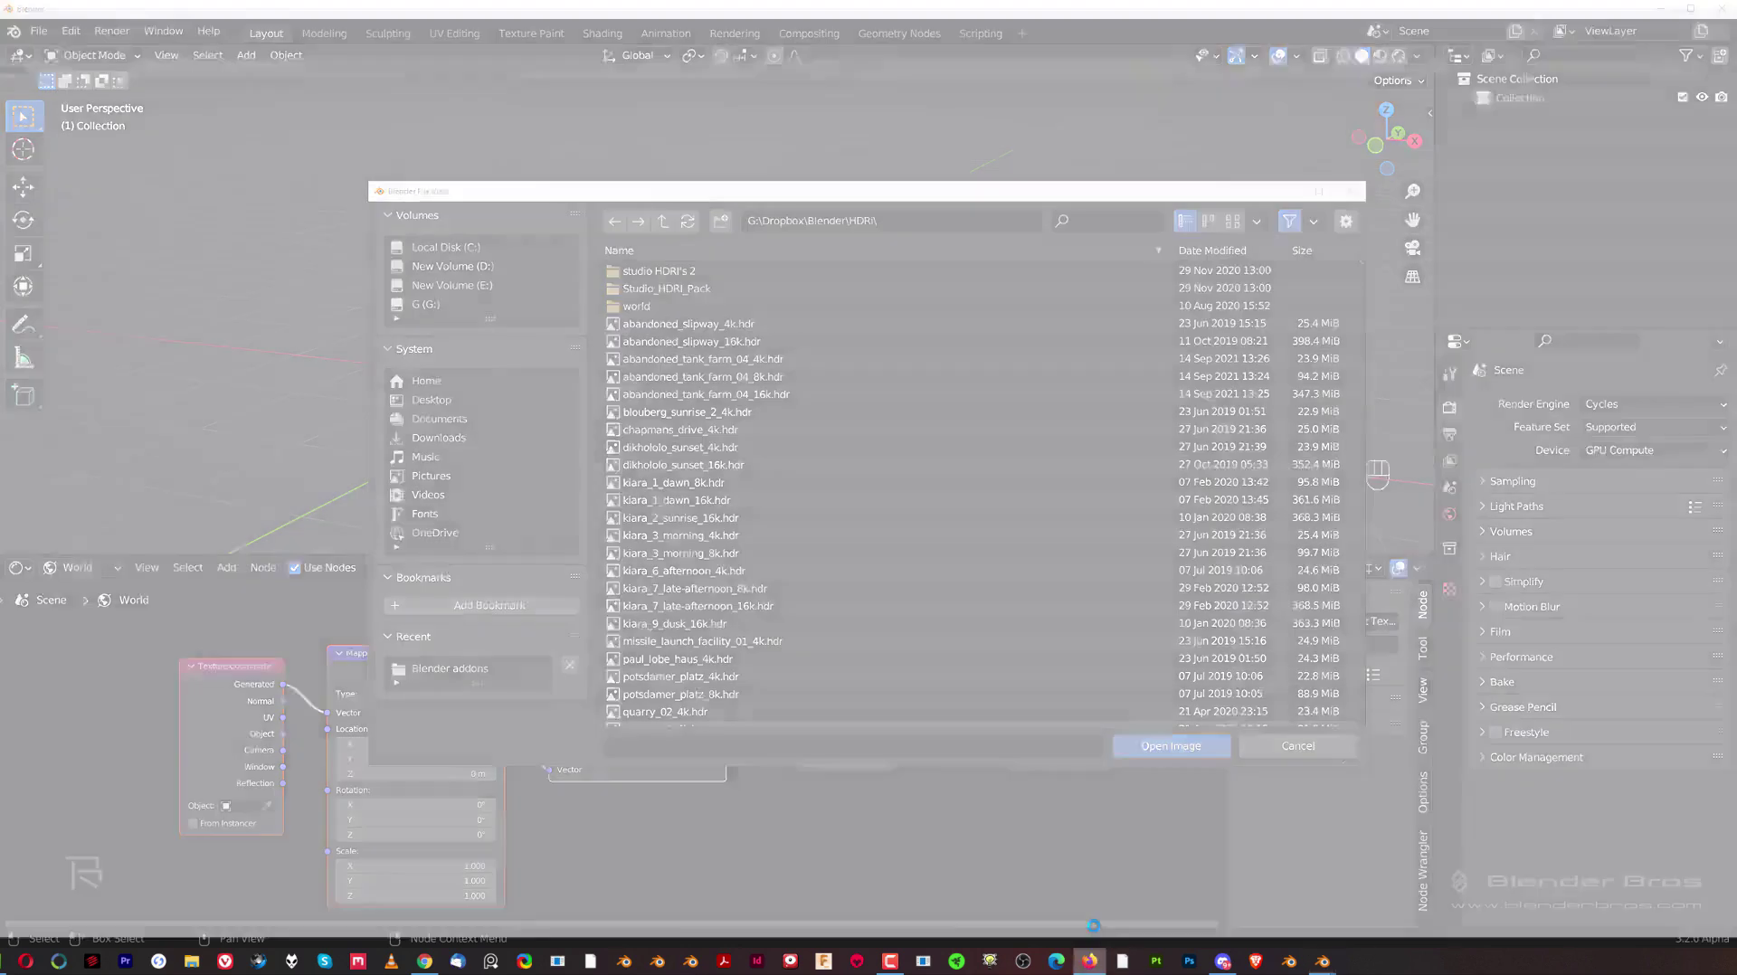
Switch to the web browser, search for "polyheaven.com abandonde slipway" and open Poly Haven's Abandoned Slipway HDRI page.
left_click(1089, 960)
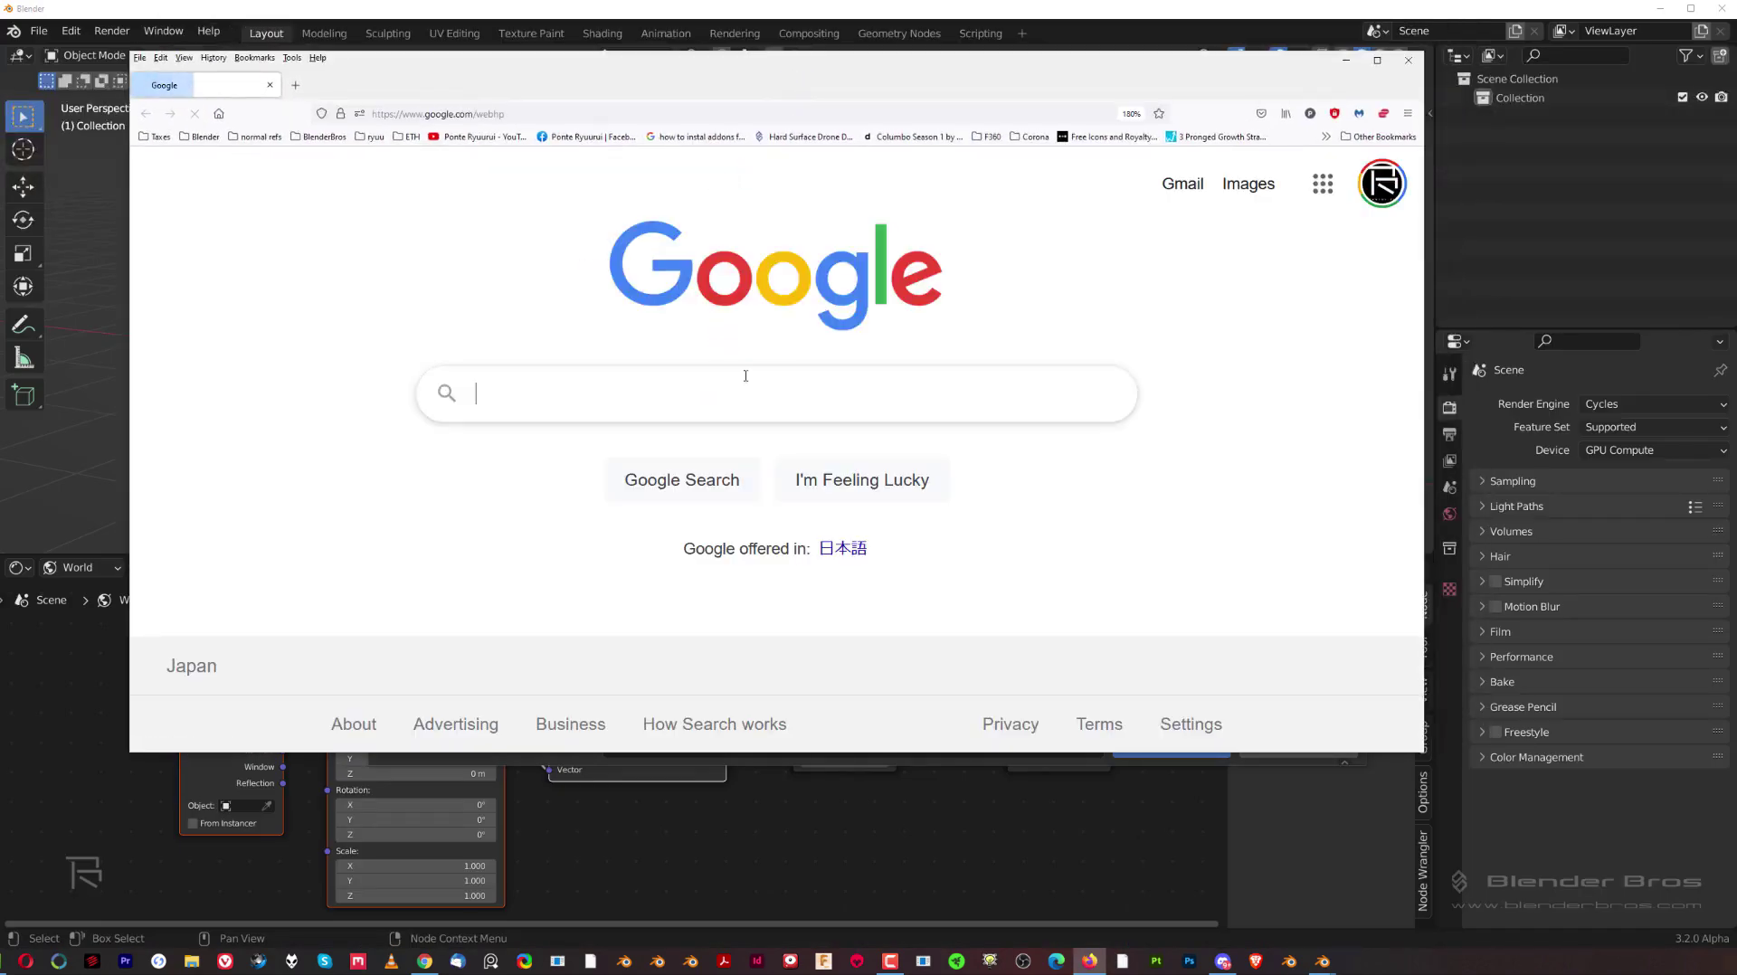
left_click(746, 384)
type("polyu")
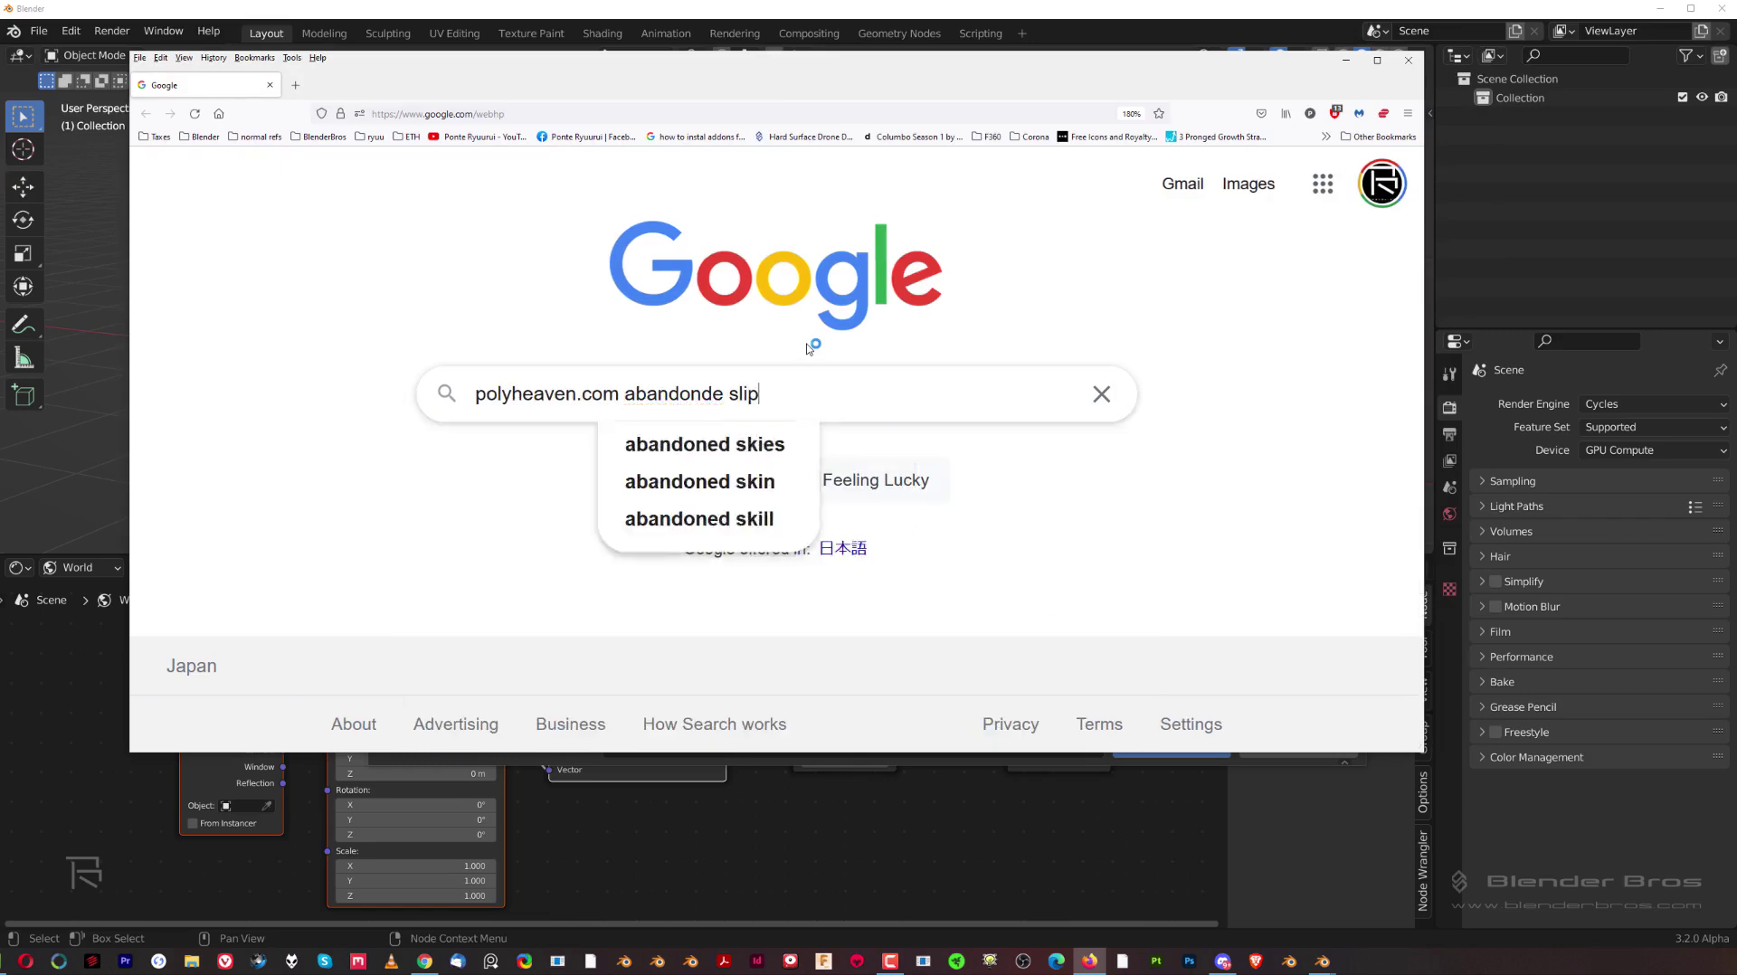
type("way")
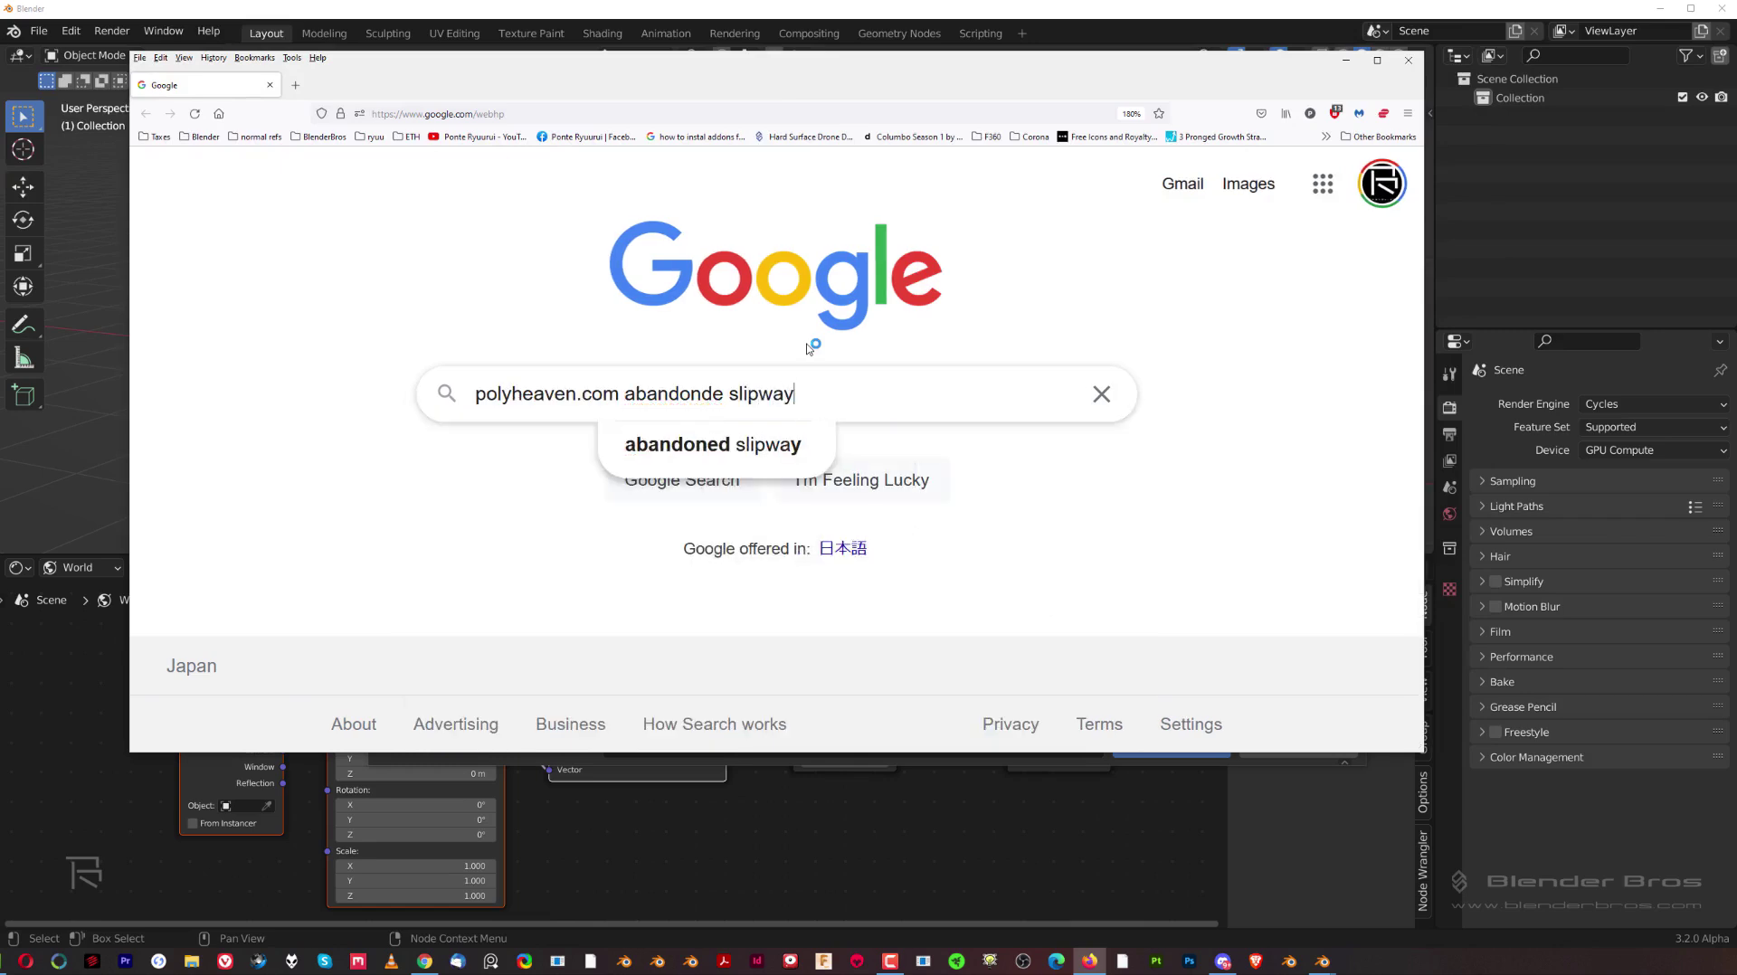
key("Return")
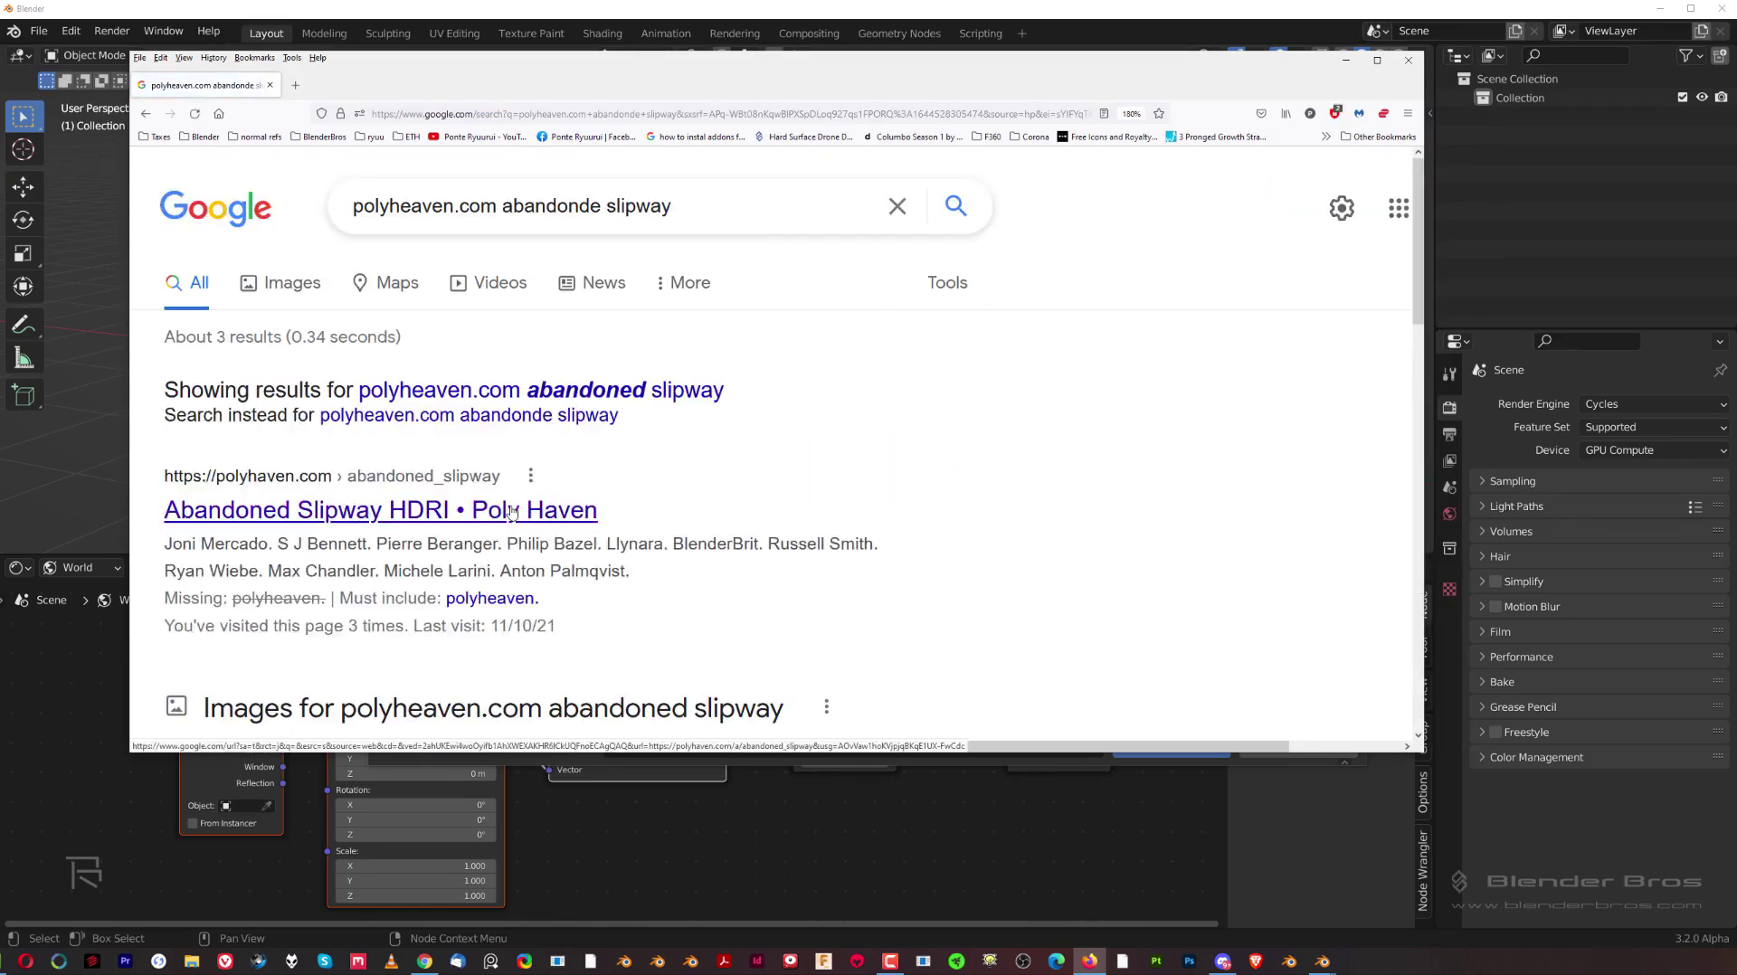
left_click(552, 512)
Look over the Abandoned Slipway HDRI page, choose the 4K resolution and download the file.
scroll(942, 324, "down", 2)
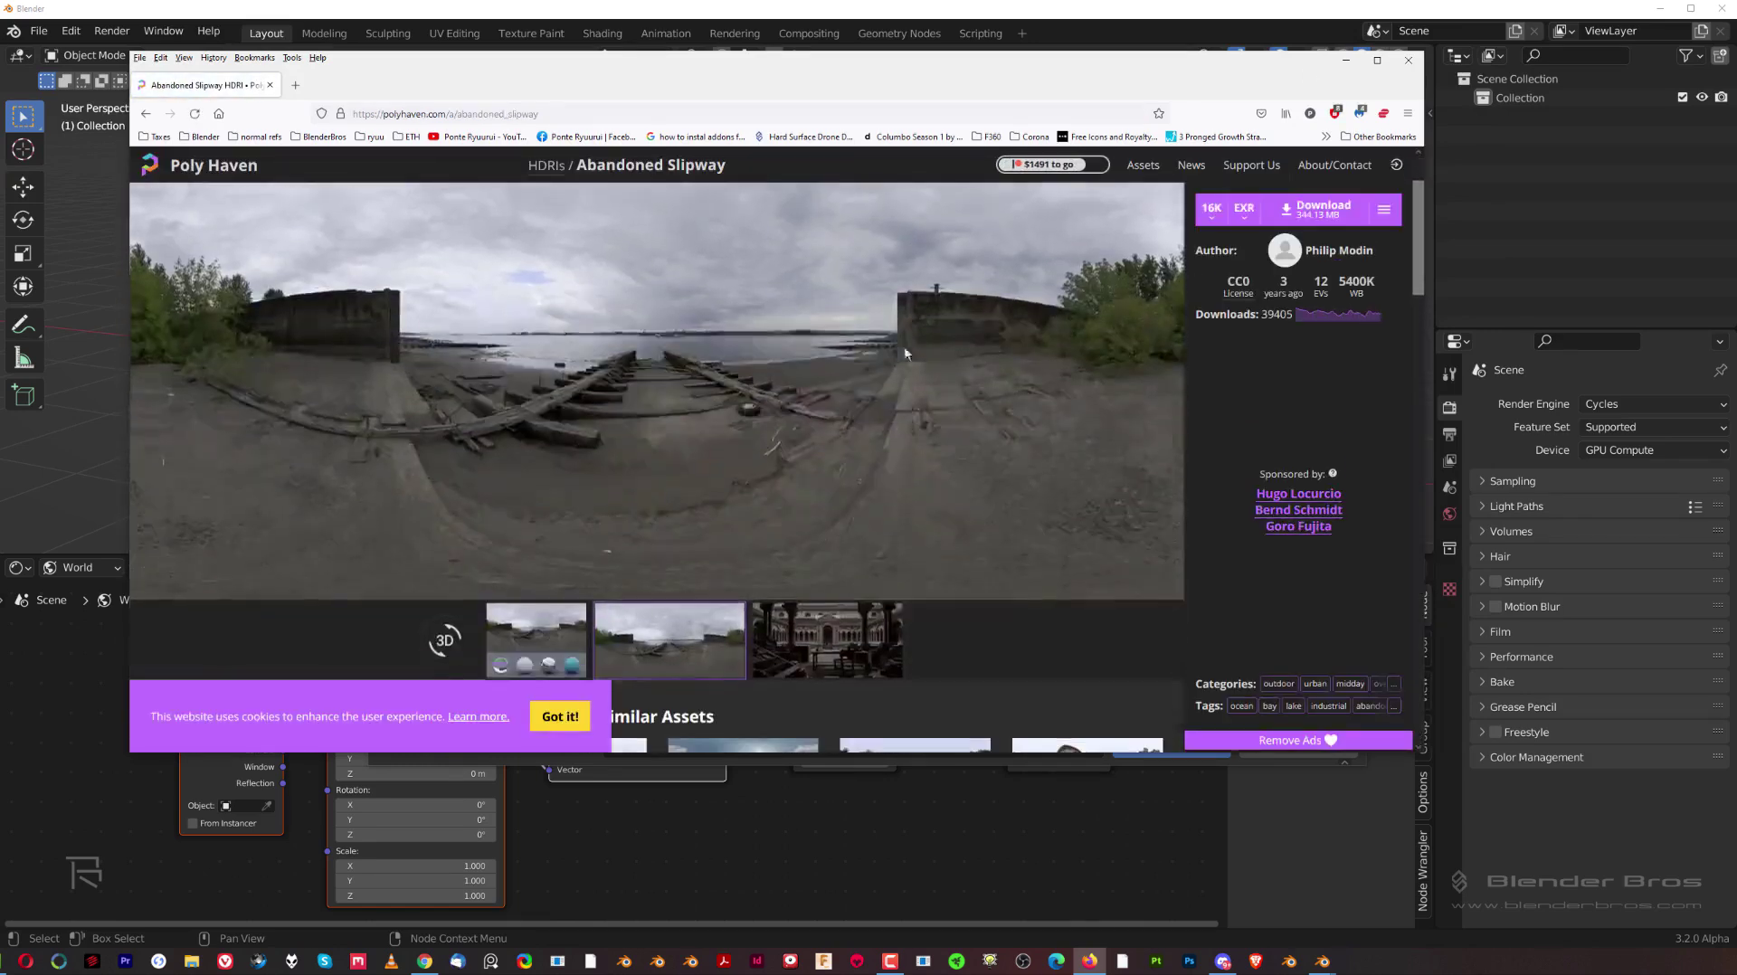
scroll(795, 391, "down", 3)
scroll(795, 390, "down", 1)
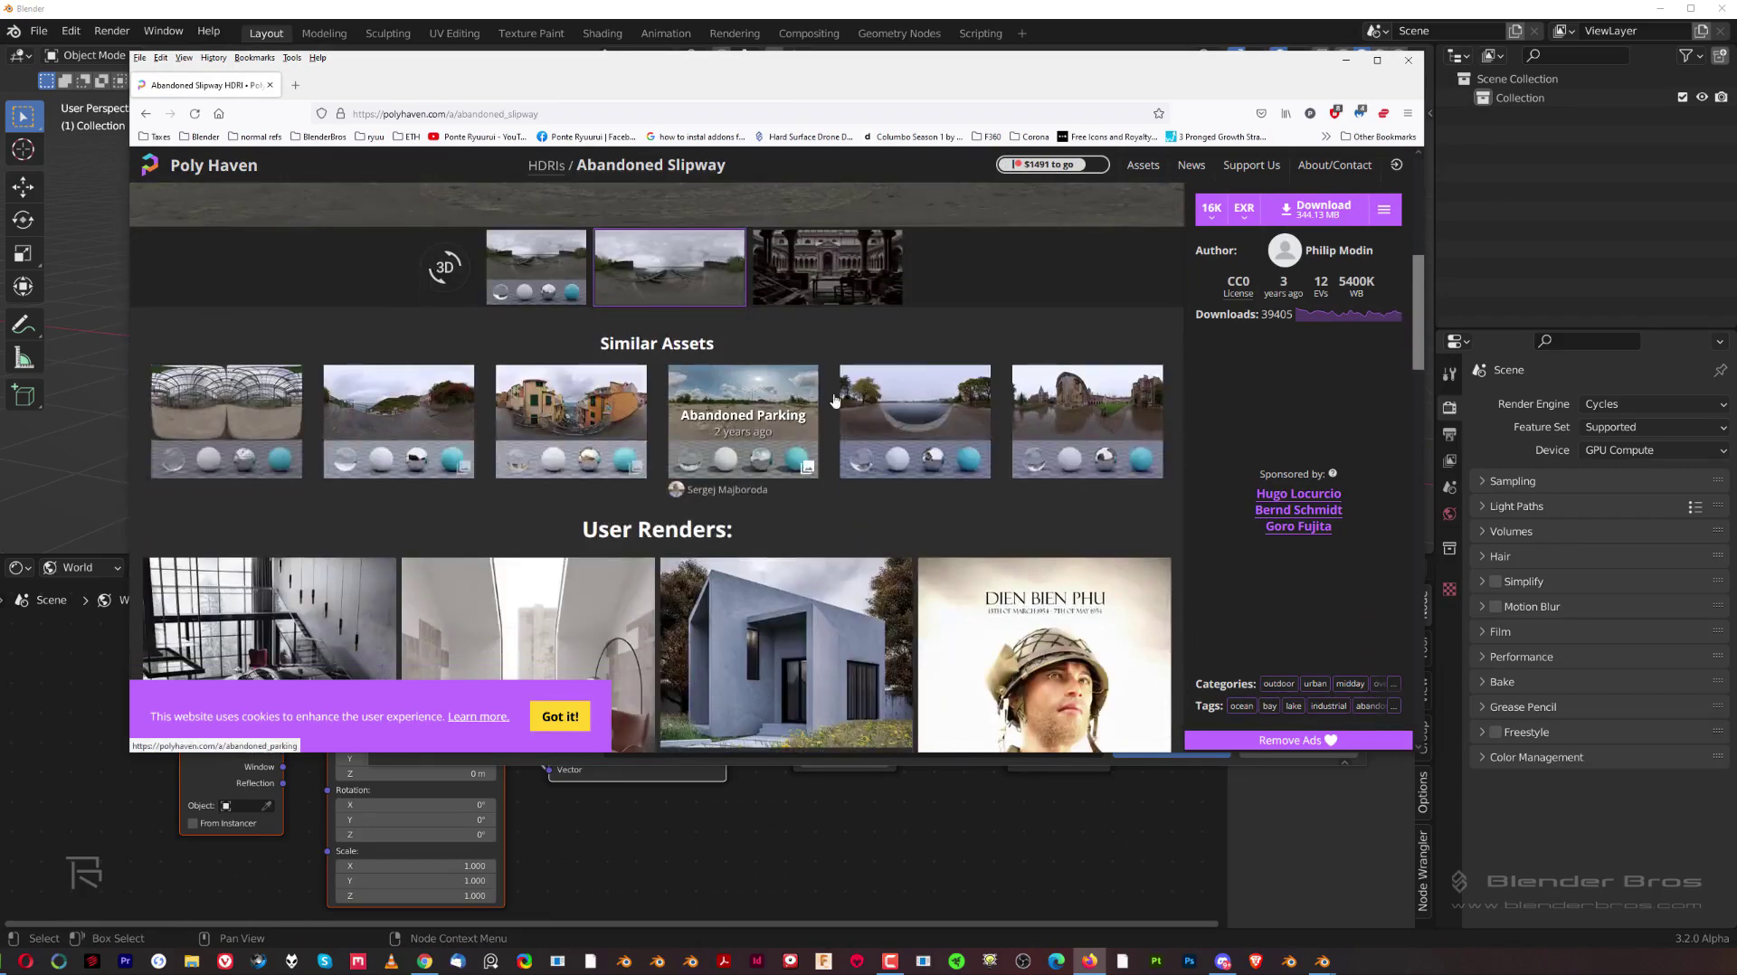
scroll(1132, 335, "up", 5)
left_click(1213, 210)
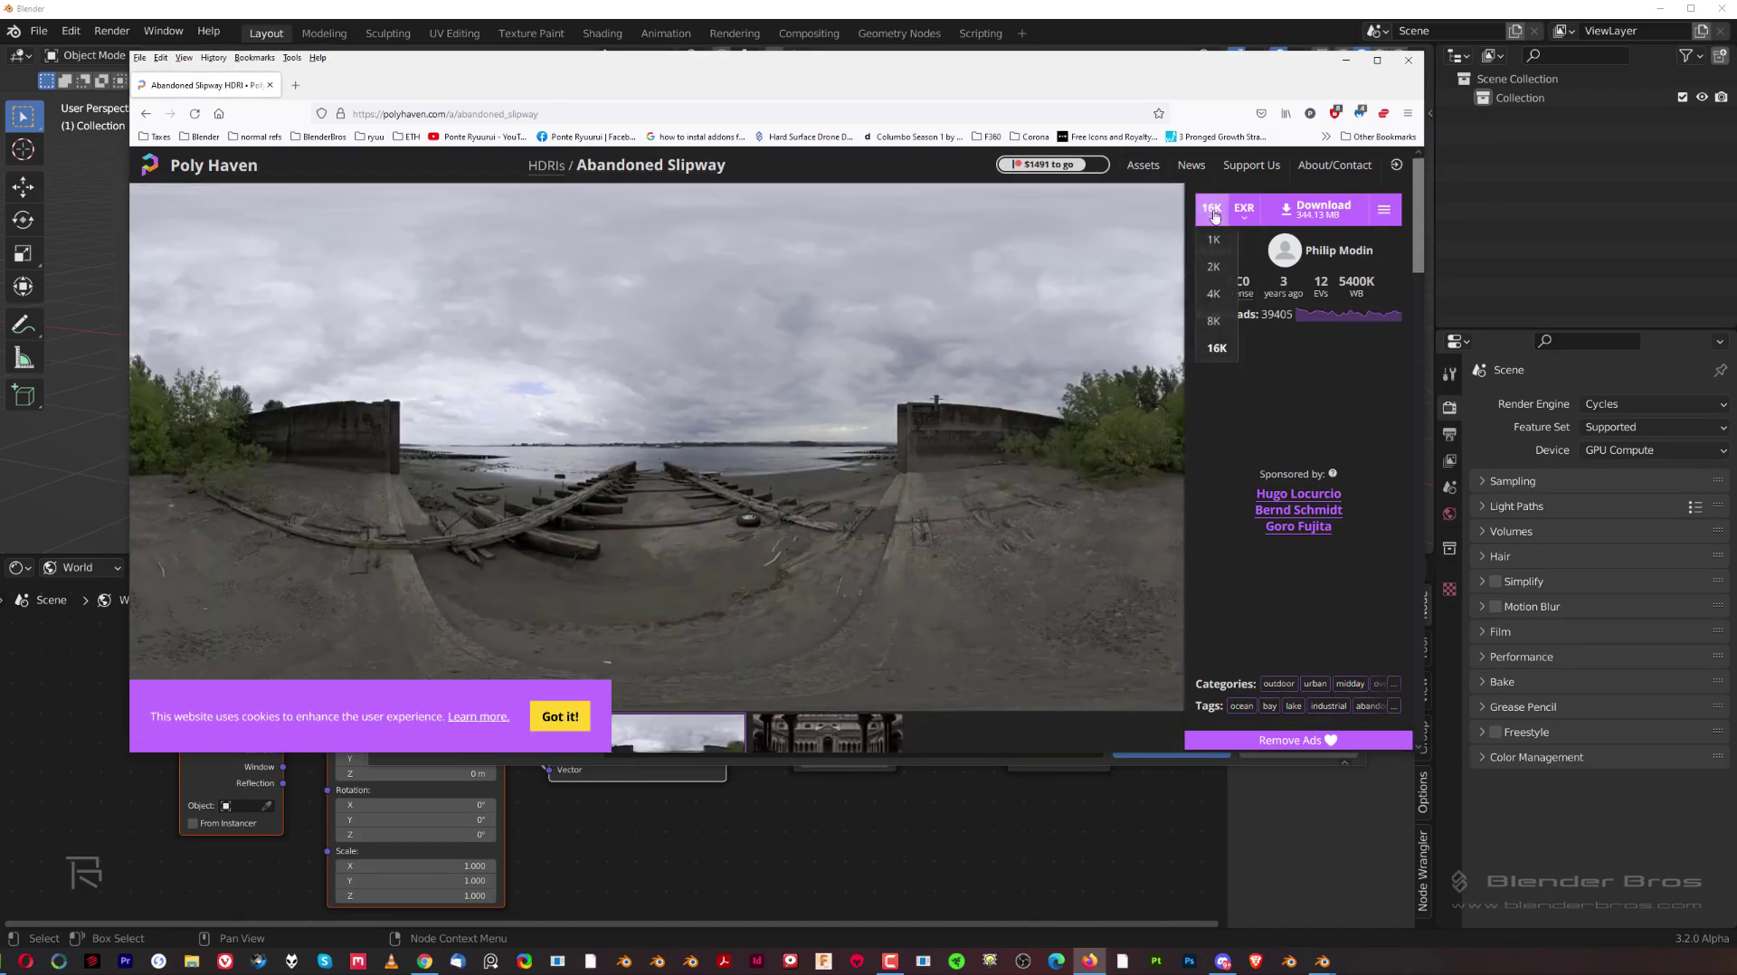
left_click(1222, 305)
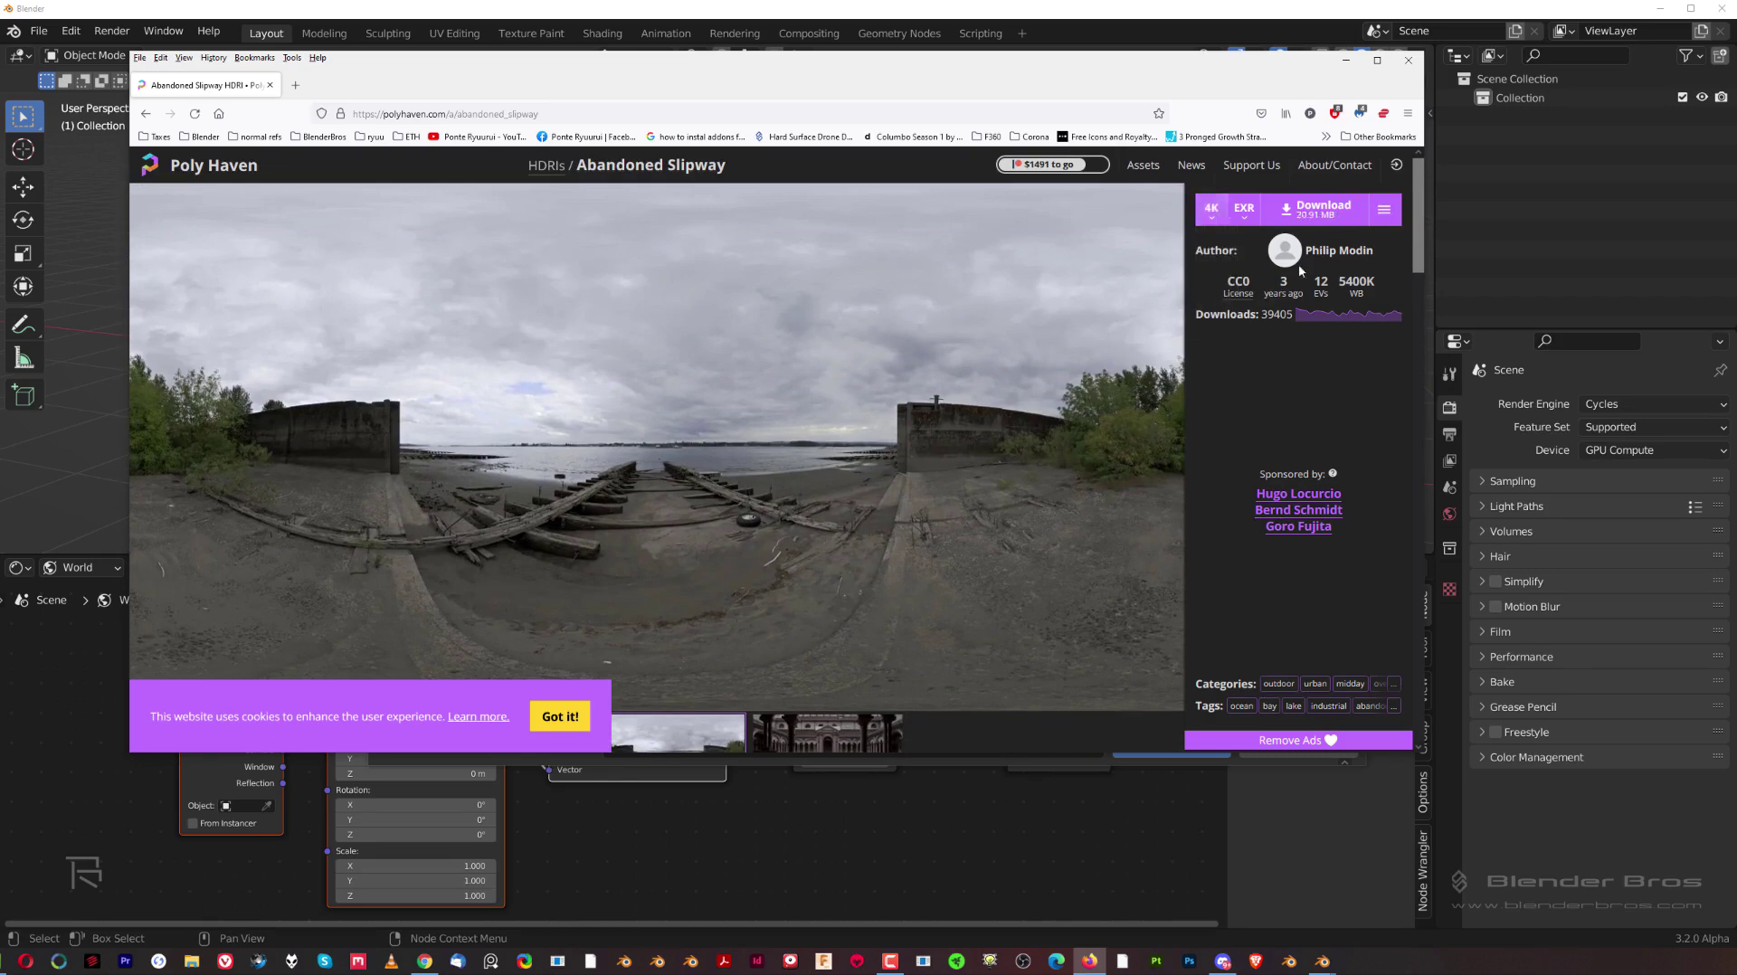
left_click(1282, 215)
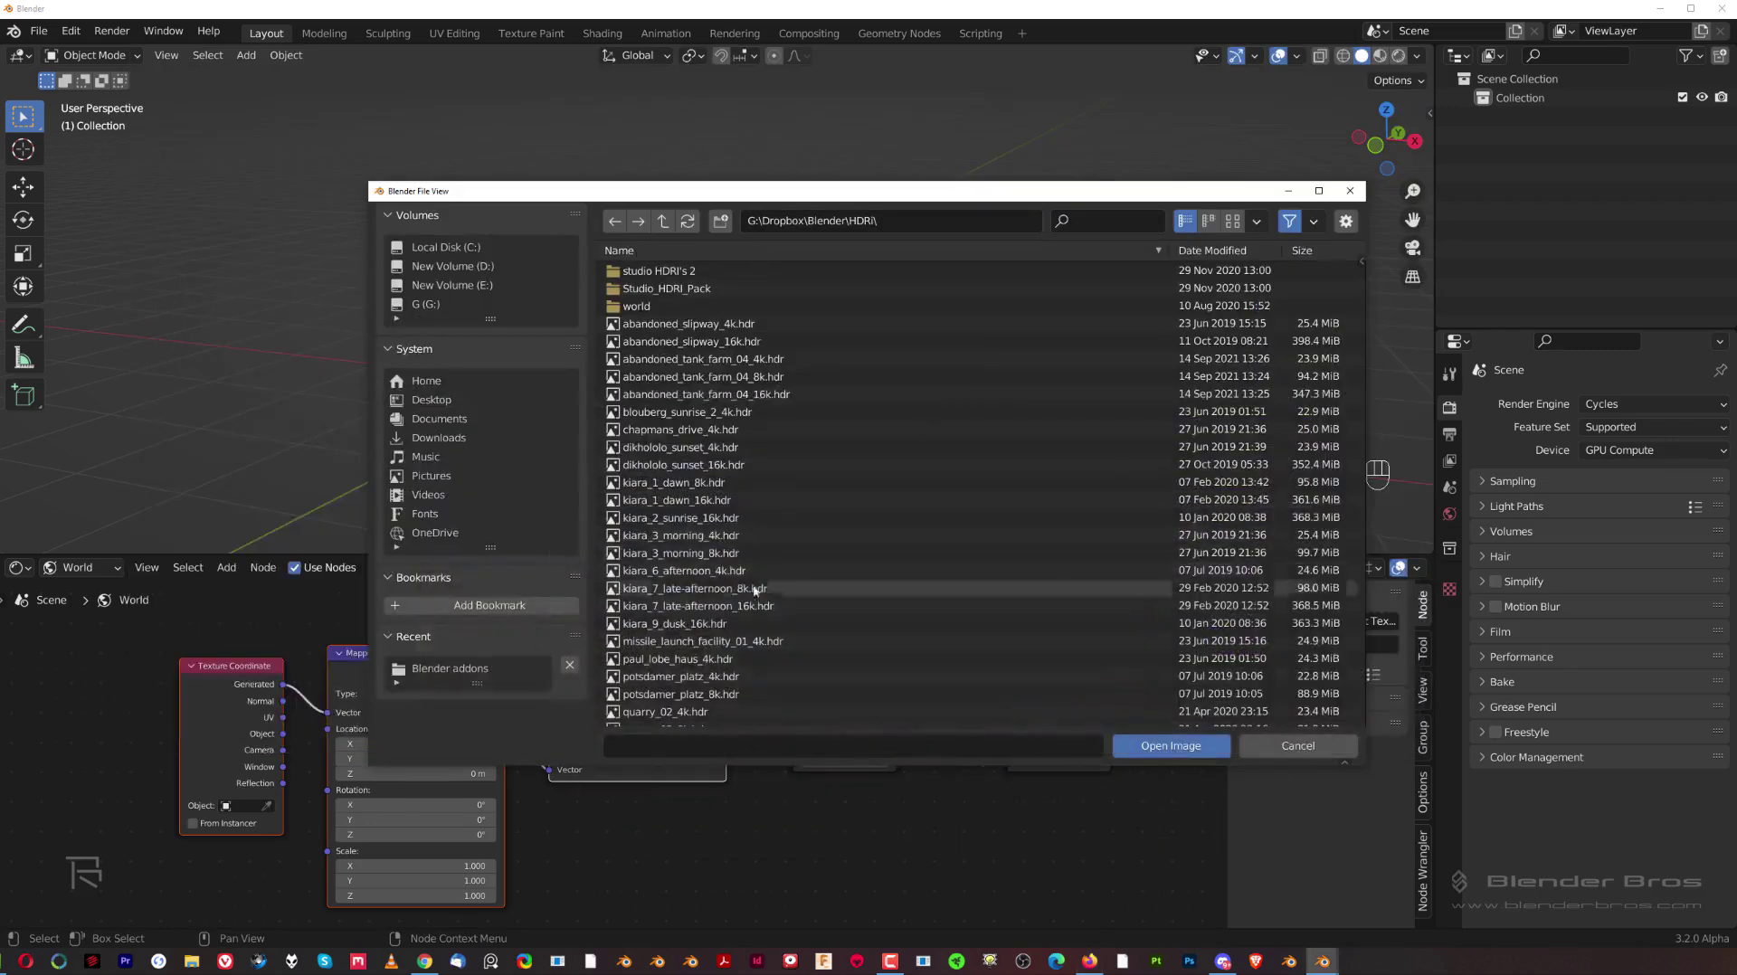
Load abandoned_slipway_4k.hdr into the Environment Texture node and close the Shader Editor area beneath the 3D viewport.
left_click(751, 324)
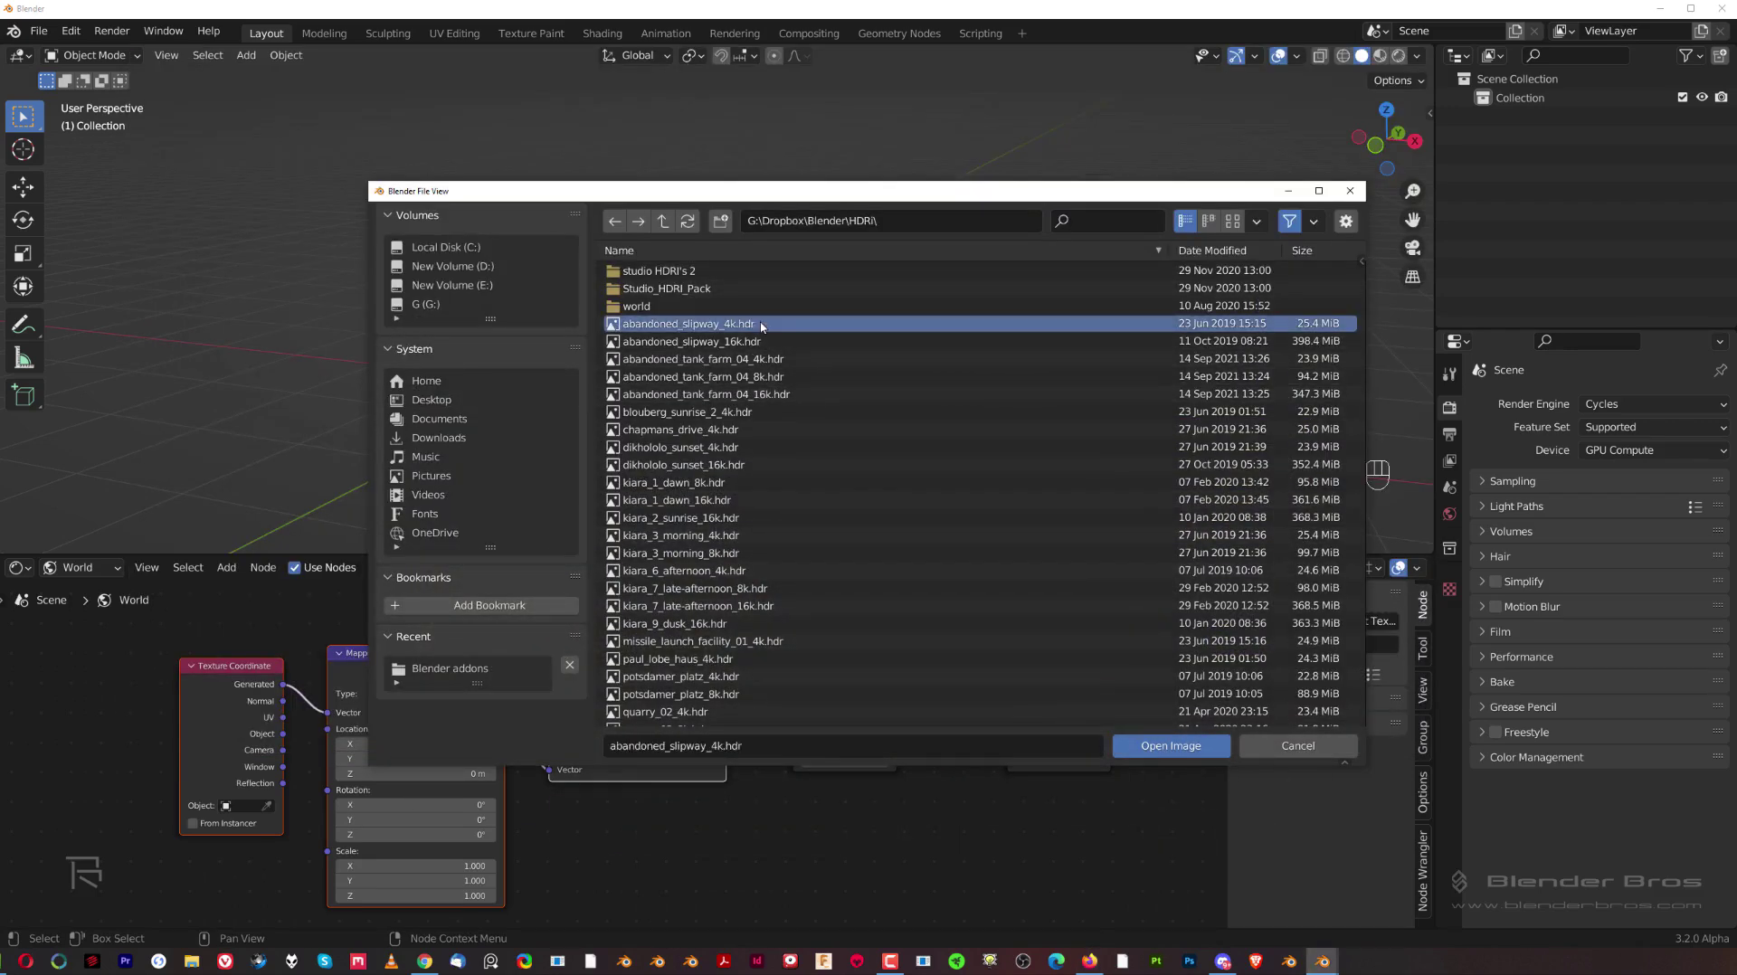
key("Return")
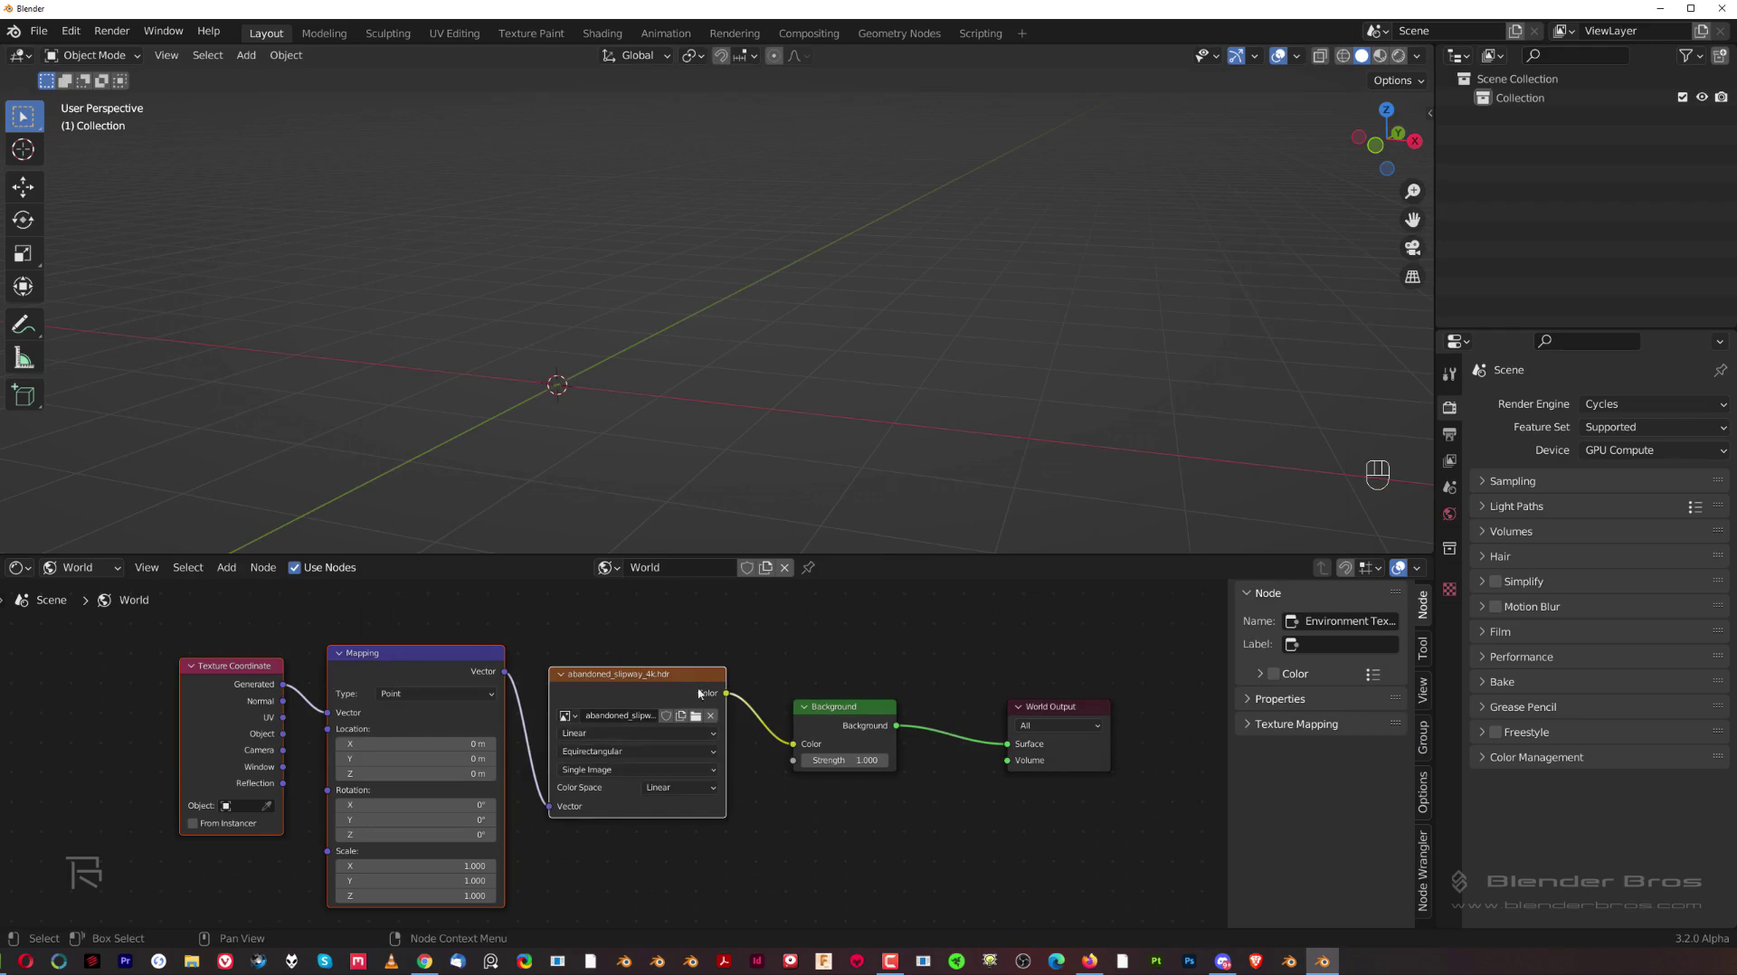
left_click_drag(1427, 545, 1430, 606)
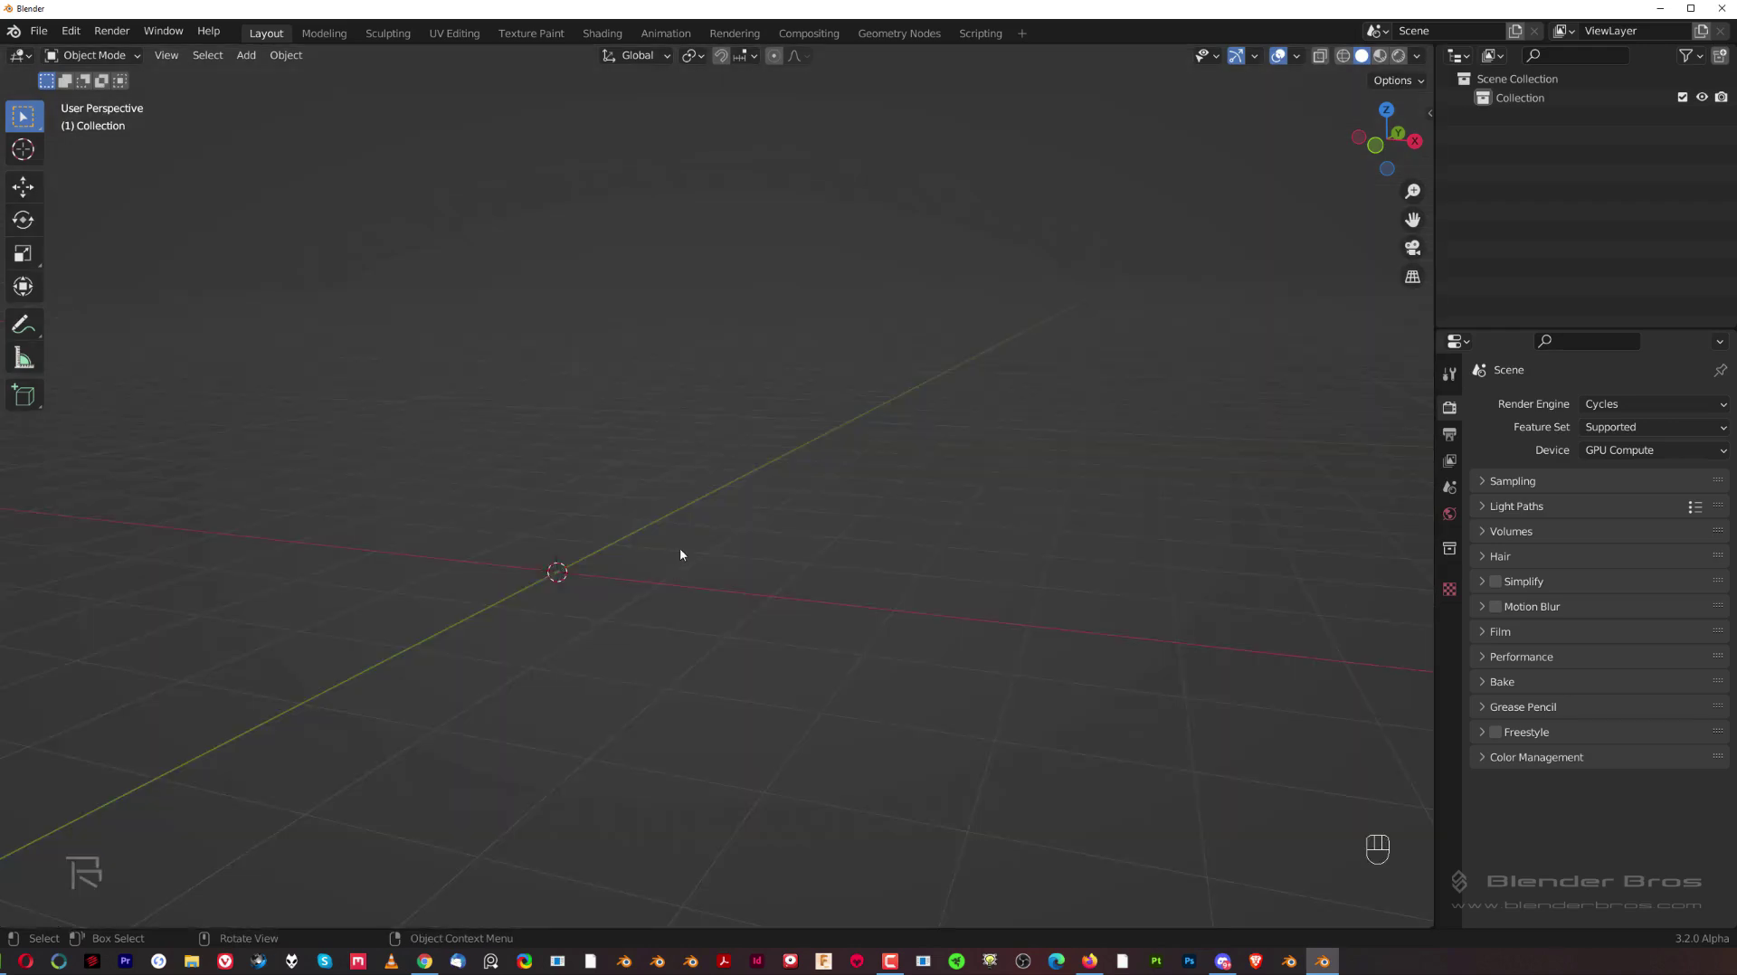
Add a cube at the scene's origin and assign a new material to it.
key("shift+a")
left_click(767, 567)
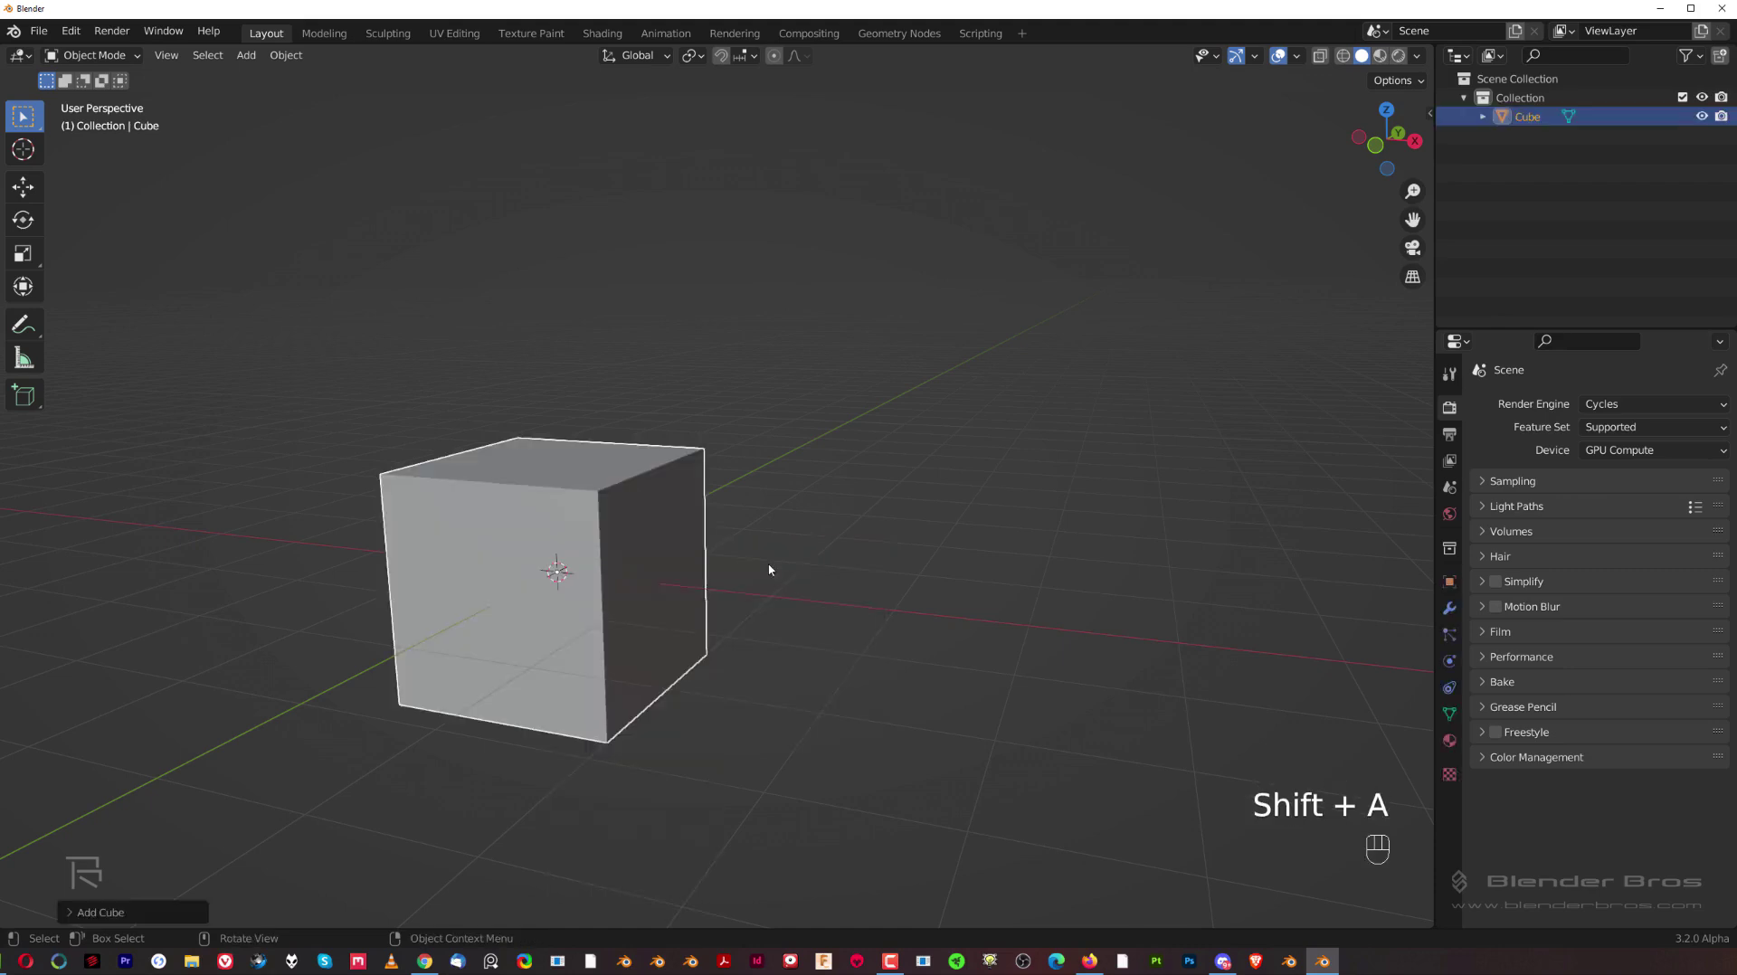
left_click(1449, 740)
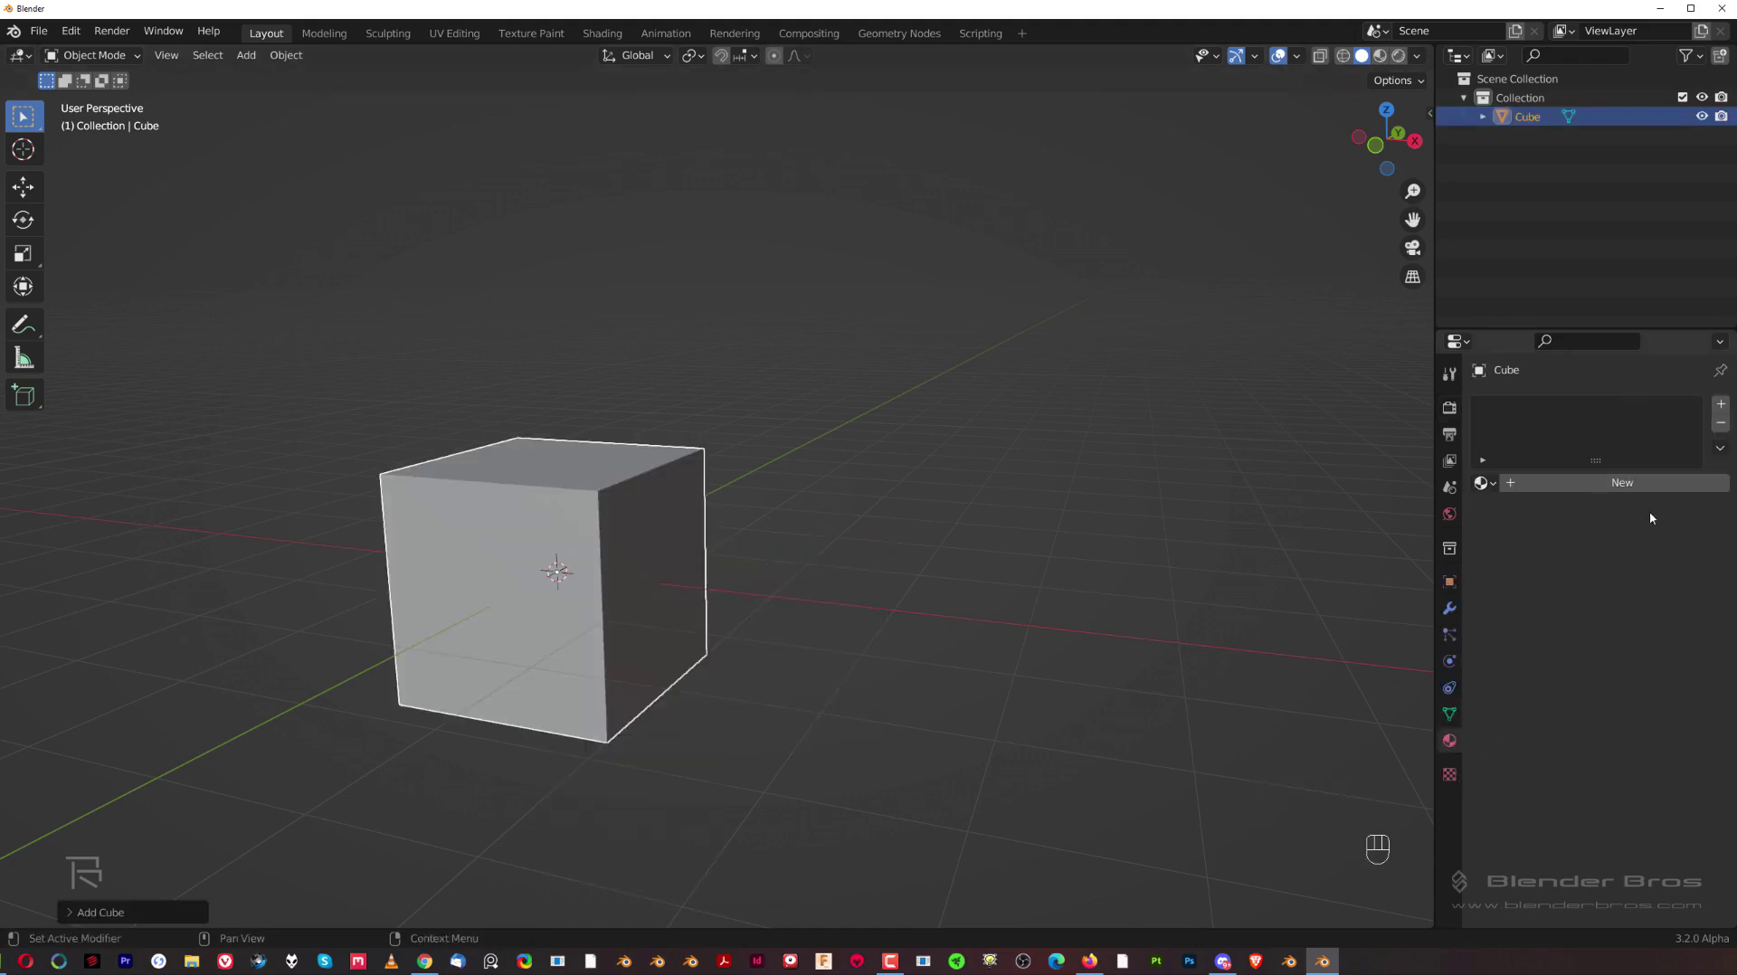
left_click(1587, 482)
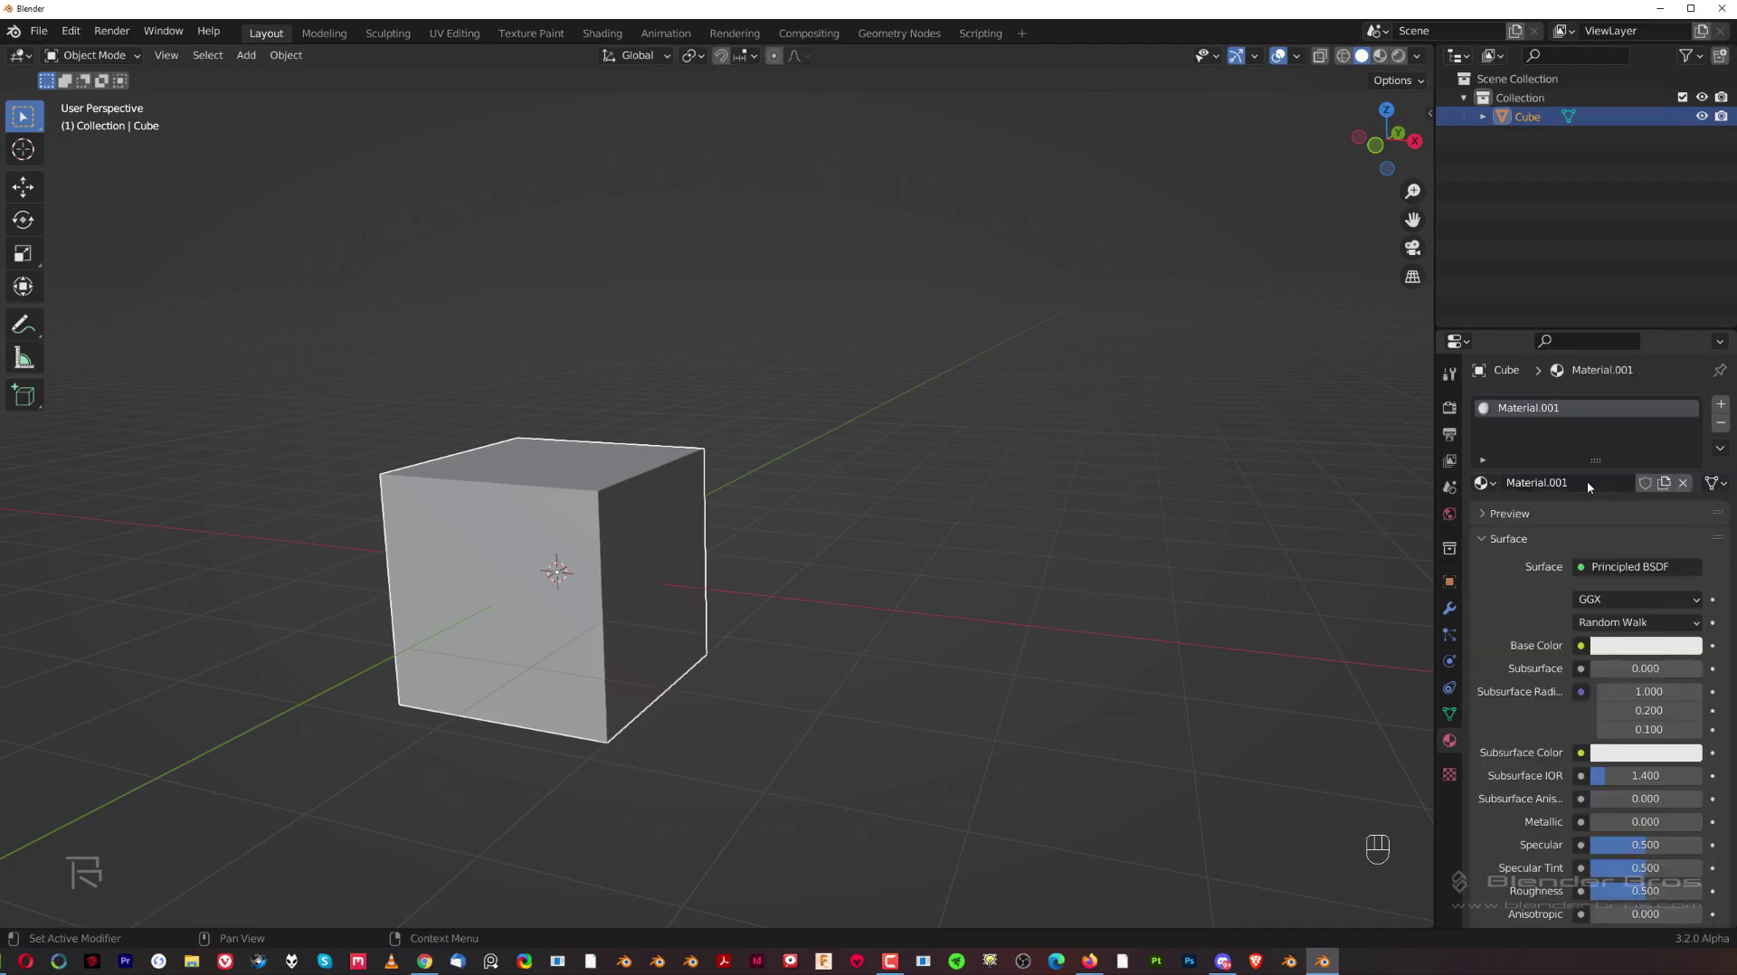
Darken the cube material's base colour to grey, set Metallic to 1.000 and preview the cube against the HDRI in rendered shading.
left_click(1646, 645)
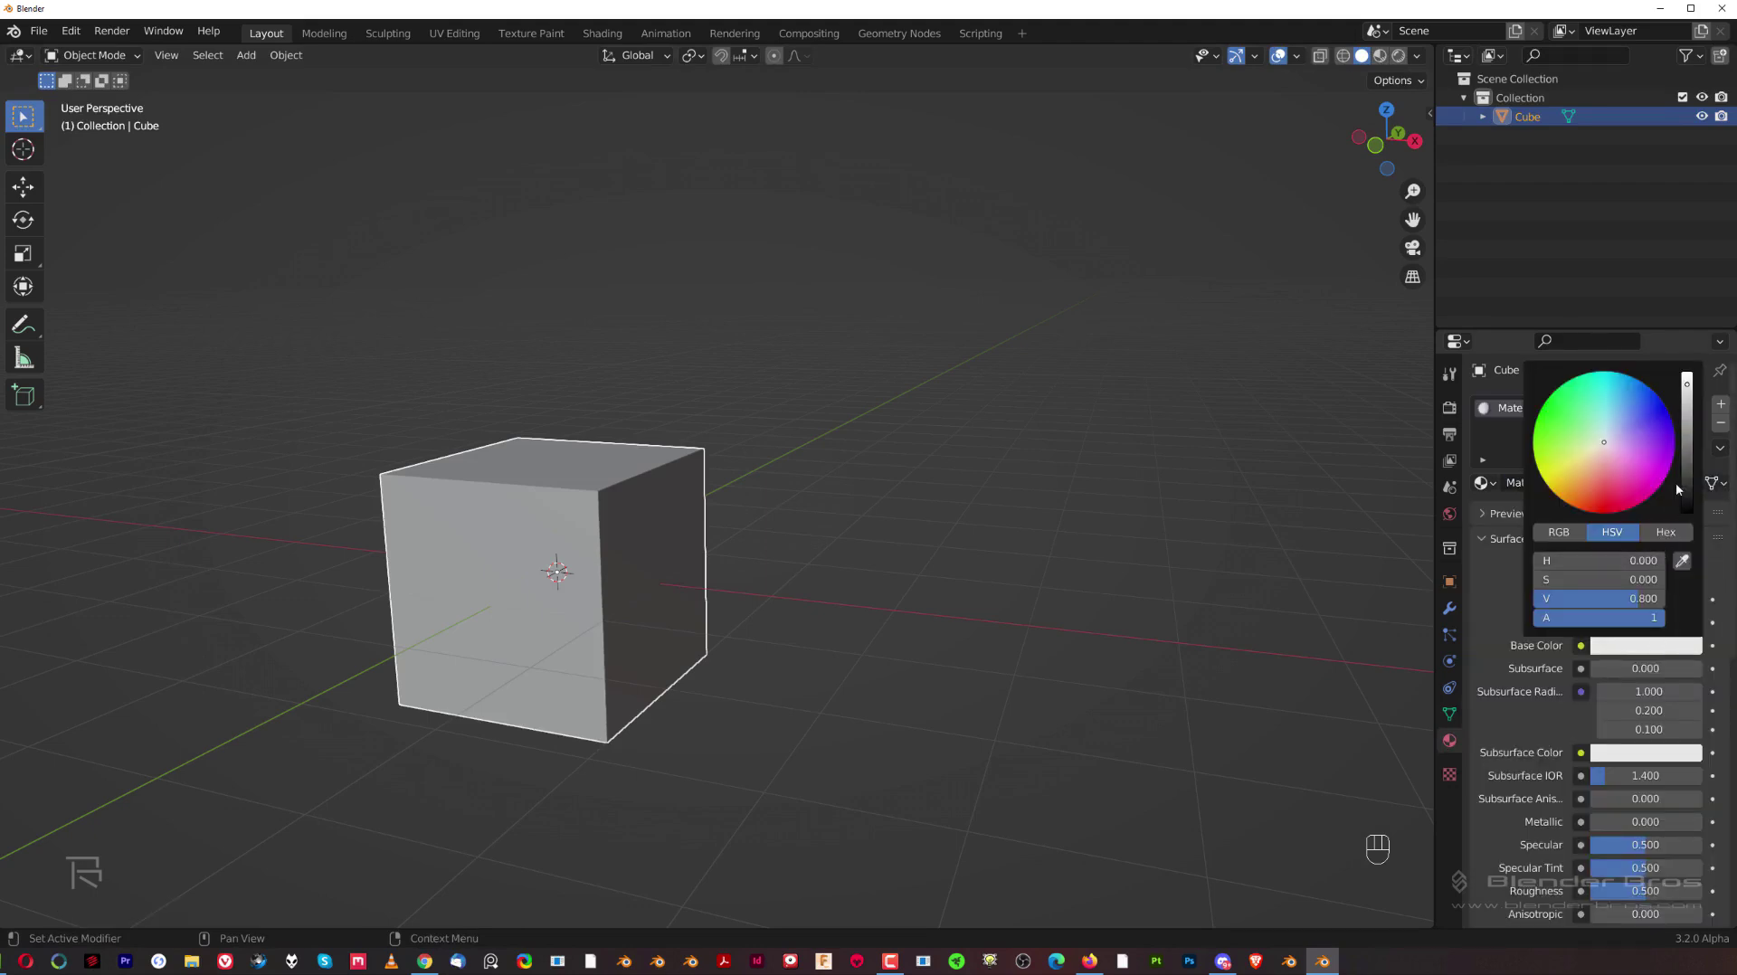
left_click_drag(1686, 407, 1686, 462)
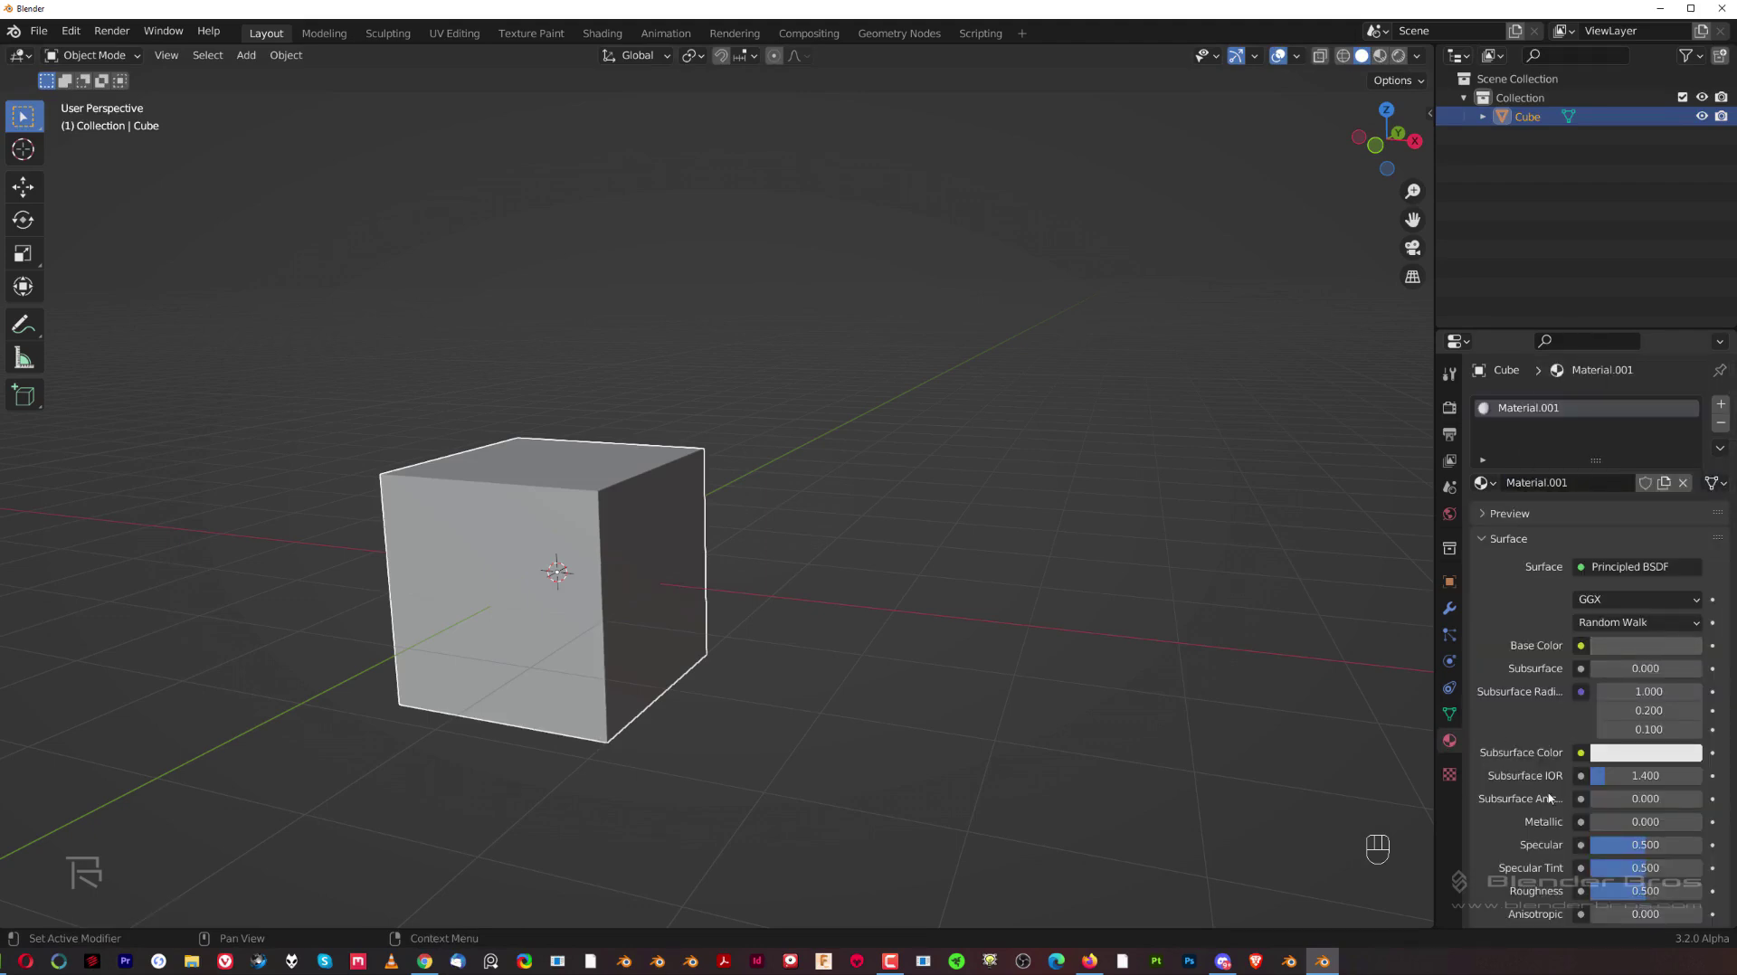
left_click_drag(1596, 821, 1704, 822)
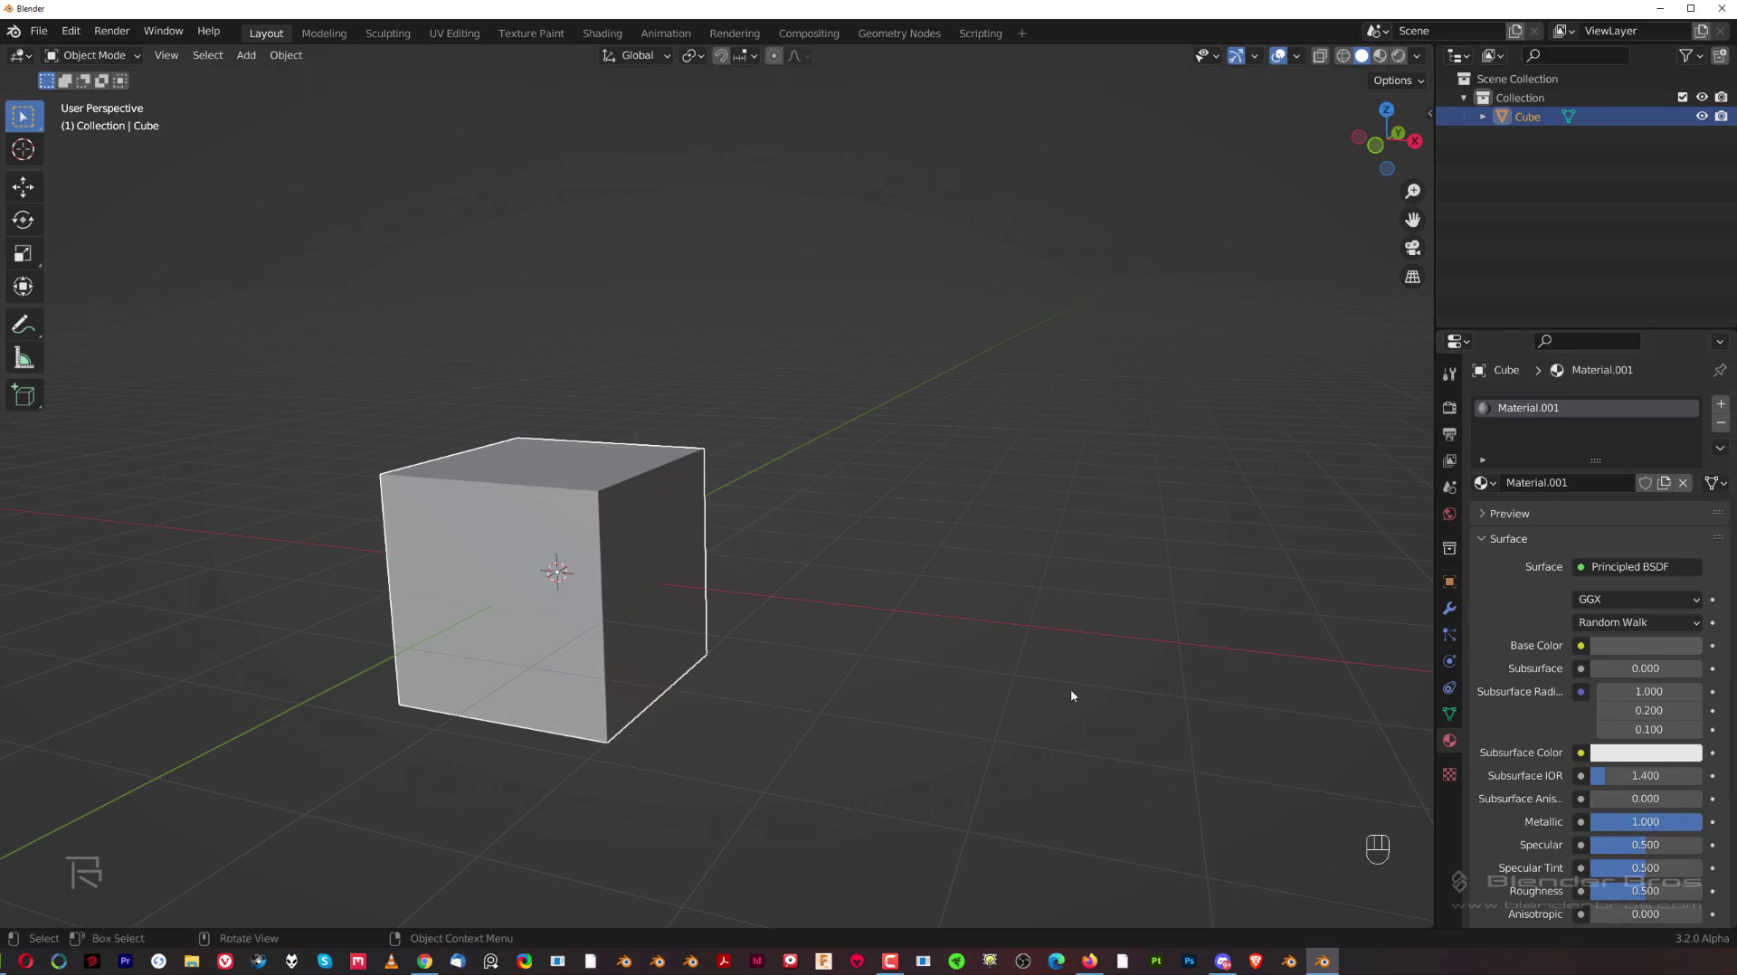
left_click(1398, 55)
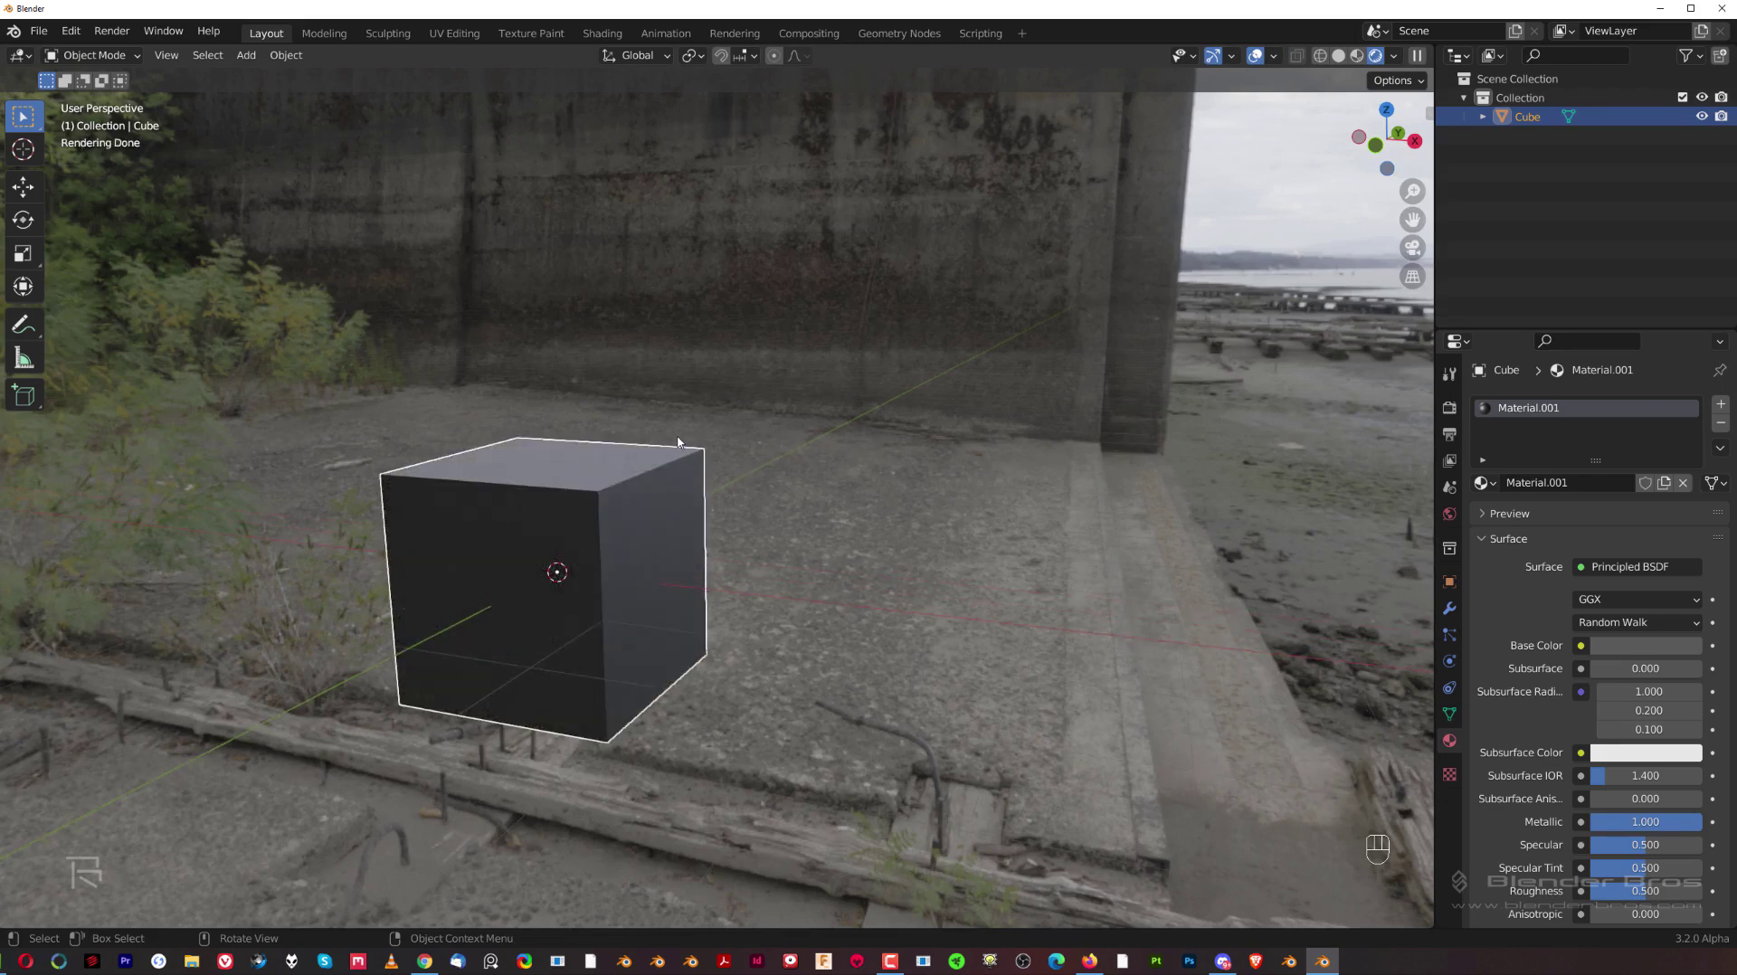
middle_click_drag(678, 443, 1265, 766)
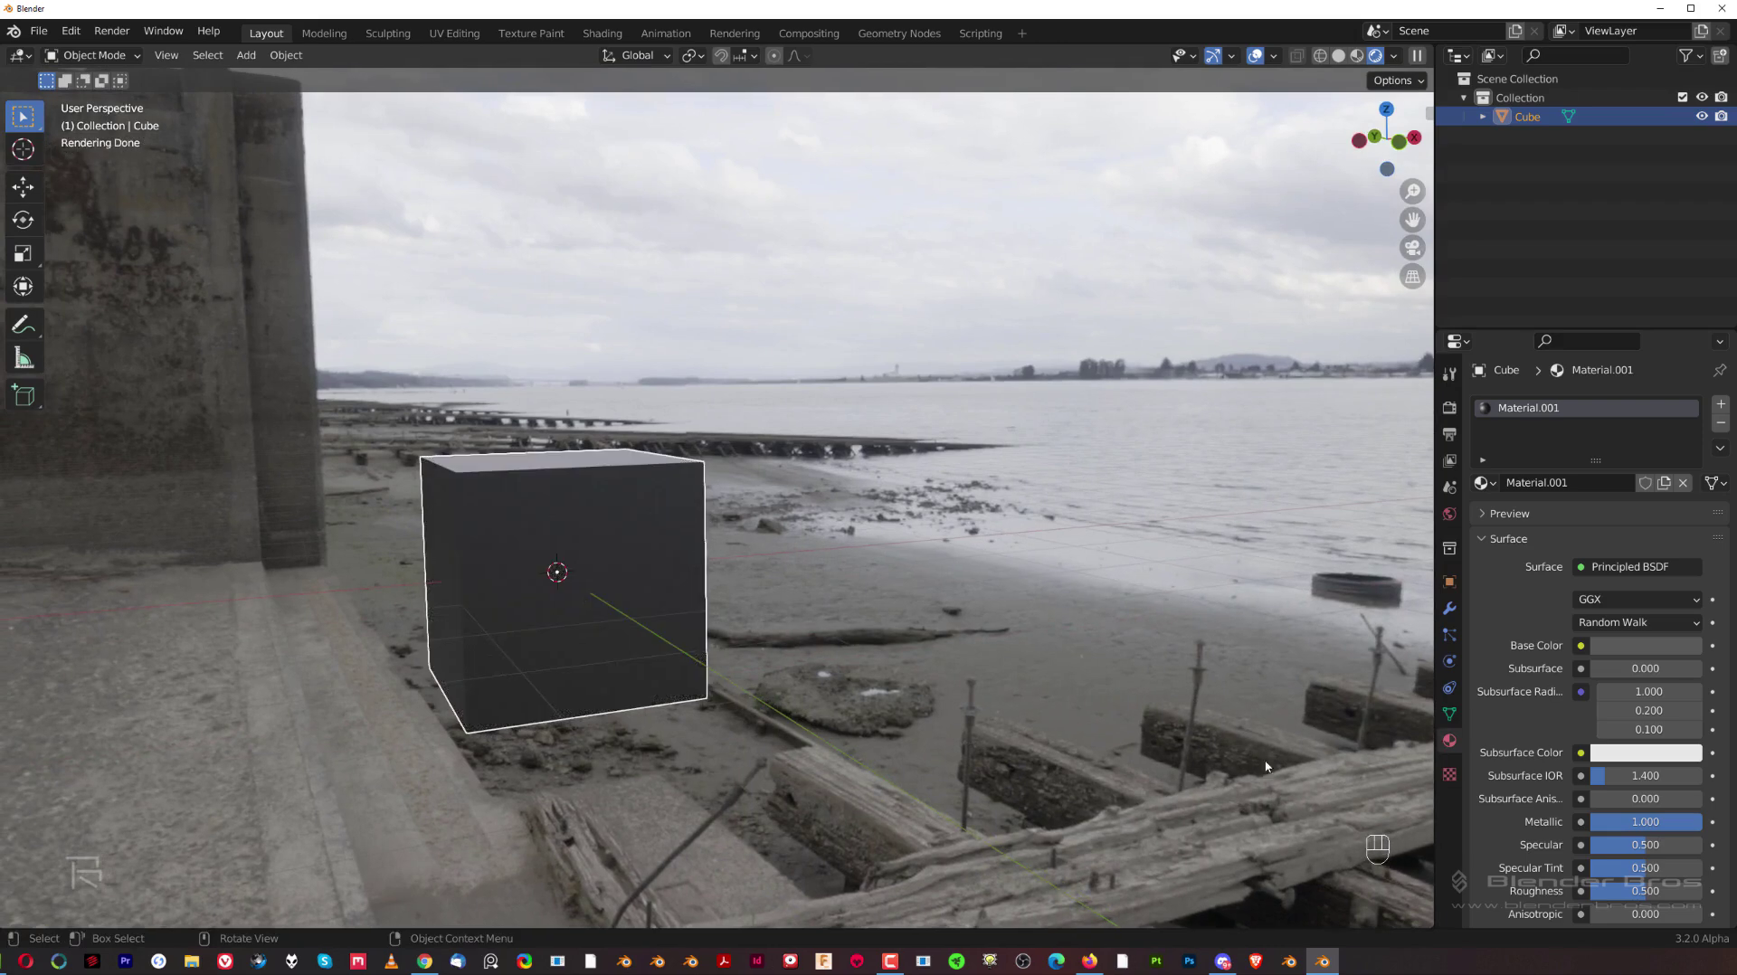
Split the 3D viewport horizontally and show the World nodes in a Shader Editor beneath it.
left_click(1428, 919)
left_click_drag(1428, 919, 1416, 562)
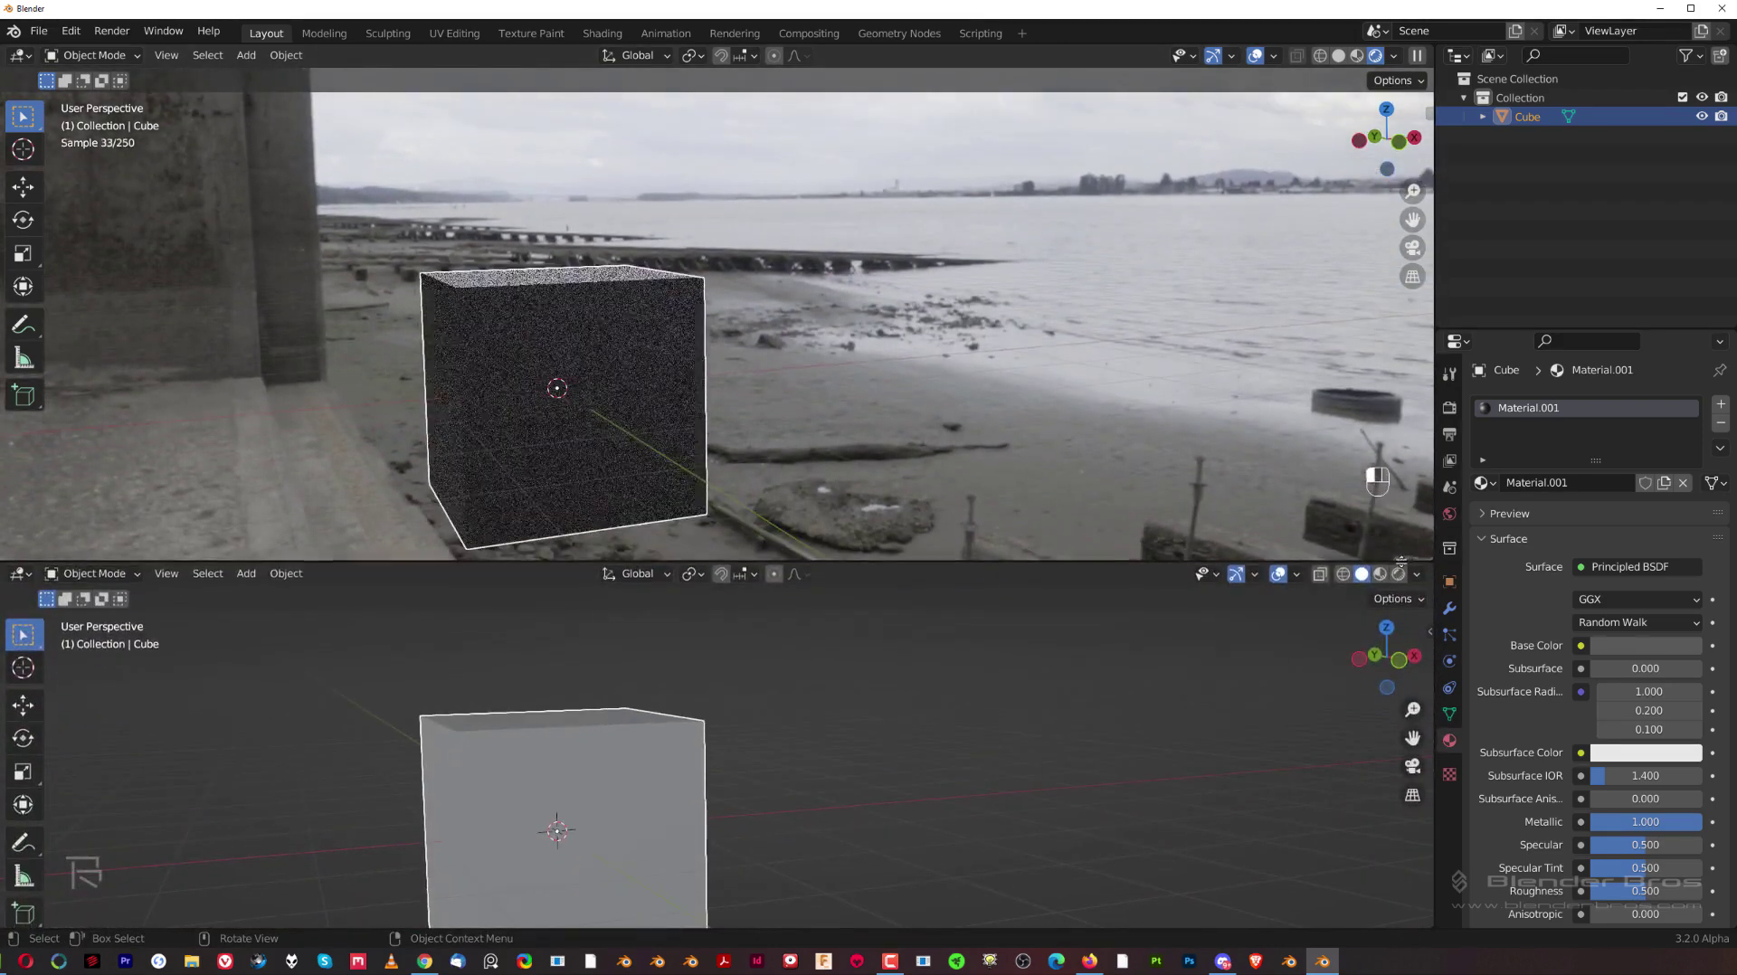
left_click(20, 574)
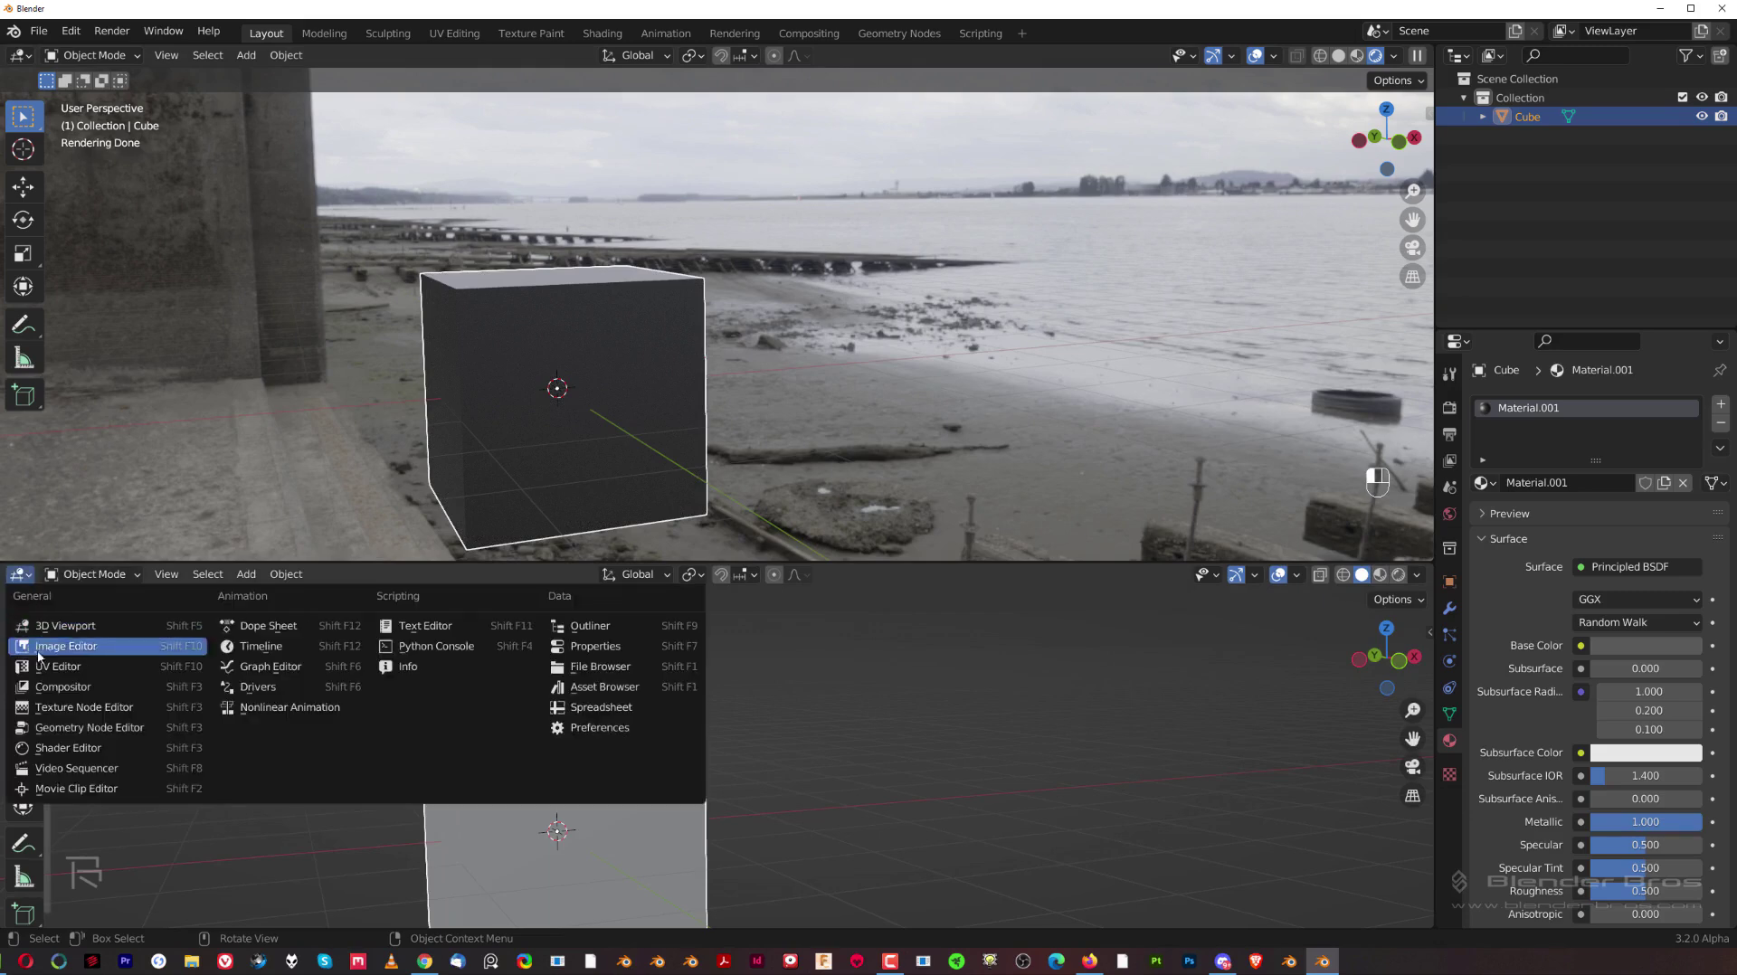
left_click(75, 747)
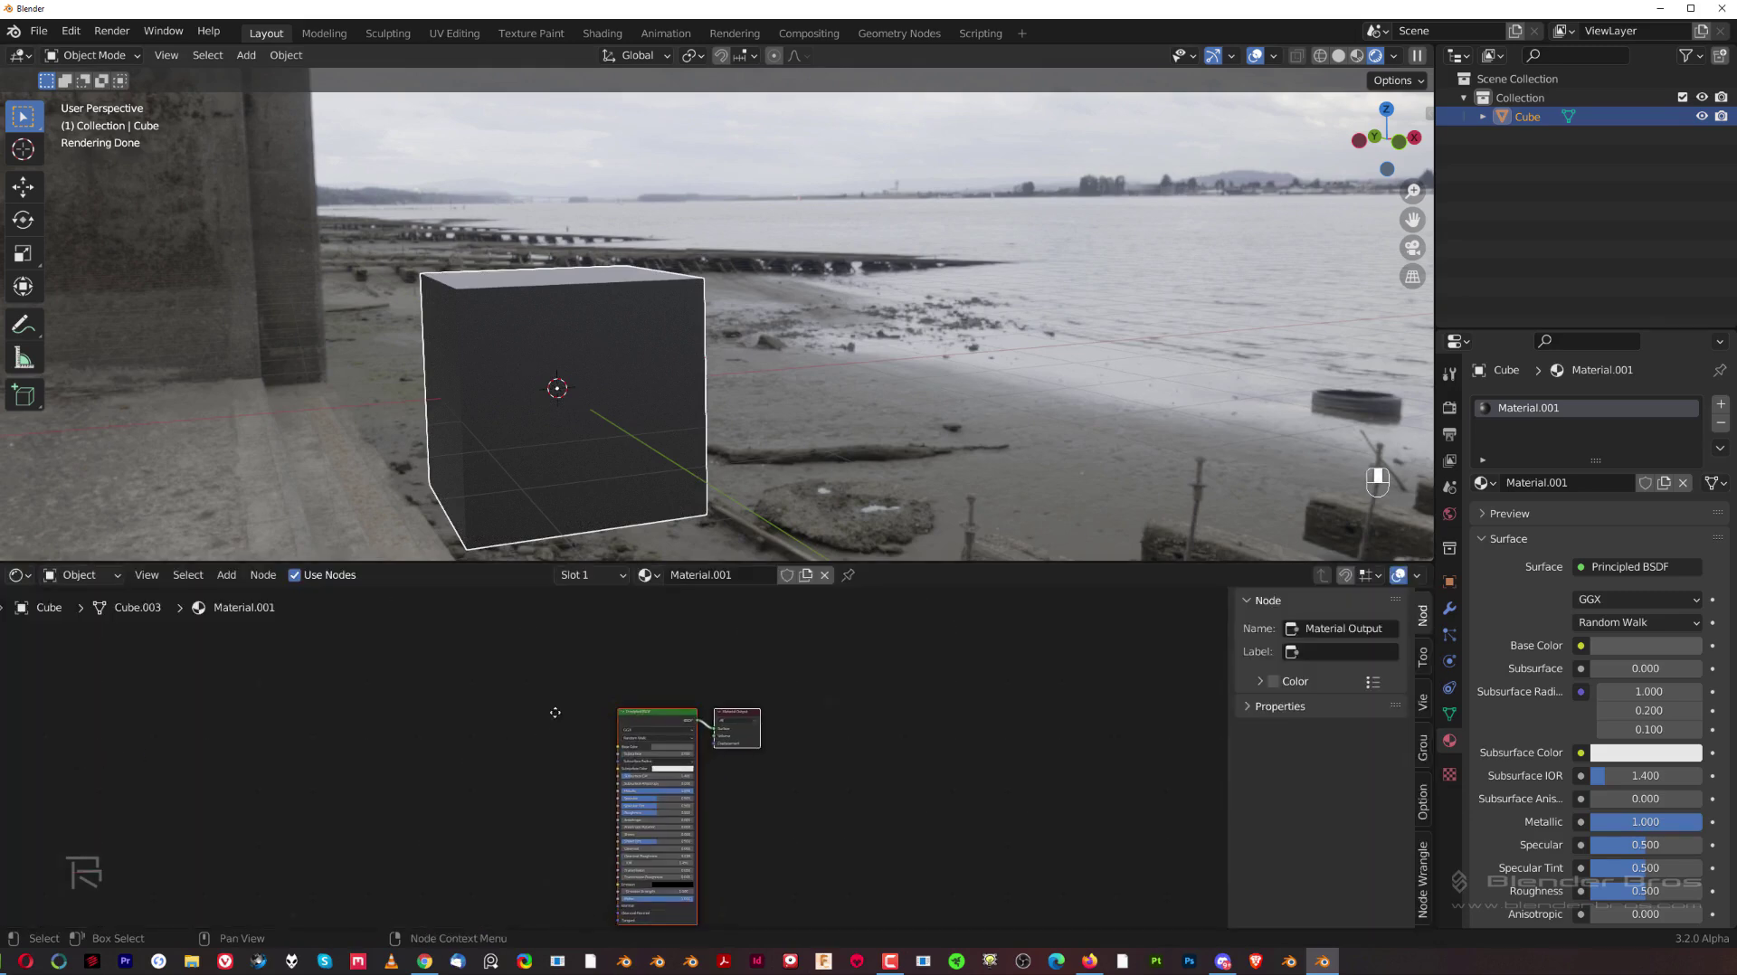
left_click(86, 576)
left_click(112, 616)
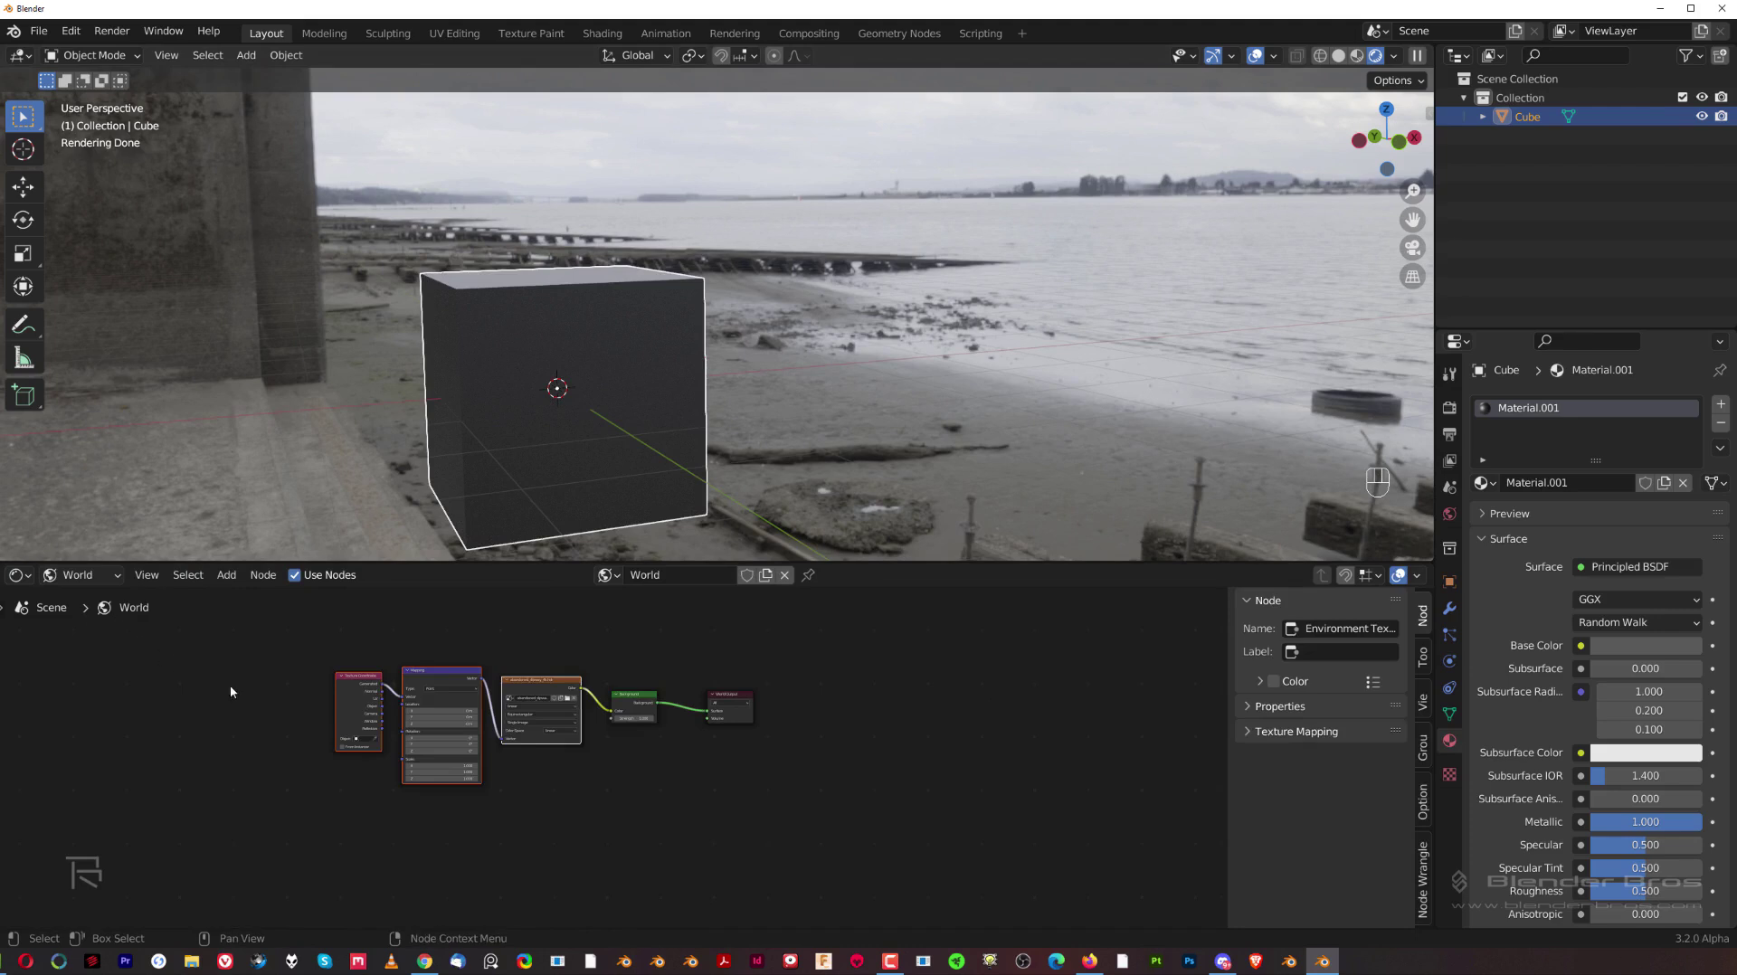
scroll(414, 732, "up", 3)
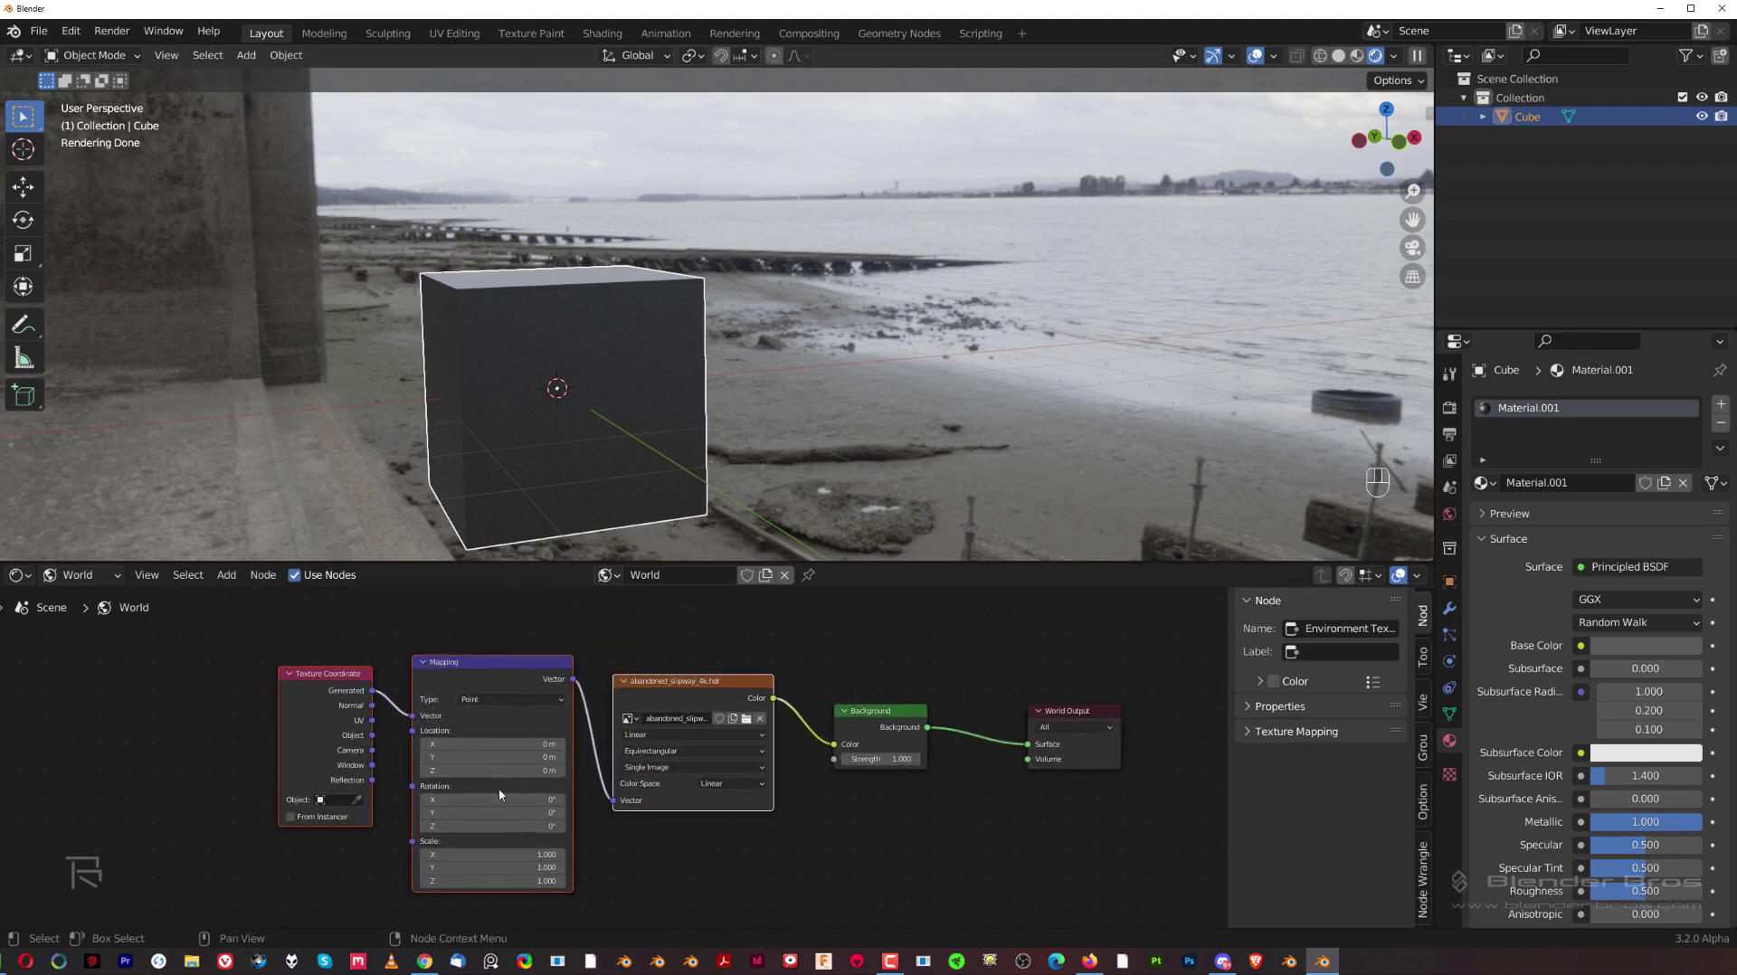
Set the Mapping node's Z rotation to 2.7° and switch the render engine to Eevee.
left_click_drag(474, 826, 588, 826)
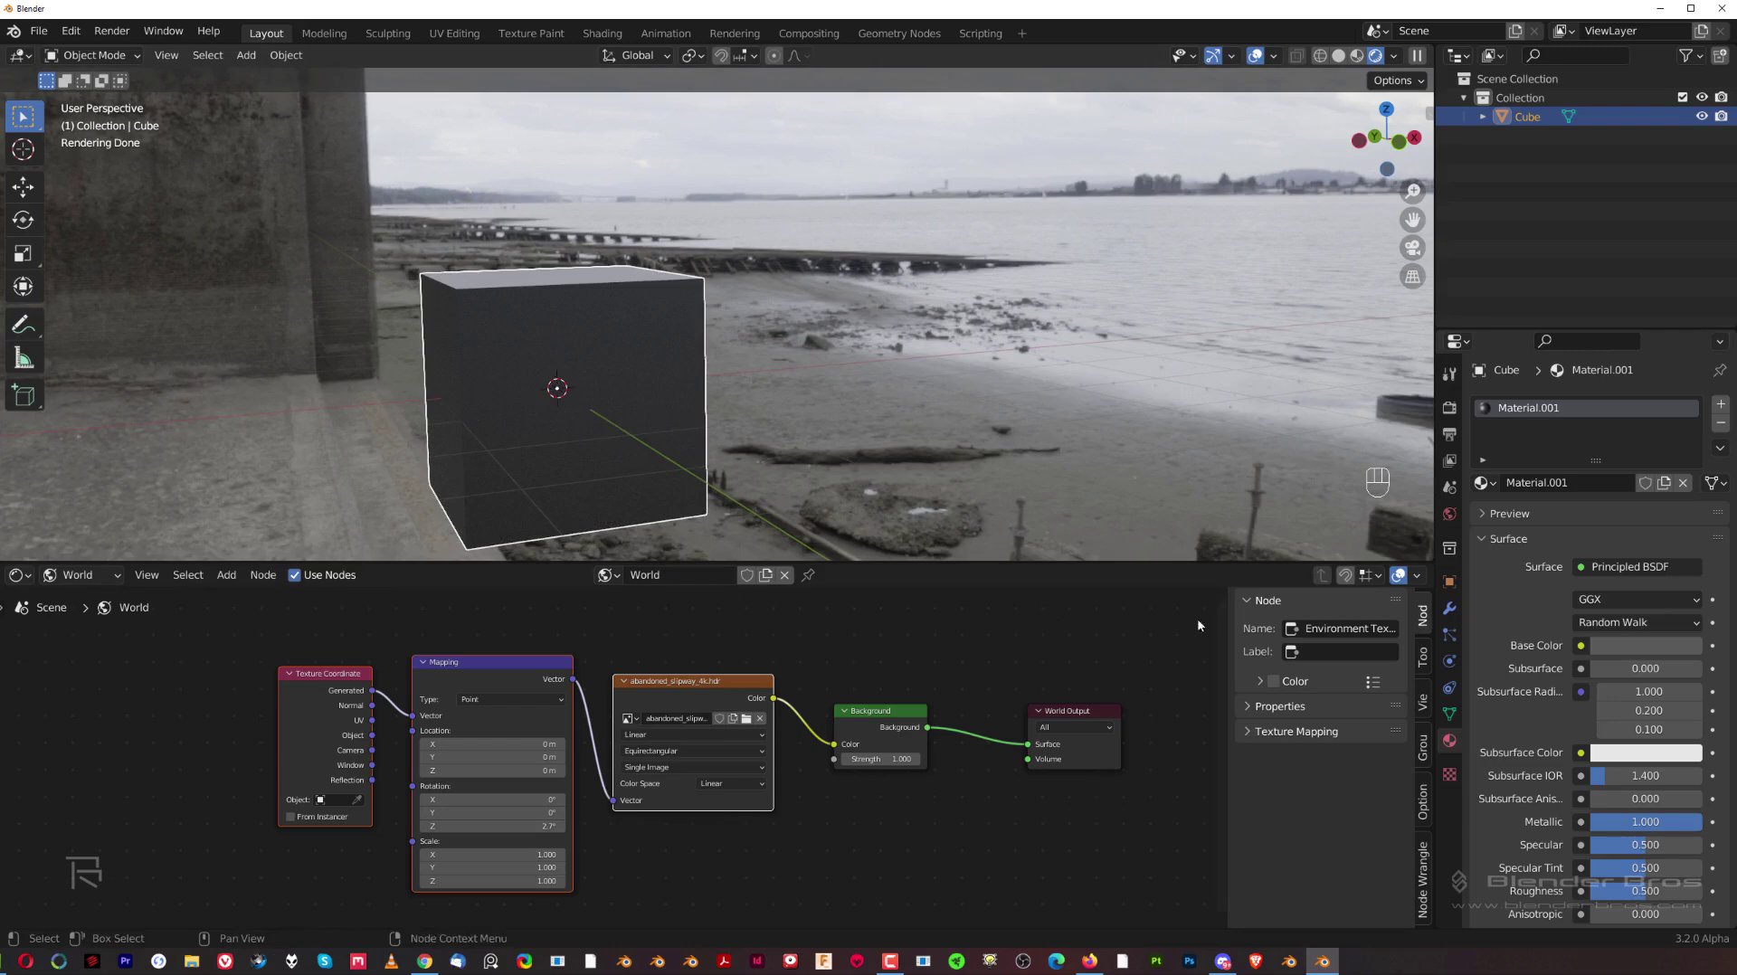
left_click(1449, 408)
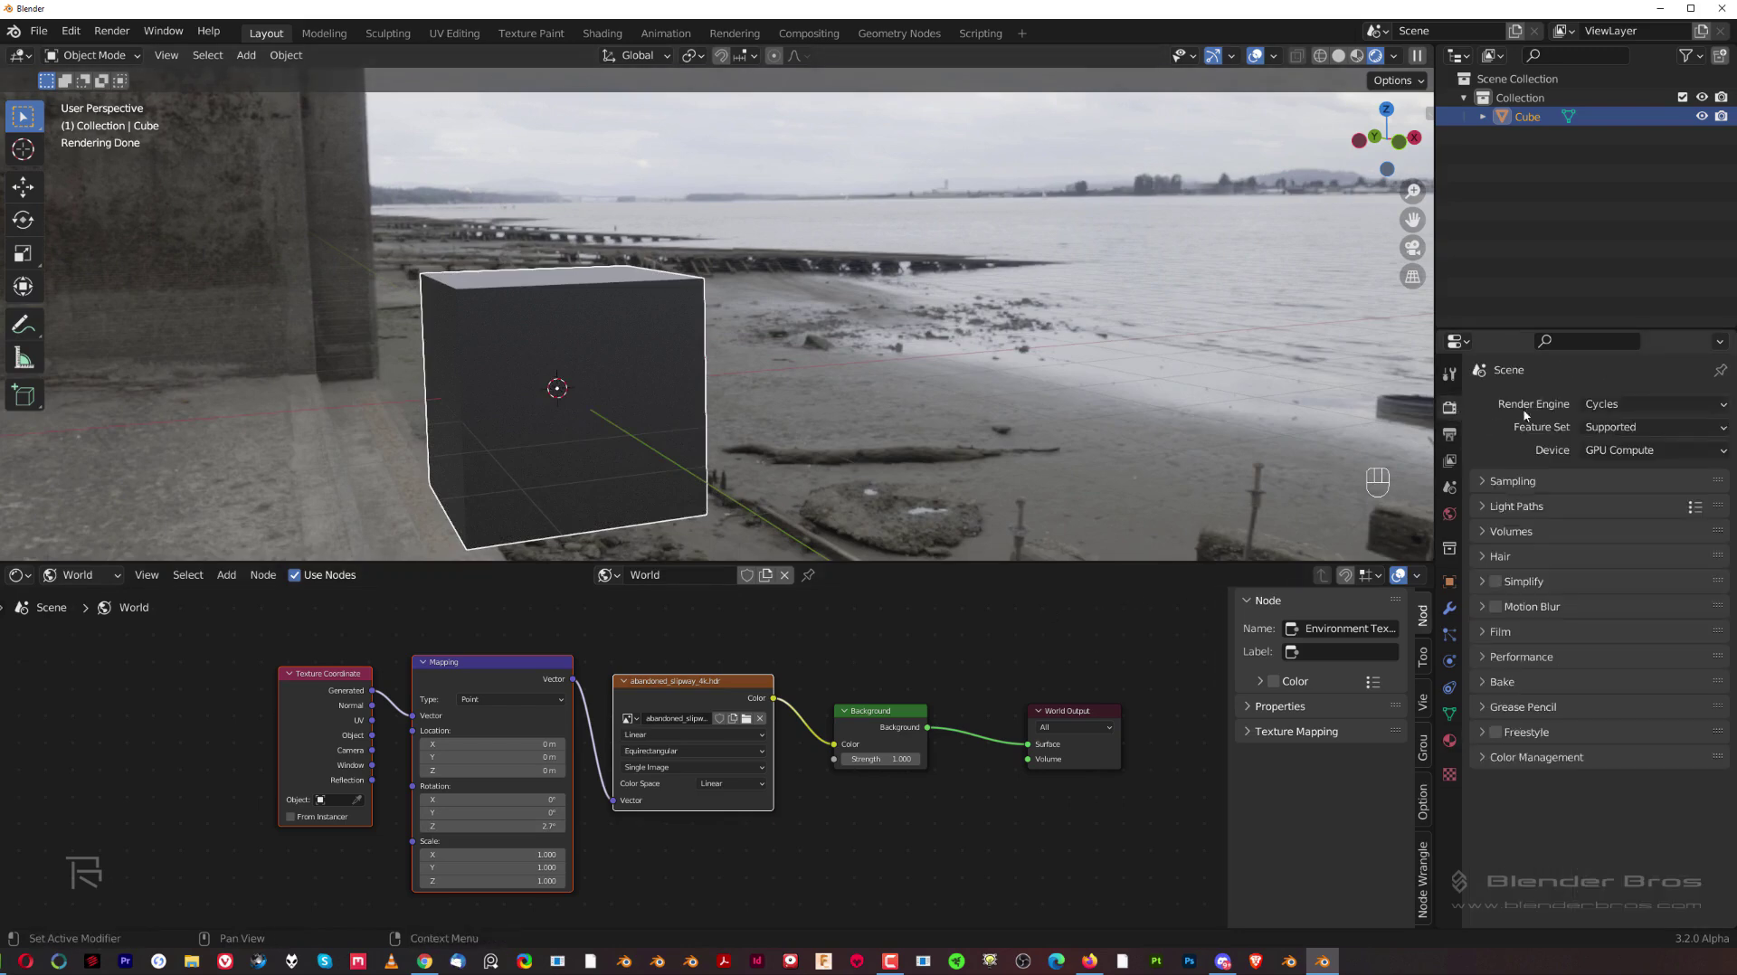
left_click(1646, 404)
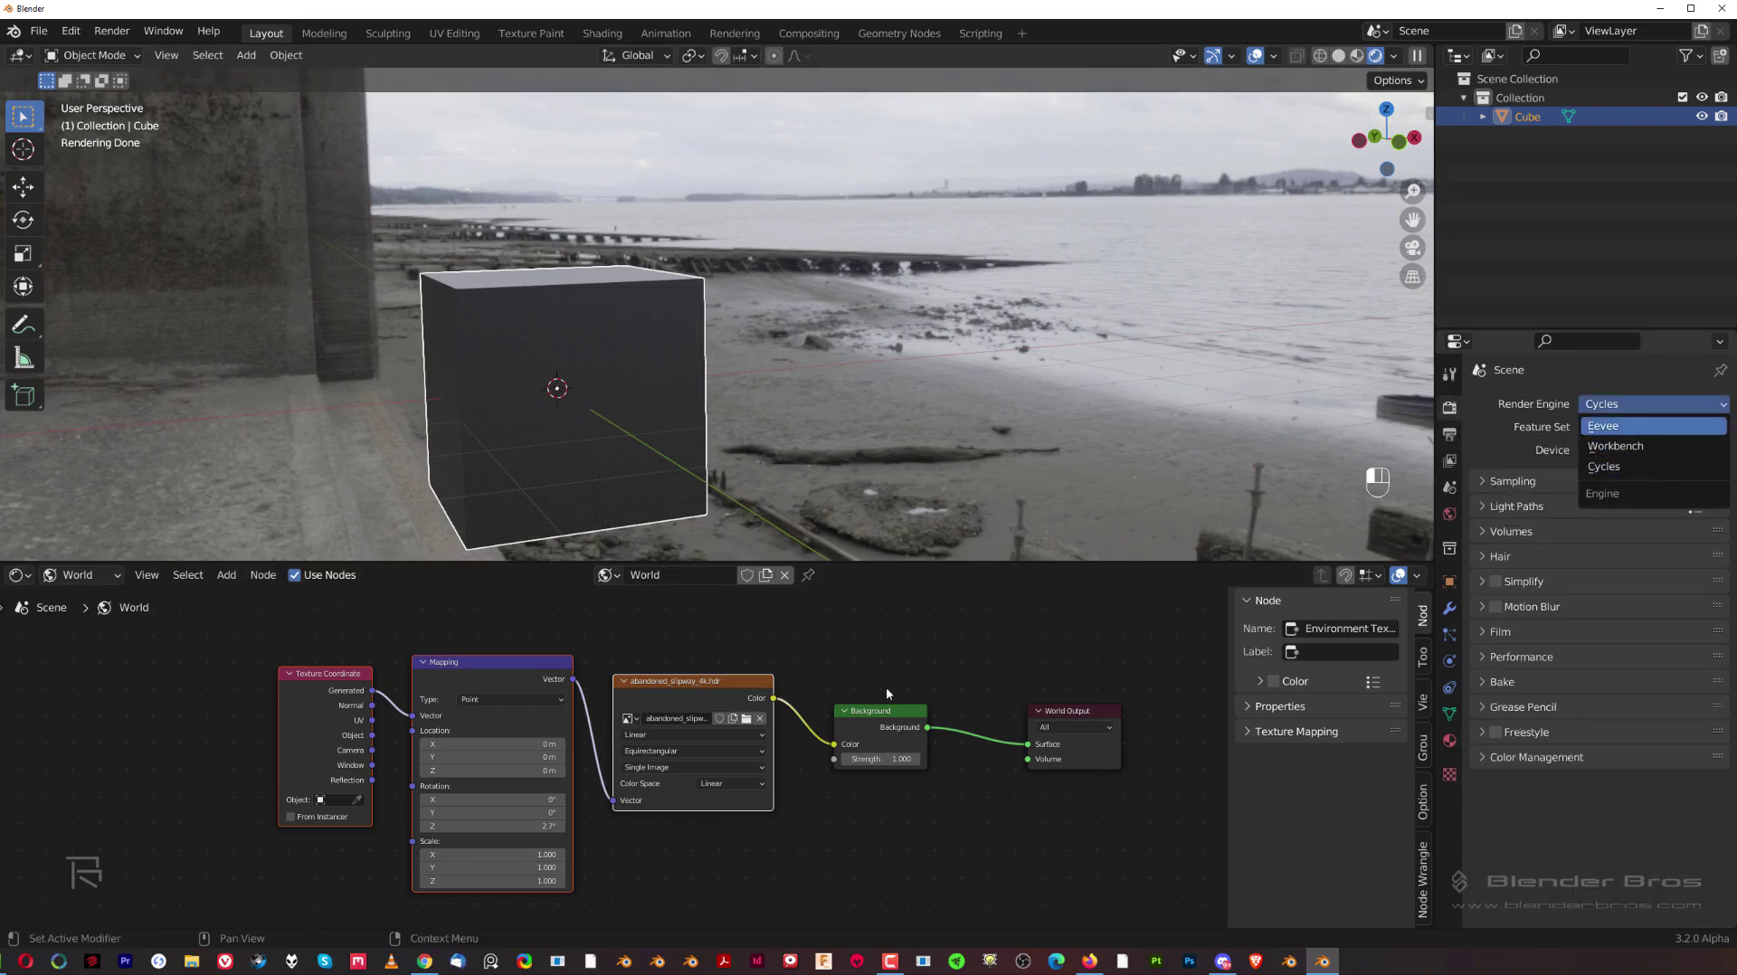
key("Return")
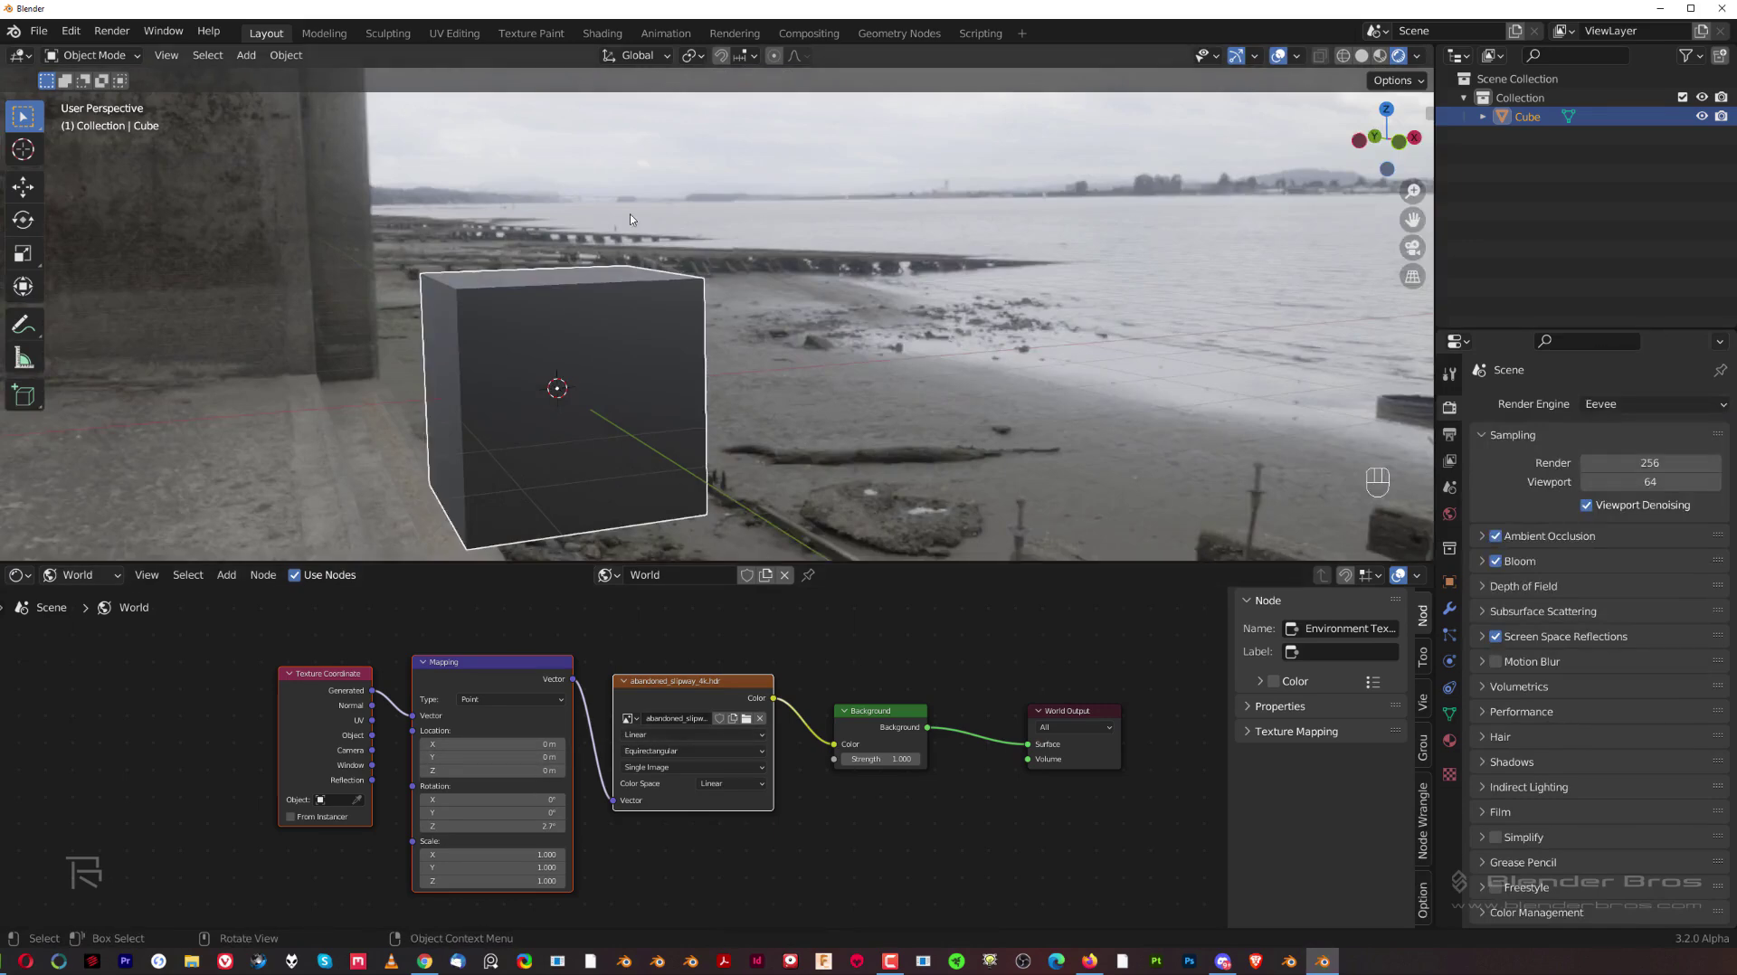
Try rotating the HDRI about Z with the Mapping node, and reset its Z rotation to 0°.
mouse_move(481, 826)
left_mouse_down()
mouse_move(542, 826)
mouse_move(479, 826)
mouse_move(514, 824)
left_mouse_up()
left_click(514, 824)
type("0")
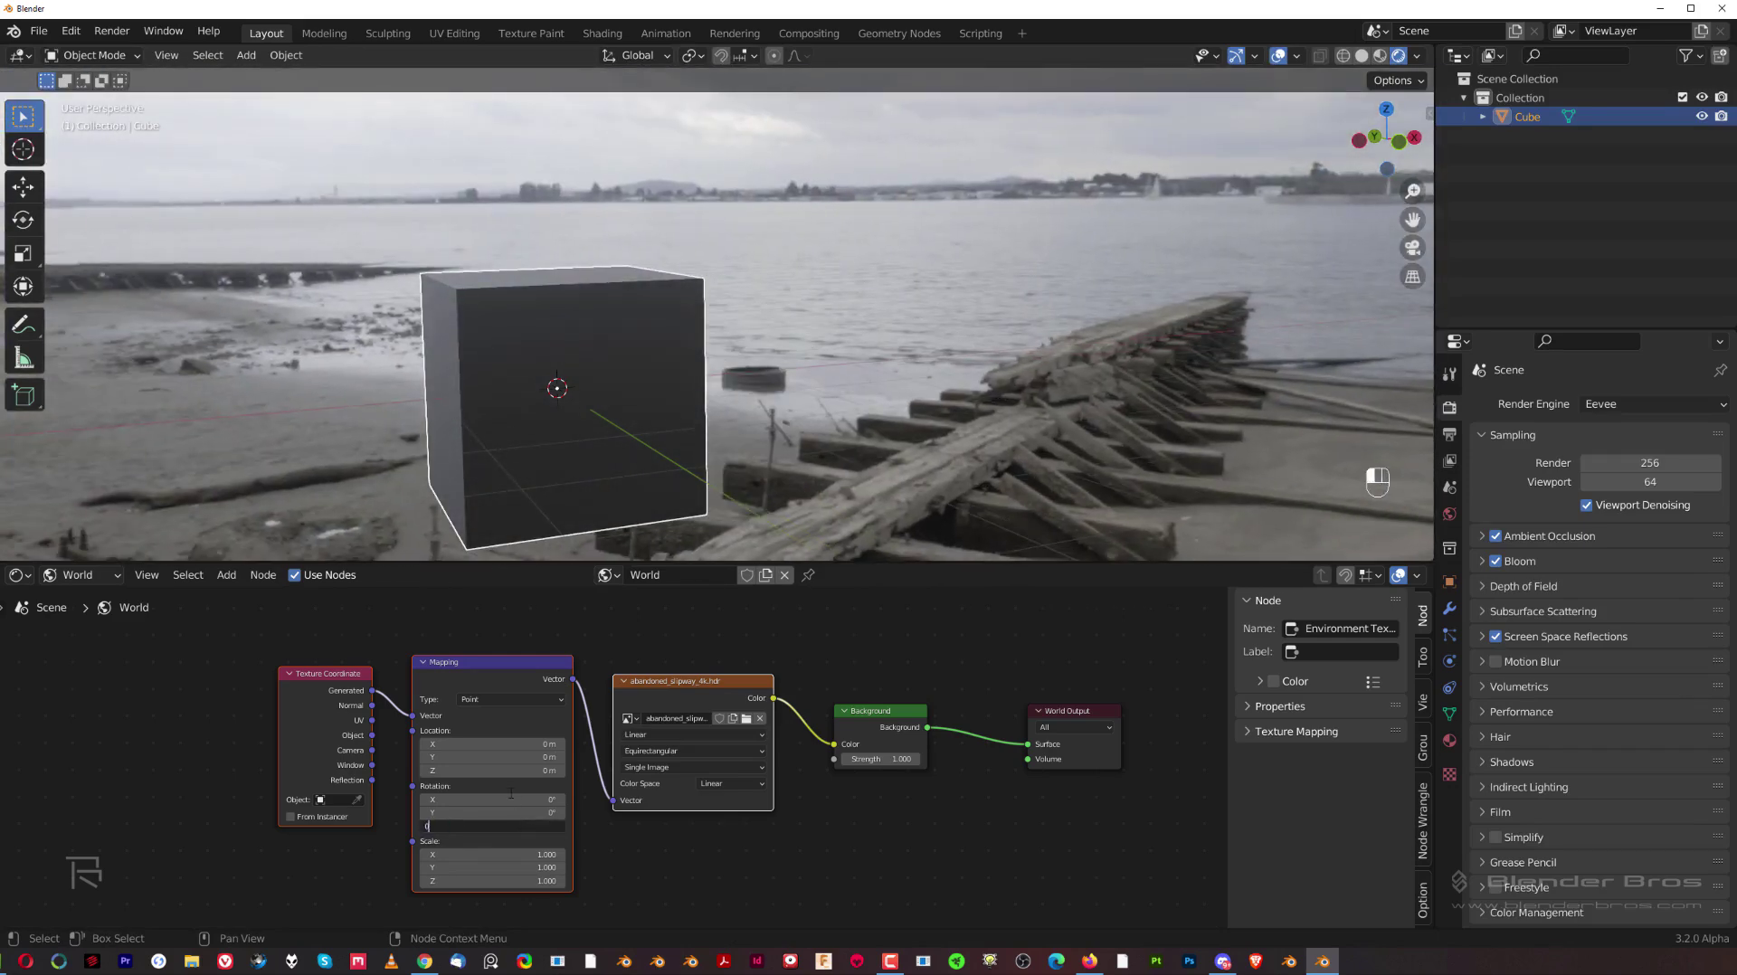
key("Return")
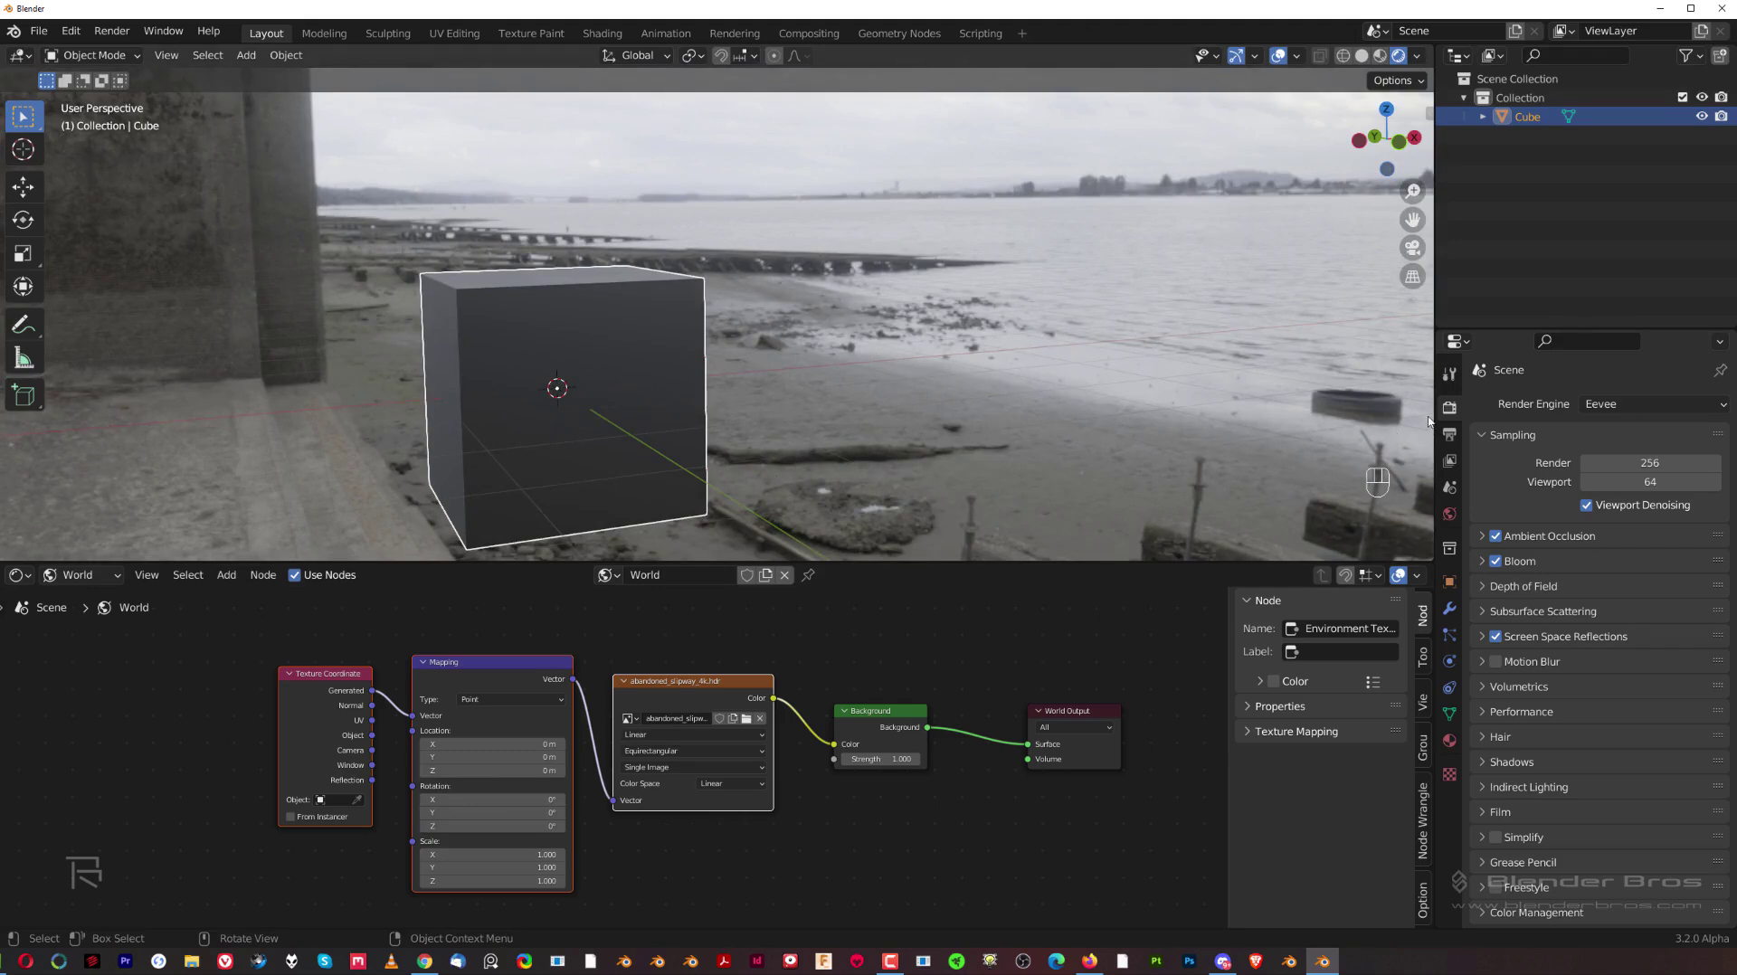
Enable the transparent film background and set the render engine back to Cycles.
left_click(1480, 814)
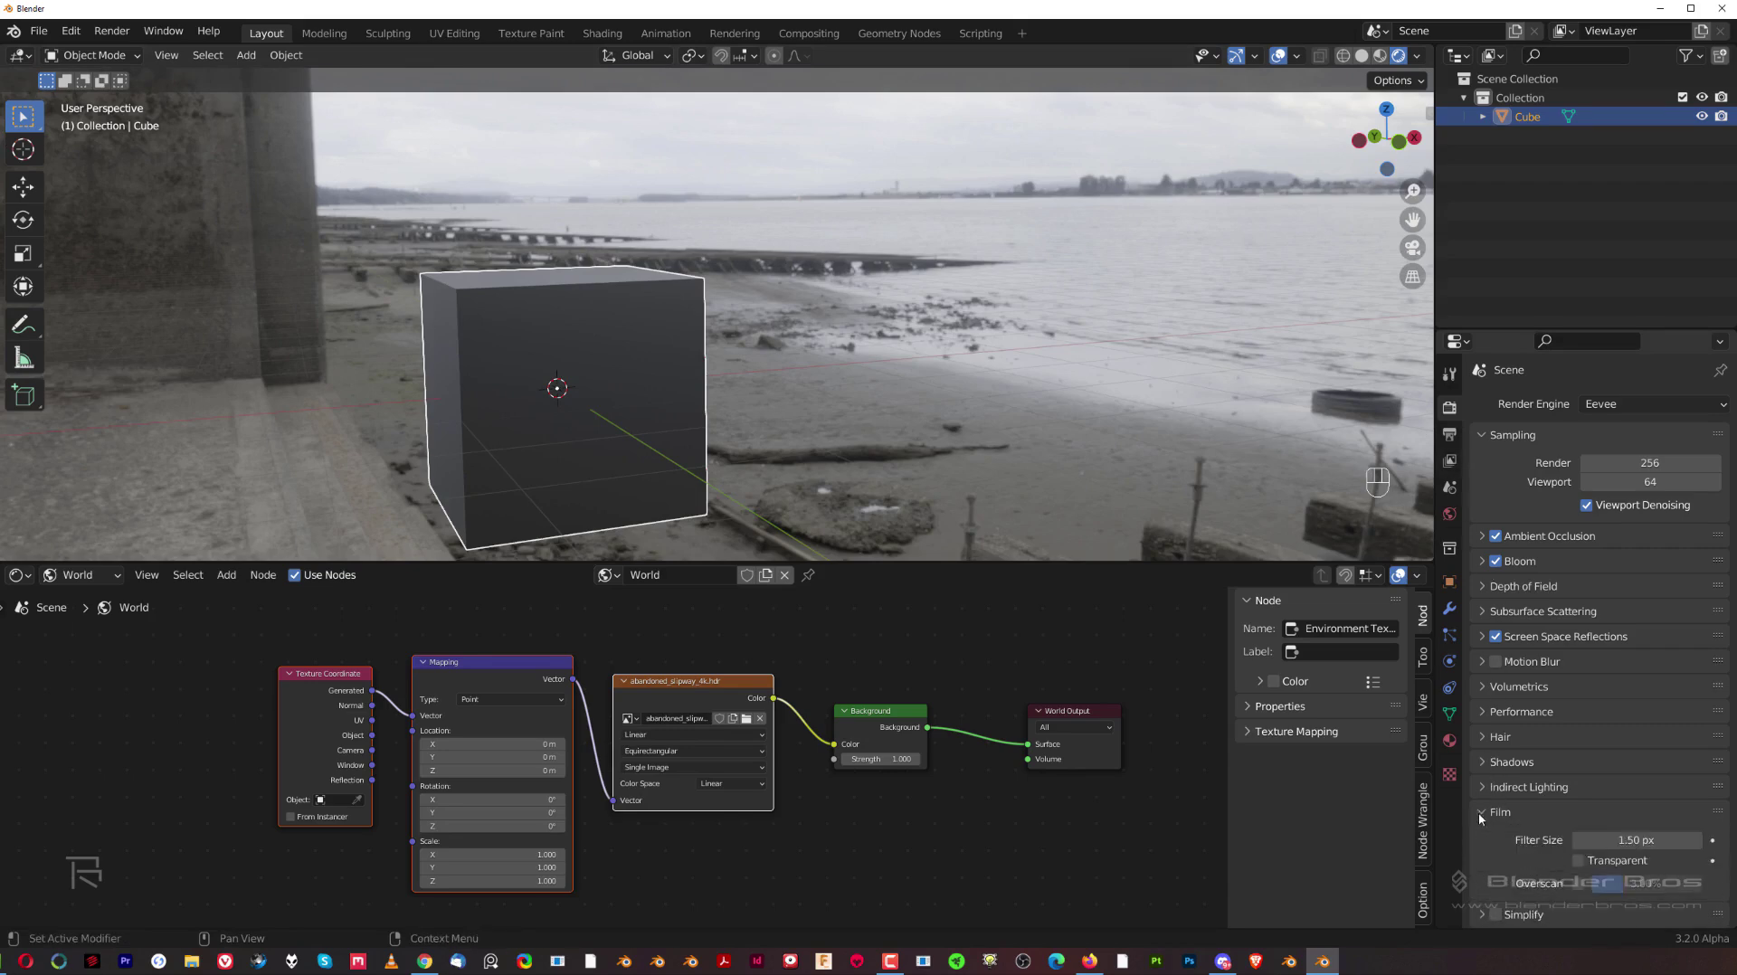
scroll(1478, 813, "down", 2)
left_click(1581, 788)
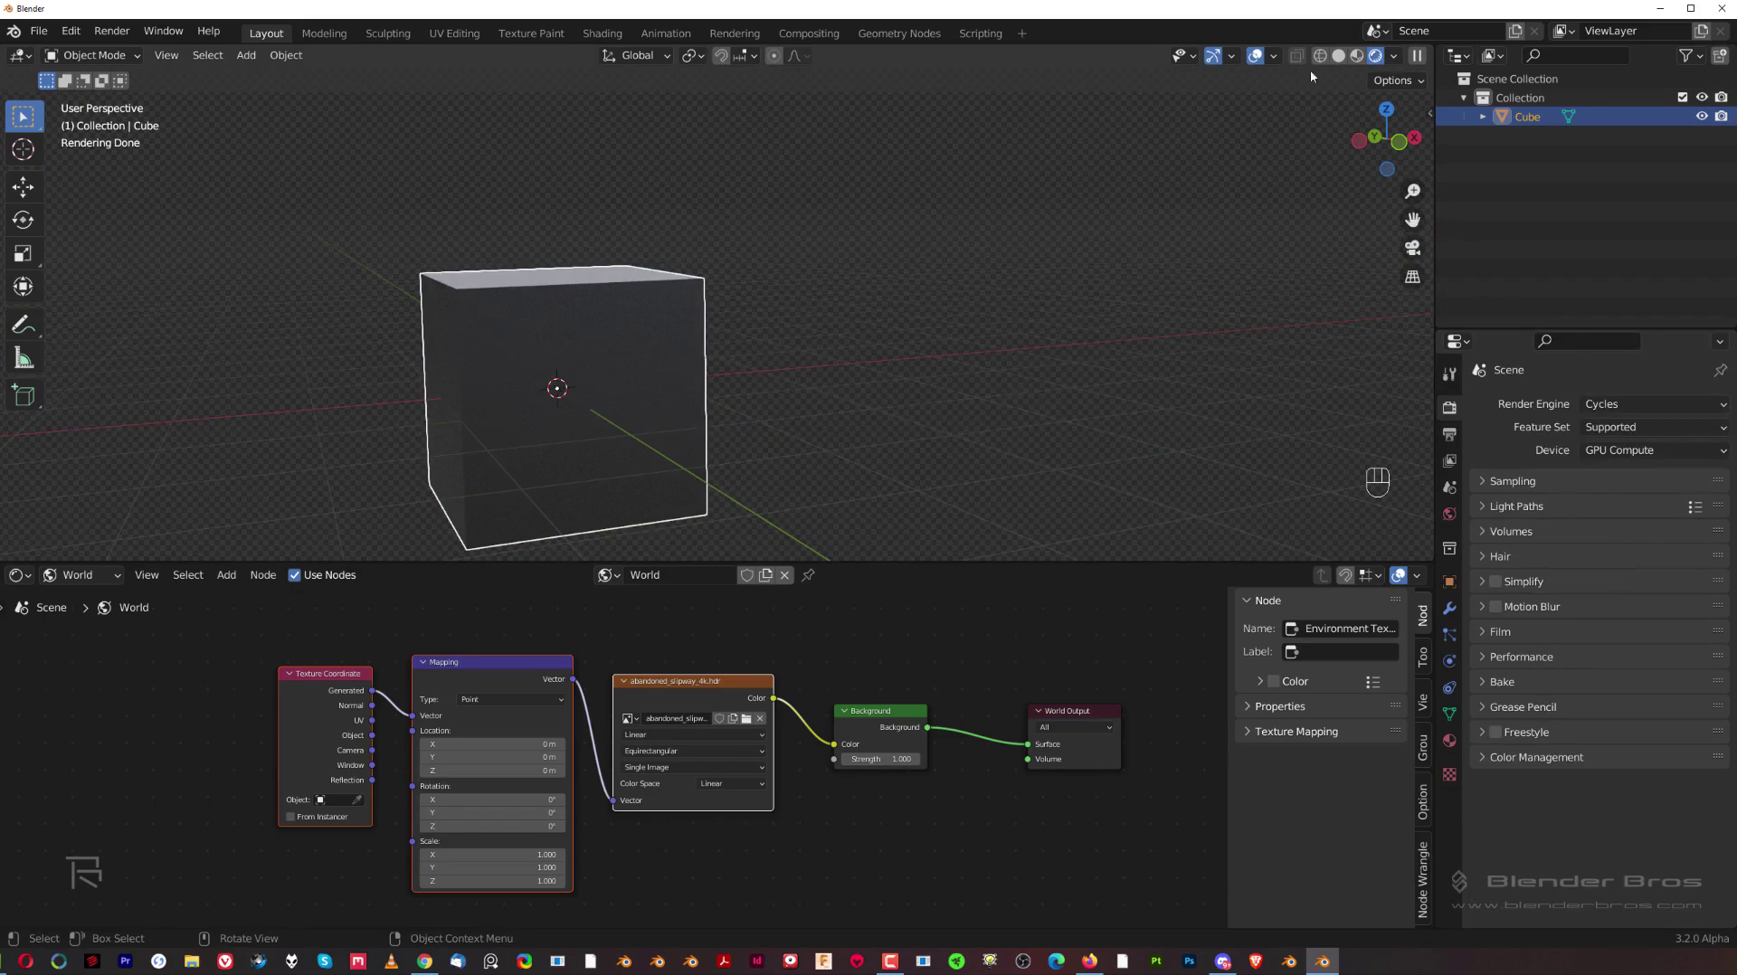
Return the viewport to solid shading, delete the cube and close the Shader Editor area.
left_click(1338, 55)
mouse_move(995, 358)
middle_mouse_down()
mouse_move(878, 391)
mouse_move(676, 340)
middle_mouse_up()
key("x")
left_click(676, 340)
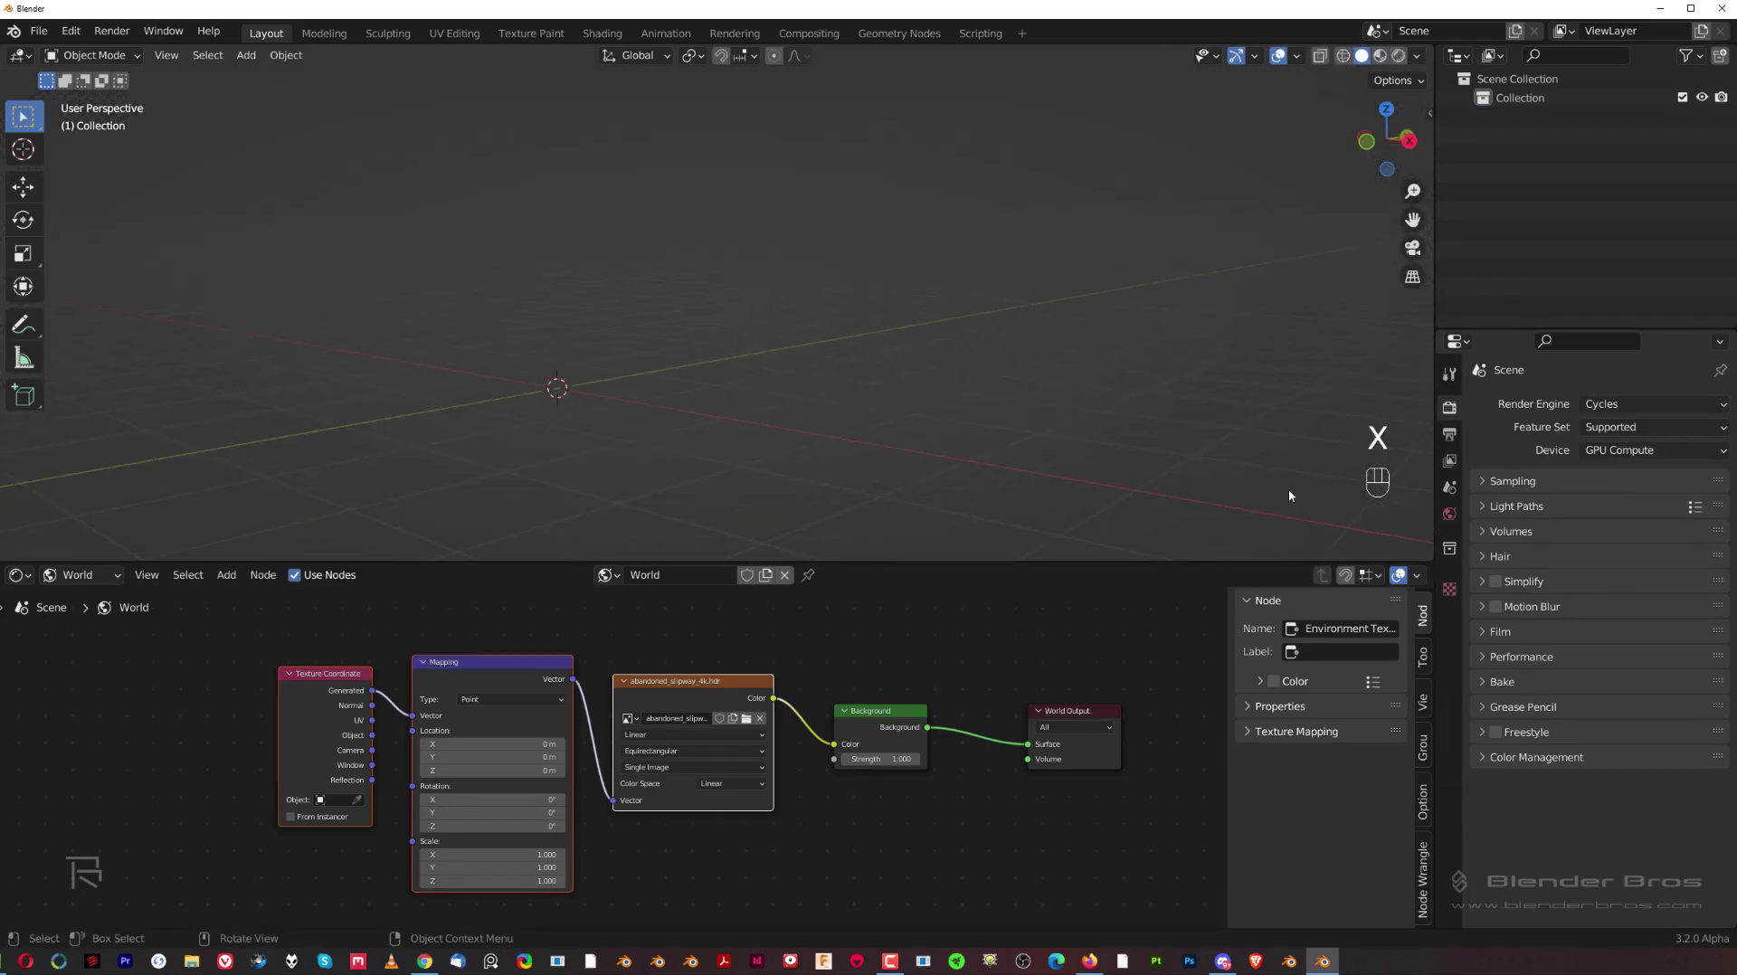
left_click_drag(1430, 552, 995, 760)
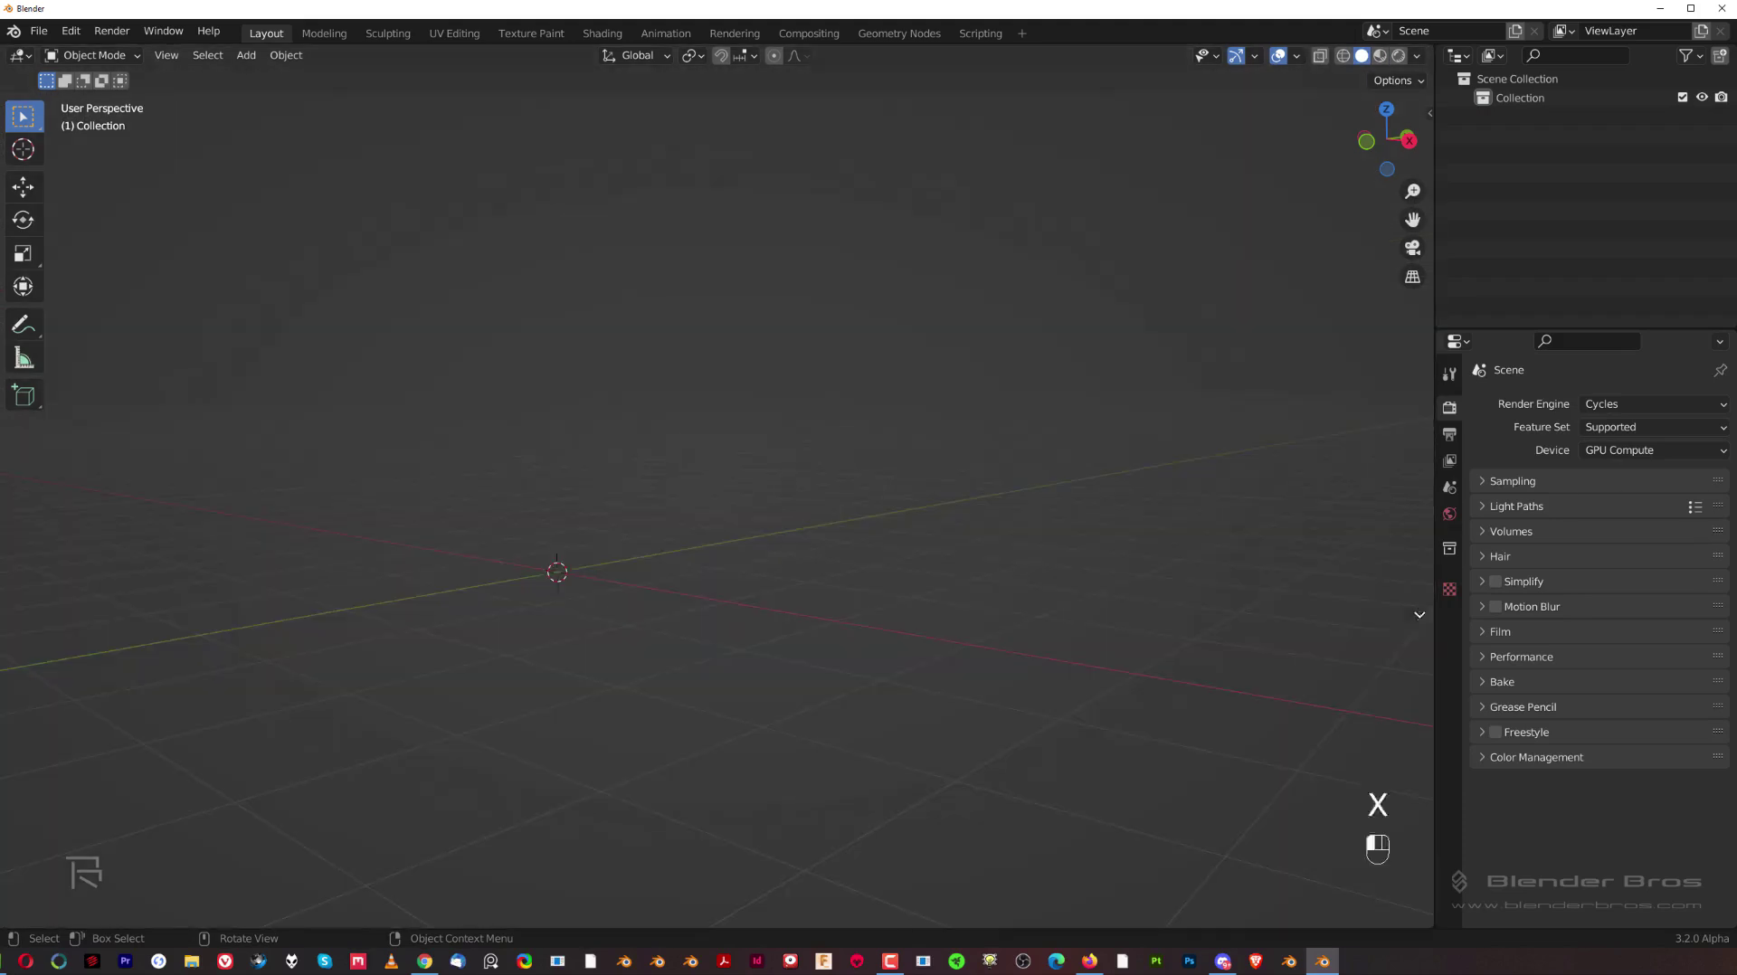
Enable Cavity in the solid viewport shading options.
middle_click_drag(804, 506, 1420, 62)
left_click(1417, 56)
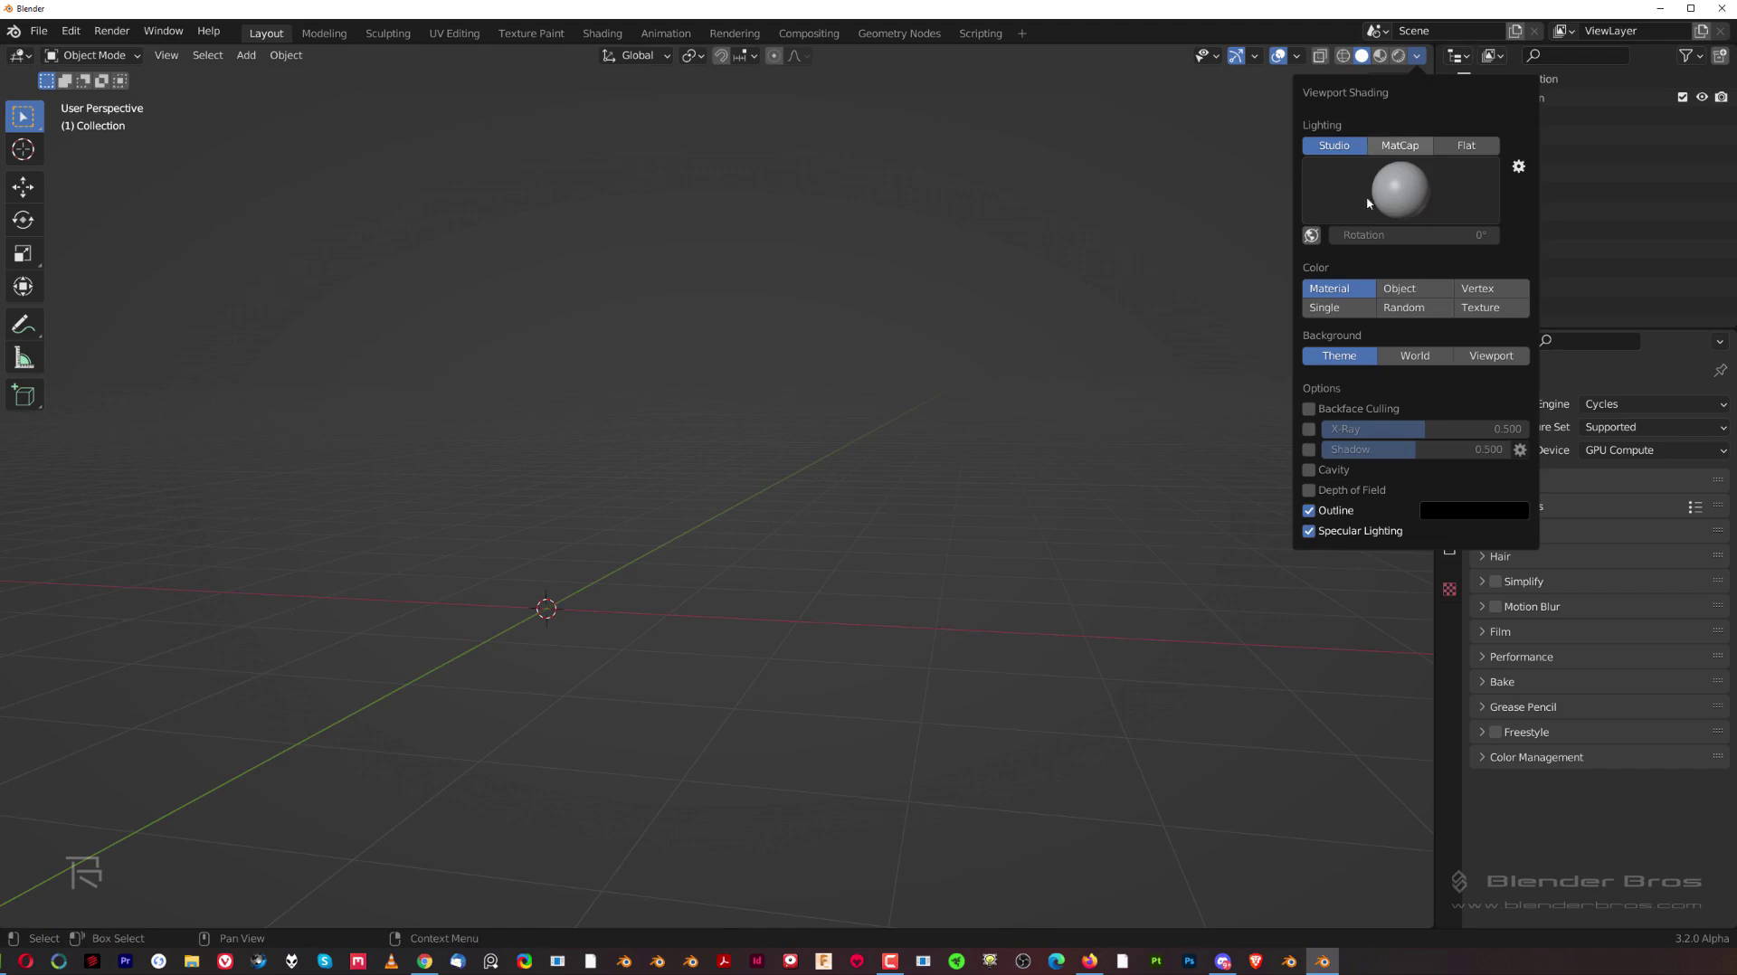
left_click(1327, 471)
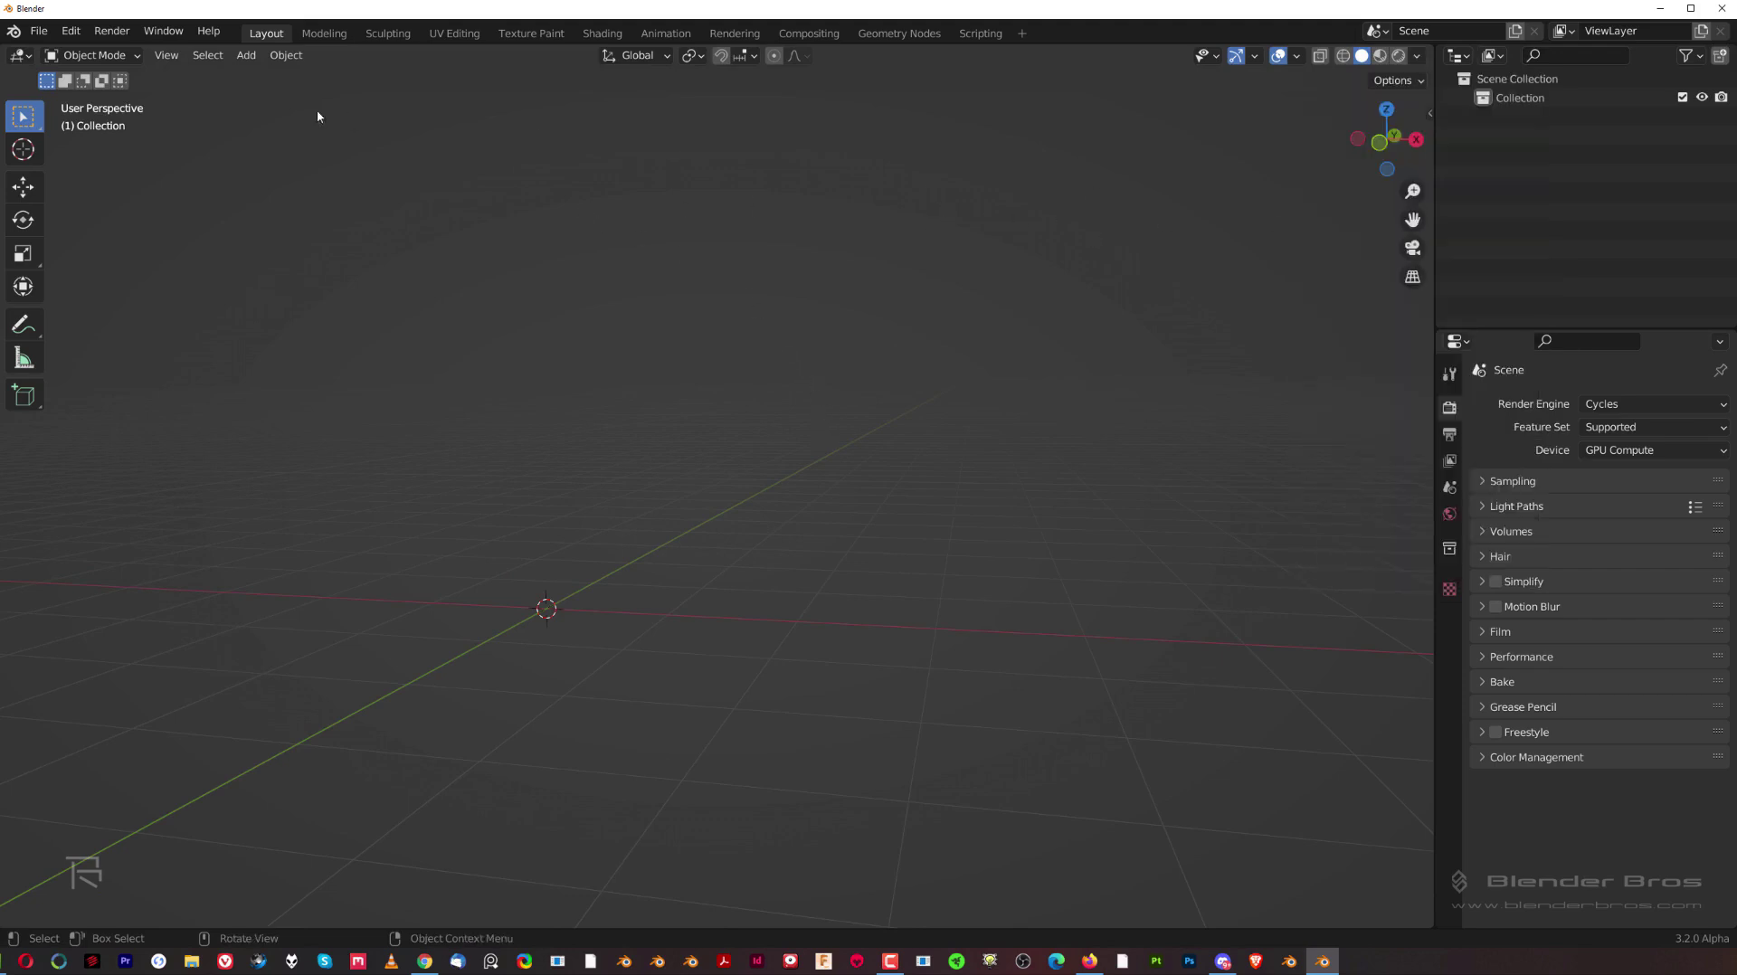
Save the current scene and layout as the default startup file.
left_click(39, 31)
mouse_move(95, 357)
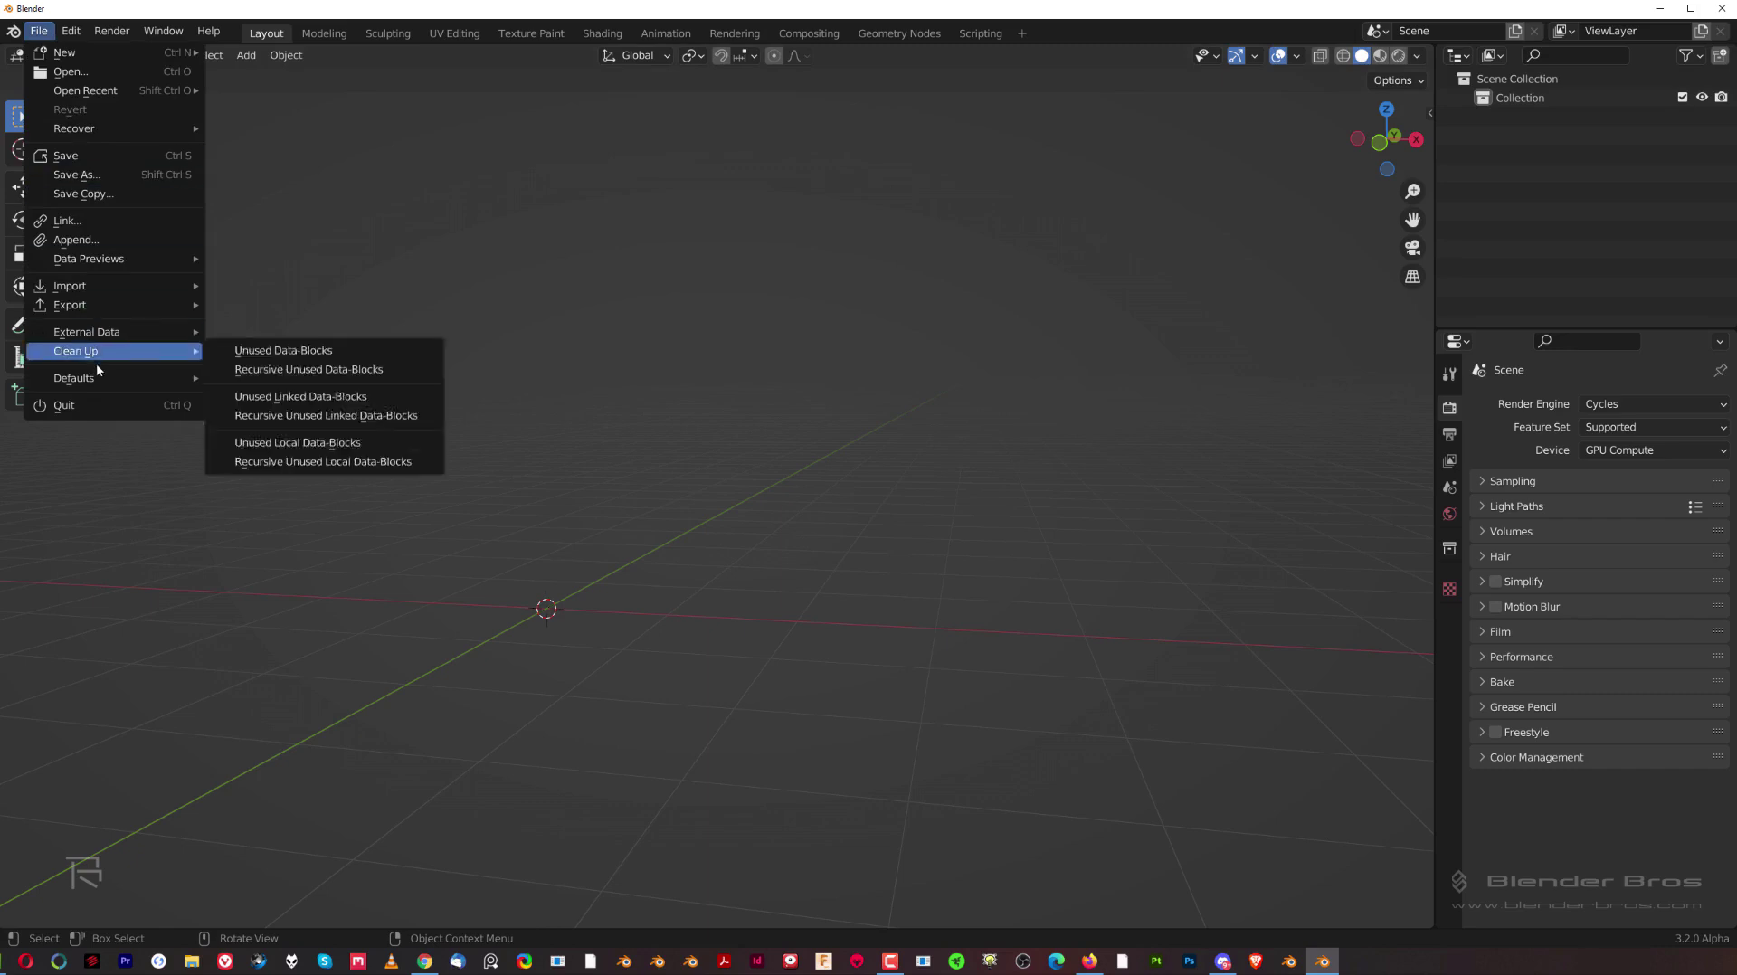
left_click(263, 374)
left_click(267, 377)
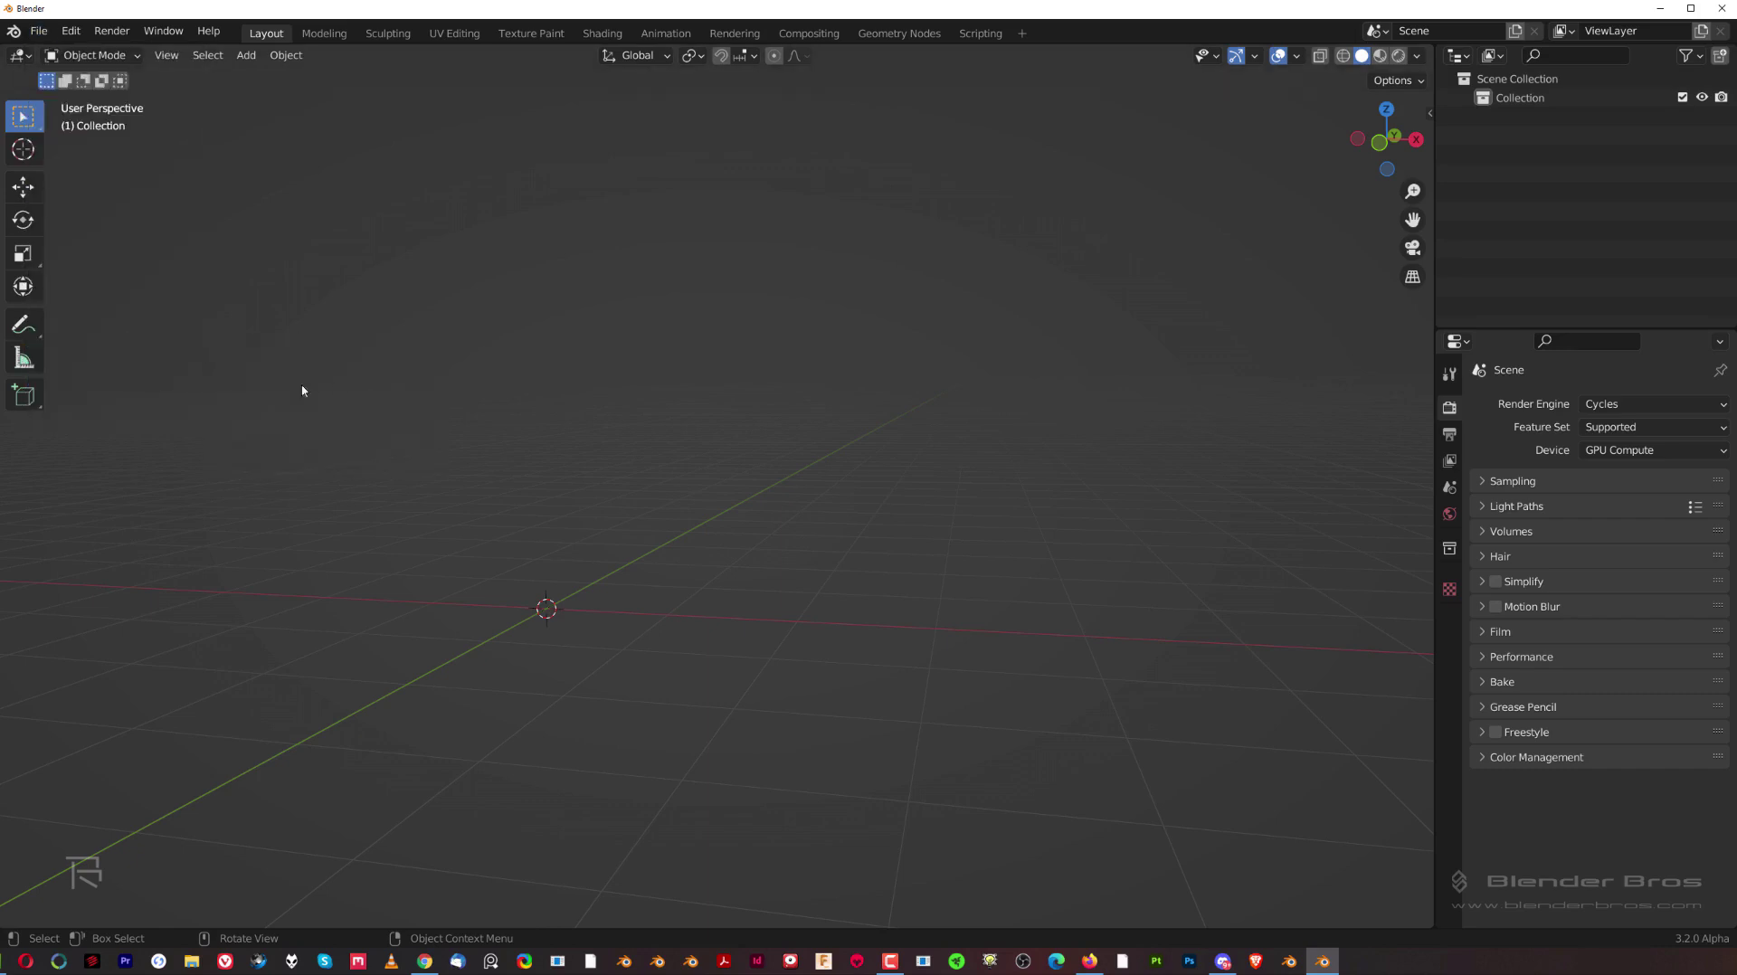
left_click(58, 31)
mouse_move(39, 31)
mouse_move(100, 377)
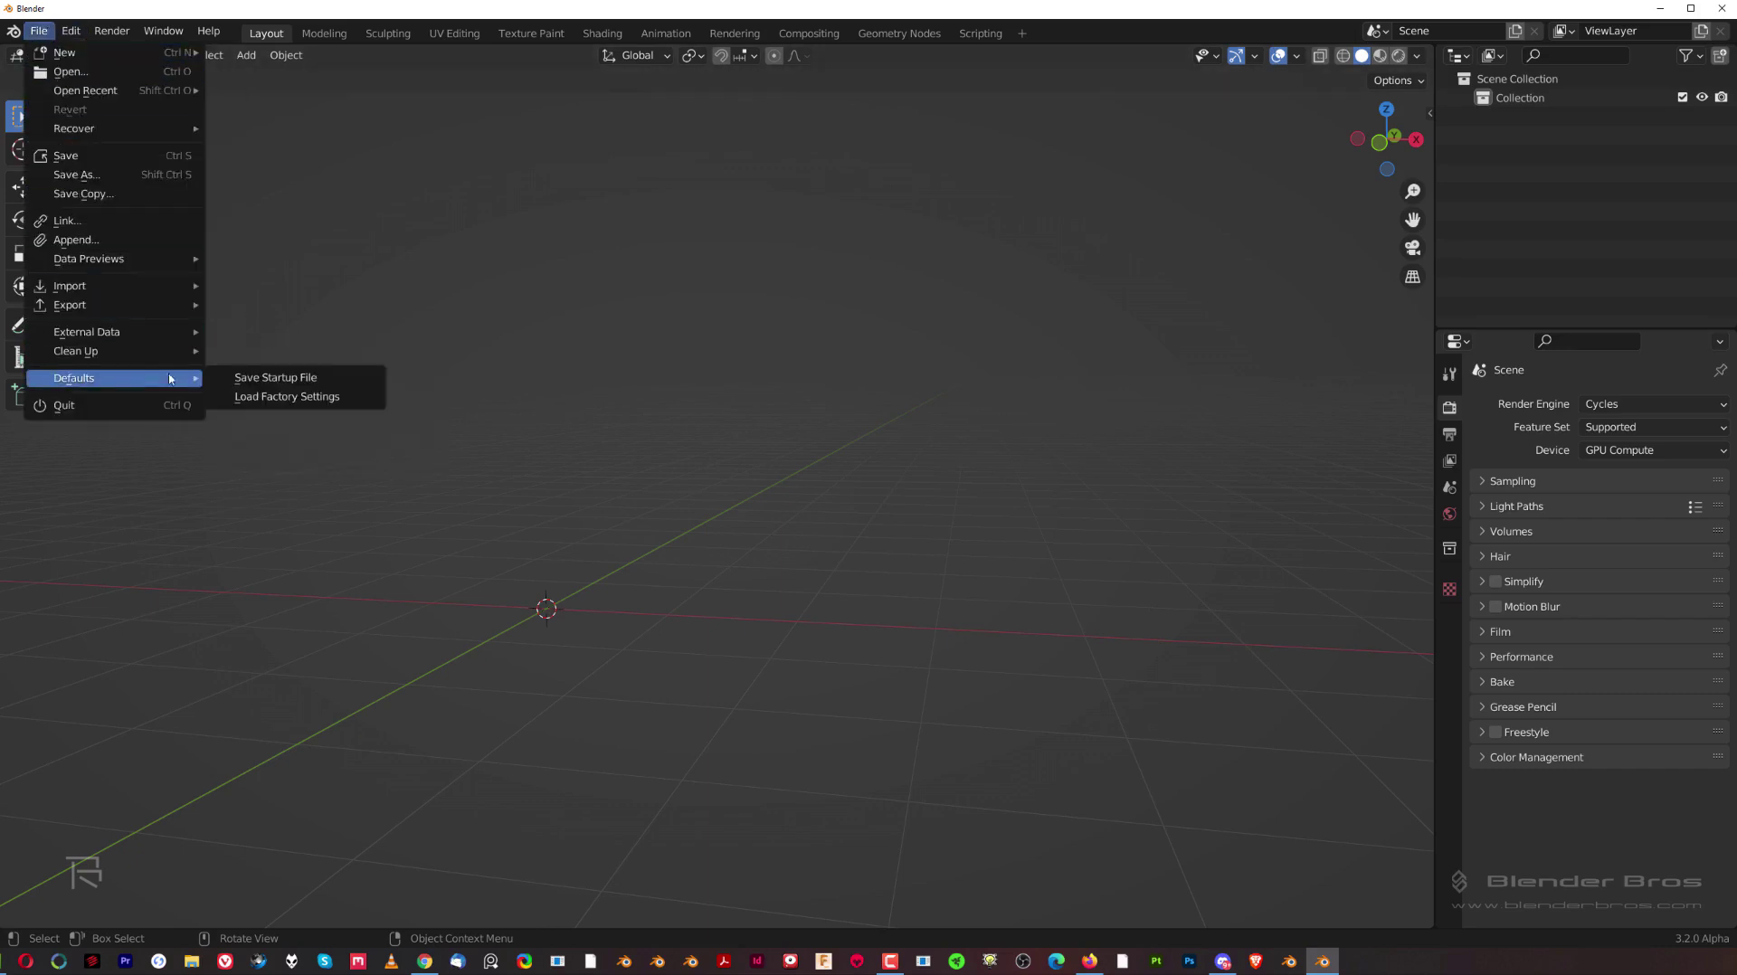
left_click(262, 377)
left_click(265, 379)
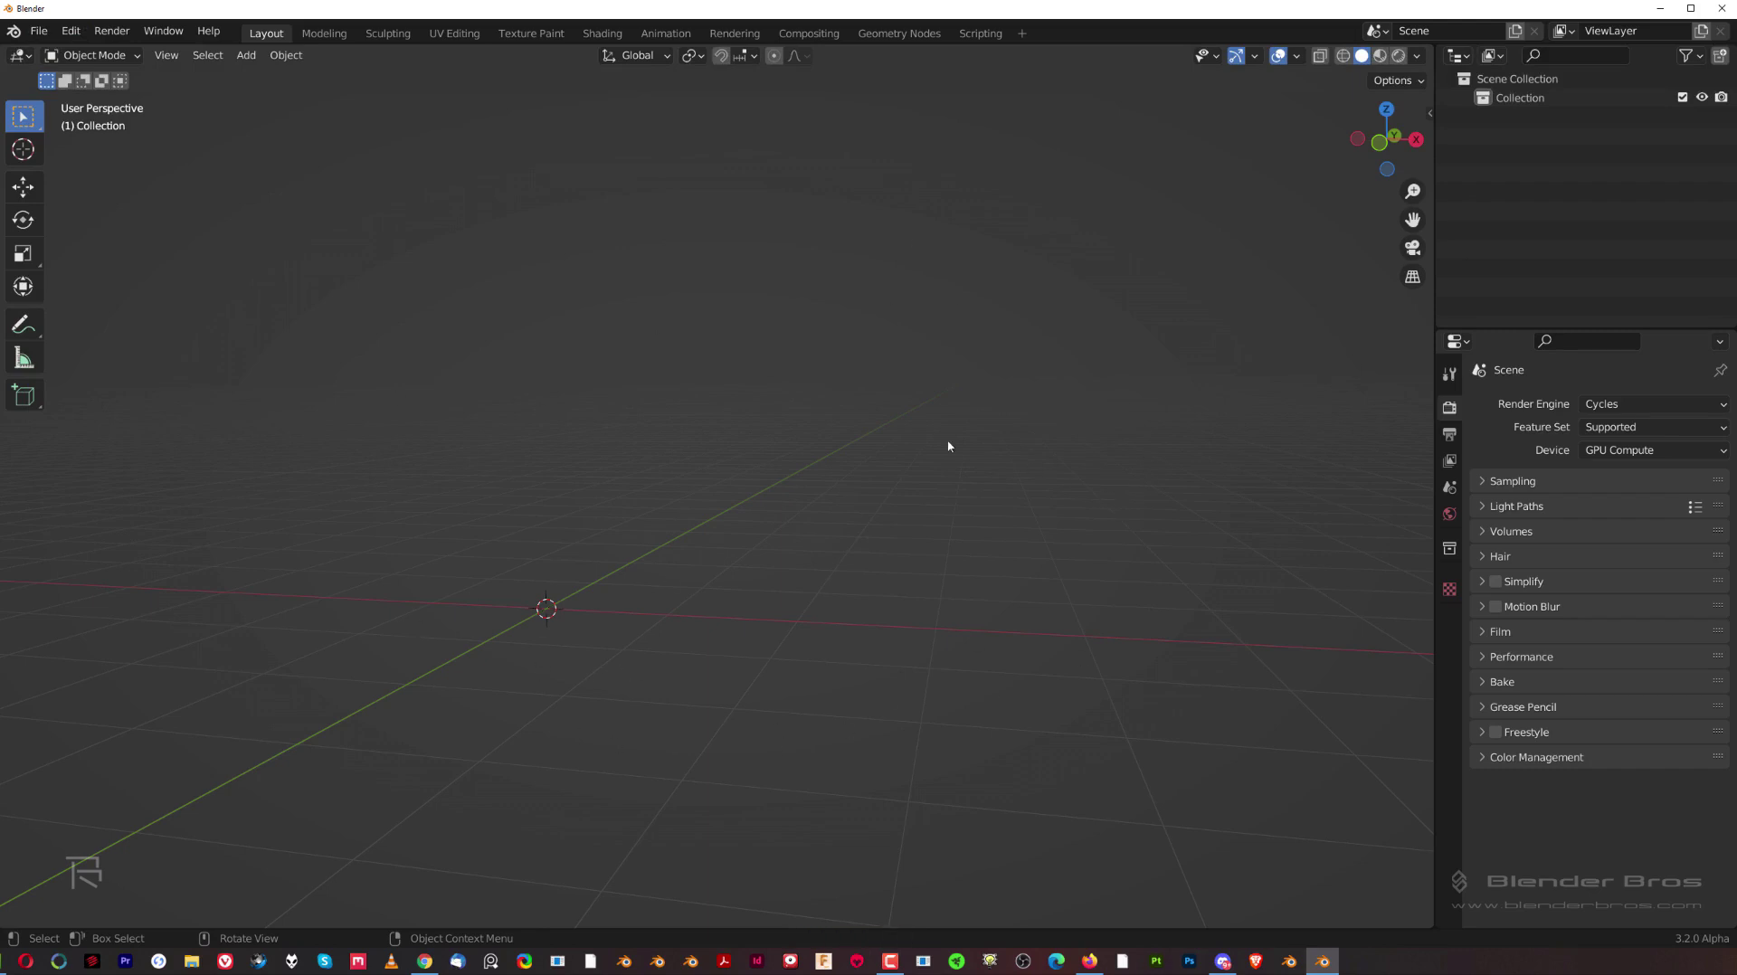
Add a cube at the origin and place three duplicates of it around the scene.
key("shift+a")
mouse_move(848, 436)
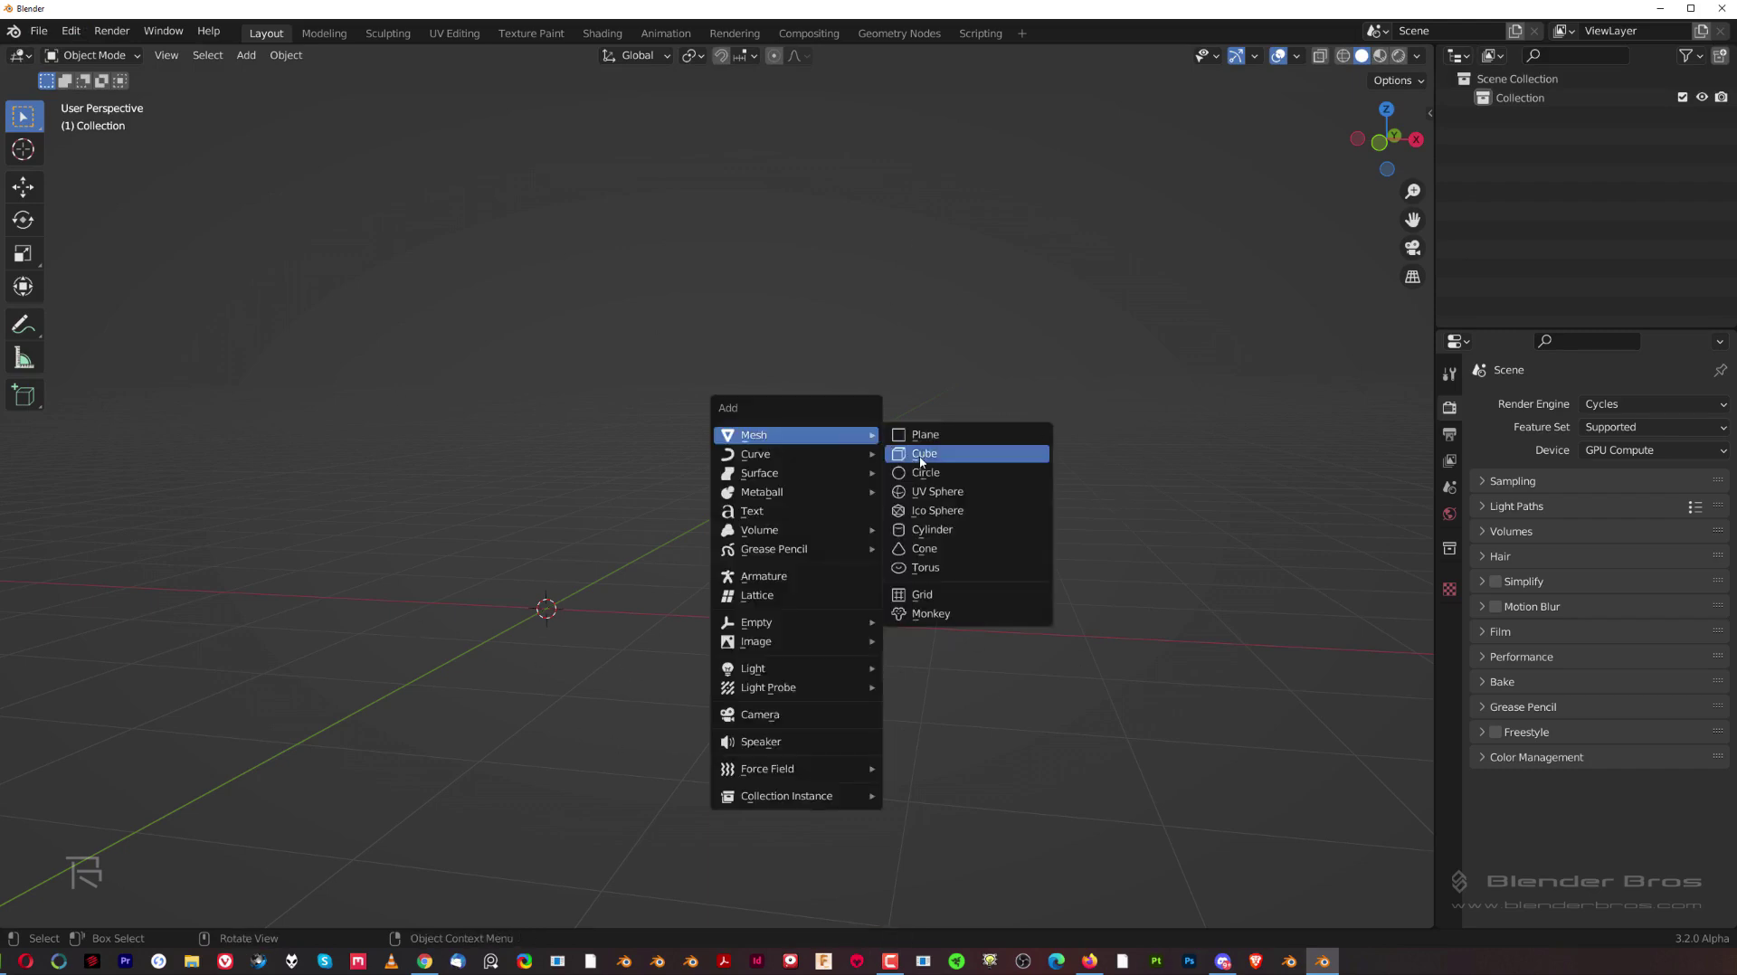
left_click(921, 461)
scroll(807, 485, "down", 2)
key("shift+d")
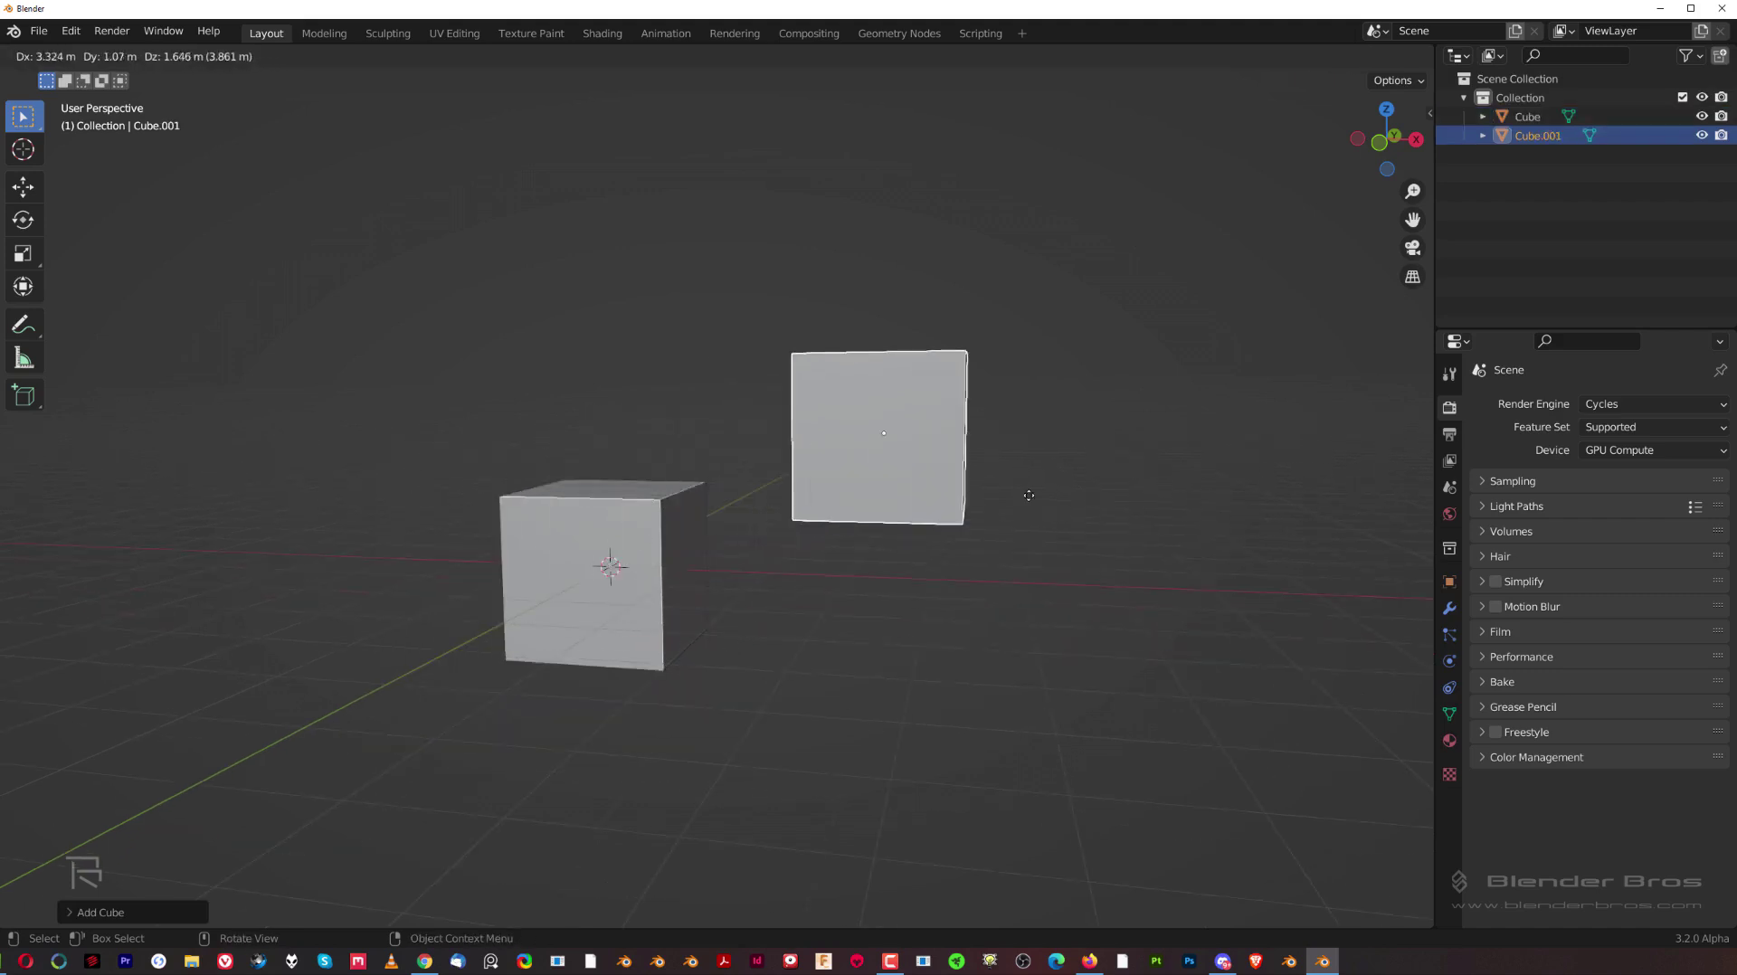
left_click(1067, 498)
key("shift+d")
left_click(646, 377)
key("shift+d")
left_click(419, 606)
scroll(903, 458, "down", 2)
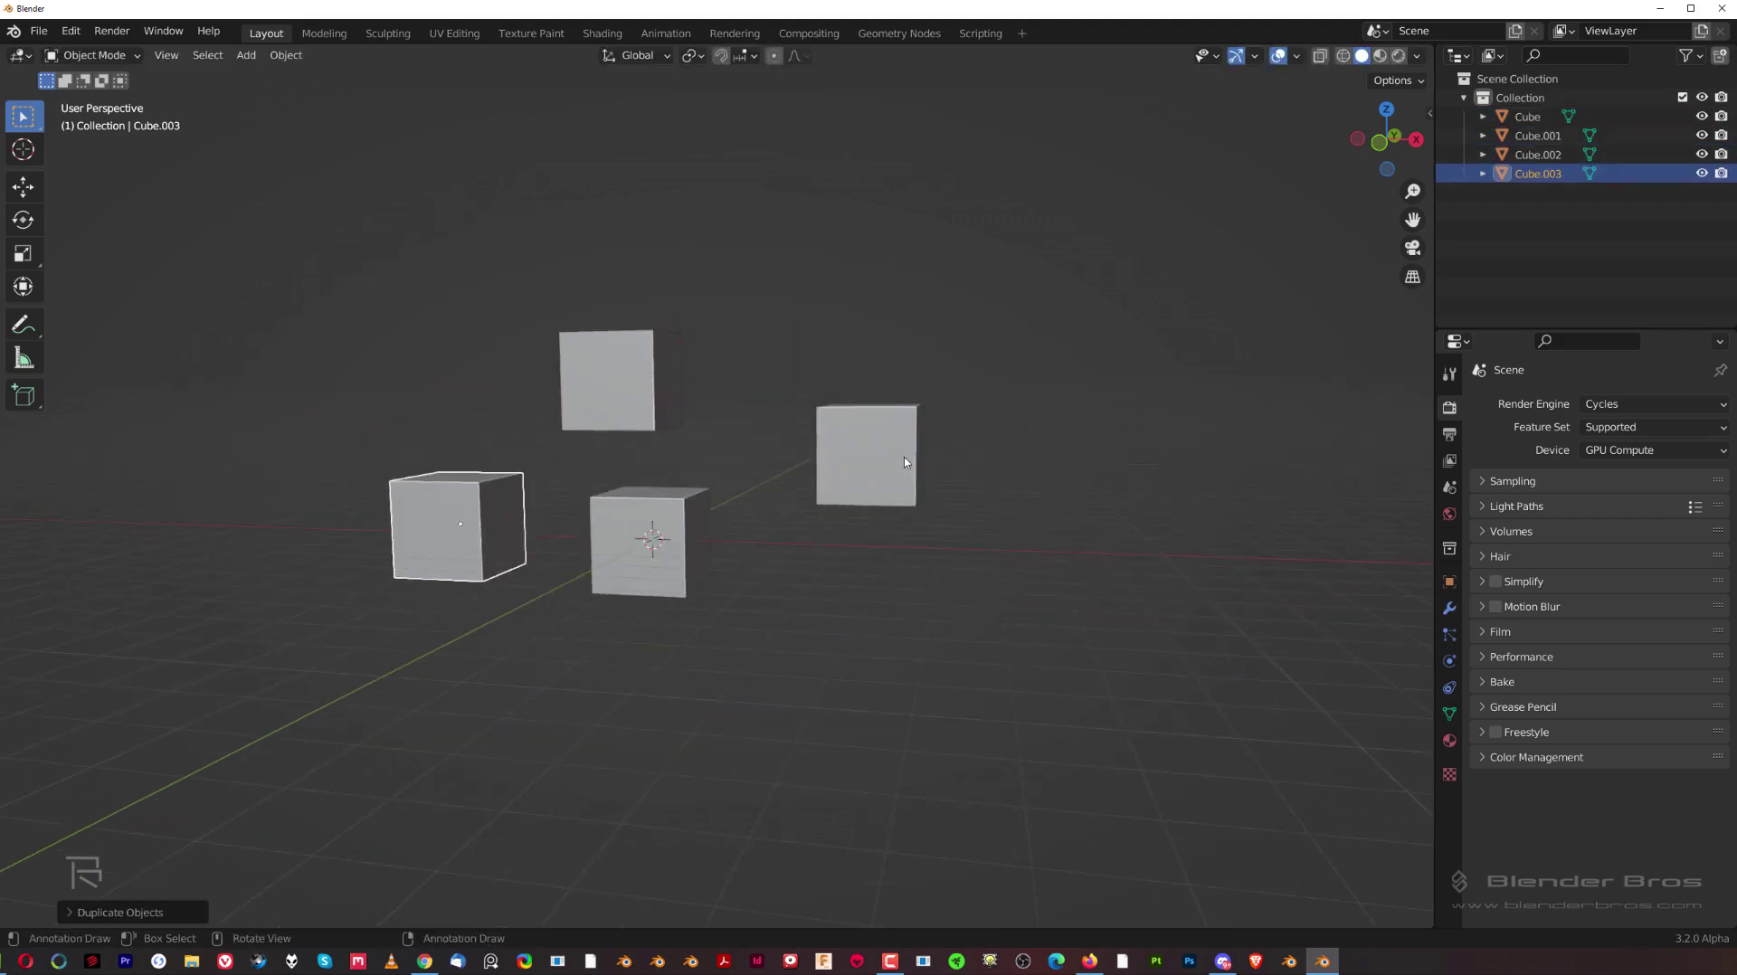
Split the 3D viewport into three areas, making one a Shader Editor and another a Graph Editor.
middle_click_drag(904, 462, 713, 564)
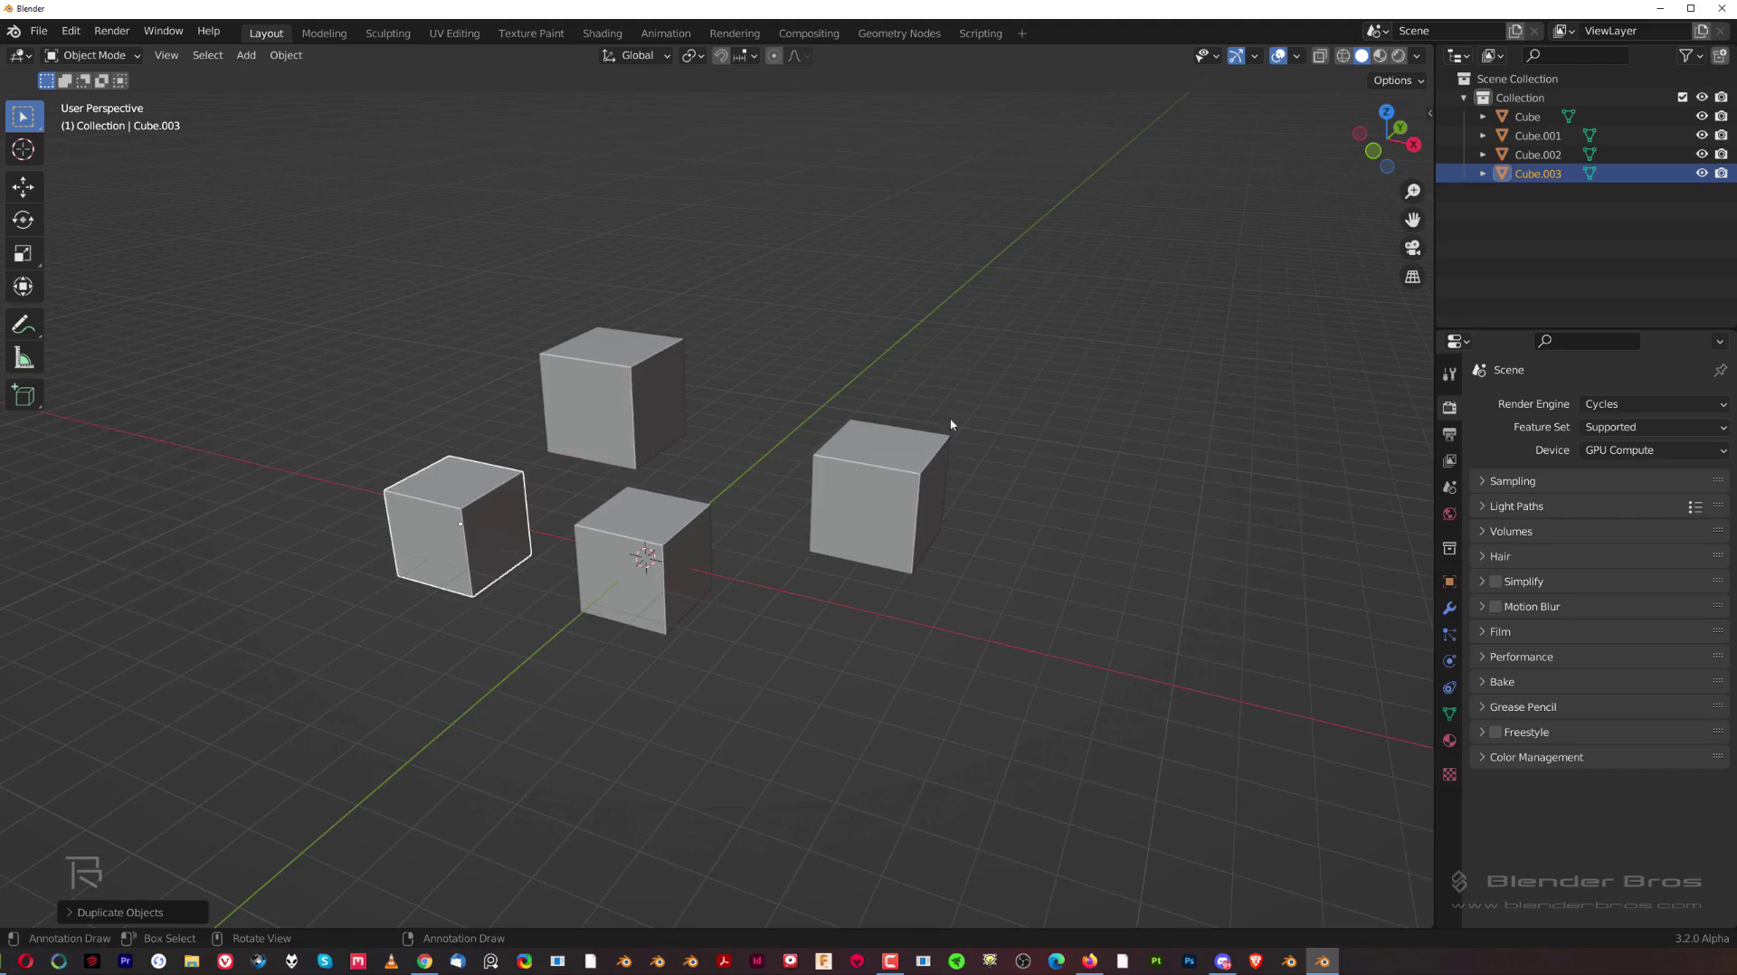
middle_click_drag(951, 424, 884, 405)
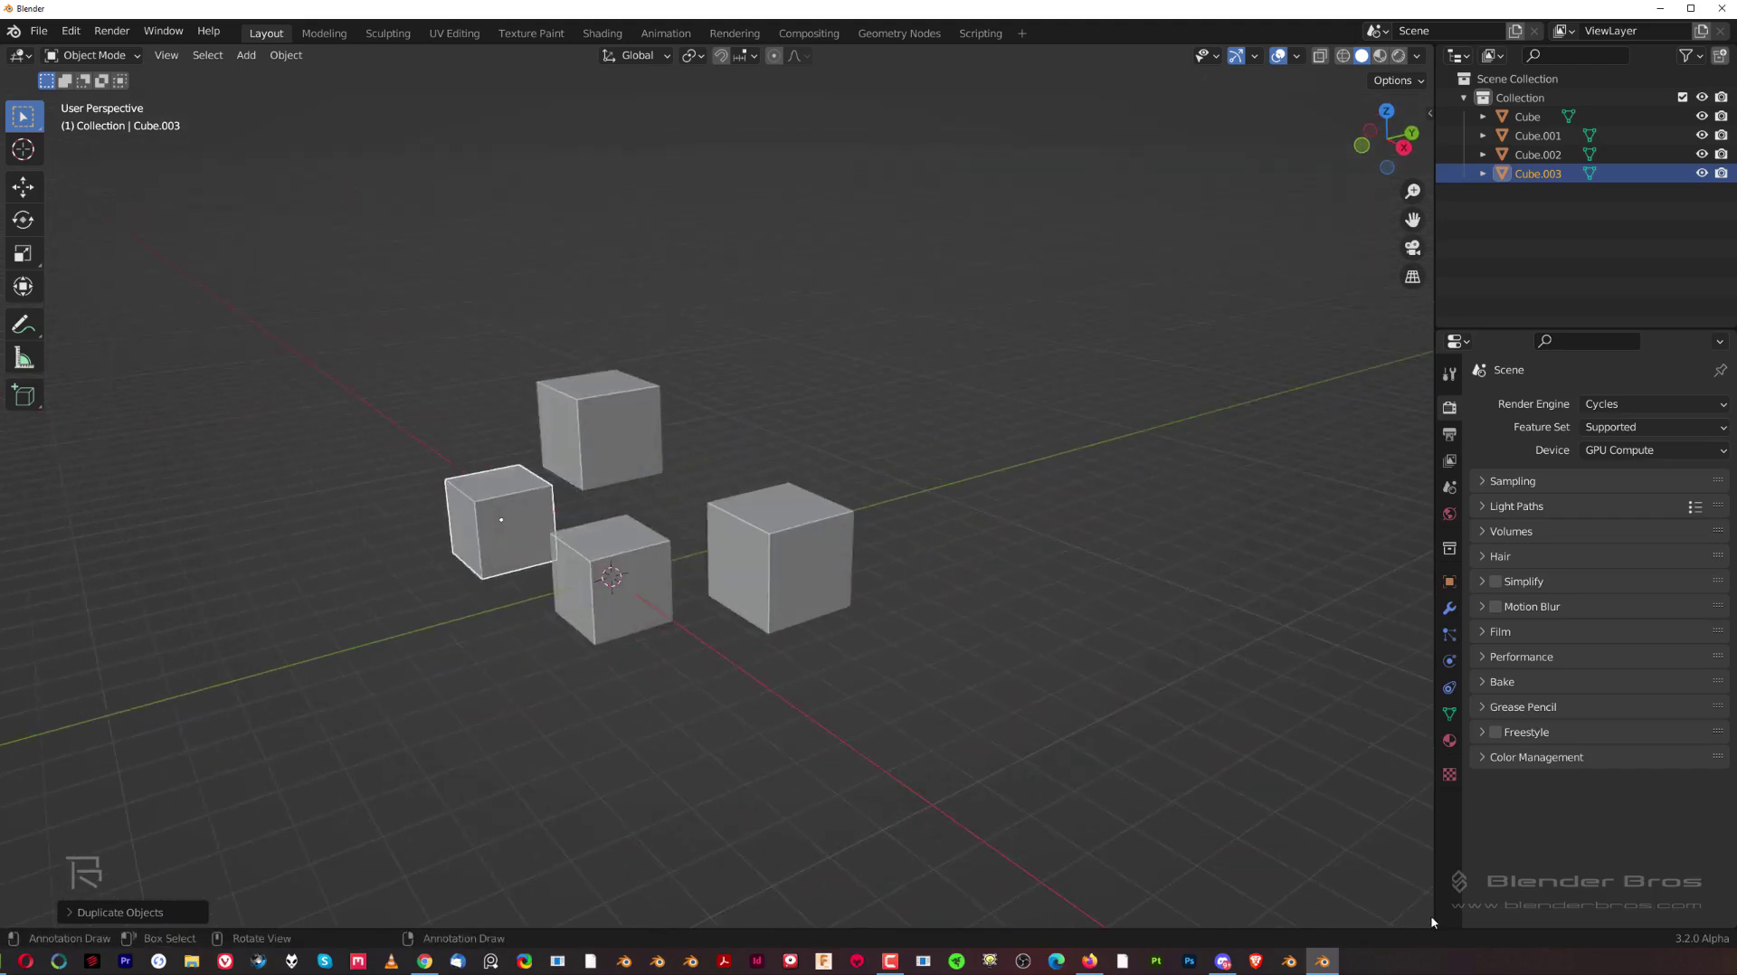
left_click_drag(1432, 921, 1136, 821)
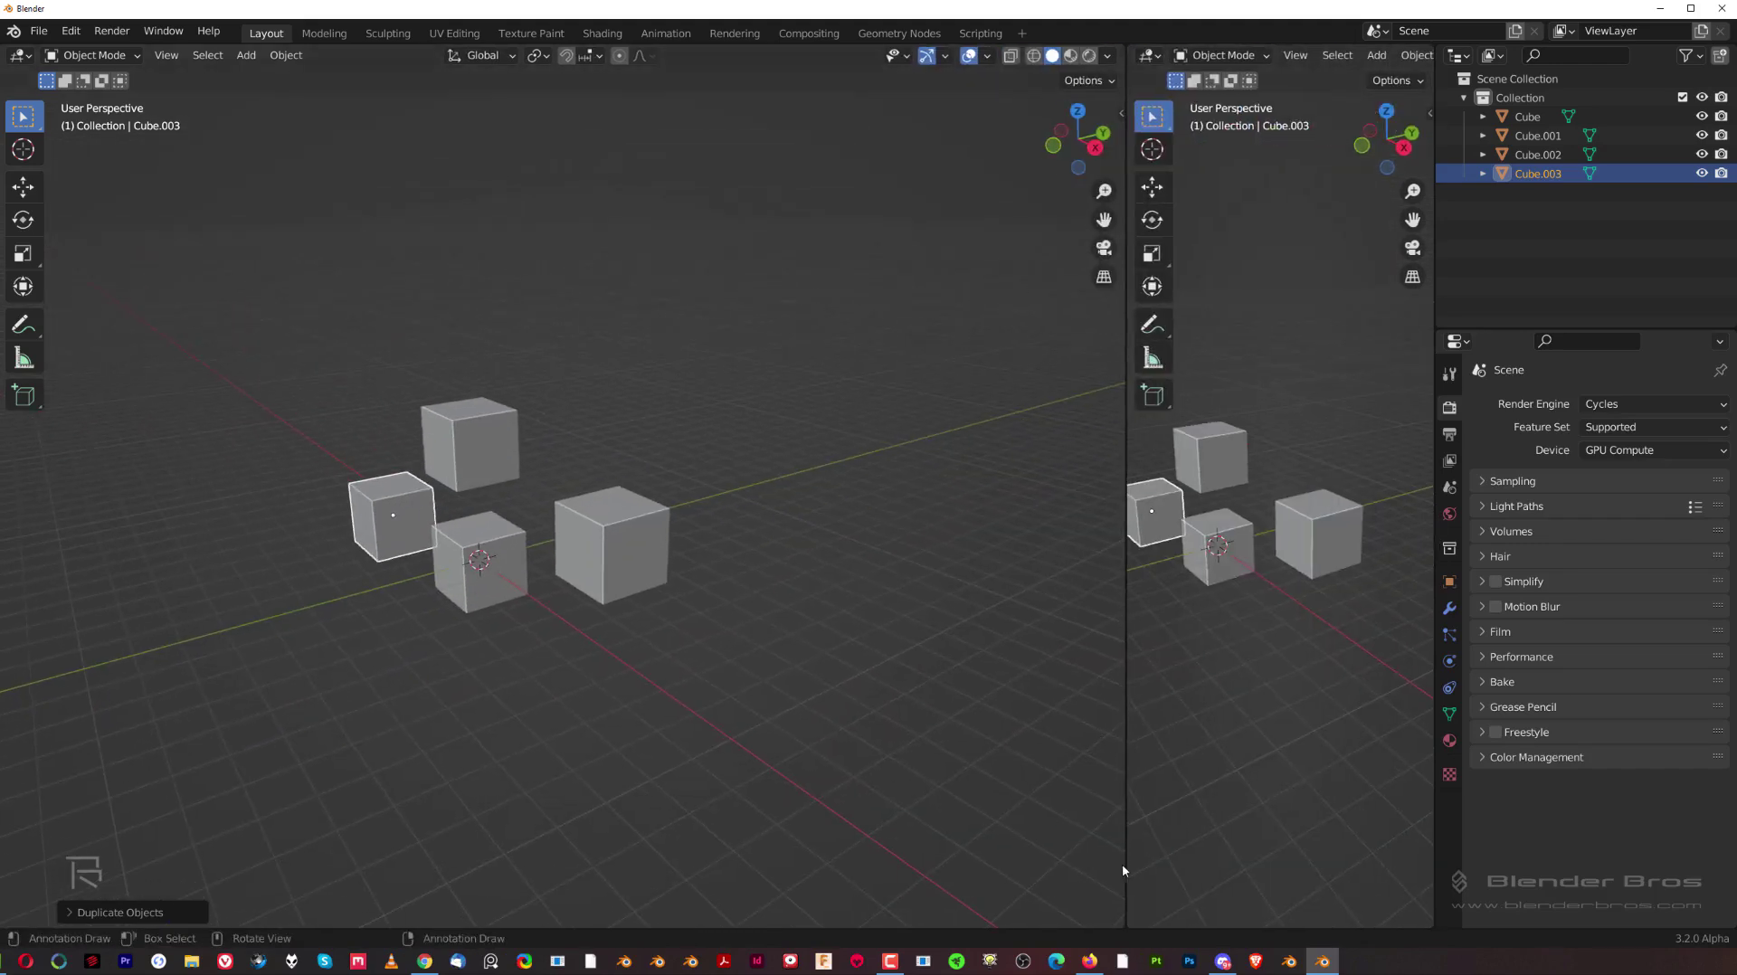
left_click_drag(1120, 920, 870, 553)
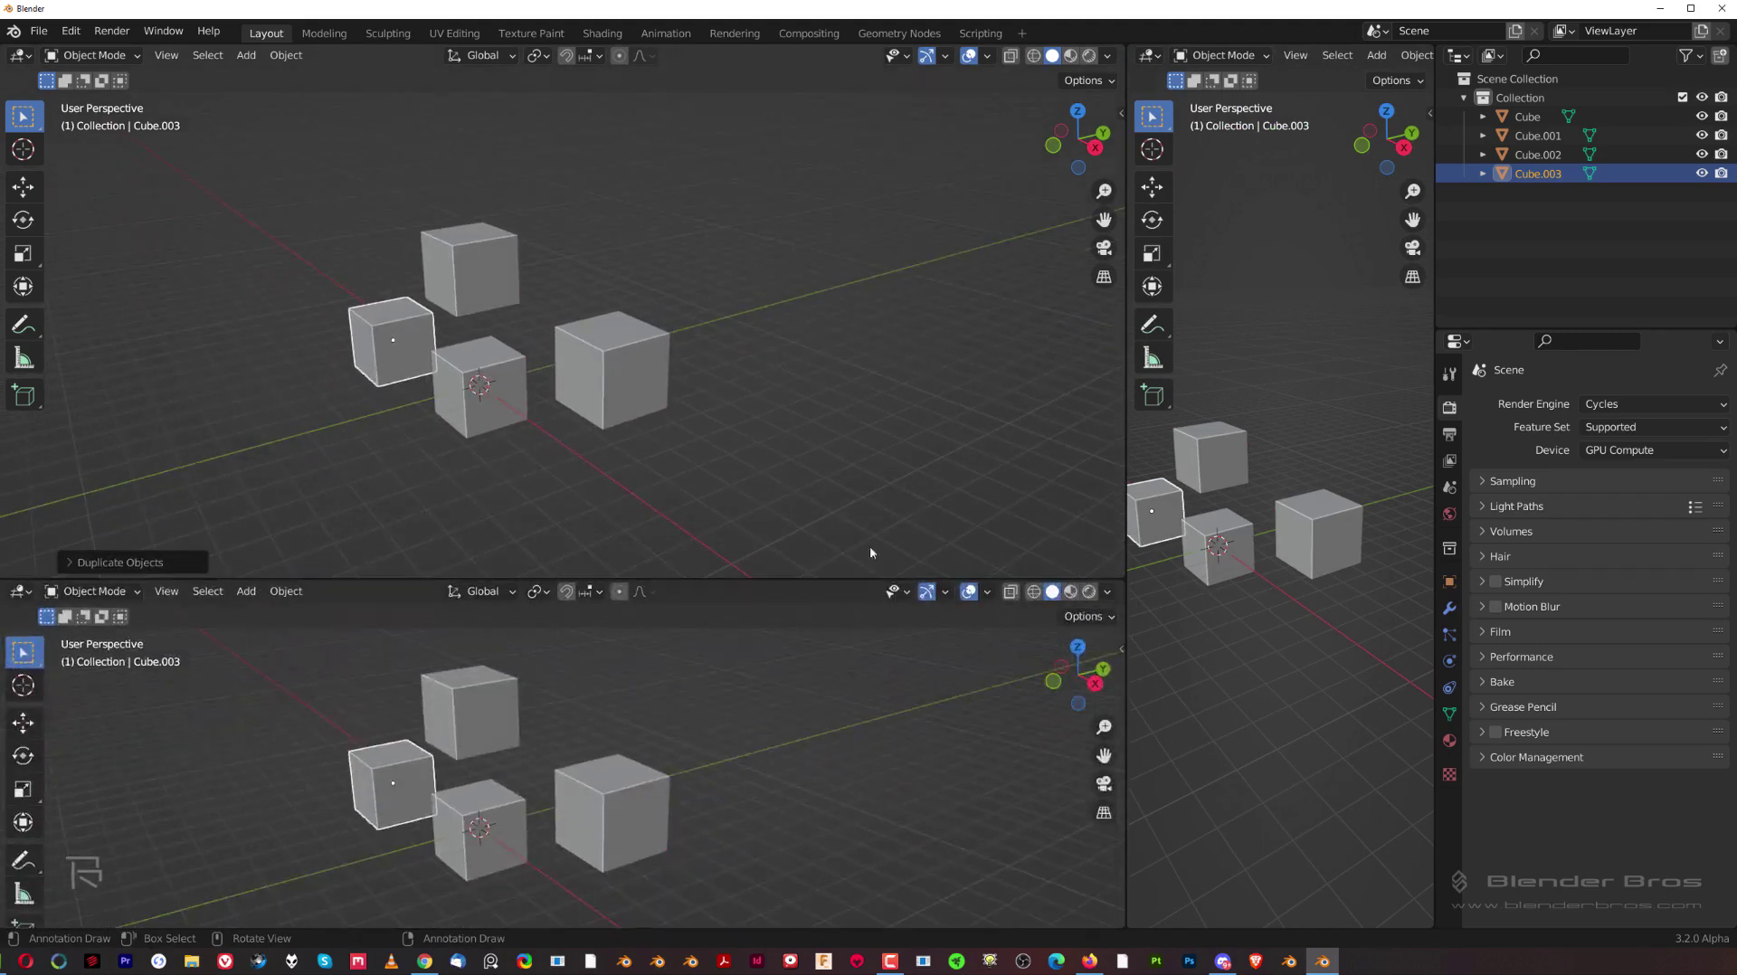
left_click(20, 591)
left_click(98, 769)
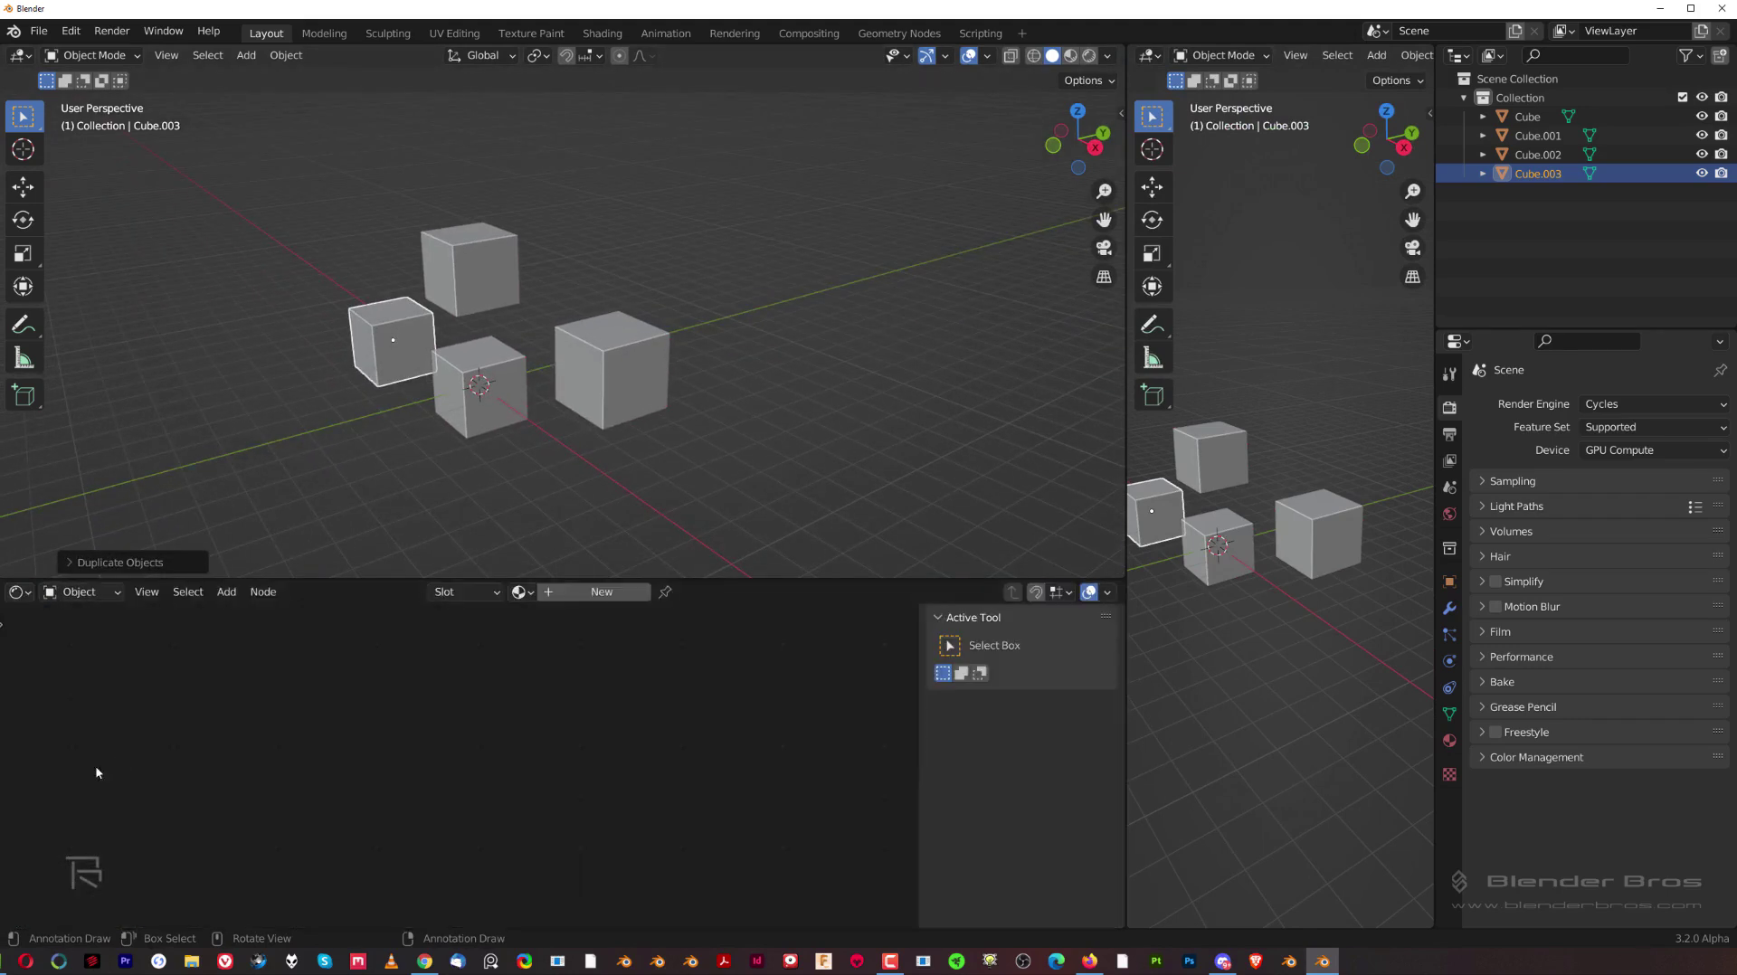
left_click(1151, 56)
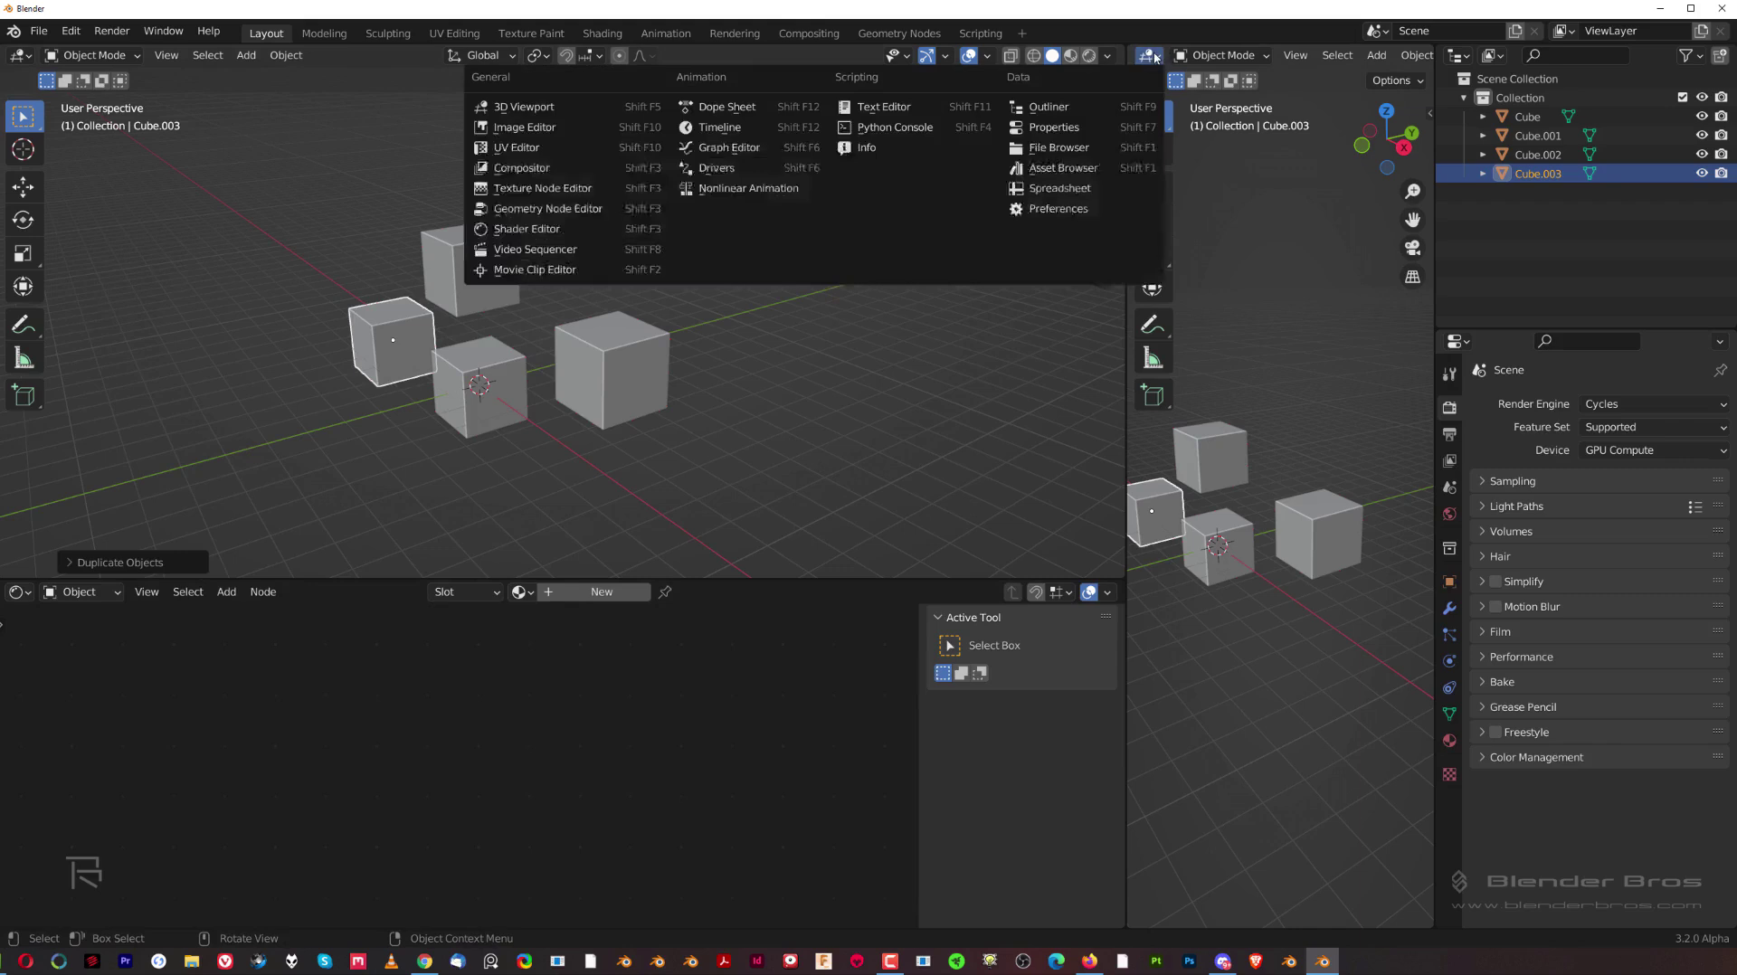
left_click(730, 148)
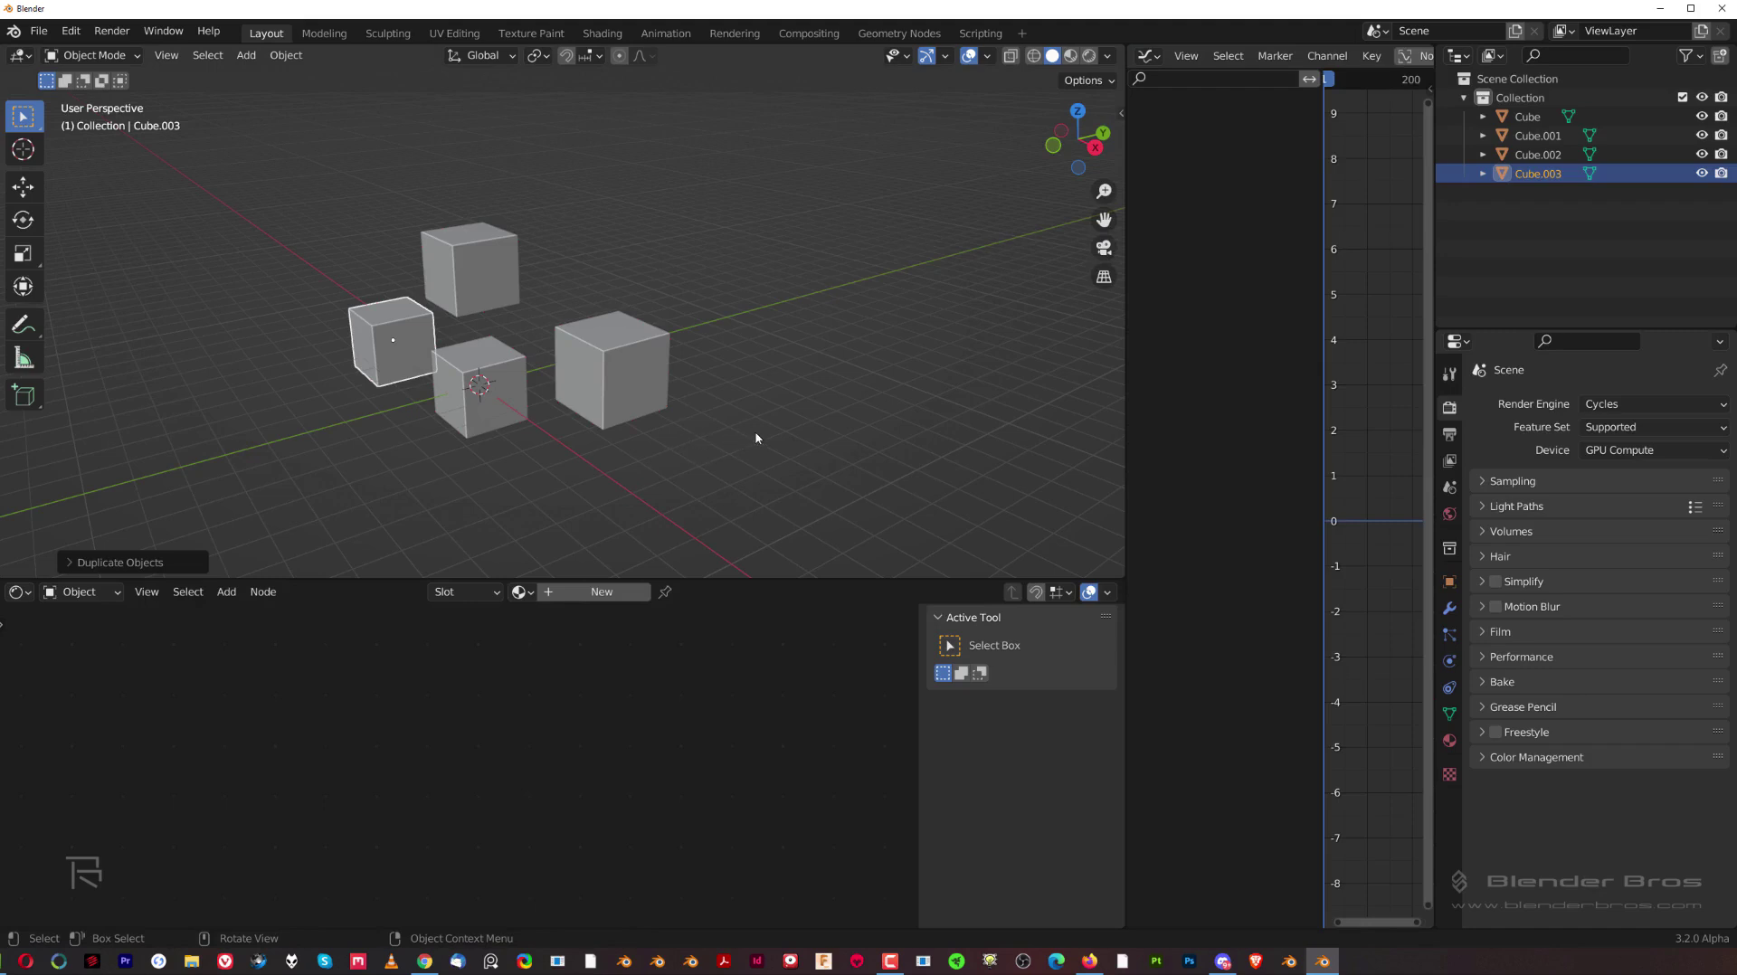
Start a new General file without saving the cube scene.
left_click(41, 35)
mouse_move(70, 61)
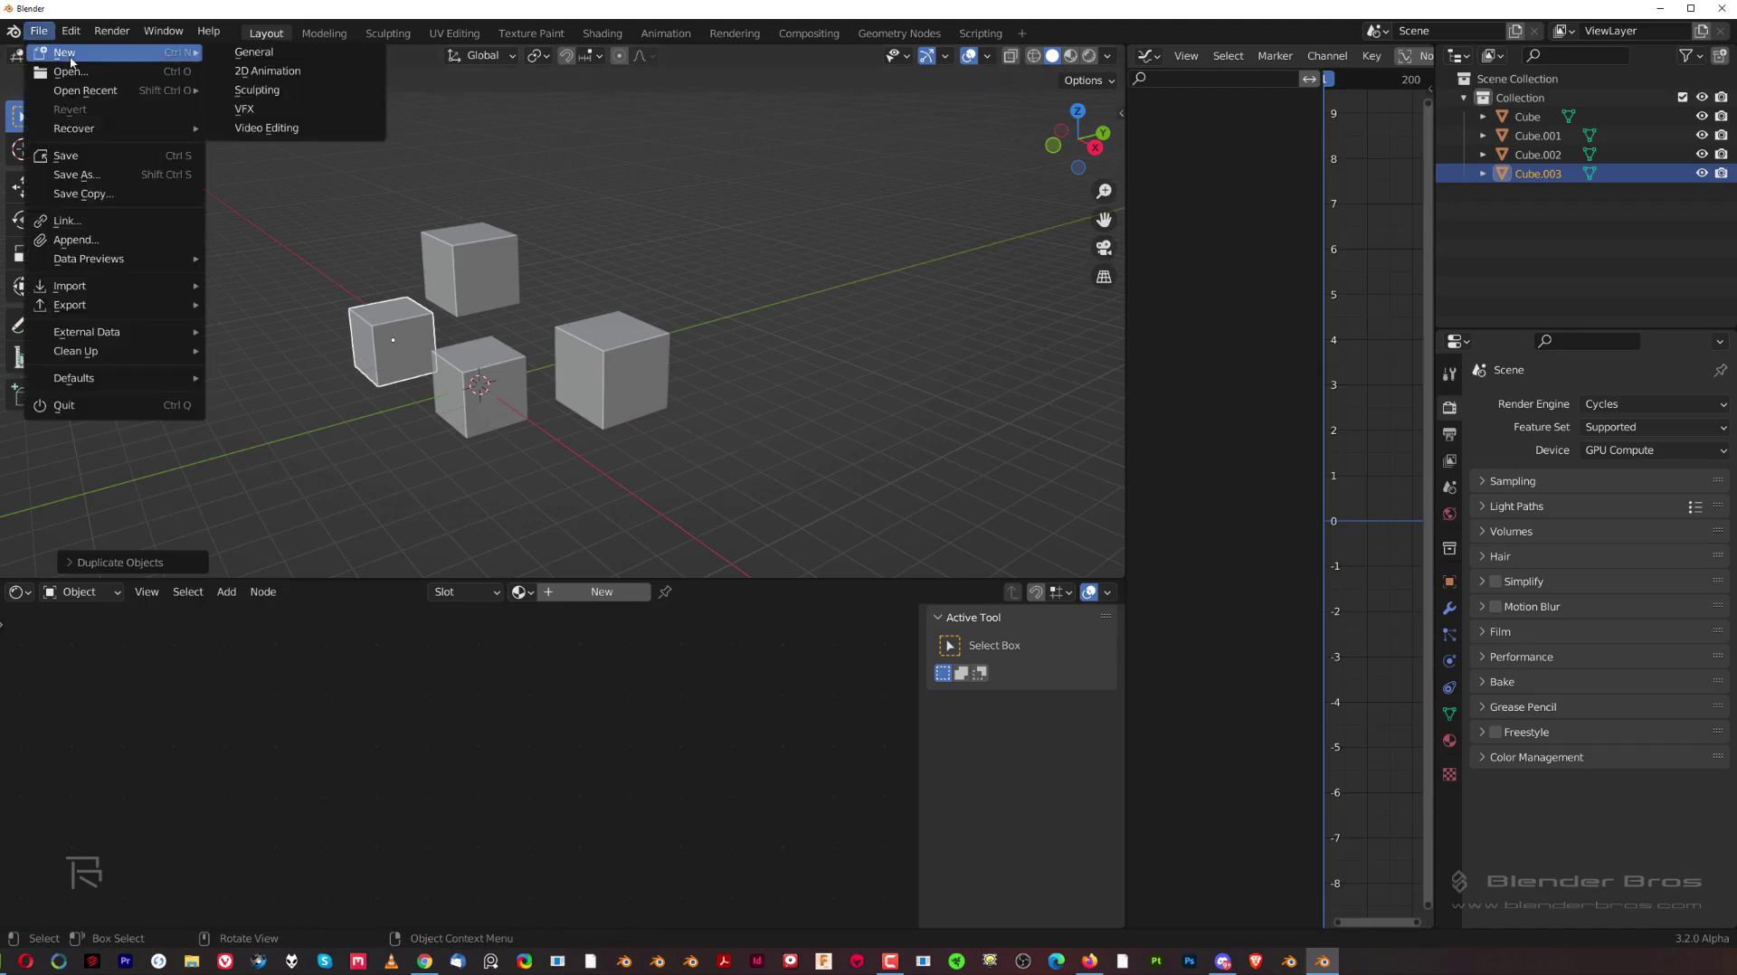
left_click(272, 54)
left_click(897, 516)
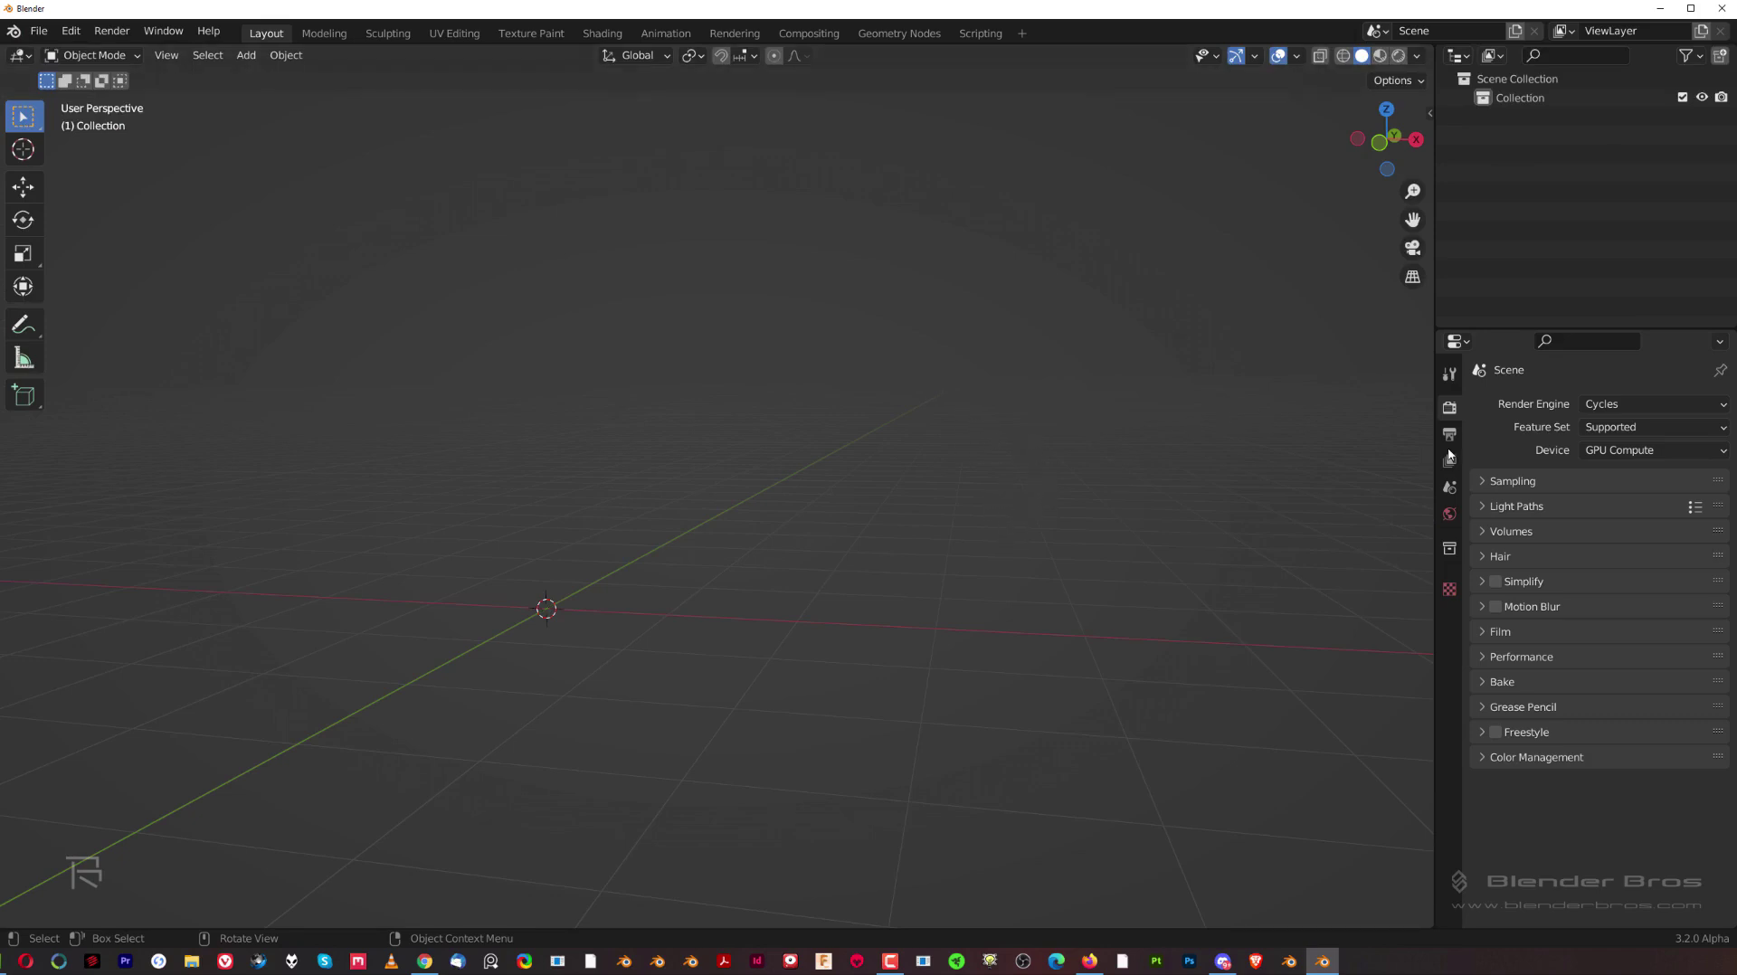
Check the new file's compositing node tree and the Cycles render devices in the System preferences.
left_click(807, 33)
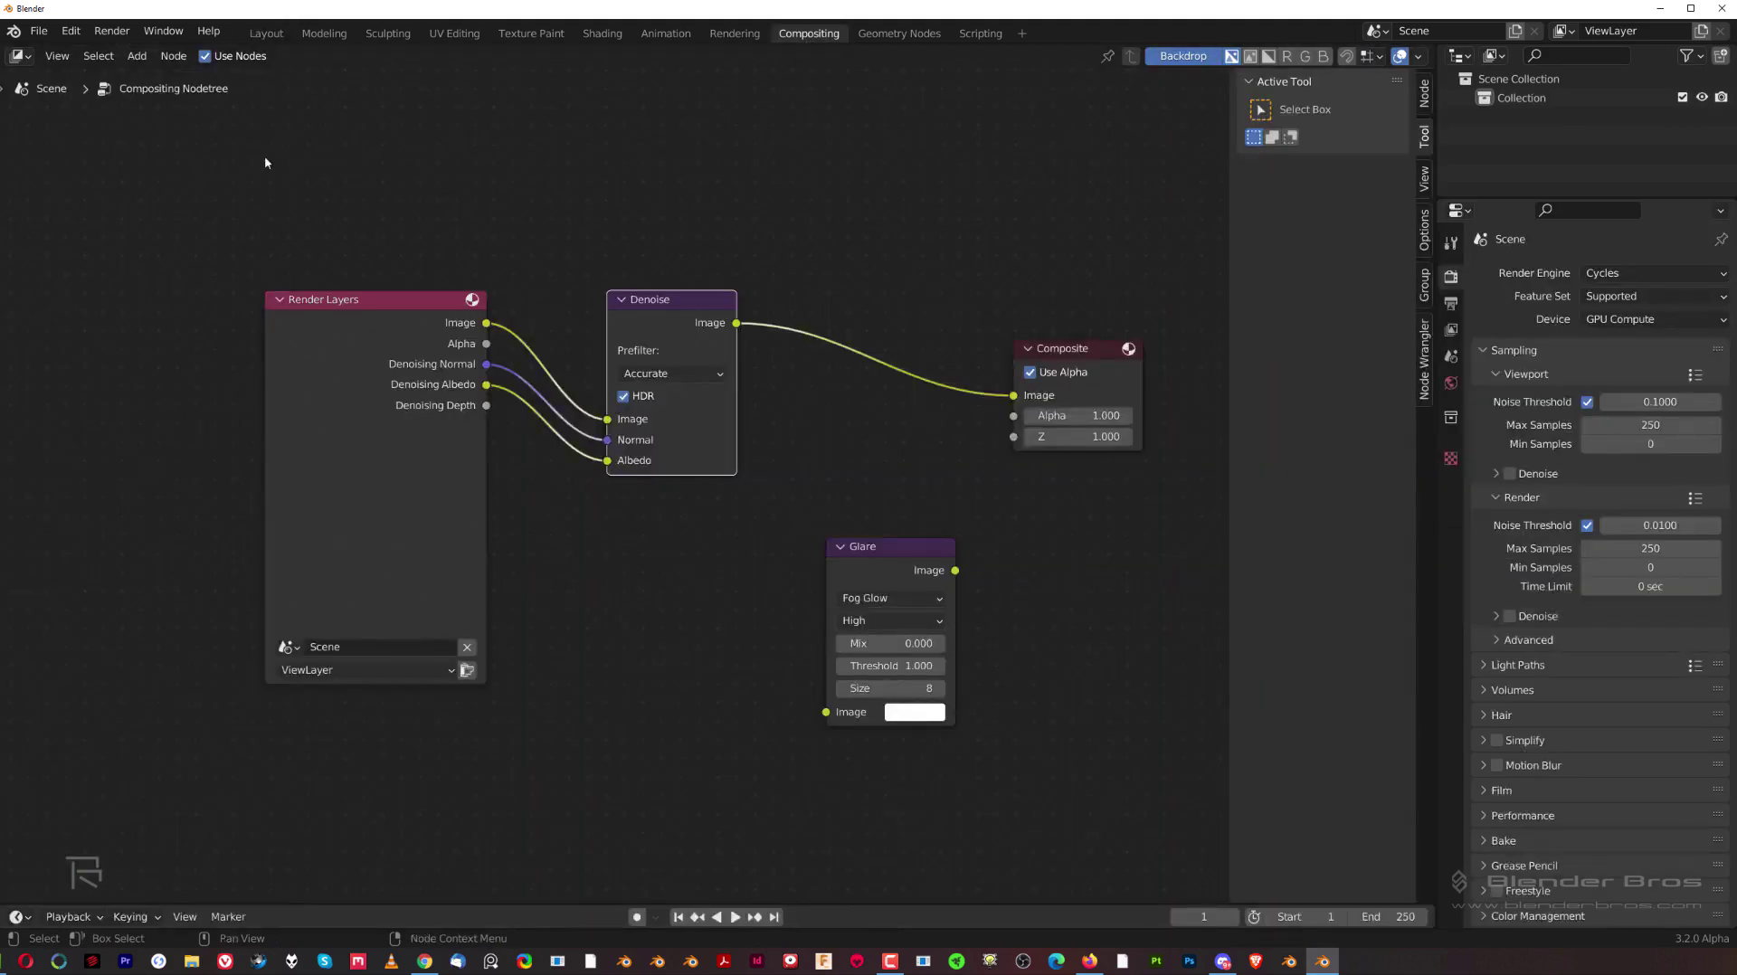
left_click(263, 35)
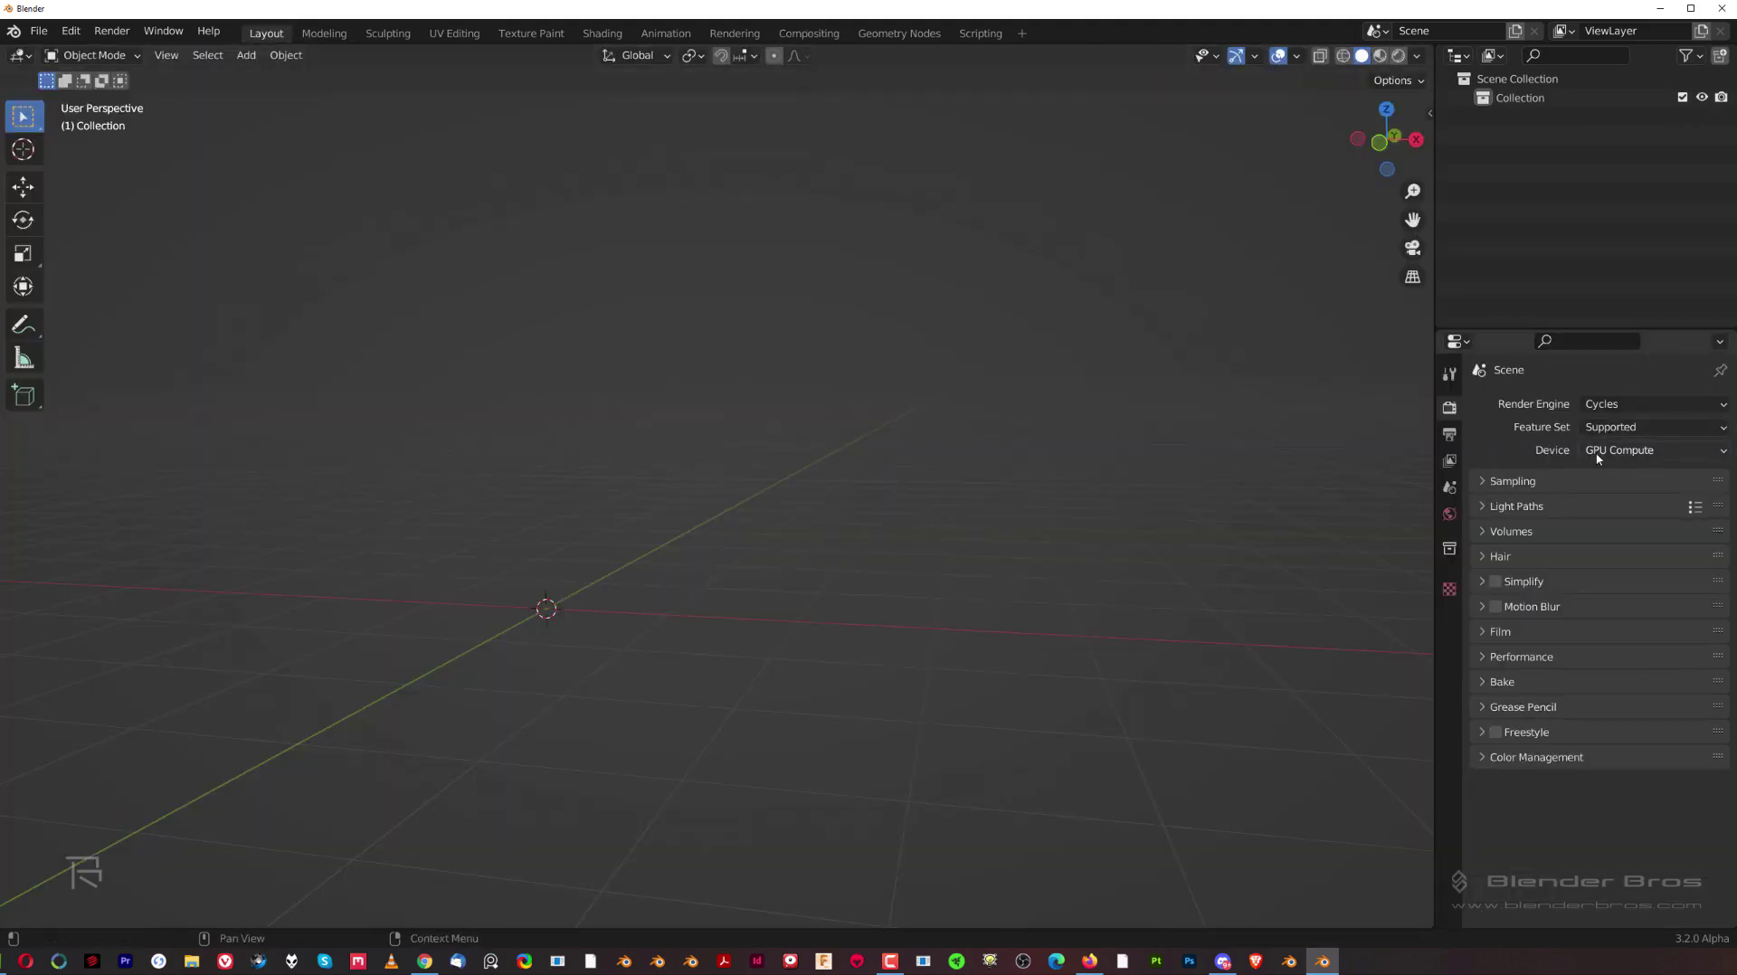
left_click(70, 31)
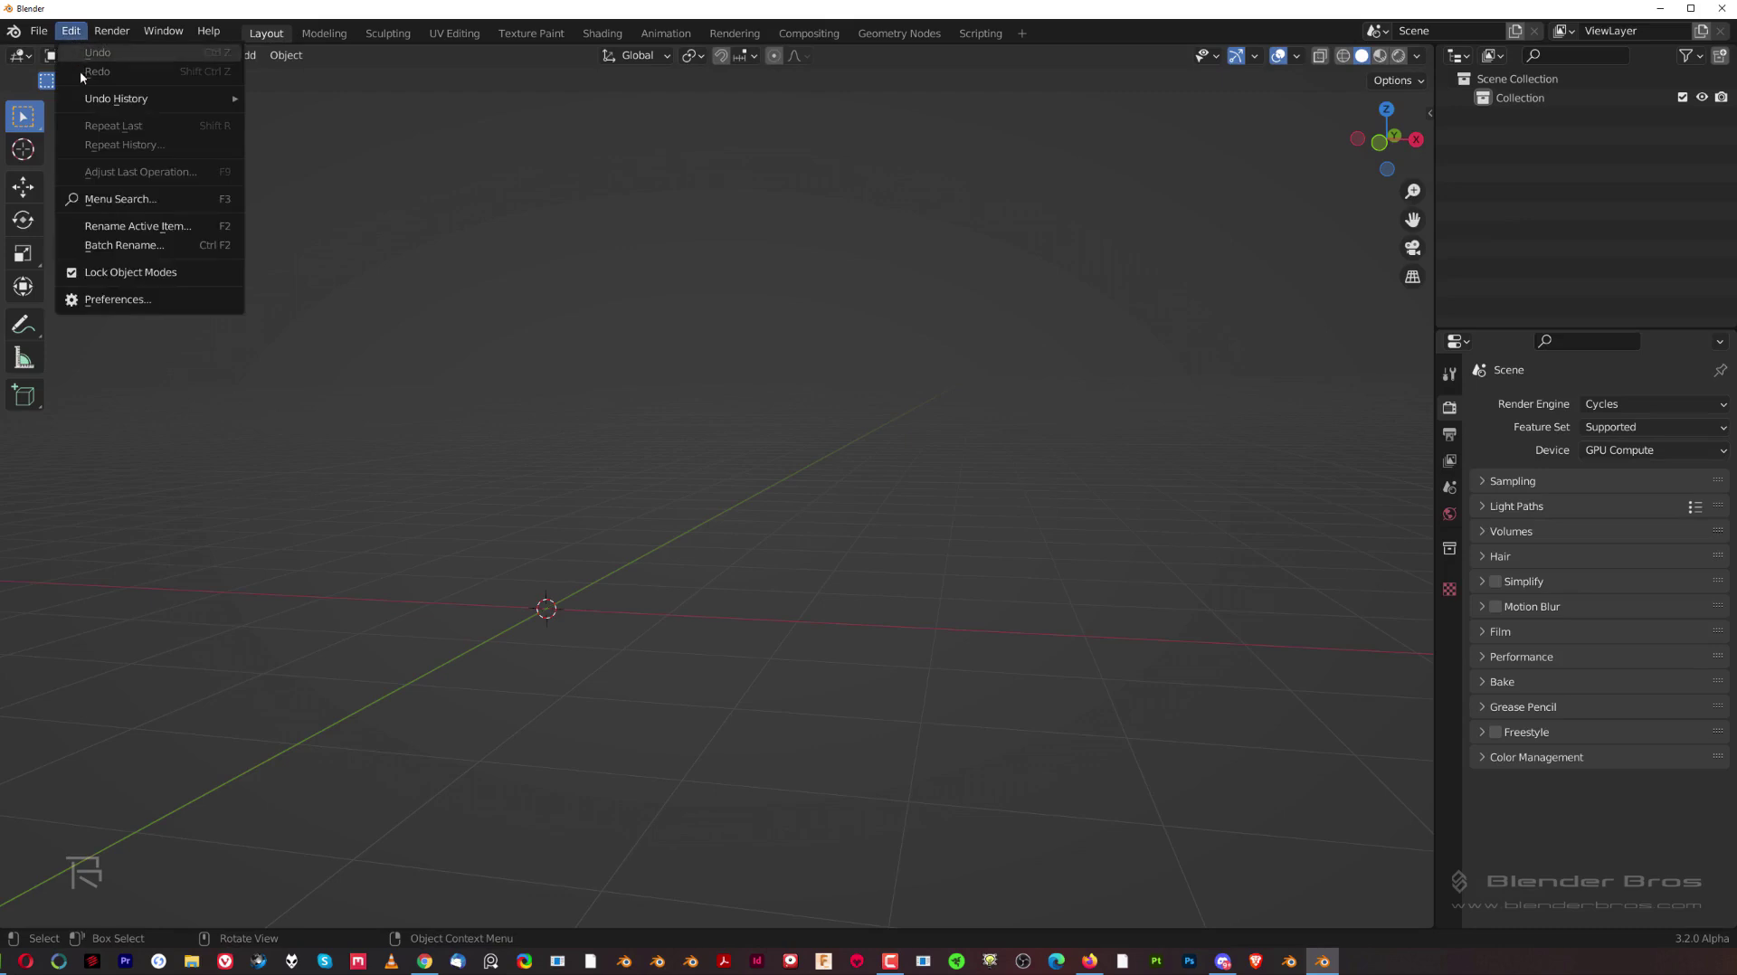
left_click(159, 304)
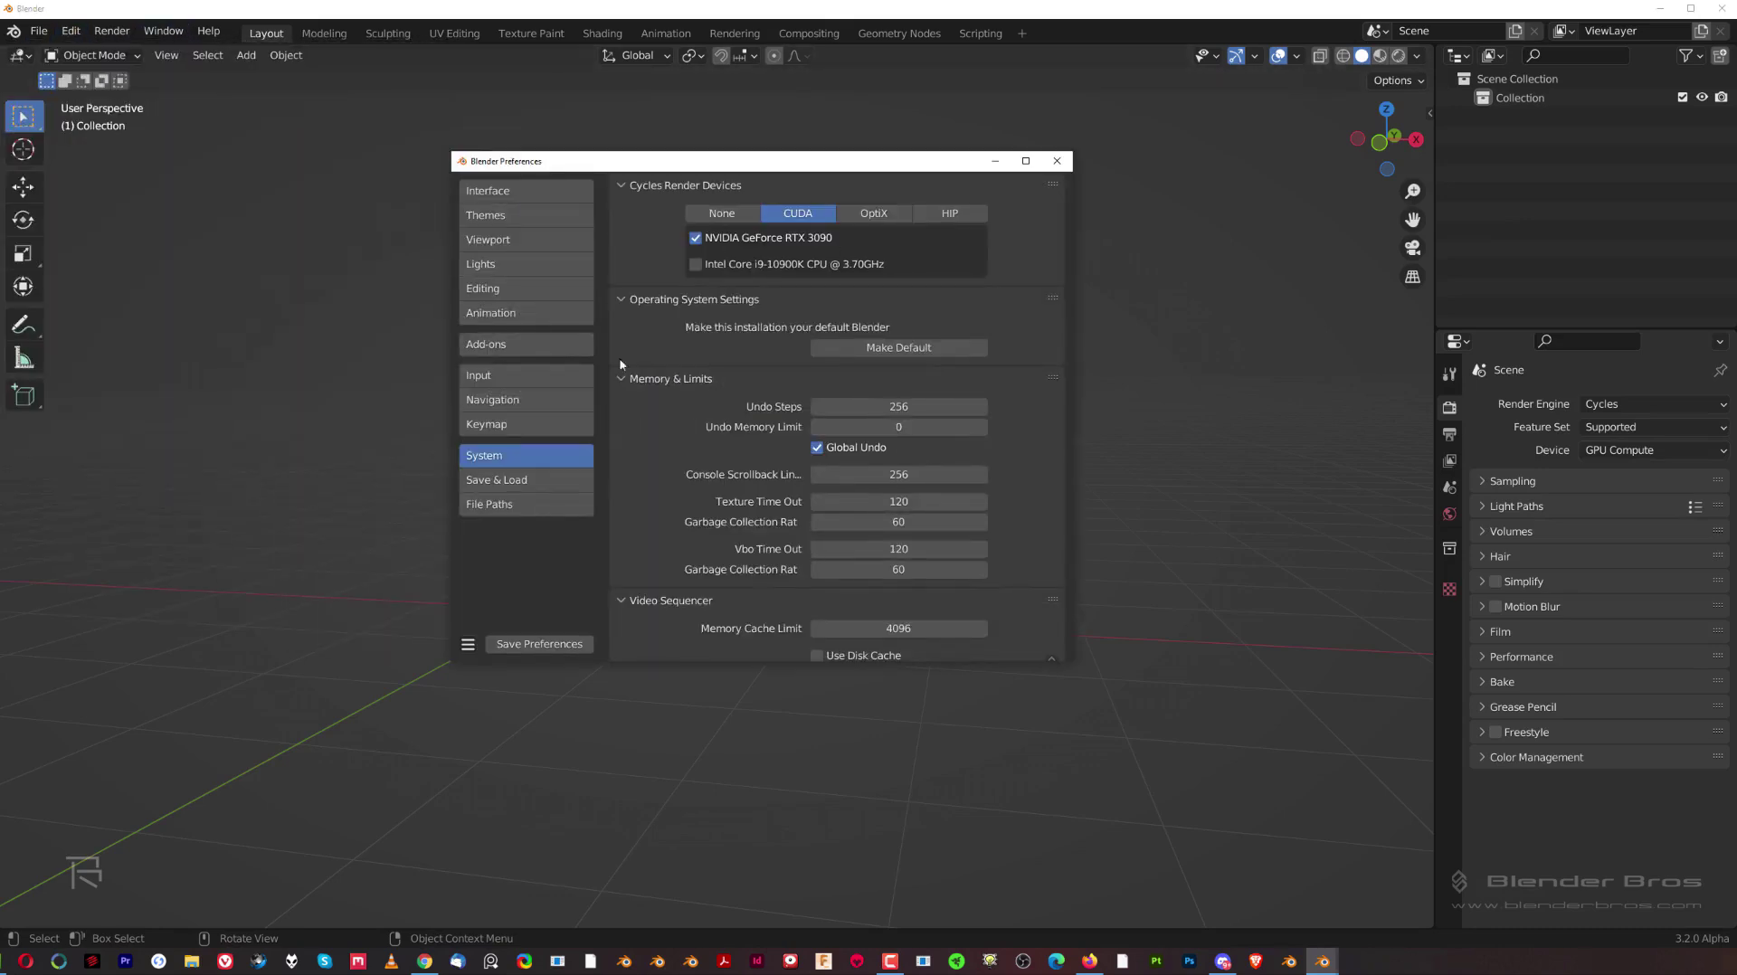
left_click(1057, 160)
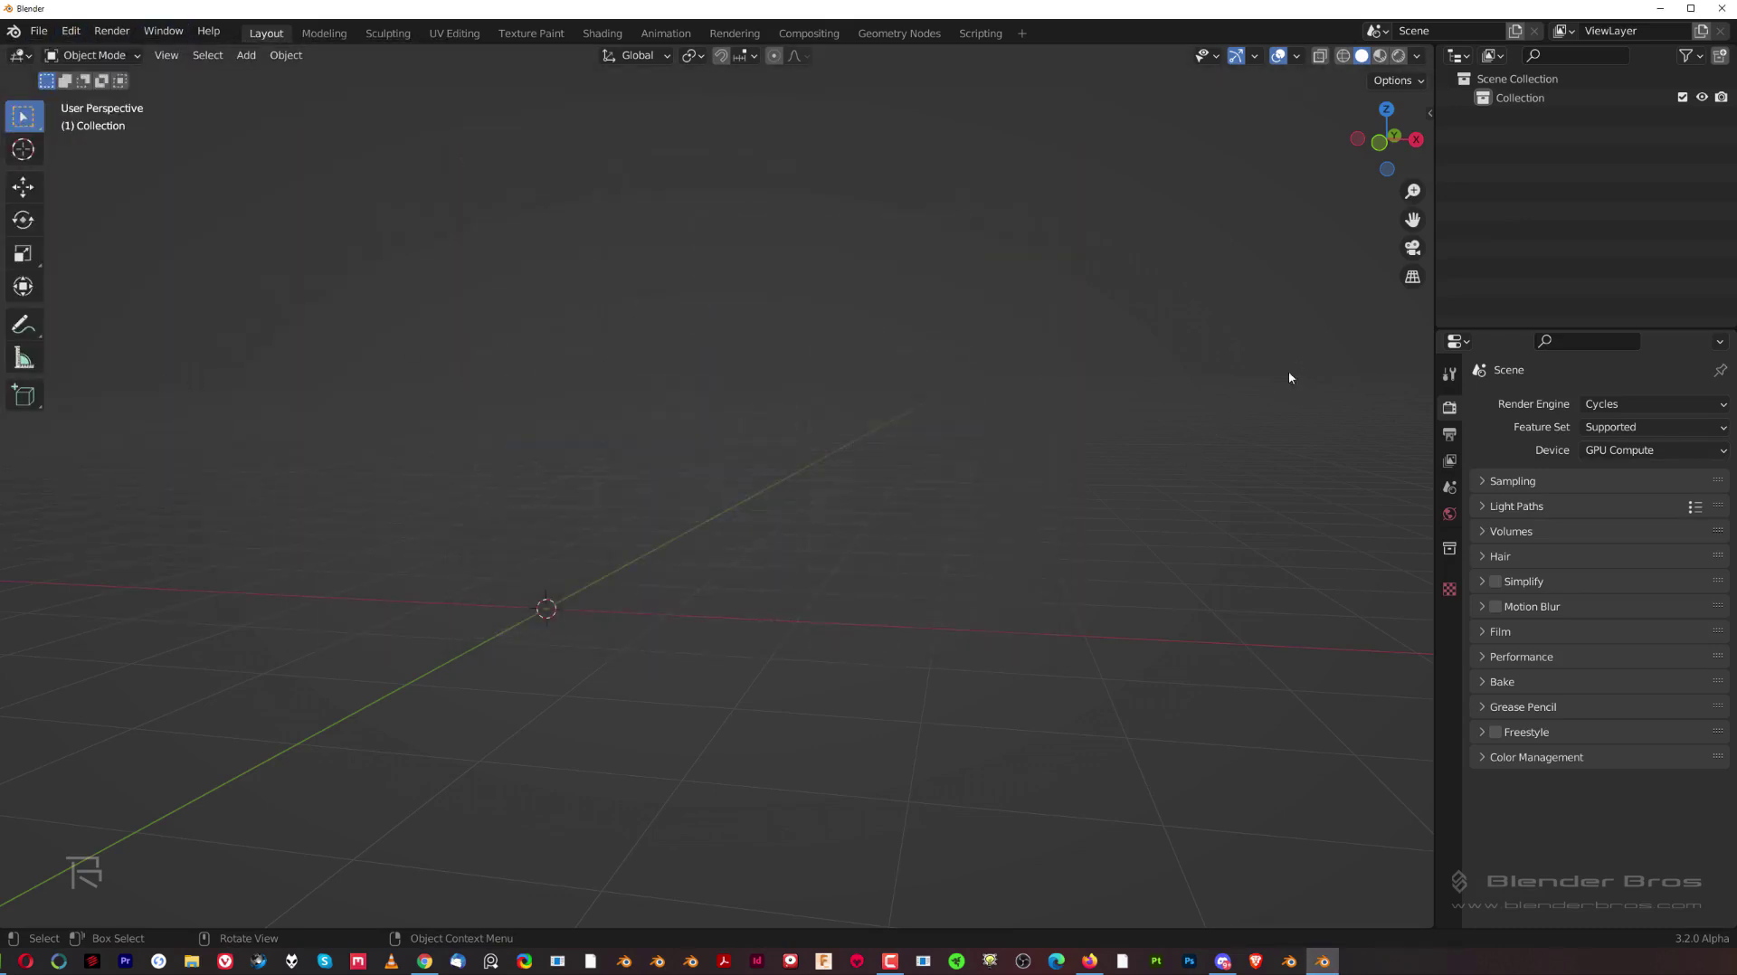
Review the enabled add-ons in the preferences using the Enabled Add-ons Only filter, turn the filter off and close the preferences.
left_click(39, 31)
left_click(39, 31)
left_click(70, 30)
left_click(113, 302)
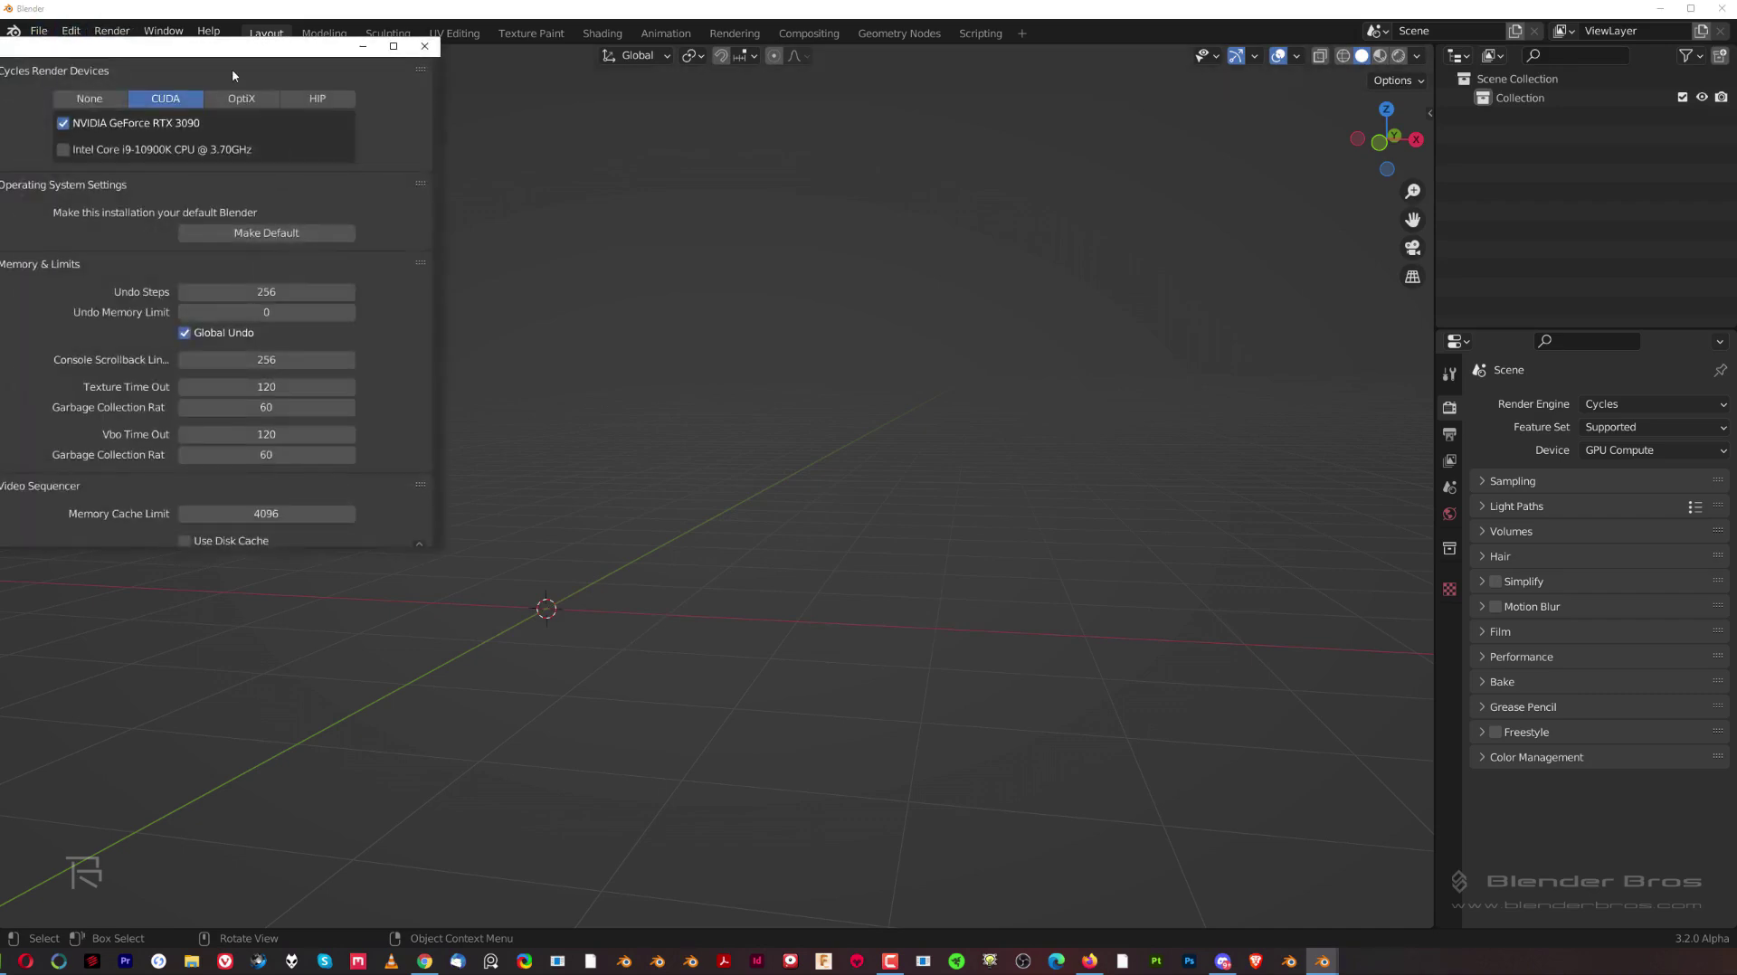
left_click_drag(226, 47, 916, 181)
left_click(582, 363)
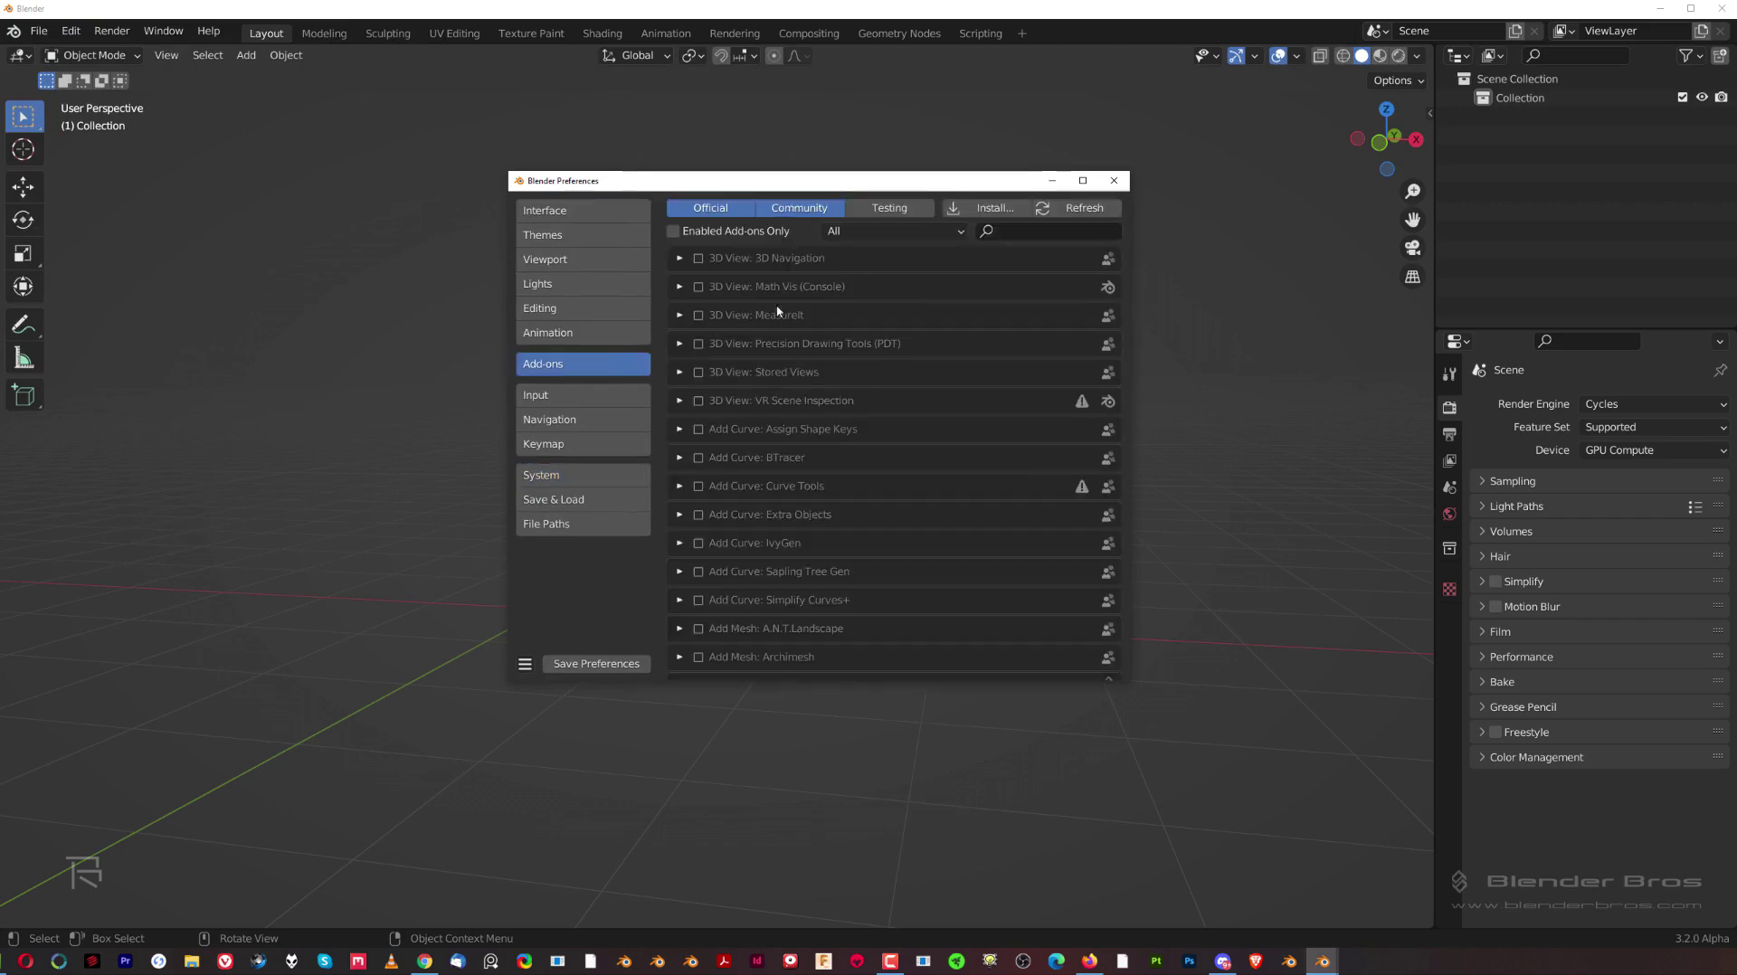
left_click(677, 233)
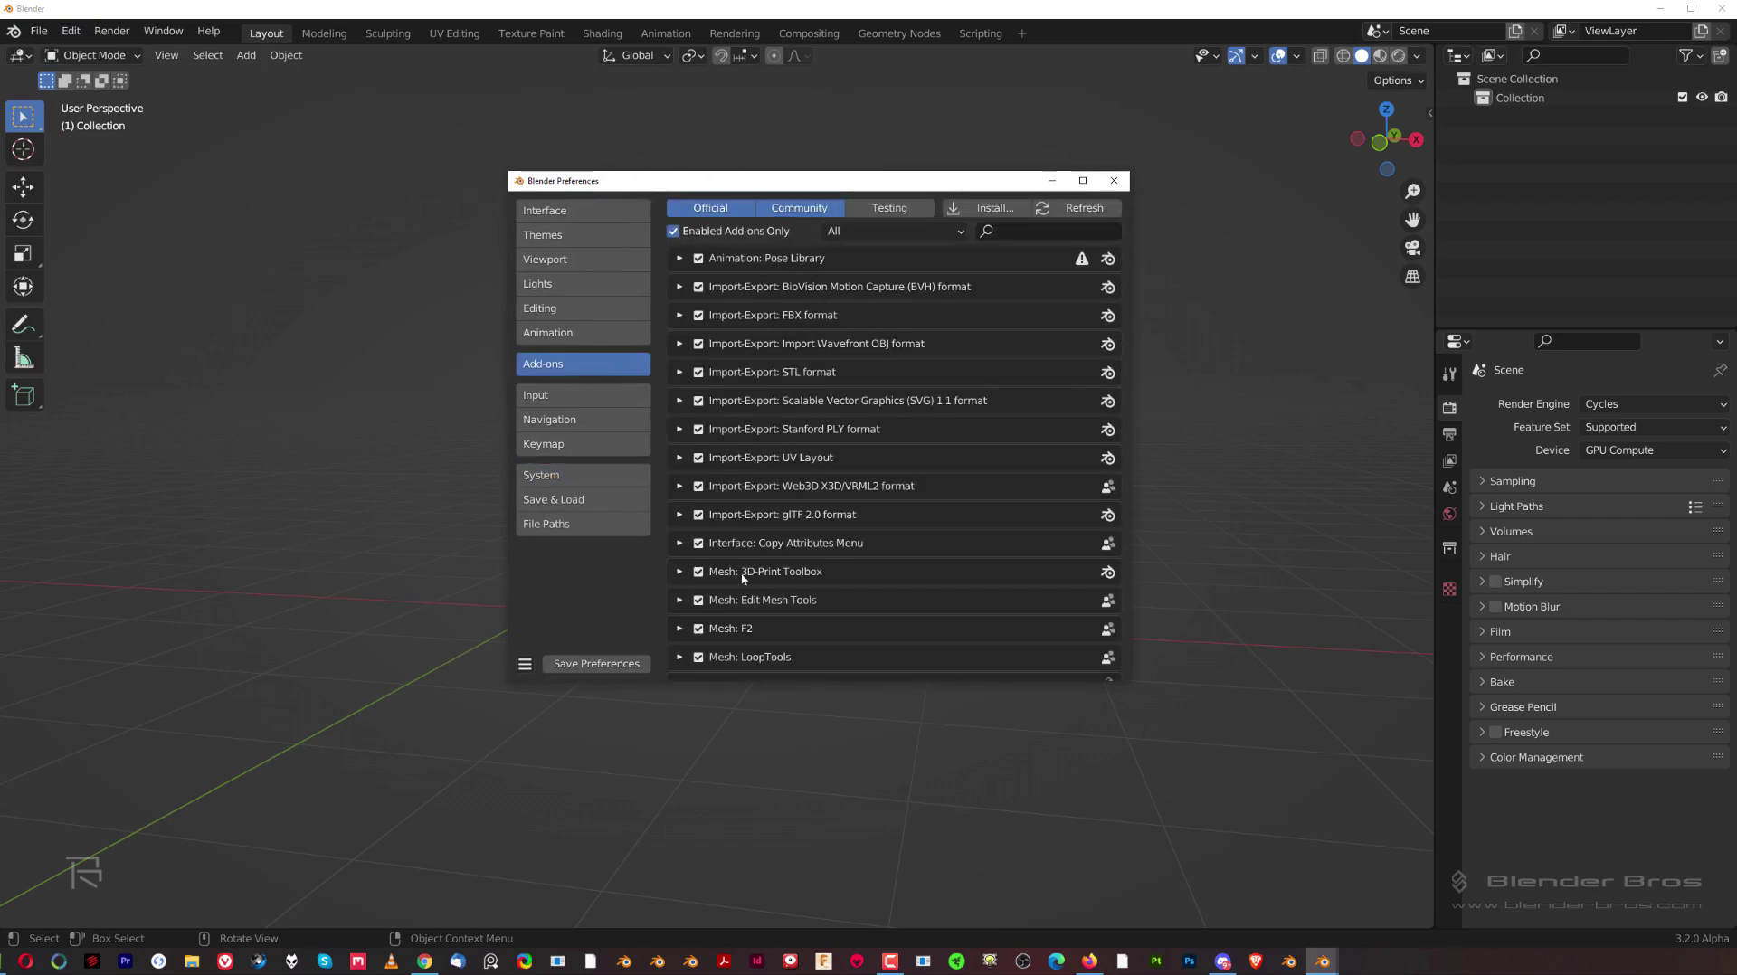
scroll(768, 554, "down", 3)
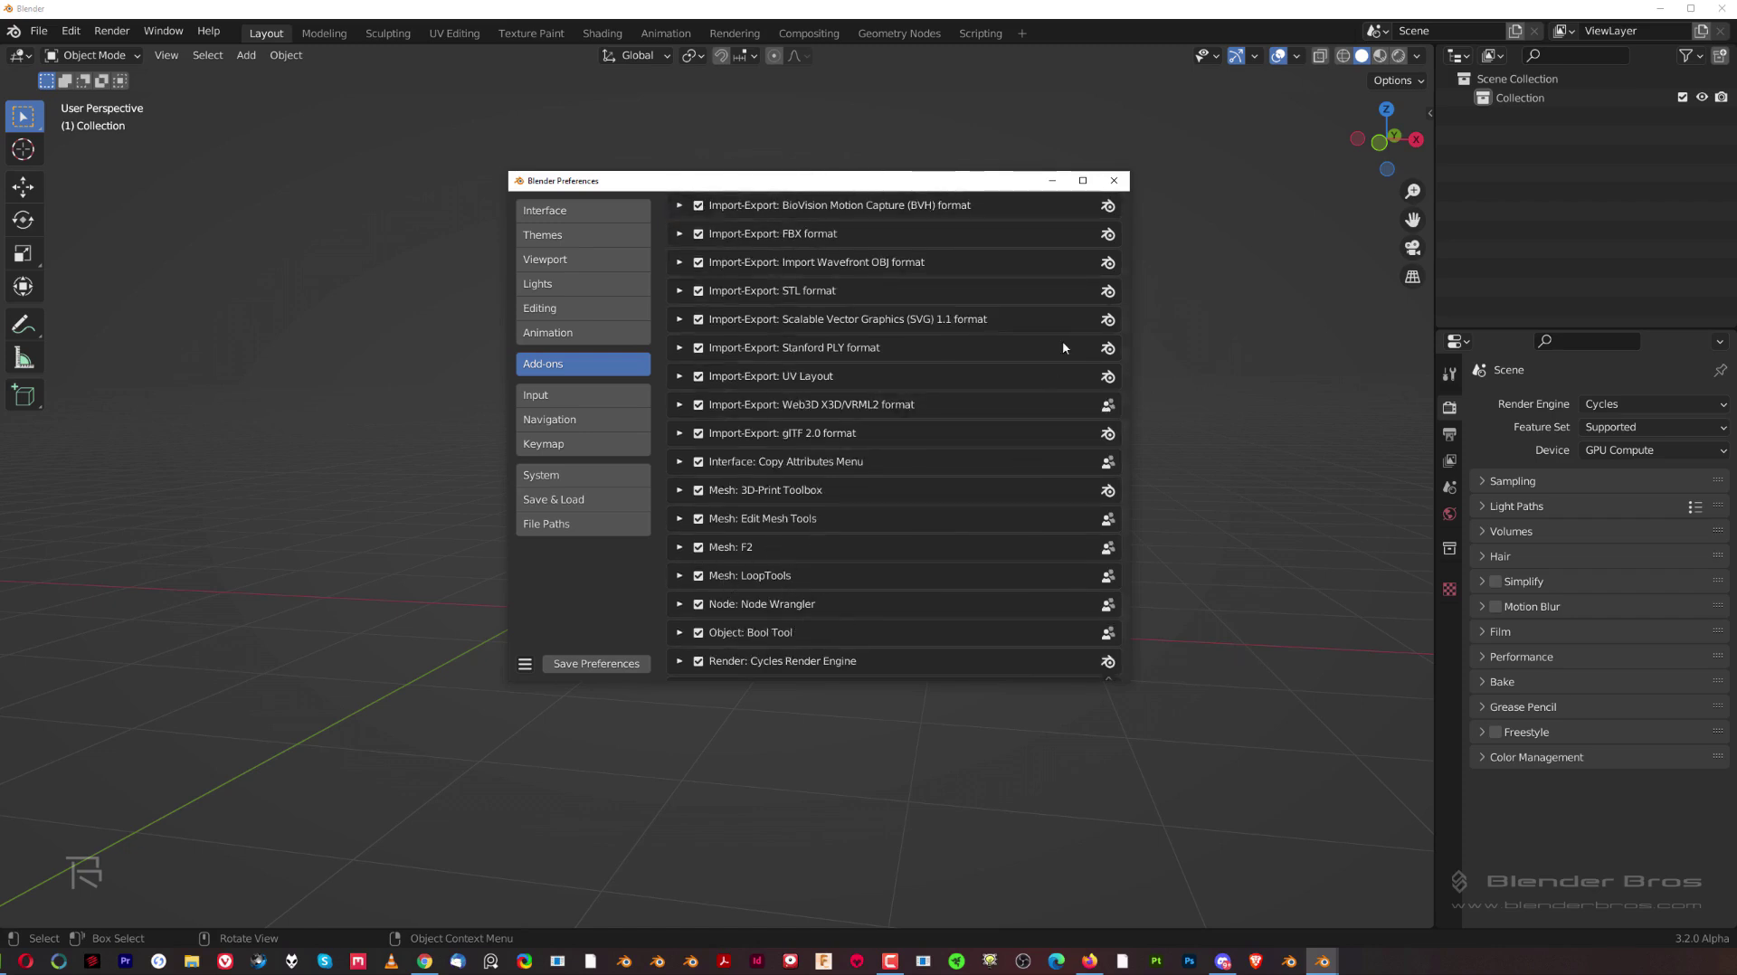
scroll(788, 266, "up", 3)
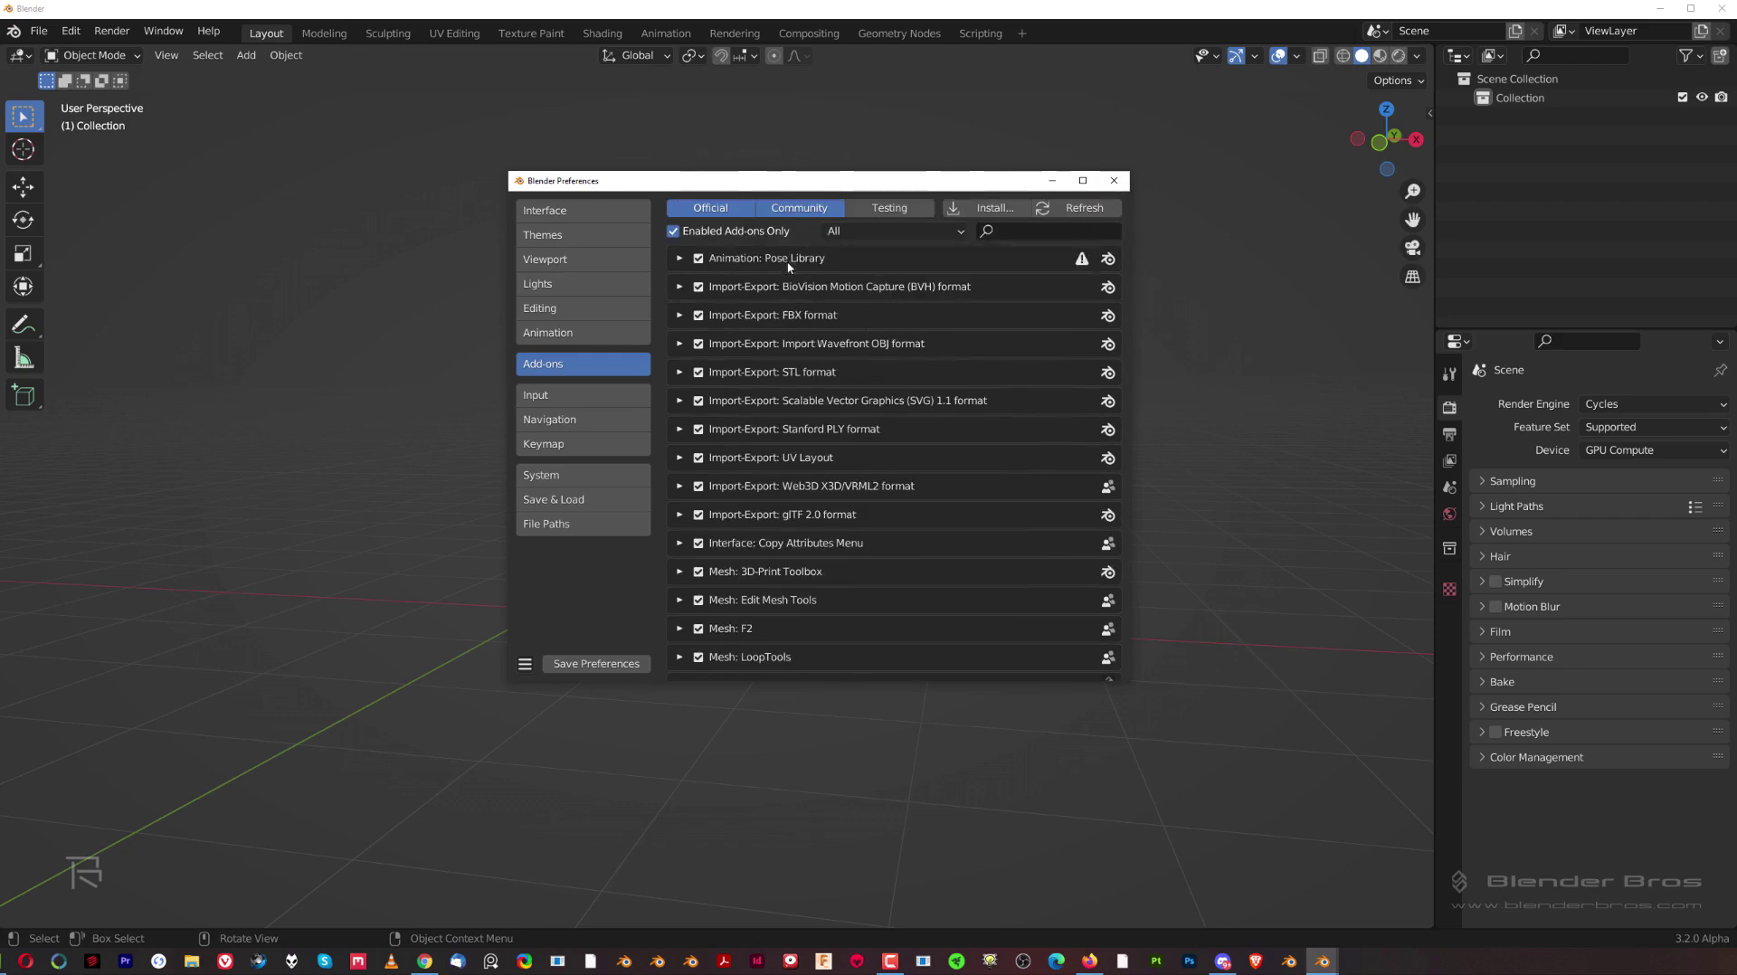
left_click(674, 232)
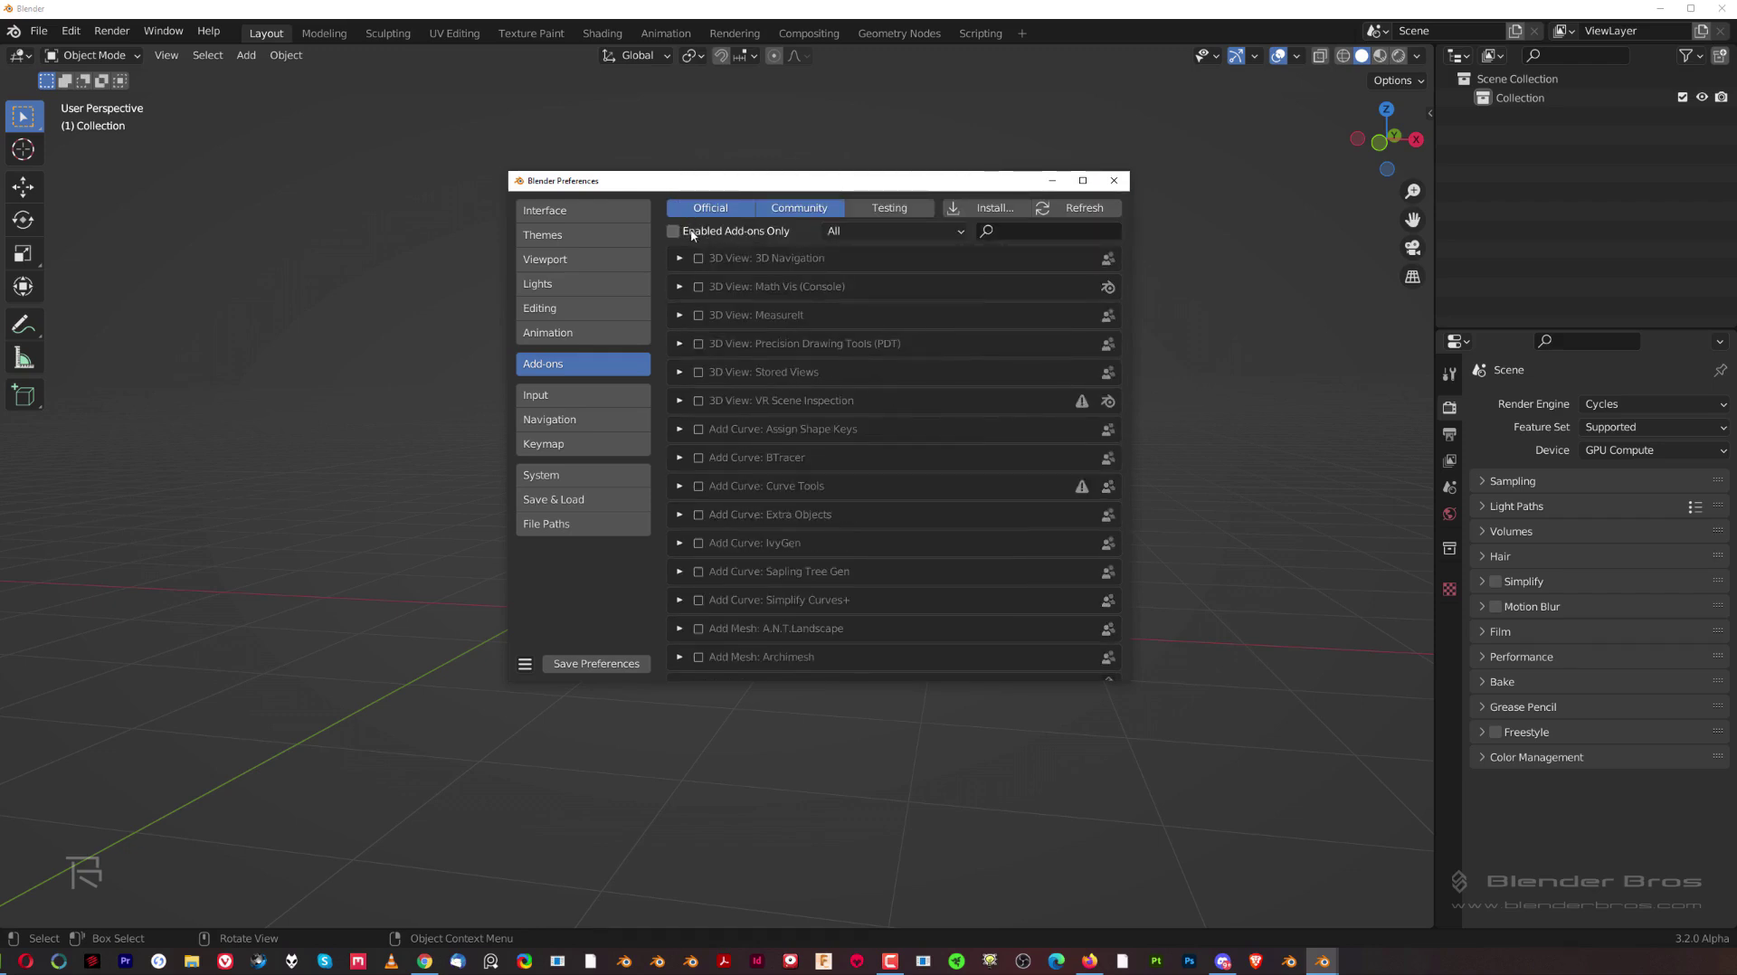
left_click(1116, 180)
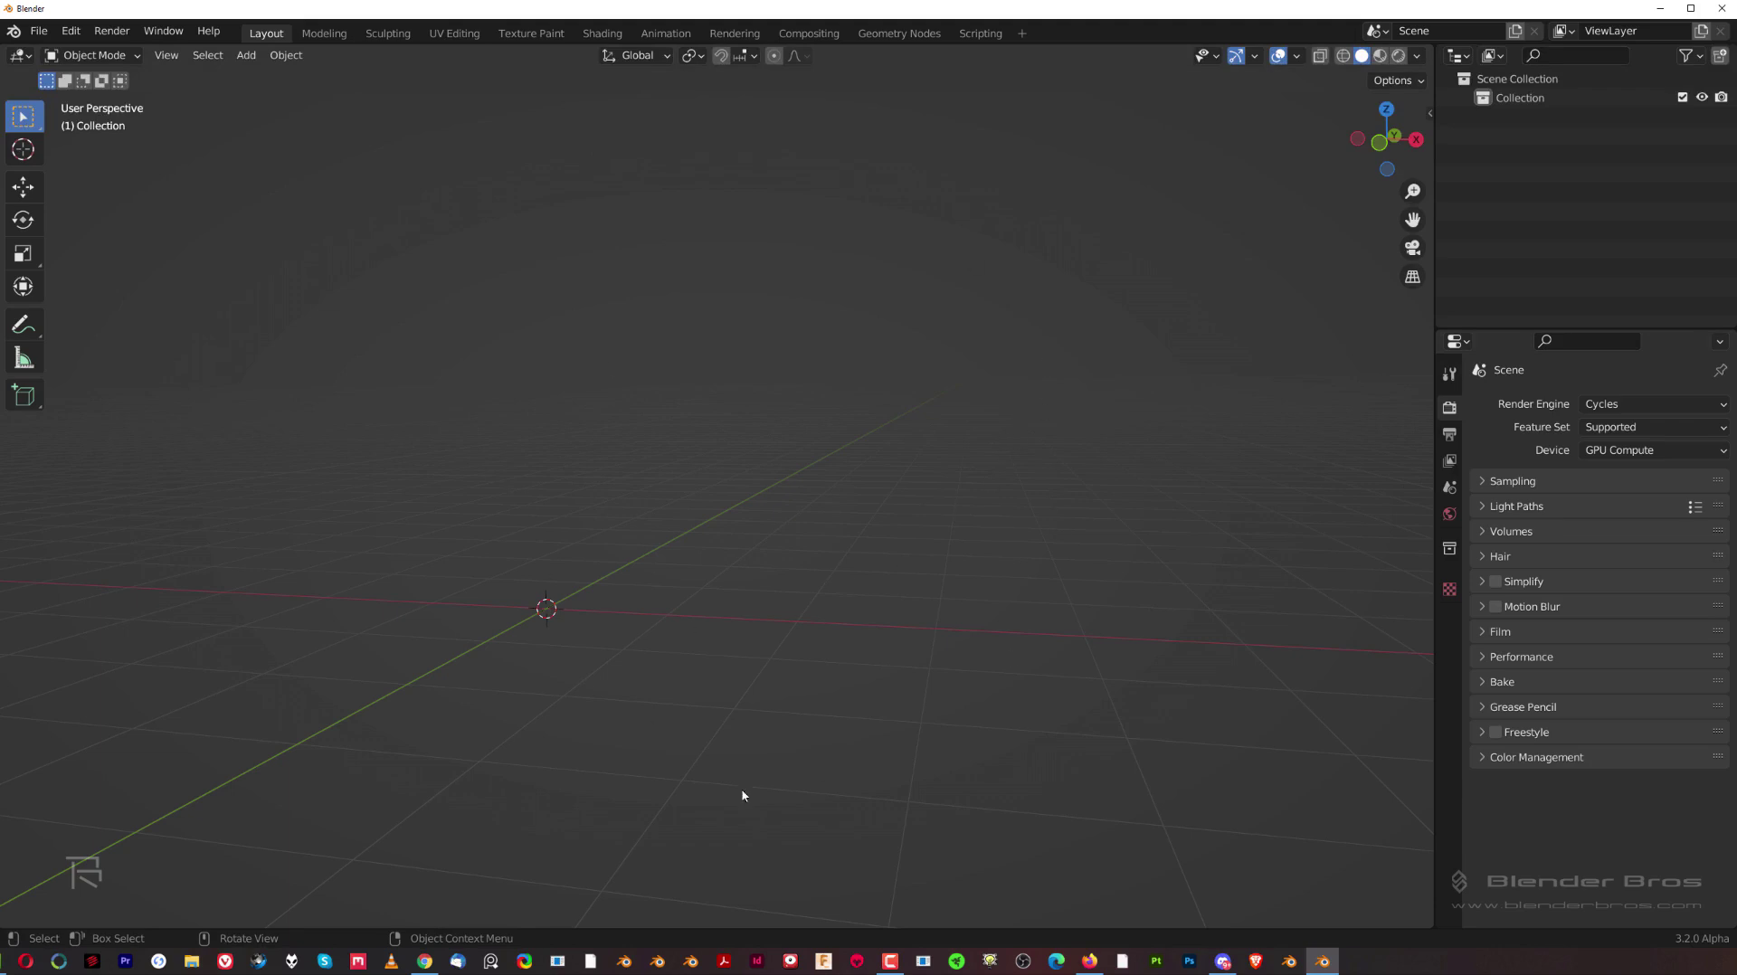
key("shift")
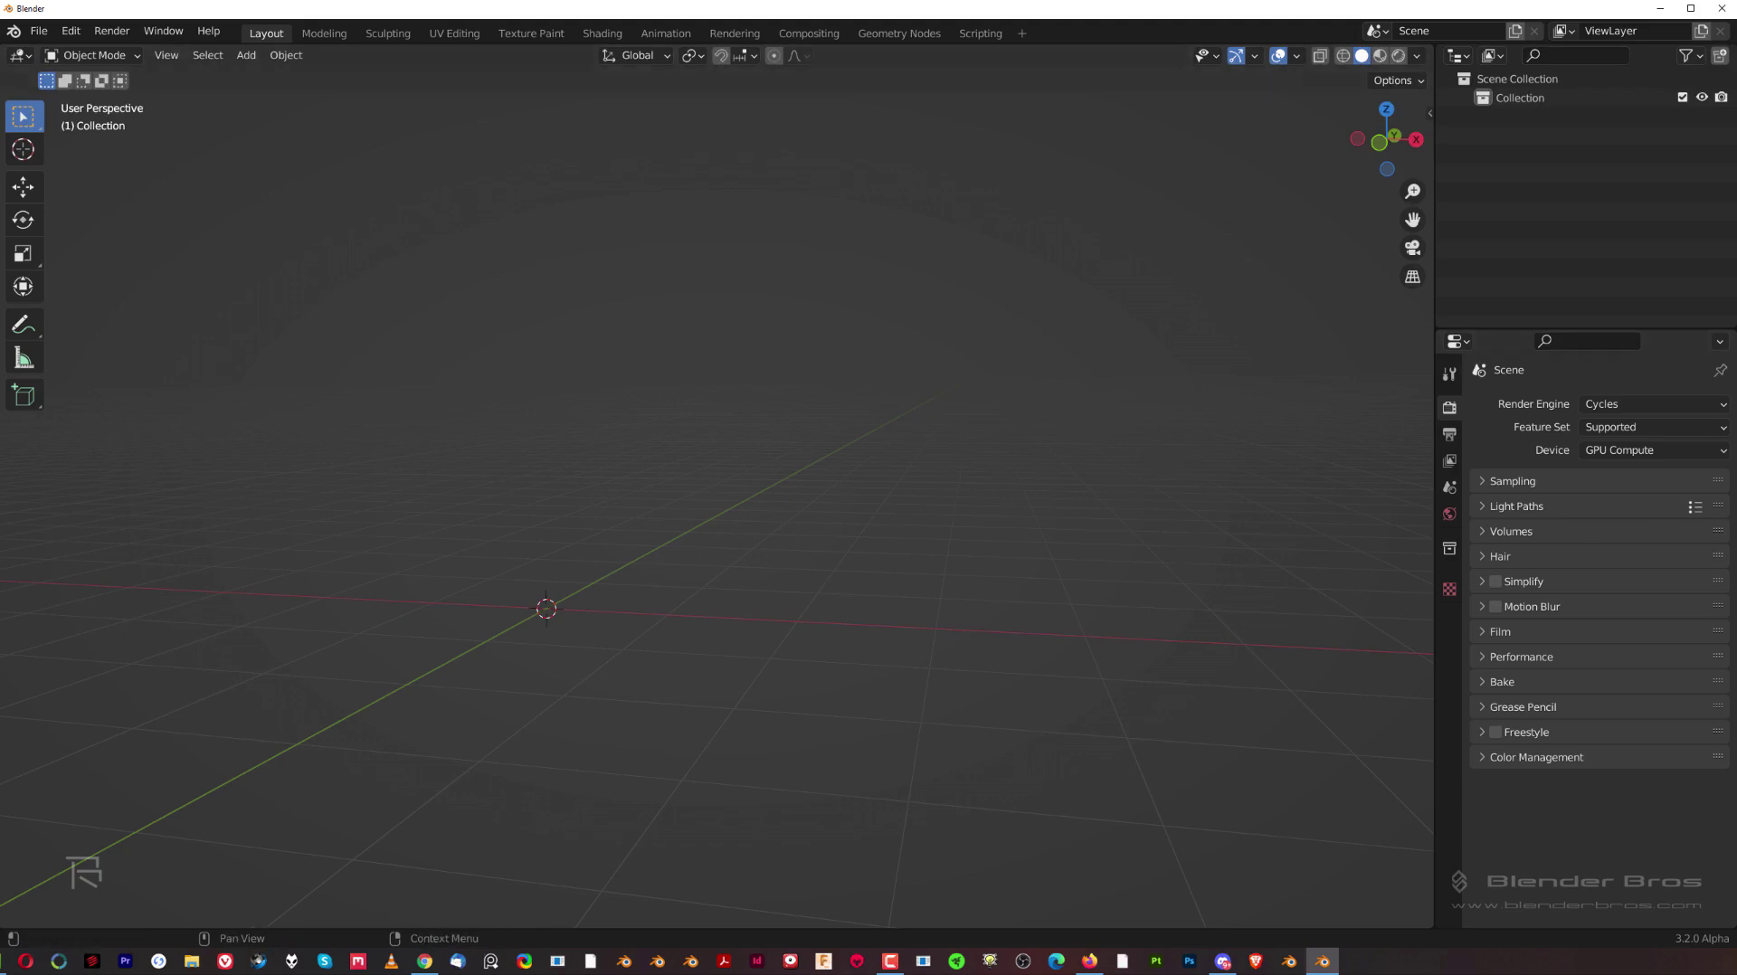